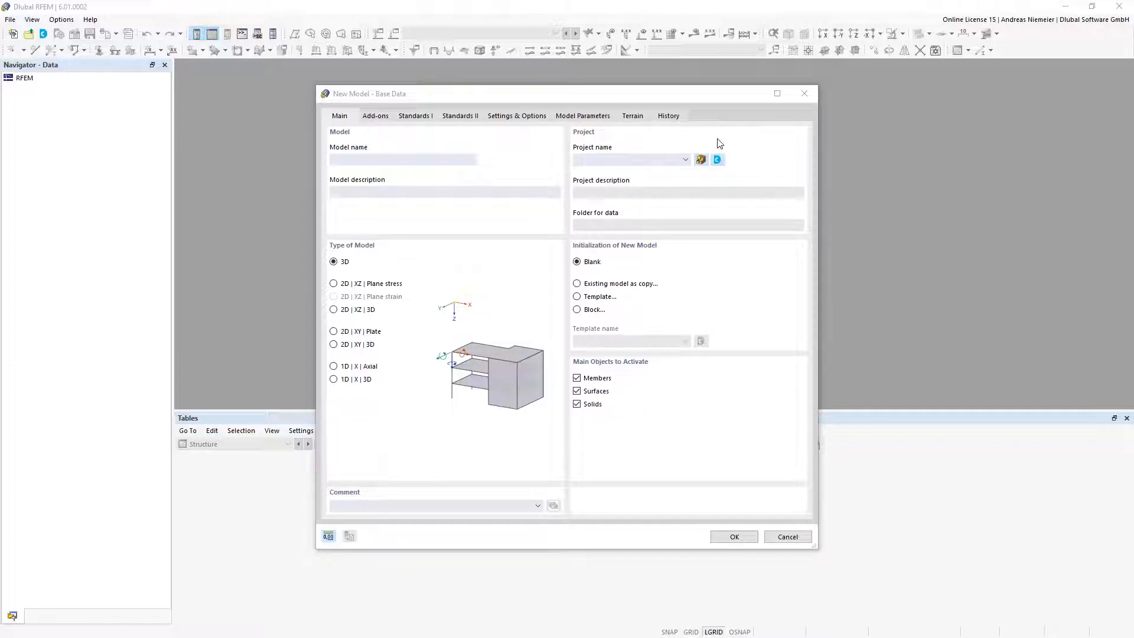
# Step: Name the new model Intro in its base data
pyautogui.click(412, 158)
pyautogui.write('Intro')
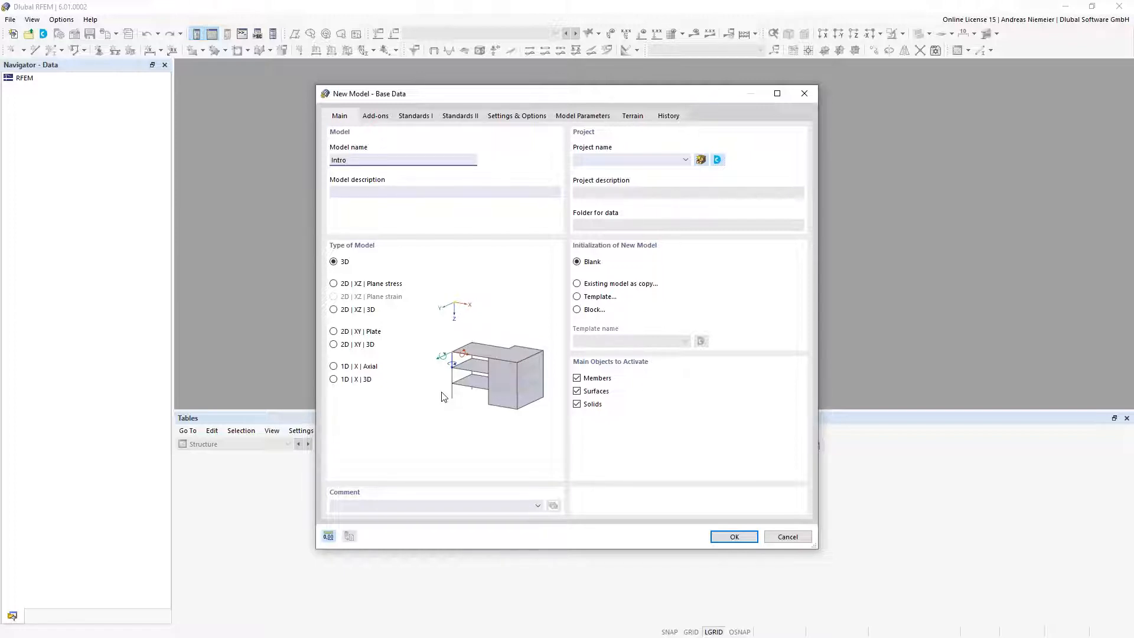
# Step: Preview the plane stress, plate, axial and 2D XZ 3D model types, and return the model type to 3D
pyautogui.click(334, 286)
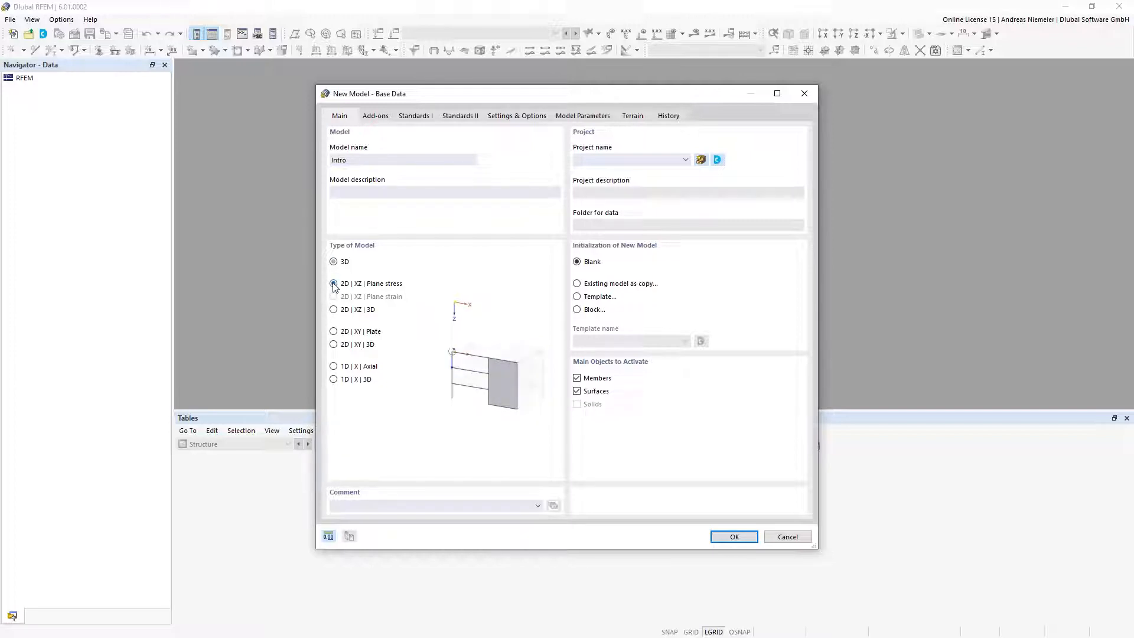
pyautogui.click(338, 336)
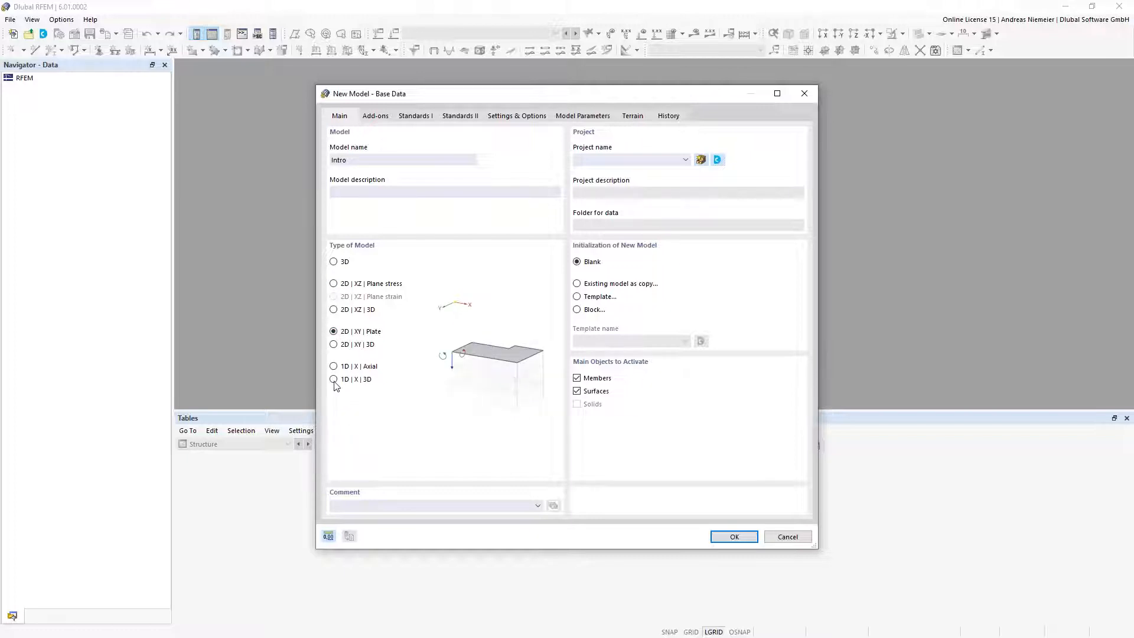
pyautogui.click(334, 369)
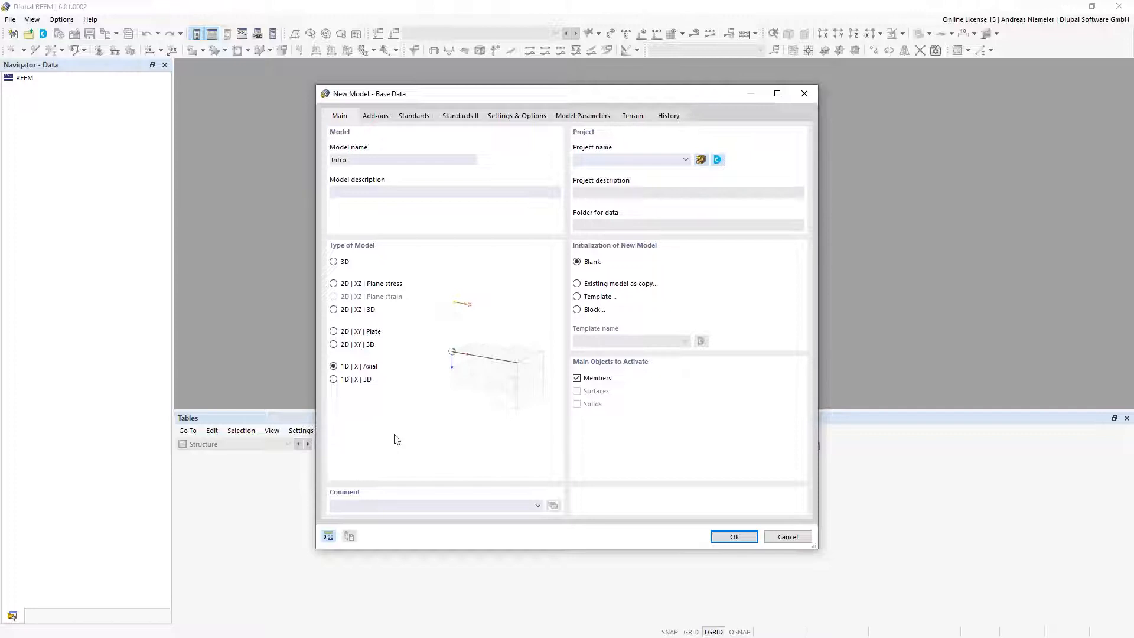
pyautogui.click(334, 285)
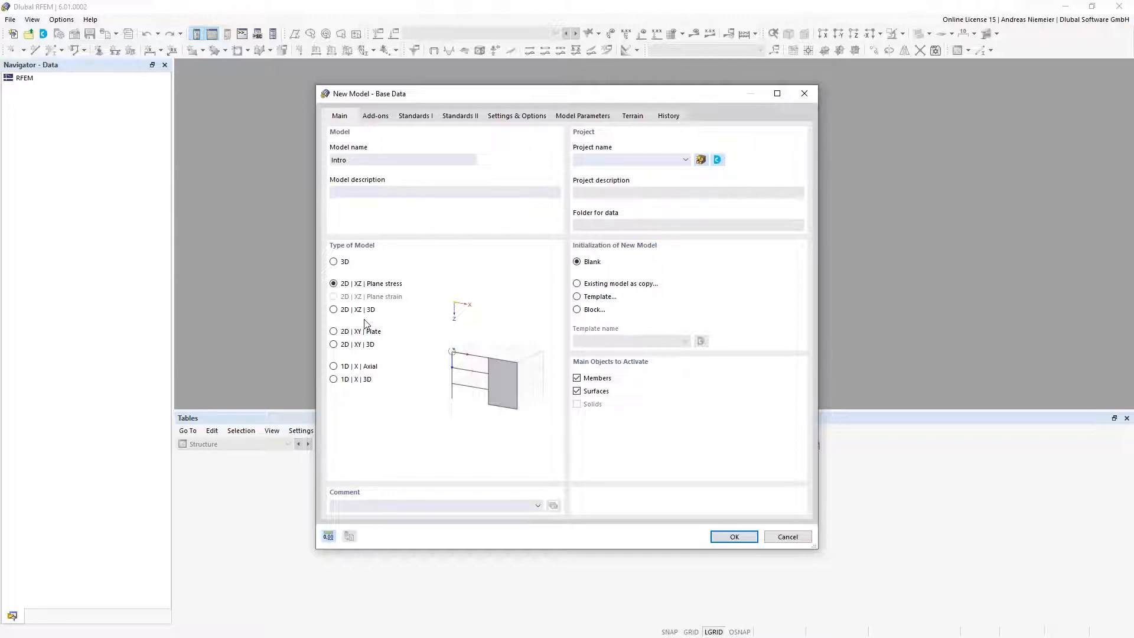
pyautogui.click(333, 310)
pyautogui.click(334, 263)
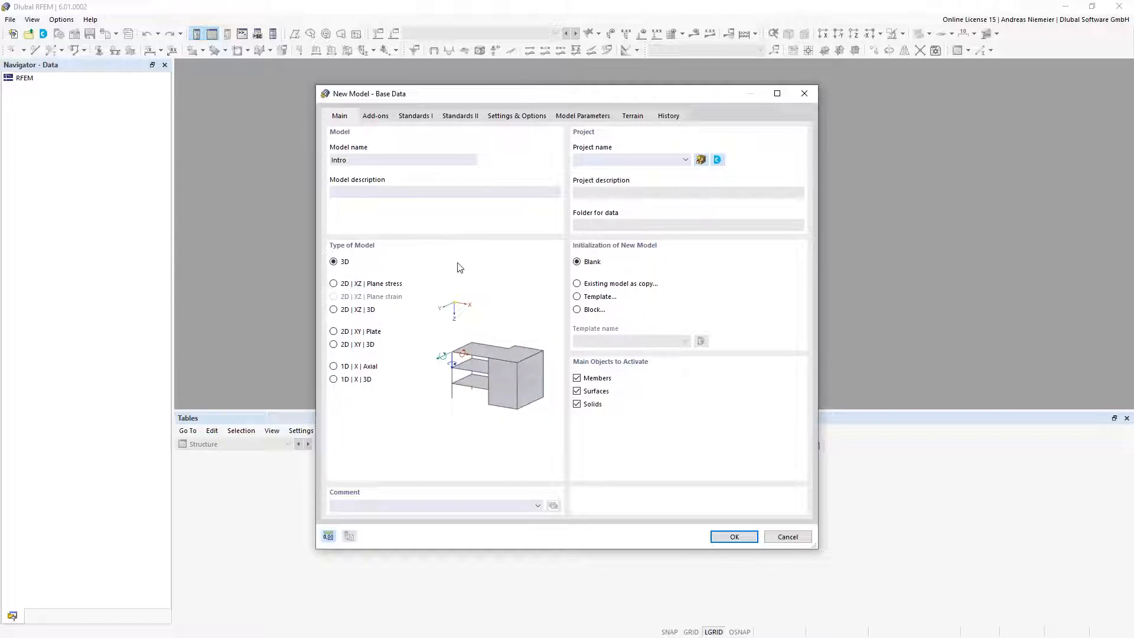
# Step: Activate the Steel Design add-on for the model, leaving Concrete Design inactive
pyautogui.click(376, 116)
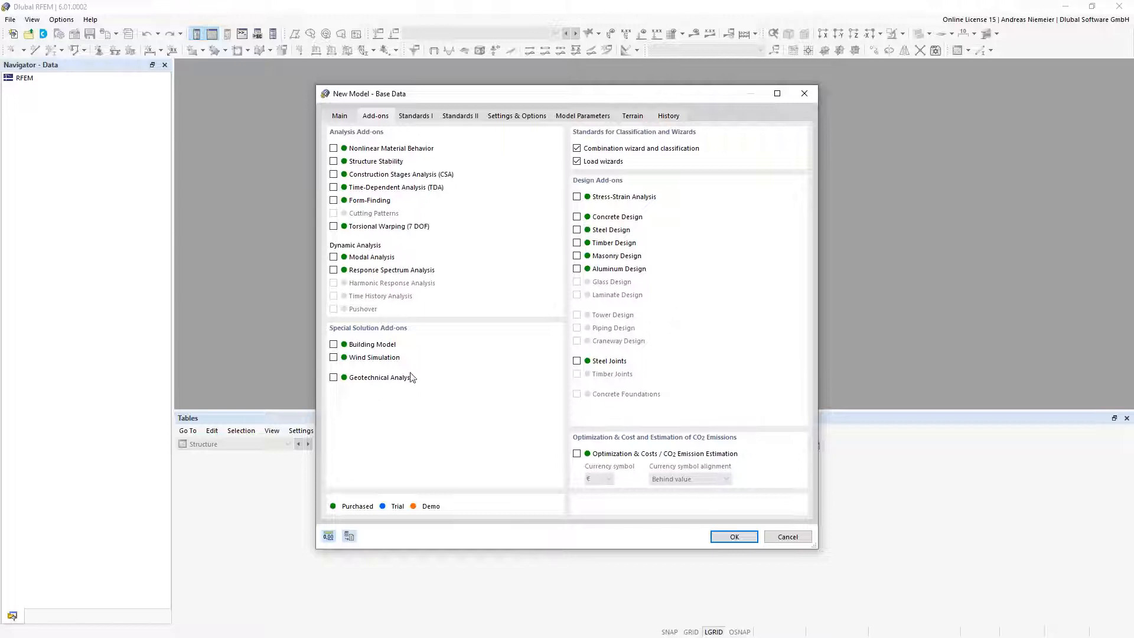
pyautogui.click(610, 232)
pyautogui.click(607, 234)
pyautogui.click(607, 234)
pyautogui.click(611, 218)
pyautogui.click(577, 217)
# Step: Examine the available standard groups and national annexes for load combinations and steel design without changing them
pyautogui.click(422, 117)
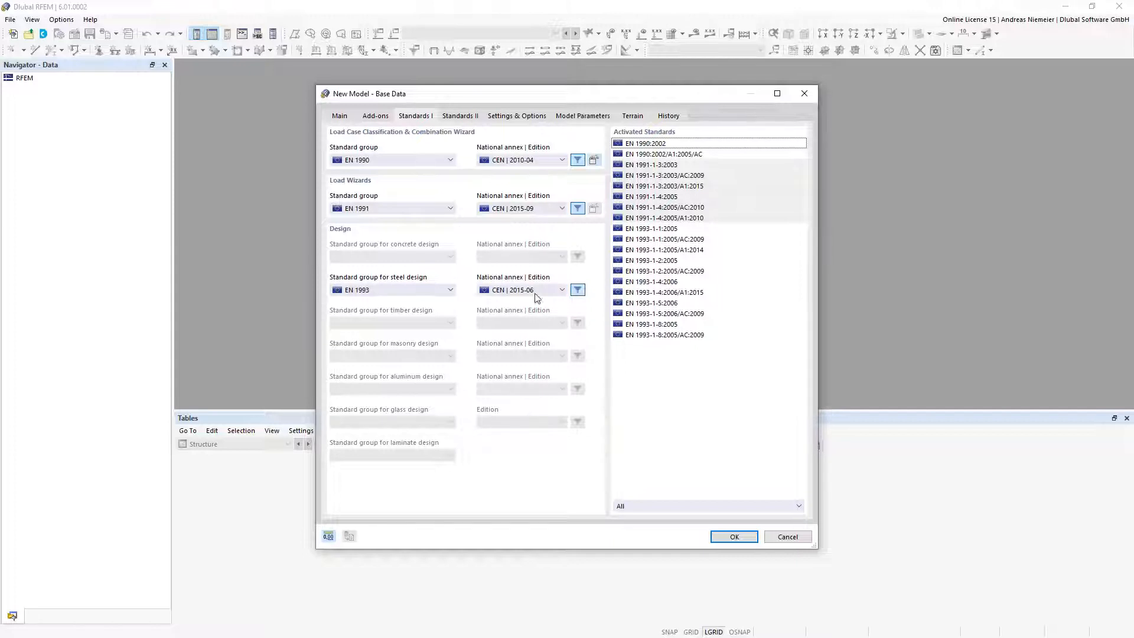
pyautogui.click(536, 161)
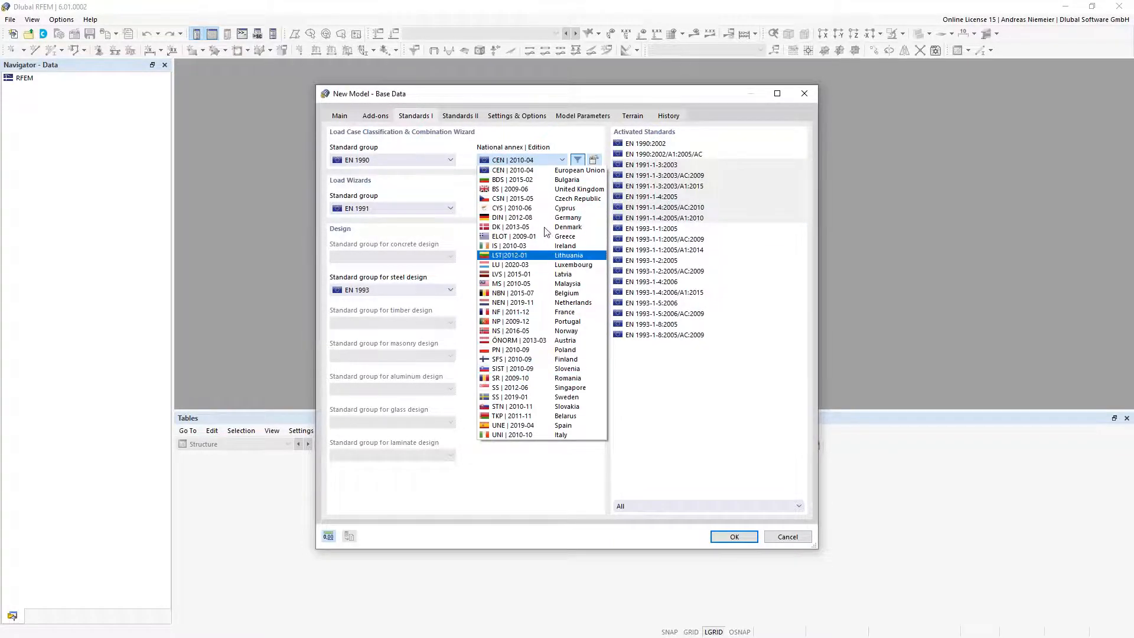
pyautogui.click(540, 163)
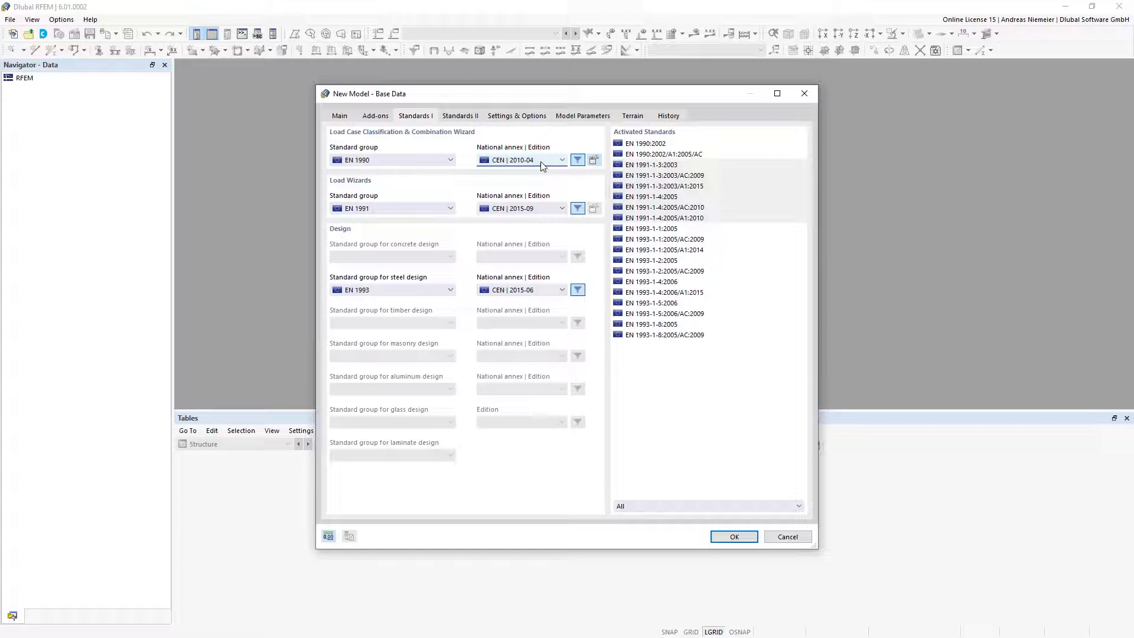
pyautogui.click(427, 161)
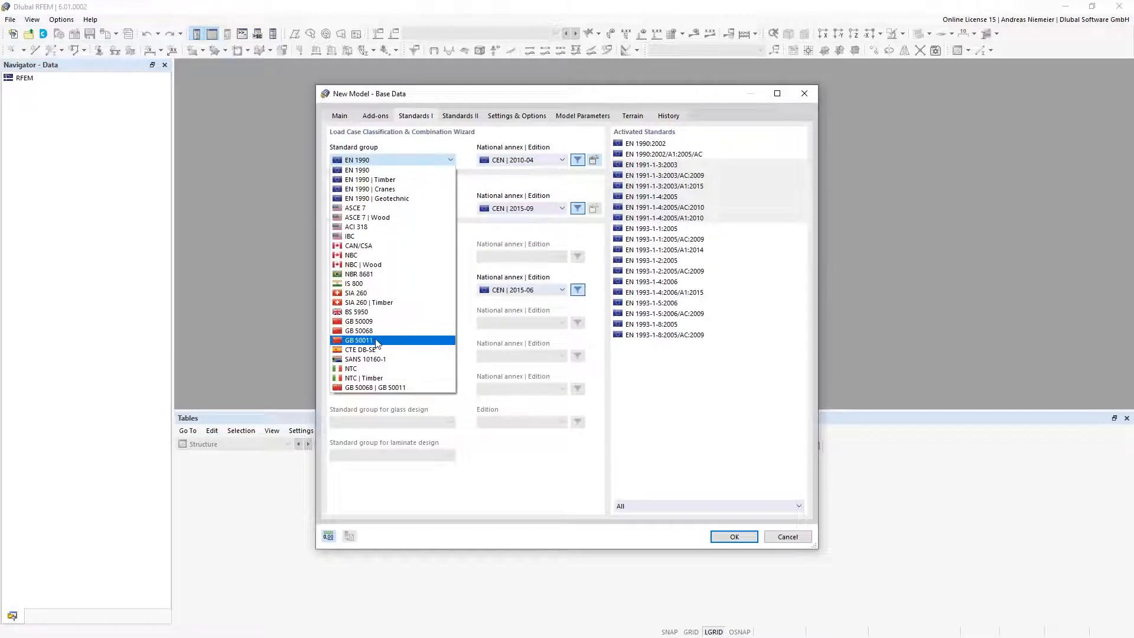
pyautogui.click(389, 159)
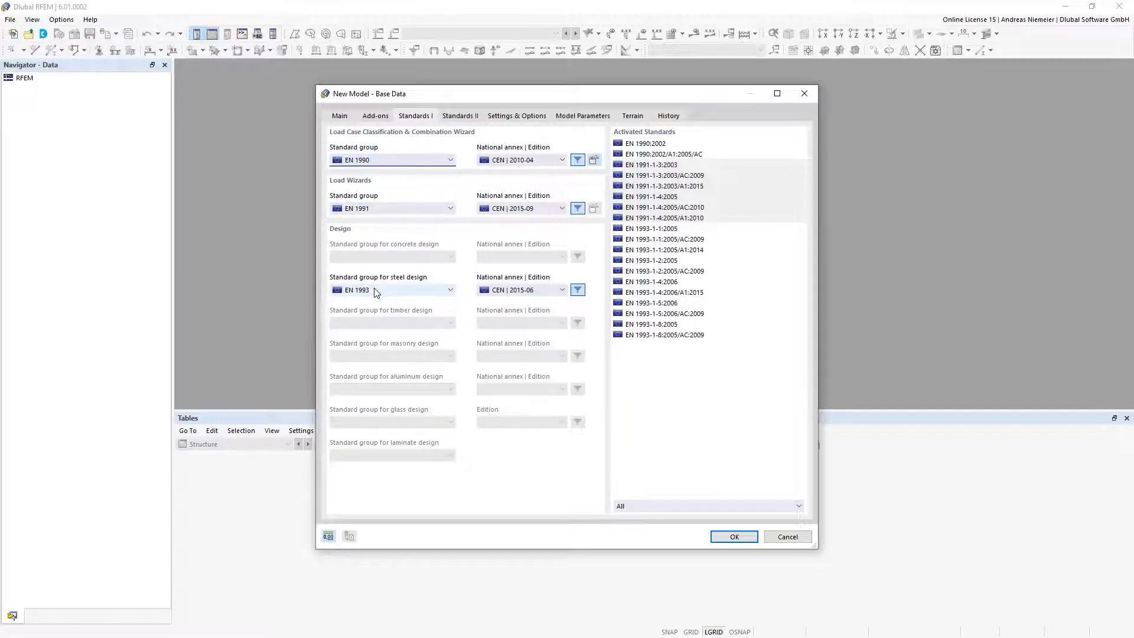
pyautogui.click(512, 290)
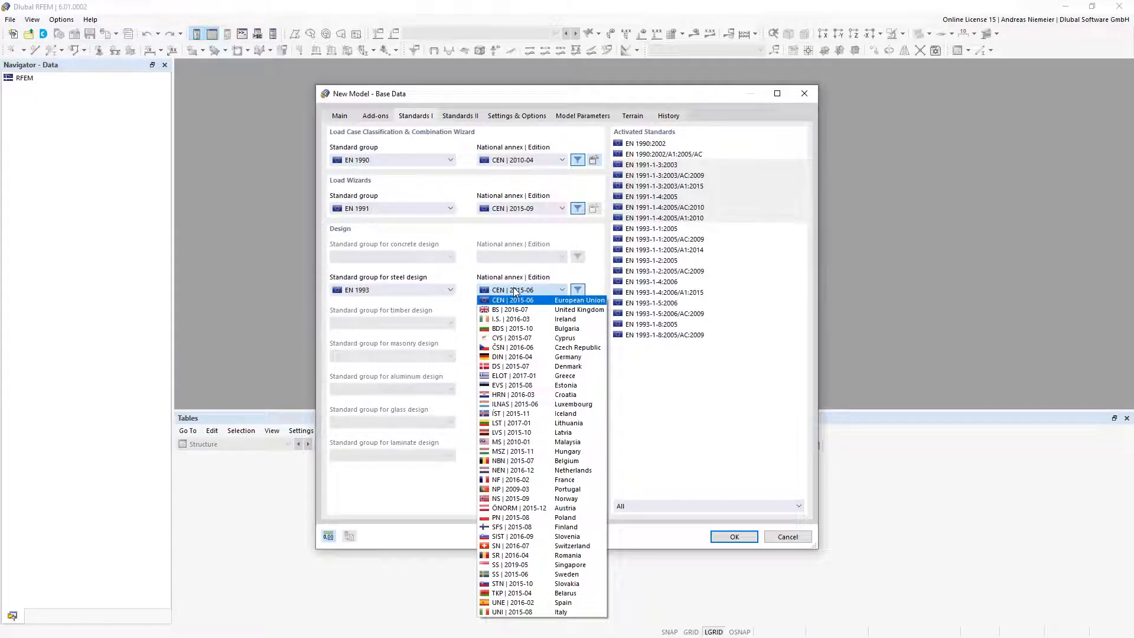
pyautogui.click(515, 291)
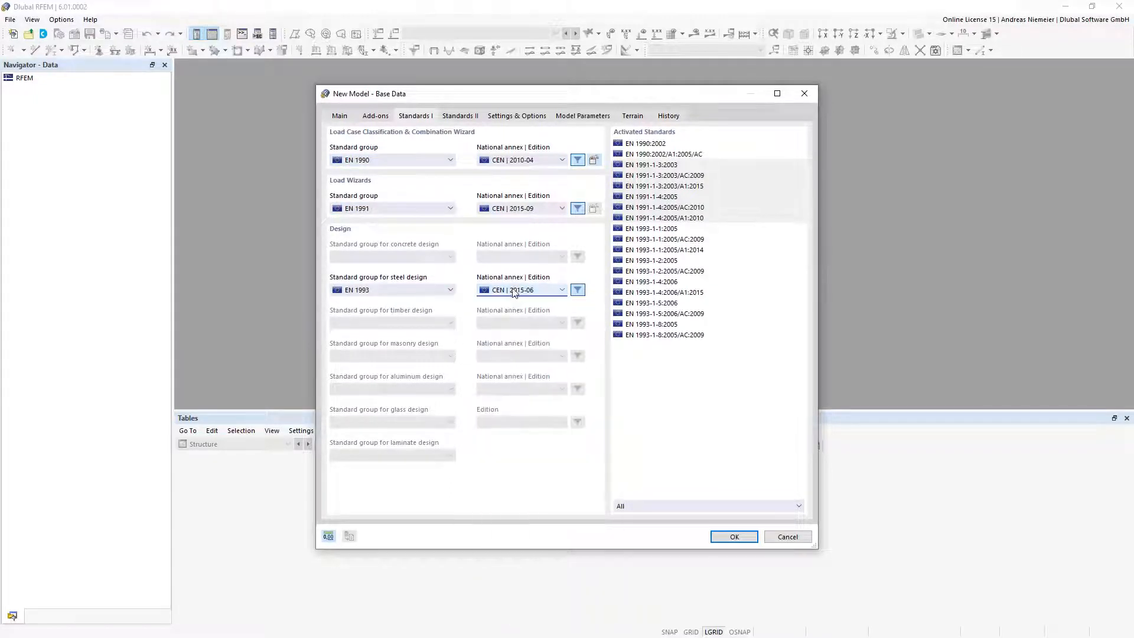
pyautogui.click(420, 291)
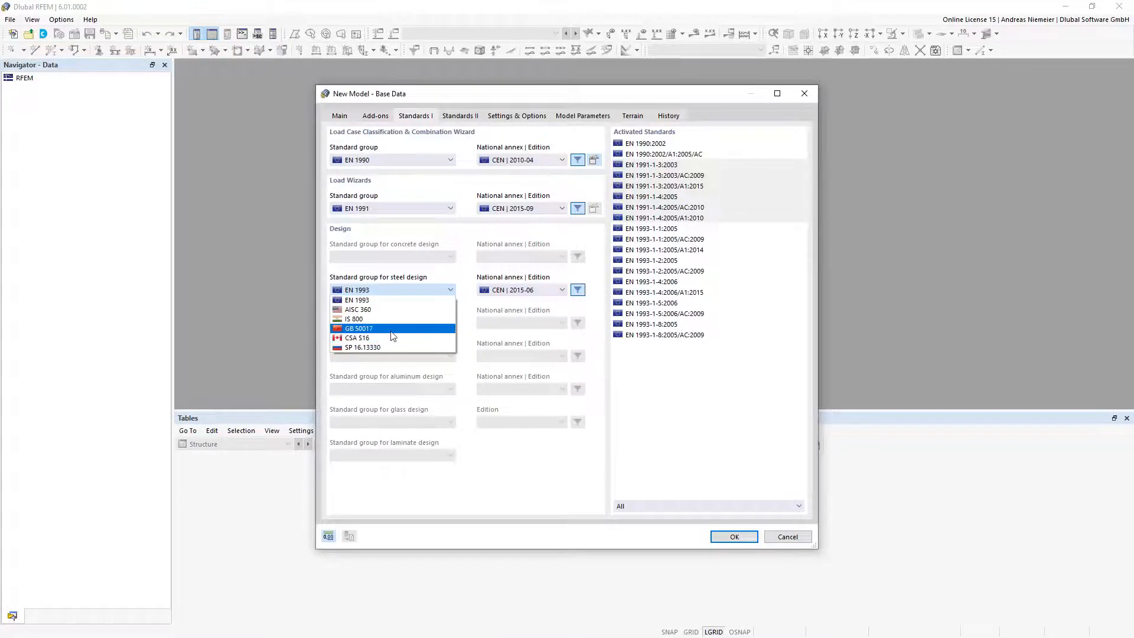
pyautogui.click(489, 291)
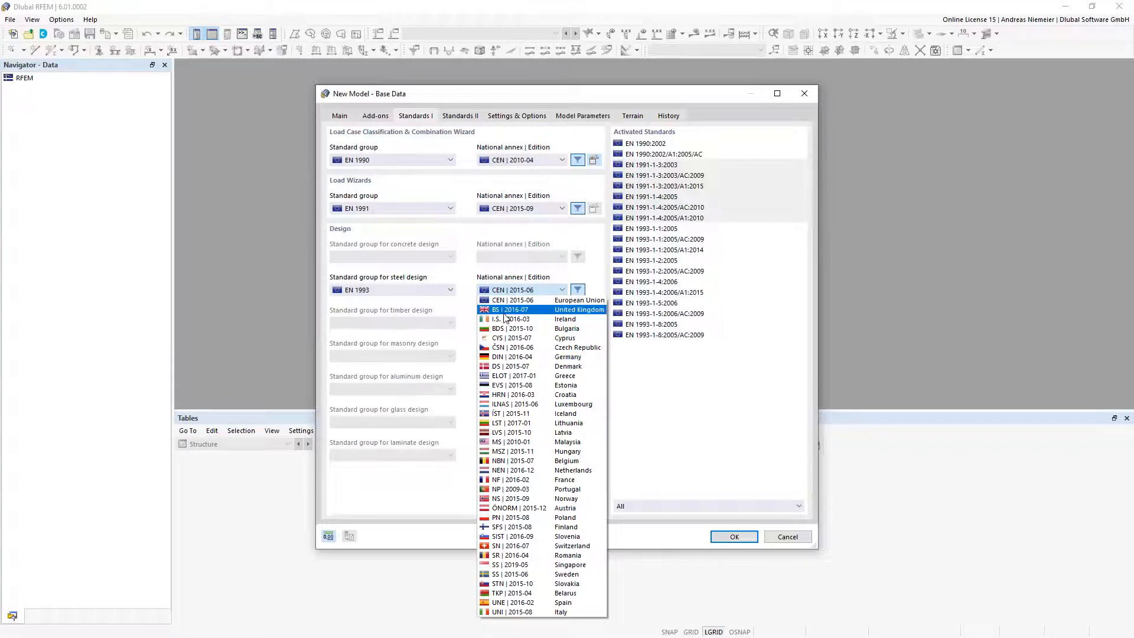
pyautogui.click(414, 291)
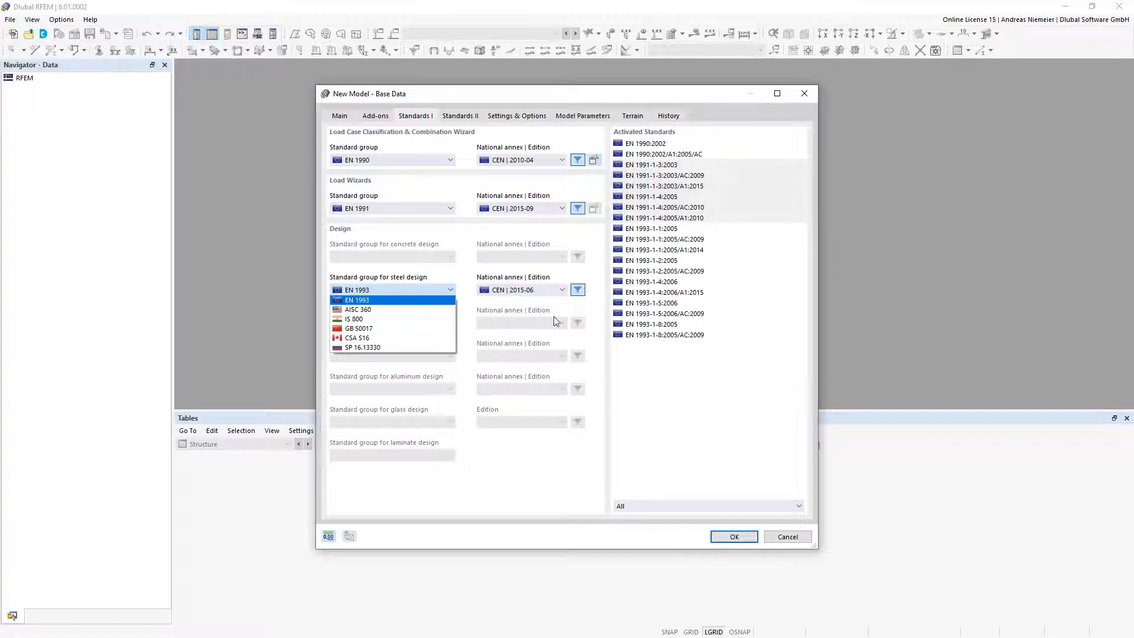
pyautogui.click(538, 291)
pyautogui.click(548, 290)
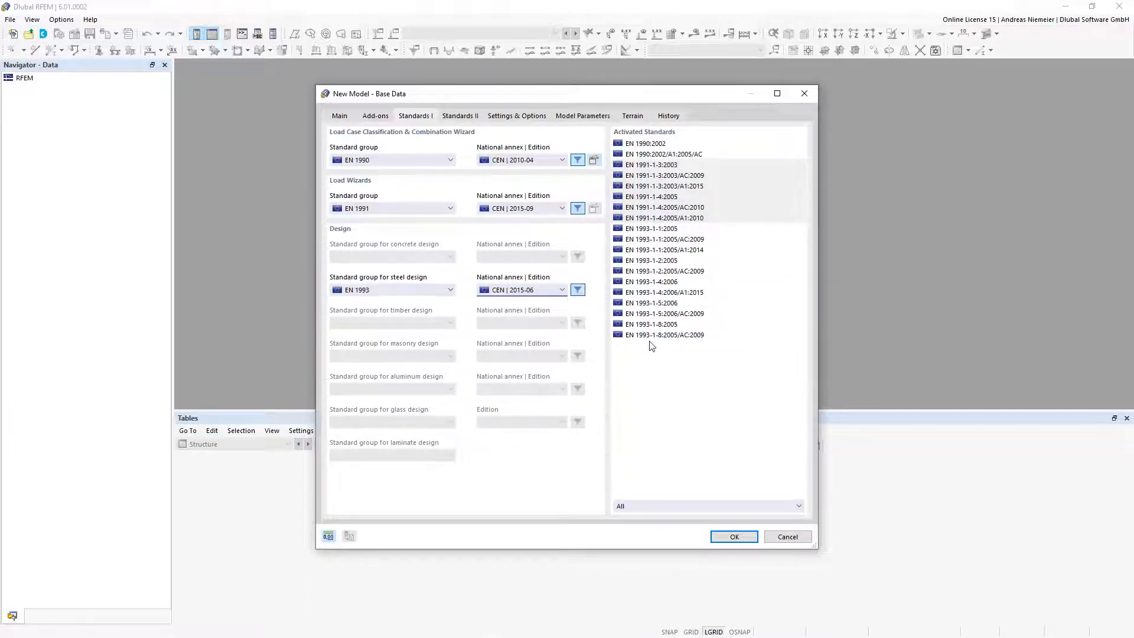
# Step: Create the model with the configured base data
pyautogui.click(747, 538)
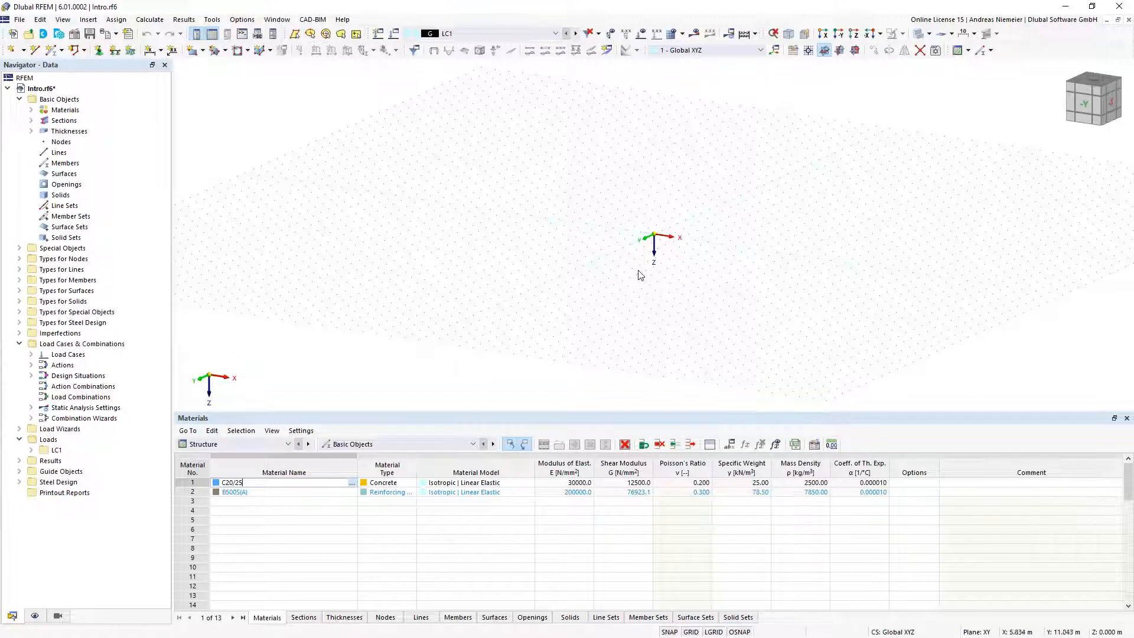
# Step: Examine the data navigator's structure, including the basic objects and the type folders for nodes and members, and collapse its folders
pyautogui.click(20, 100)
pyautogui.click(19, 206)
pyautogui.click(20, 227)
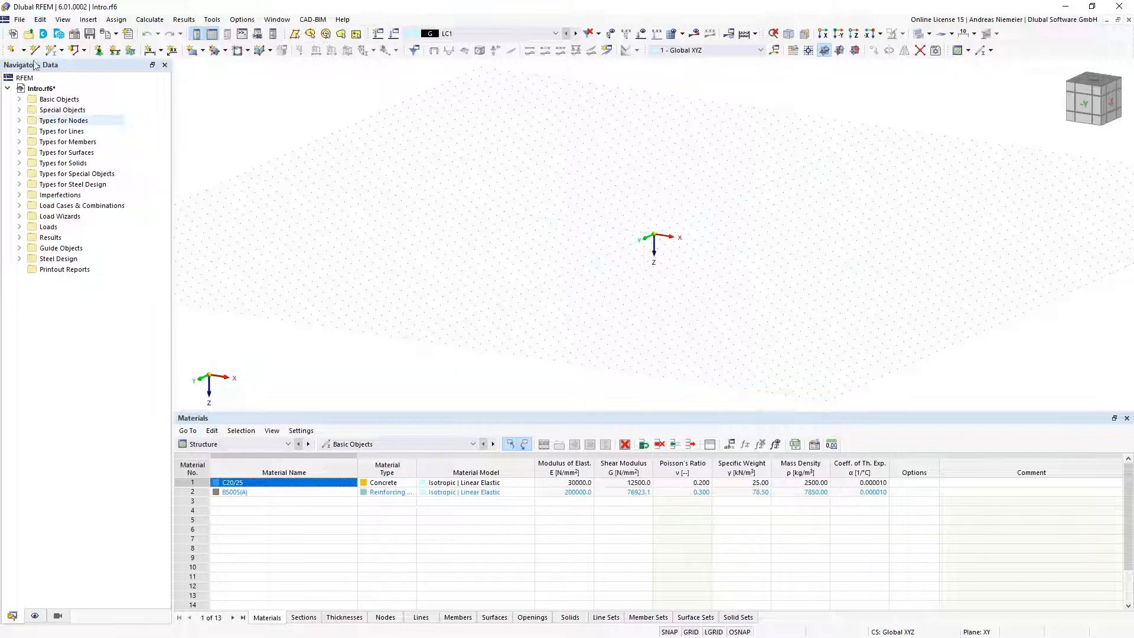
pyautogui.click(20, 99)
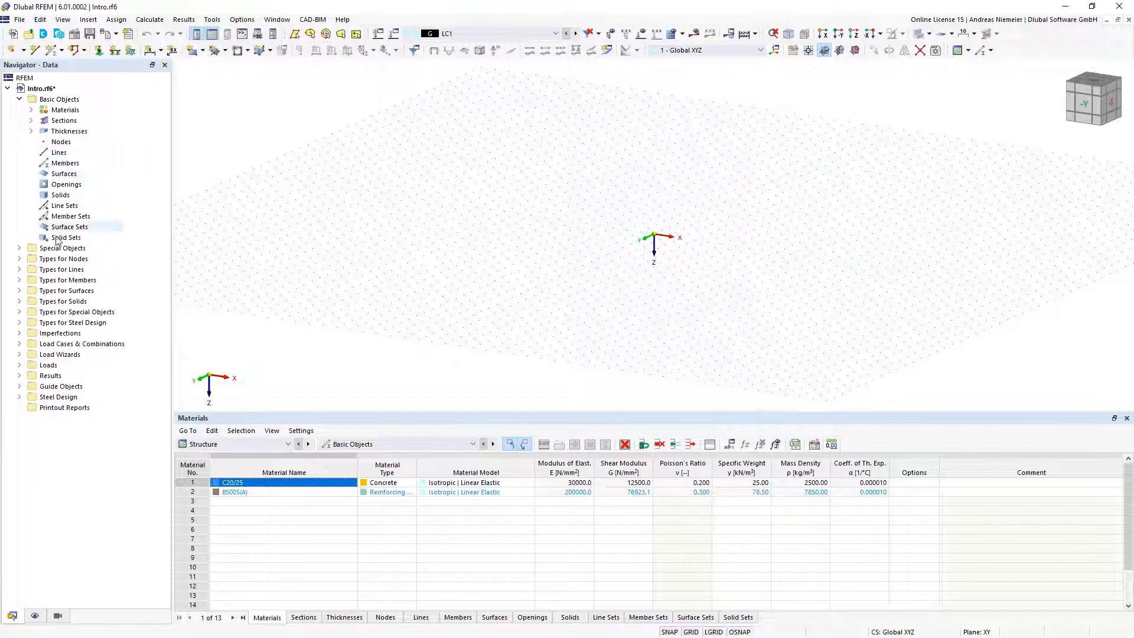
pyautogui.click(60, 142)
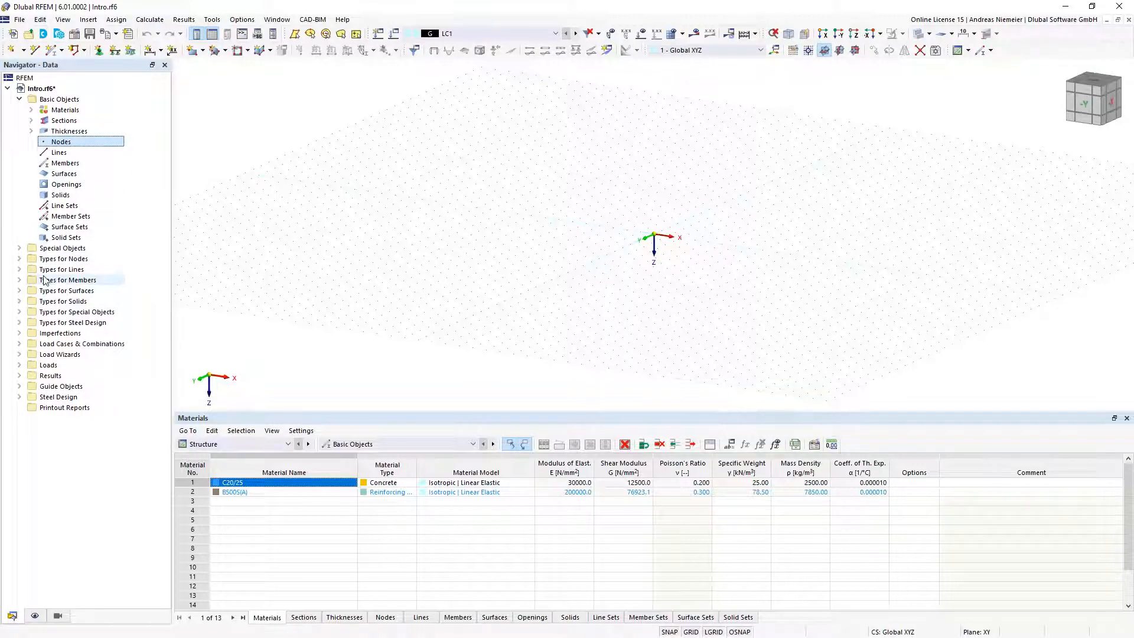
pyautogui.click(19, 258)
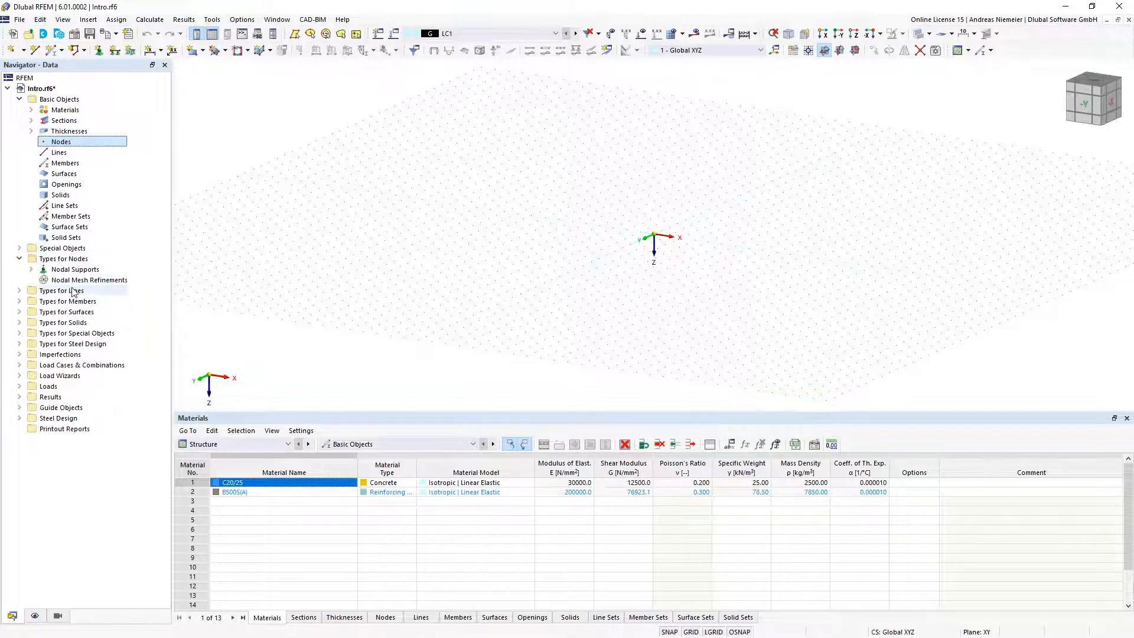
pyautogui.click(64, 163)
pyautogui.click(19, 259)
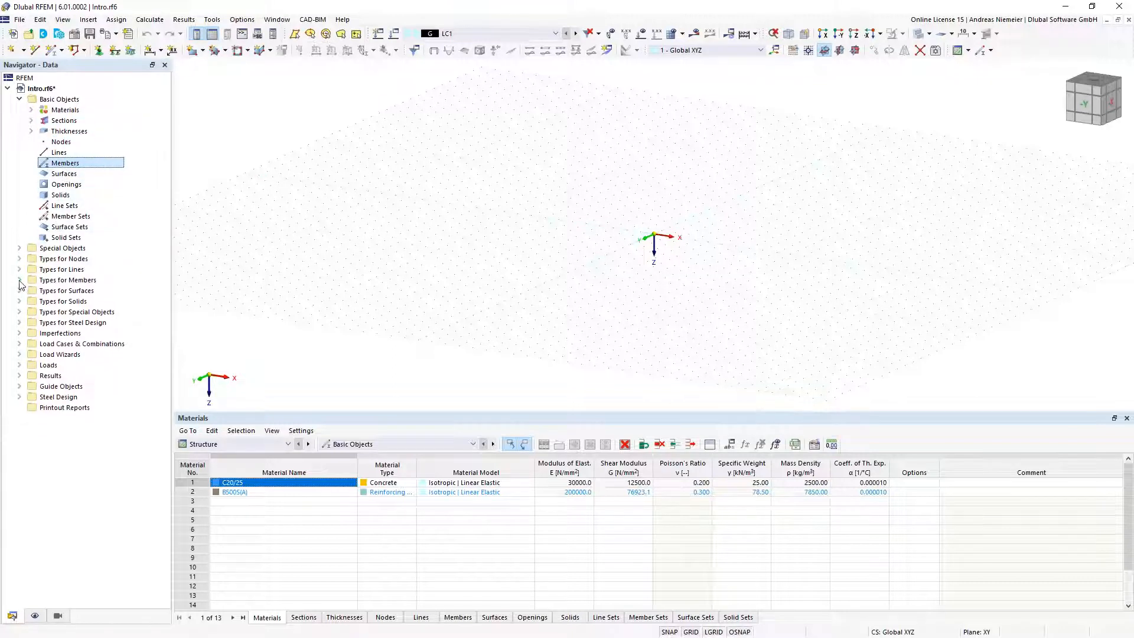
pyautogui.click(20, 280)
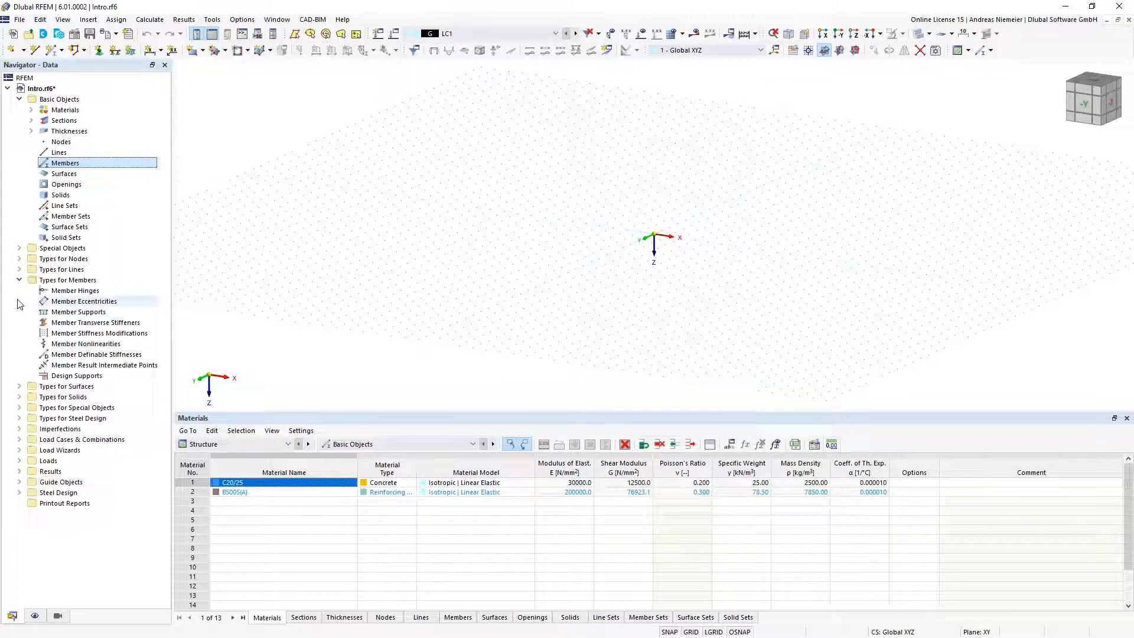
pyautogui.click(19, 280)
pyautogui.click(19, 99)
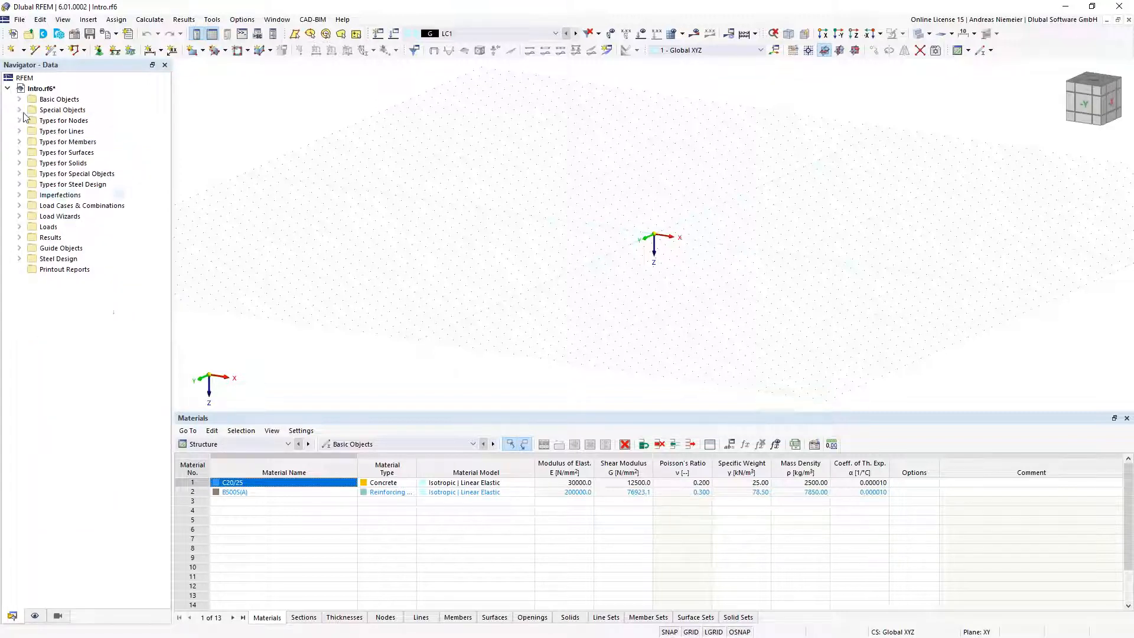
# Step: Examine the table categories and the object groups offered for the structure tables
pyautogui.click(212, 444)
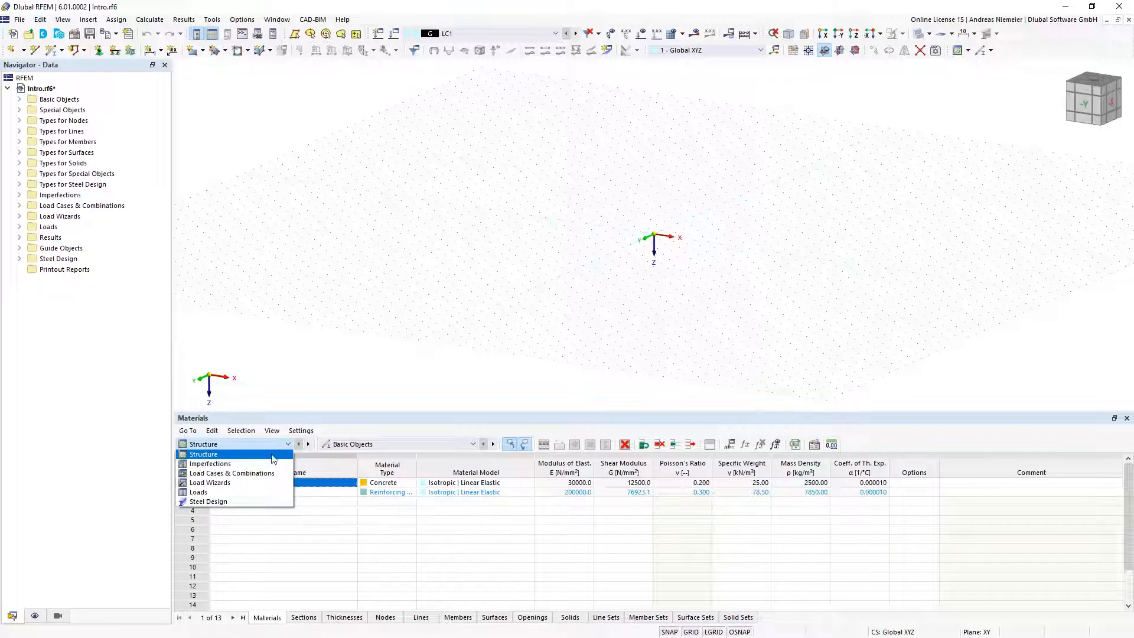
pyautogui.click(377, 443)
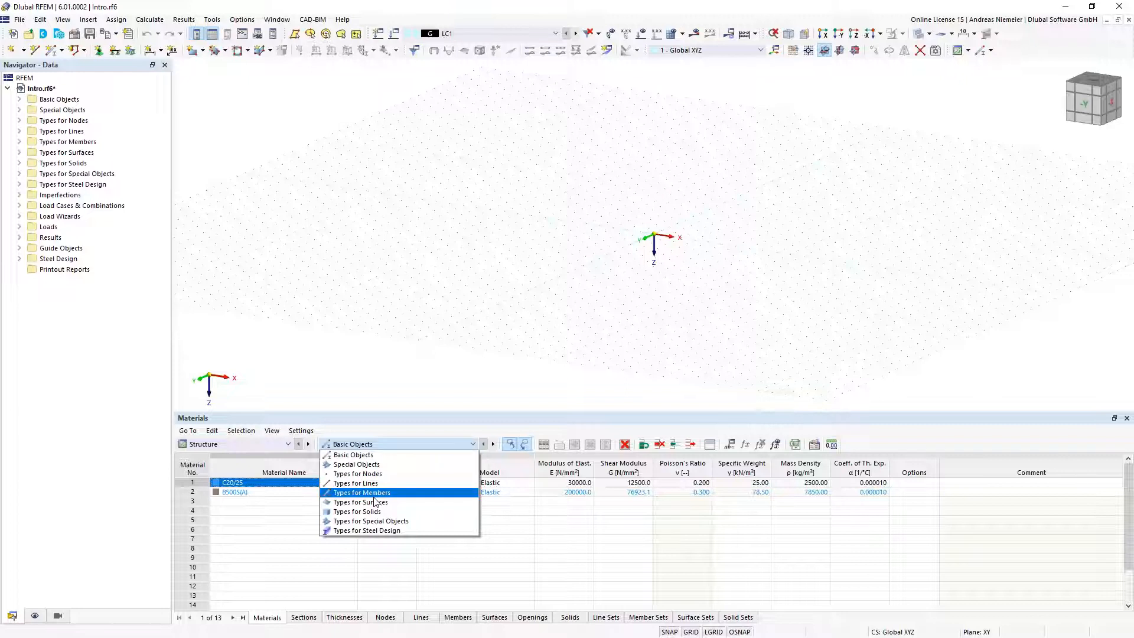
pyautogui.click(413, 390)
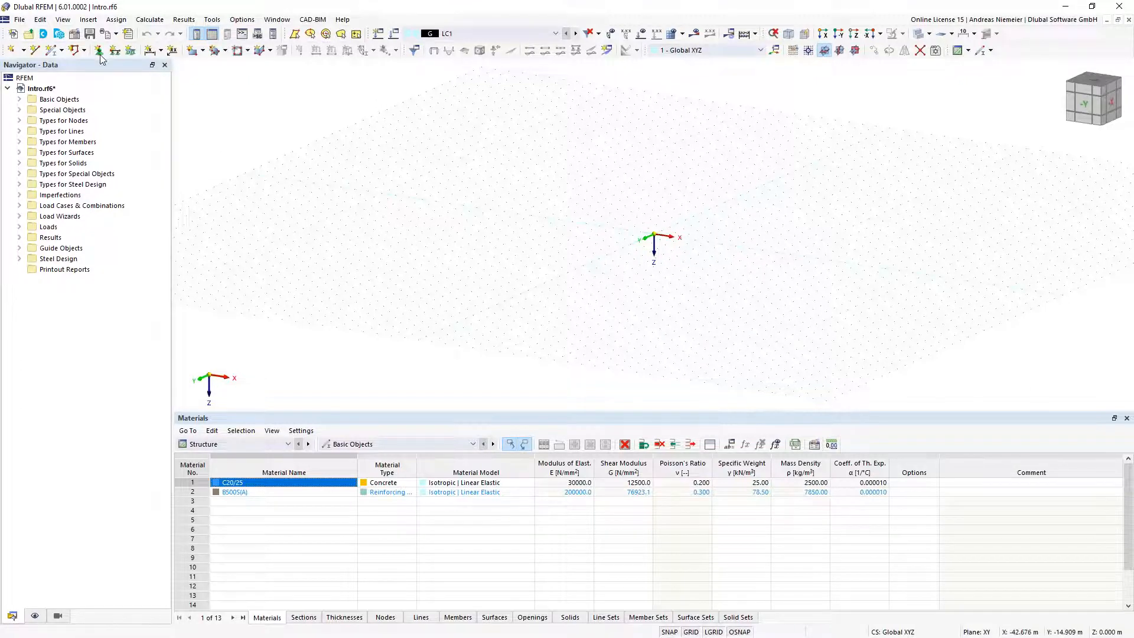
# Step: Start a new single member and choose the standardized steel I-section HE 200 A from the EN 10365:2017 HE A series
pyautogui.click(52, 51)
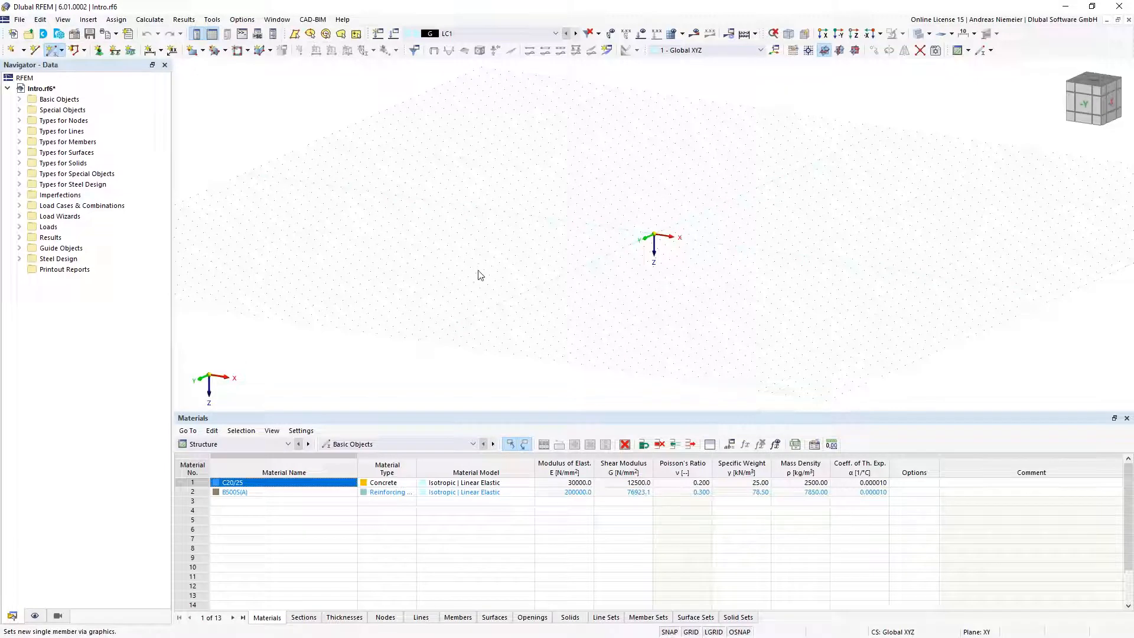
pyautogui.click(272, 136)
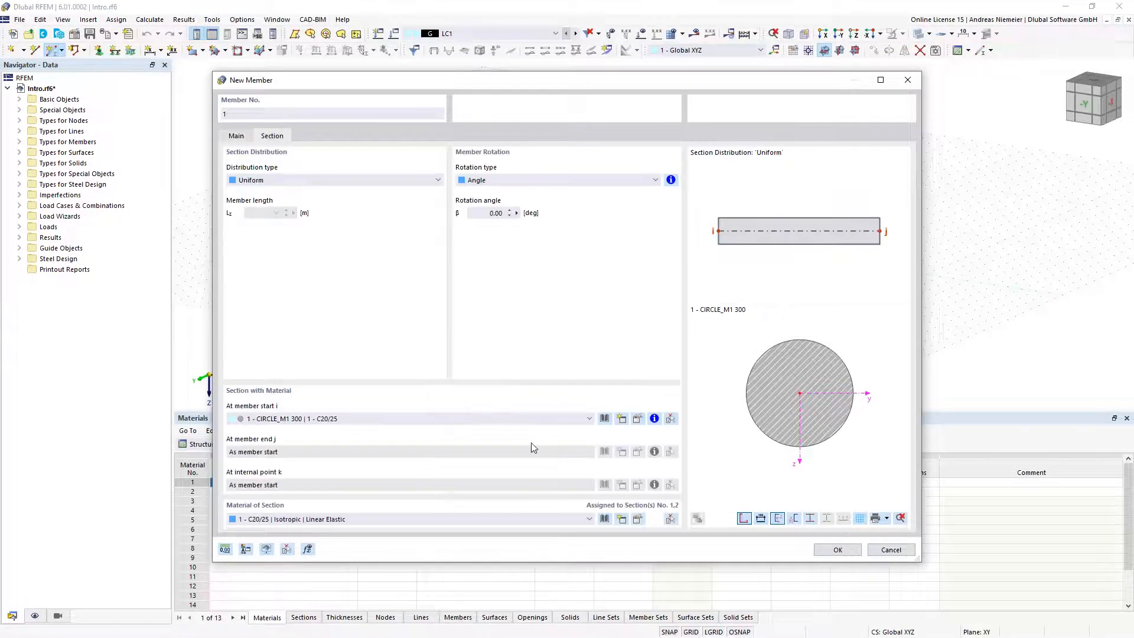
pyautogui.click(634, 518)
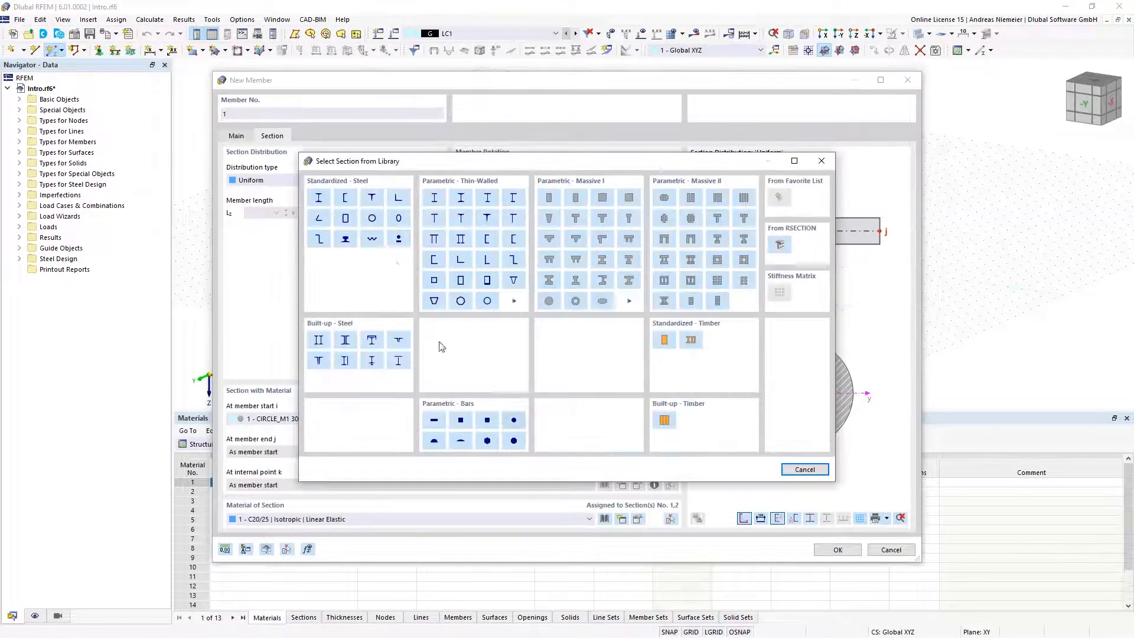
pyautogui.click(319, 197)
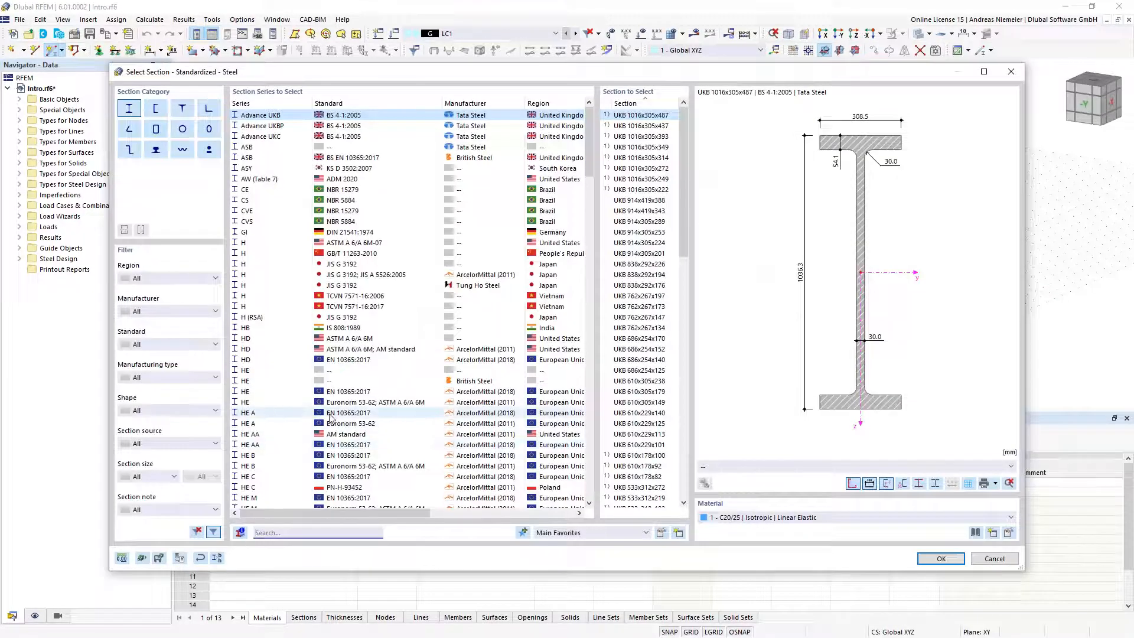
pyautogui.click(330, 416)
pyautogui.click(644, 171)
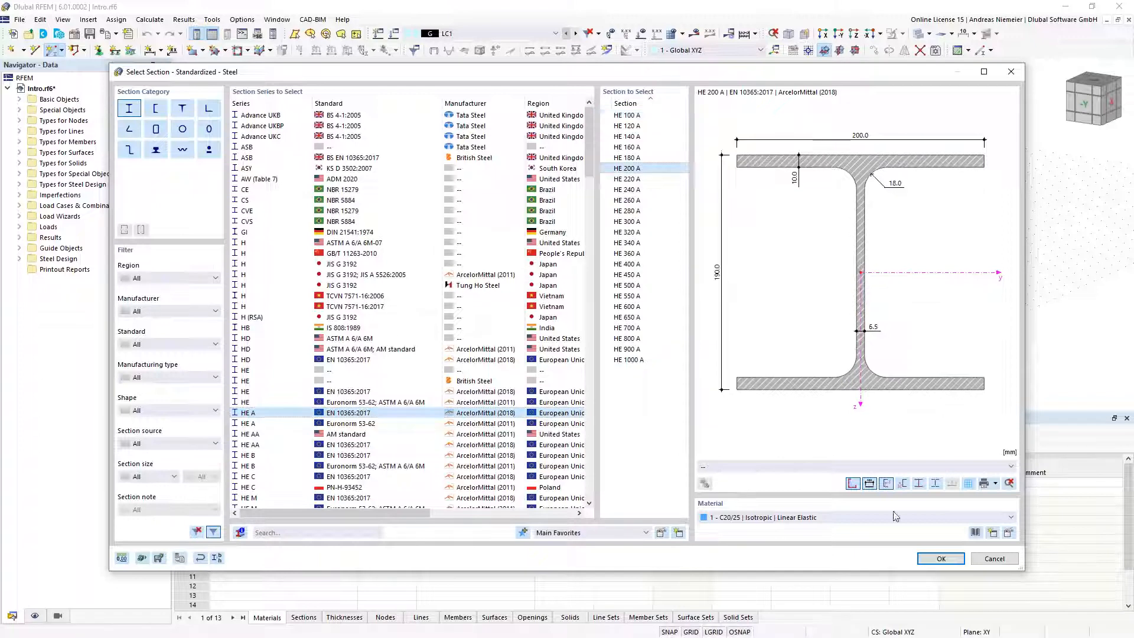
# Step: Assign steel S355 to EN 10025-2:2004-11 from the material library to the section and confirm the new member's definition
pyautogui.click(975, 533)
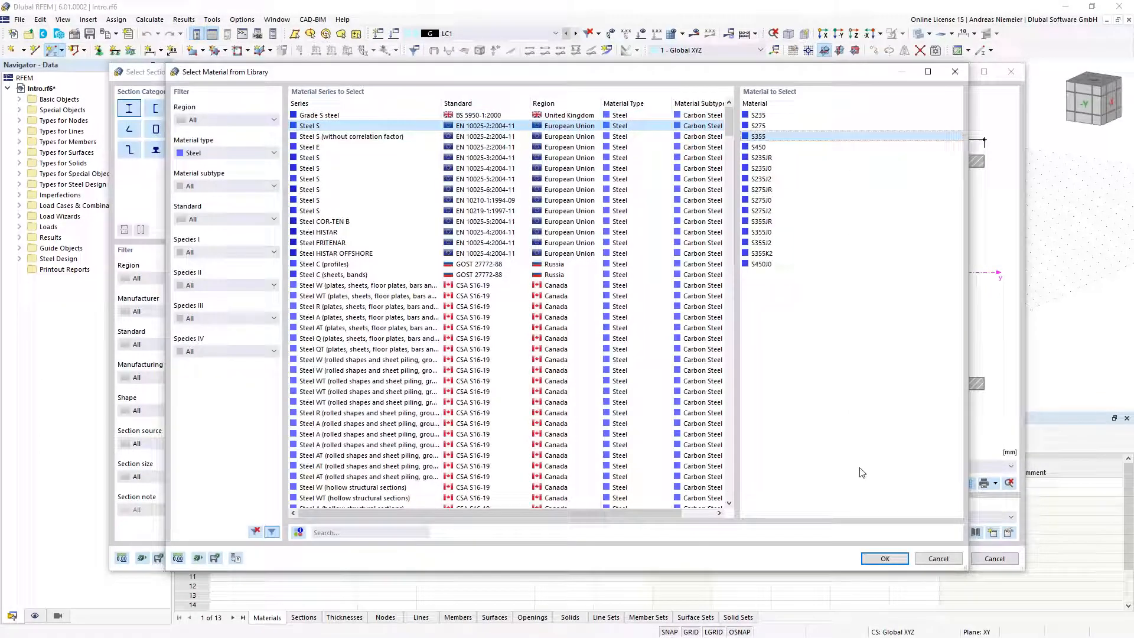
pyautogui.click(881, 559)
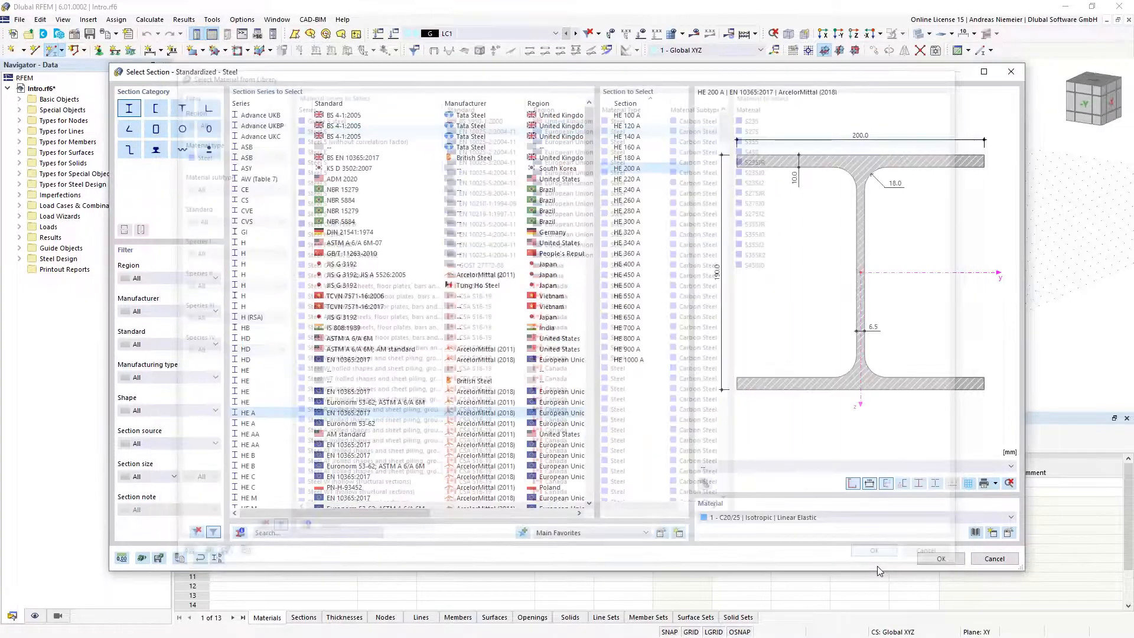
pyautogui.click(940, 558)
pyautogui.click(836, 550)
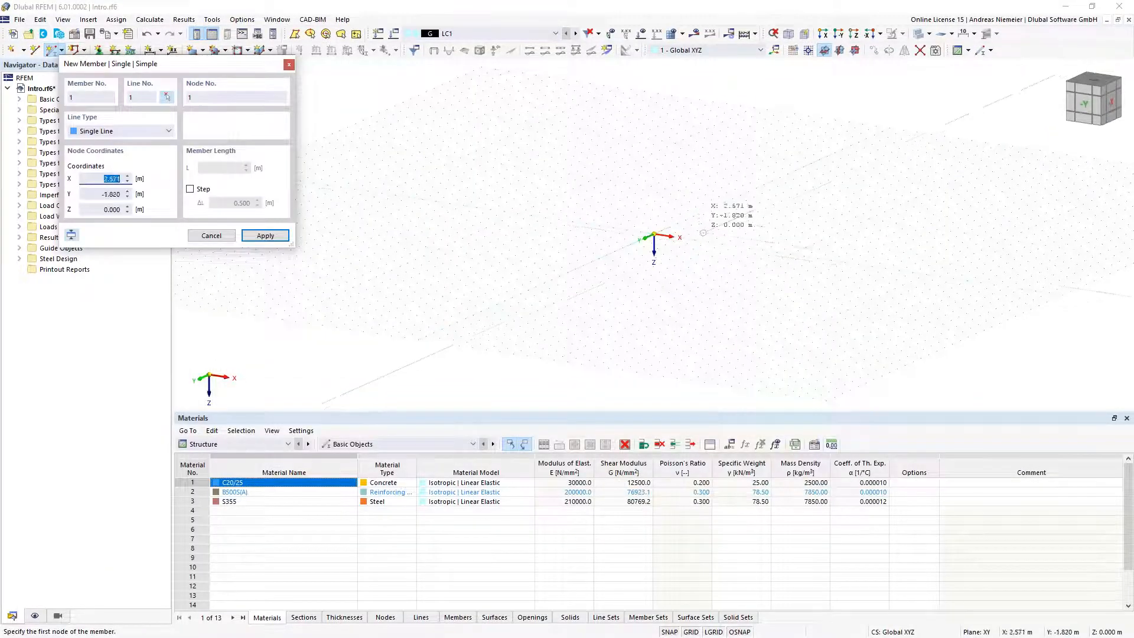
# Step: Draw a single 7 m member from the origin along the global X axis and finish member input
pyautogui.click(638, 219)
pyautogui.click(802, 242)
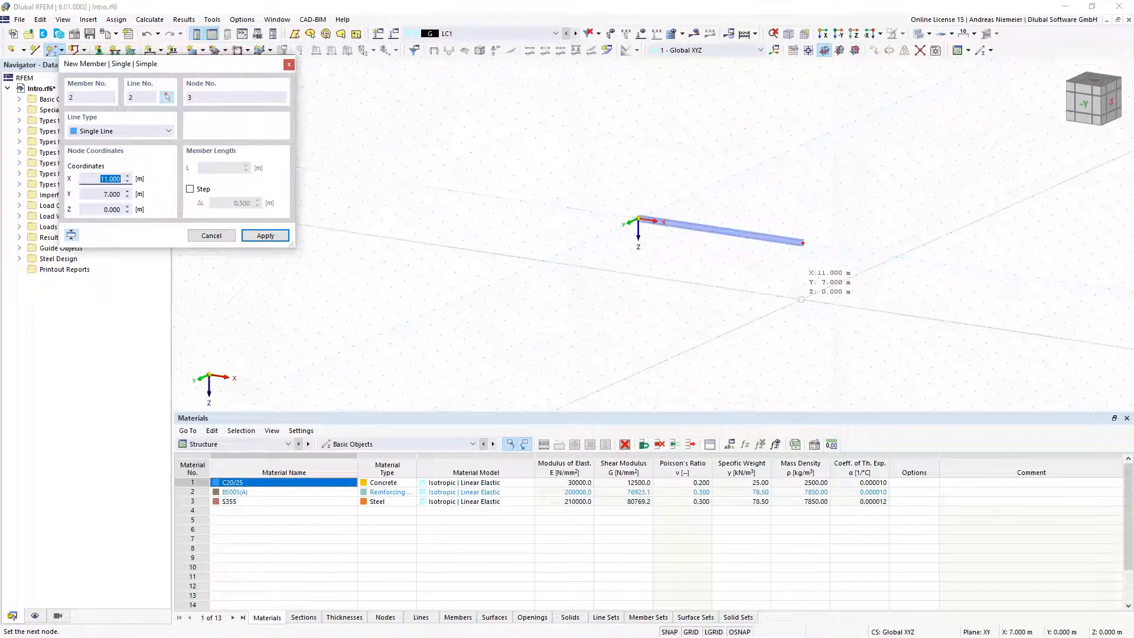
pyautogui.press('Escape')
pyautogui.moveTo(776, 283); pyautogui.dragTo(615, 281, button='middle')
pyautogui.scroll(3, 623, 284)
pyautogui.scroll(1, 623, 284)
pyautogui.moveTo(431, 281); pyautogui.dragTo(511, 301, button='middle')
# Step: Assign a fixed nodal support to both end nodes of the beam
pyautogui.click(99, 51)
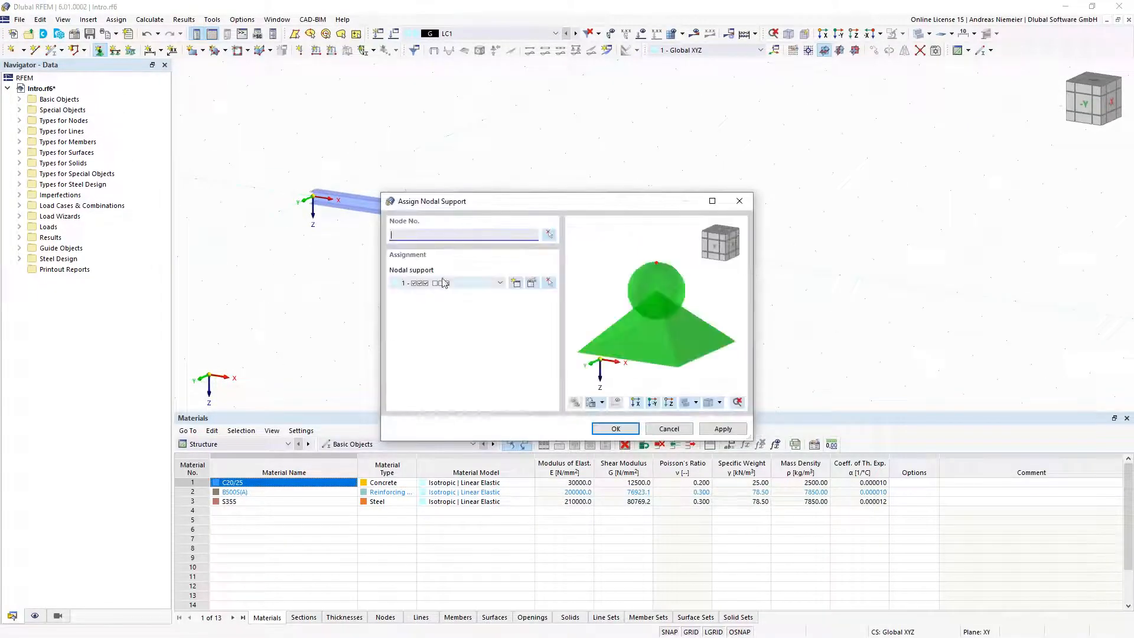
pyautogui.click(481, 283)
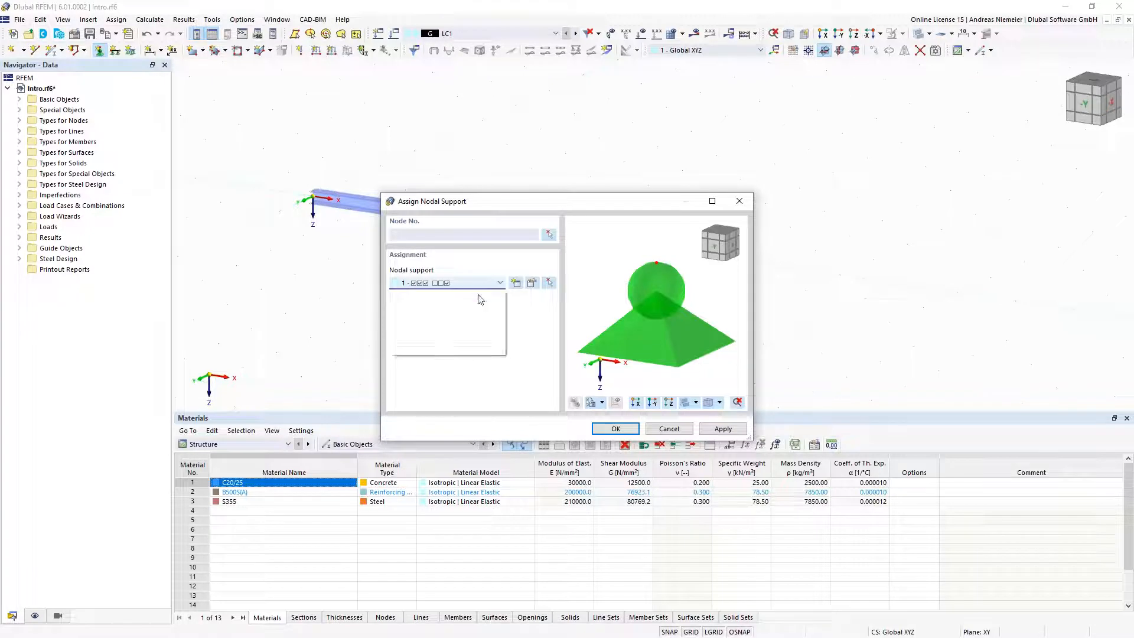
pyautogui.click(472, 311)
pyautogui.click(616, 428)
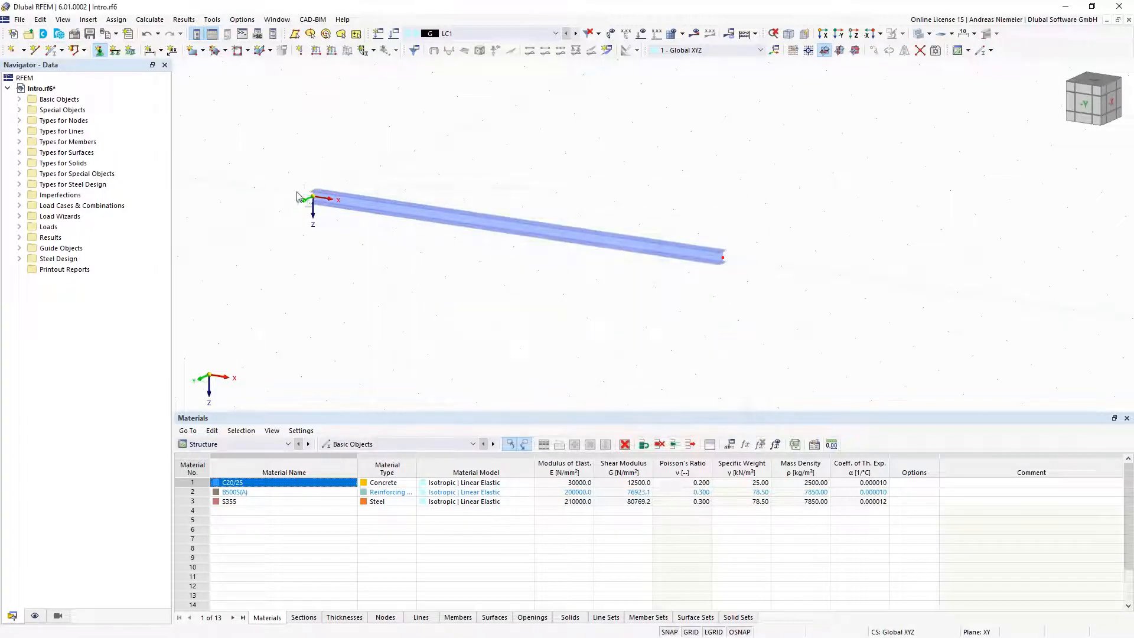
pyautogui.moveTo(696, 269); pyautogui.dragTo(871, 313)
# Step: Apply a uniform member force of 10 kN/m in the global Z direction to the beam in LC1
pyautogui.click(332, 50)
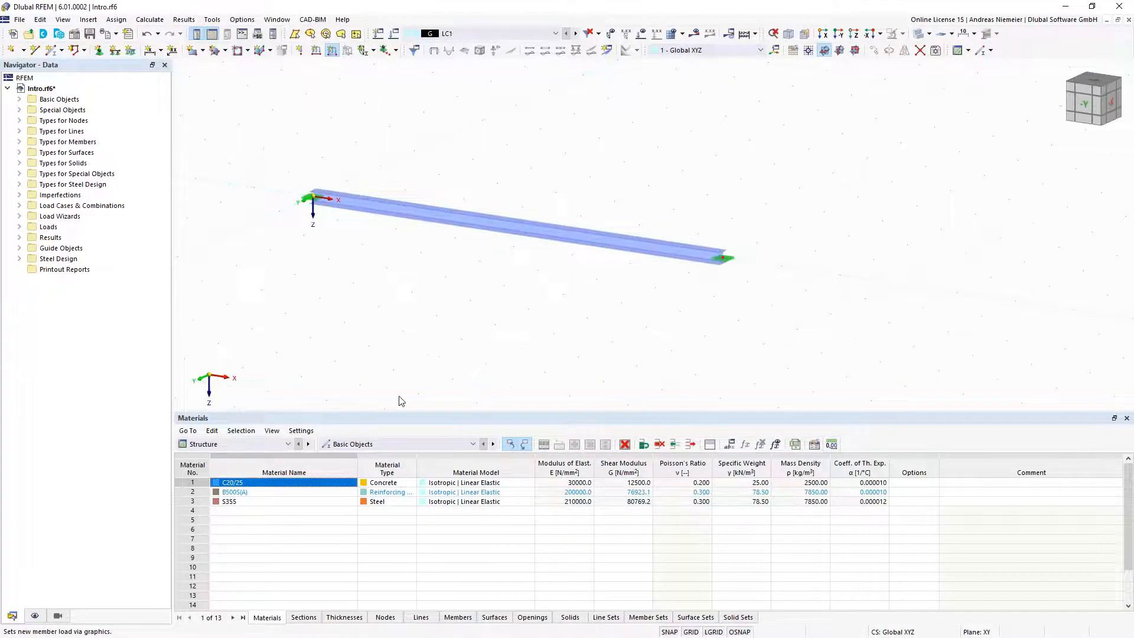
pyautogui.moveTo(474, 208); pyautogui.dragTo(520, 207)
pyautogui.write('10')
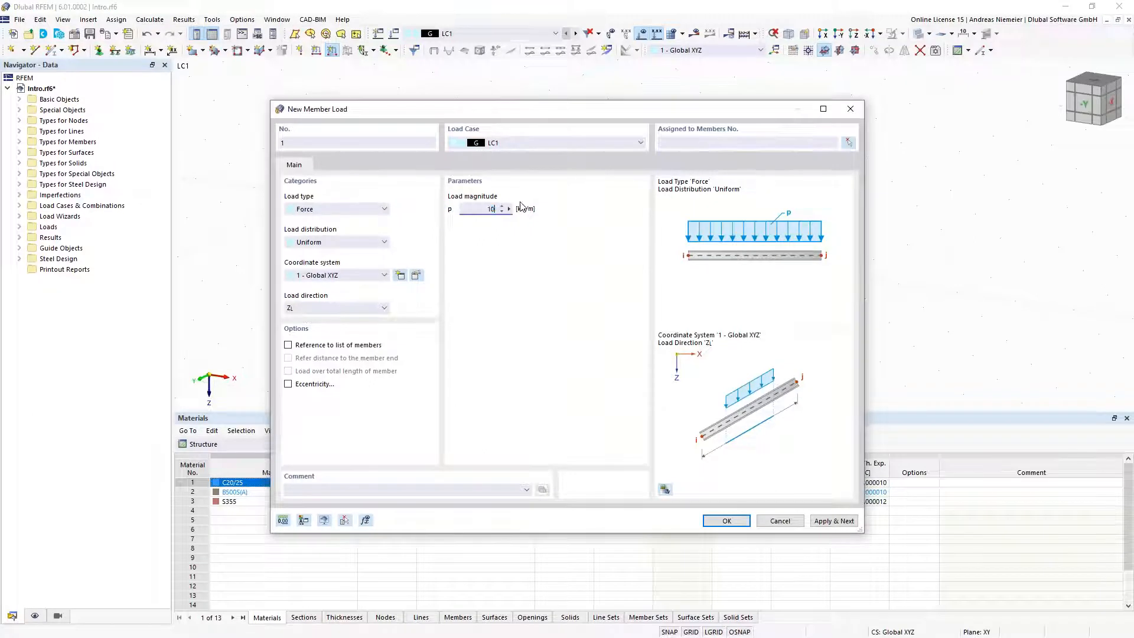
pyautogui.click(745, 522)
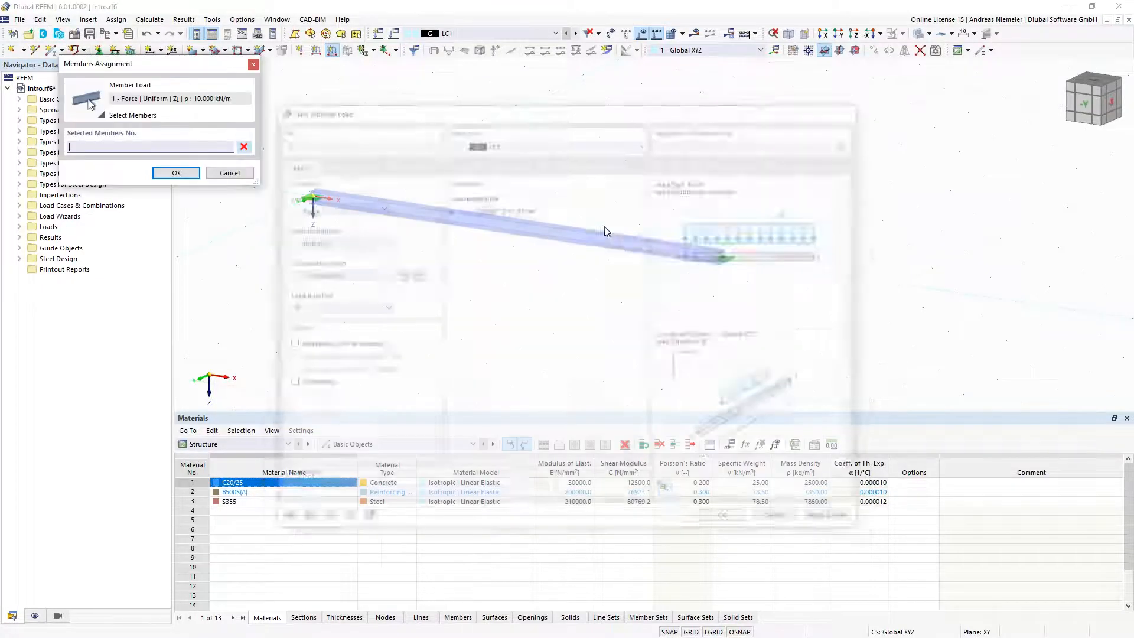
pyautogui.click(176, 173)
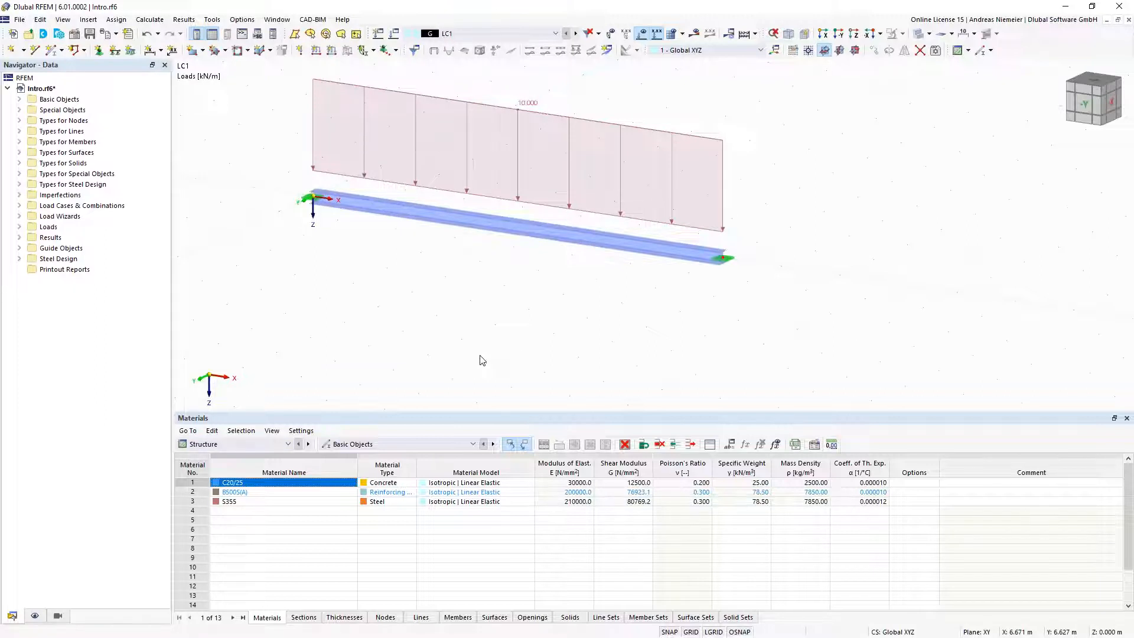
# Step: Calculate the model and hide the load display so that only the beam's deformation results are shown
pyautogui.moveTo(495, 284); pyautogui.dragTo(511, 345, button='middle')
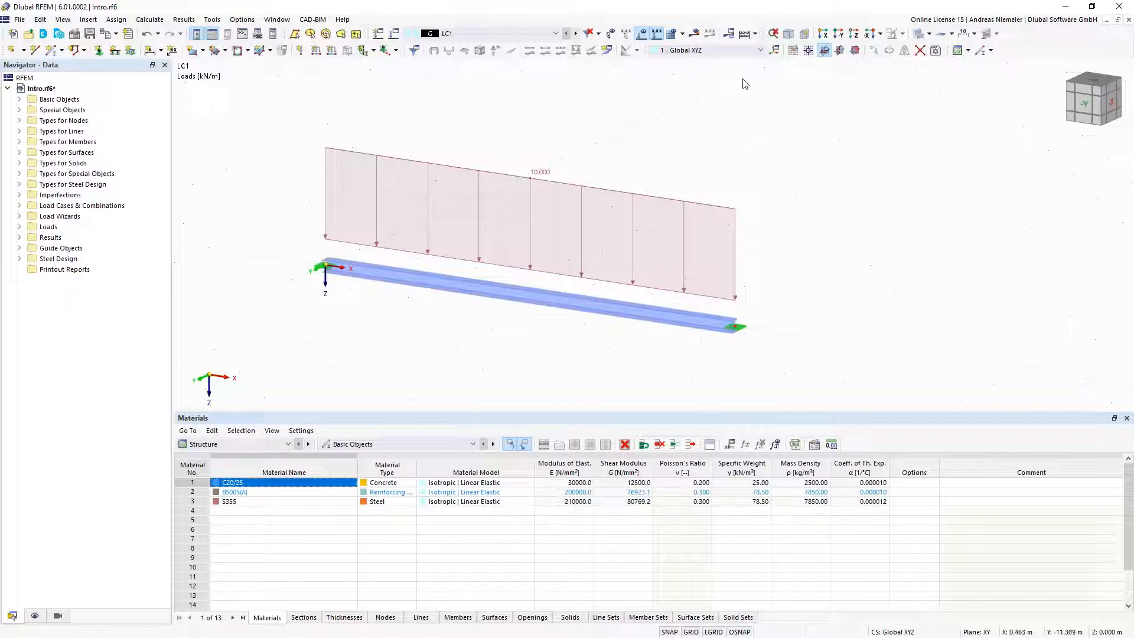
pyautogui.click(745, 39)
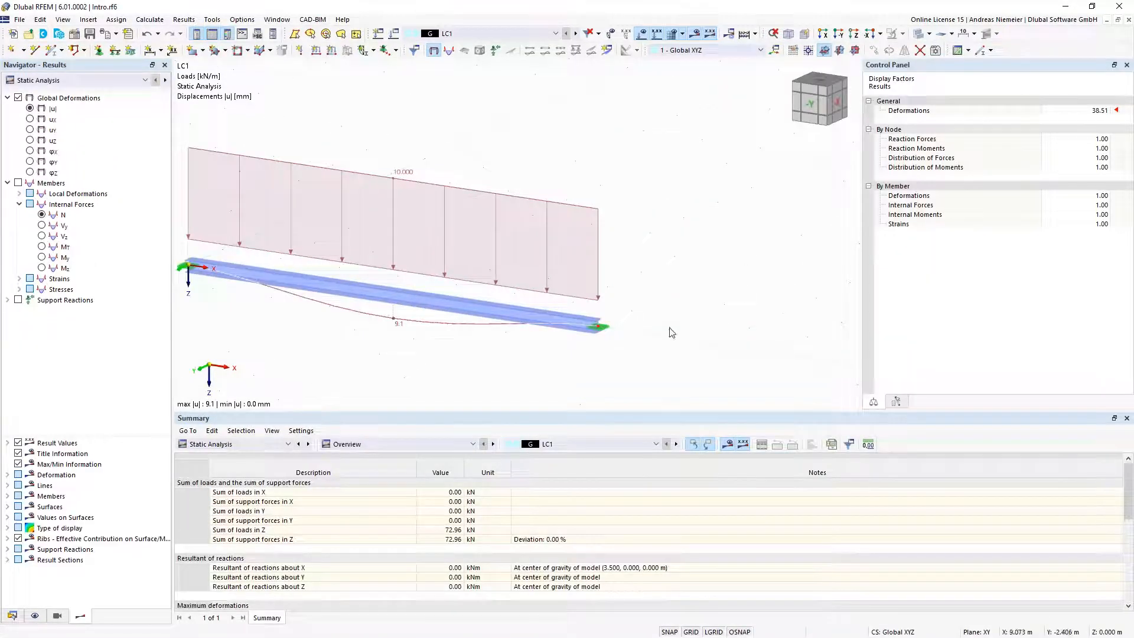
pyautogui.moveTo(370, 344); pyautogui.dragTo(484, 337, button='middle')
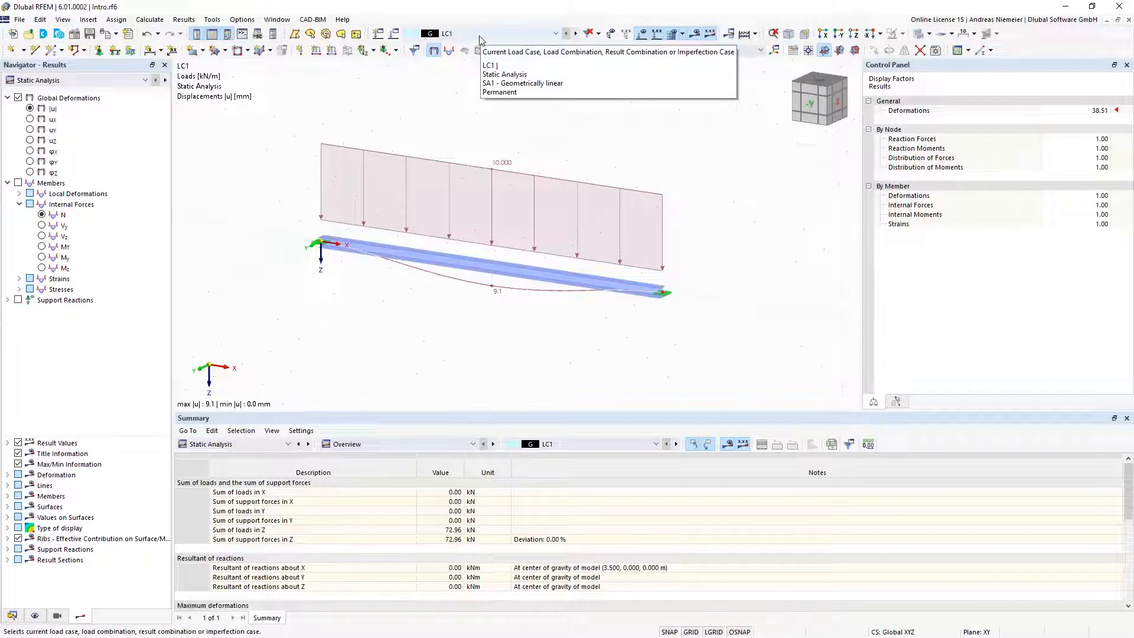
pyautogui.click(637, 34)
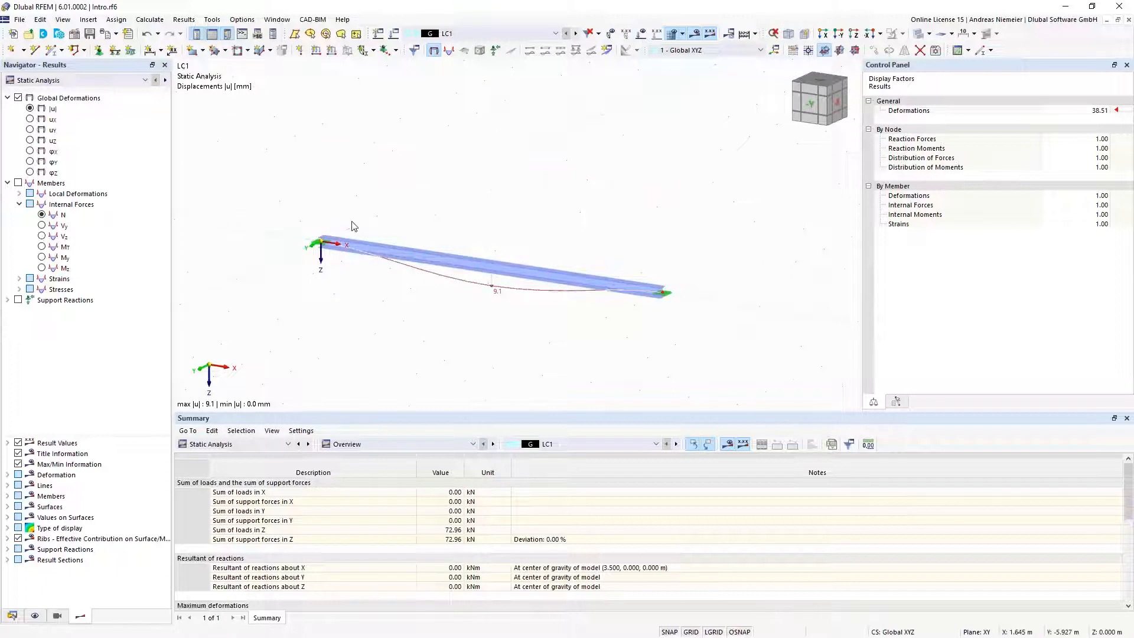
# Step: Display the member bending moments My and show the model as a wireframe
pyautogui.click(41, 260)
pyautogui.click(929, 34)
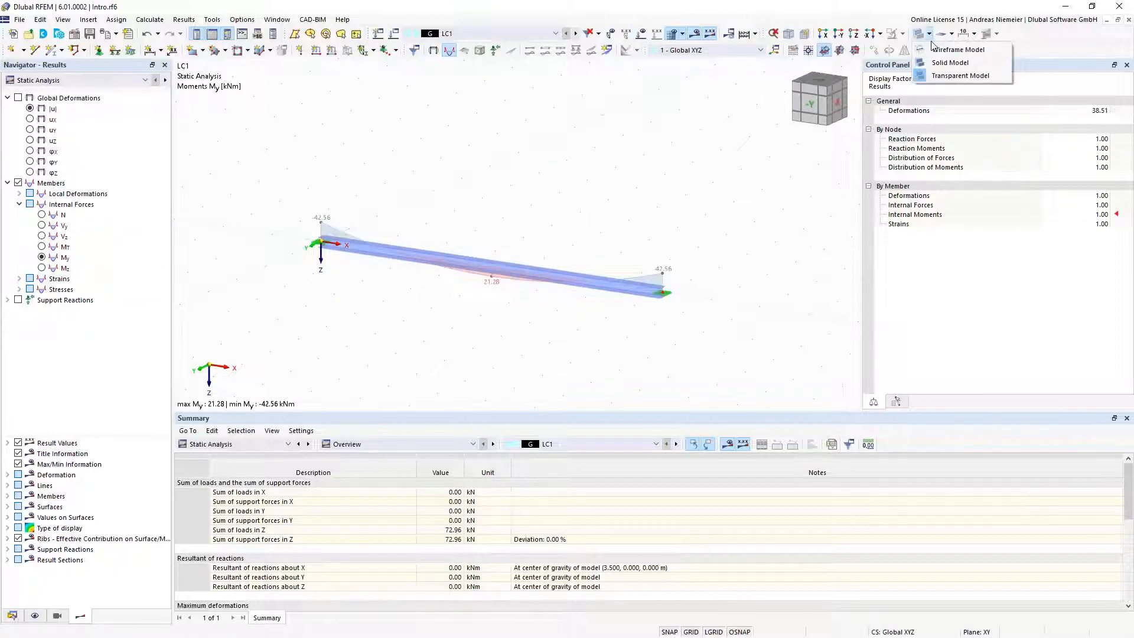
pyautogui.click(933, 49)
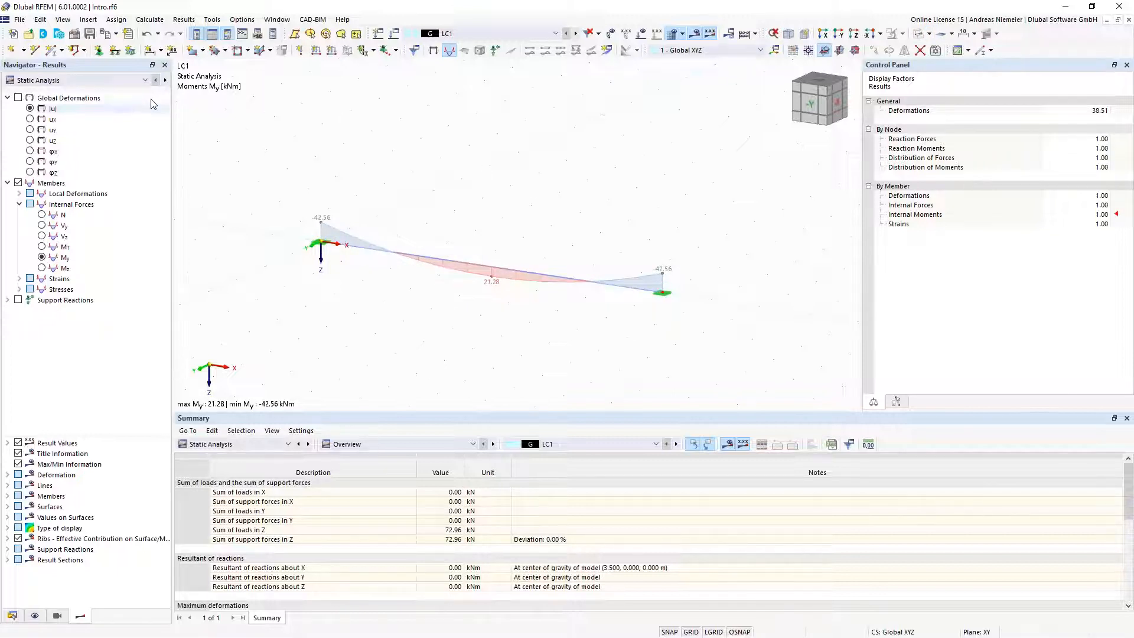
# Step: Switch to the Steel Design results and view the section proof ratios without the ratio envelope
pyautogui.click(131, 80)
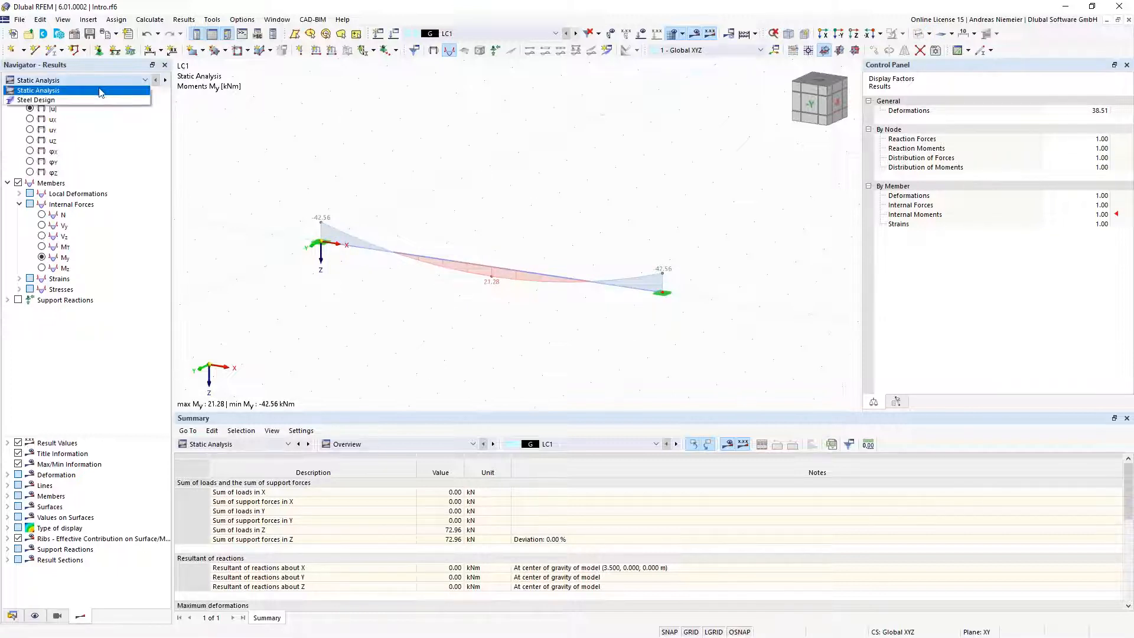
pyautogui.click(43, 101)
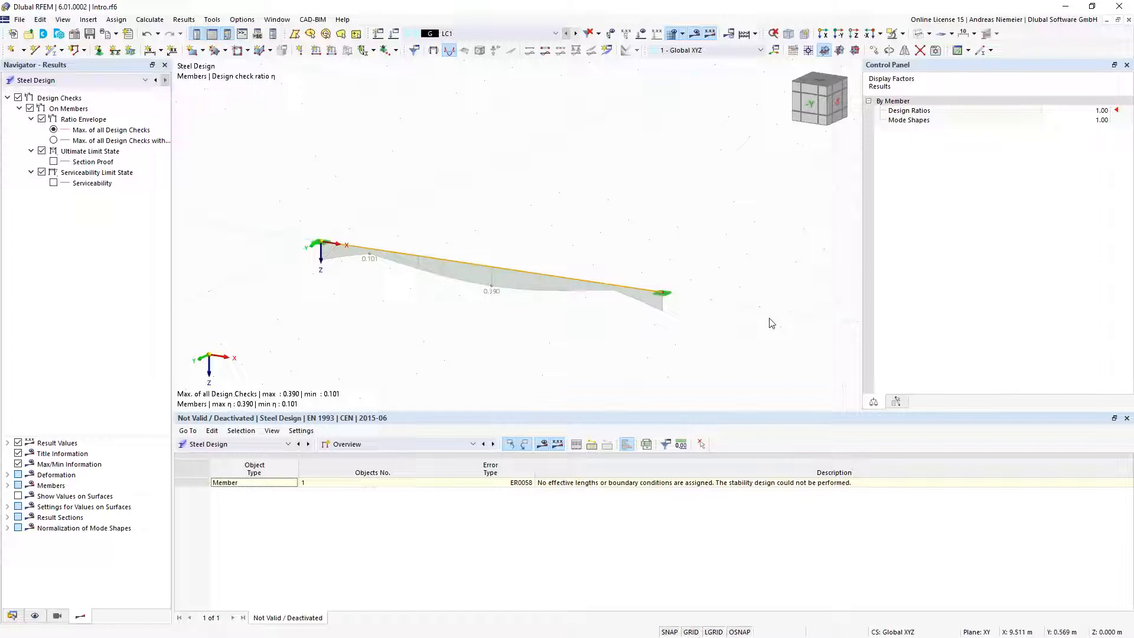
pyautogui.click(42, 118)
pyautogui.click(54, 161)
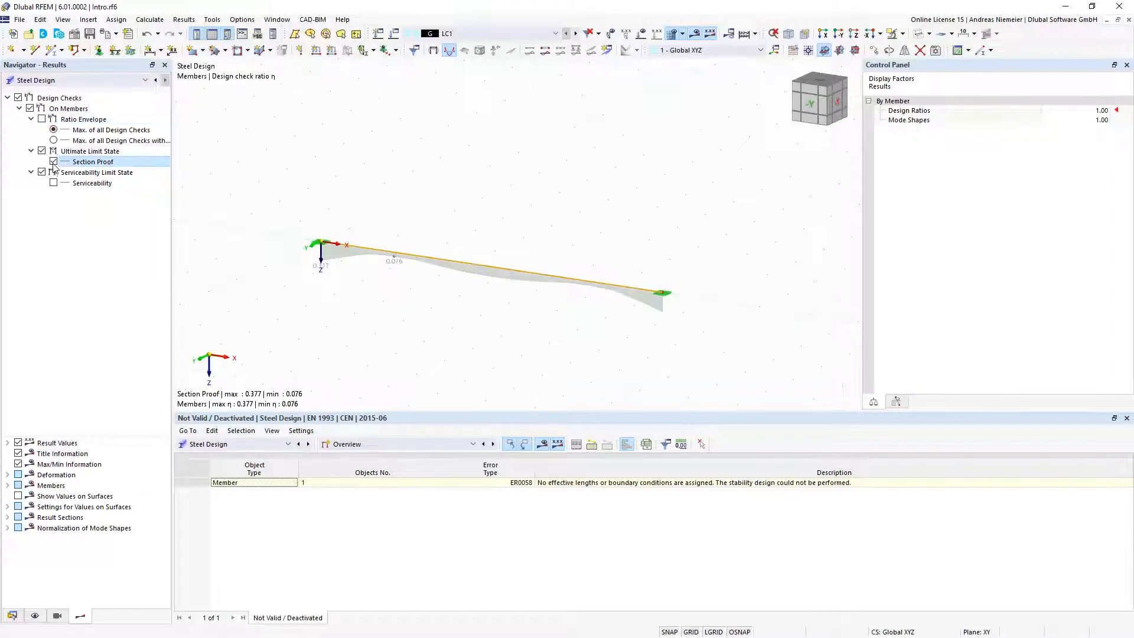
pyautogui.click(53, 161)
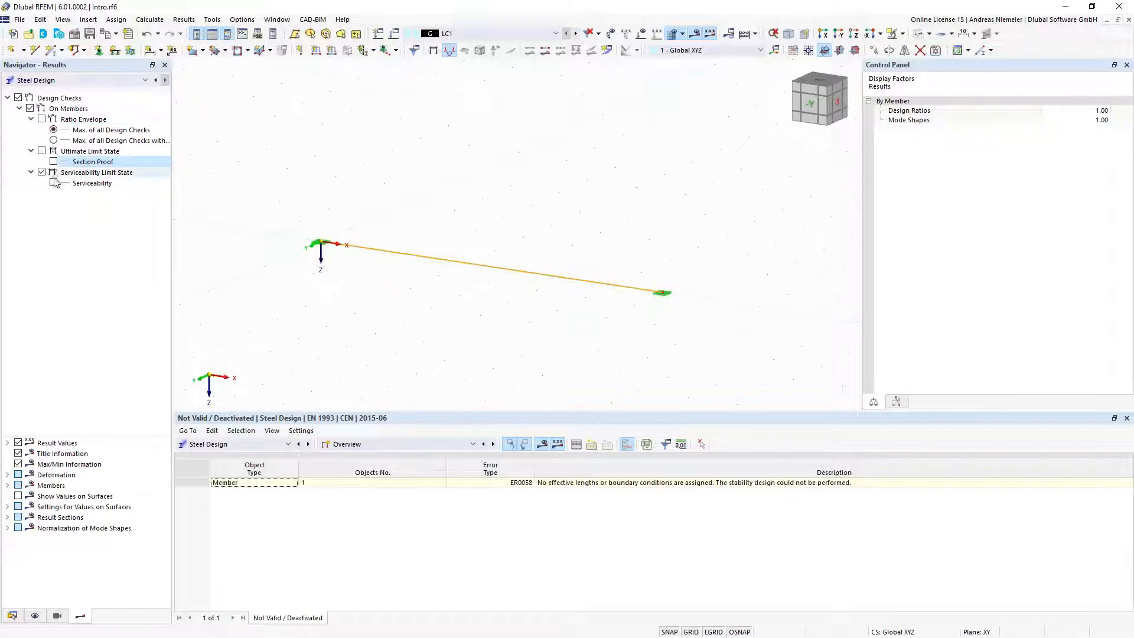
# Step: Display the serviceability, section proof and ratio envelope diagrams together on the beam
pyautogui.click(54, 183)
pyautogui.click(53, 161)
pyautogui.click(42, 119)
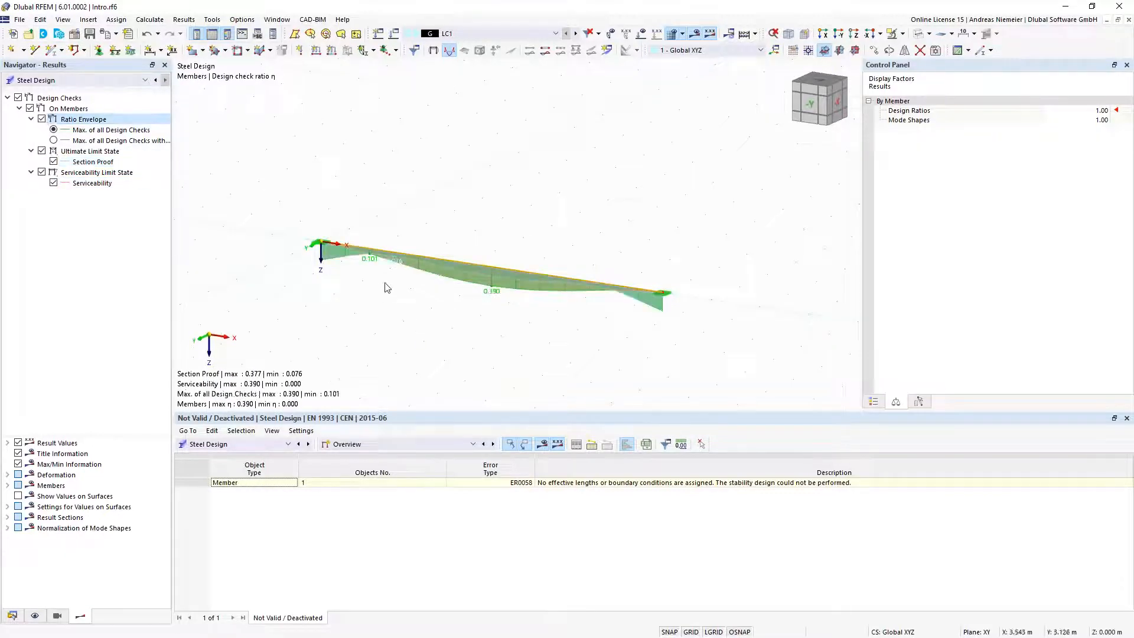
pyautogui.scroll(3, 374, 269)
pyautogui.scroll(-3, 666, 341)
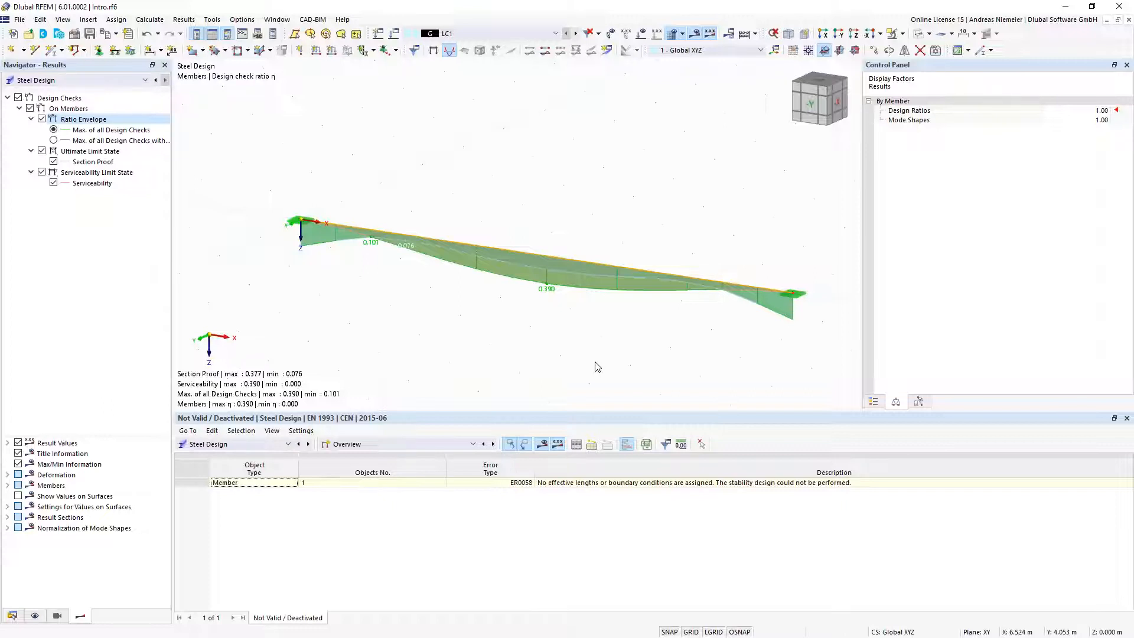
# Step: Review the Design Ratios on Members tables by design situation, by loading and by member
pyautogui.click(426, 444)
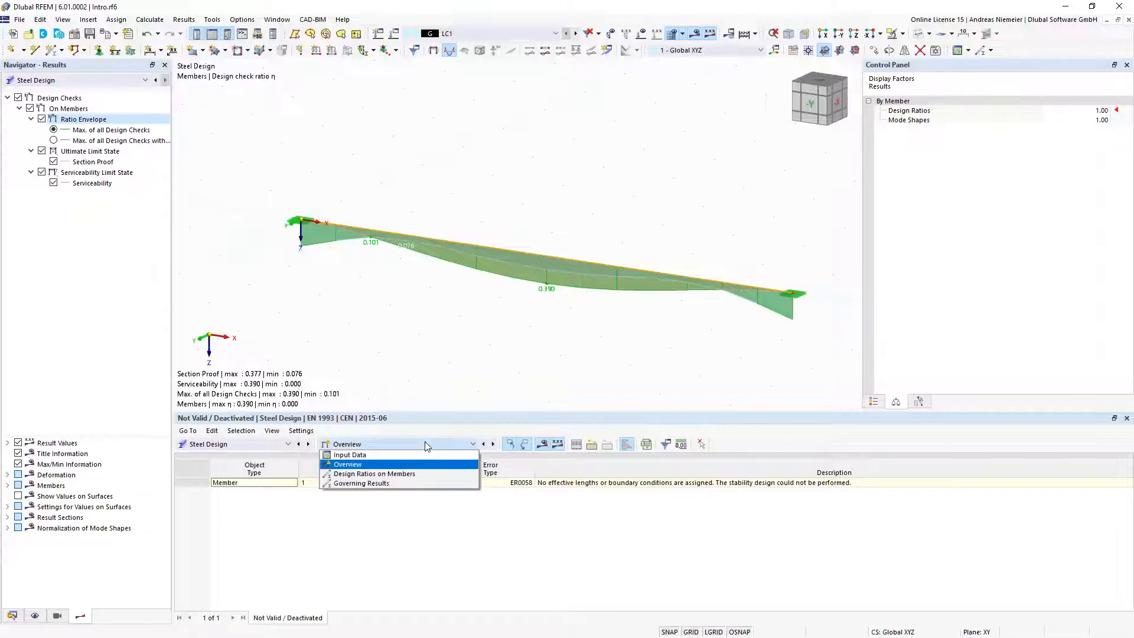
pyautogui.click(423, 474)
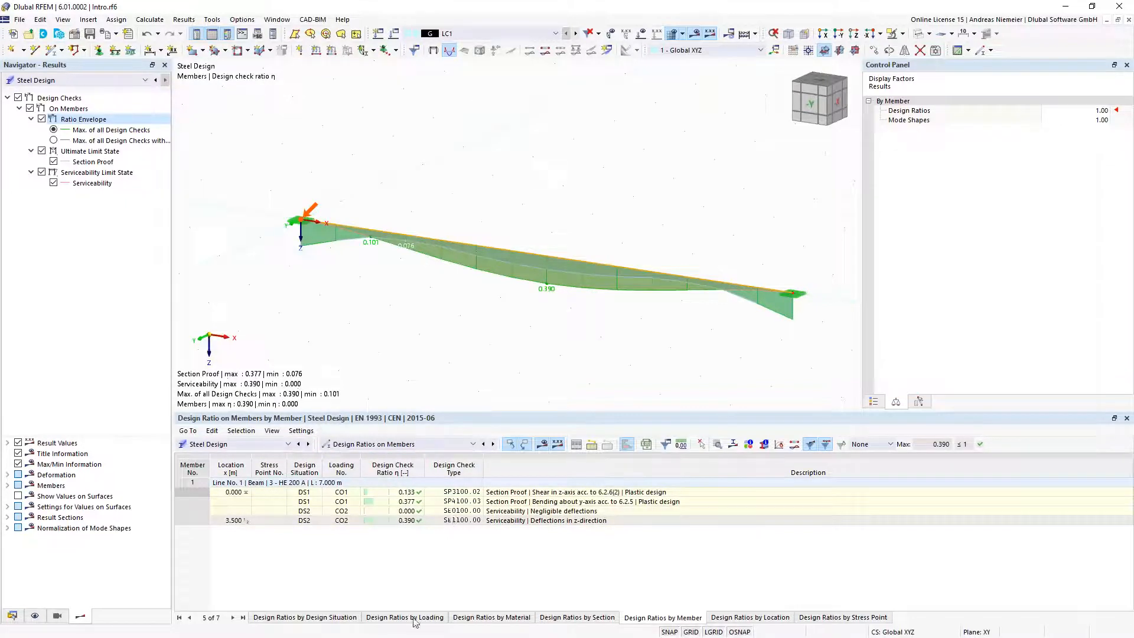
pyautogui.click(318, 620)
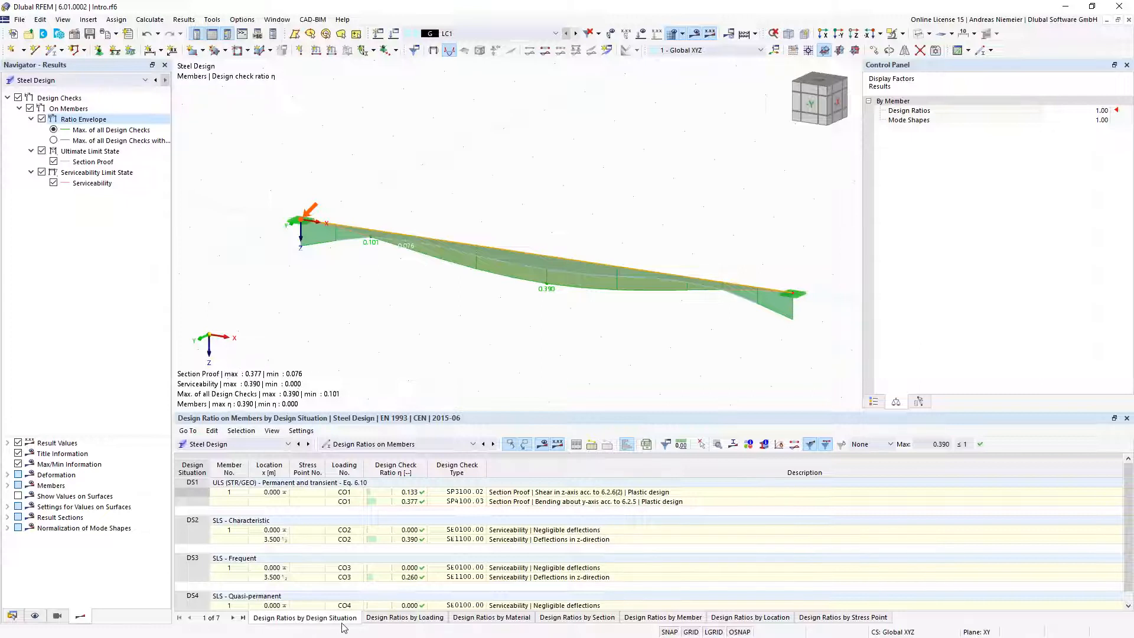
pyautogui.click(424, 618)
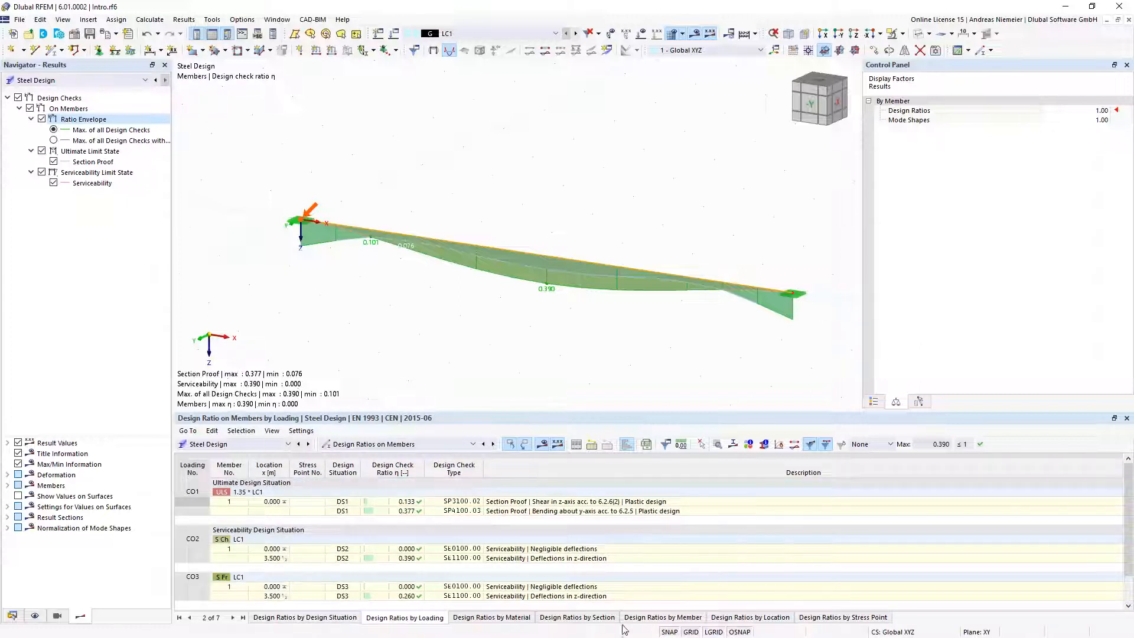
pyautogui.click(662, 618)
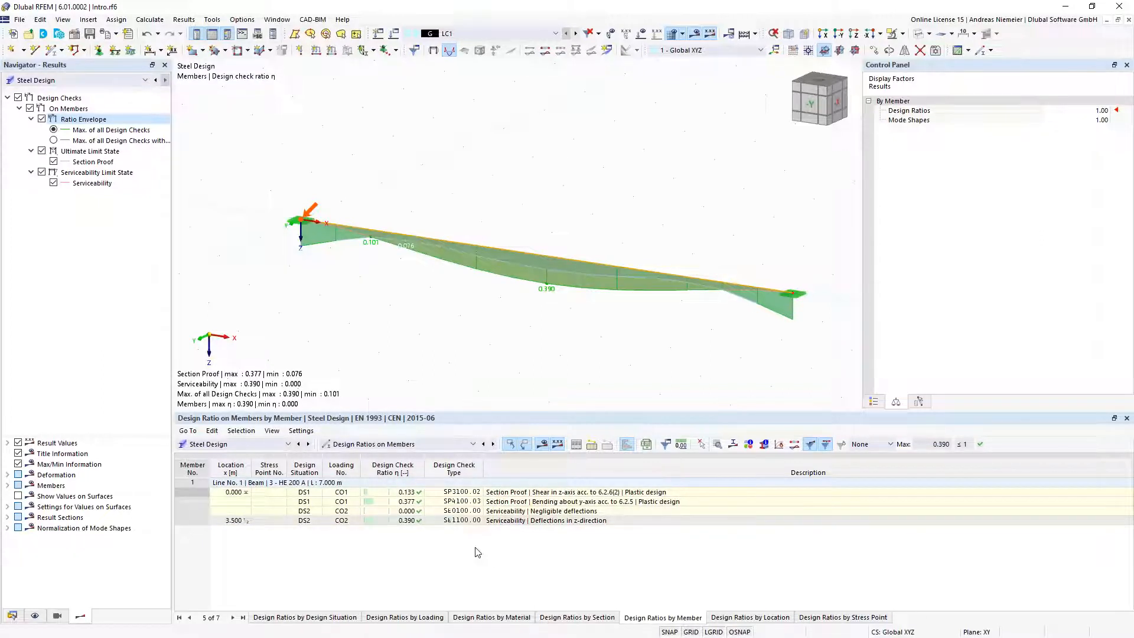
# Step: Open the design check details for bending about the y-axis and examine the section properties and section classification
pyautogui.click(505, 501)
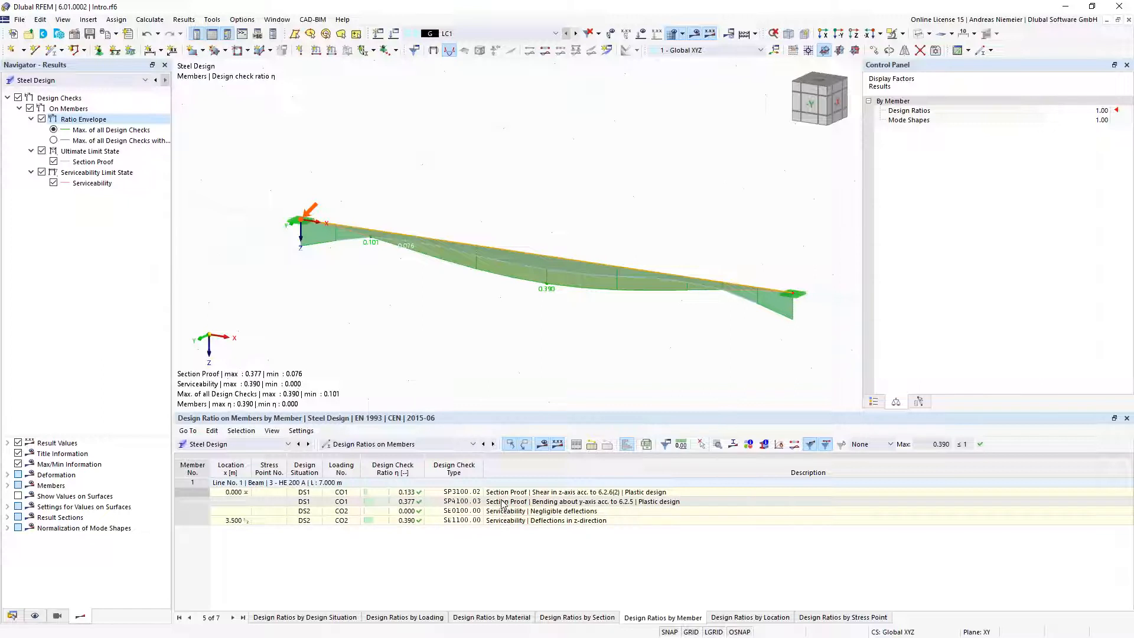
pyautogui.click(717, 443)
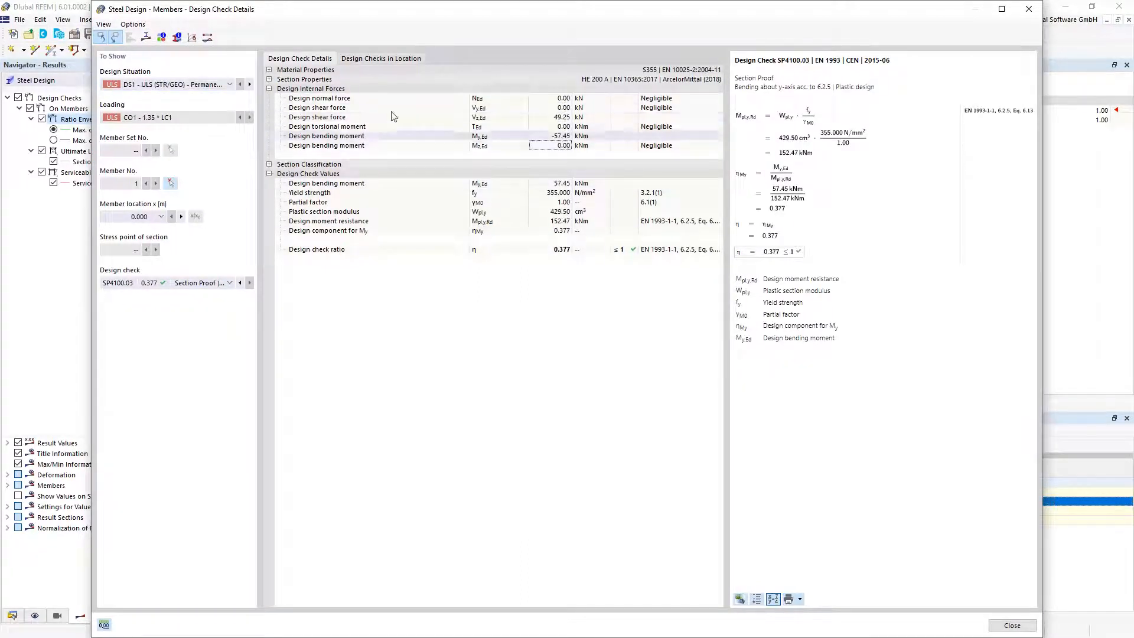
pyautogui.click(269, 80)
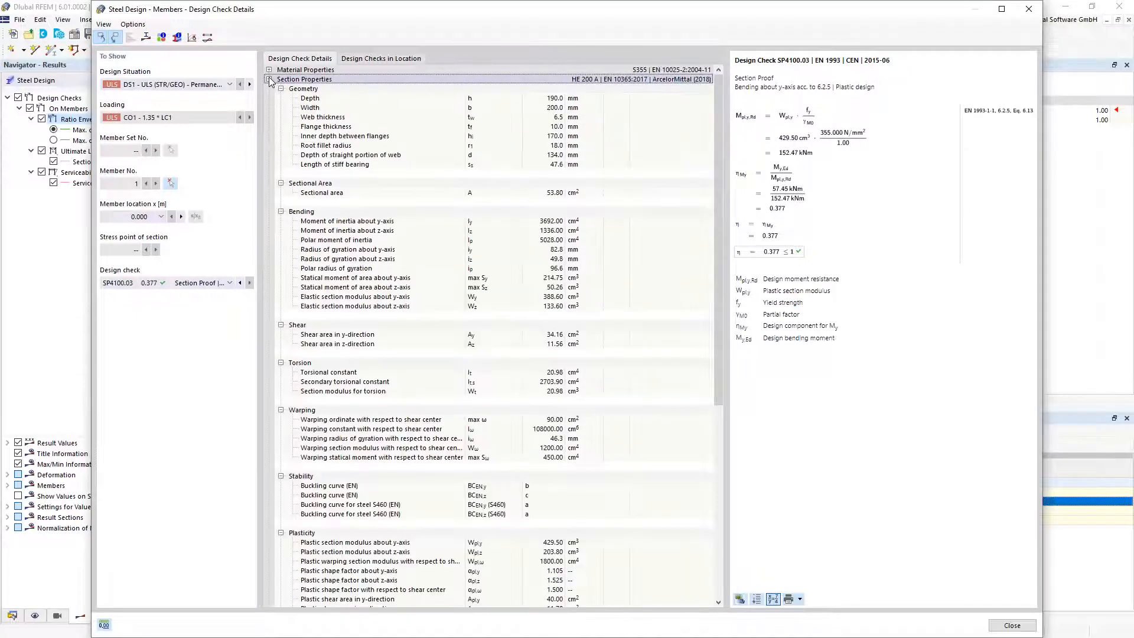
pyautogui.click(269, 79)
pyautogui.click(269, 164)
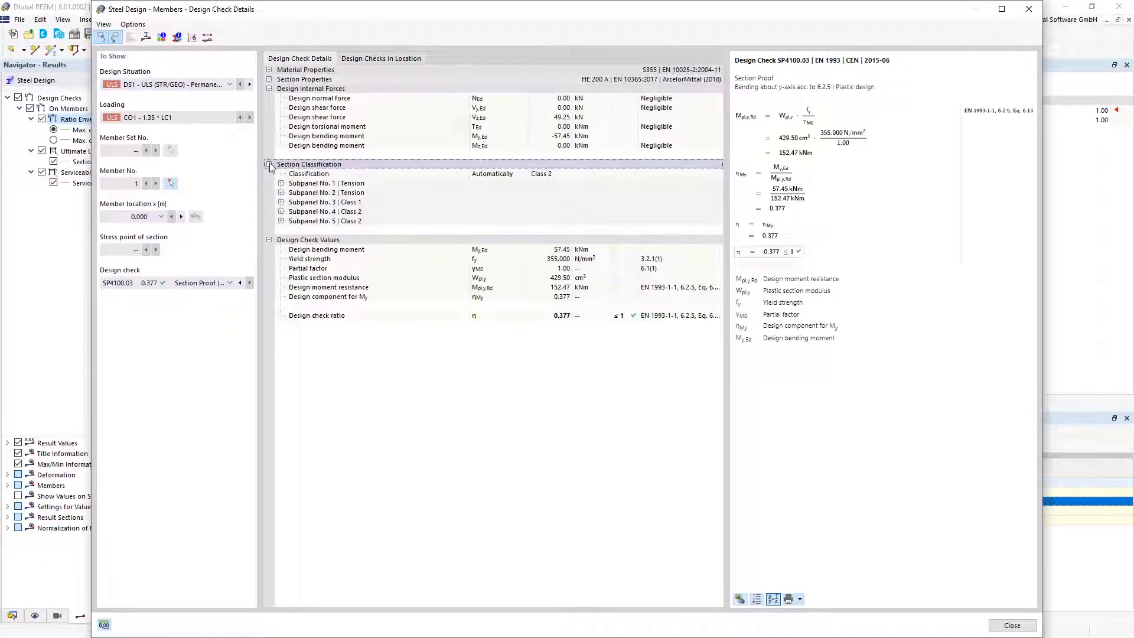
pyautogui.click(269, 164)
# Step: Examine the yield strength, design moment resistance and check ratio with their formulas and symbol legend, and toggle the formula display option
pyautogui.click(546, 193)
pyautogui.click(546, 221)
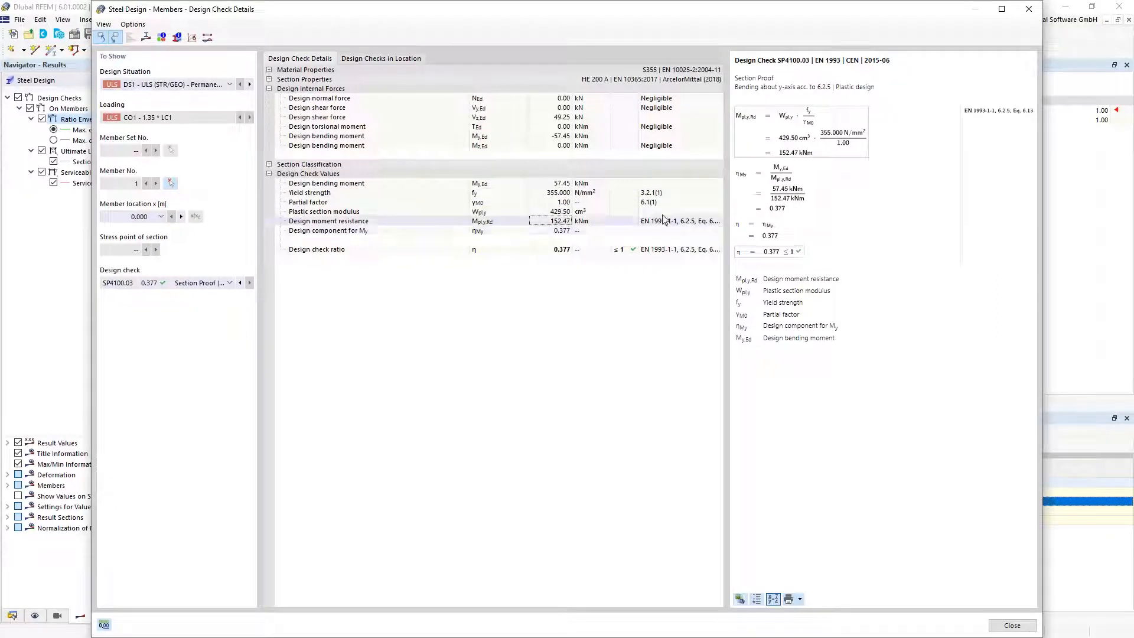
pyautogui.click(561, 249)
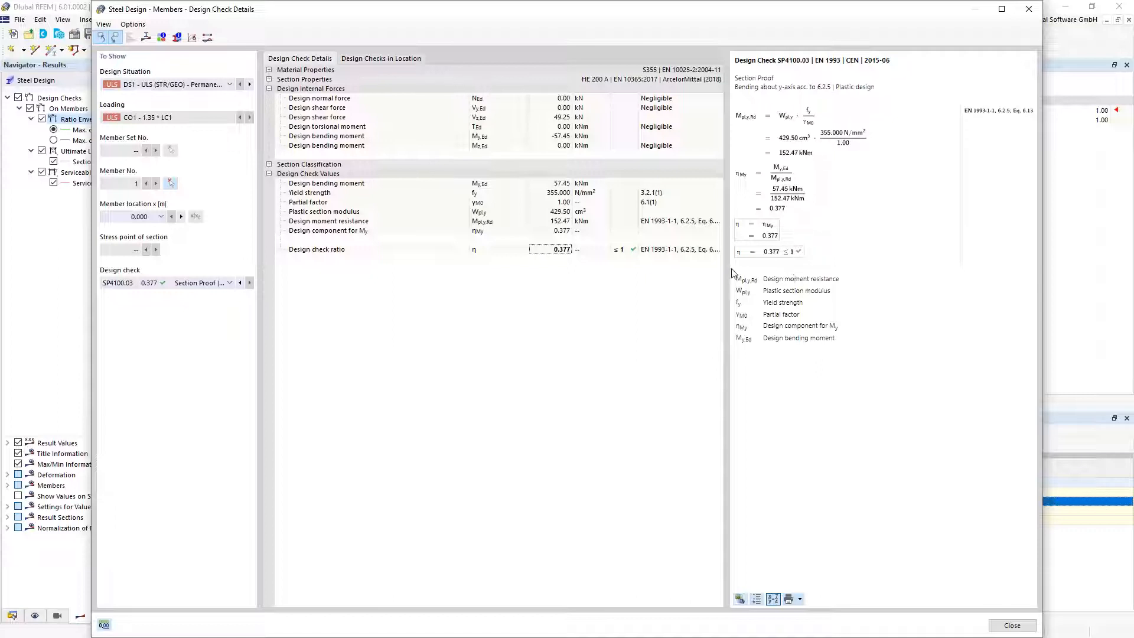
pyautogui.moveTo(746, 283); pyautogui.dragTo(780, 338)
pyautogui.click(780, 337)
pyautogui.click(777, 603)
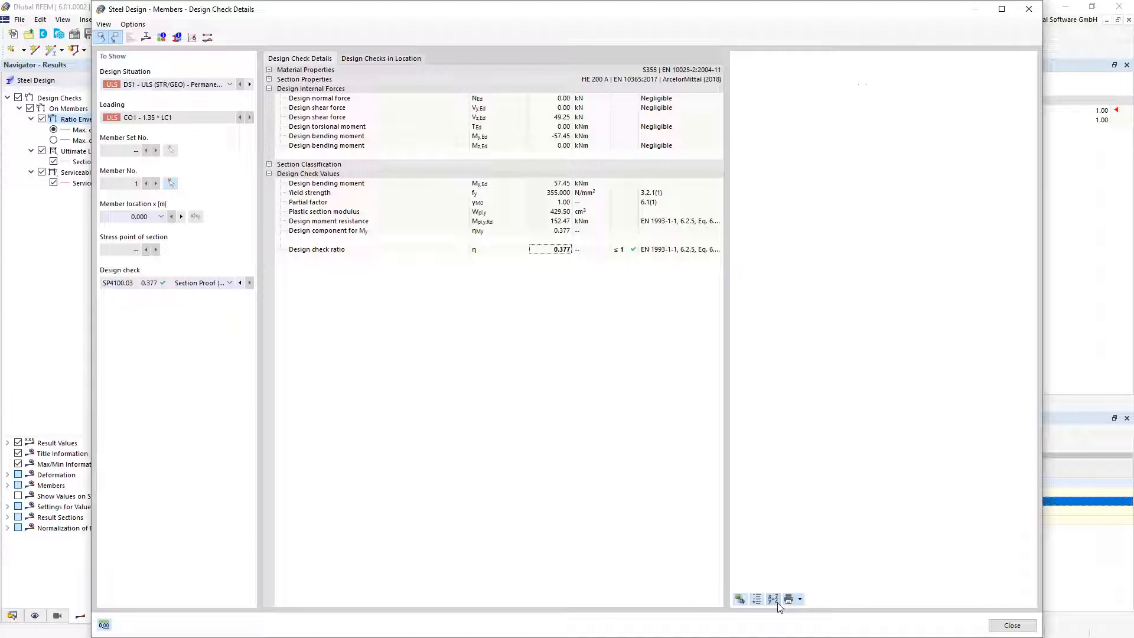
# Step: Show the design check formulas again and view the section's design ratio and stress diagrams, switching to a different stress component
pyautogui.click(778, 603)
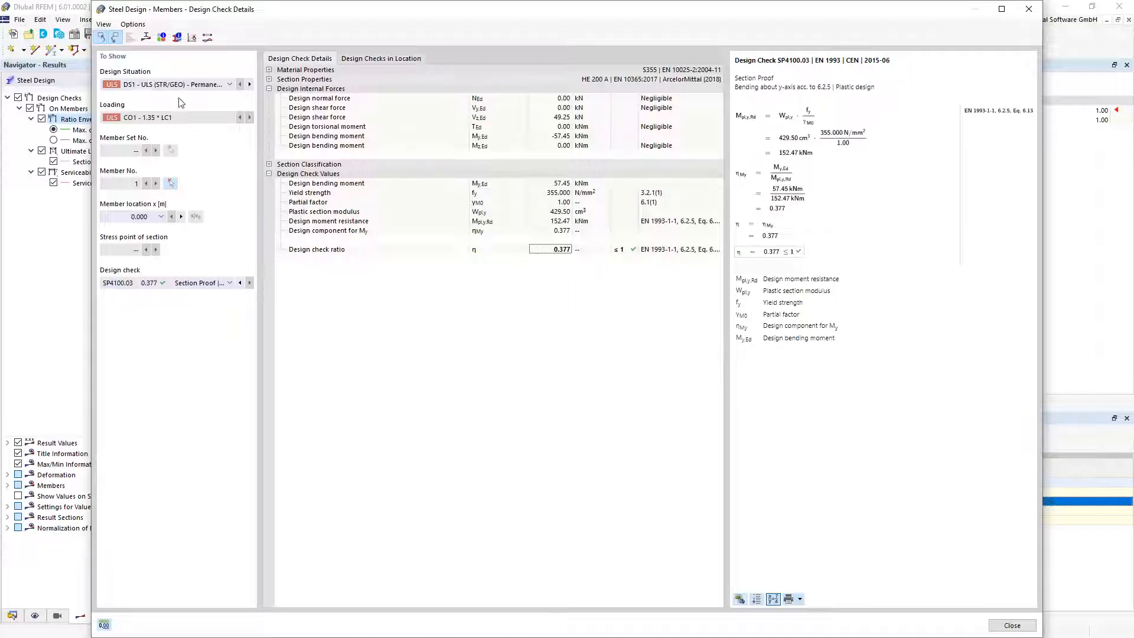
pyautogui.click(146, 37)
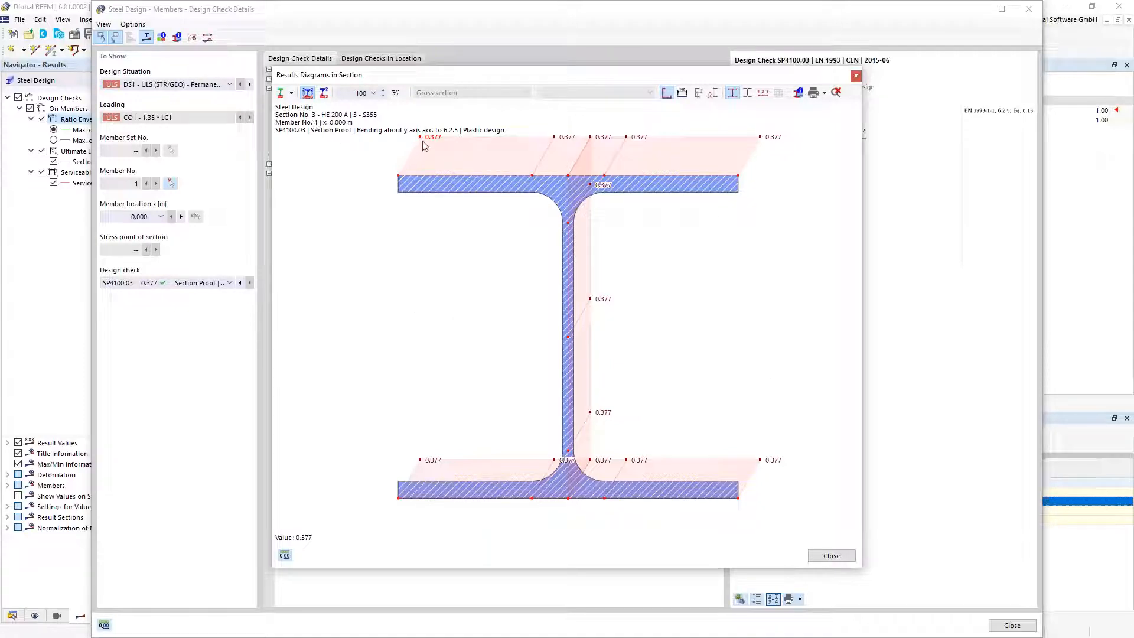
pyautogui.click(291, 94)
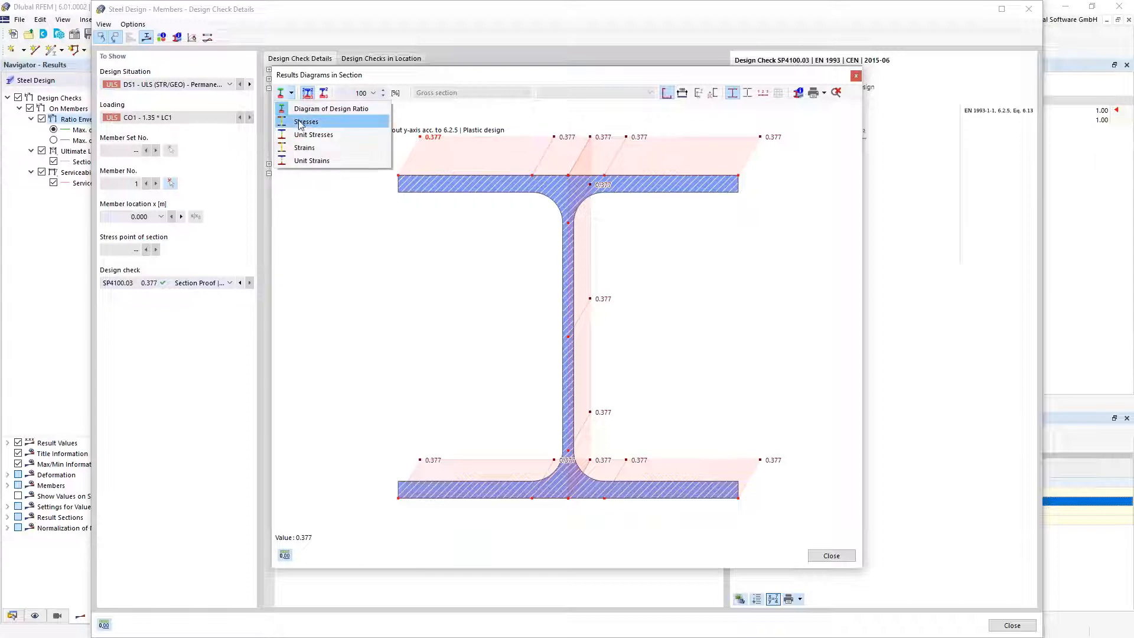
pyautogui.click(301, 124)
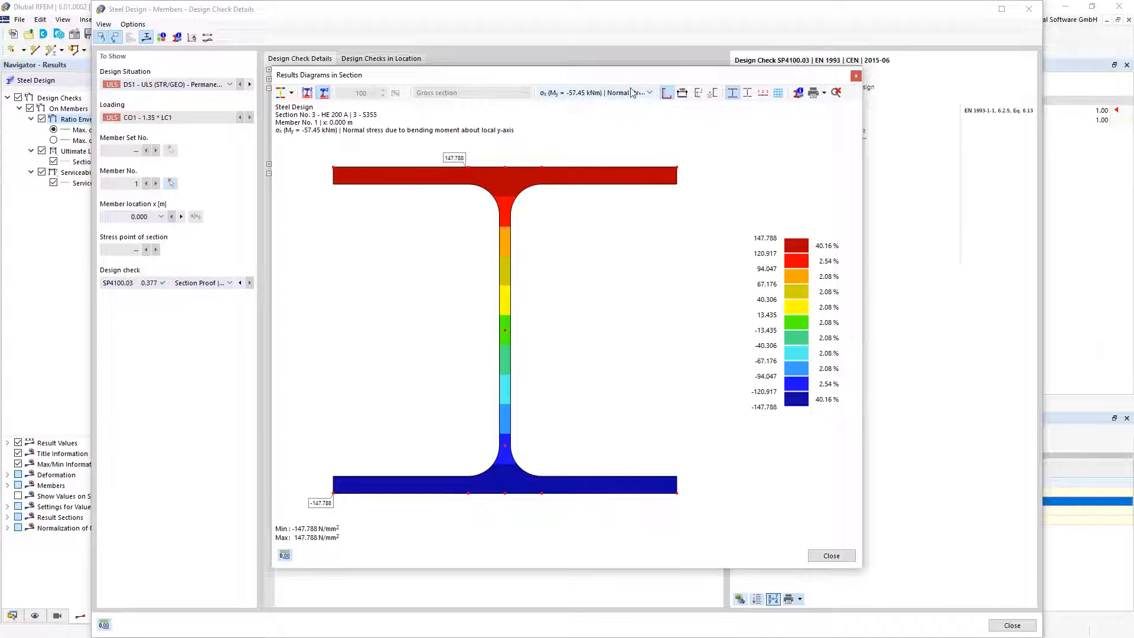
pyautogui.click(649, 92)
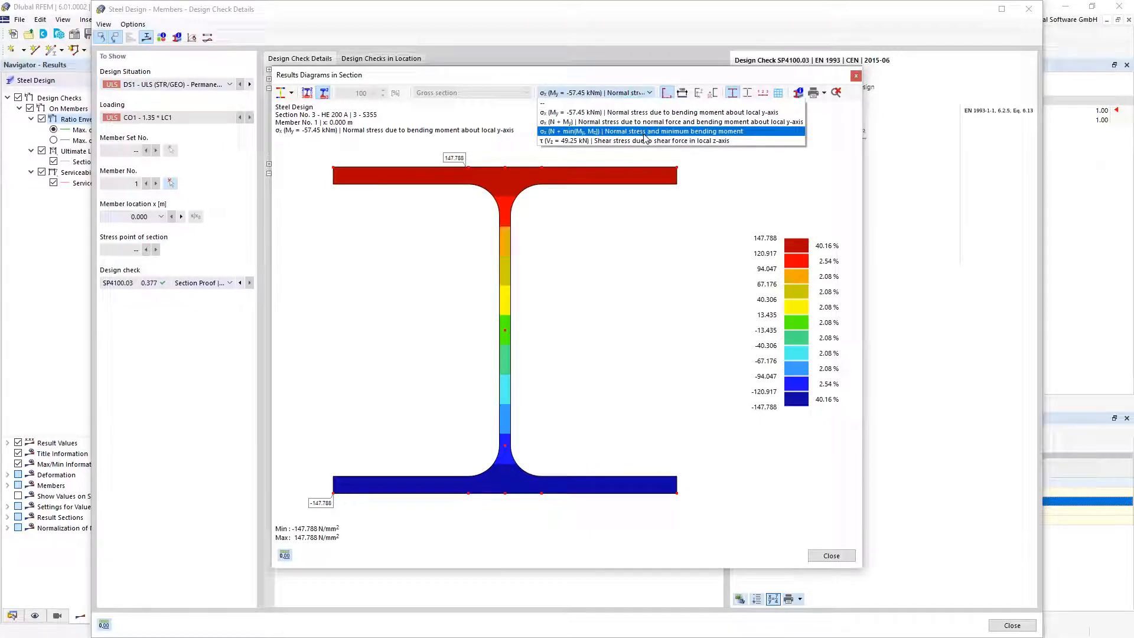
pyautogui.click(645, 140)
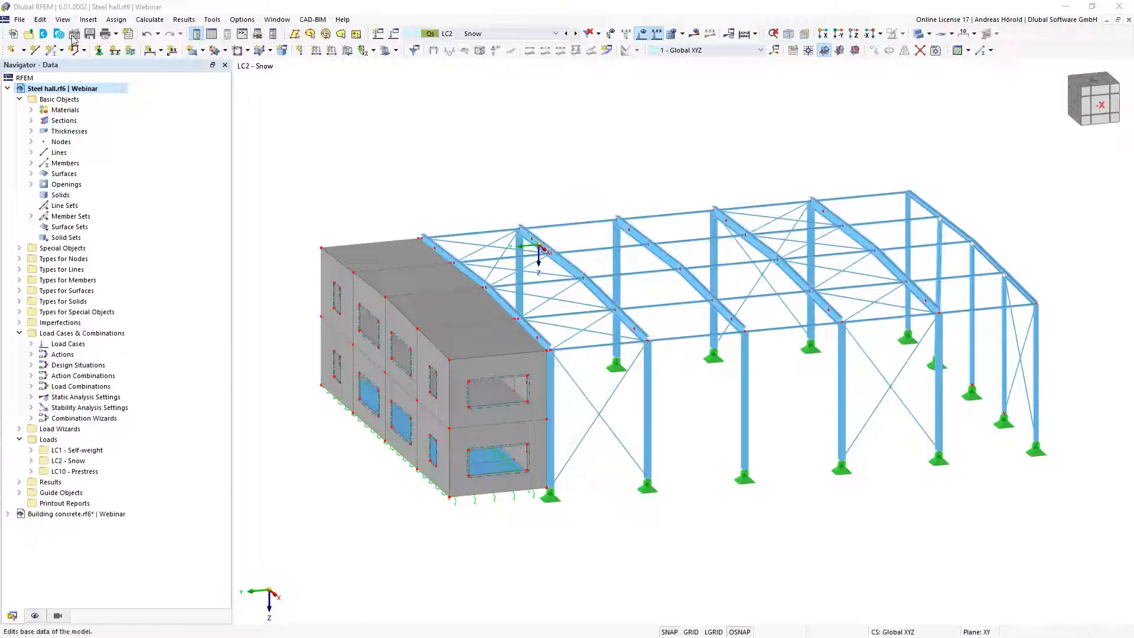
# Step: Open the location selection in the Steel hall model's base data and find the project's street address in Germany on the map
pyautogui.click(74, 37)
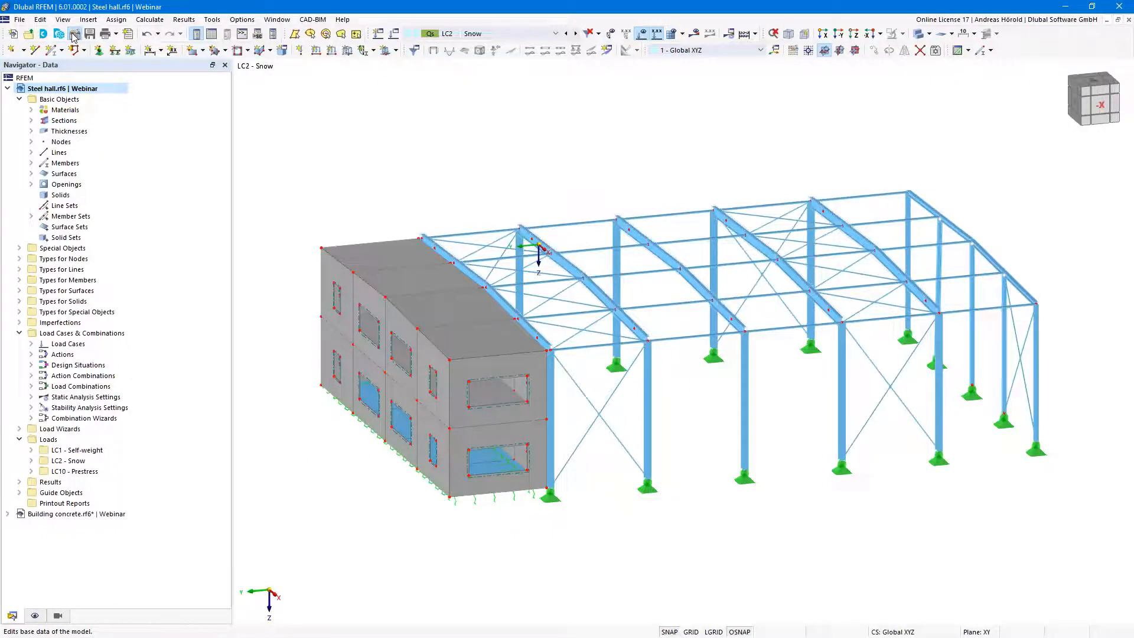
pyautogui.click(73, 37)
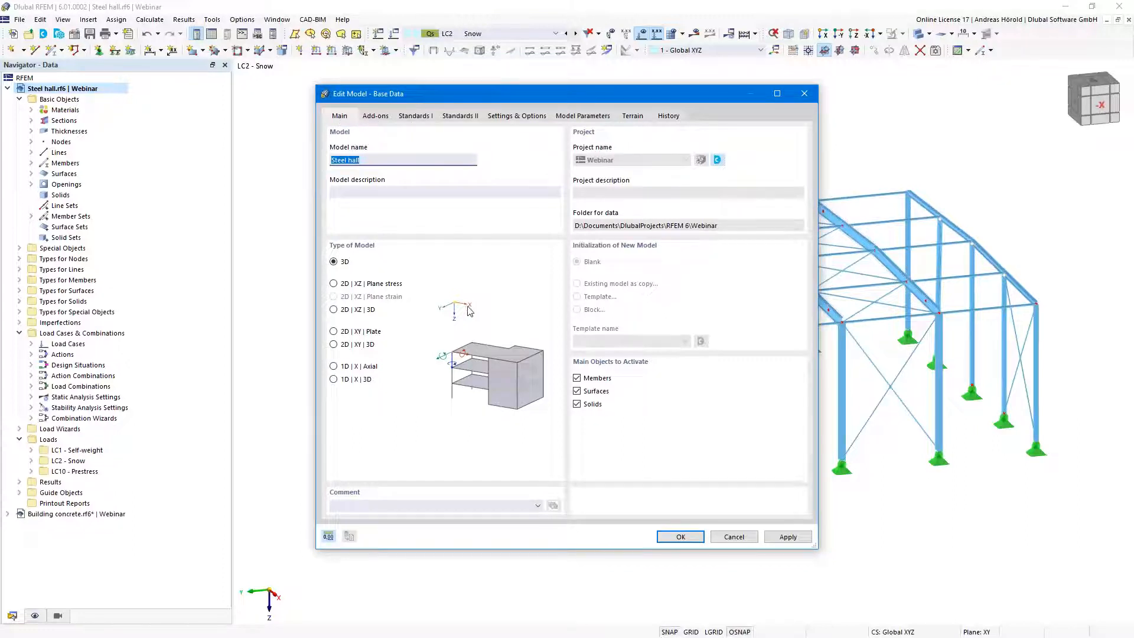
pyautogui.click(580, 116)
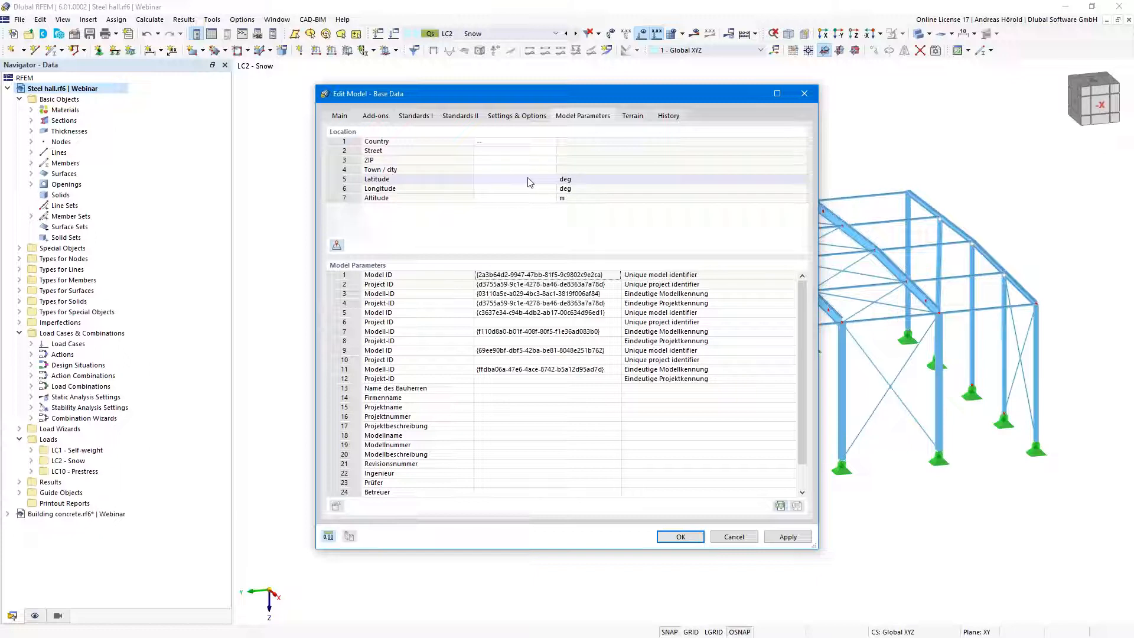
pyautogui.click(550, 143)
pyautogui.click(551, 142)
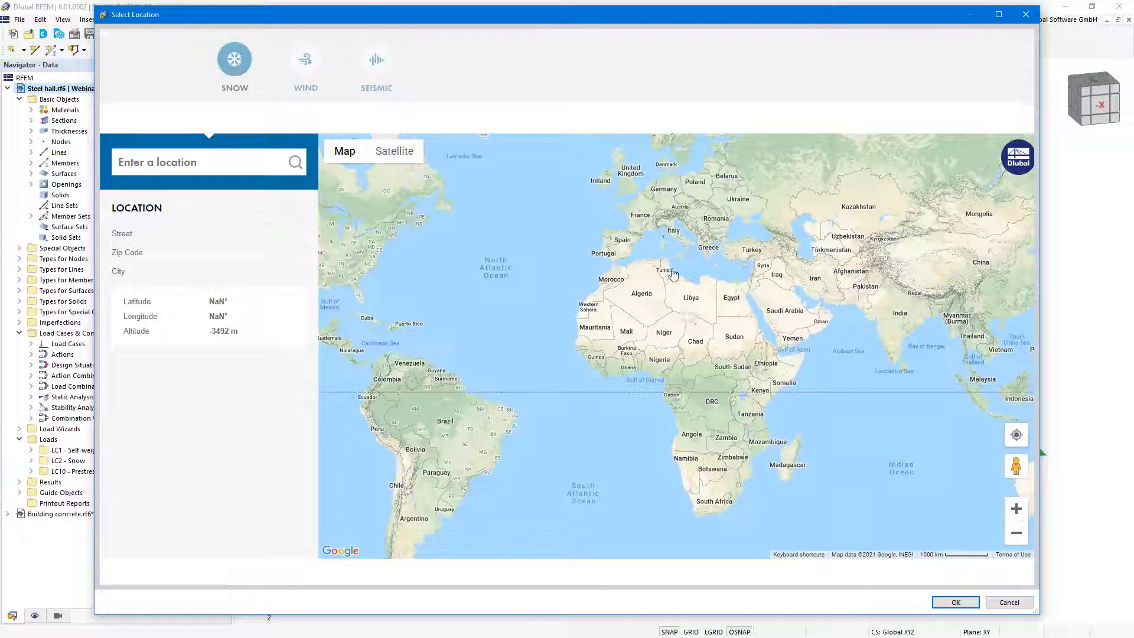
pyautogui.click(168, 162)
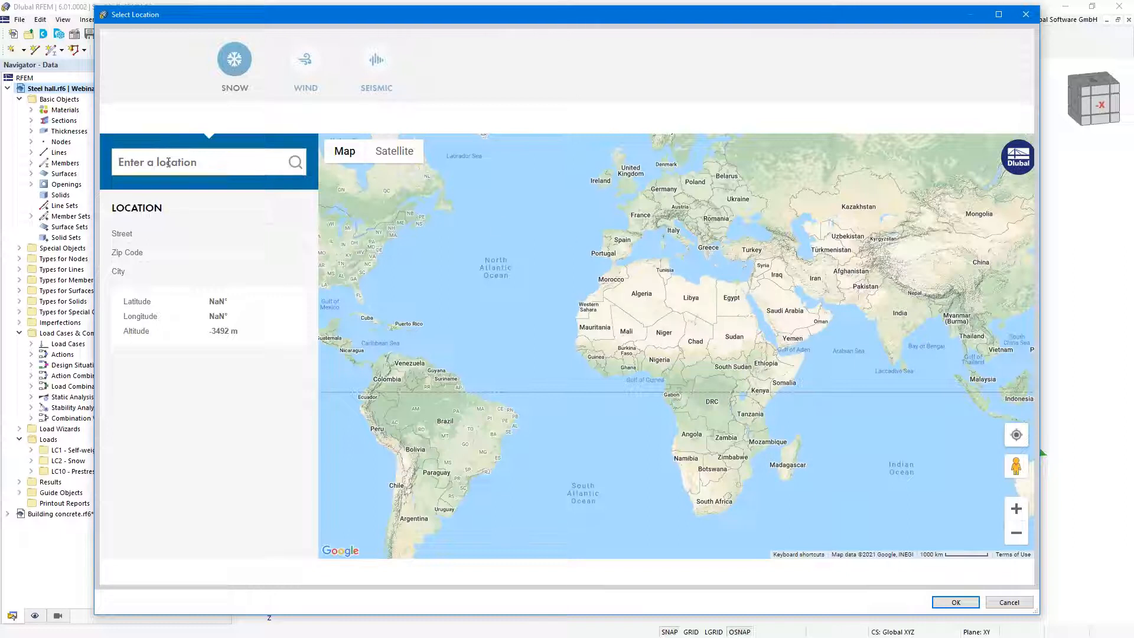
pyautogui.write('Am Zellwe')
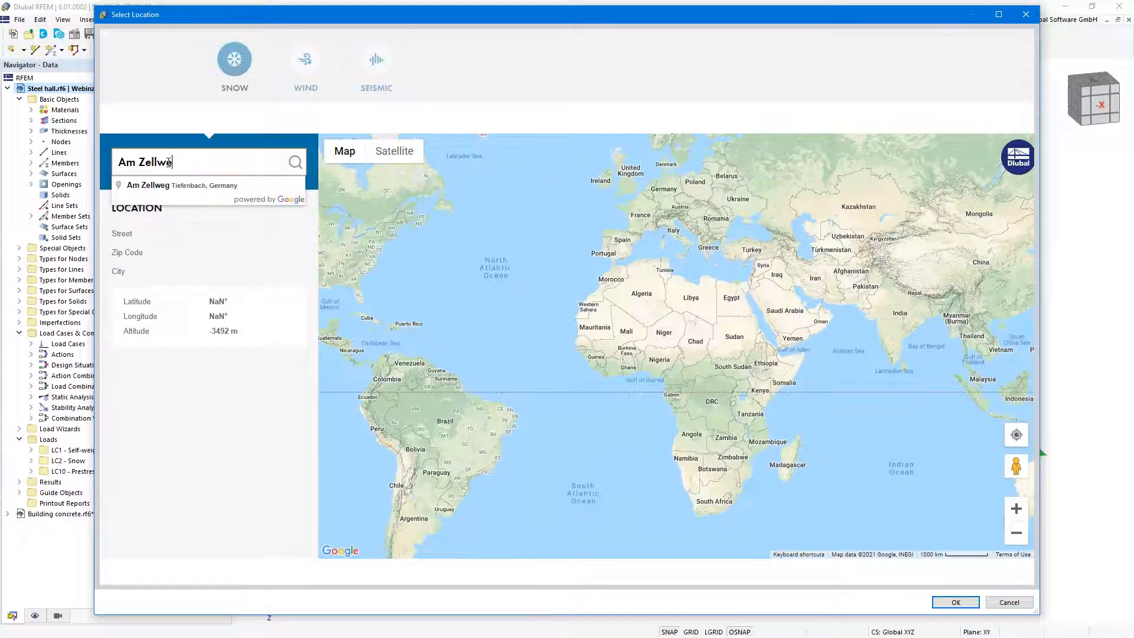
pyautogui.write('g 2')
pyautogui.click(200, 187)
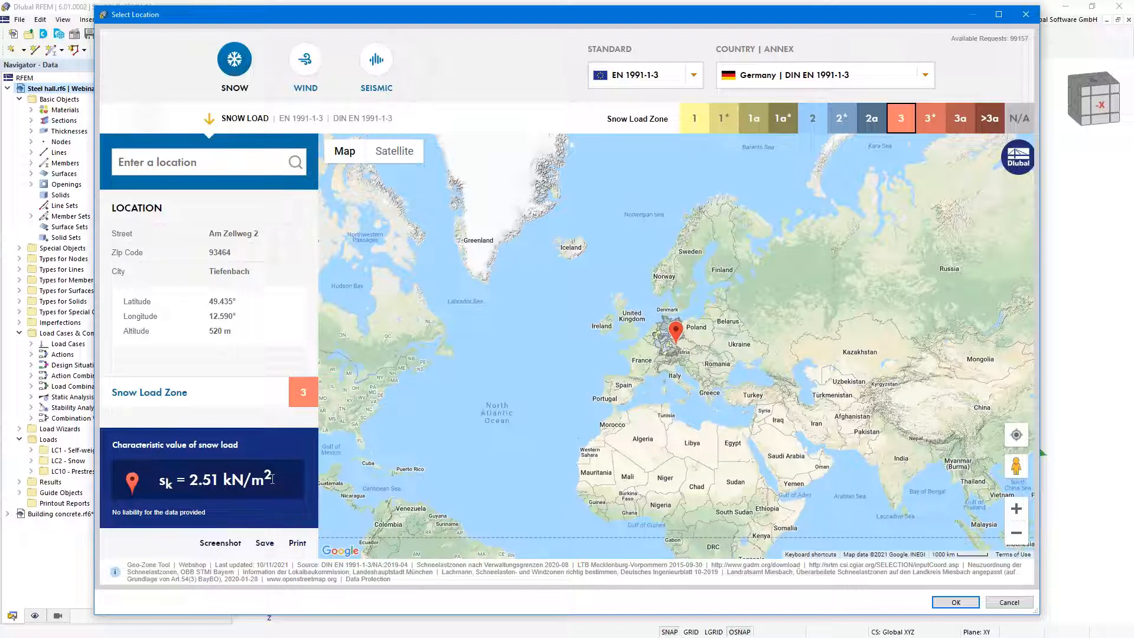
# Step: Check the location's wind and seismic zones, apply the location to the base data and cancel the load zone data loading
pyautogui.click(306, 61)
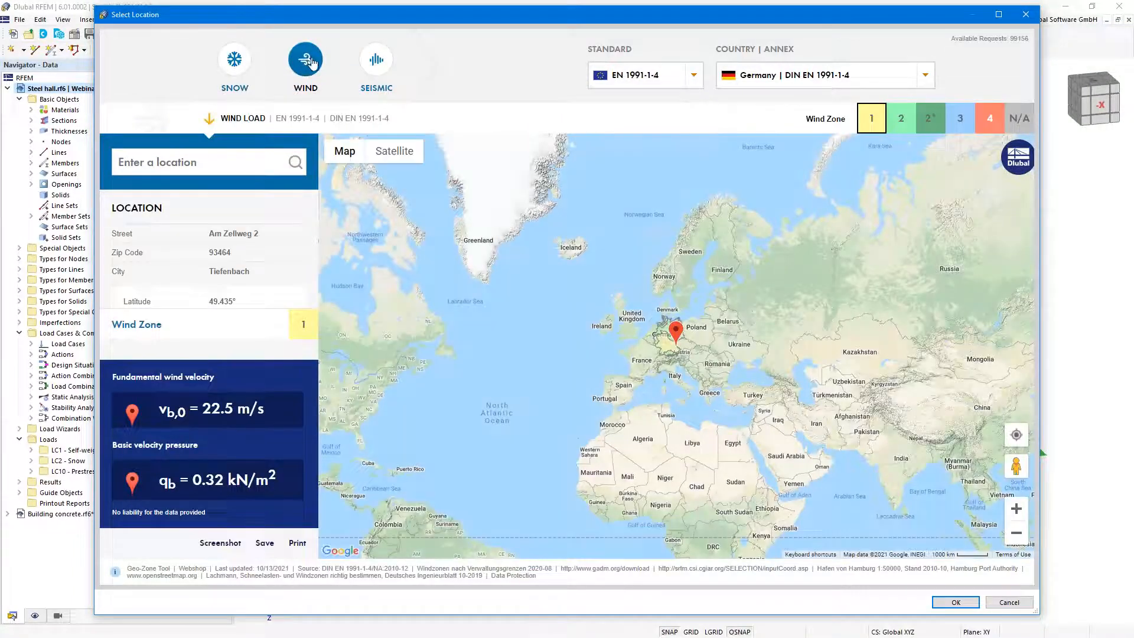
pyautogui.click(378, 62)
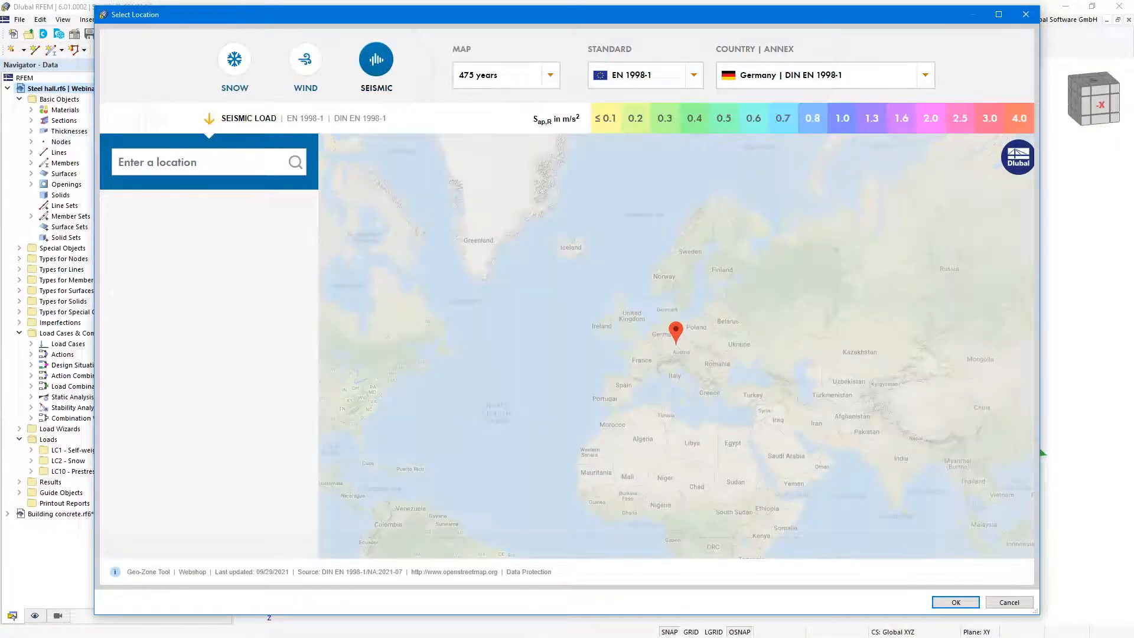
pyautogui.click(954, 602)
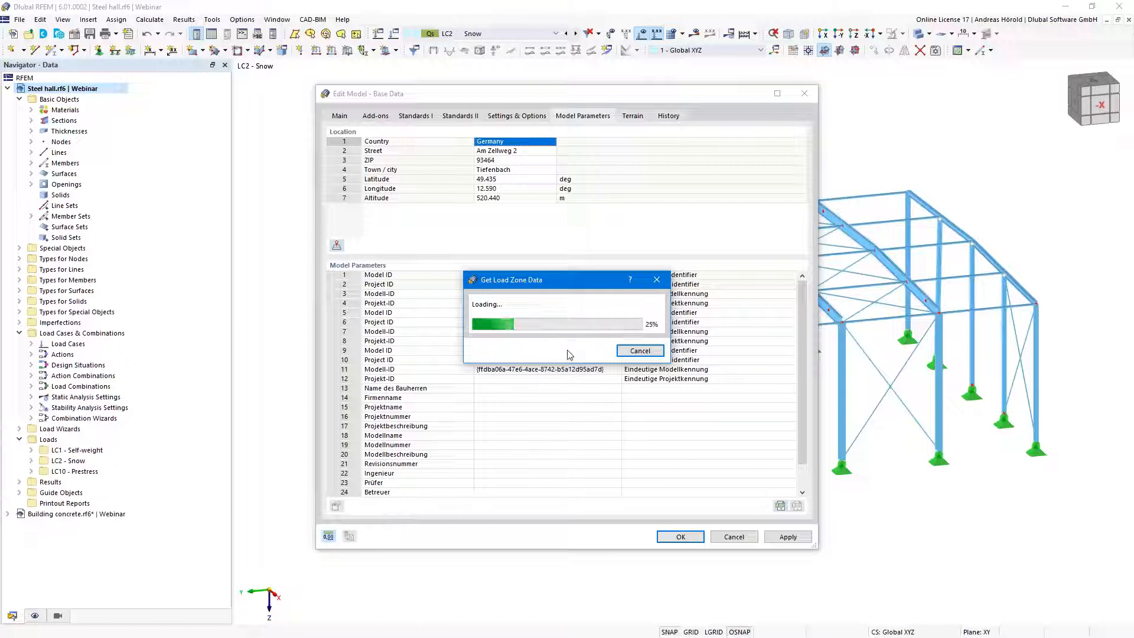
pyautogui.click(639, 350)
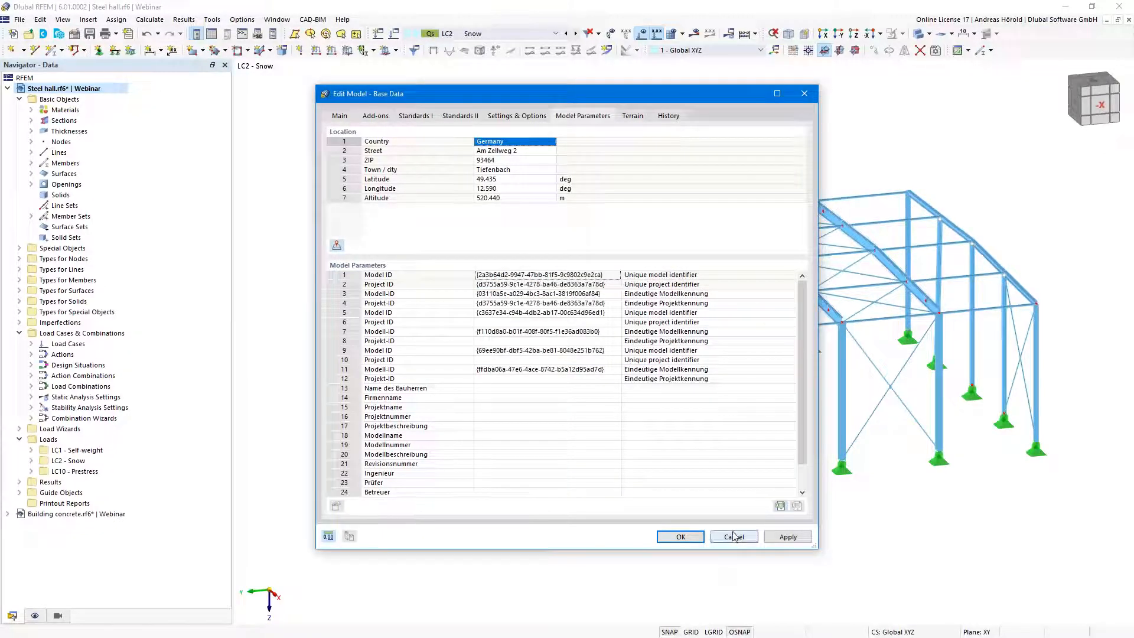
pyautogui.click(680, 536)
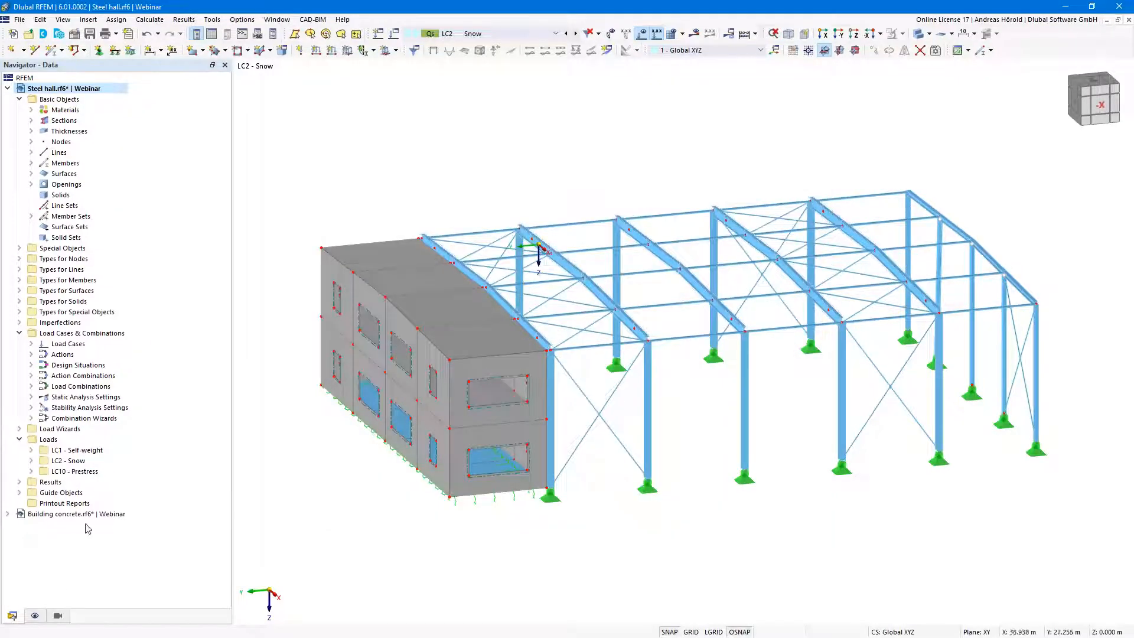
# Step: Switch to the Building concrete model, activate load case LC5 Wind and inspect the building from several sides
pyautogui.click(53, 515)
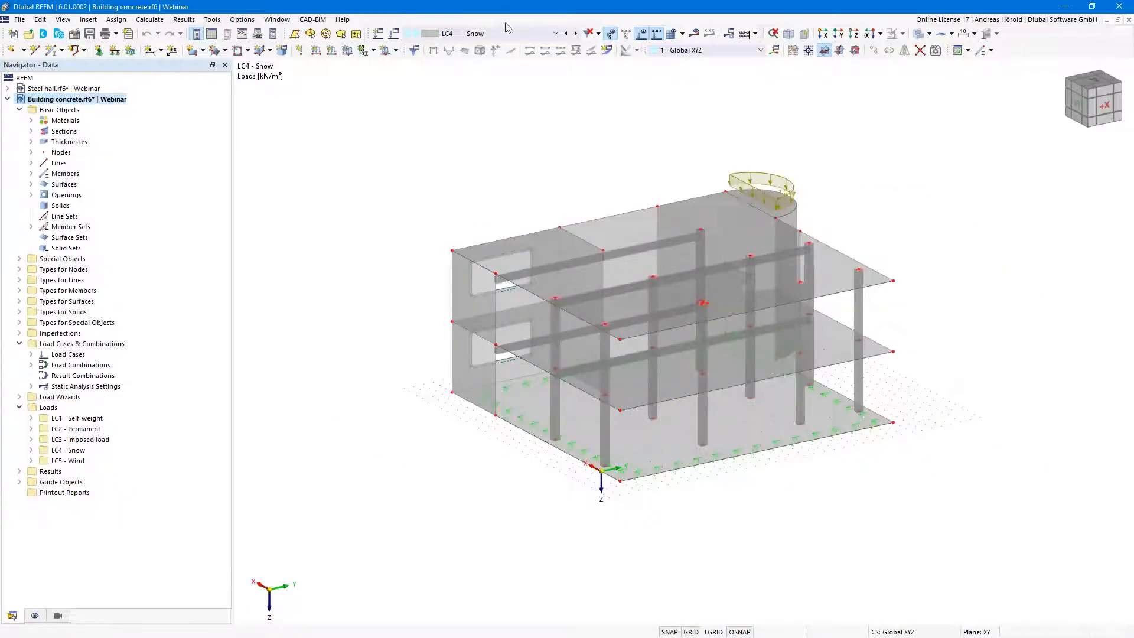
pyautogui.click(575, 33)
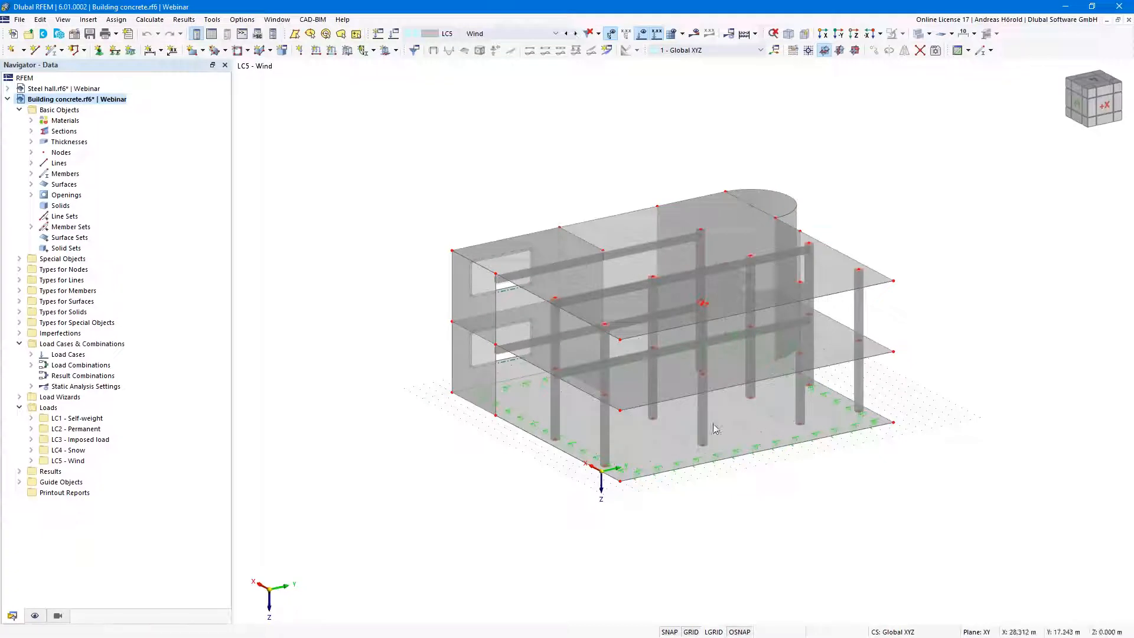
pyautogui.scroll(3, 772, 508)
pyautogui.scroll(3, 761, 508)
pyautogui.scroll(-2, 610, 384)
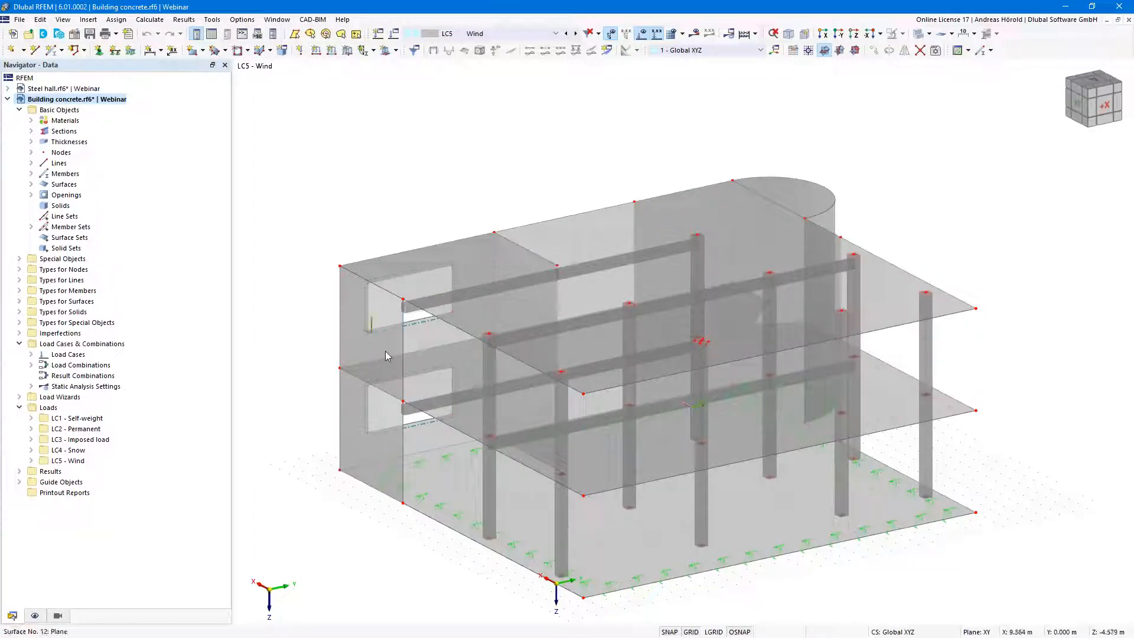
pyautogui.moveTo(386, 352)
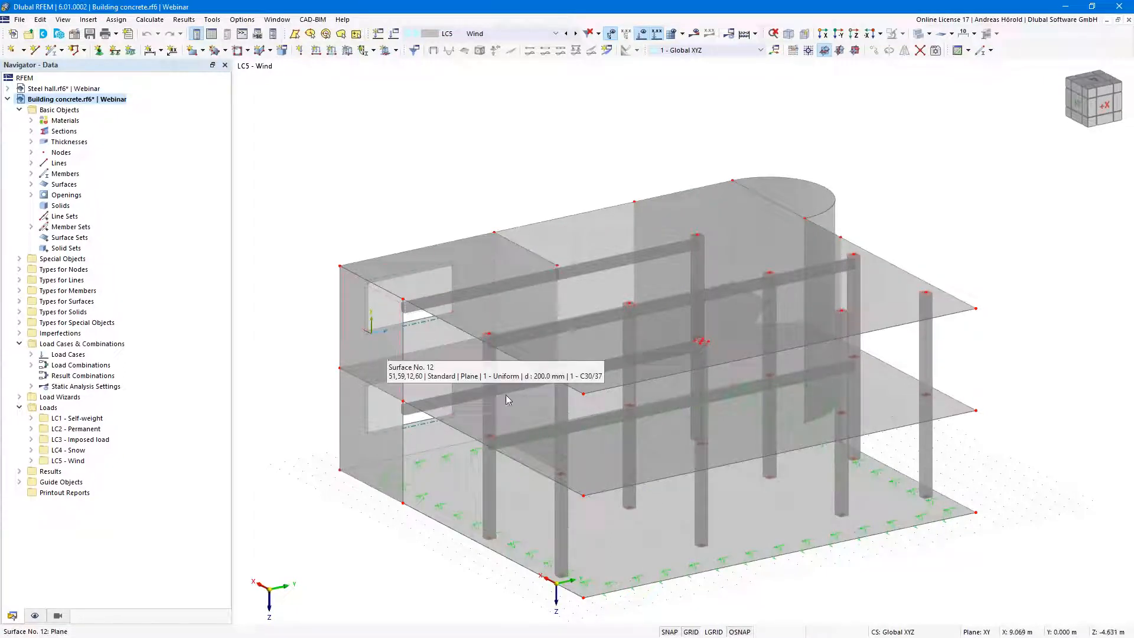
pyautogui.keyDown('ctrl'); pyautogui.moveTo(903, 561); pyautogui.dragTo(753, 561, button='middle'); pyautogui.keyUp('ctrl')
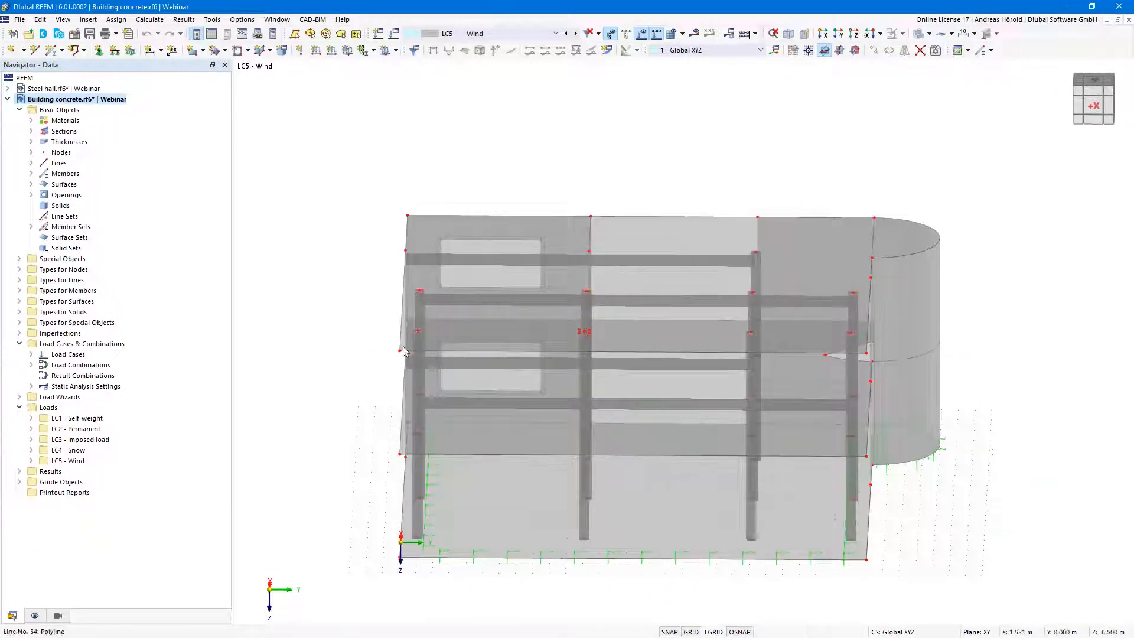
pyautogui.keyDown('ctrl'); pyautogui.moveTo(427, 522); pyautogui.dragTo(374, 537, button='middle'); pyautogui.keyUp('ctrl')
pyautogui.keyDown('ctrl'); pyautogui.moveTo(795, 601); pyautogui.dragTo(851, 502, button='middle'); pyautogui.keyUp('ctrl')
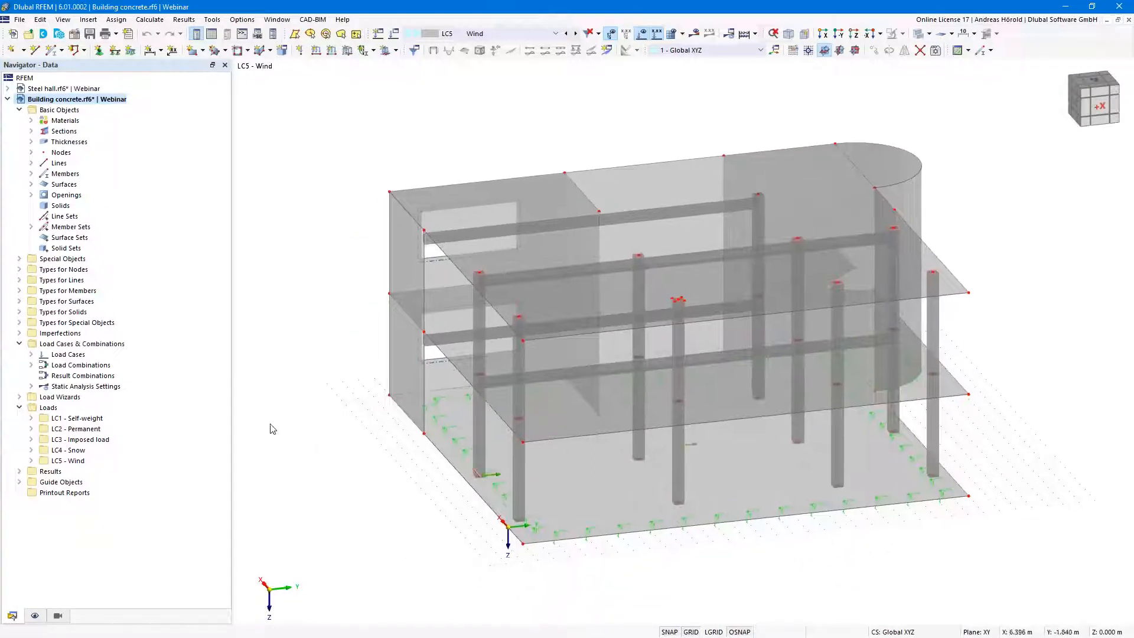
# Step: Set up a new rectangular surface with stiffness type Load Transfer and load transfer in both directions, without a surface weight
pyautogui.click(193, 52)
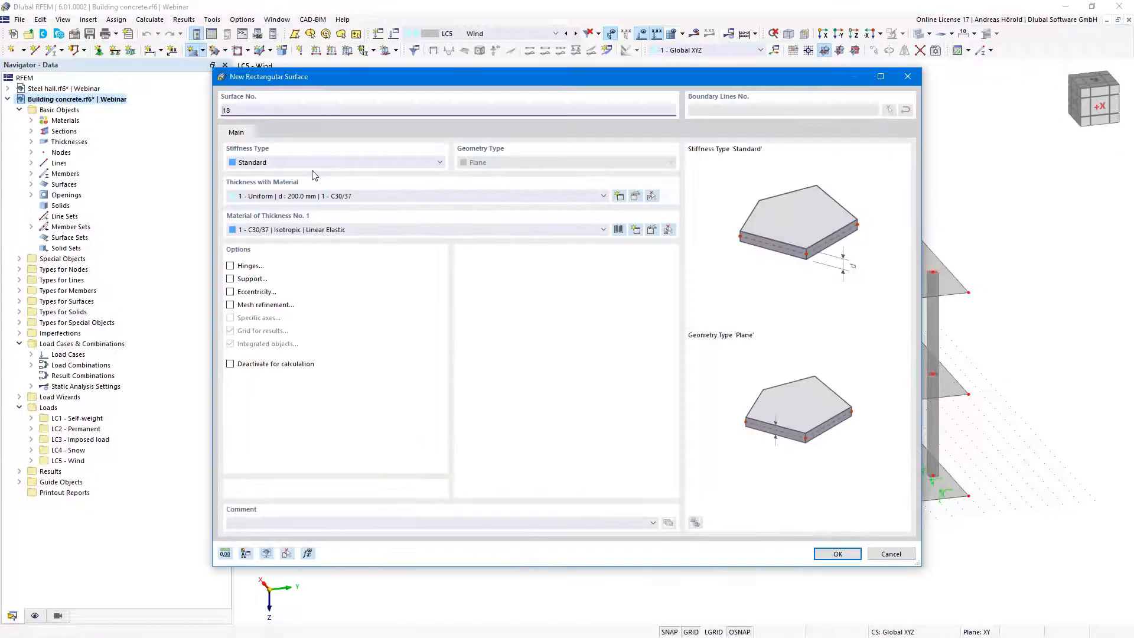
pyautogui.click(324, 163)
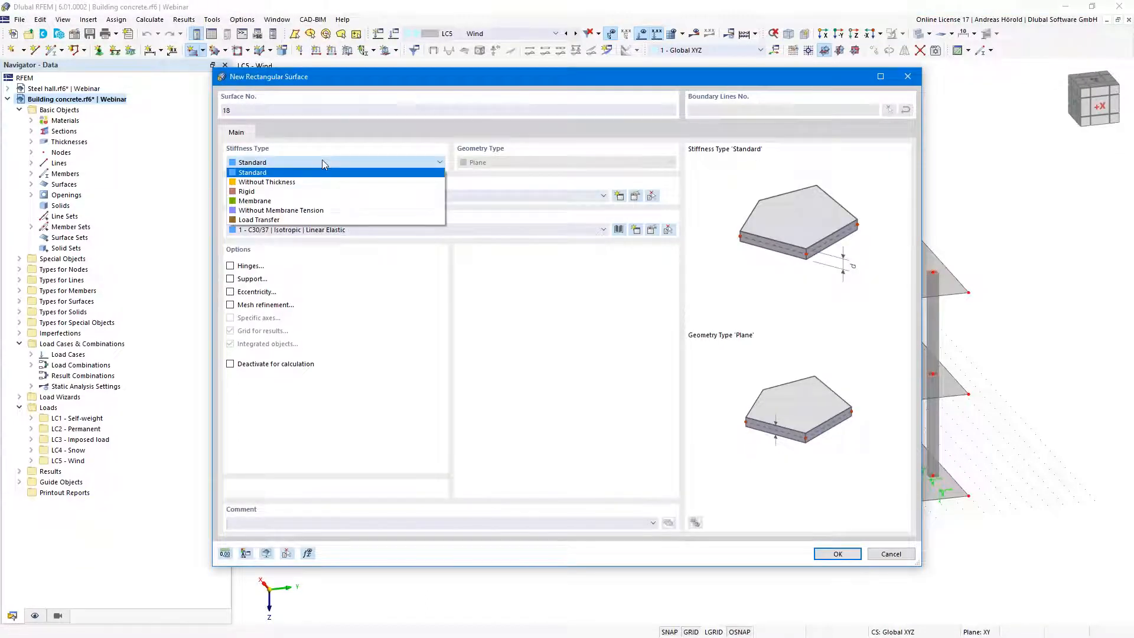
pyautogui.click(324, 221)
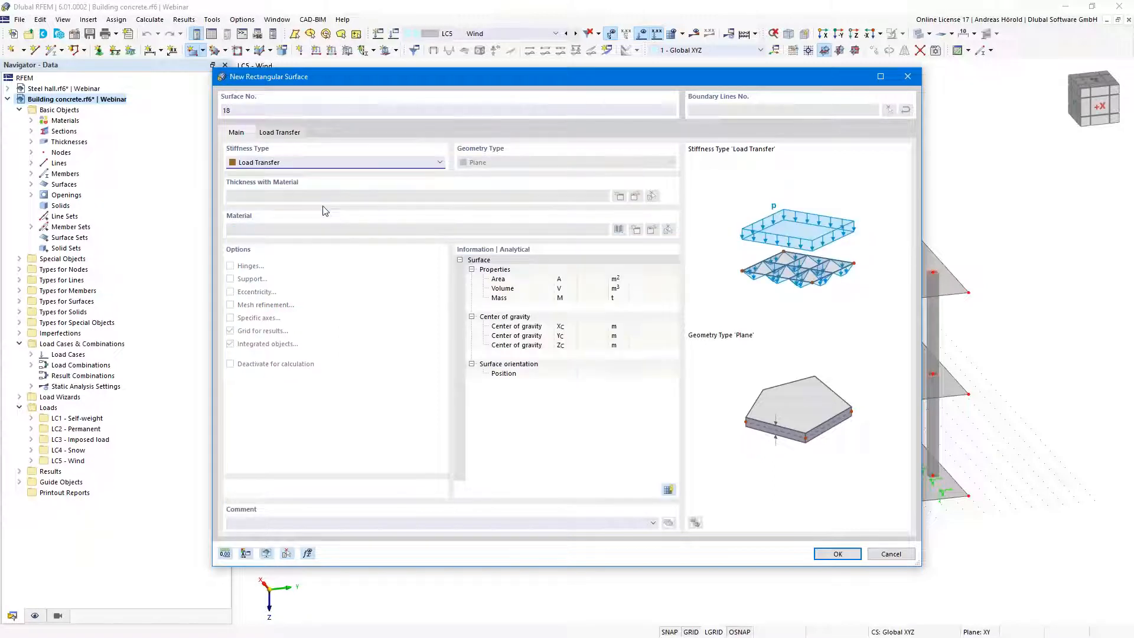
pyautogui.click(274, 135)
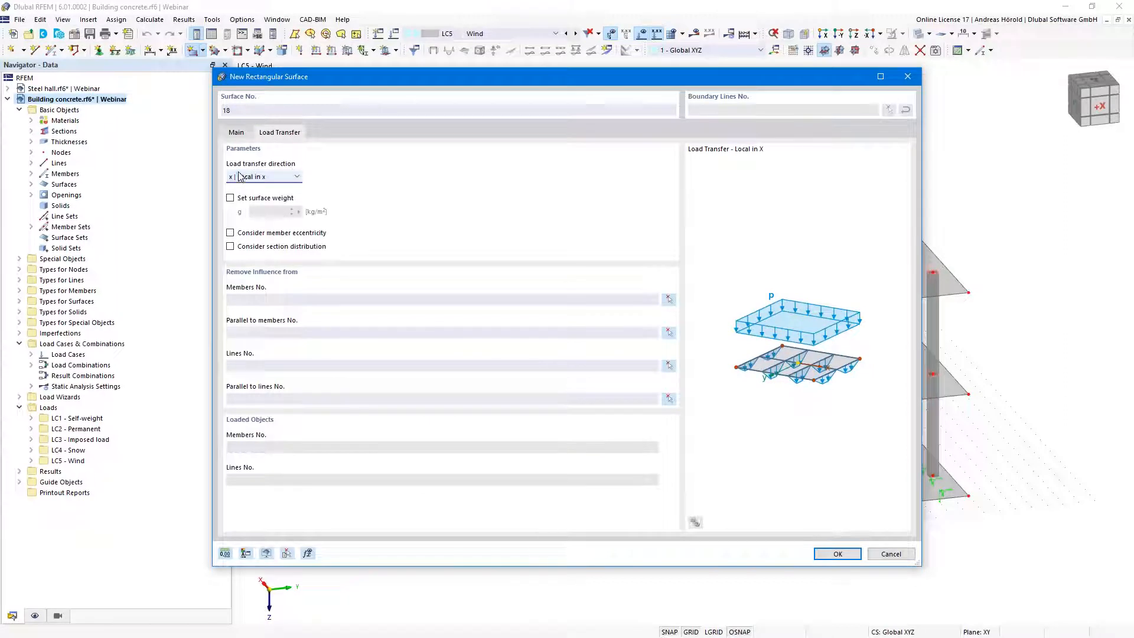
pyautogui.click(280, 177)
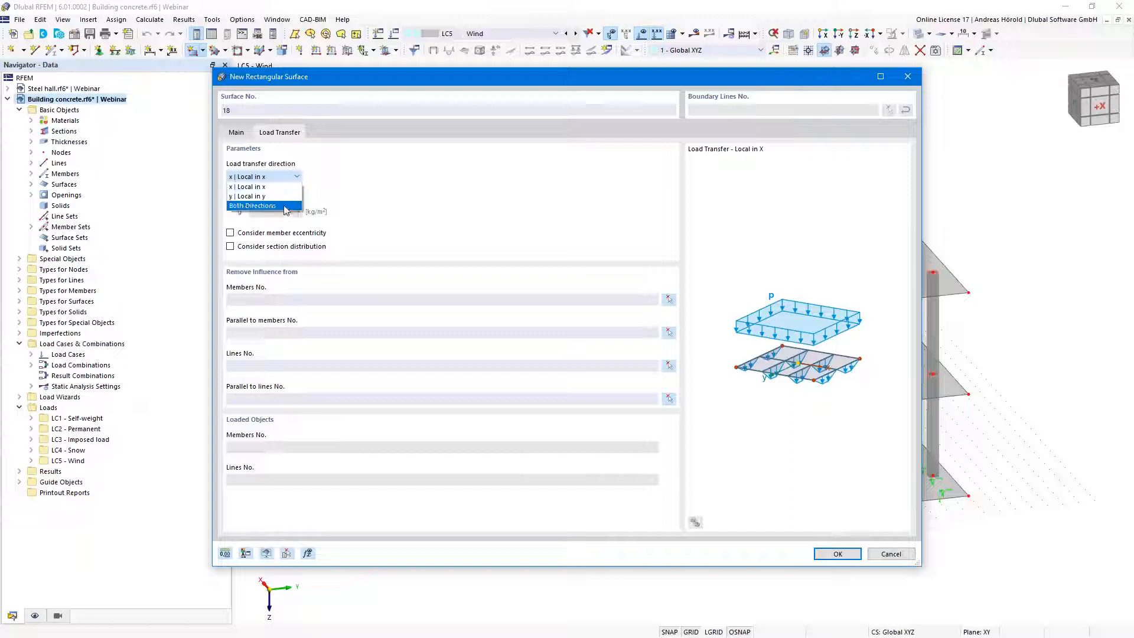
pyautogui.click(285, 207)
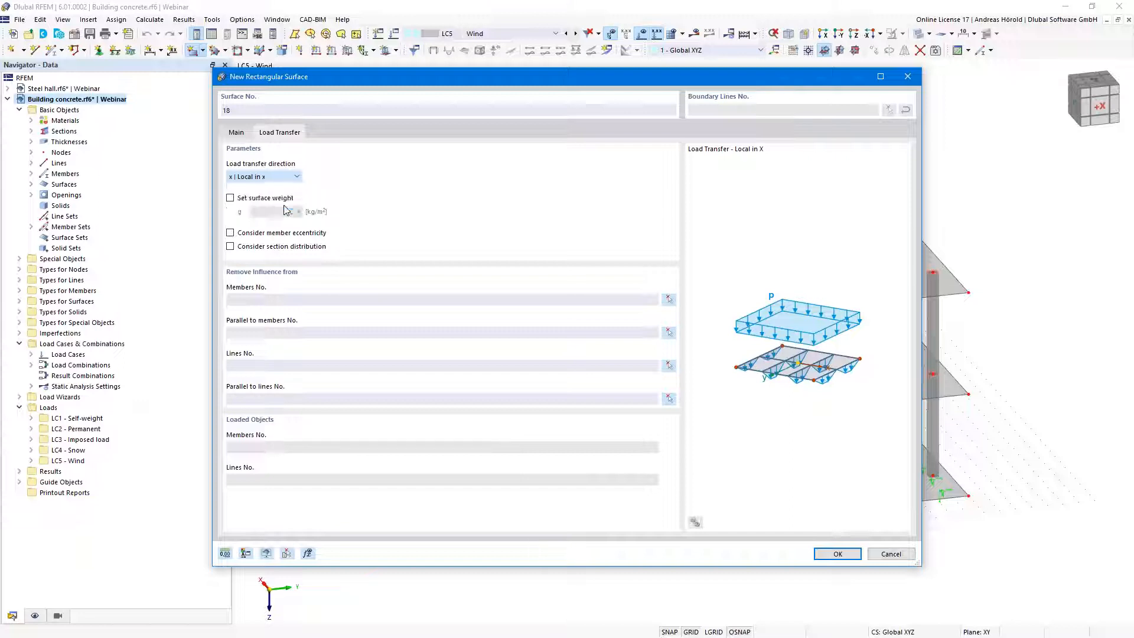
pyautogui.click(231, 200)
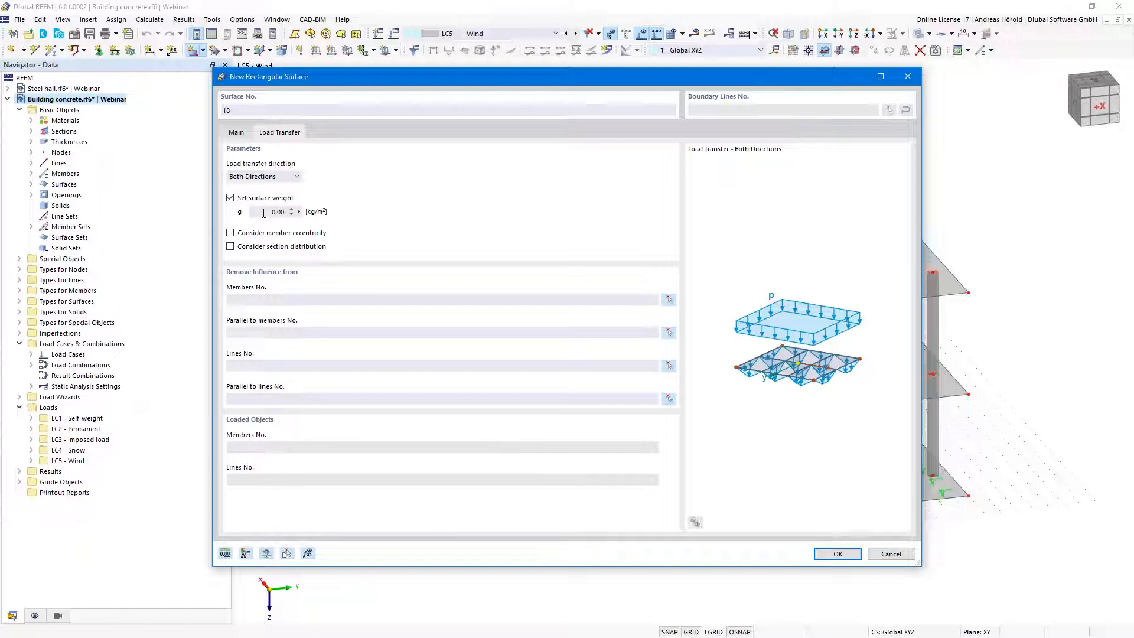
pyautogui.click(230, 198)
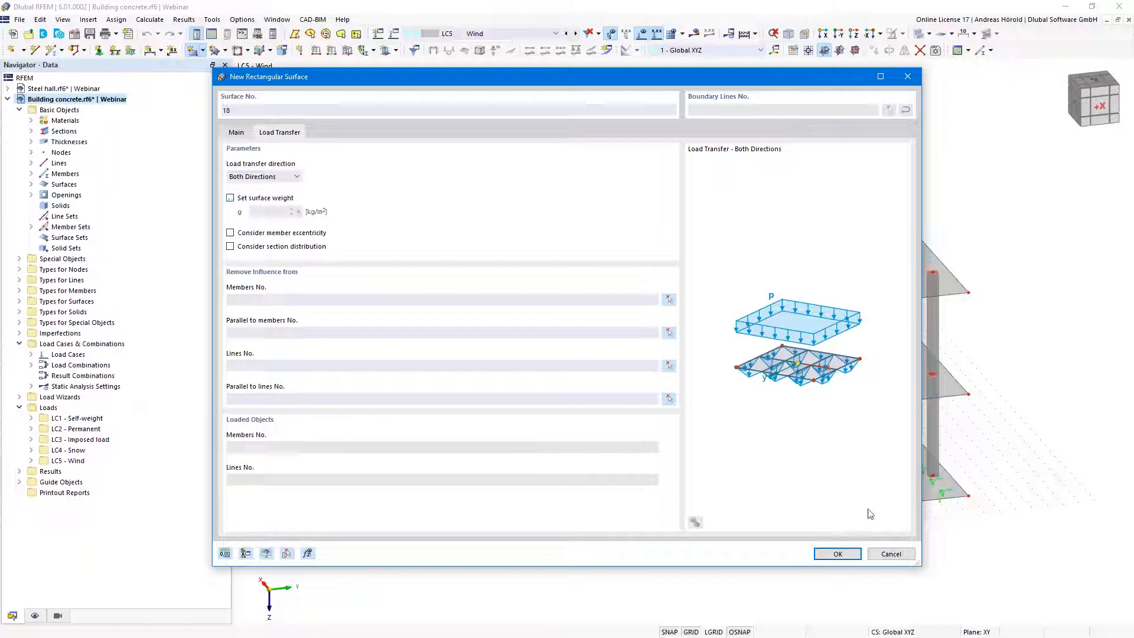
pyautogui.click(838, 553)
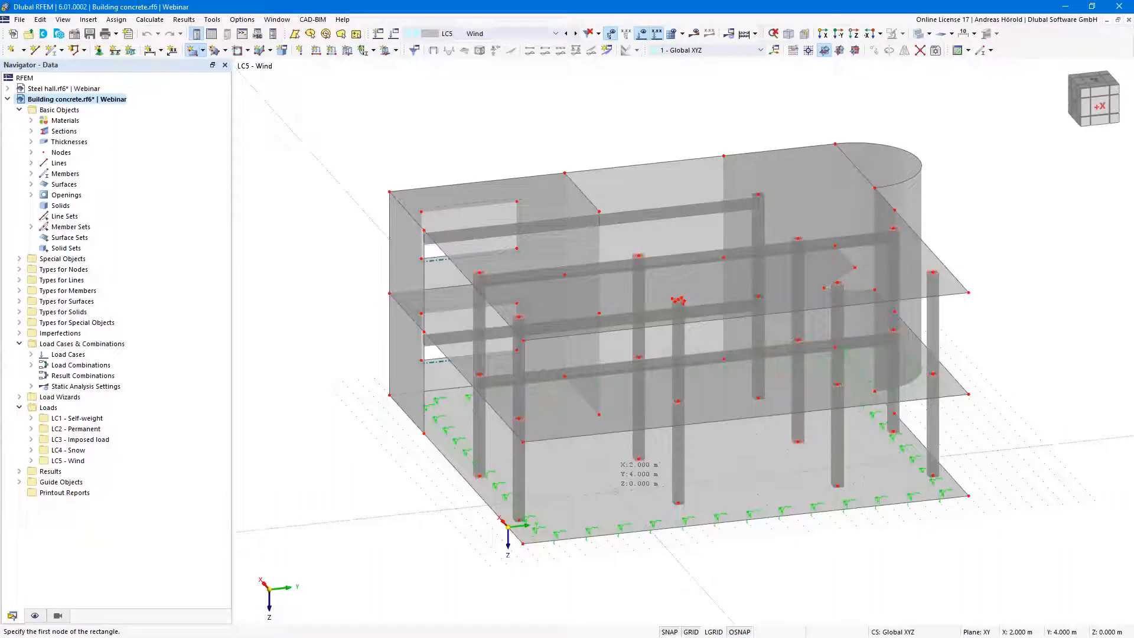
# Step: Place the load transfer surface on the building's open side, from the wall's ground corner diagonally up to the roof slab's front corner
pyautogui.keyDown('ctrl'); pyautogui.moveTo(361, 470); pyautogui.dragTo(437, 463, button='middle'); pyautogui.keyUp('ctrl')
pyautogui.click(430, 462)
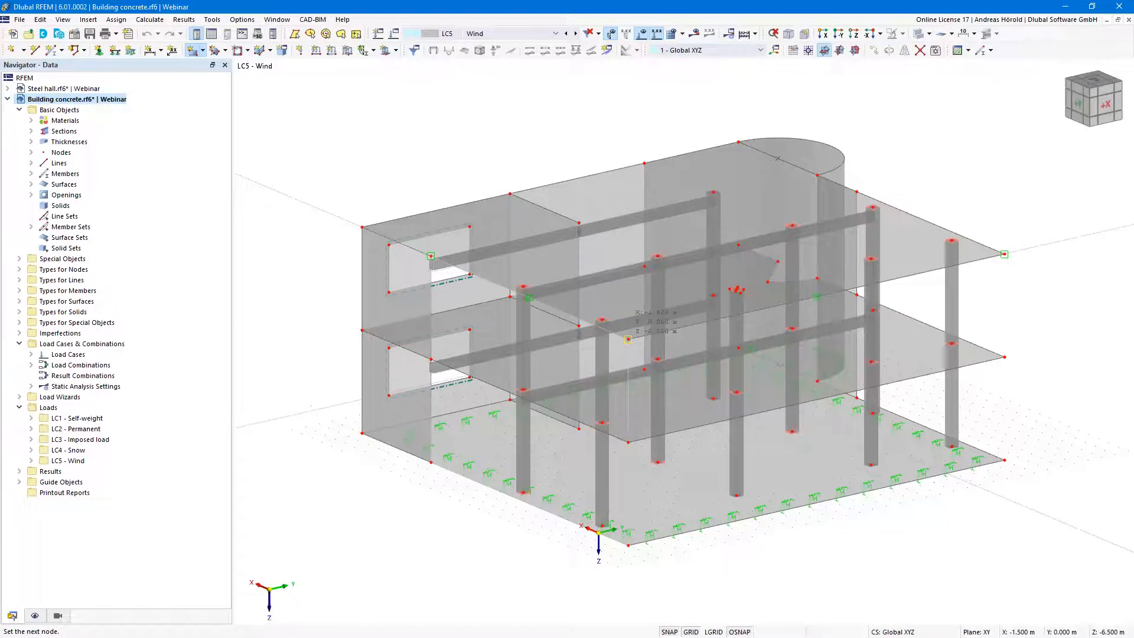
pyautogui.click(628, 339)
pyautogui.press('Escape')
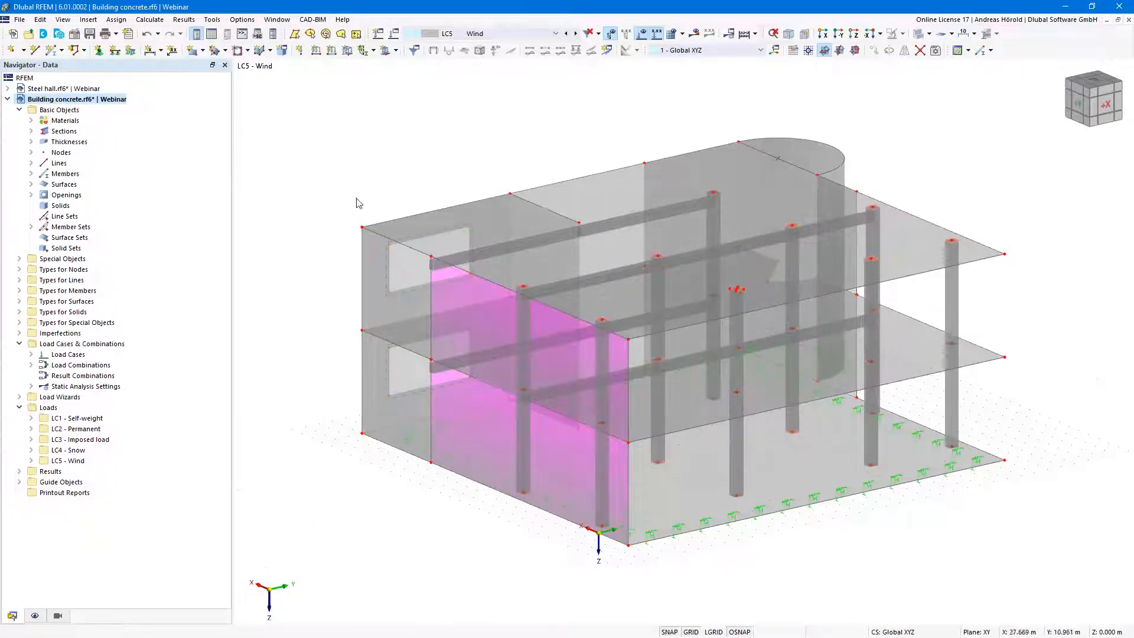
# Step: Apply a uniform surface load of 1.00 kN/m² in global Y on true area to the load transfer surface in LC5 Wind
pyautogui.click(349, 52)
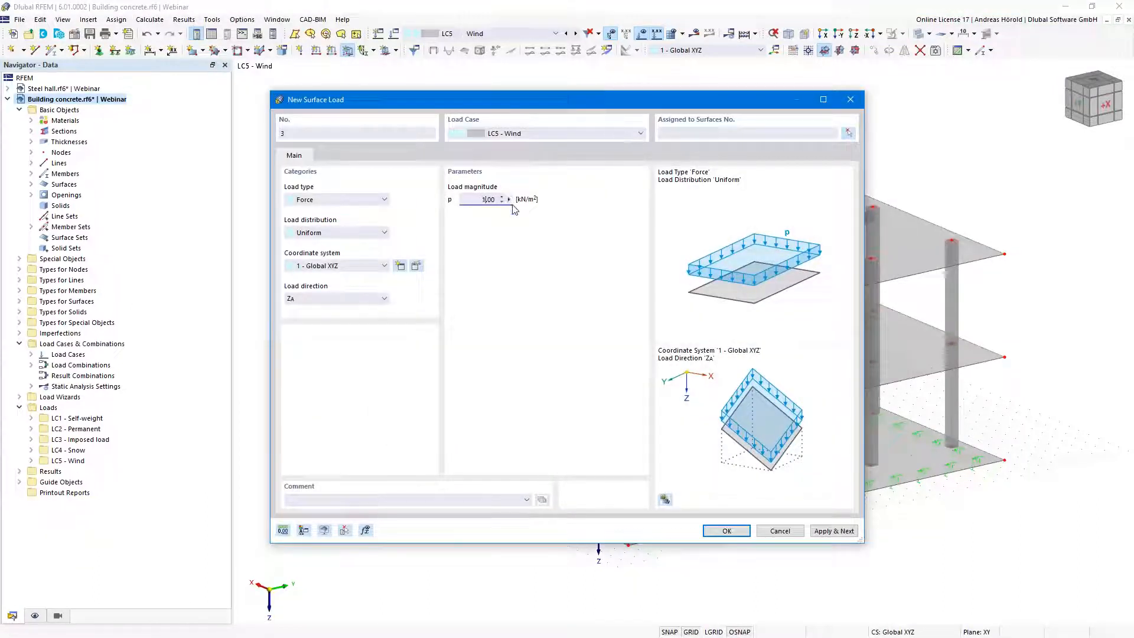
pyautogui.click(340, 300)
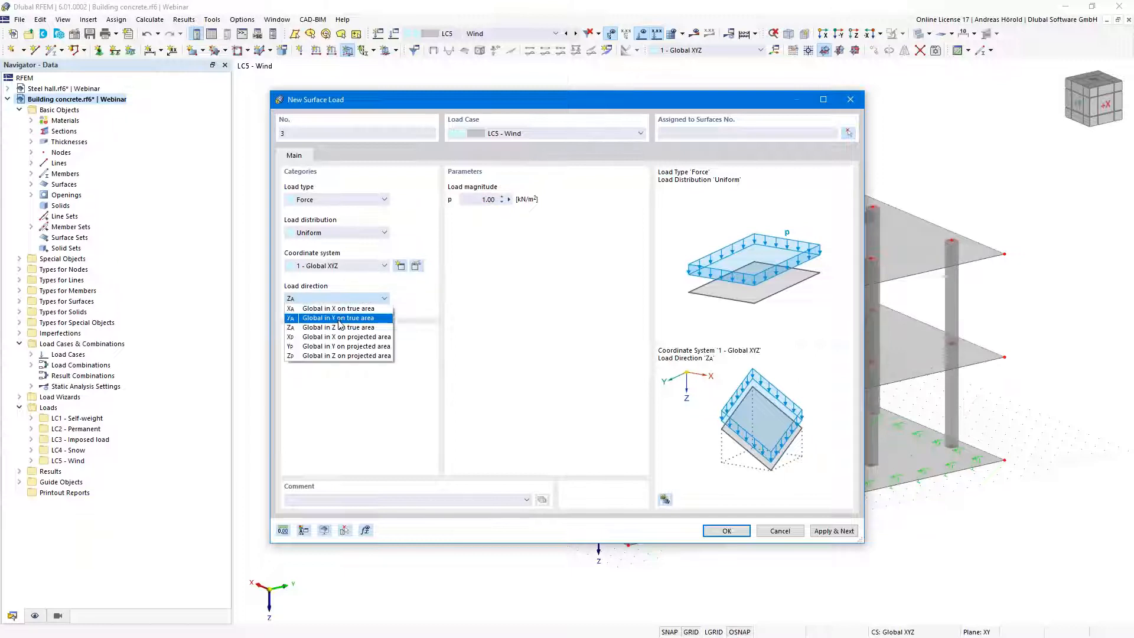
pyautogui.click(337, 310)
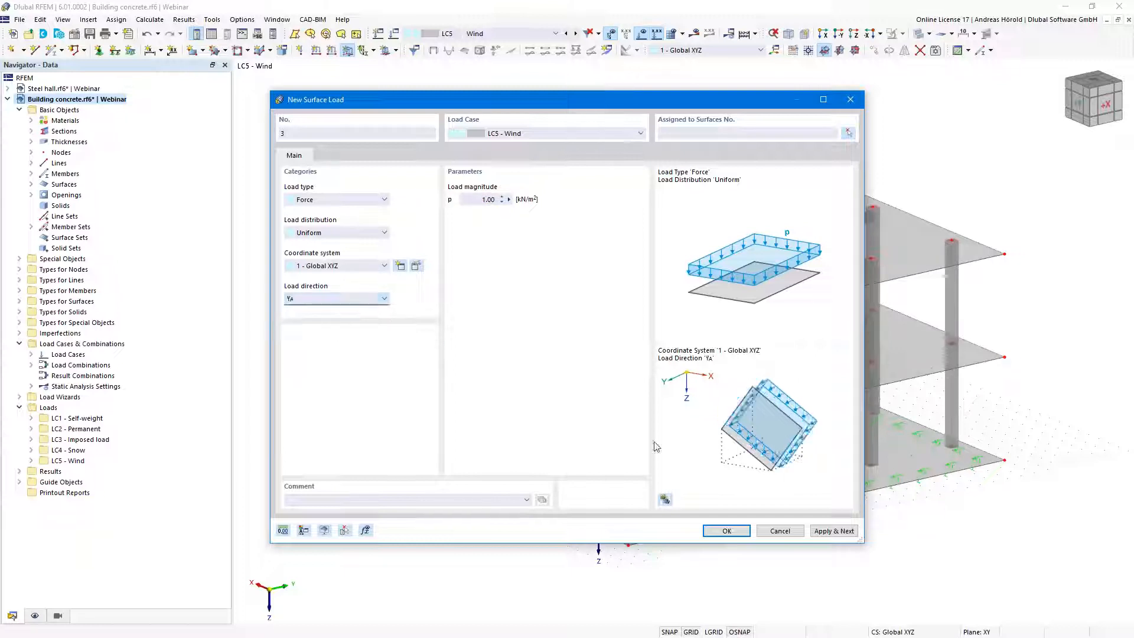
pyautogui.click(727, 531)
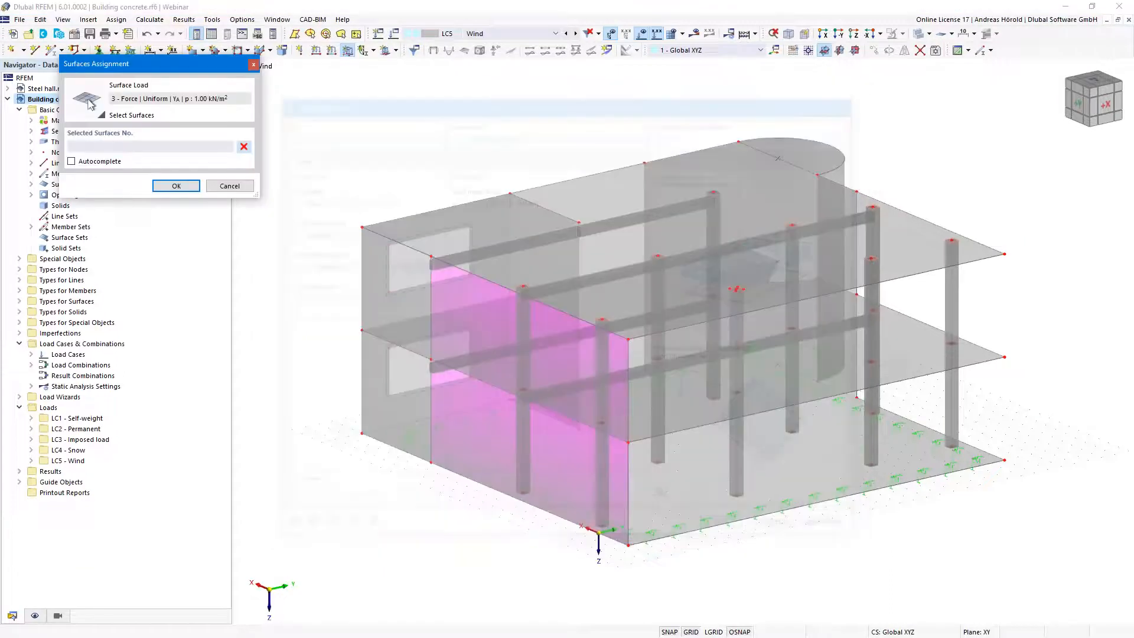
pyautogui.click(624, 397)
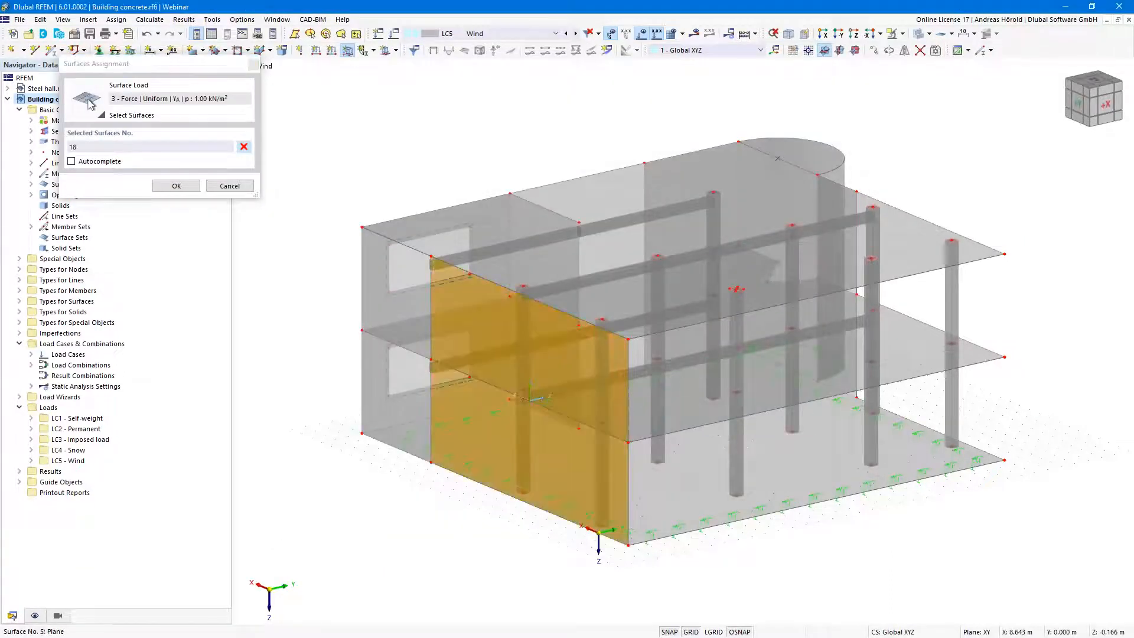
pyautogui.press('Return')
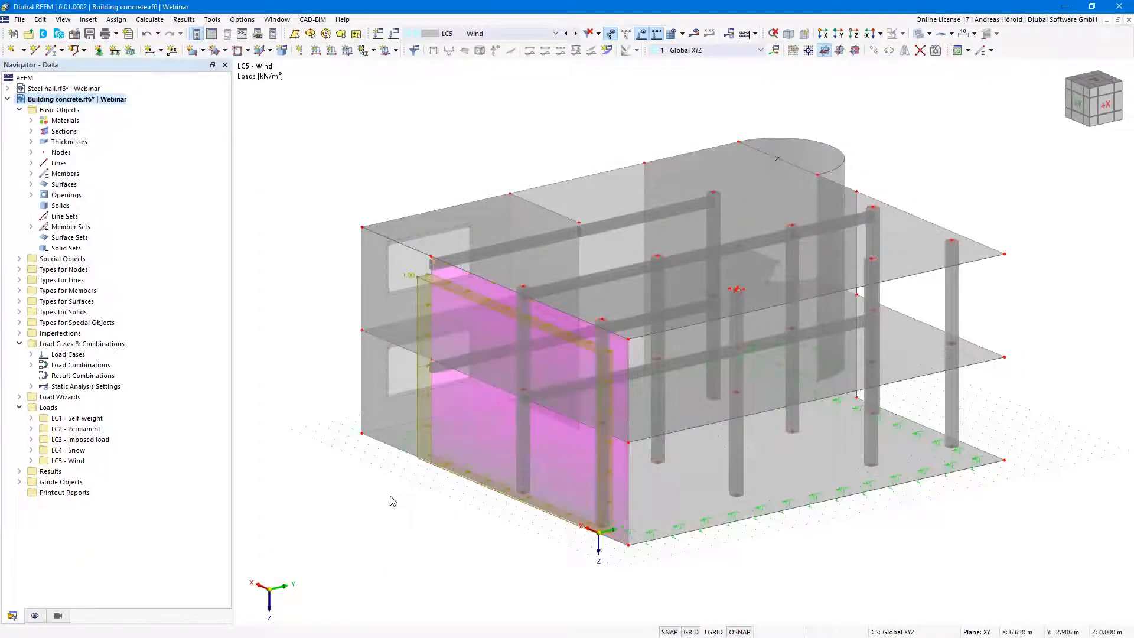
pyautogui.rightClick(381, 500)
pyautogui.click(341, 448)
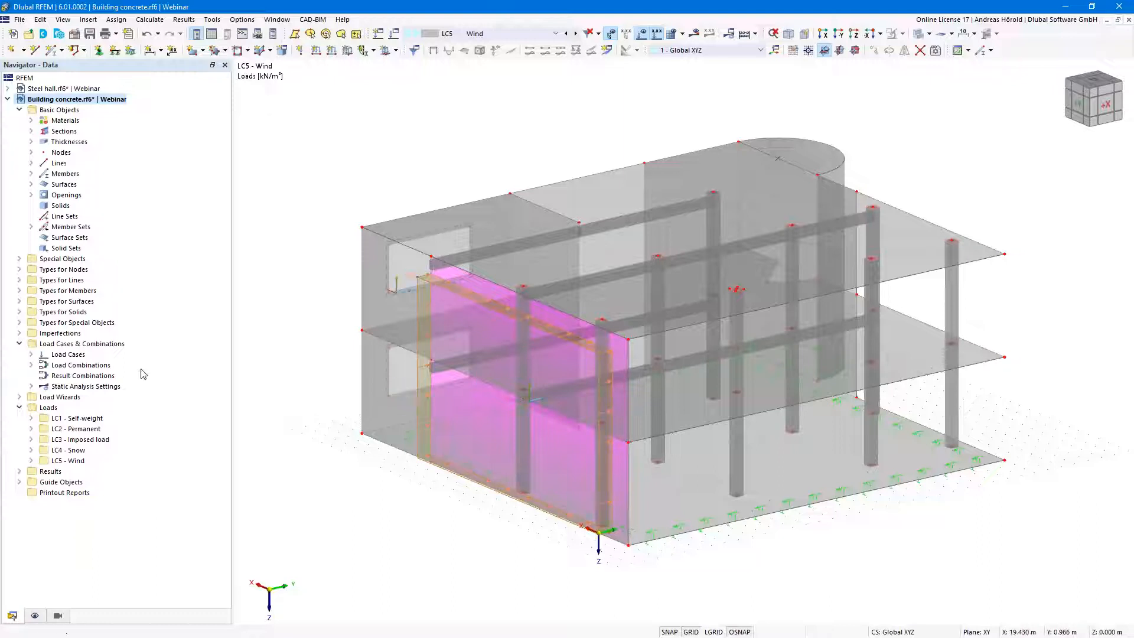
# Step: Turn on the separate display of load transfer for surfaces and inspect the distributed wind load on the building
pyautogui.click(35, 616)
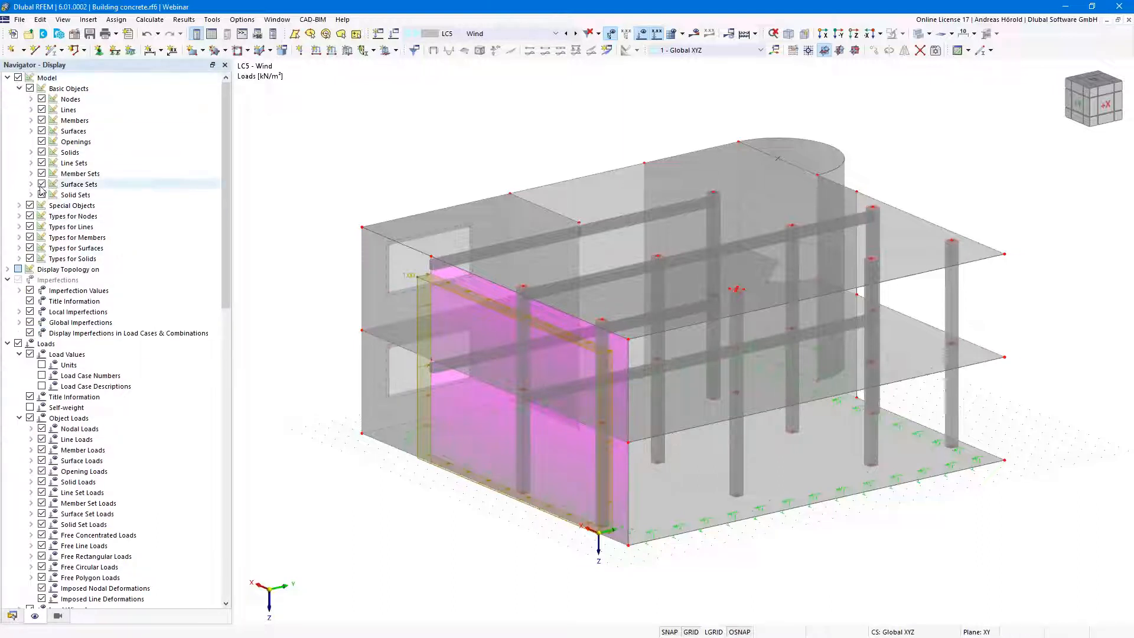
pyautogui.click(32, 131)
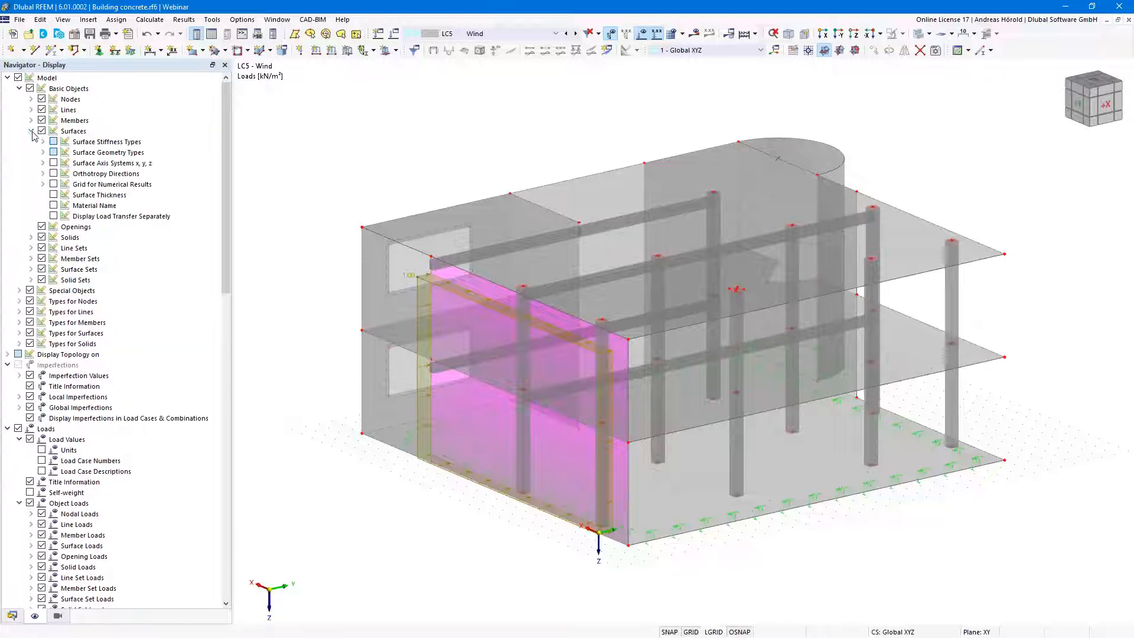
pyautogui.click(53, 216)
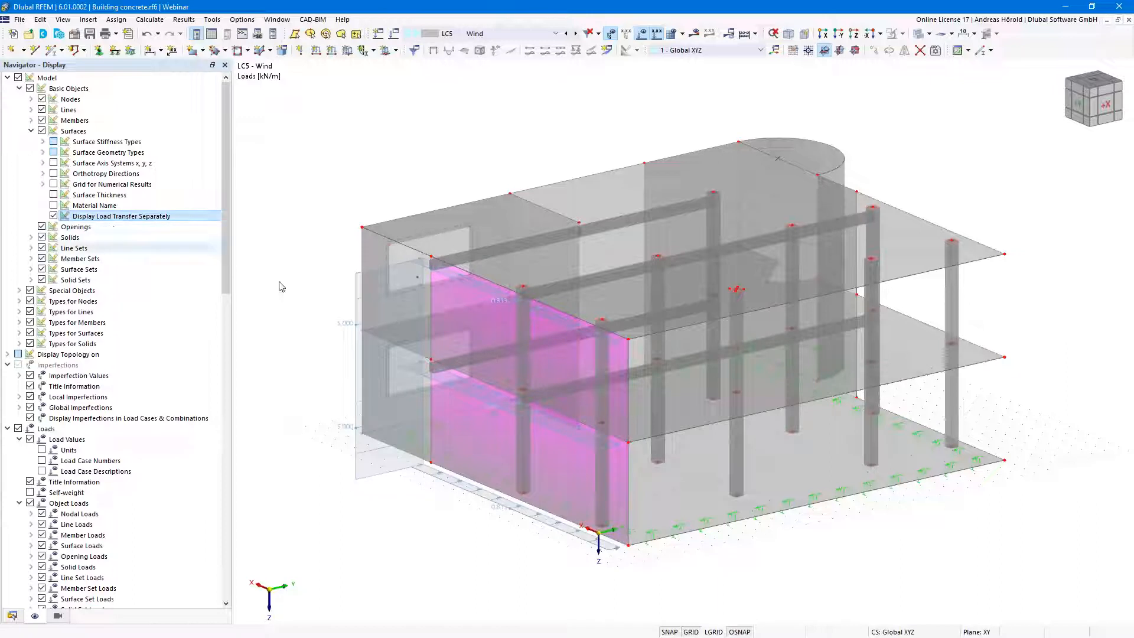
pyautogui.scroll(1, 544, 402)
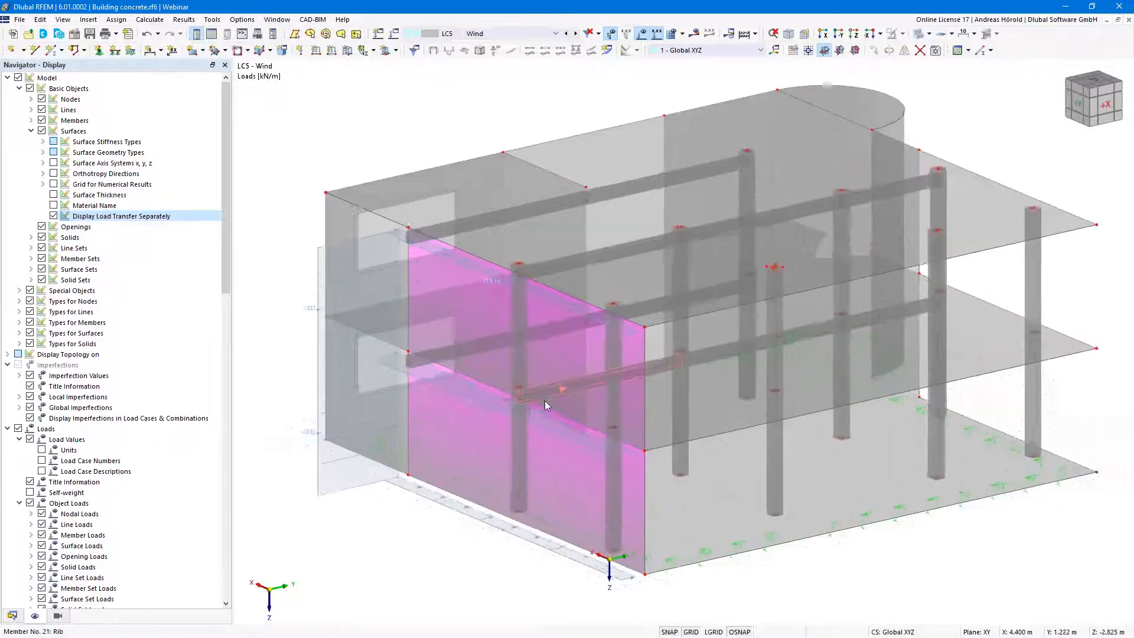
pyautogui.scroll(1, 544, 400)
pyautogui.moveTo(623, 394); pyautogui.dragTo(740, 379, button='middle')
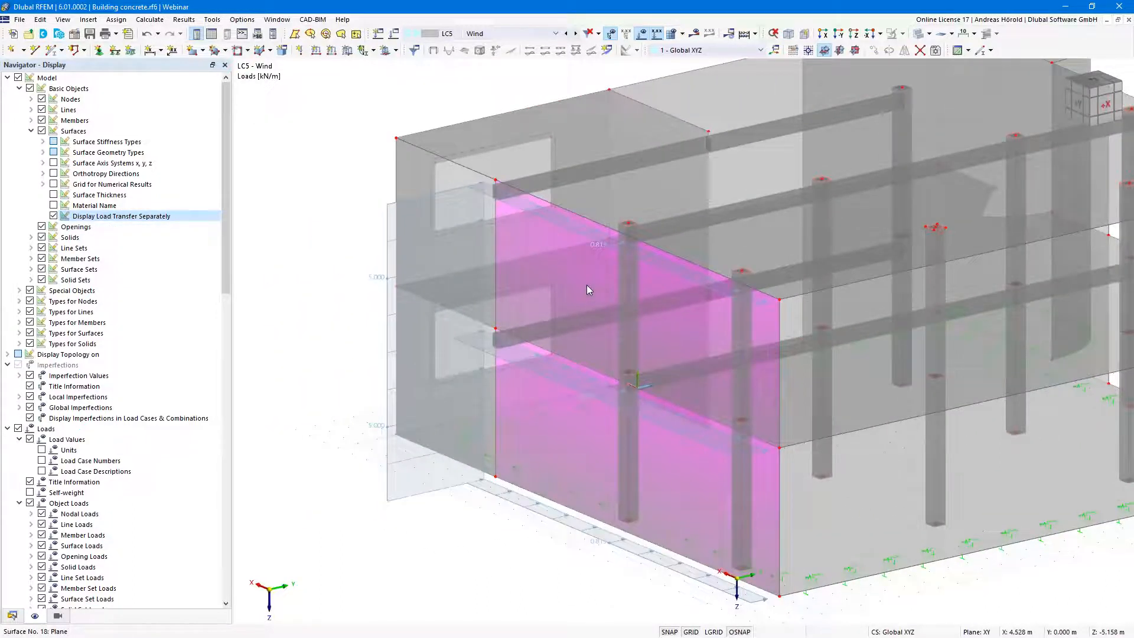
# Step: Change the load transfer surface's transfer direction to local y and view the redistributed load
pyautogui.doubleClick(508, 272)
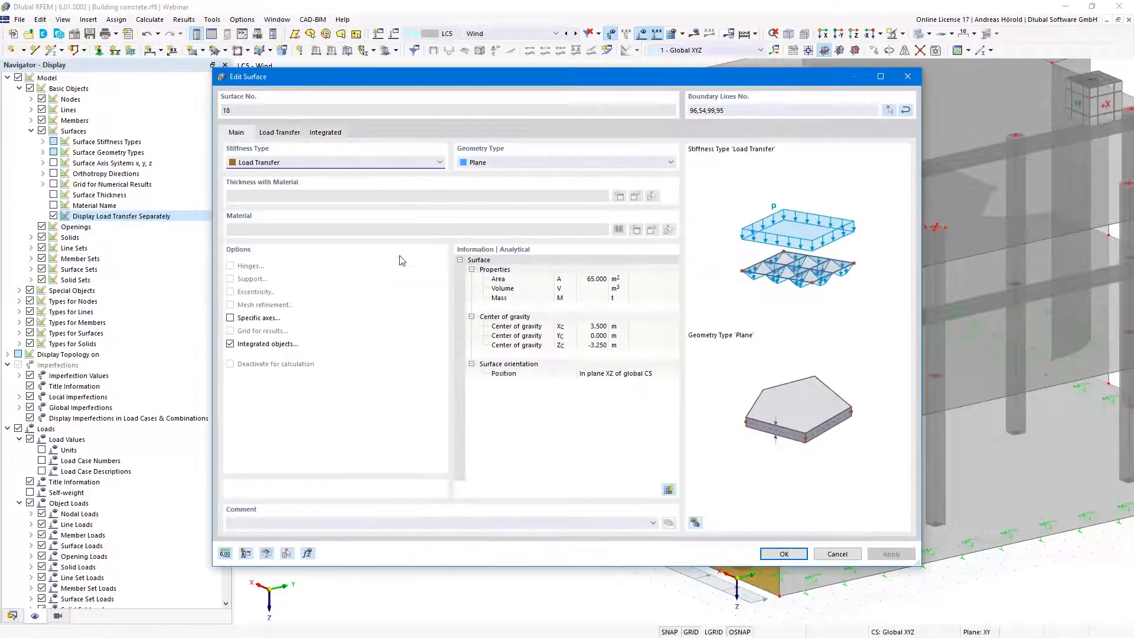
pyautogui.click(276, 133)
pyautogui.click(271, 177)
pyautogui.click(248, 196)
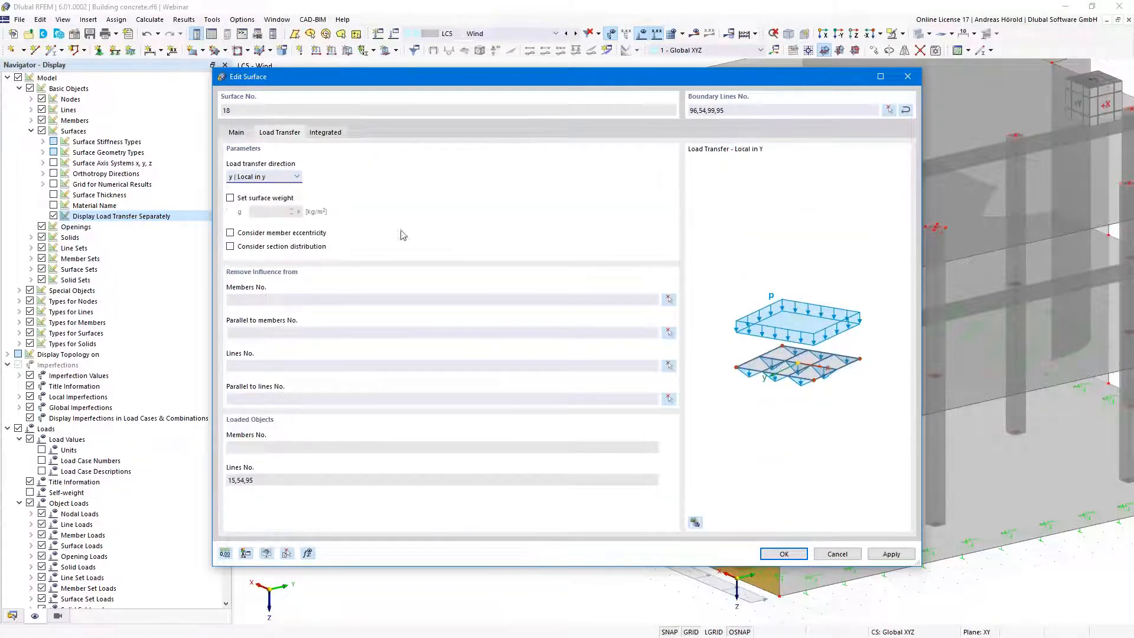
pyautogui.click(780, 554)
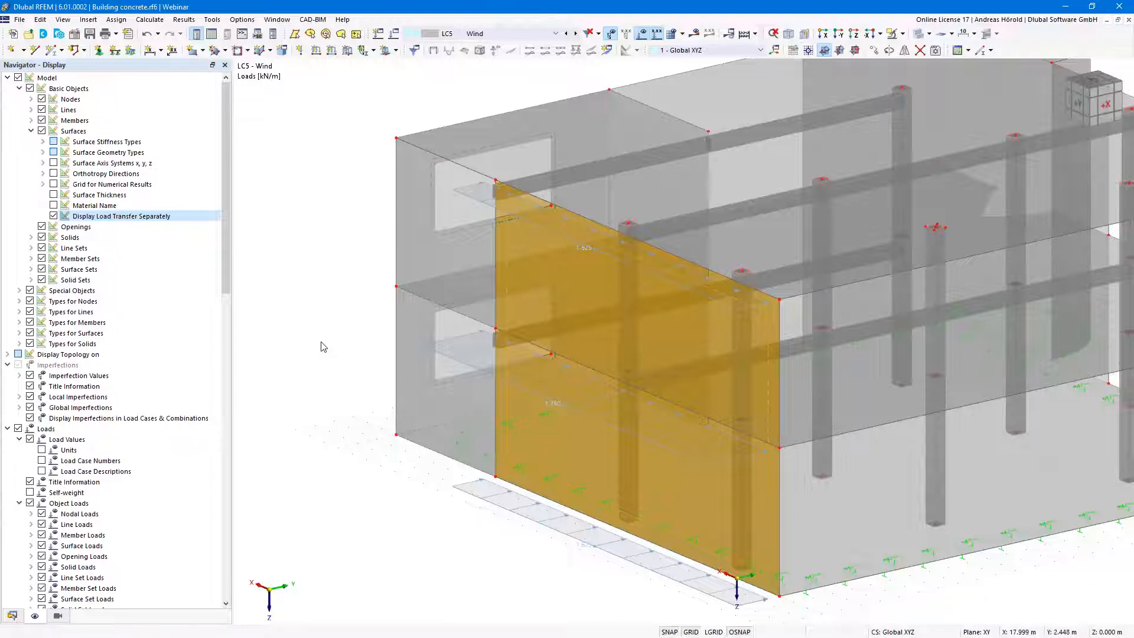
pyautogui.scroll(-1, 323, 346)
pyautogui.moveTo(316, 339); pyautogui.dragTo(280, 349, button='middle')
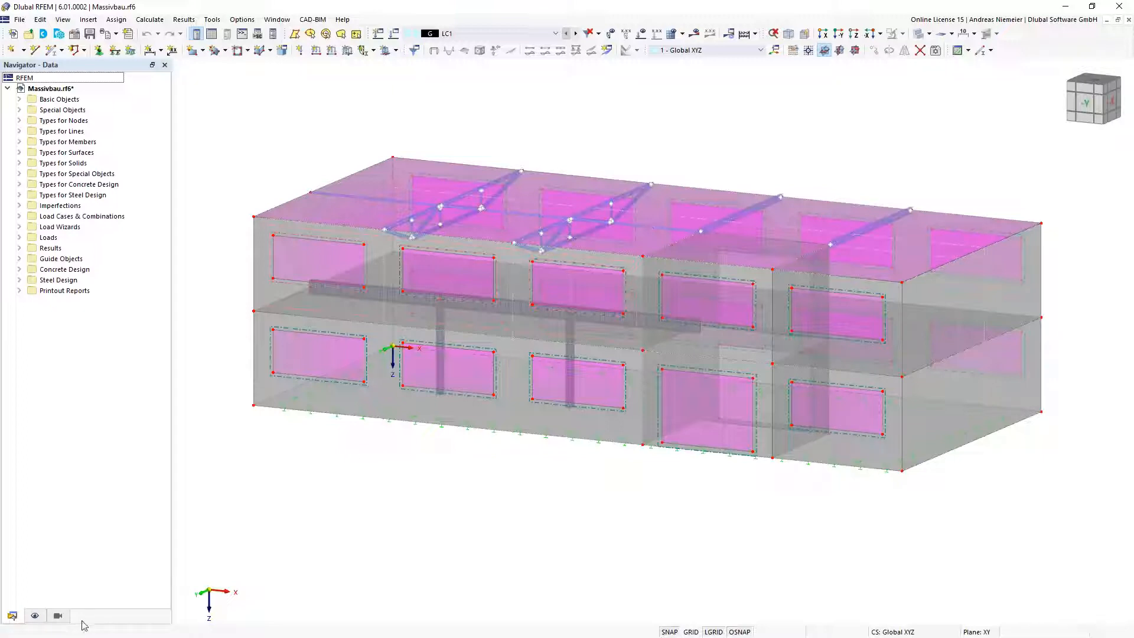
# Step: In the Massivbau model, activate the generated visibility for the S355 and C20/25 members and view the roof trusses
pyautogui.click(58, 616)
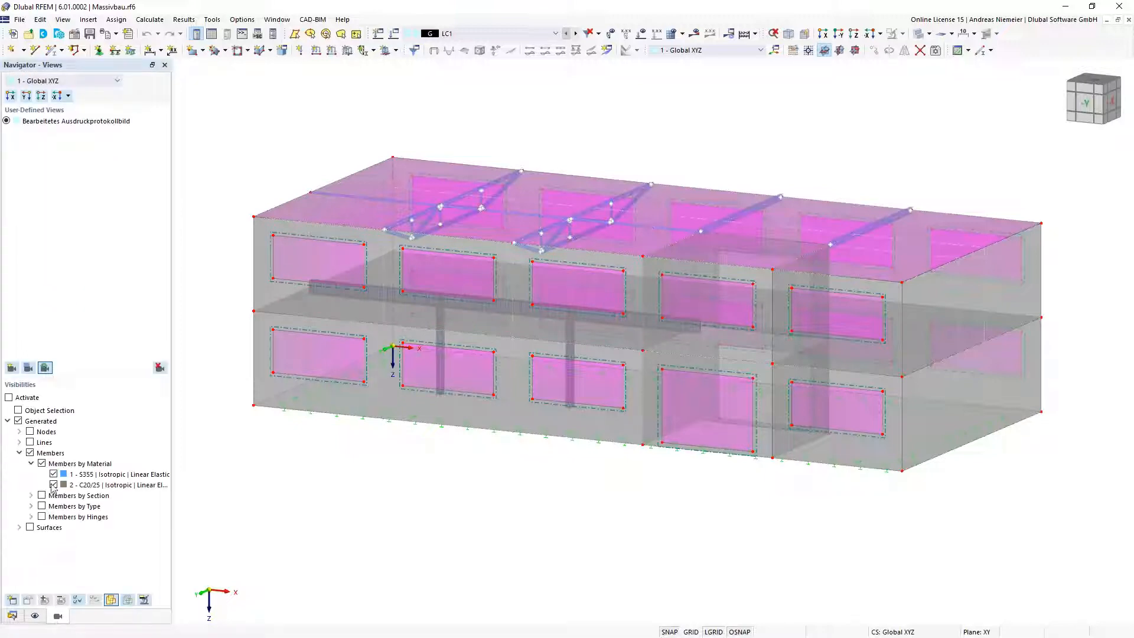
pyautogui.click(9, 397)
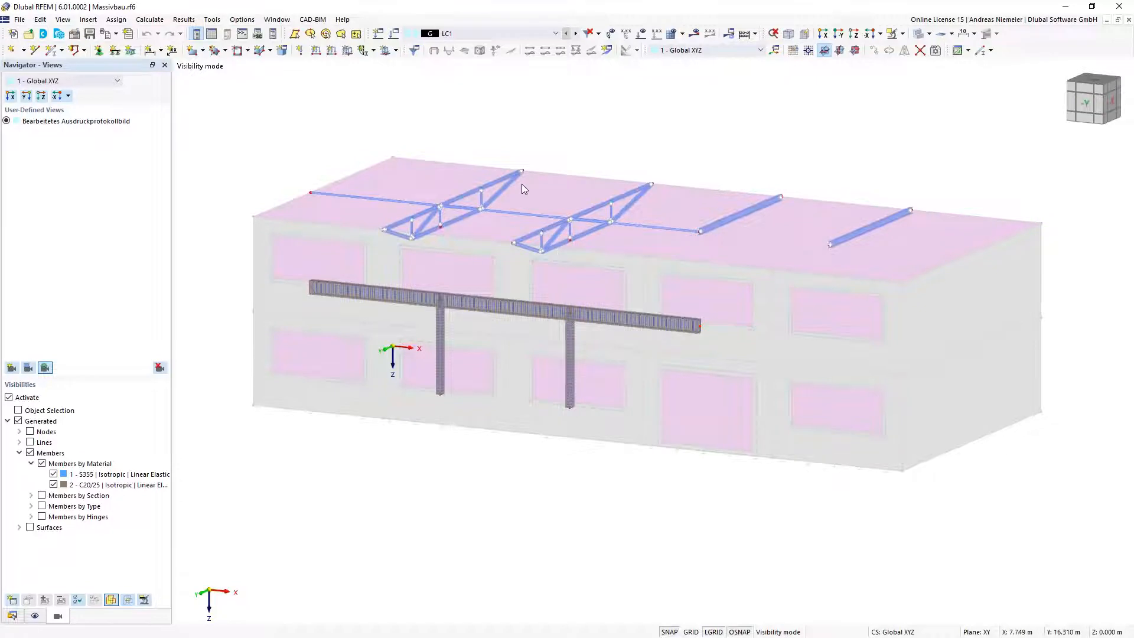
pyautogui.scroll(4, 458, 186)
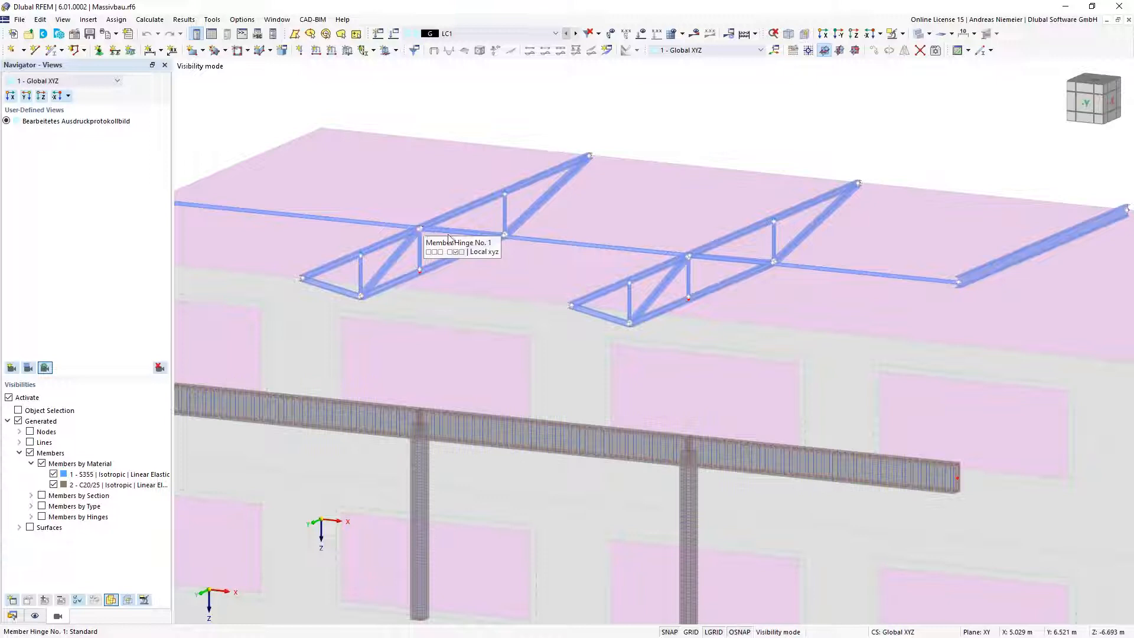
# Step: Inspect the design types assigned to the first roof truss's top chord, and close its properties without changes
pyautogui.click(380, 251)
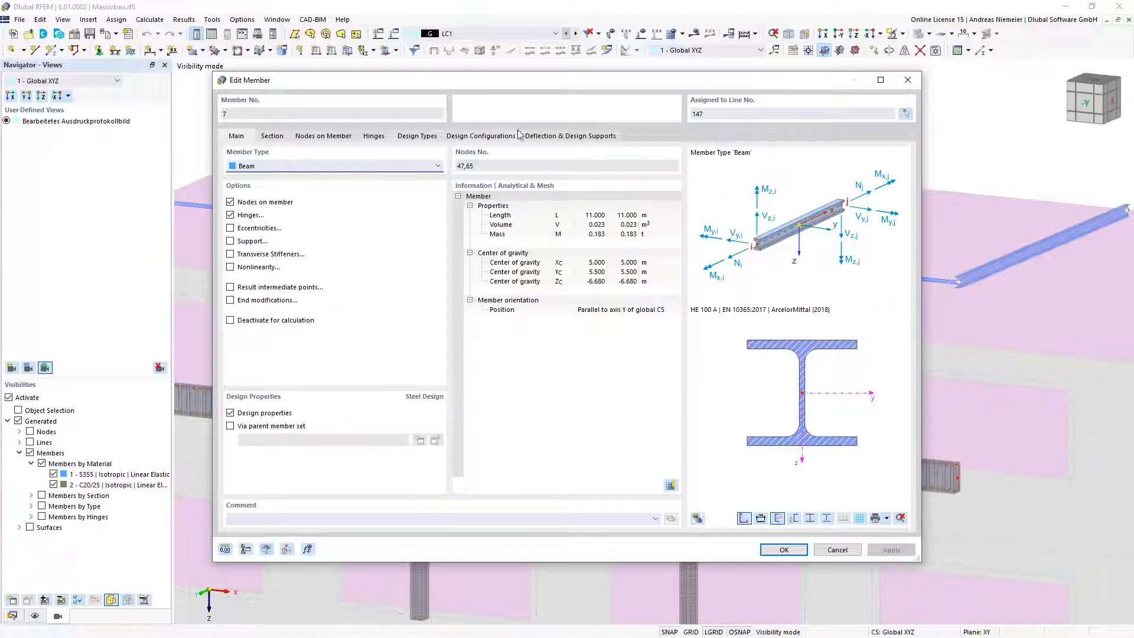
pyautogui.click(412, 137)
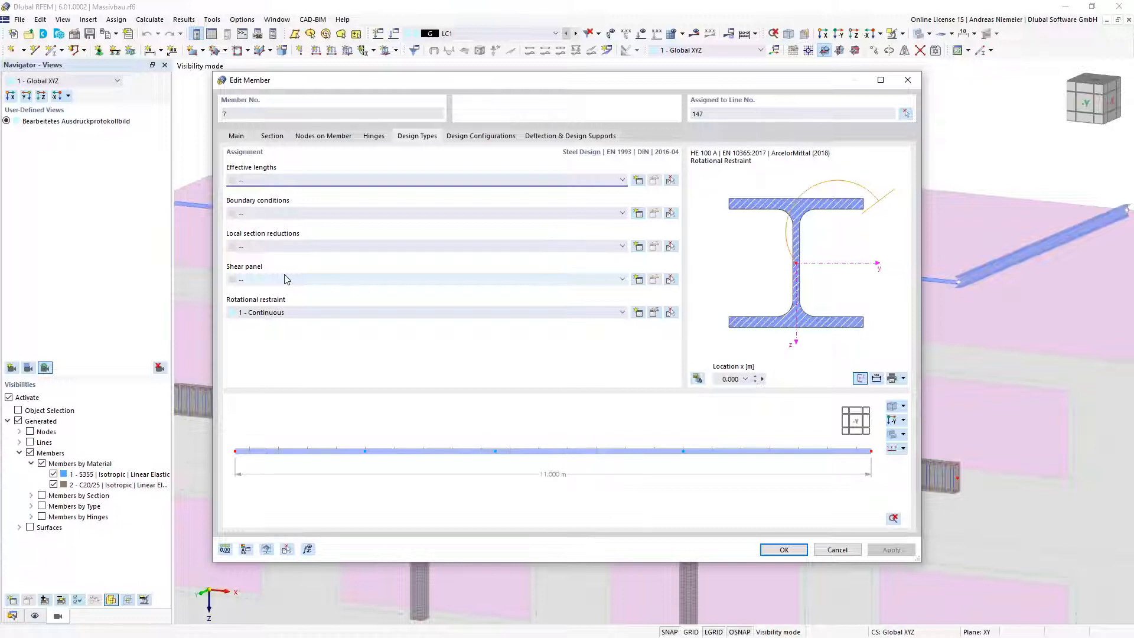
pyautogui.click(837, 550)
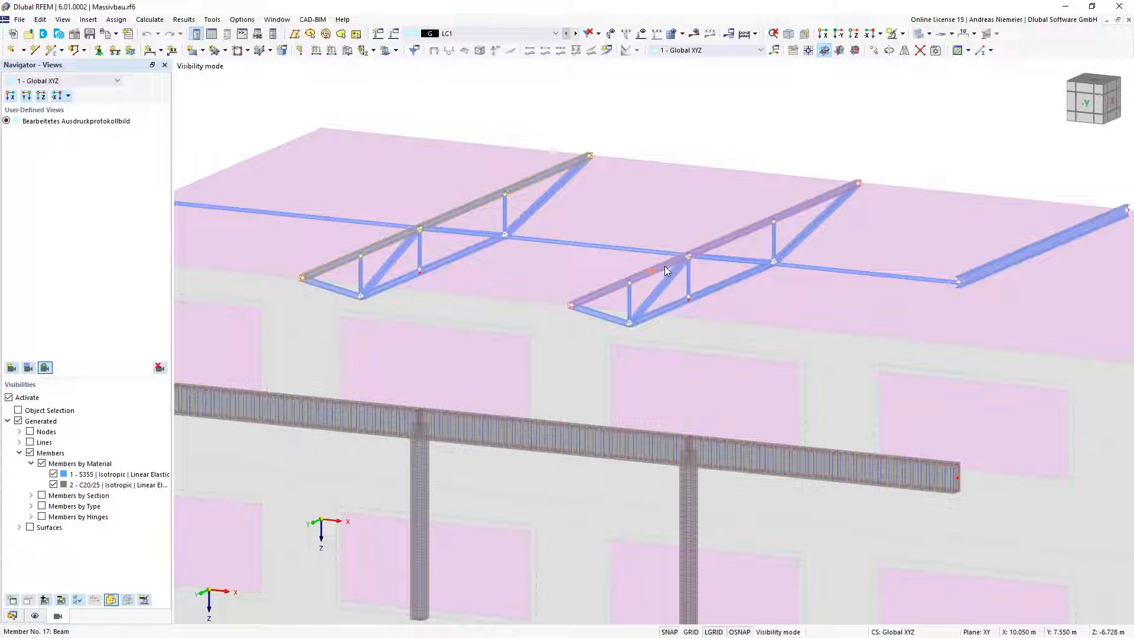
pyautogui.click(702, 109)
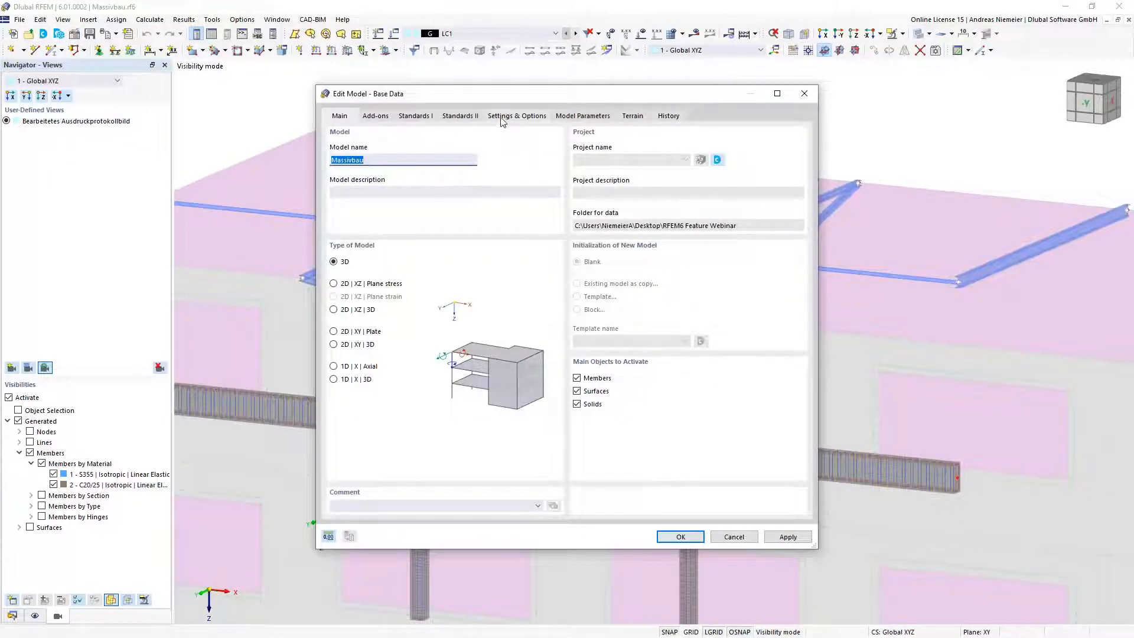
# Step: Enable the Member Representatives option in the model's base data
pyautogui.click(502, 117)
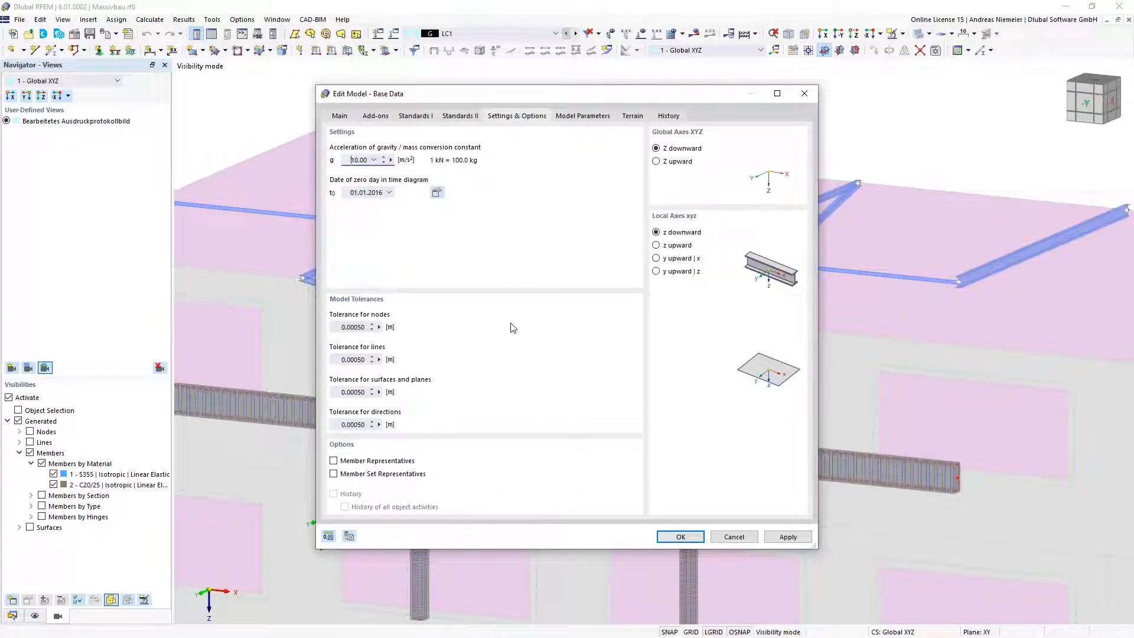
pyautogui.click(333, 461)
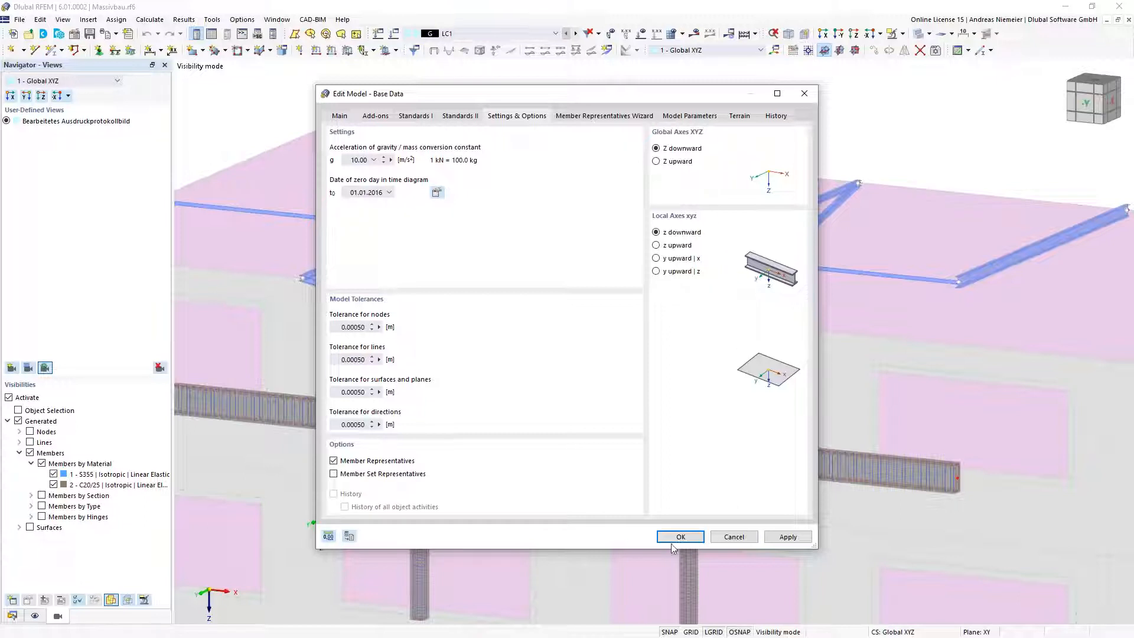
pyautogui.press('Return')
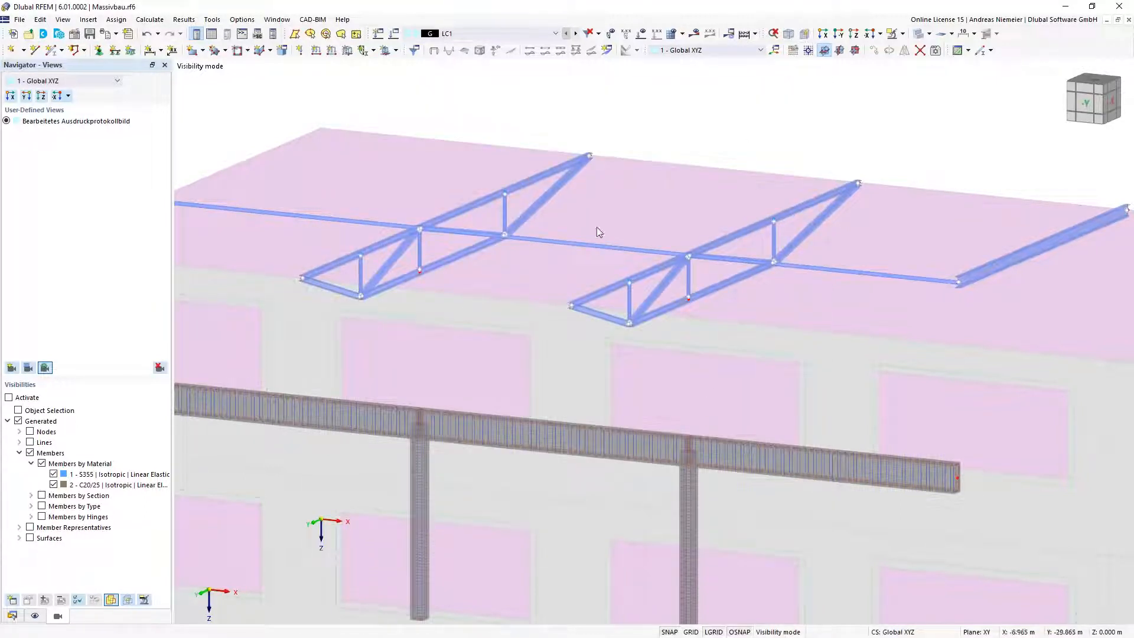
# Step: Turn on the display of member representatives and highlight the group containing the trusses' vertical posts
pyautogui.click(37, 617)
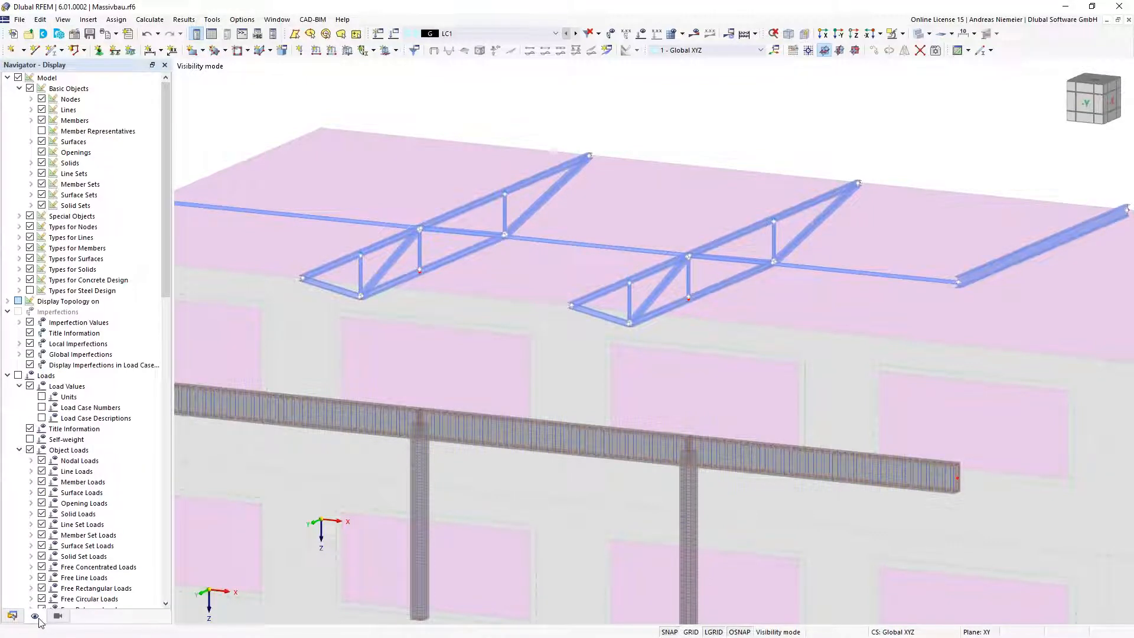
pyautogui.click(42, 131)
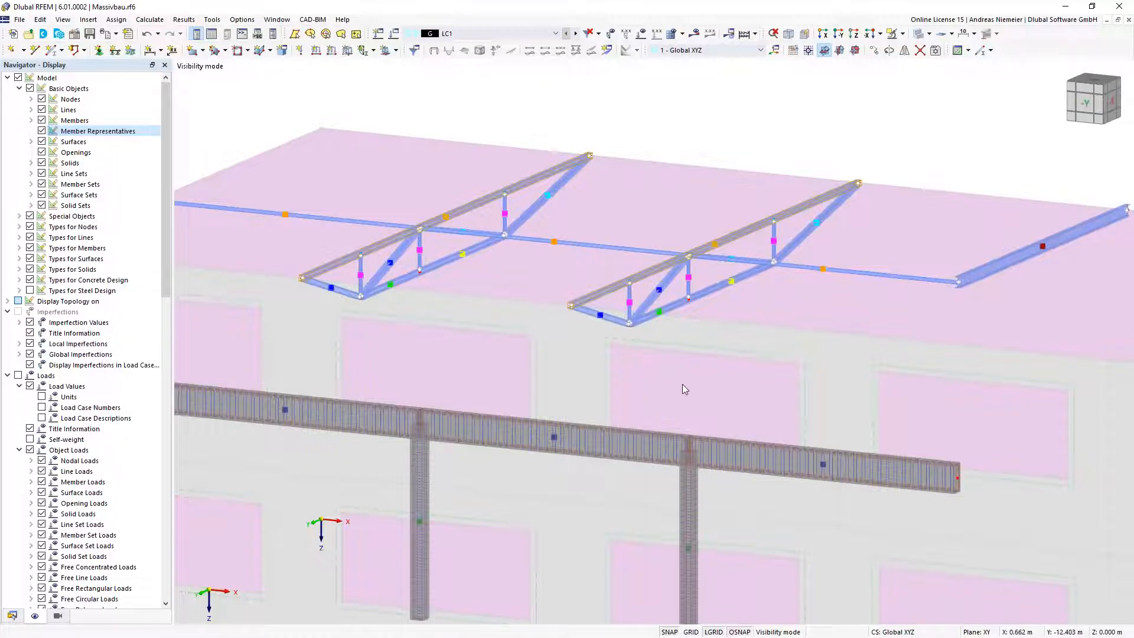
pyautogui.click(361, 275)
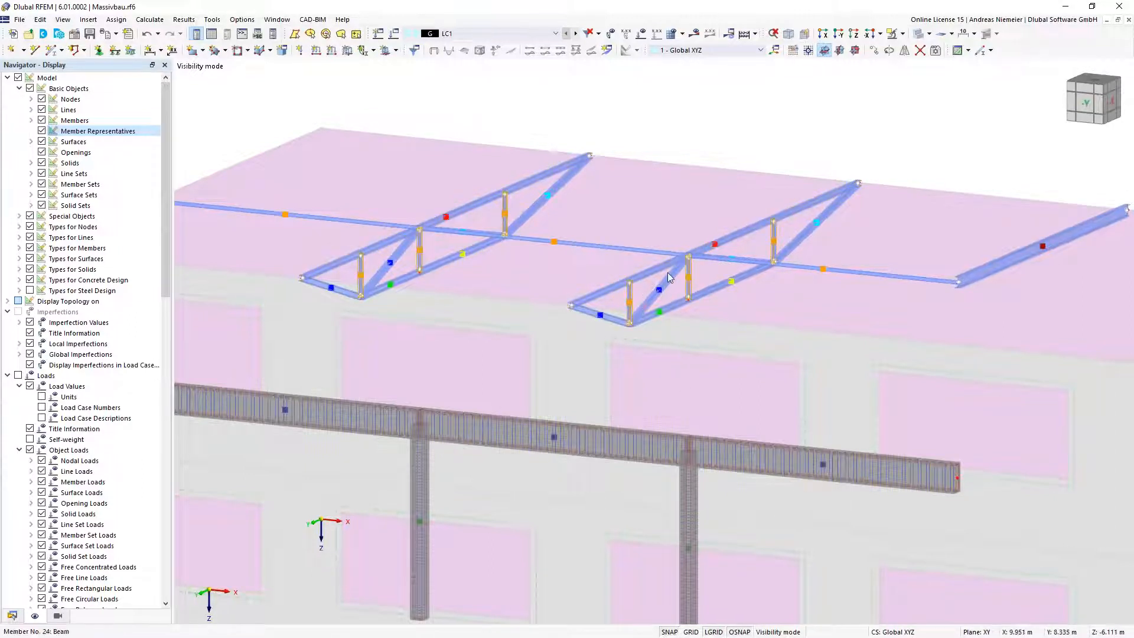
pyautogui.click(608, 106)
# Step: Examine the lists of members and member representatives in the model data and compare them with the roof truss's top chord
pyautogui.click(12, 615)
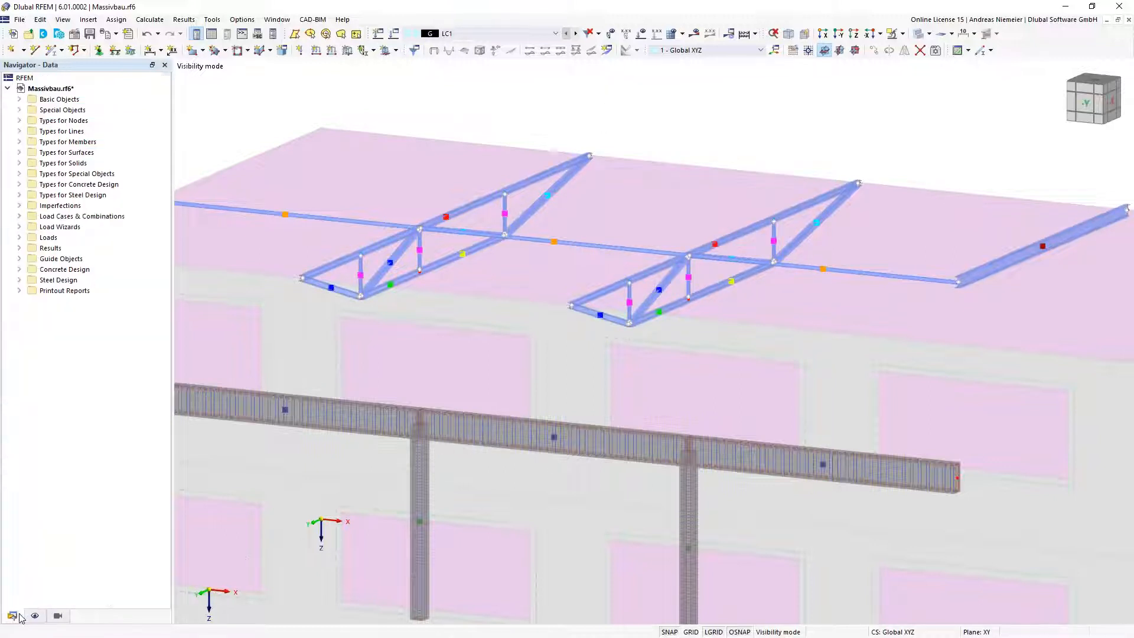
pyautogui.click(19, 142)
pyautogui.click(19, 142)
pyautogui.click(20, 100)
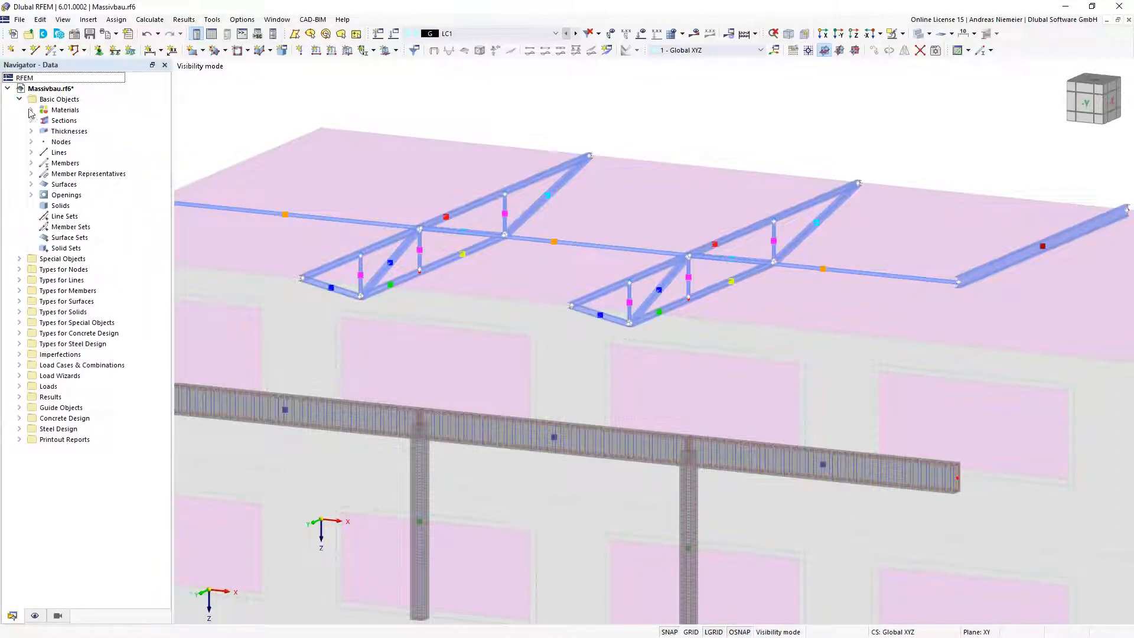
pyautogui.click(31, 163)
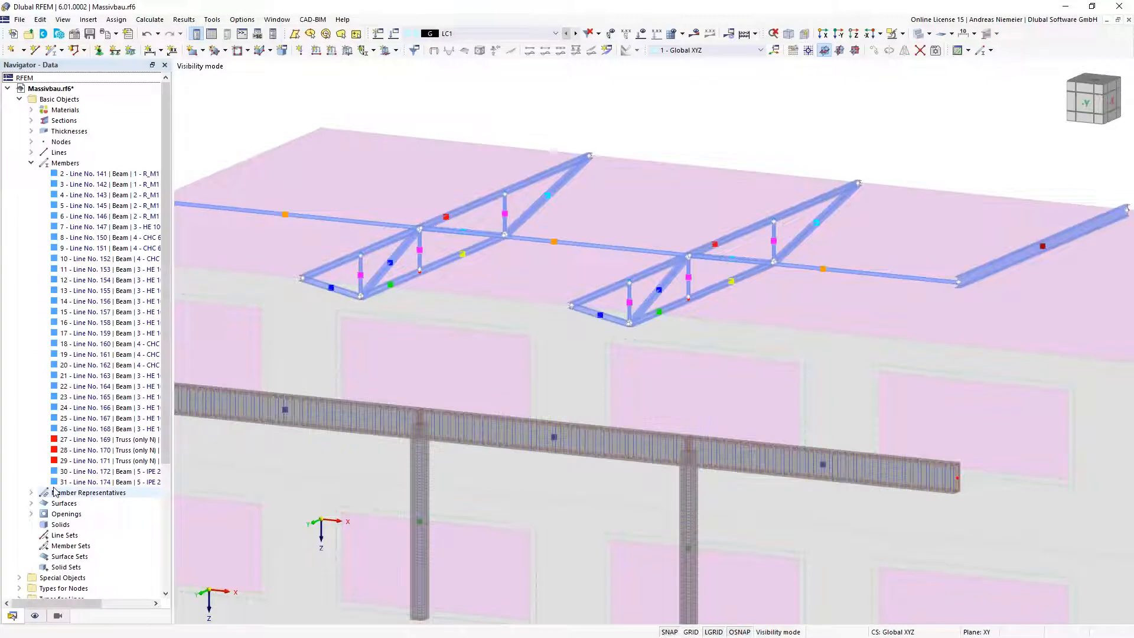
pyautogui.click(32, 163)
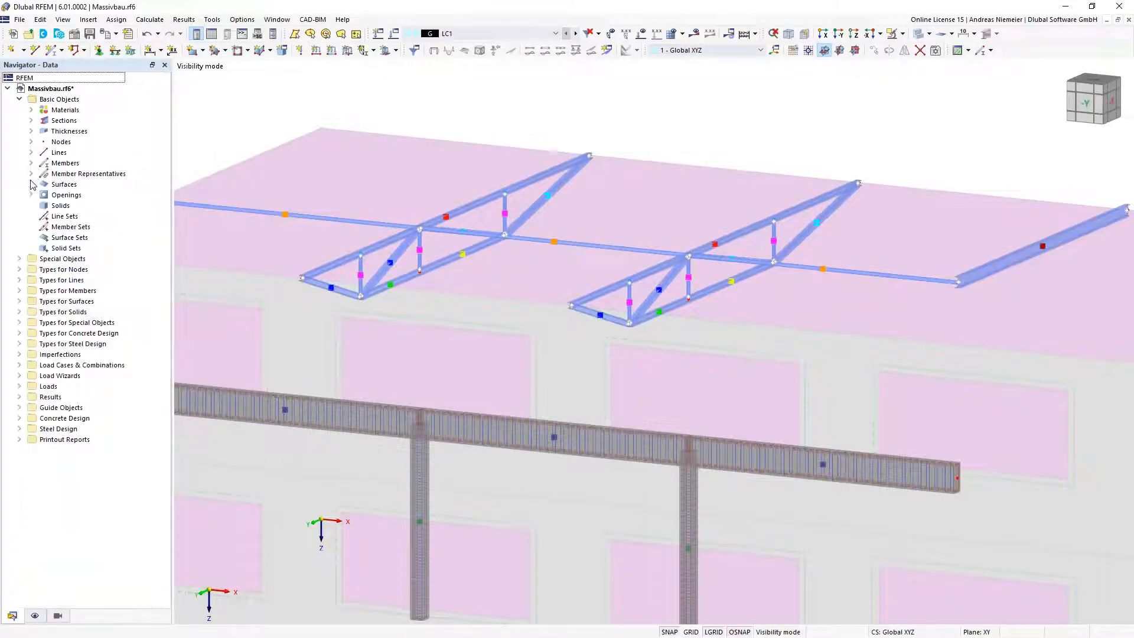
pyautogui.click(31, 173)
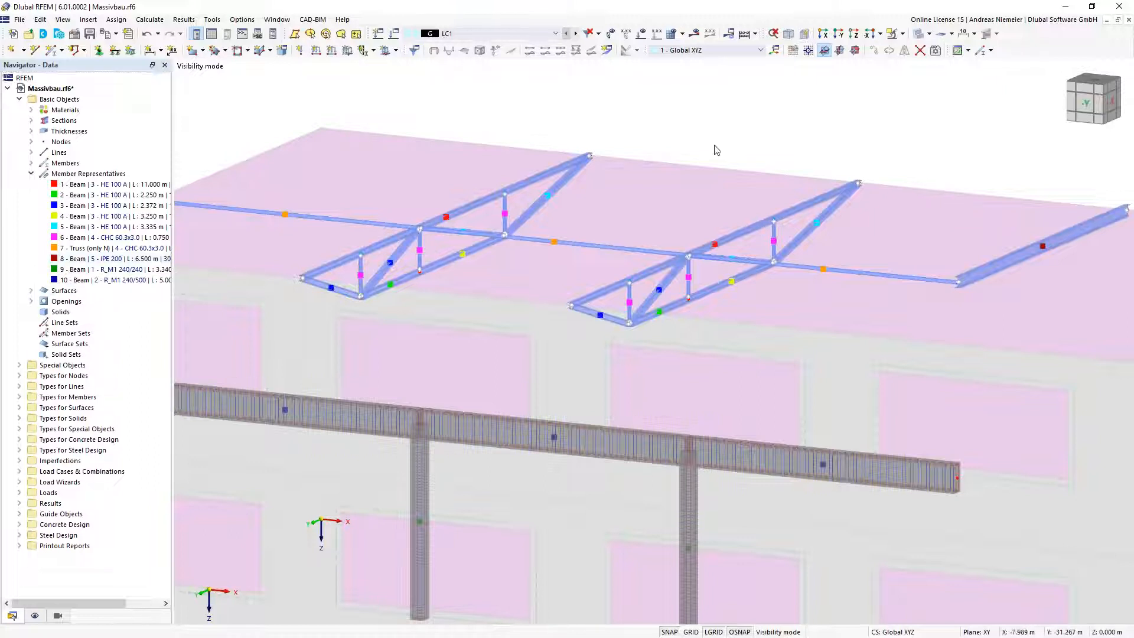
pyautogui.moveTo(495, 197)
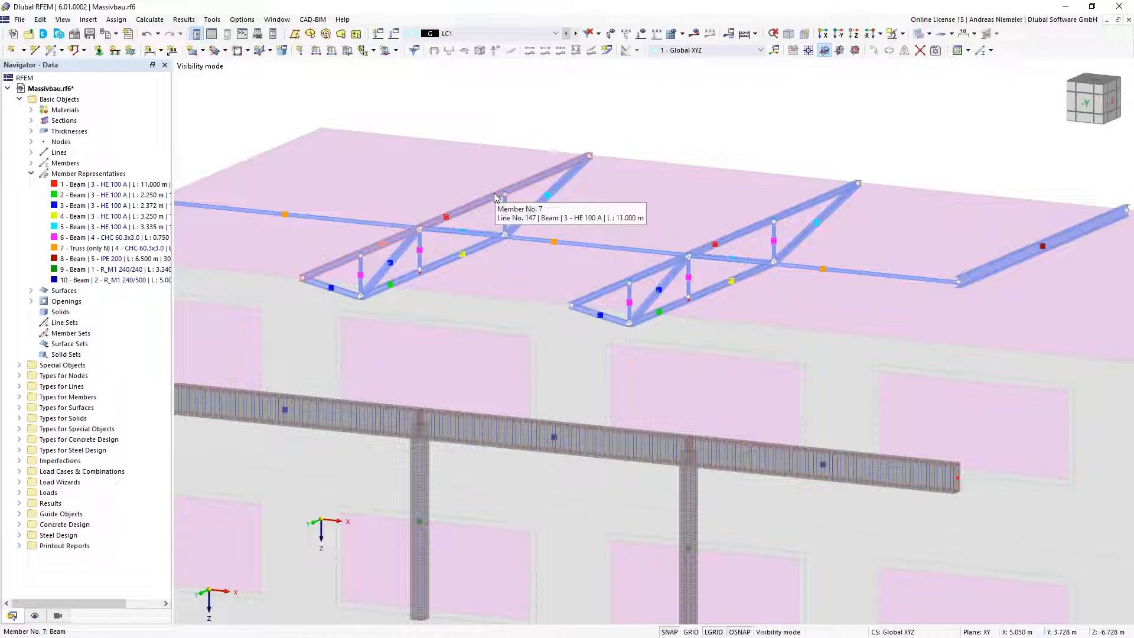
# Step: Create a new effective length for the 11 m top chords' member representative, taking its node sequence from the first truss's top chord
pyautogui.click(446, 222)
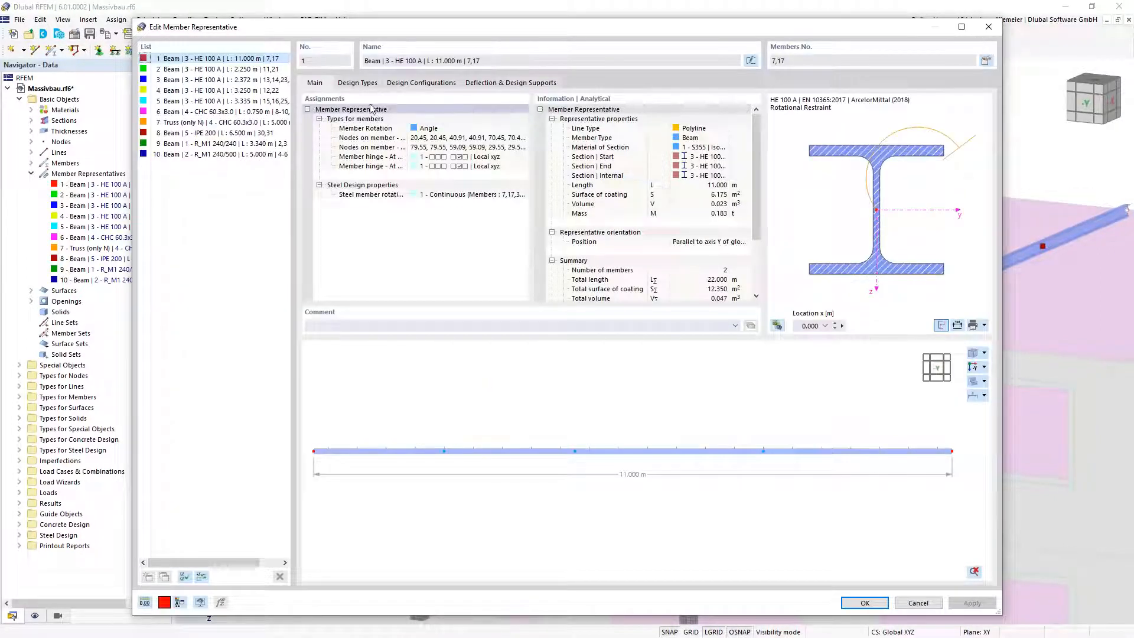
pyautogui.click(370, 84)
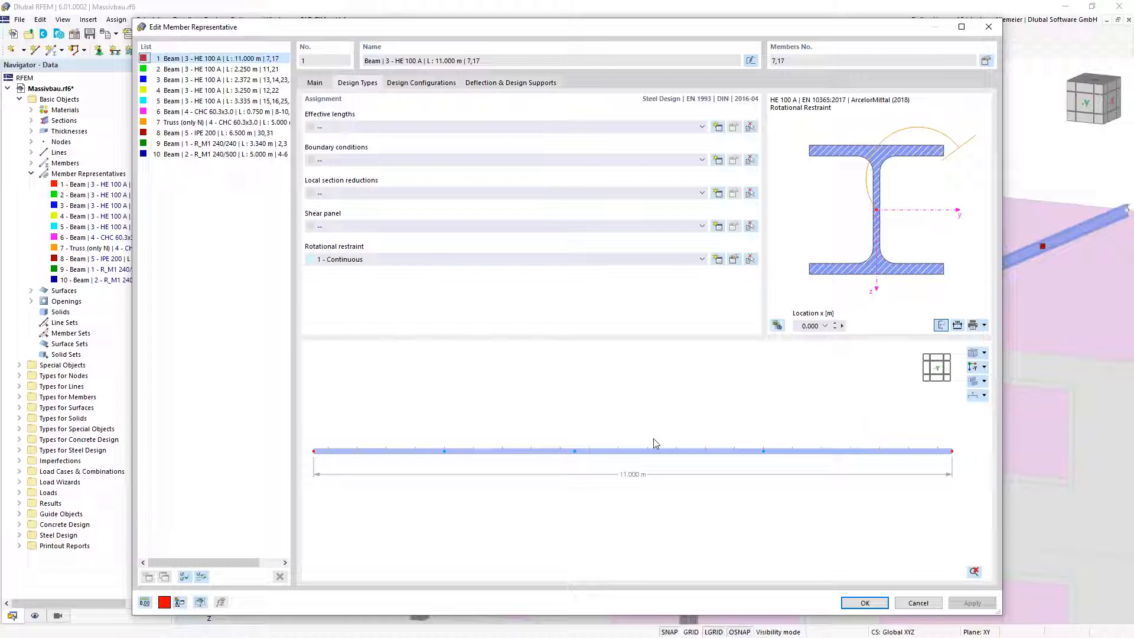
pyautogui.keyDown('ctrl'); pyautogui.moveTo(654, 443); pyautogui.dragTo(729, 442, button='middle'); pyautogui.keyUp('ctrl')
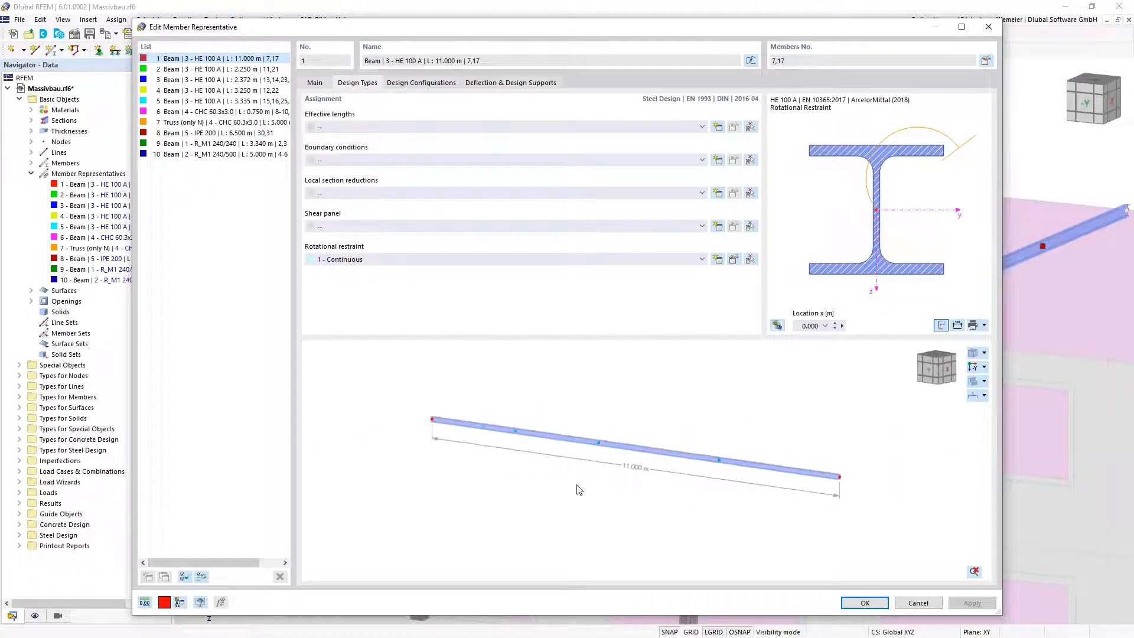
pyautogui.scroll(2, 581, 486)
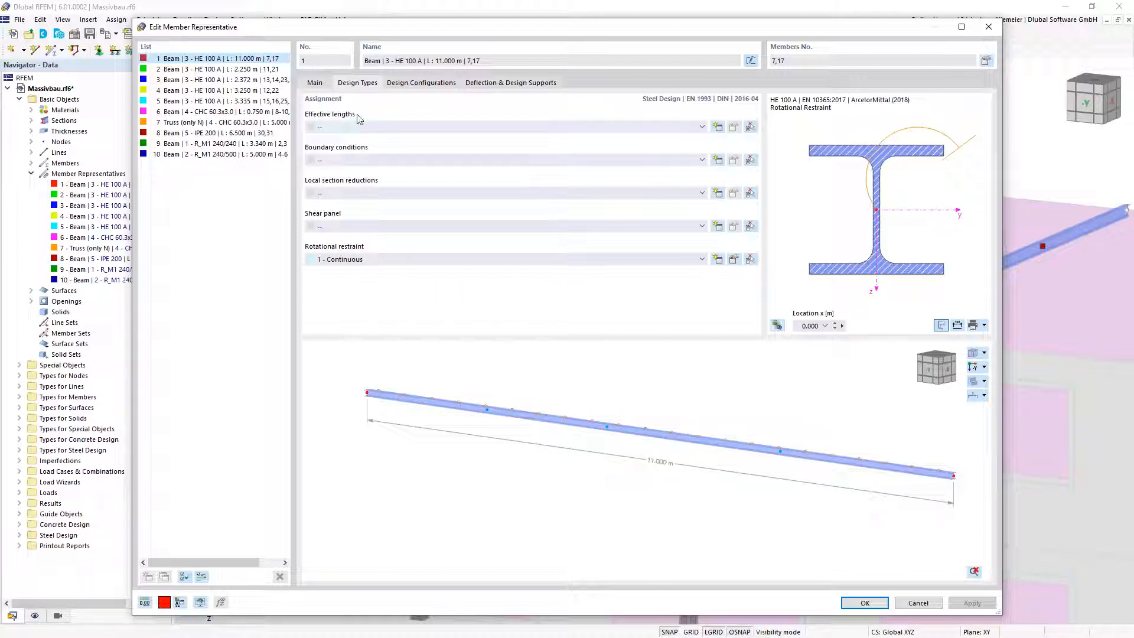
pyautogui.click(716, 128)
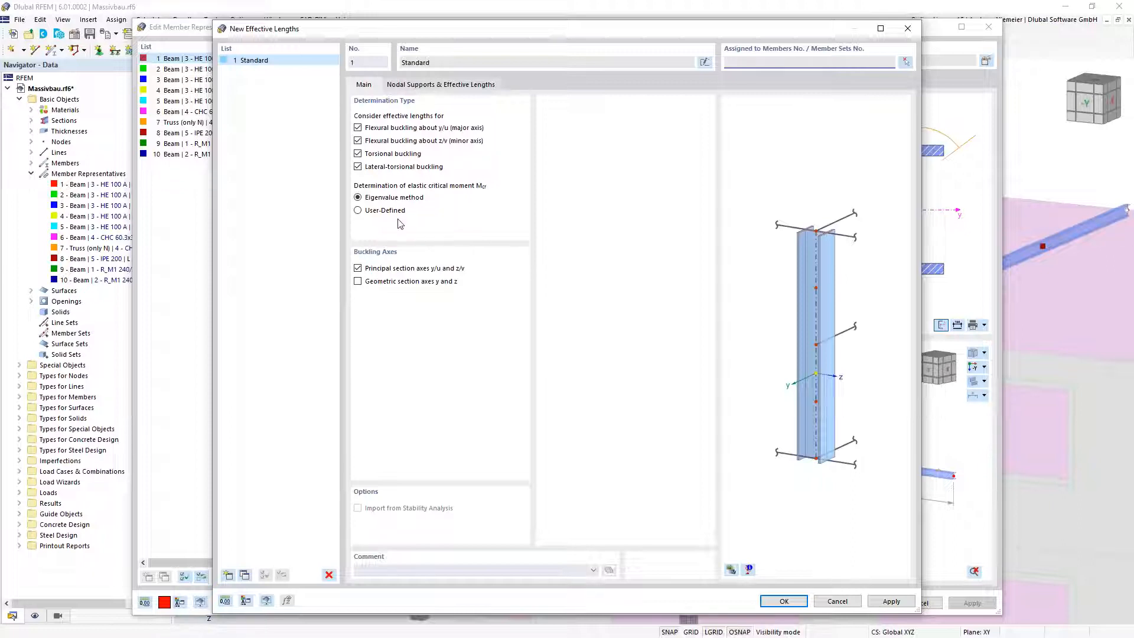
pyautogui.click(440, 89)
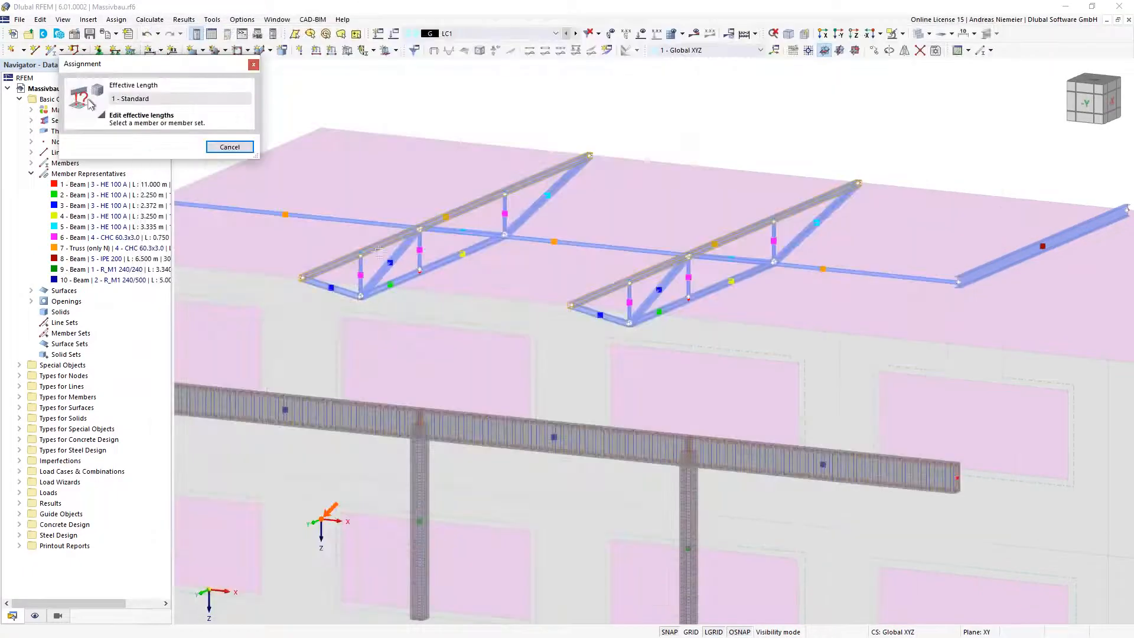
pyautogui.click(369, 257)
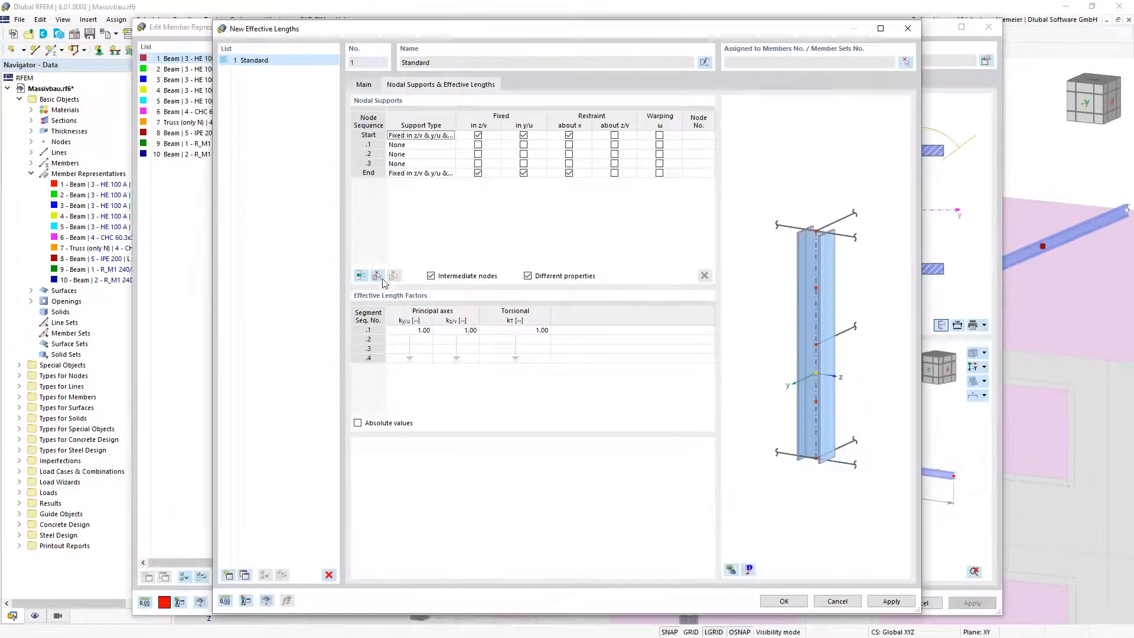
# Step: Fix the middle intermediate node (.2) in y/u and check the effective length factors of each segment
pyautogui.click(365, 155)
pyautogui.click(523, 154)
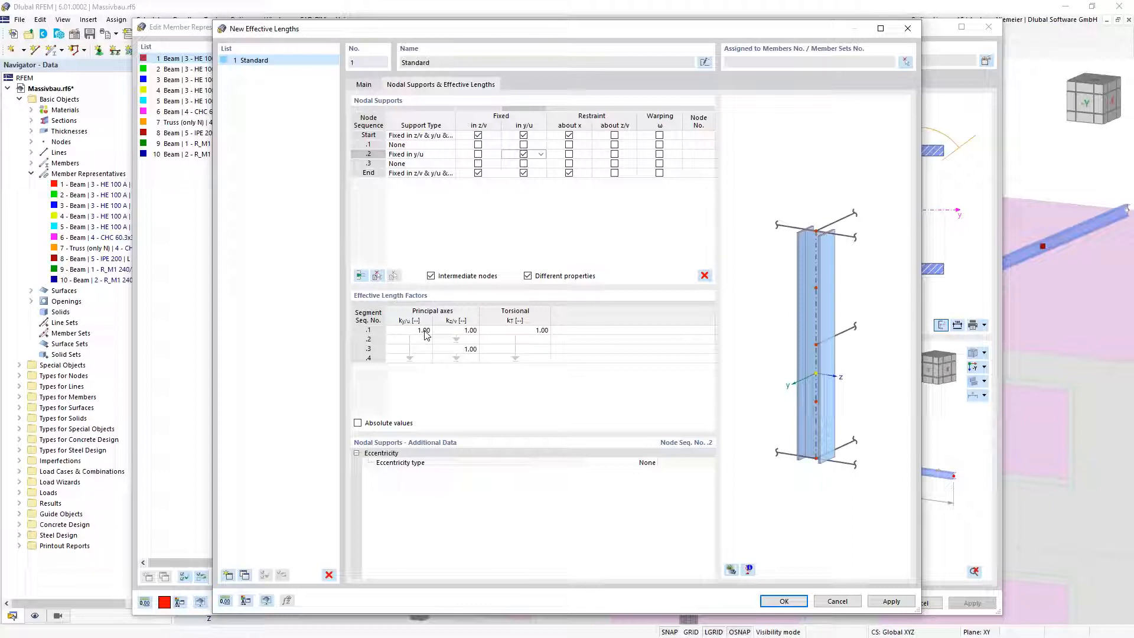
pyautogui.moveTo(425, 334); pyautogui.dragTo(431, 384)
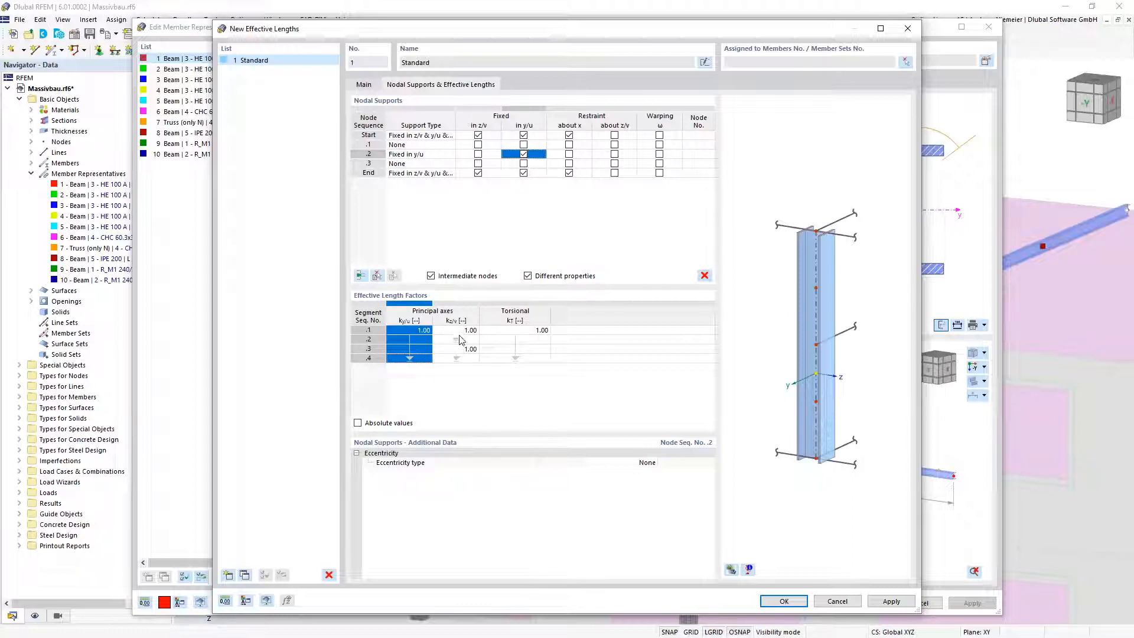
pyautogui.click(461, 358)
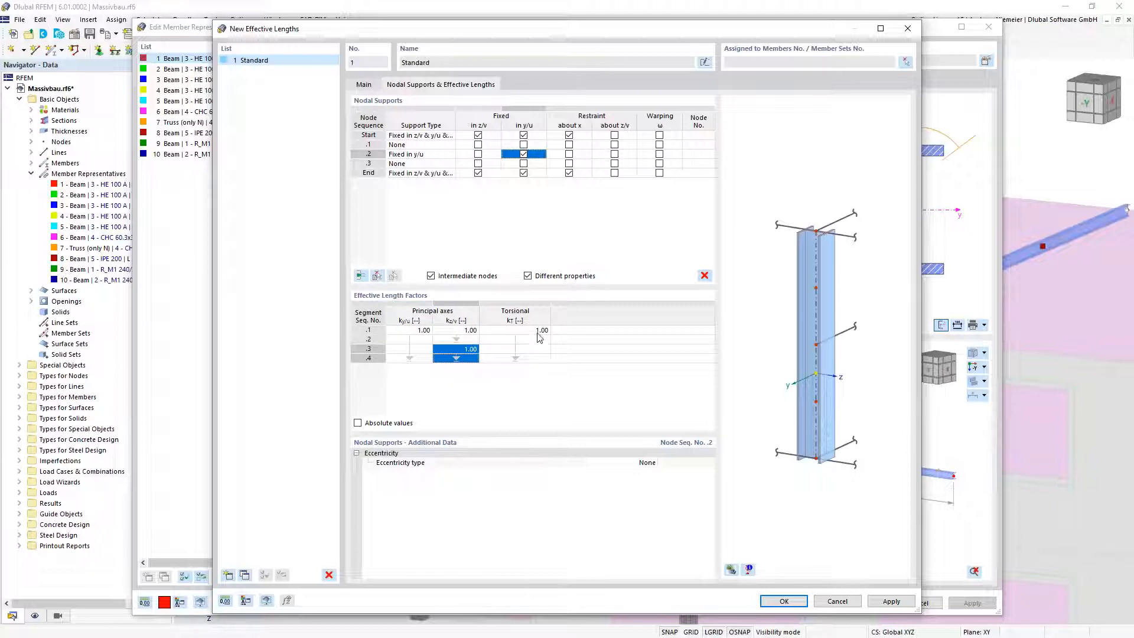
pyautogui.moveTo(540, 336); pyautogui.dragTo(541, 370)
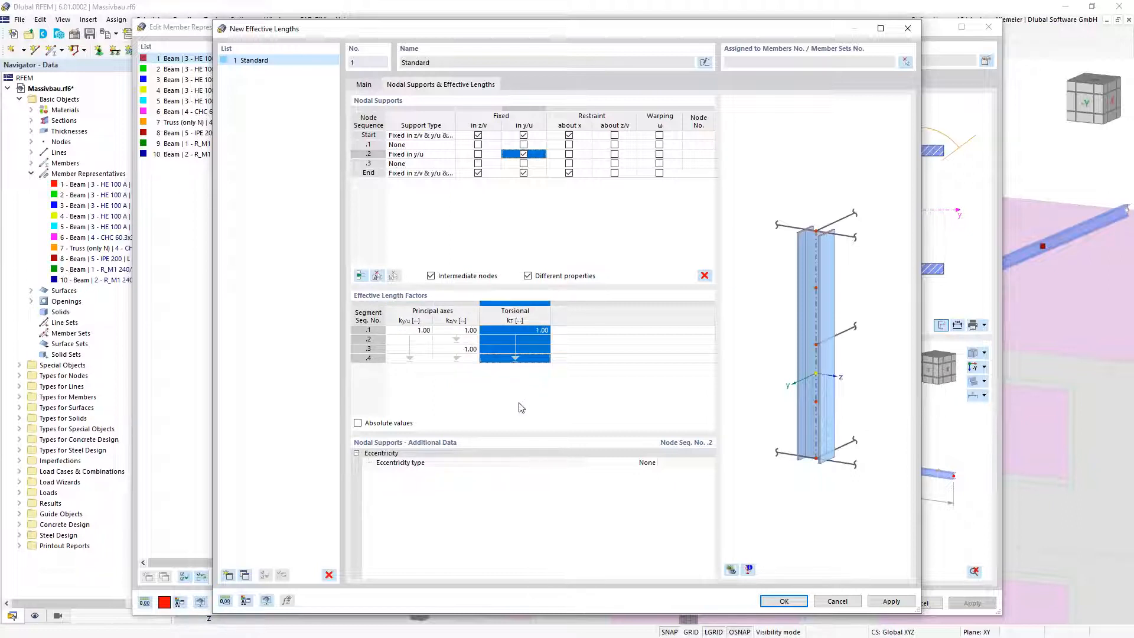
pyautogui.doubleClick(423, 329)
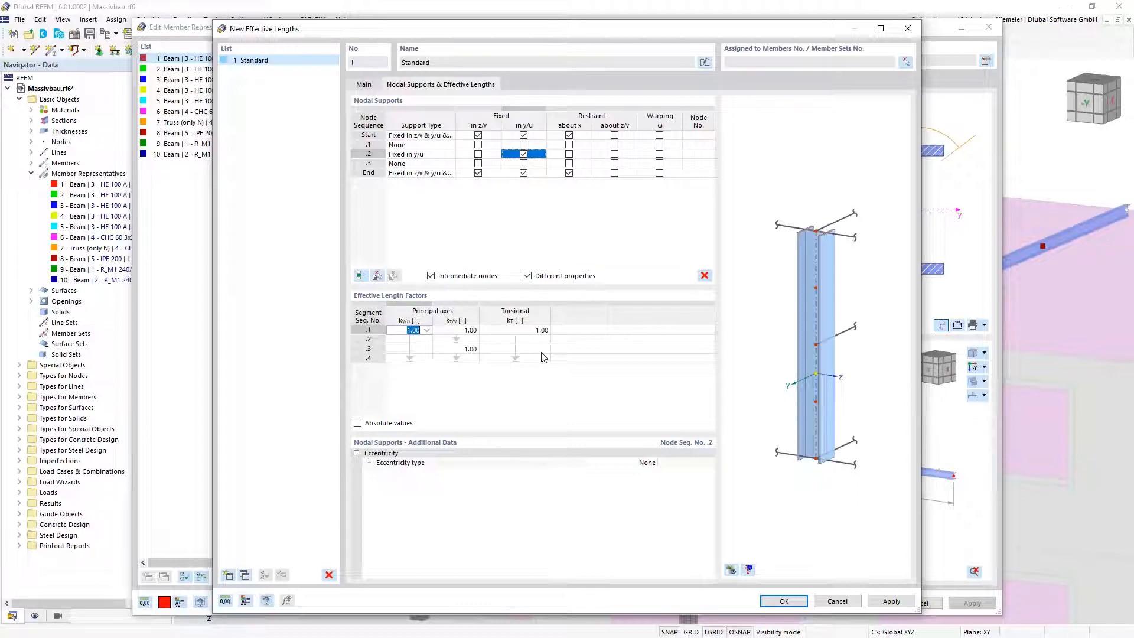
# Step: Keep the support's eccentricity type as None and confirm the effective length and the top chords' member representative
pyautogui.click(533, 155)
pyautogui.click(647, 462)
pyautogui.click(652, 462)
pyautogui.click(649, 462)
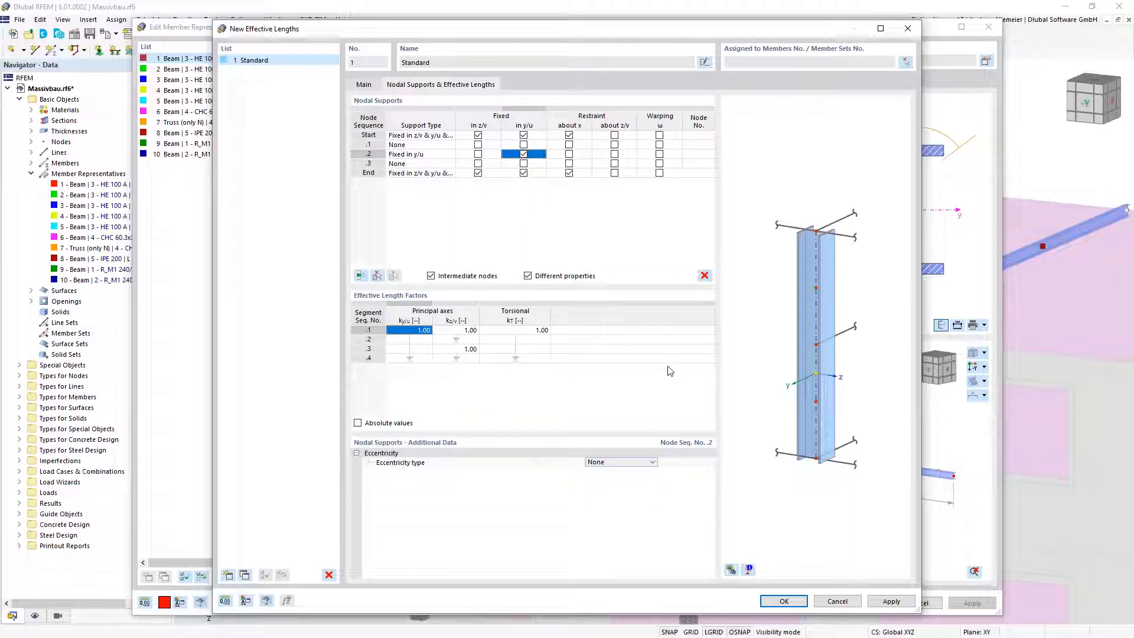
pyautogui.click(783, 600)
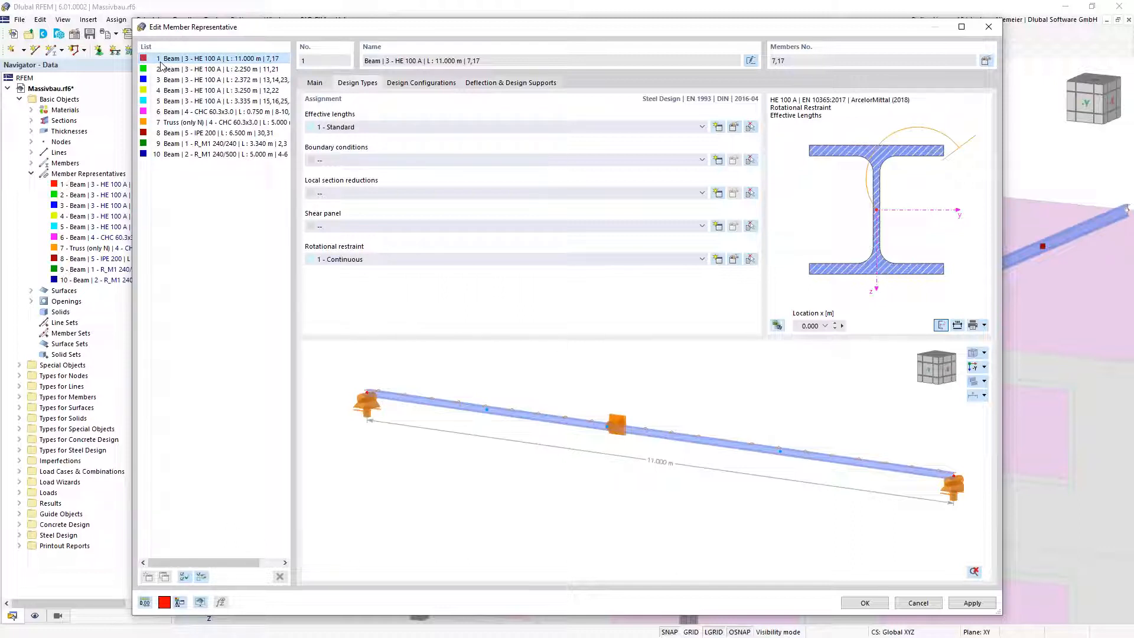
pyautogui.click(864, 603)
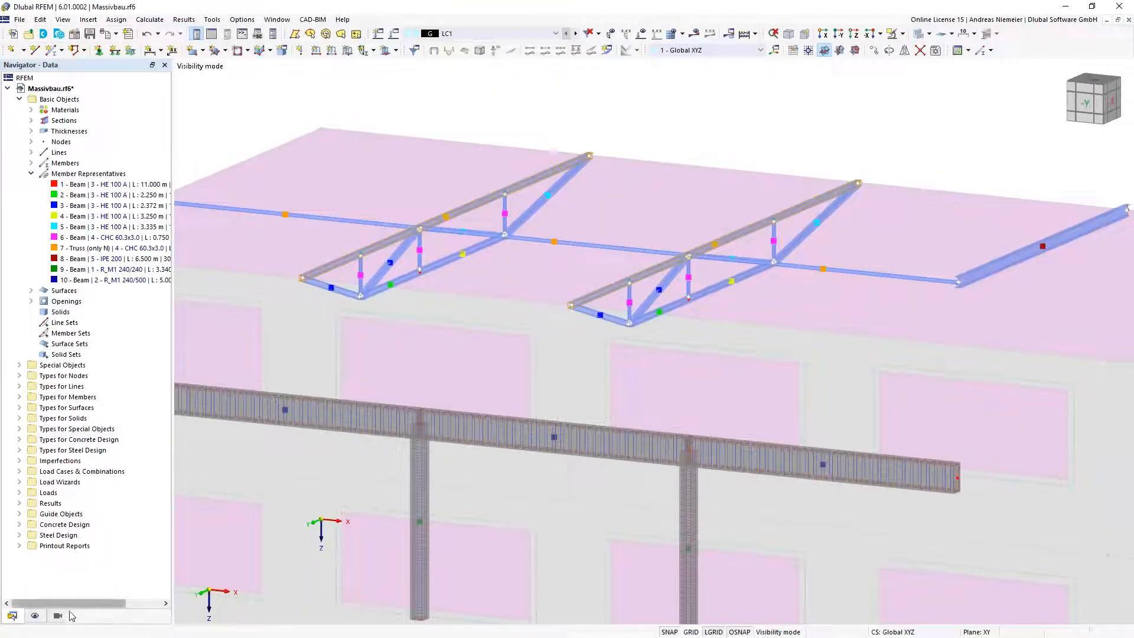
# Step: Turn on the display of types for steel design and inspect the effective length supports on both trusses' top chords
pyautogui.click(34, 615)
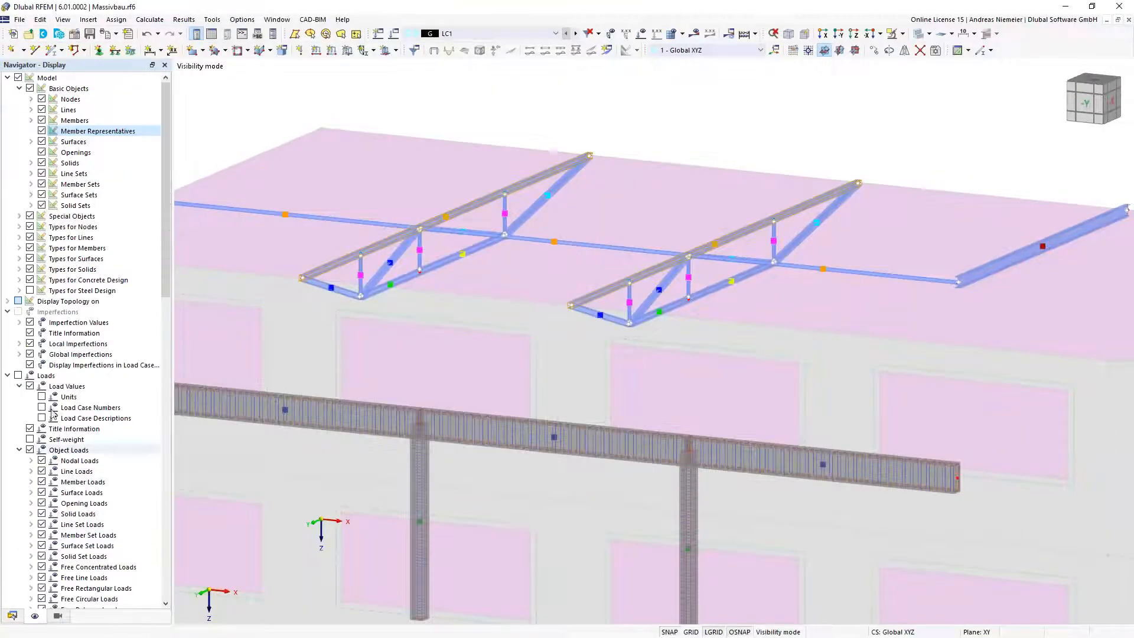
pyautogui.click(29, 290)
pyautogui.moveTo(758, 112); pyautogui.dragTo(523, 244, button='middle')
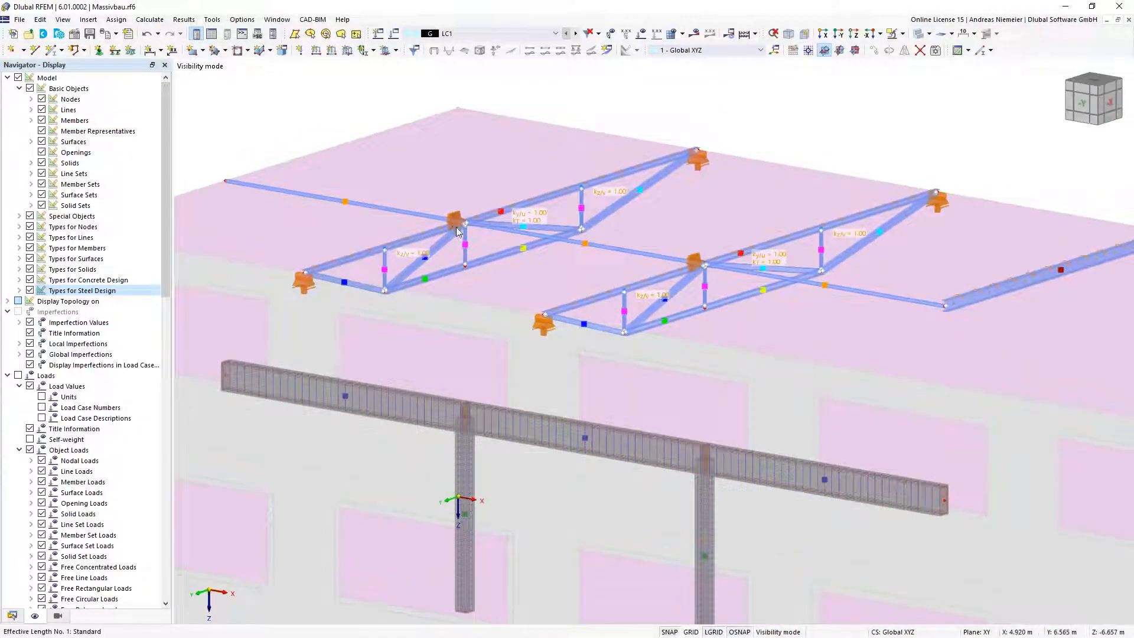
pyautogui.moveTo(448, 216)
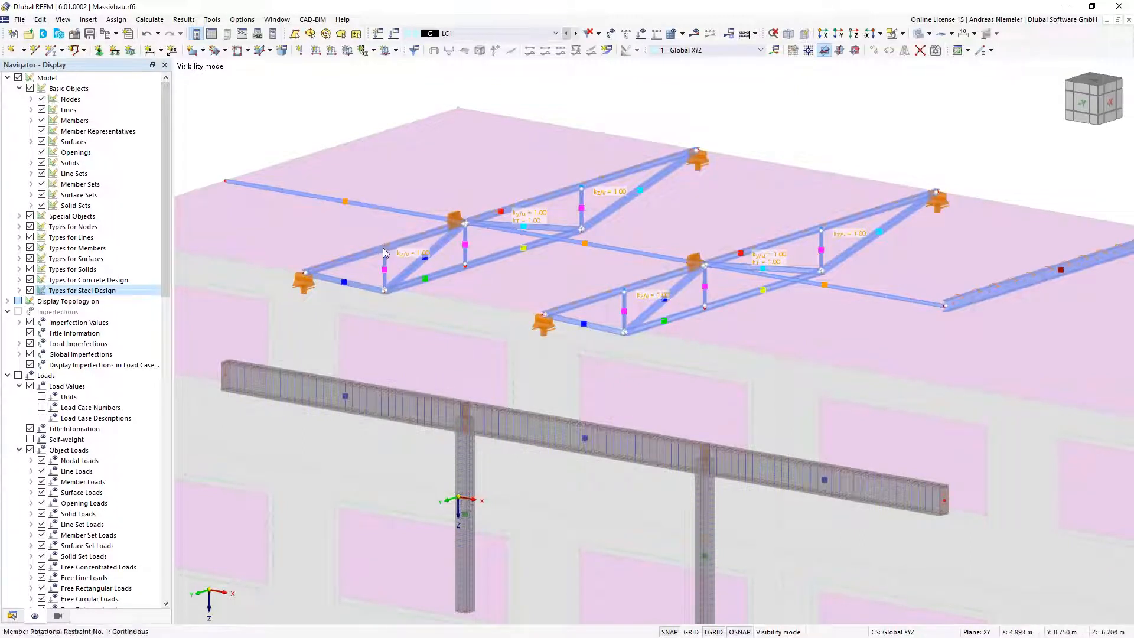
# Step: Edit effective length 1 - Standard to also fix intermediate node .1 in y/u, and confirm
pyautogui.click(12, 615)
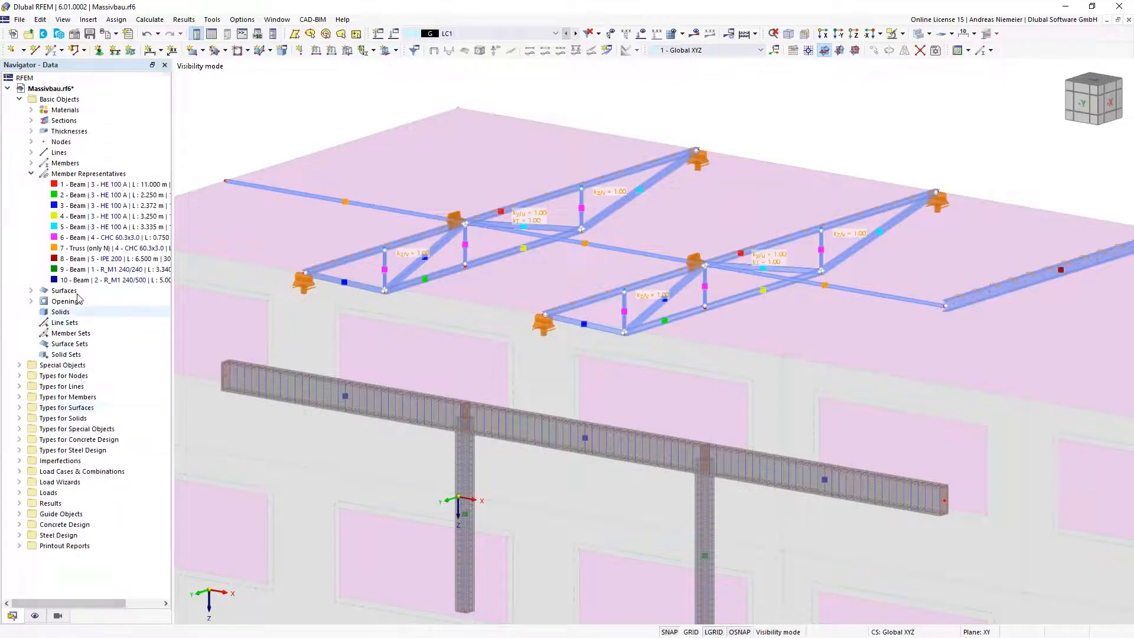
pyautogui.click(20, 450)
pyautogui.click(31, 460)
pyautogui.click(75, 472)
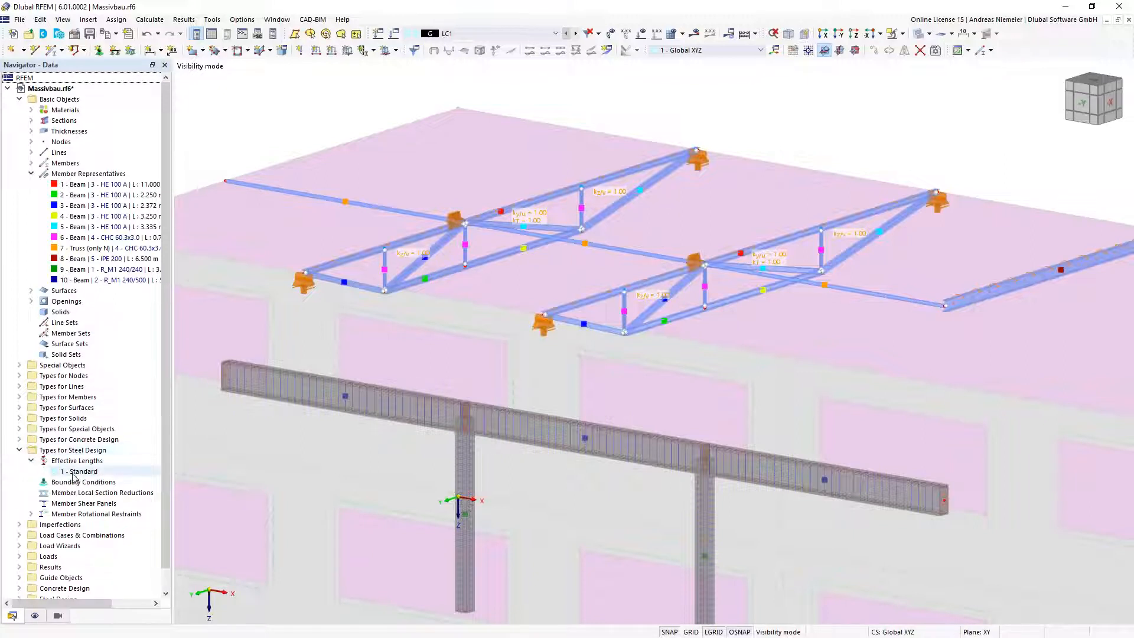
pyautogui.doubleClick(75, 472)
pyautogui.click(448, 84)
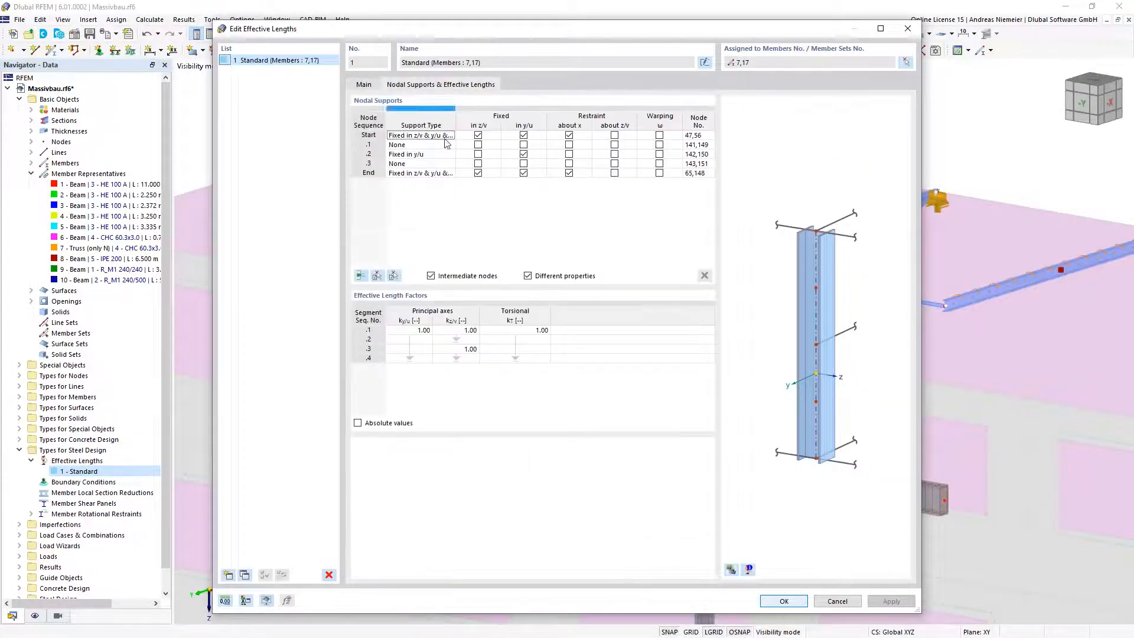
pyautogui.click(523, 145)
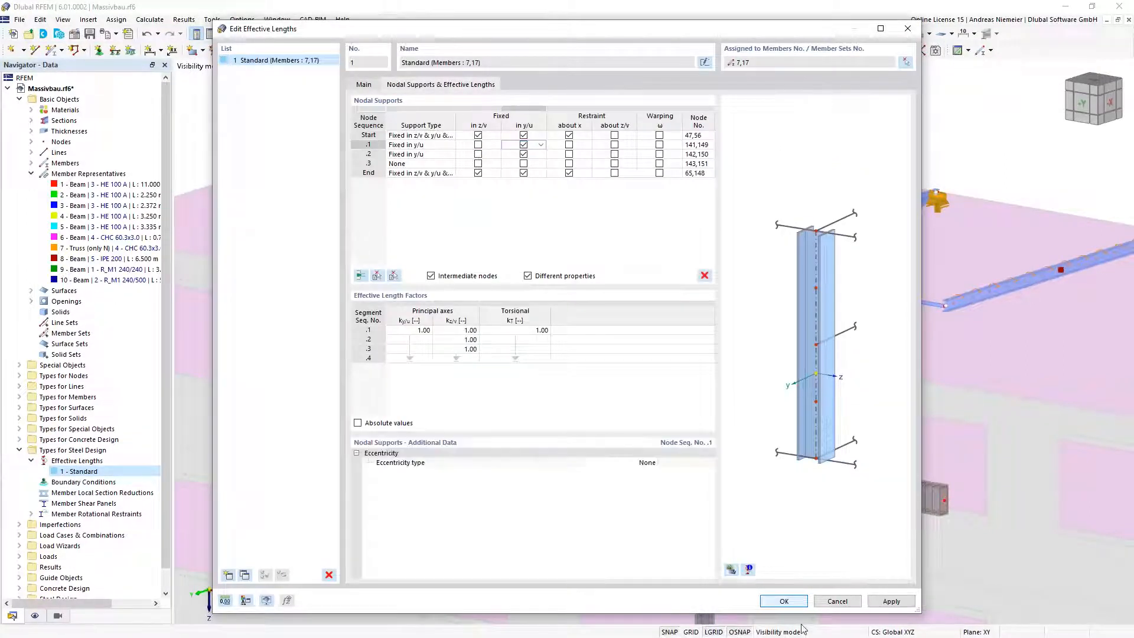
pyautogui.click(794, 604)
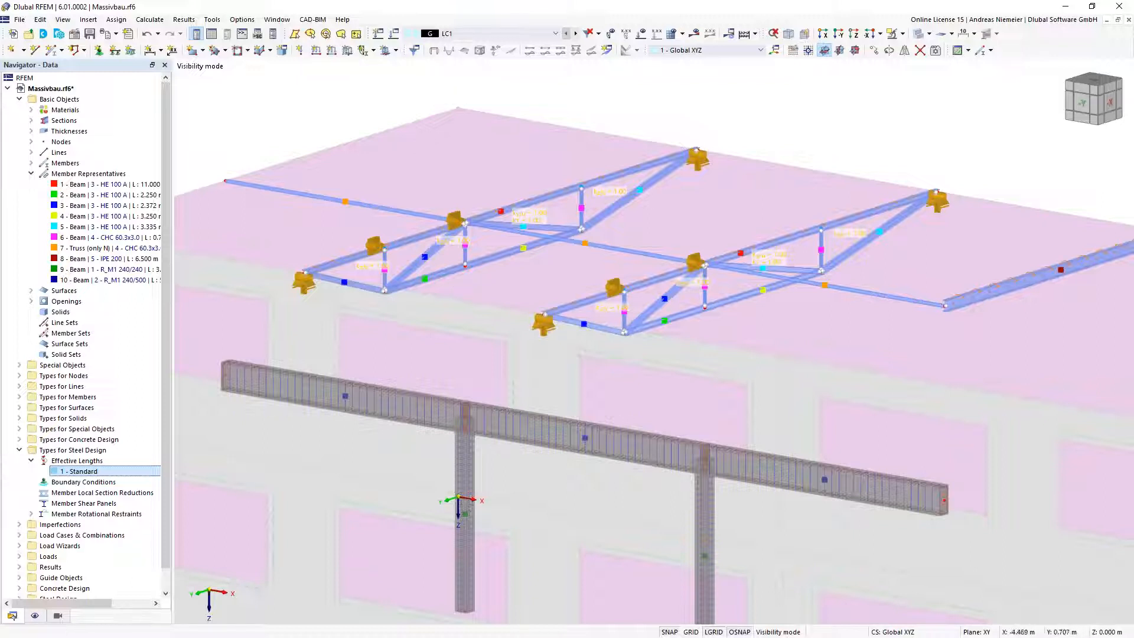
# Step: Remove the y/u fixing at intermediate node .1 from the Standard effective length
pyautogui.doubleClick(93, 473)
pyautogui.click(481, 86)
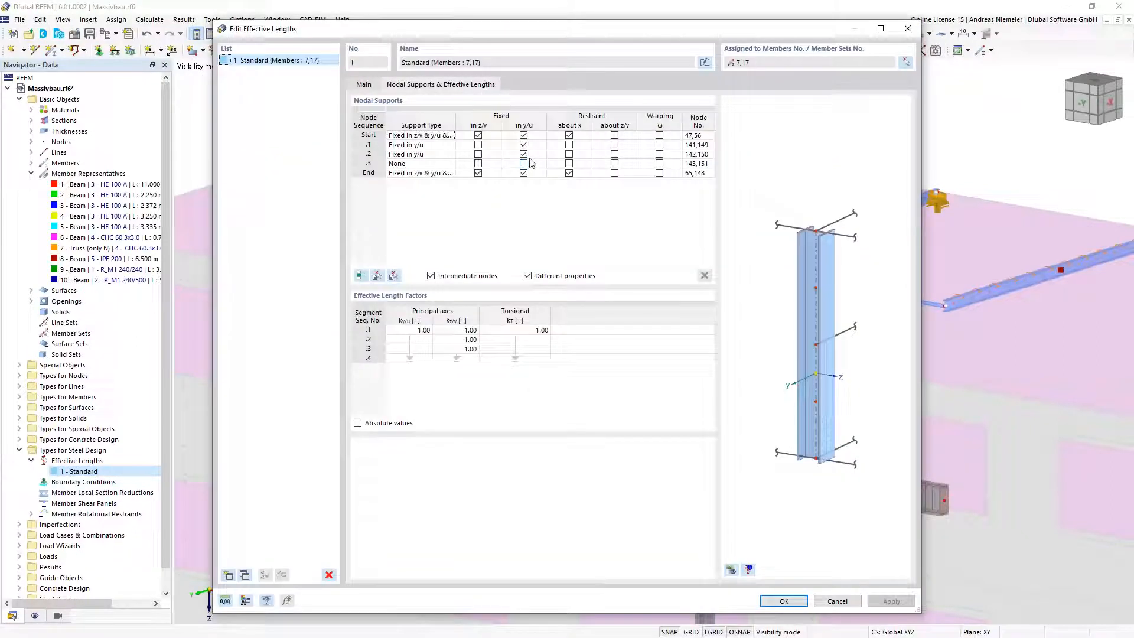
pyautogui.click(523, 146)
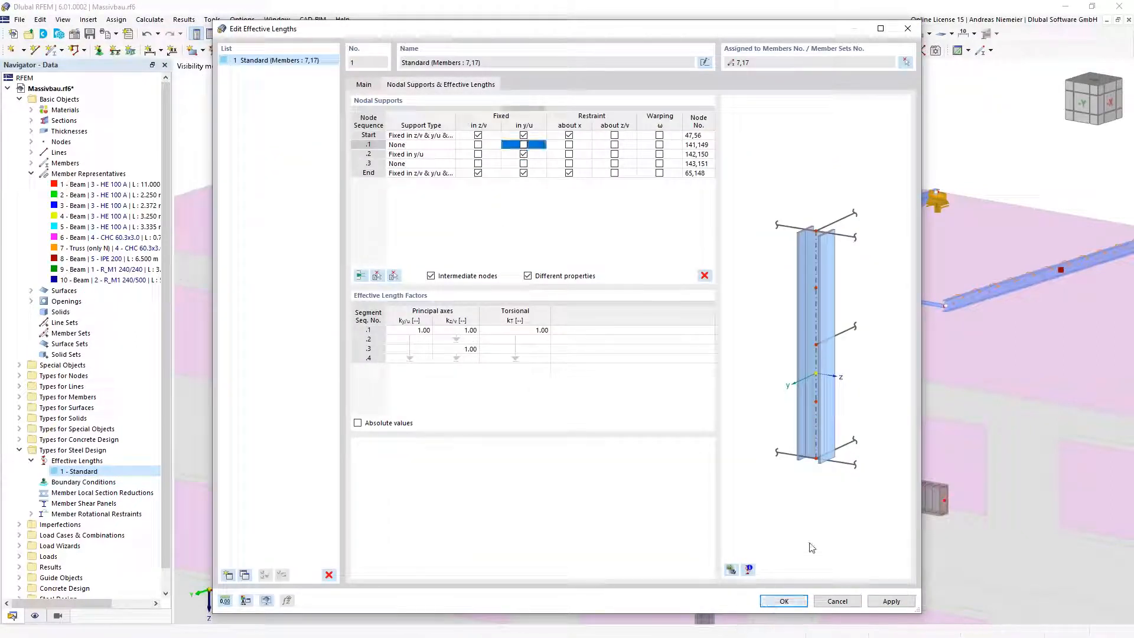
pyautogui.press('Return')
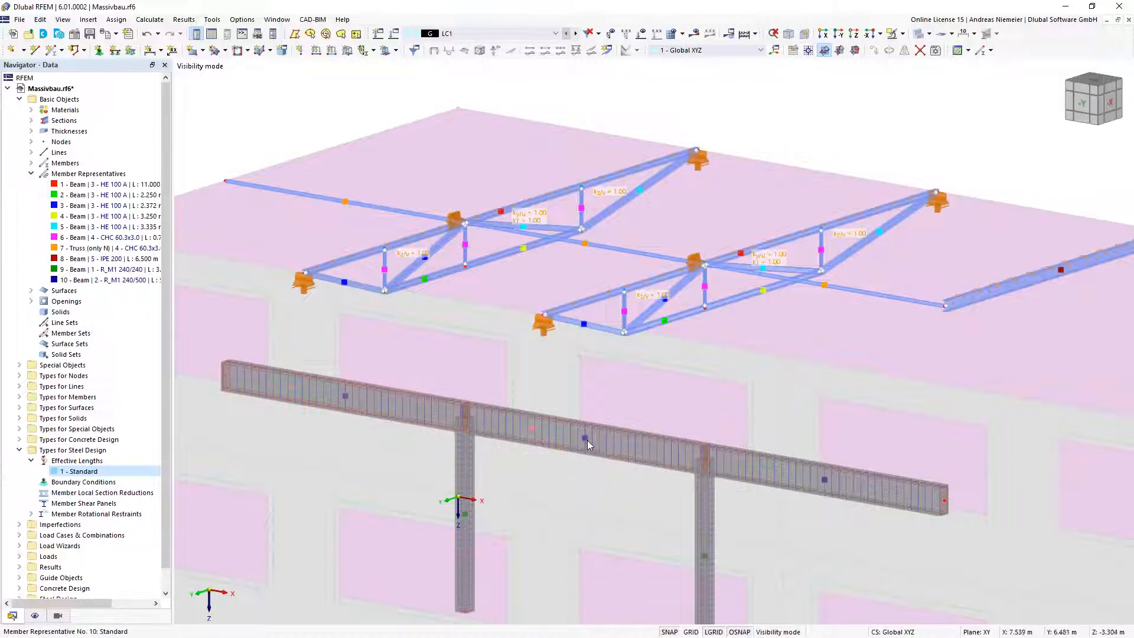
# Step: Set the longitudinal reinforcement of the 240/500 concrete beams' member representative to 4 bars per side with 20 mm diameter
pyautogui.doubleClick(559, 555)
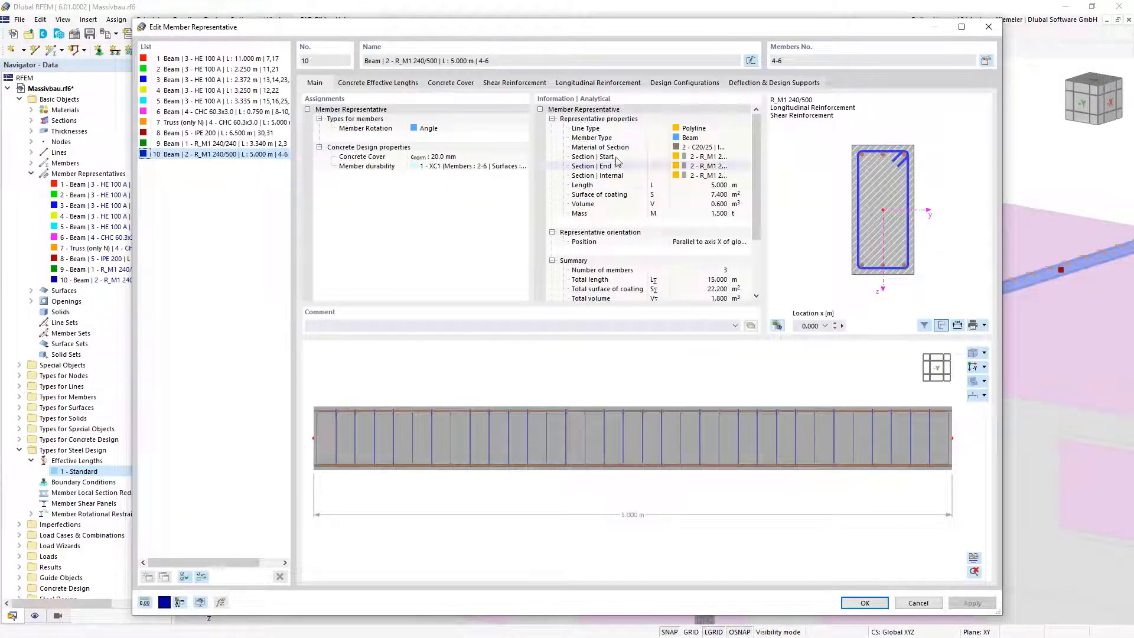
pyautogui.click(620, 85)
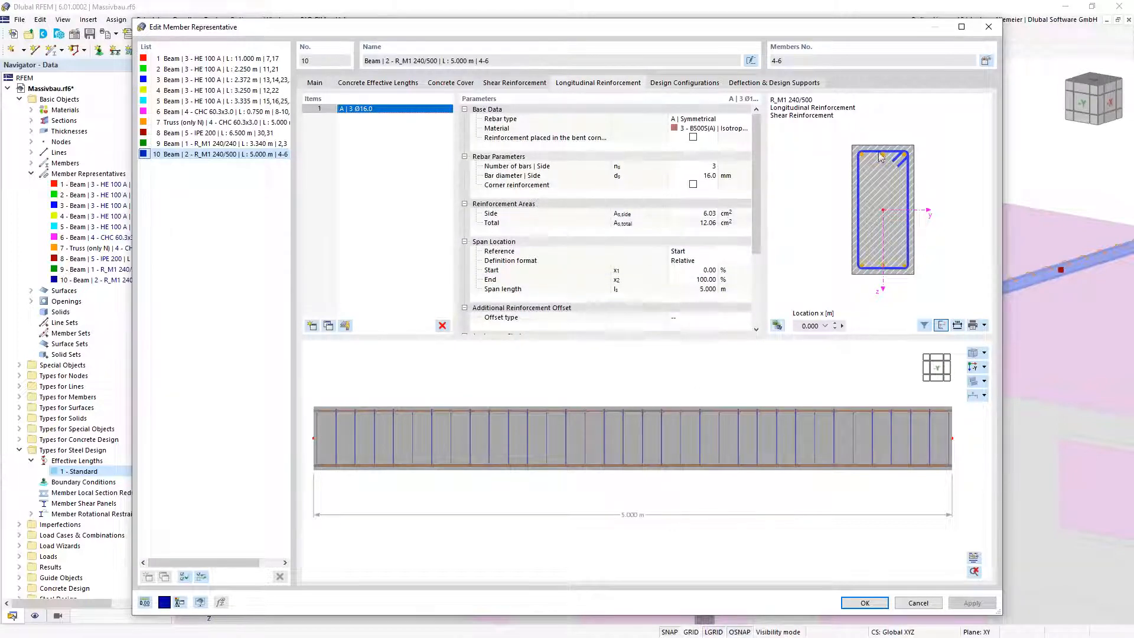
pyautogui.click(712, 165)
pyautogui.write('4')
pyautogui.click(717, 176)
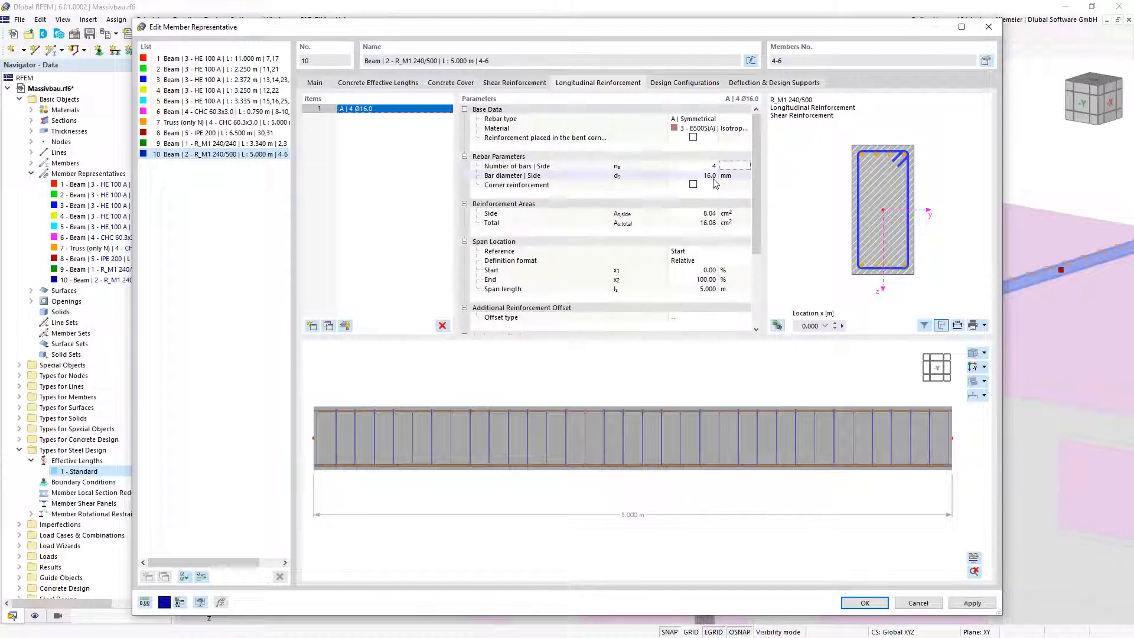
pyautogui.write('20')
pyautogui.click(735, 185)
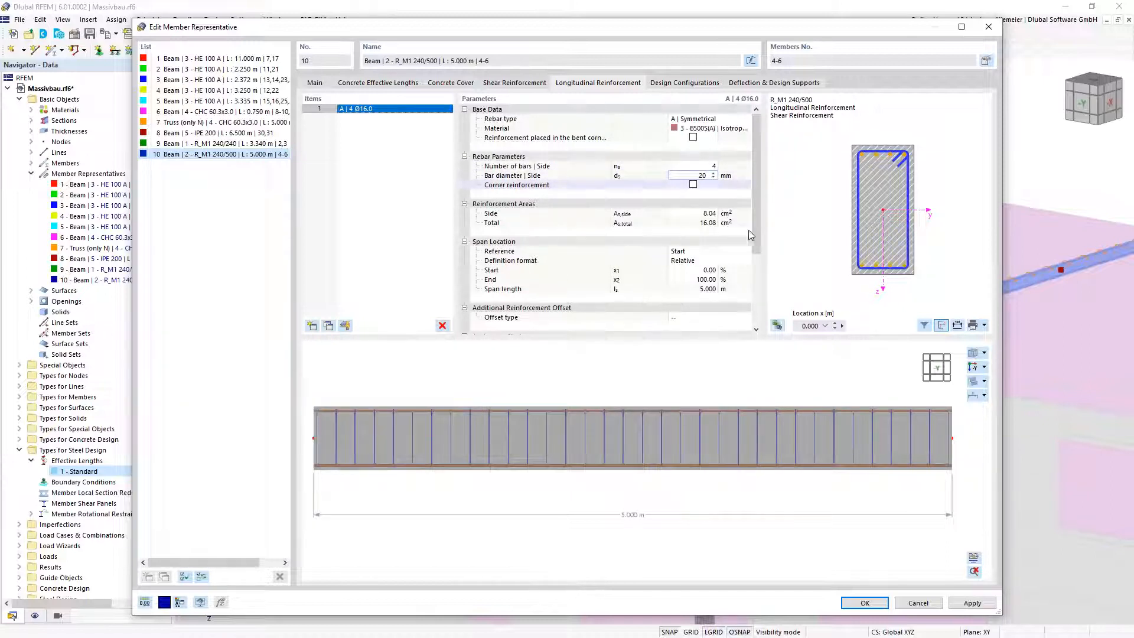
pyautogui.click(862, 605)
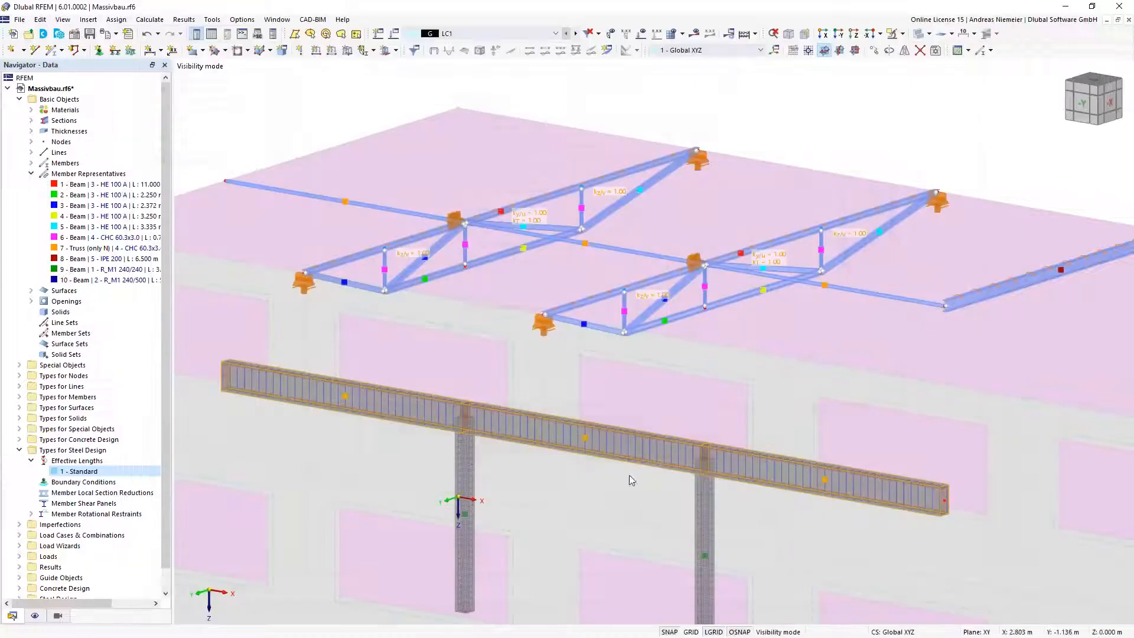
# Step: Inspect the longitudinal reinforcement along the concrete beam's spans in the model
pyautogui.scroll(3, 696, 447)
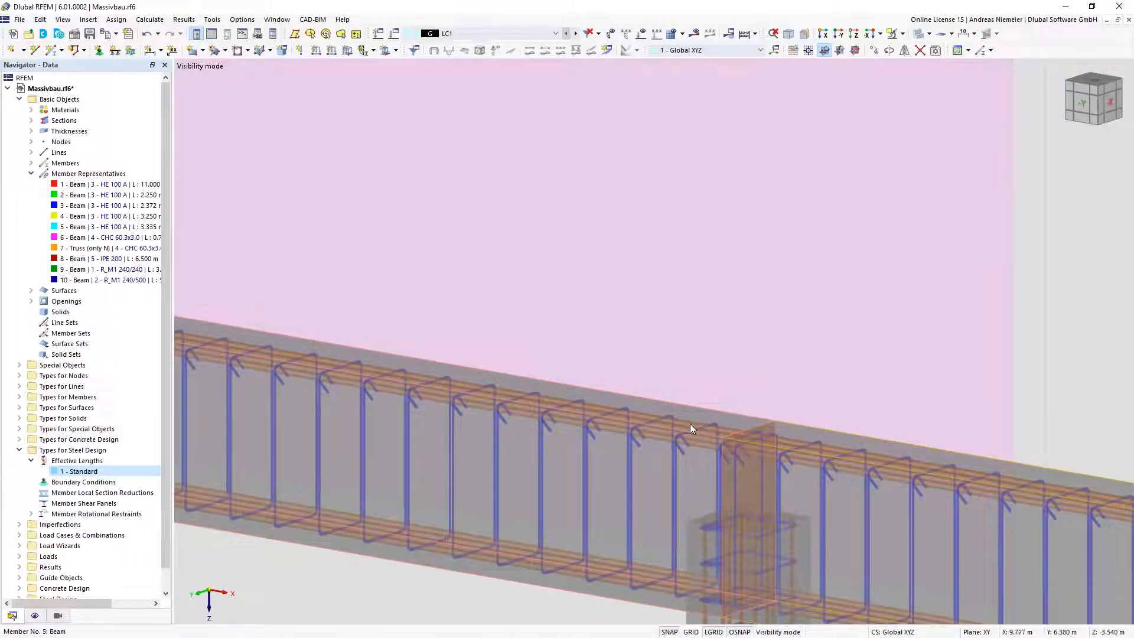
pyautogui.scroll(-2, 689, 423)
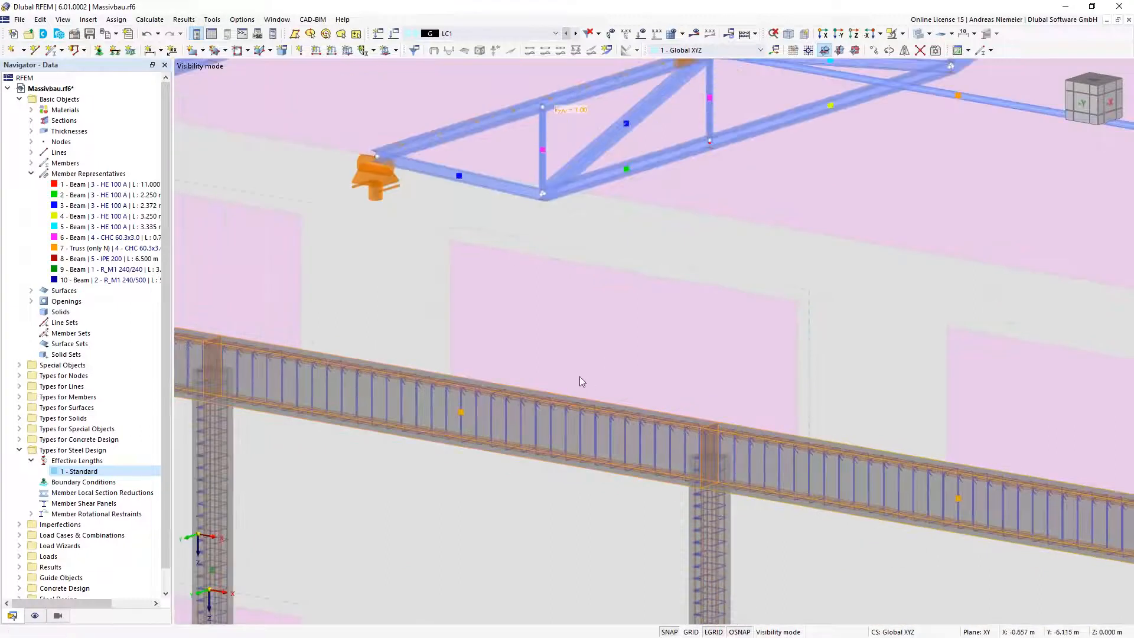
pyautogui.scroll(-2, 531, 375)
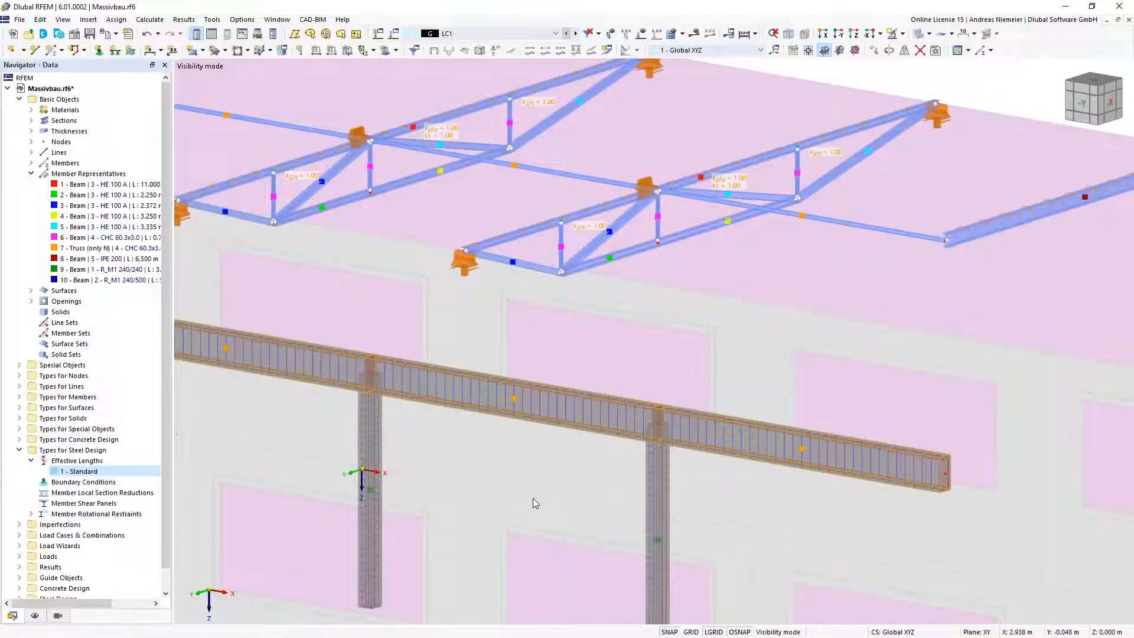
pyautogui.scroll(-3, 525, 322)
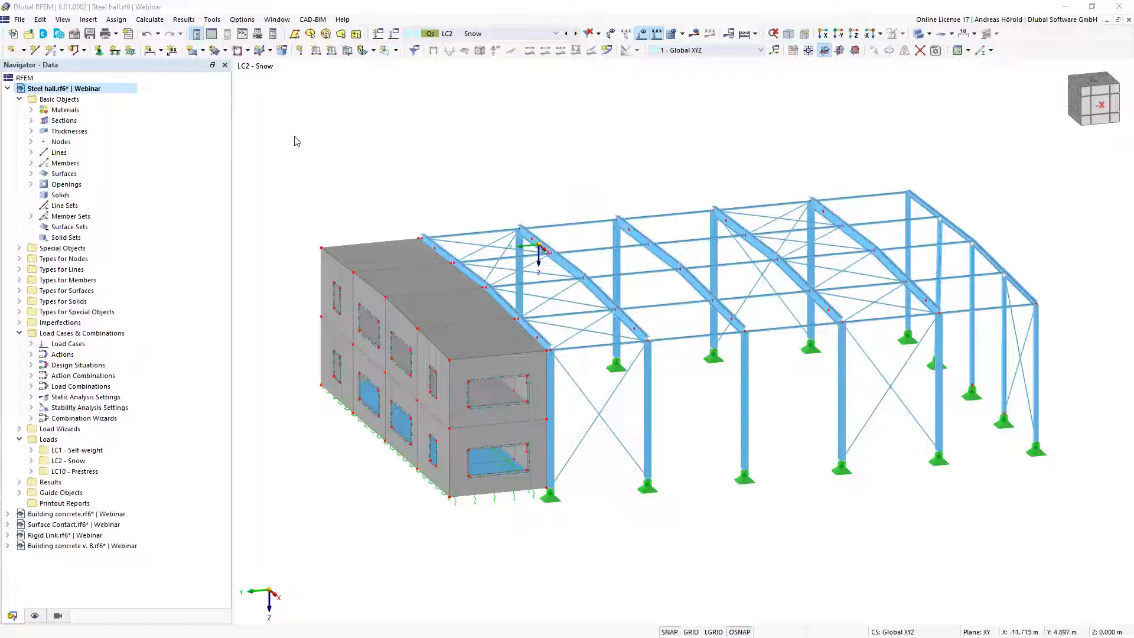
# Step: Create a new snow load with the Snow Load Wizard for the steel hall, using the Duopitch roof type
pyautogui.click(89, 19)
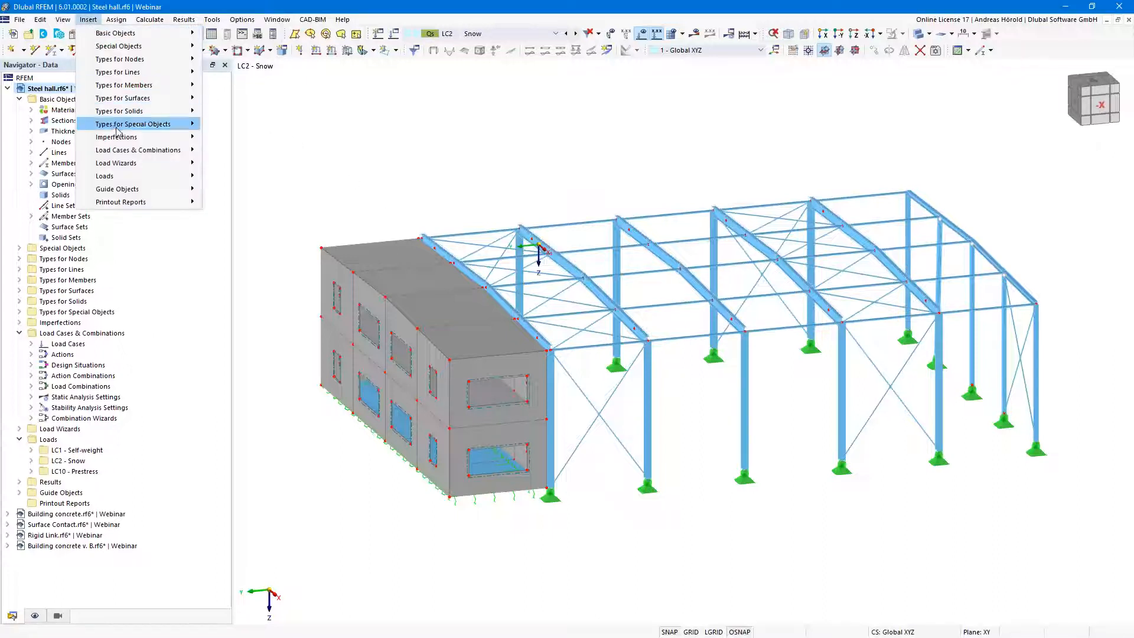
pyautogui.moveTo(117, 126)
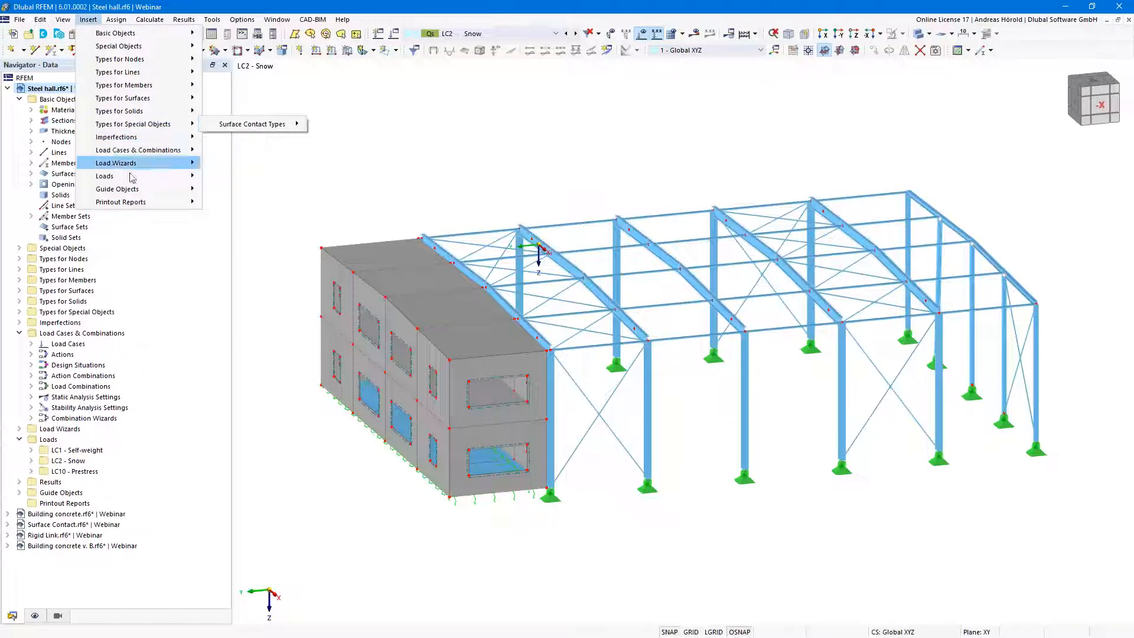
pyautogui.moveTo(140, 166)
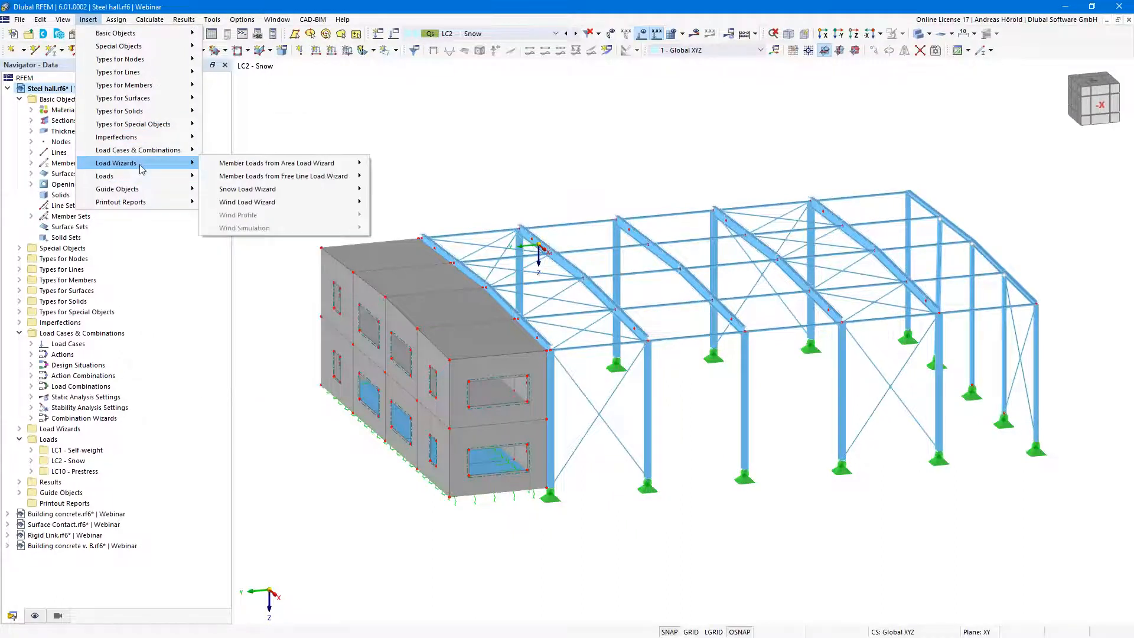
pyautogui.moveTo(304, 196)
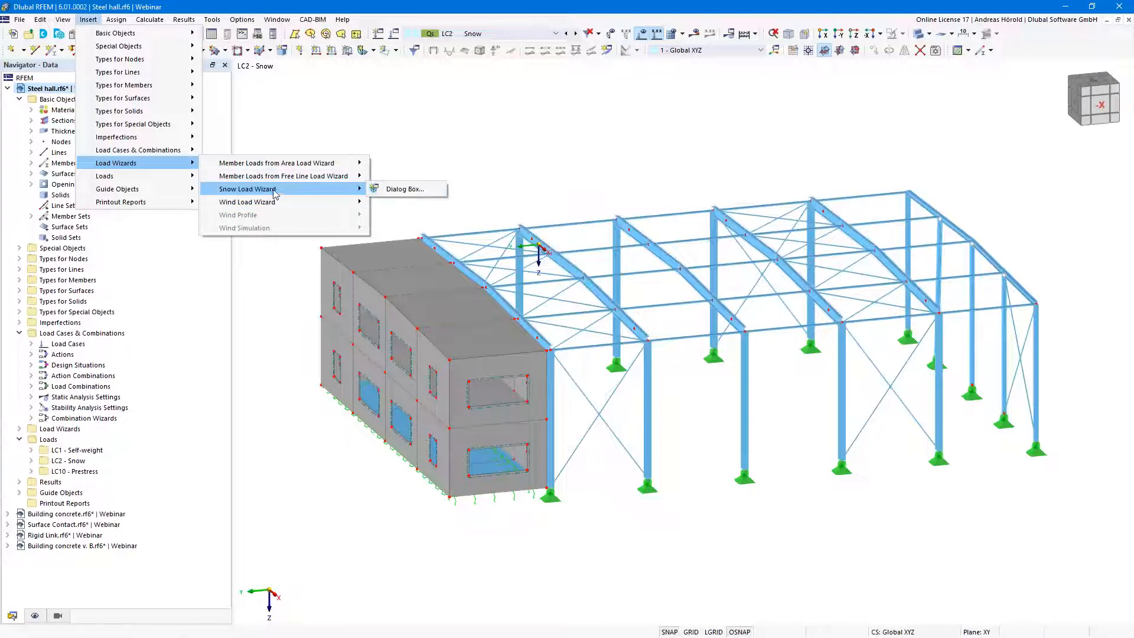
pyautogui.click(405, 189)
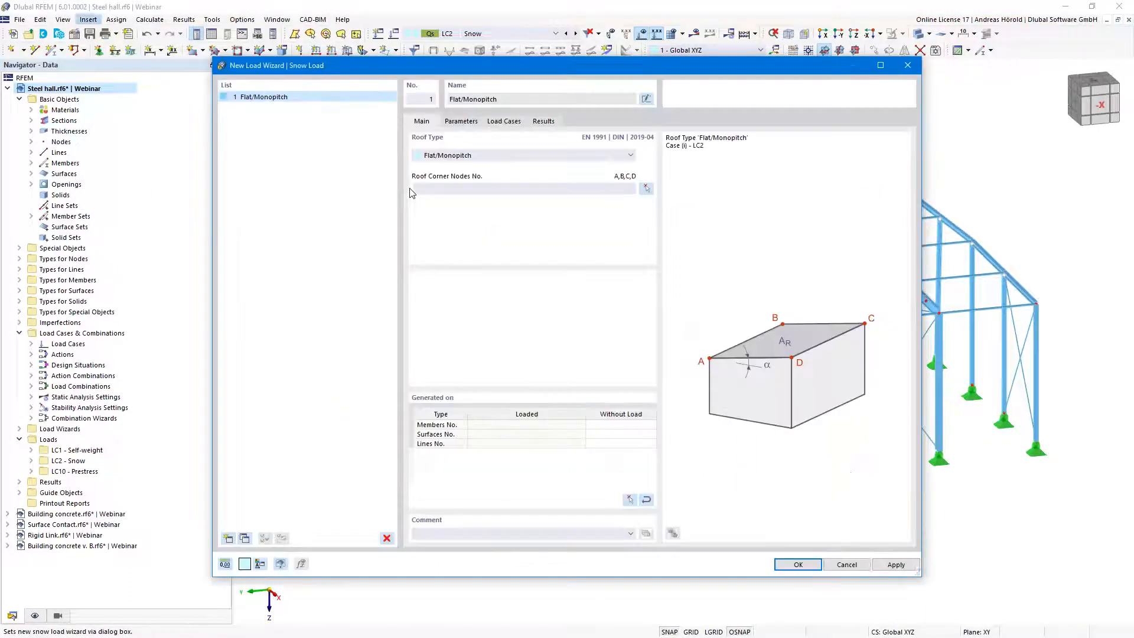
pyautogui.click(529, 156)
pyautogui.click(509, 177)
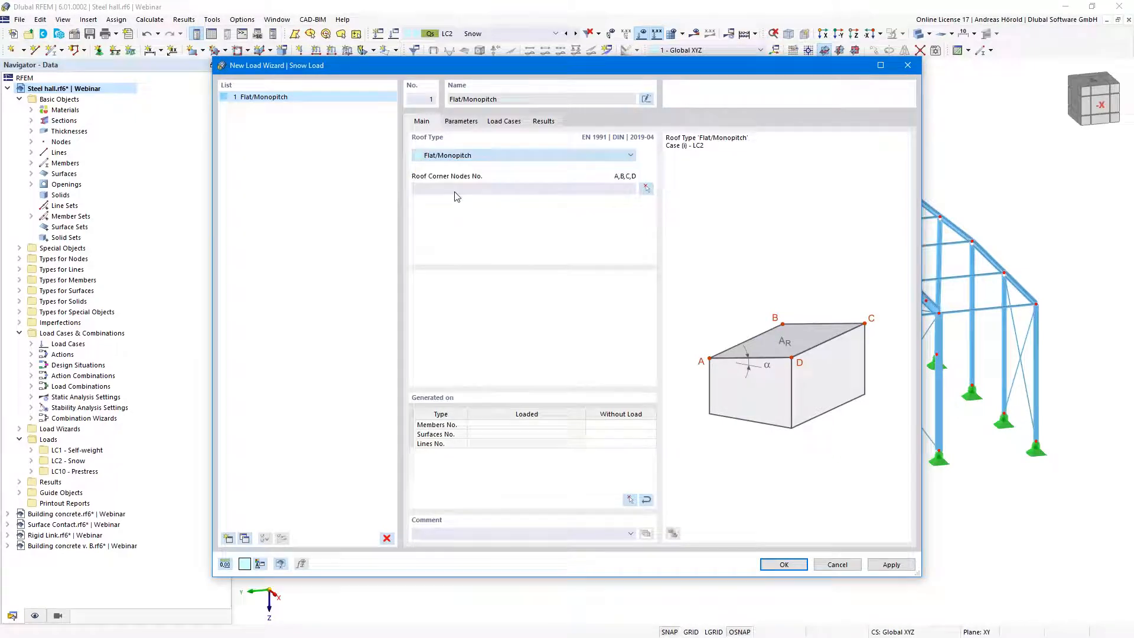
pyautogui.press('Down')
# Step: Assign the hall's six roof corner nodes 74, 66-68, 76 and 75, keeping both roof halves loaded
pyautogui.click(647, 188)
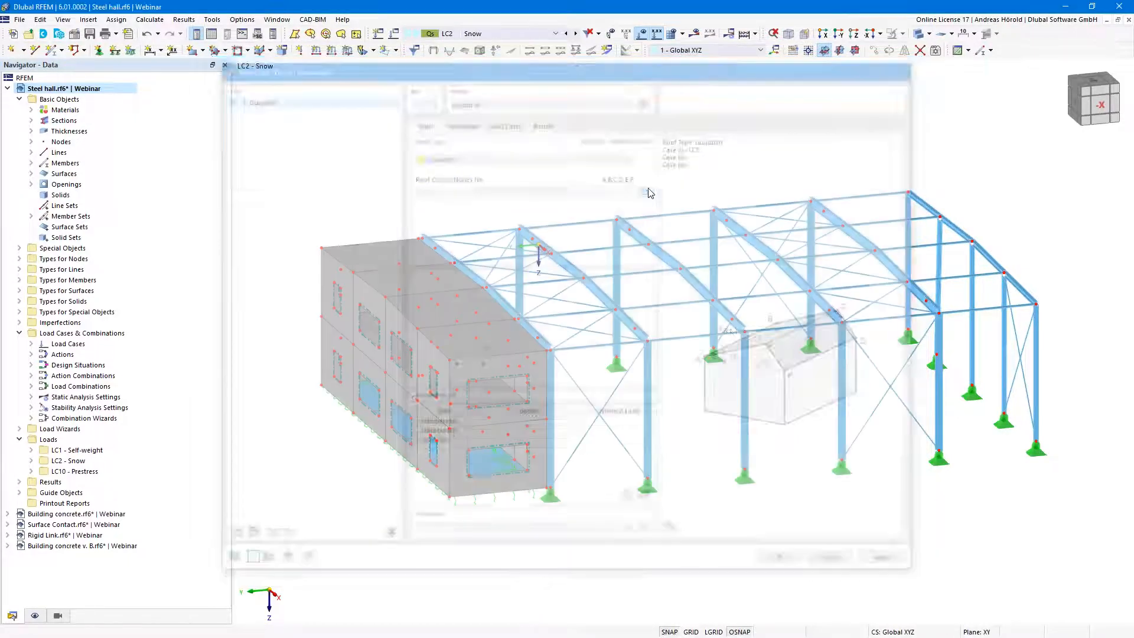
pyautogui.click(919, 199)
pyautogui.click(617, 219)
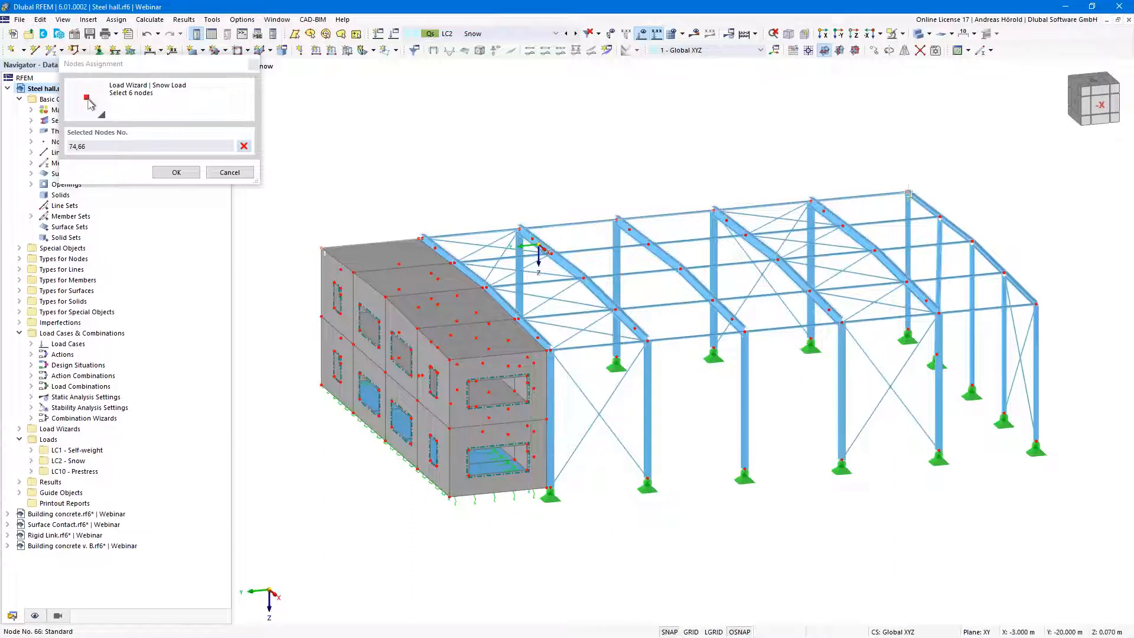
pyautogui.click(971, 243)
pyautogui.click(1033, 303)
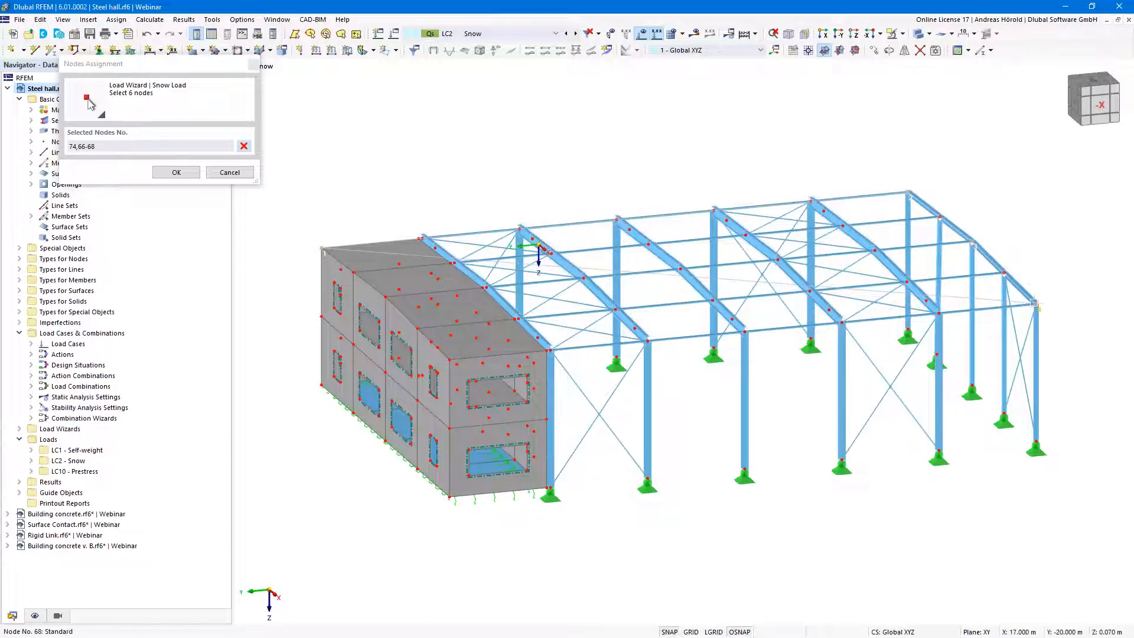
pyautogui.click(450, 362)
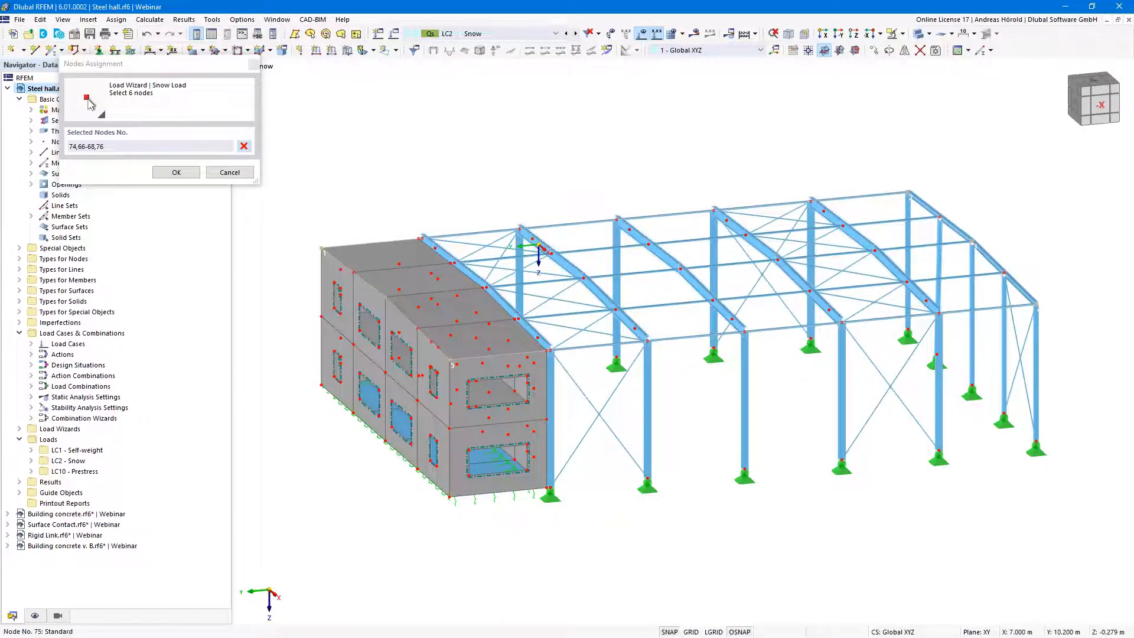
pyautogui.click(539, 246)
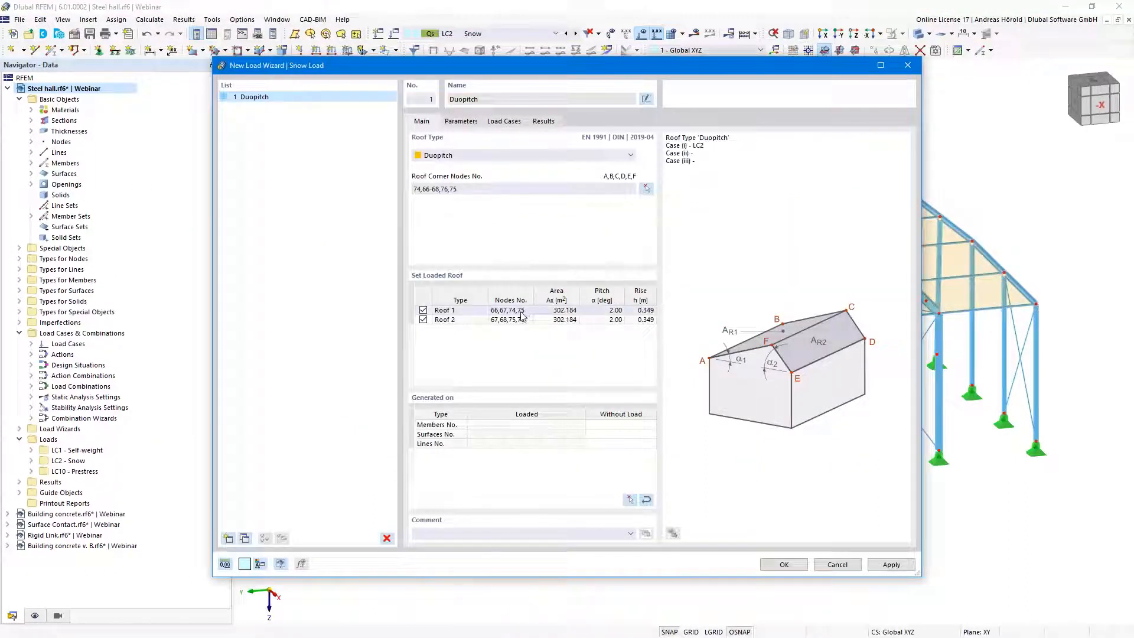
pyautogui.click(423, 320)
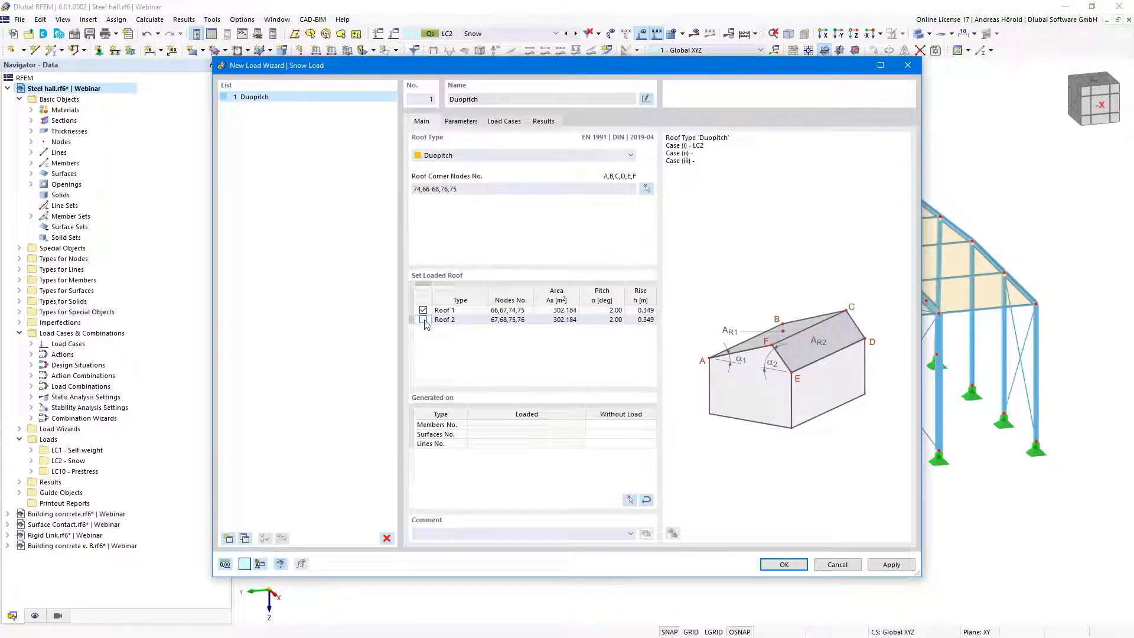
pyautogui.click(423, 320)
# Step: Start choosing members without snow load graphically and limit the visible members to the Truss (only N) and Tension types
pyautogui.click(623, 425)
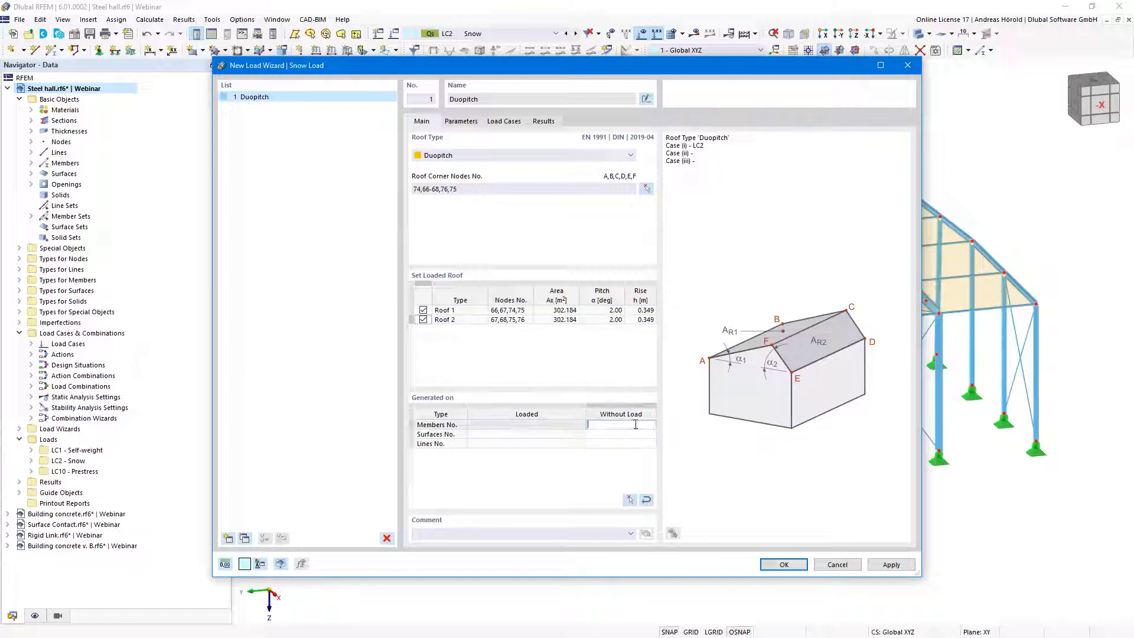
pyautogui.click(630, 500)
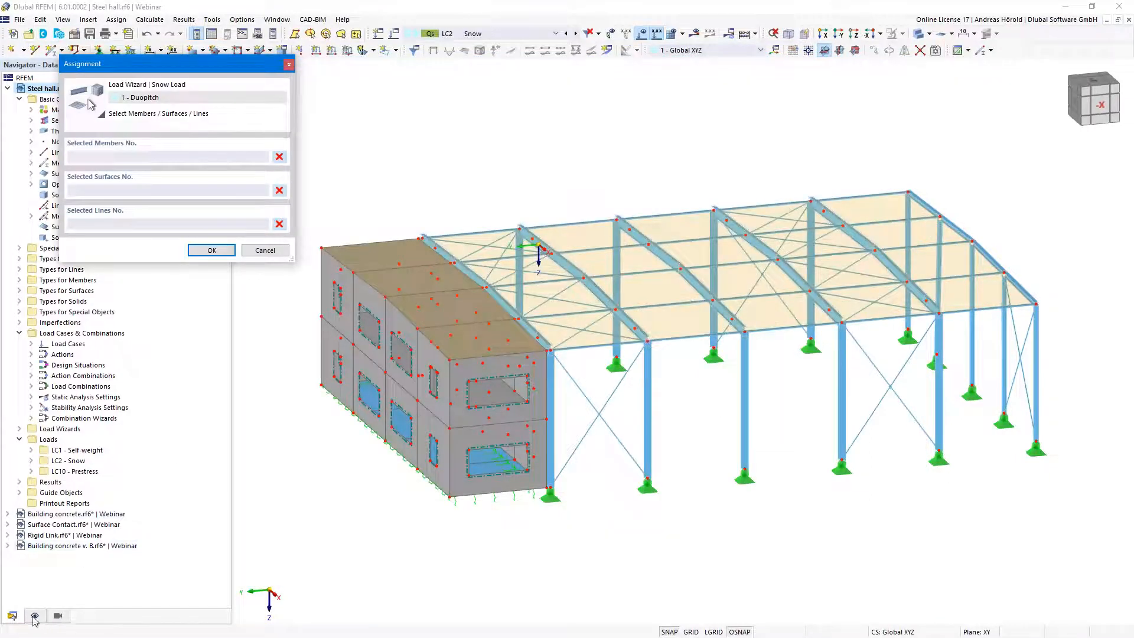
pyautogui.click(58, 616)
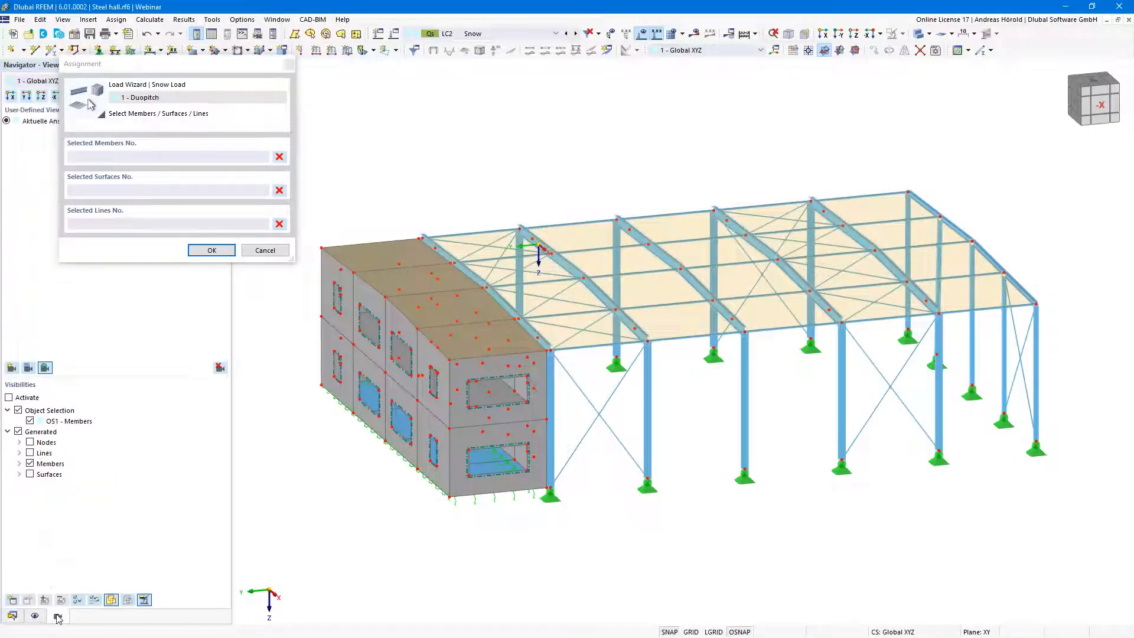
pyautogui.click(19, 464)
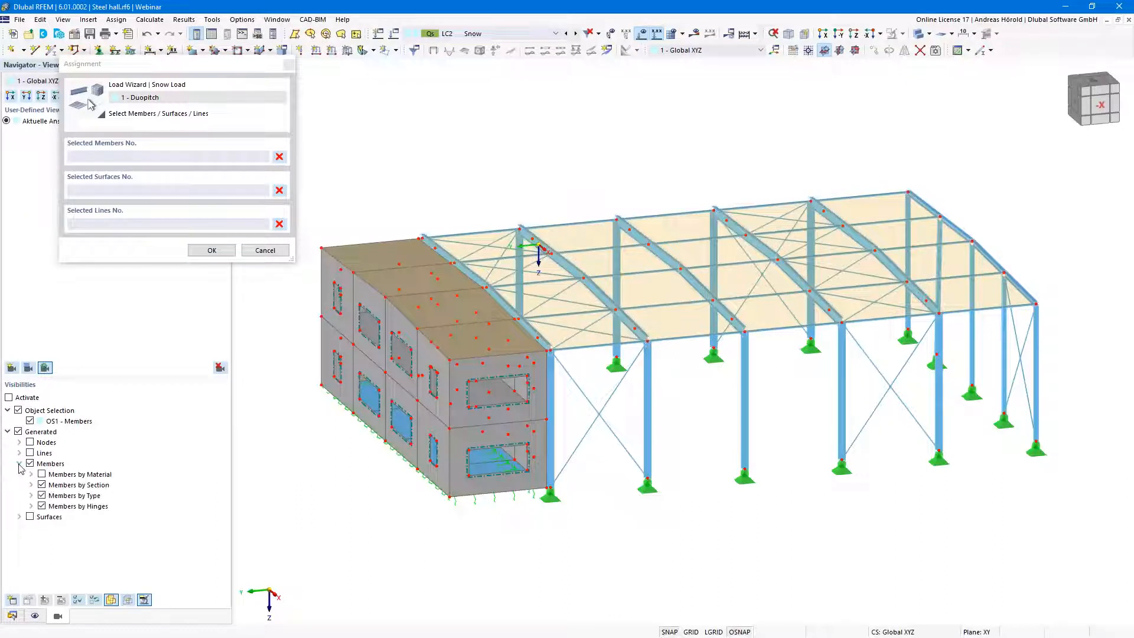
pyautogui.click(32, 497)
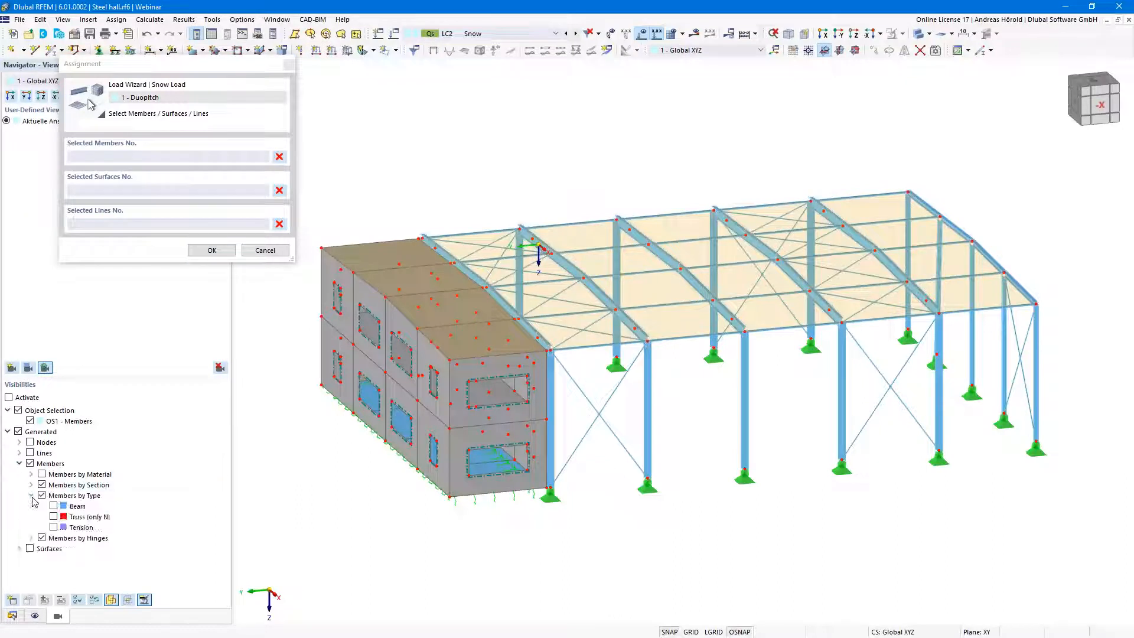
pyautogui.click(54, 517)
pyautogui.click(54, 526)
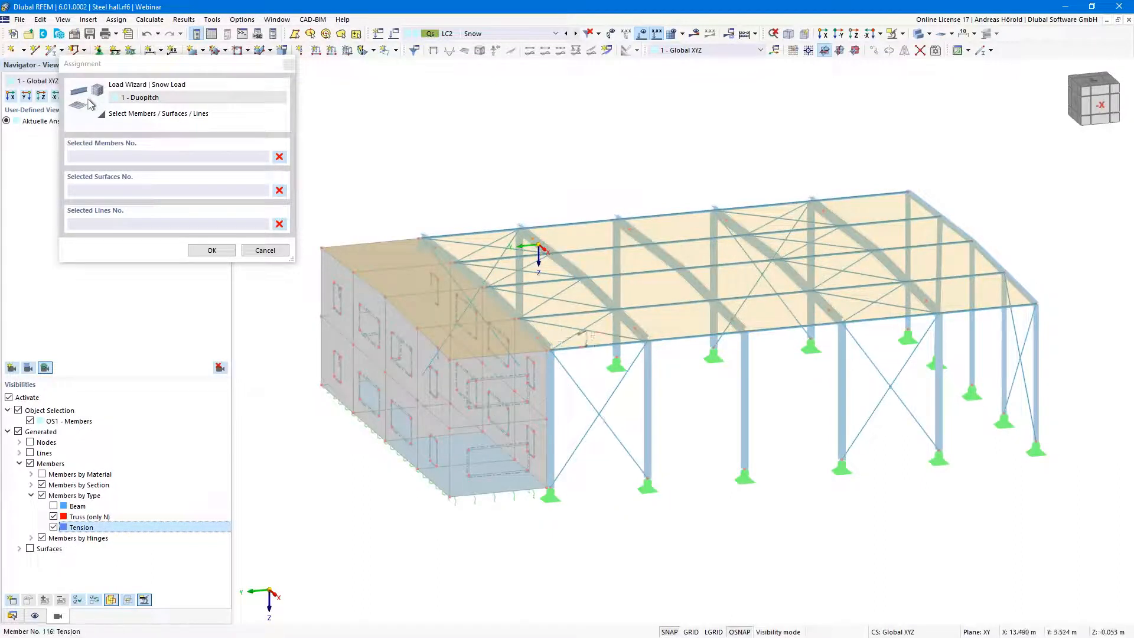
# Step: Exclude the truss and tension members in the roof plane, members 59-63, 65-69, 71-75, 77-81, 83-87 and 101-116, from the snow load
pyautogui.scroll(3, 732, 405)
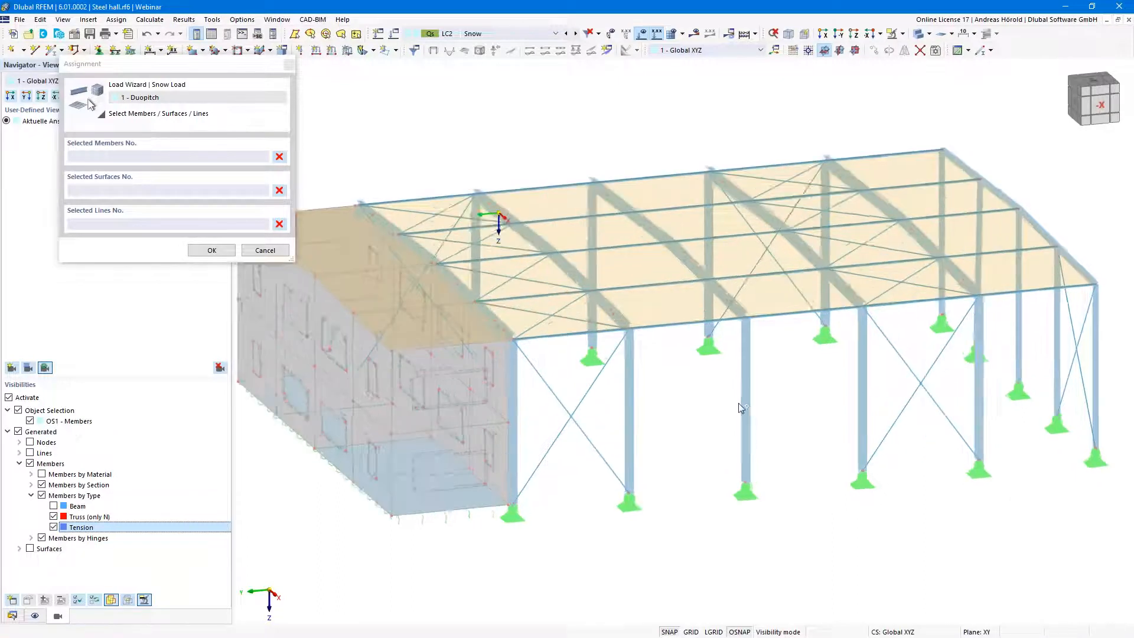
pyautogui.keyDown('ctrl'); pyautogui.moveTo(723, 401); pyautogui.dragTo(680, 368, button='middle'); pyautogui.keyUp('ctrl')
pyautogui.scroll(1, 680, 367)
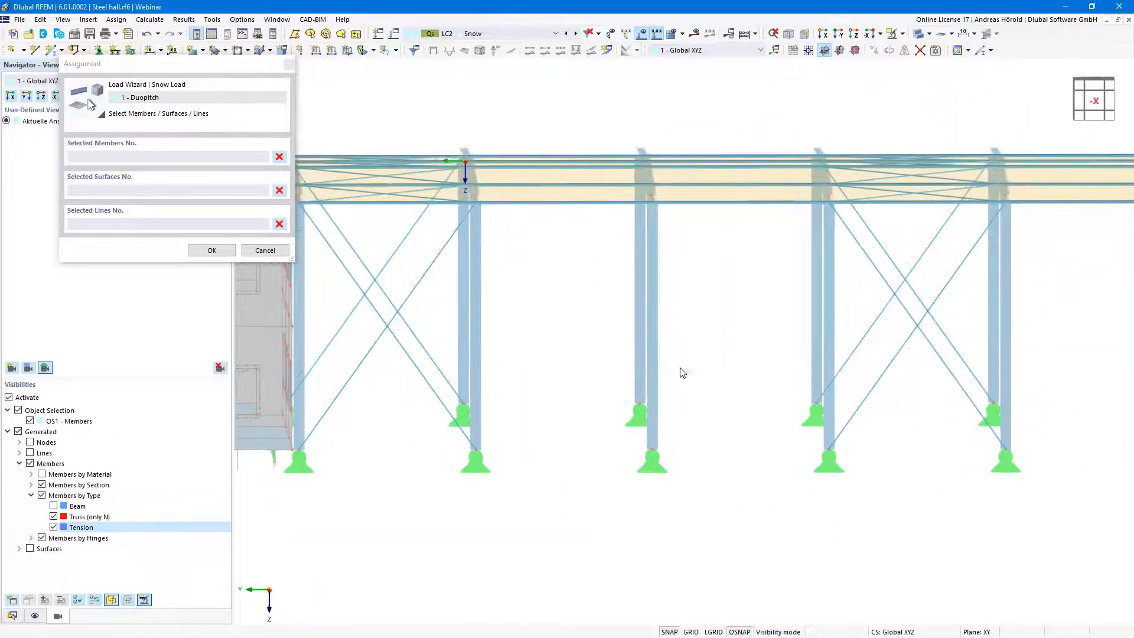
pyautogui.scroll(-2, 680, 368)
pyautogui.scroll(-1, 683, 372)
pyautogui.moveTo(378, 292); pyautogui.dragTo(1028, 203)
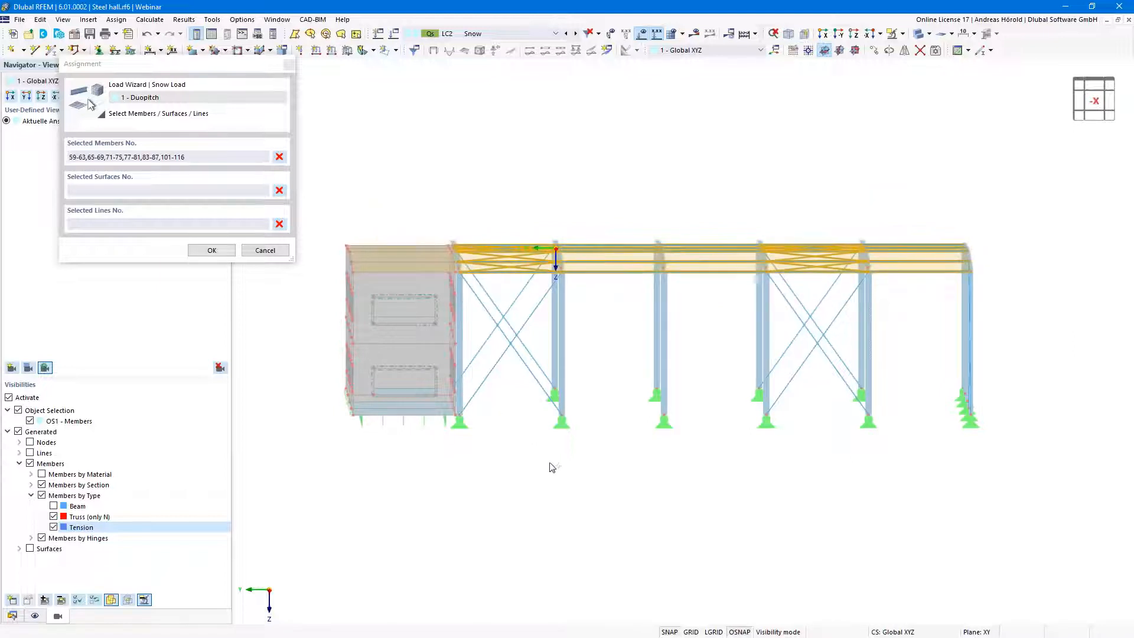
pyautogui.click(208, 249)
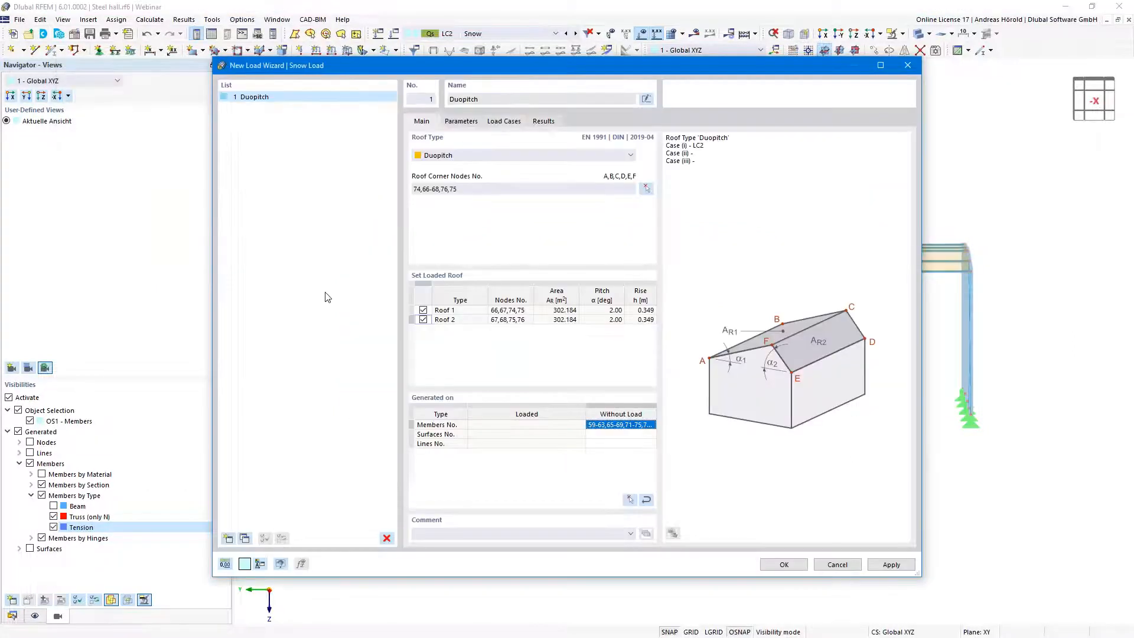
# Step: Try the manual snow load definition in the wizard's parameters and switch it back off
pyautogui.click(461, 121)
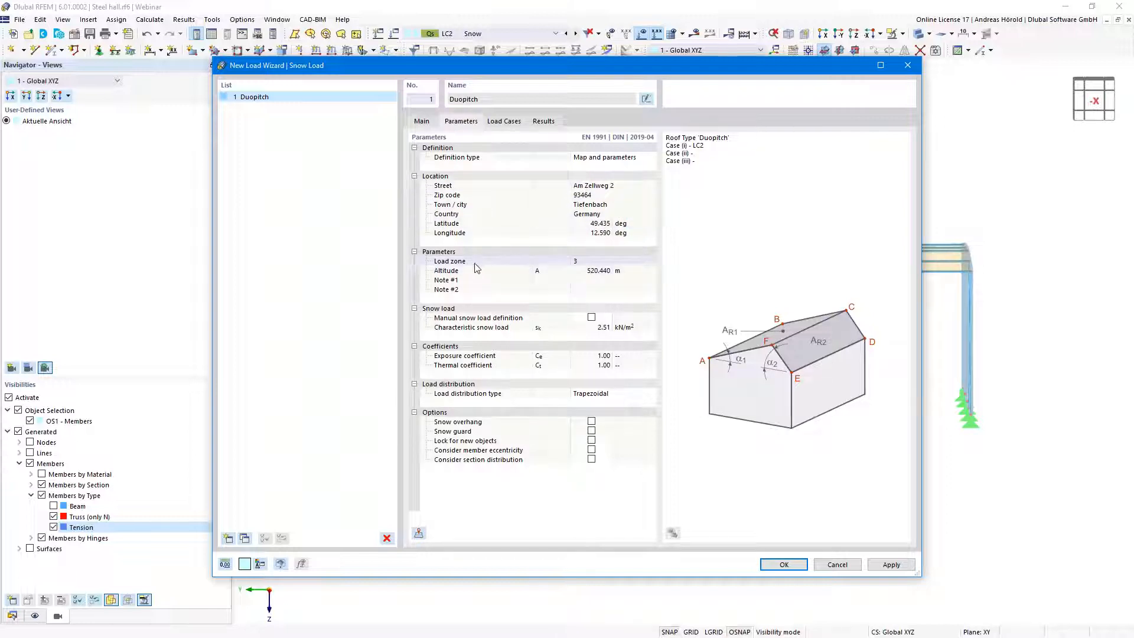
pyautogui.click(591, 317)
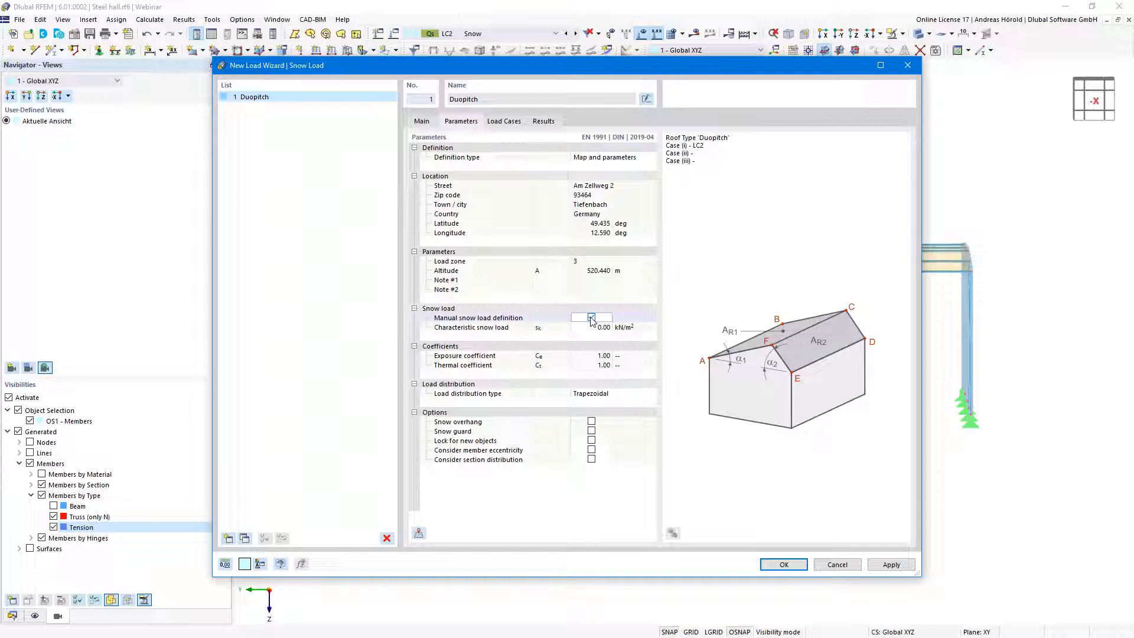
pyautogui.click(591, 317)
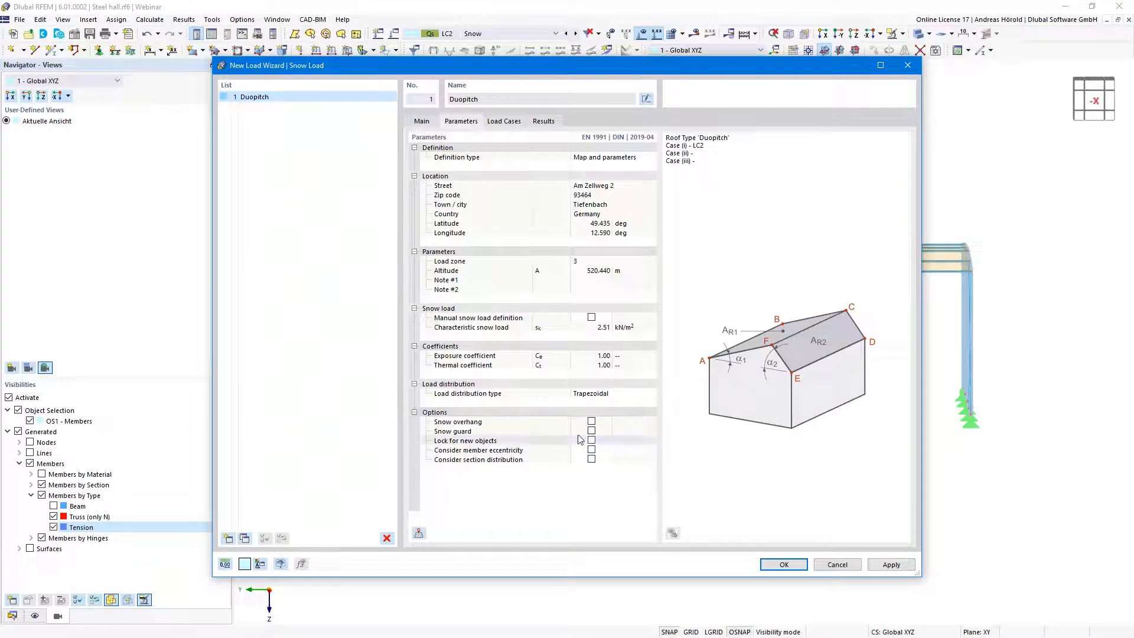
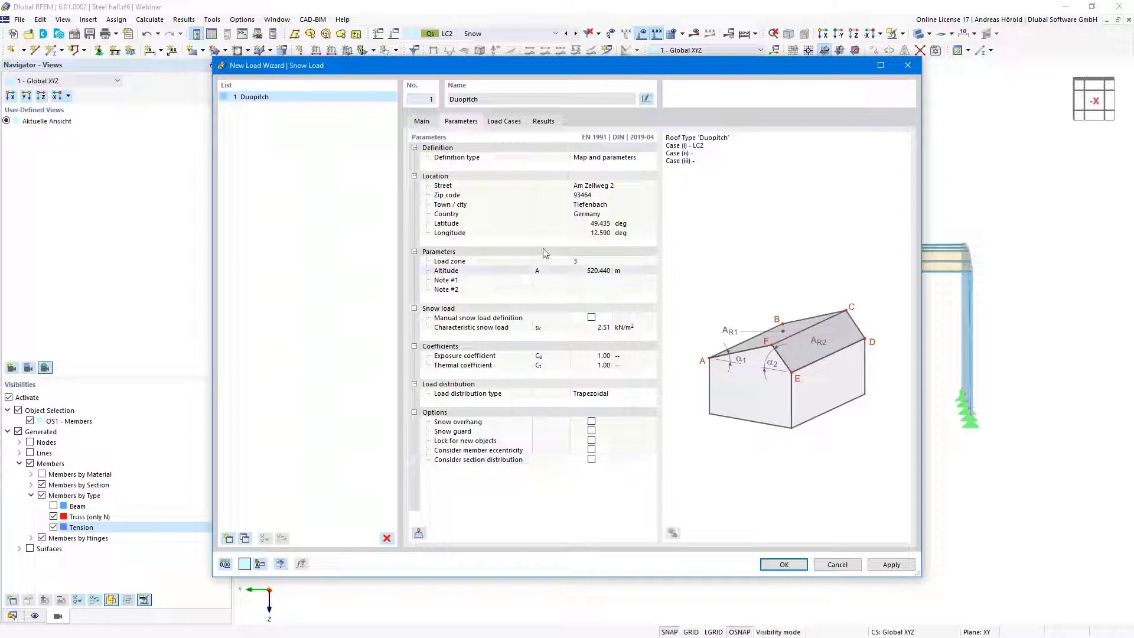
# Step: Generate the snow load only for Case (i) into LC2 - Snow, leaving out Cases (ii) and (iii)
pyautogui.click(505, 123)
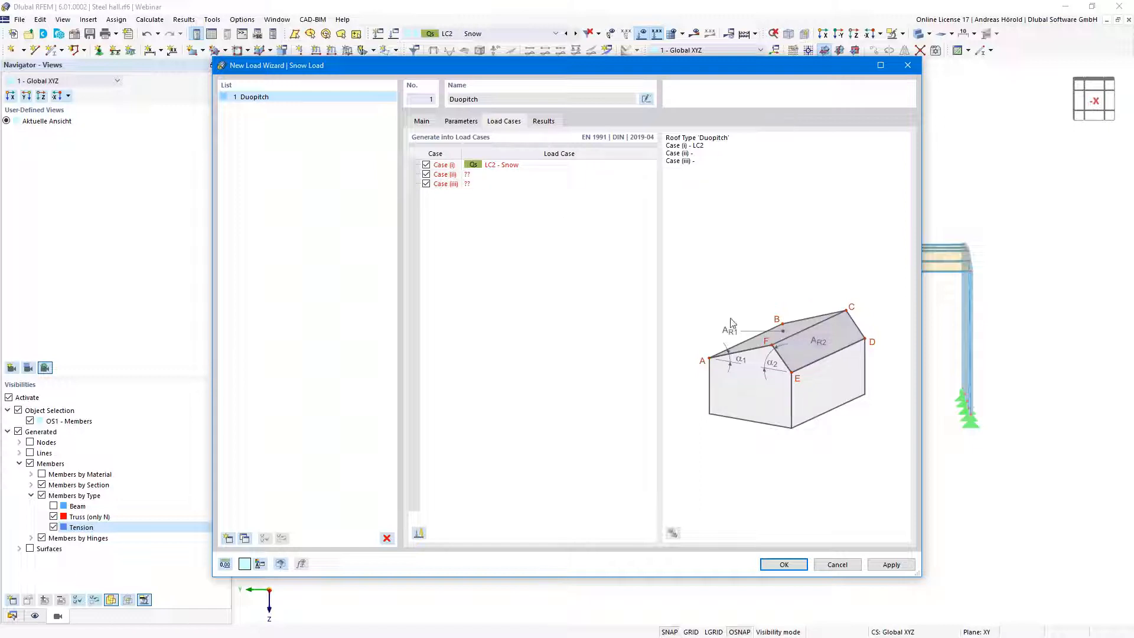
pyautogui.click(426, 174)
pyautogui.click(426, 184)
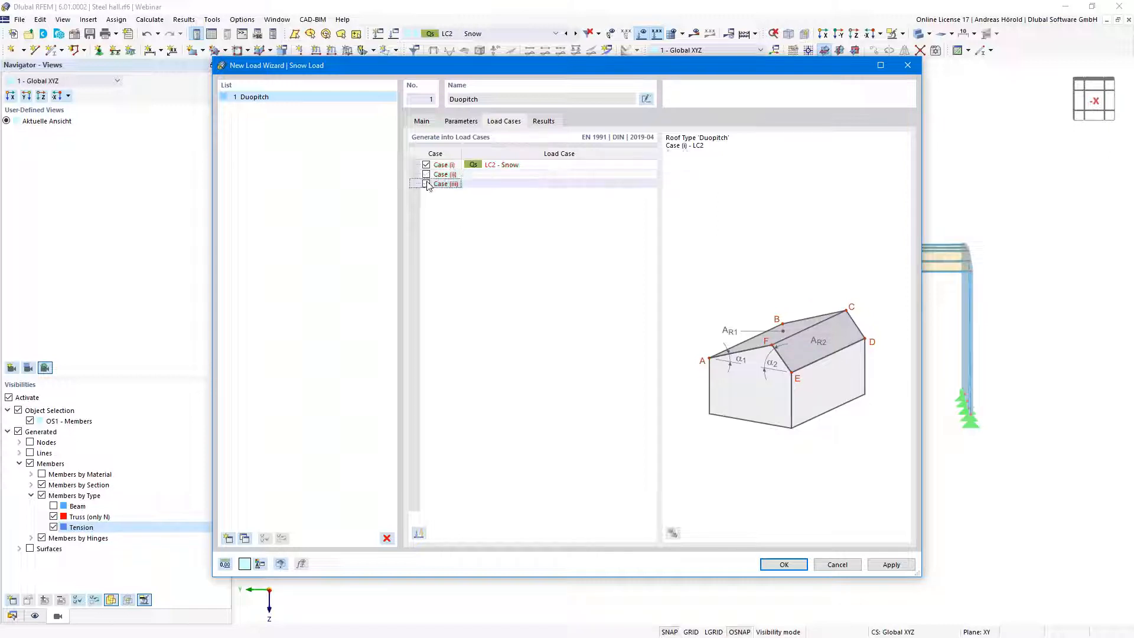
pyautogui.click(784, 565)
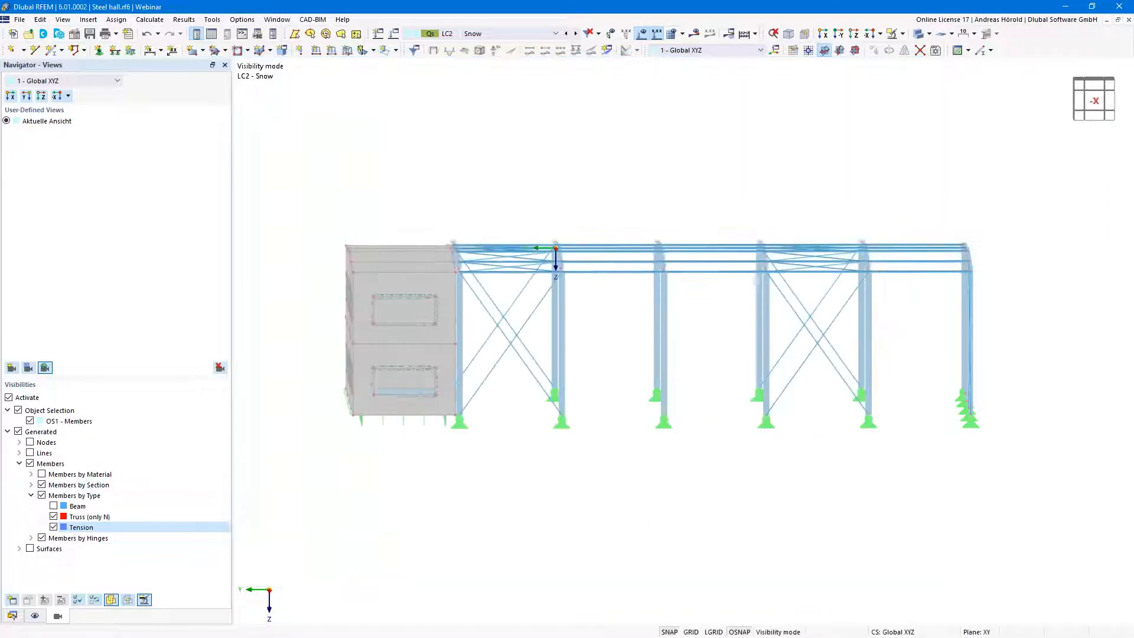
# Step: Deactivate the visibility filter to show the complete steel hall with its snow loads, and return to the model data tree
pyautogui.click(8, 398)
pyautogui.keyDown('ctrl'); pyautogui.moveTo(319, 469); pyautogui.dragTo(361, 518, button='middle'); pyautogui.keyUp('ctrl')
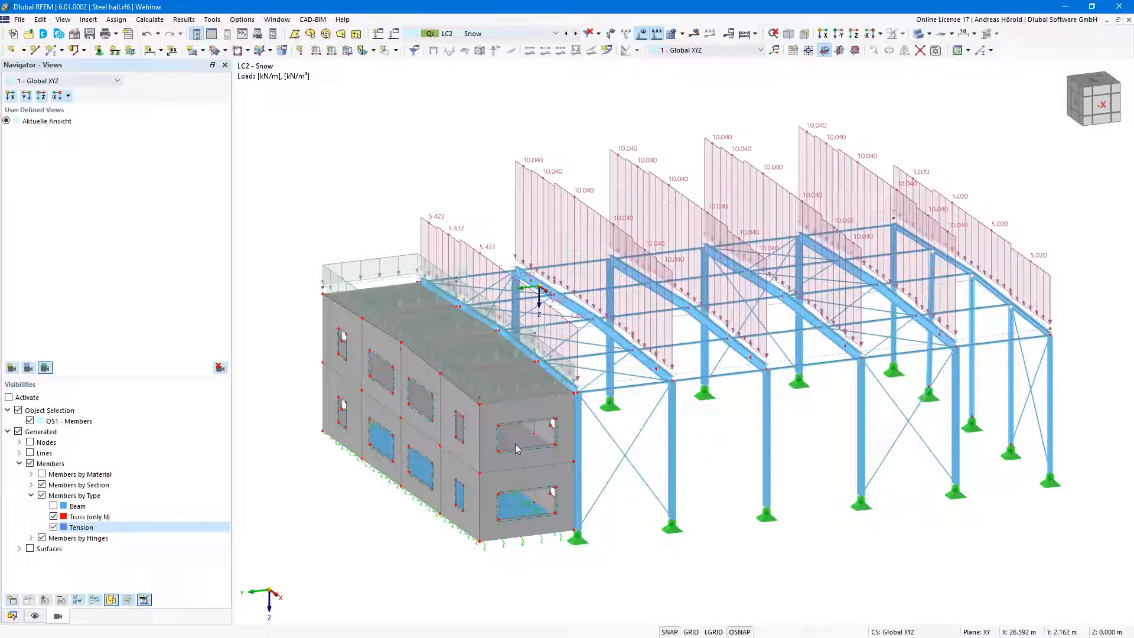
pyautogui.click(12, 616)
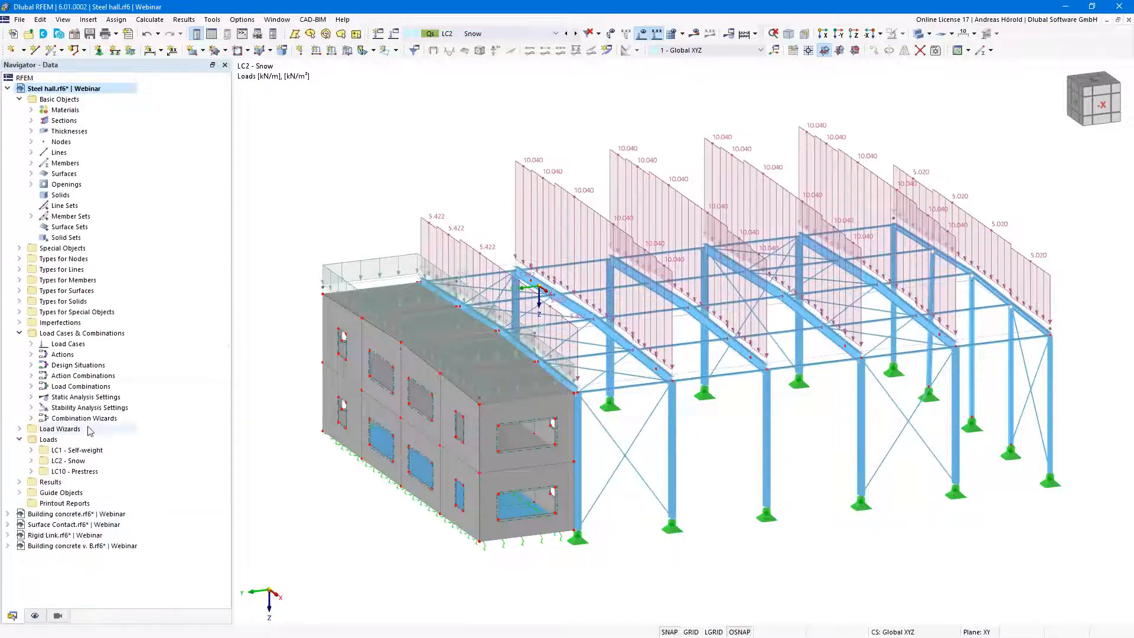
# Step: Switch to the Surface Contact model and bring the column's base plate on the concrete slab into close view
pyautogui.click(74, 524)
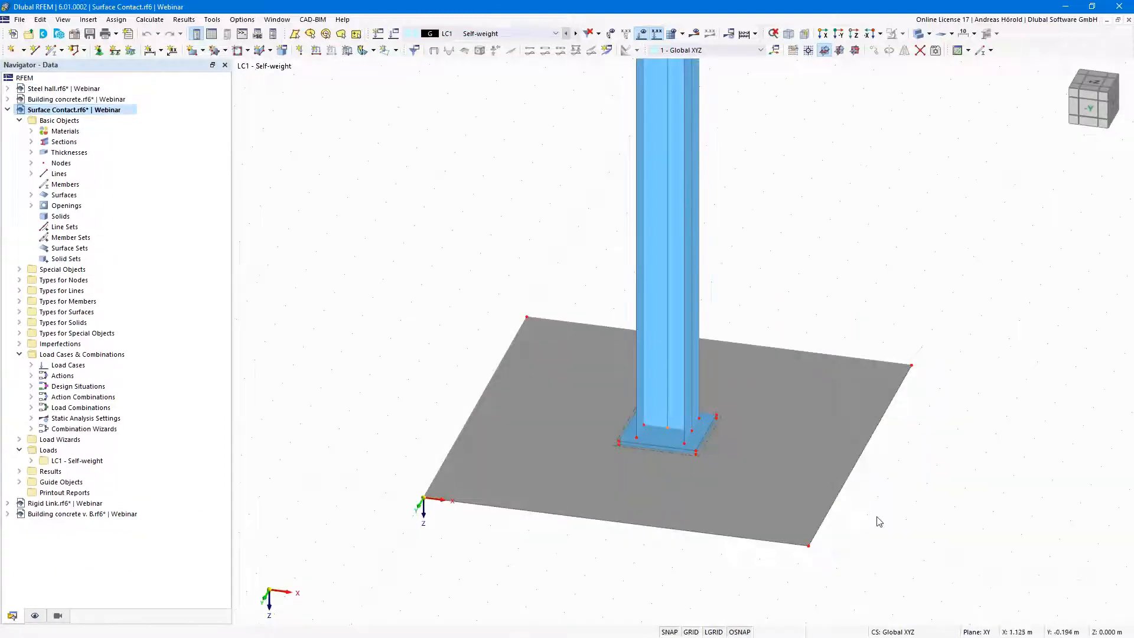
pyautogui.scroll(3, 876, 516)
pyautogui.moveTo(862, 517); pyautogui.dragTo(979, 460, button='middle')
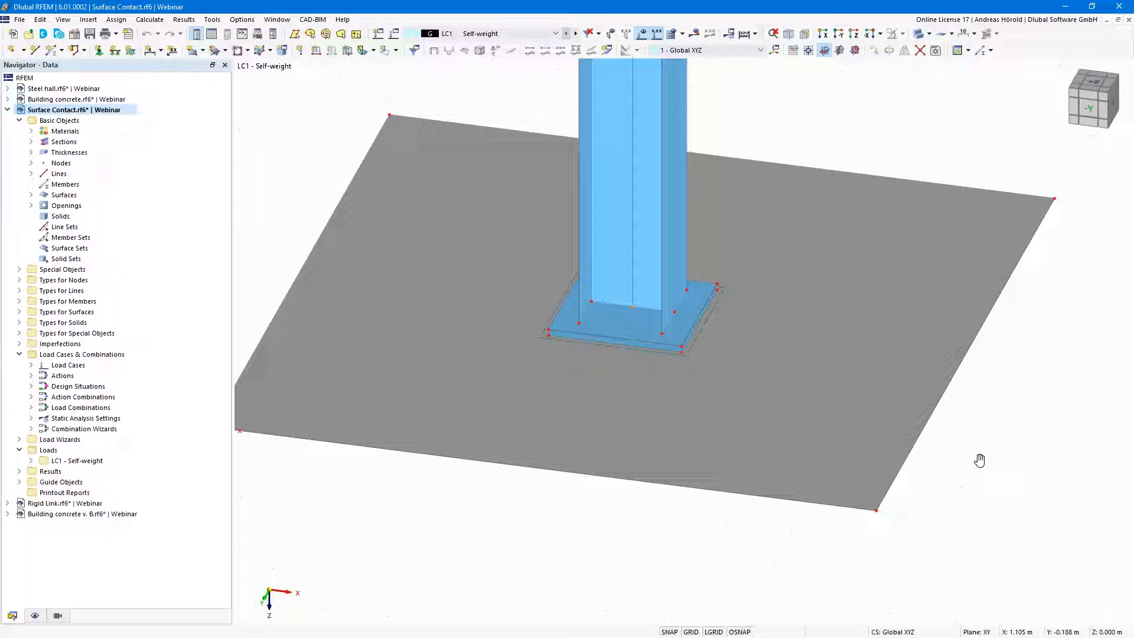
pyautogui.keyDown('ctrl'); pyautogui.moveTo(888, 499); pyautogui.dragTo(903, 464, button='middle'); pyautogui.keyUp('ctrl')
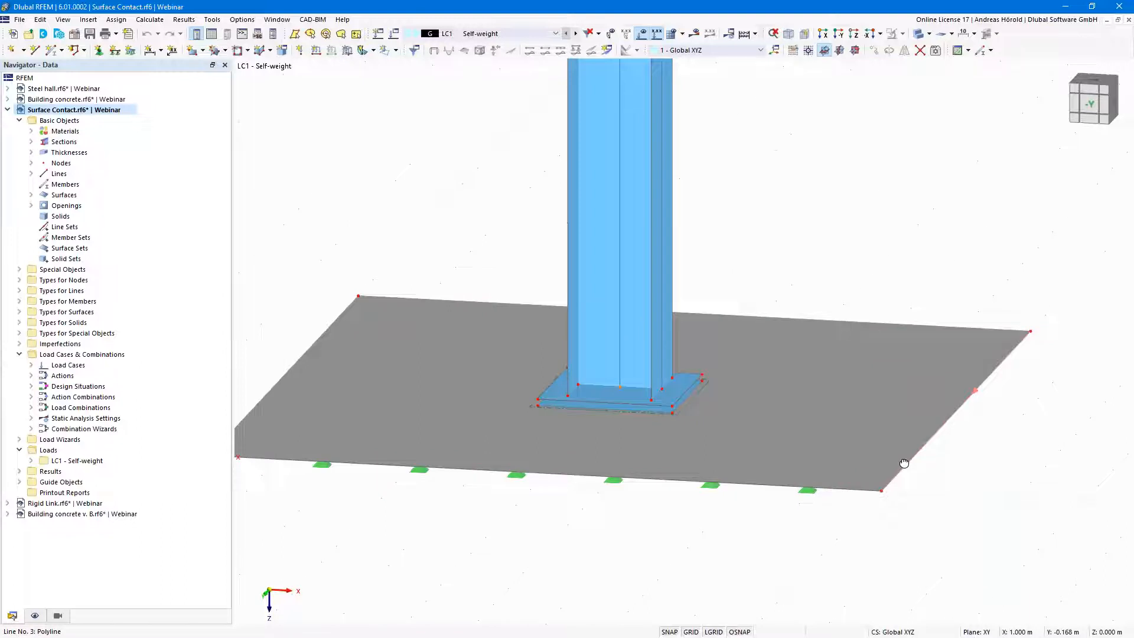
pyautogui.scroll(5, 603, 384)
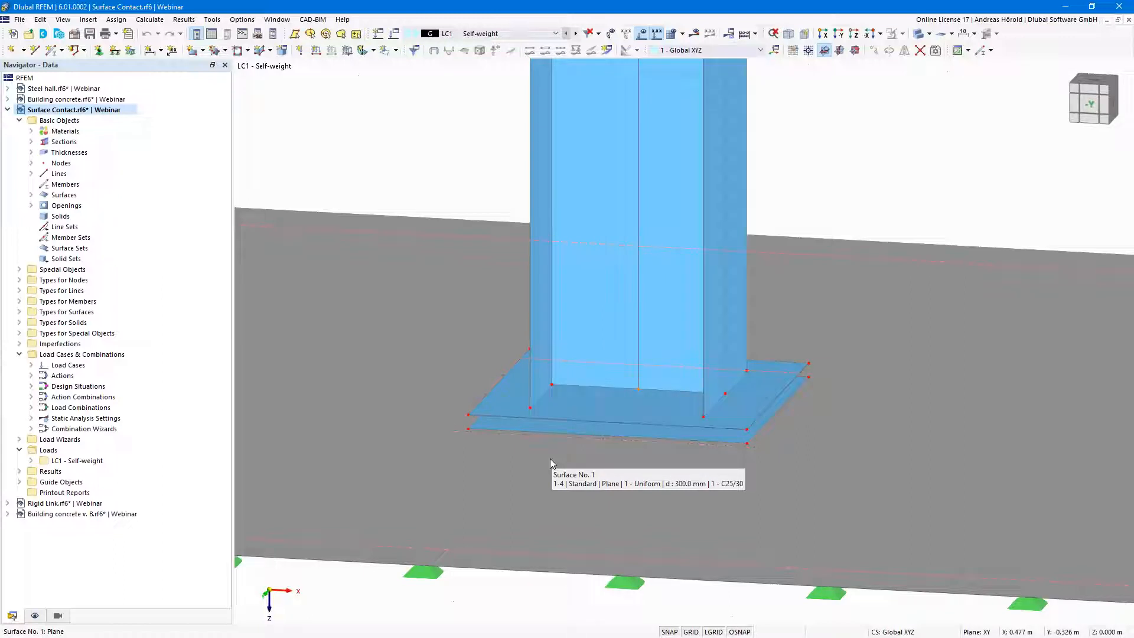
# Step: Start a new surface contact and assign the upper base plate surface 3 to group 1 and the lower surface 2 to group 2
pyautogui.scroll(2, 582, 427)
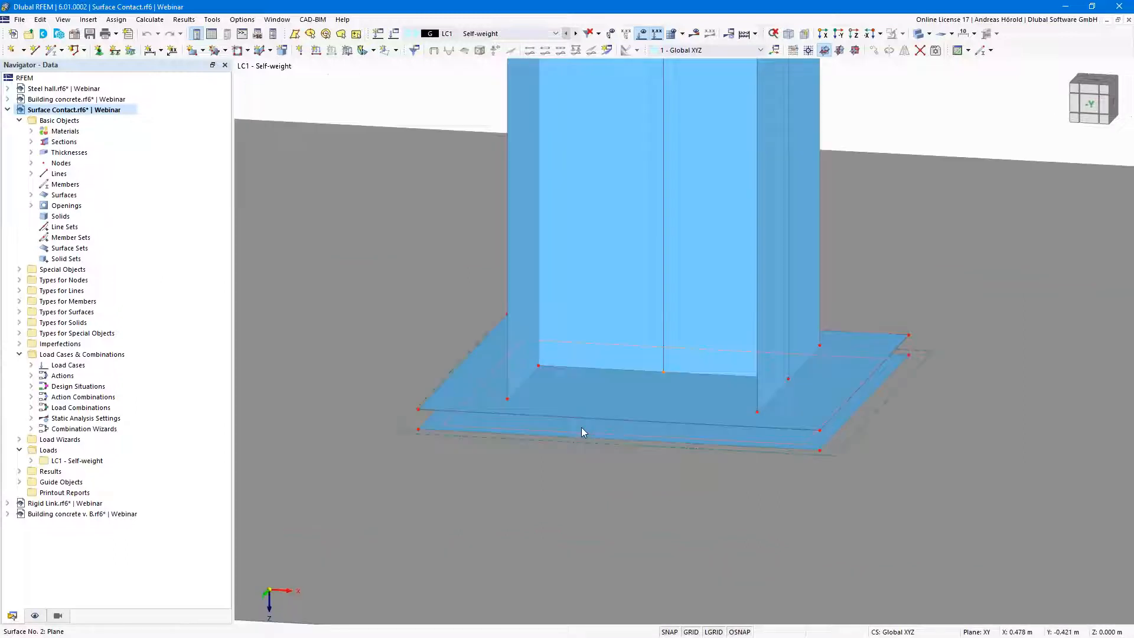
pyautogui.click(20, 269)
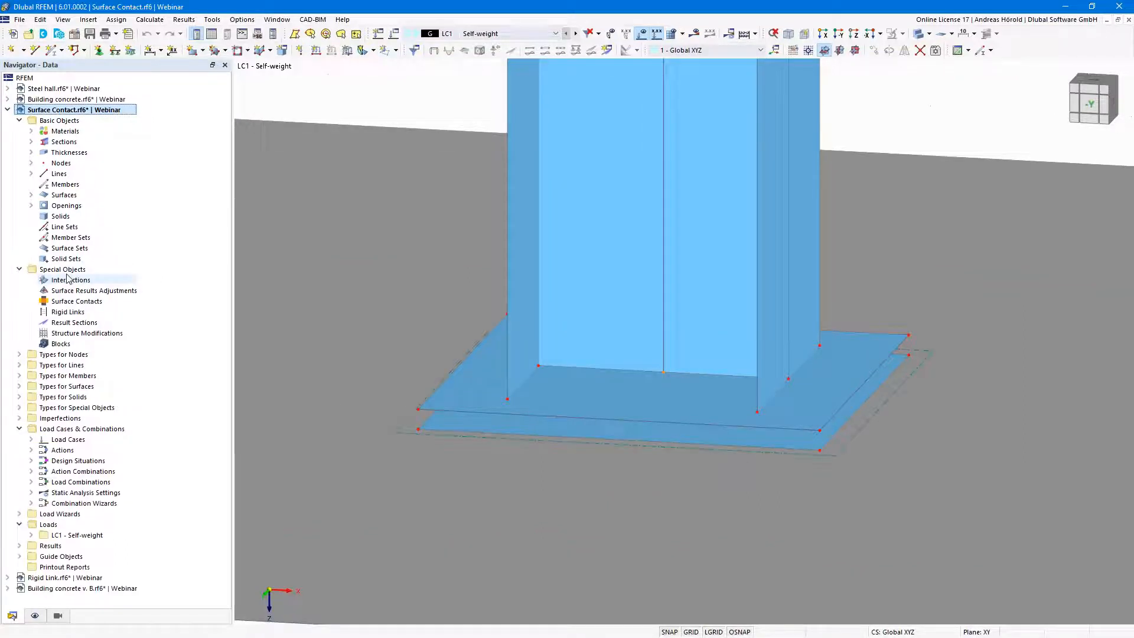
pyautogui.doubleClick(78, 302)
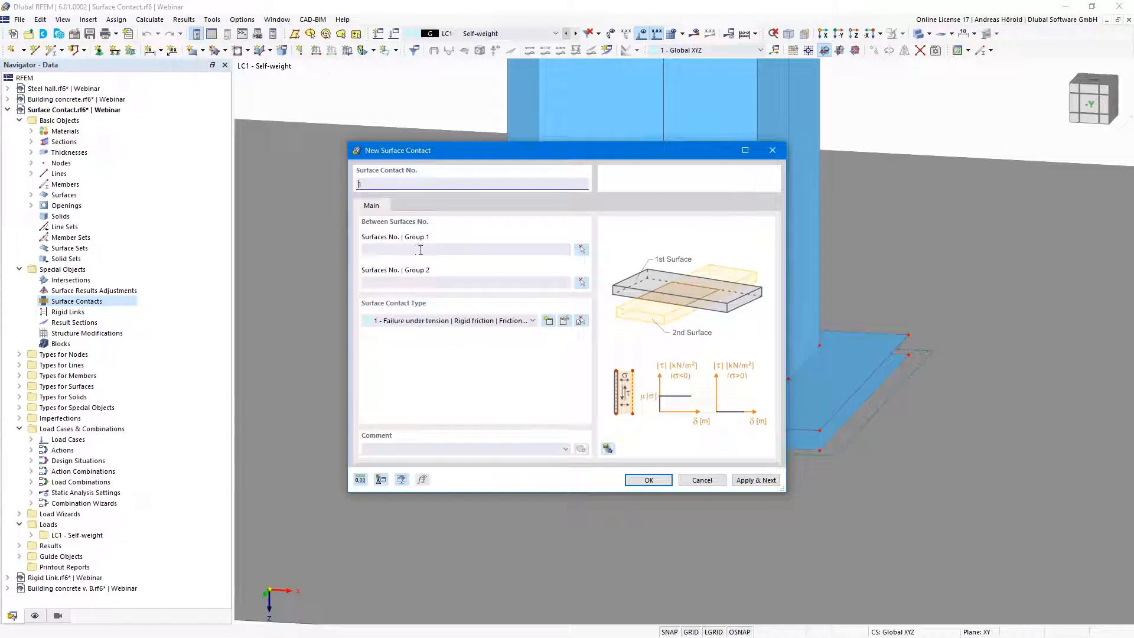
pyautogui.click(582, 249)
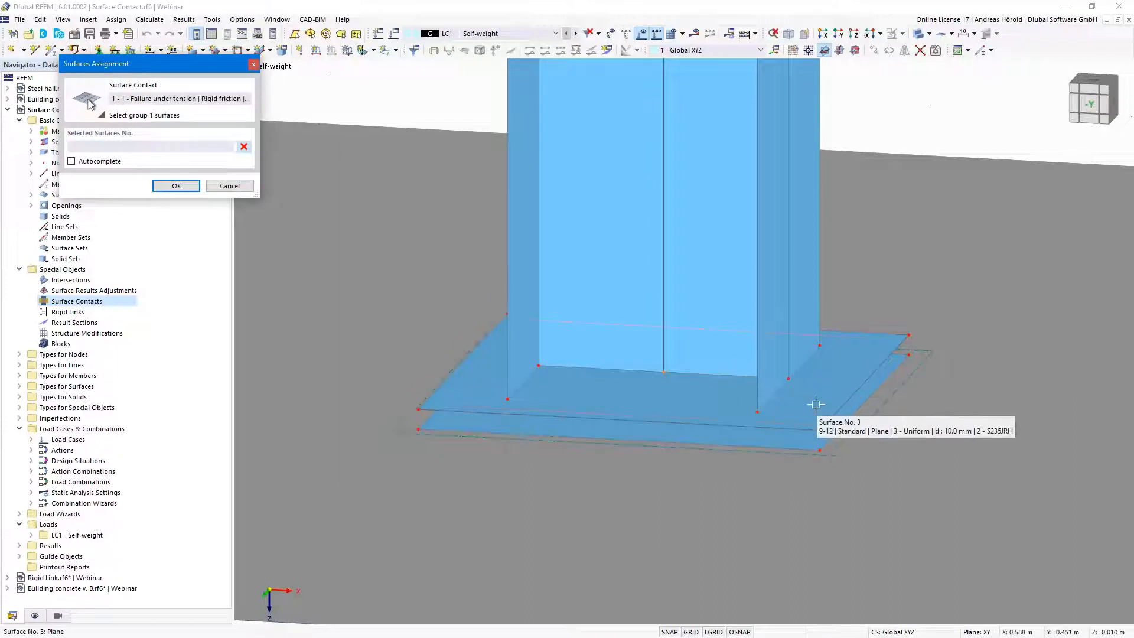
pyautogui.click(813, 421)
pyautogui.click(176, 186)
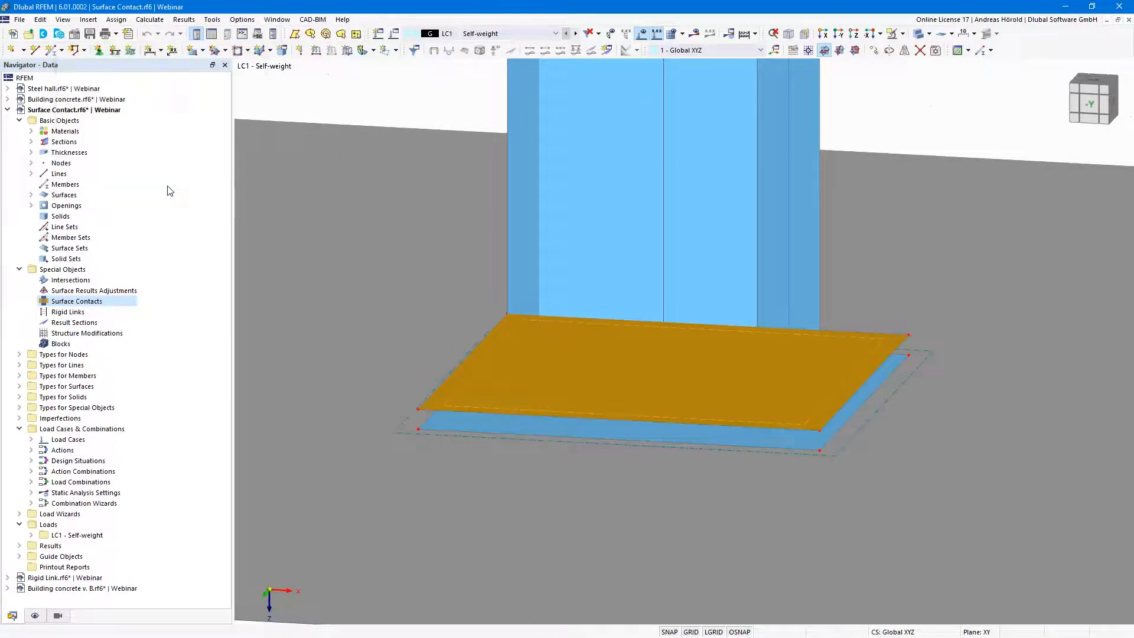
pyautogui.click(582, 282)
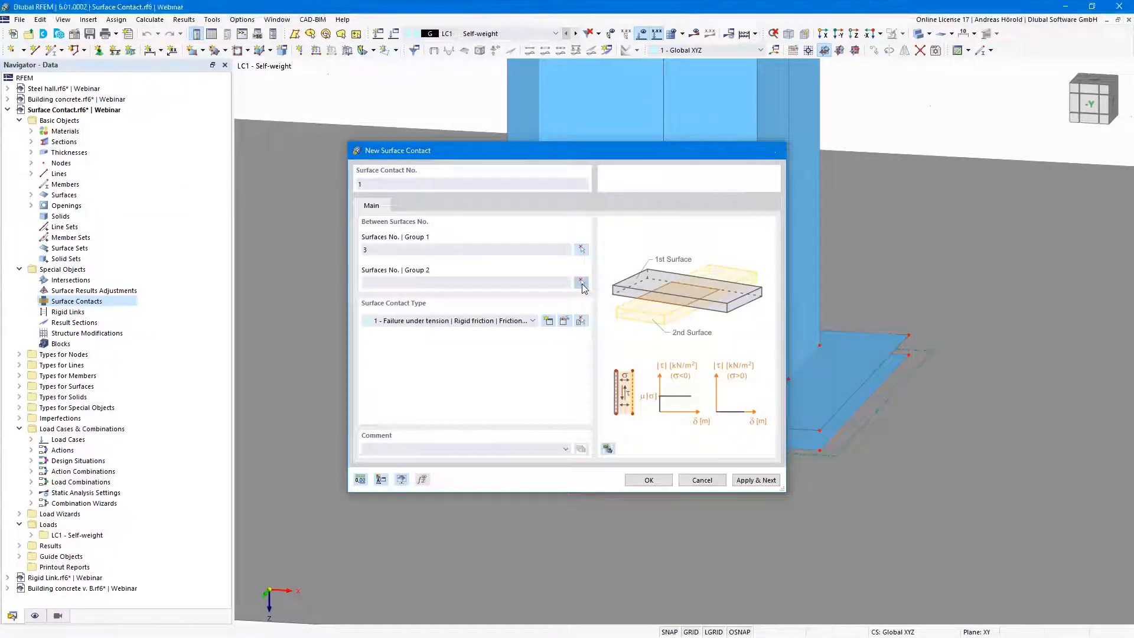
pyautogui.click(774, 438)
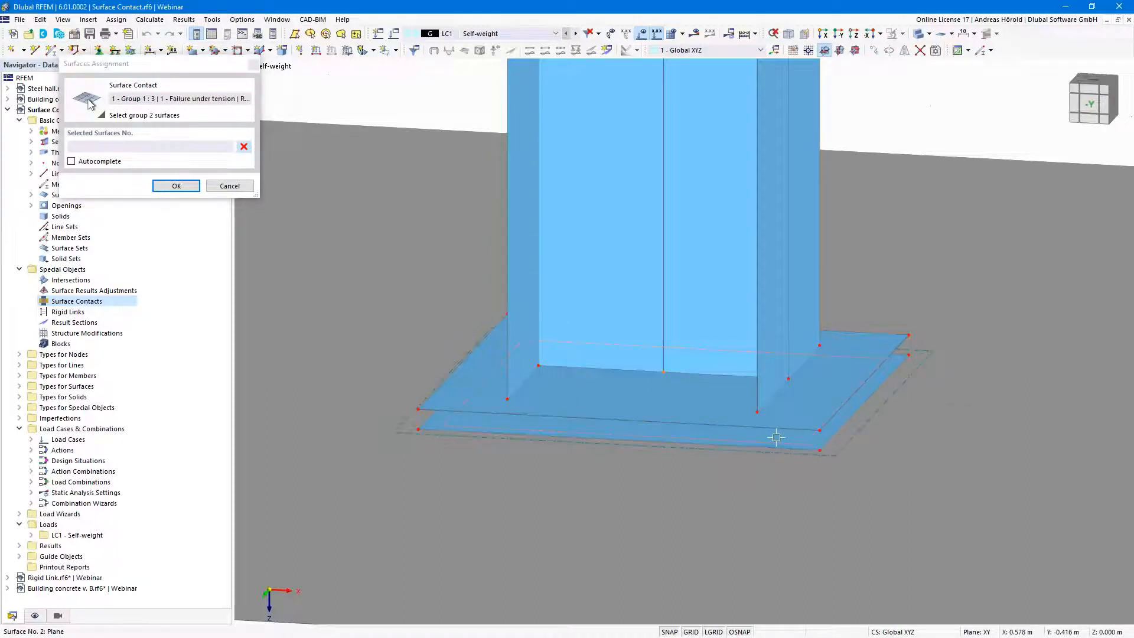
pyautogui.click(175, 186)
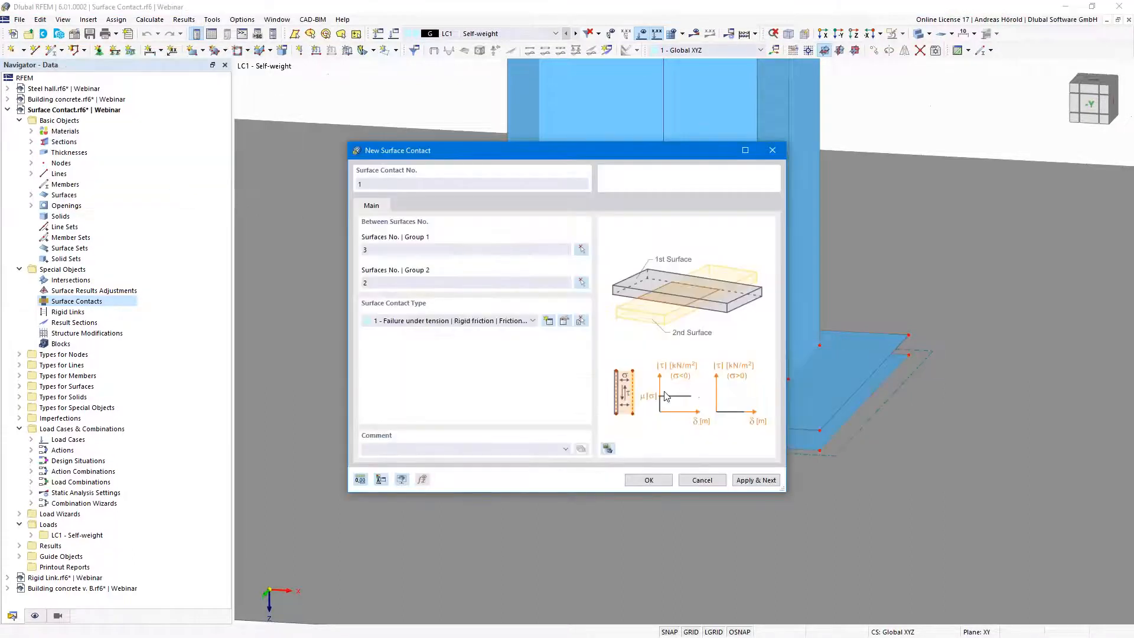
# Step: Define the contact type as failure under tension with rigid friction and friction coefficient 0.20, and create the surface contact
pyautogui.click(564, 321)
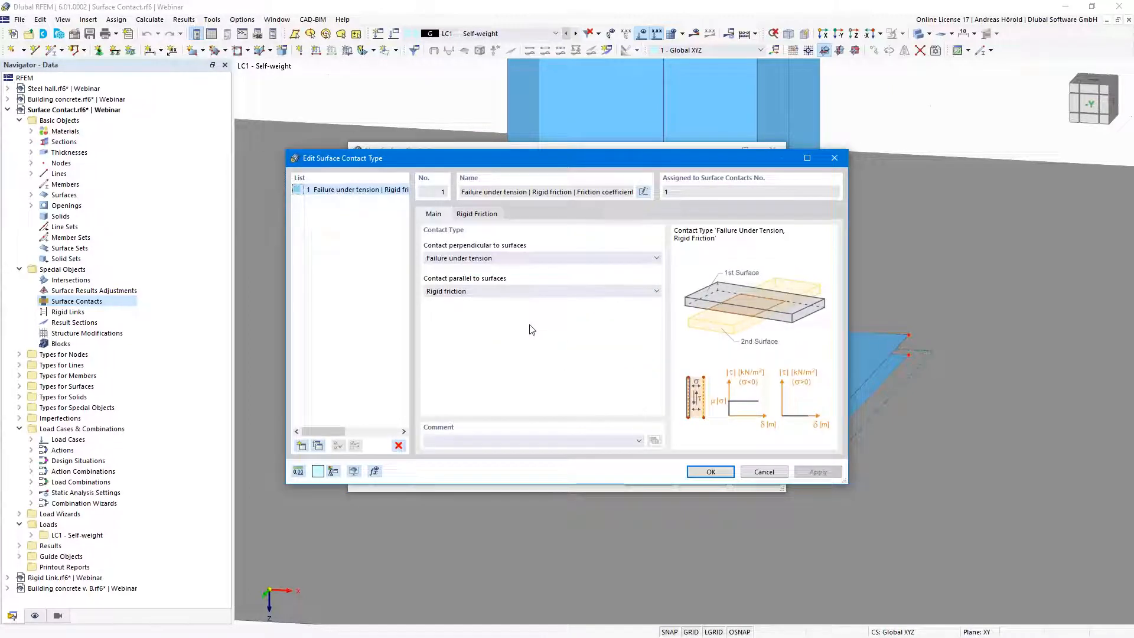
pyautogui.click(498, 260)
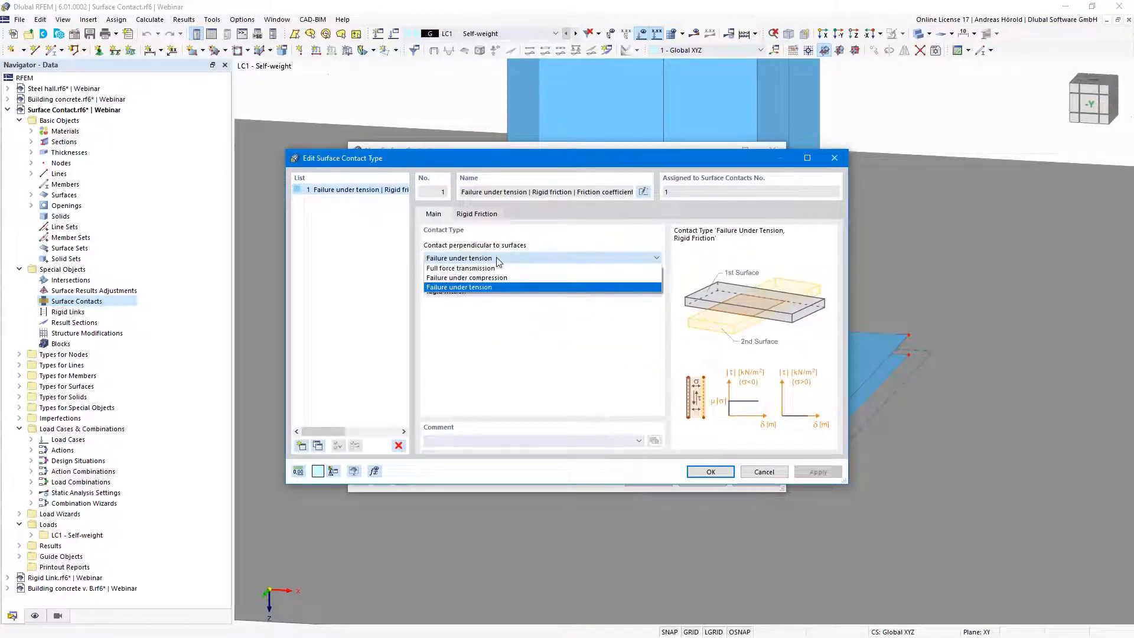
pyautogui.click(552, 288)
pyautogui.click(546, 291)
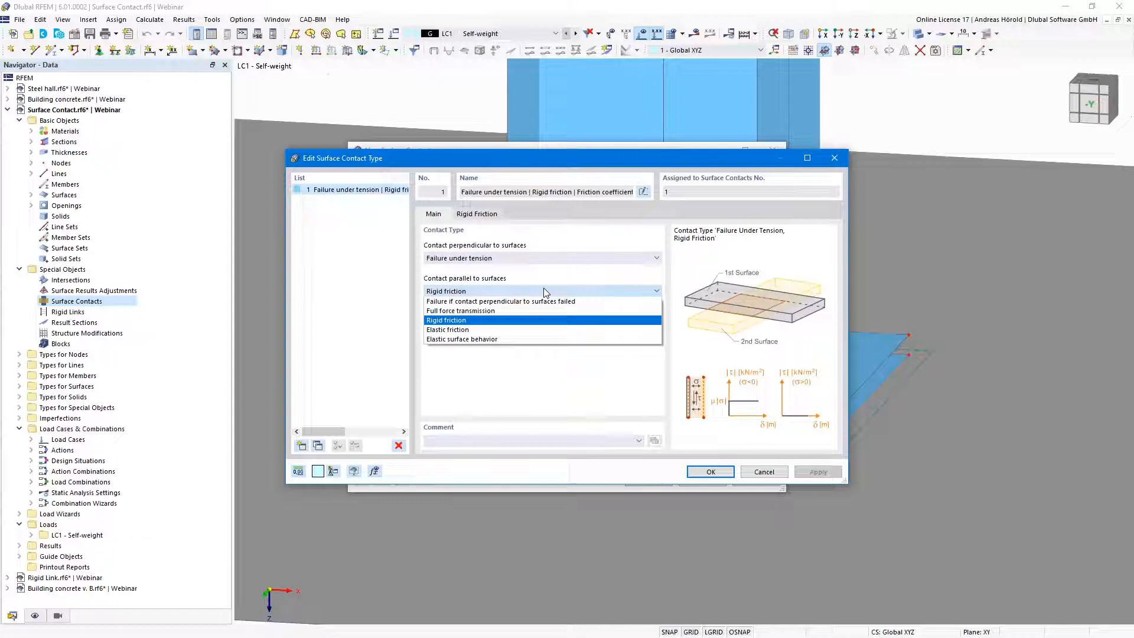
pyautogui.click(544, 292)
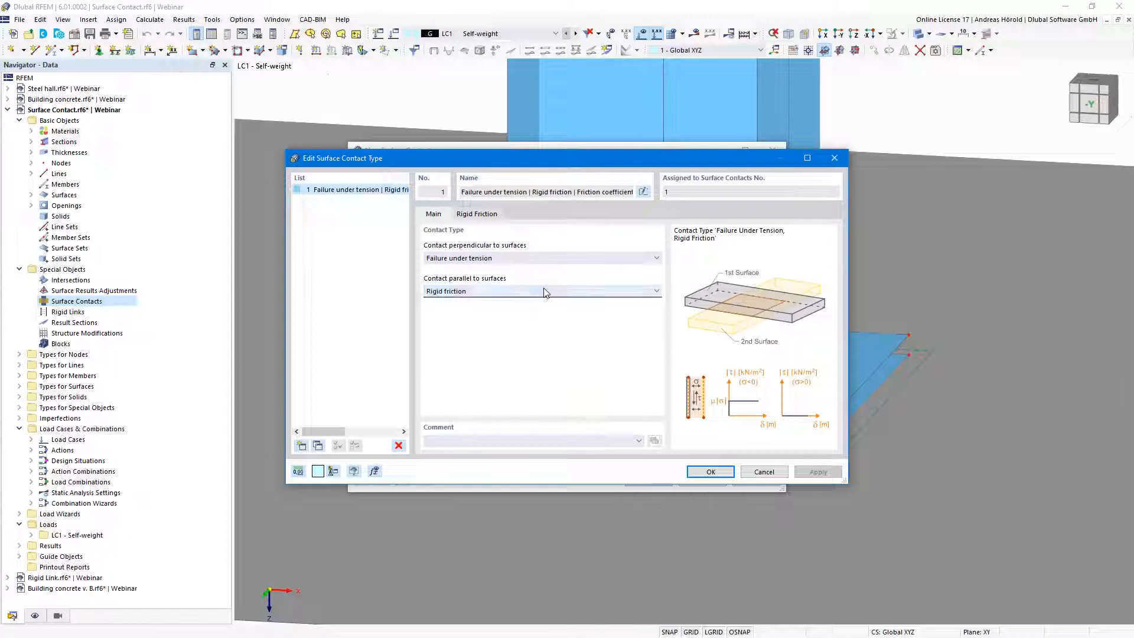
pyautogui.click(473, 214)
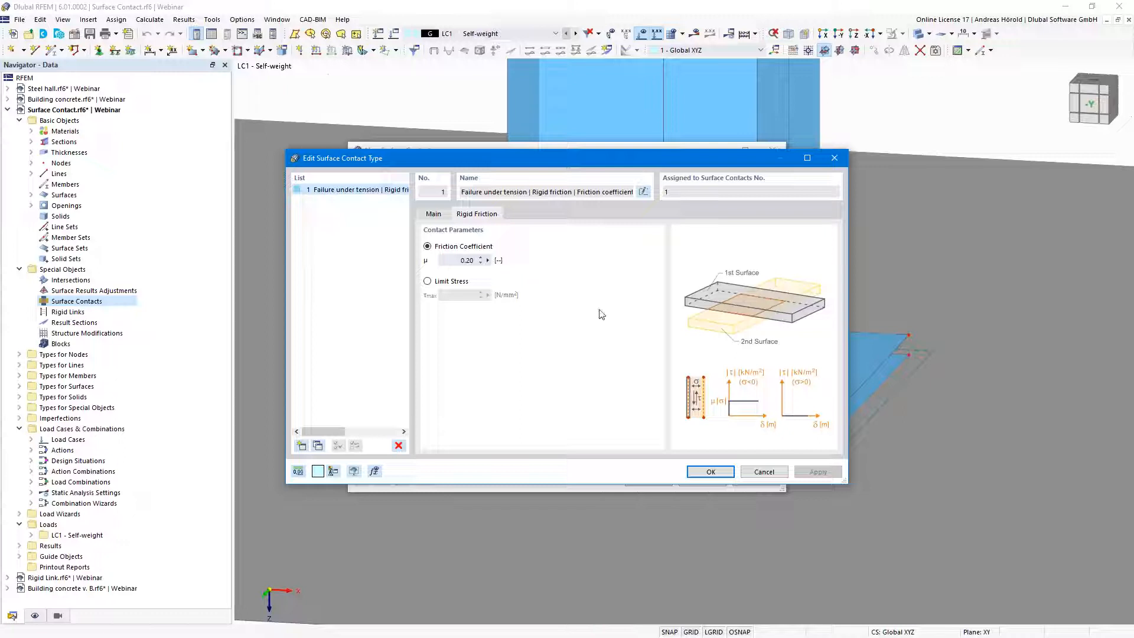
pyautogui.click(708, 473)
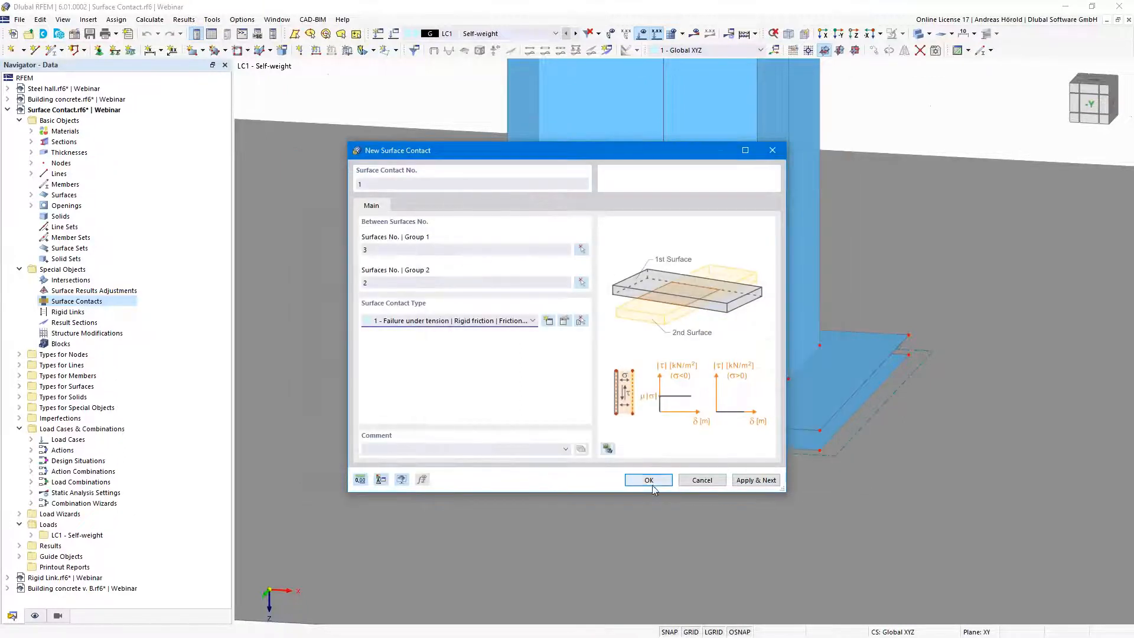
pyautogui.click(649, 481)
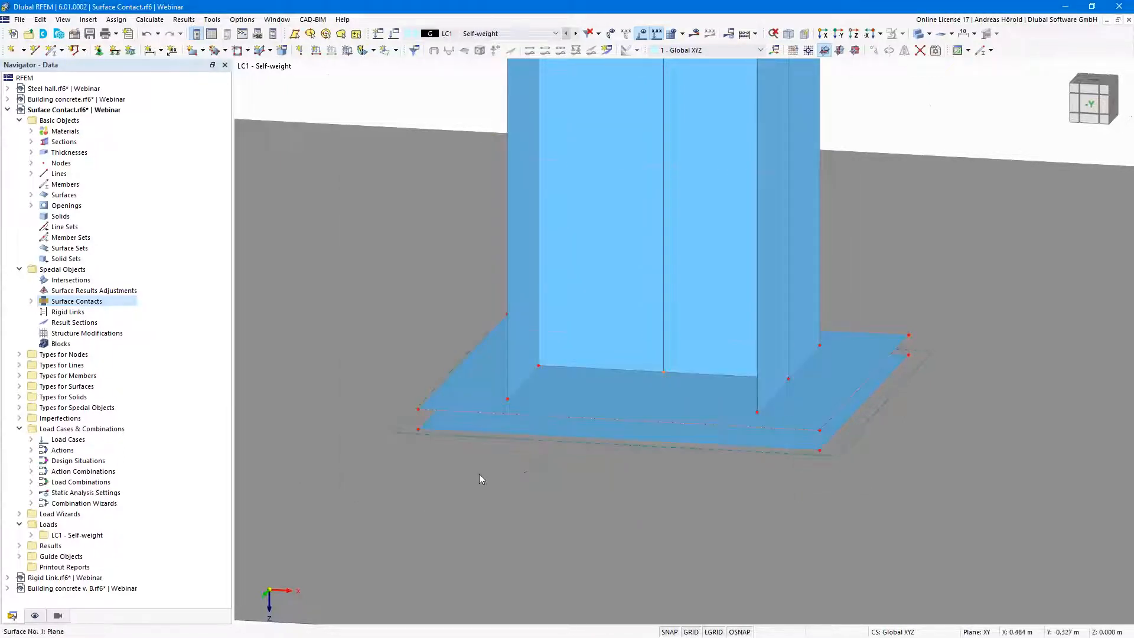
# Step: Apply a nodal load of 1 kN in X and 30 kN in Z to the column's top node in LC1
pyautogui.scroll(5, 442, 454)
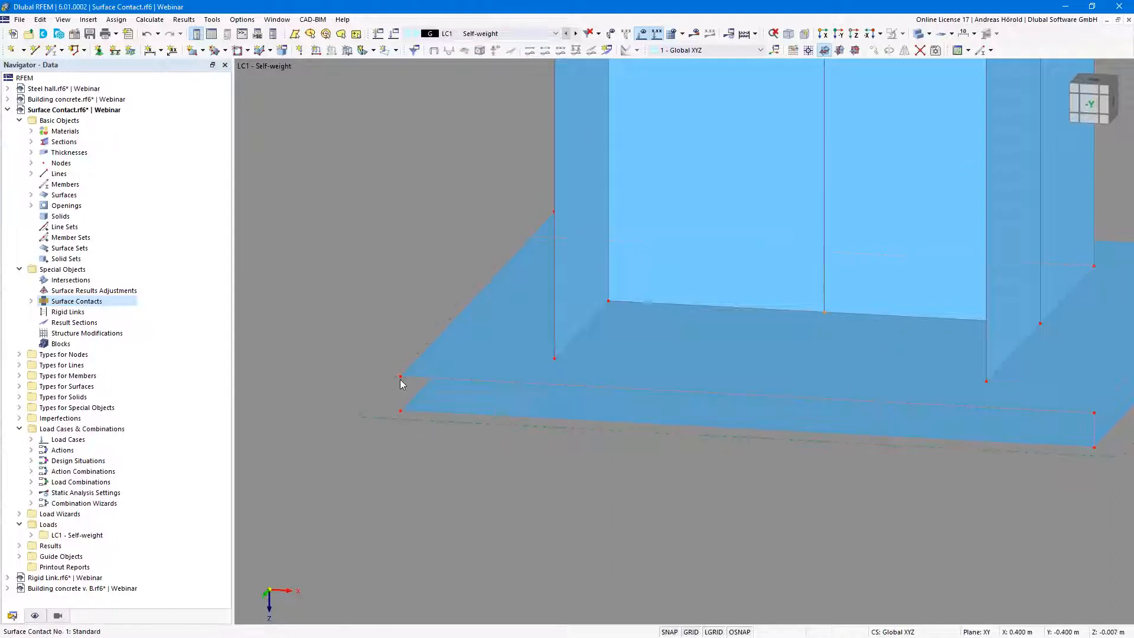
pyautogui.scroll(5, 400, 390)
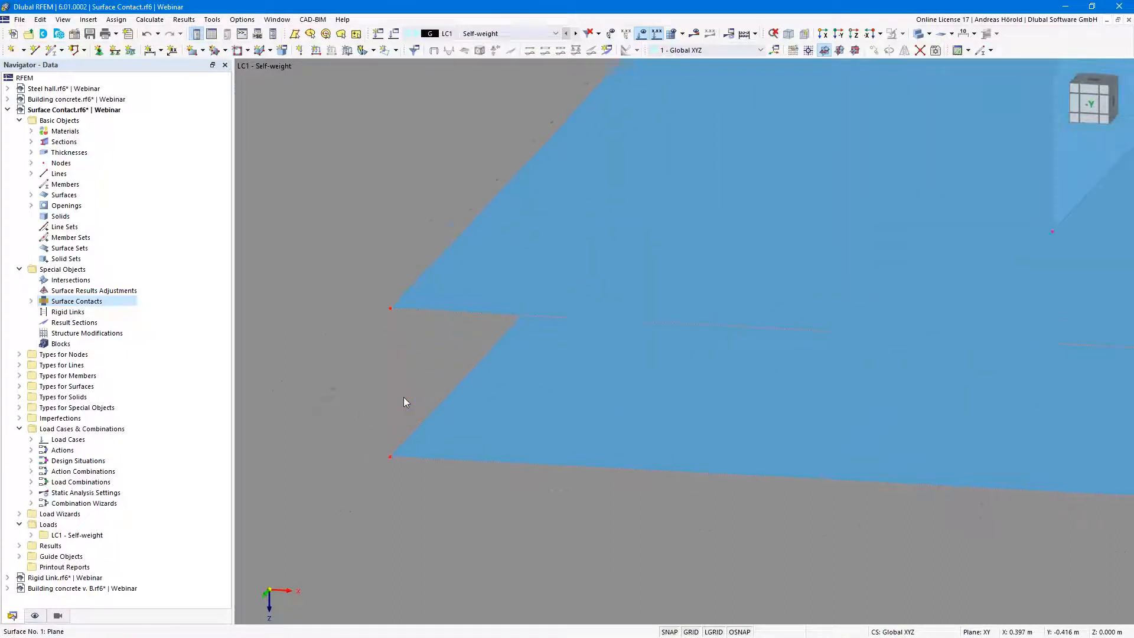
pyautogui.scroll(-5, 403, 399)
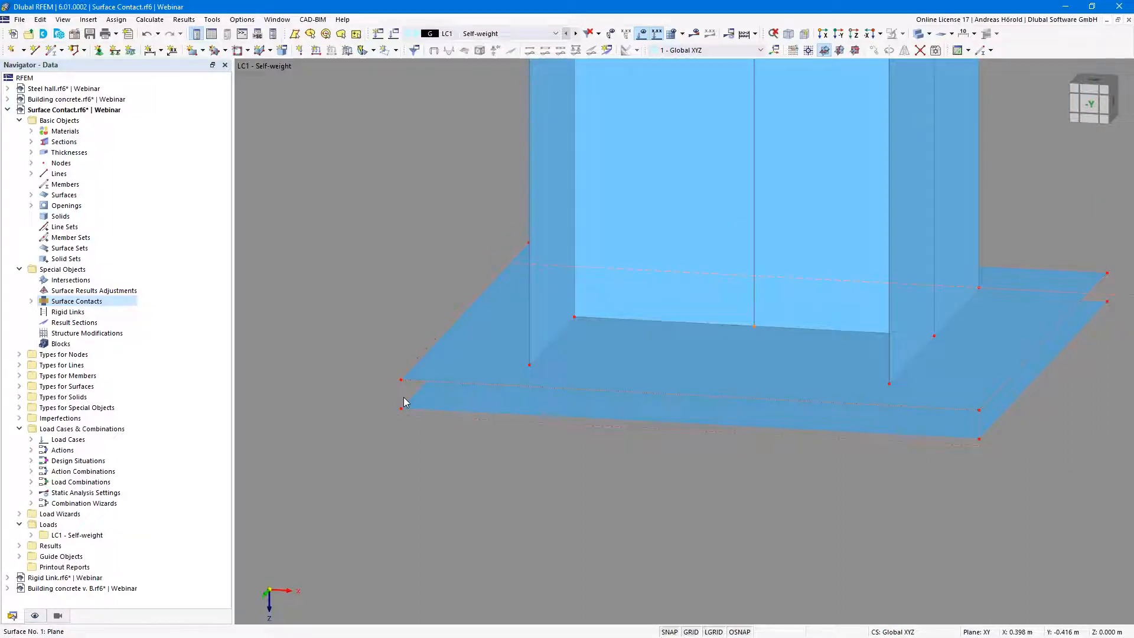
pyautogui.scroll(-8, 403, 396)
pyautogui.moveTo(408, 344); pyautogui.dragTo(495, 478, button='middle')
pyautogui.scroll(-6, 476, 430)
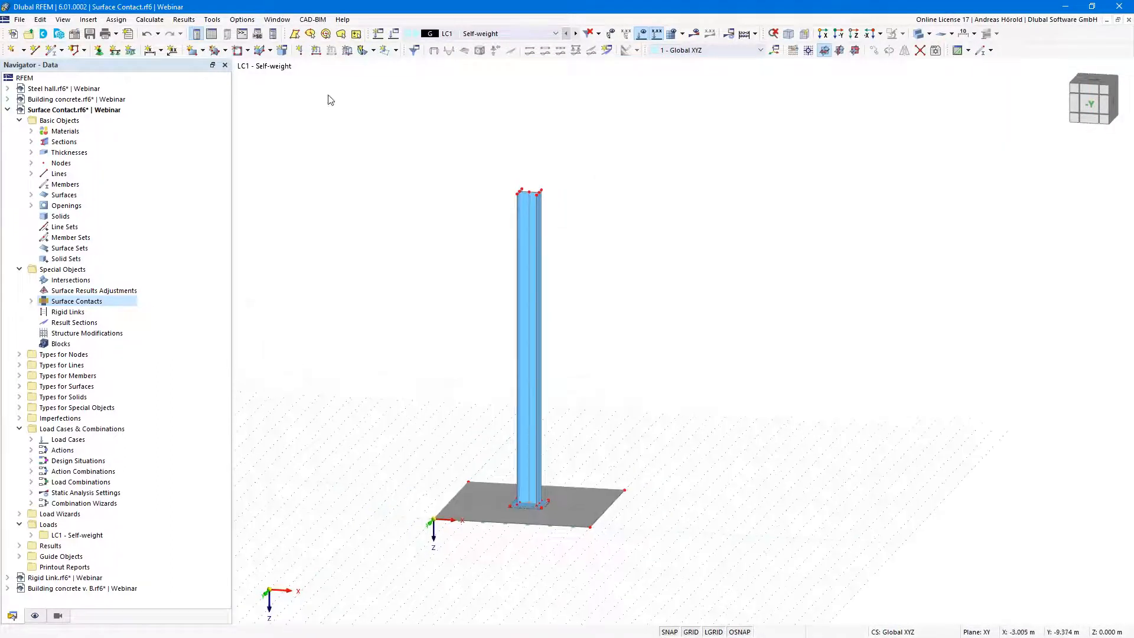
pyautogui.click(300, 52)
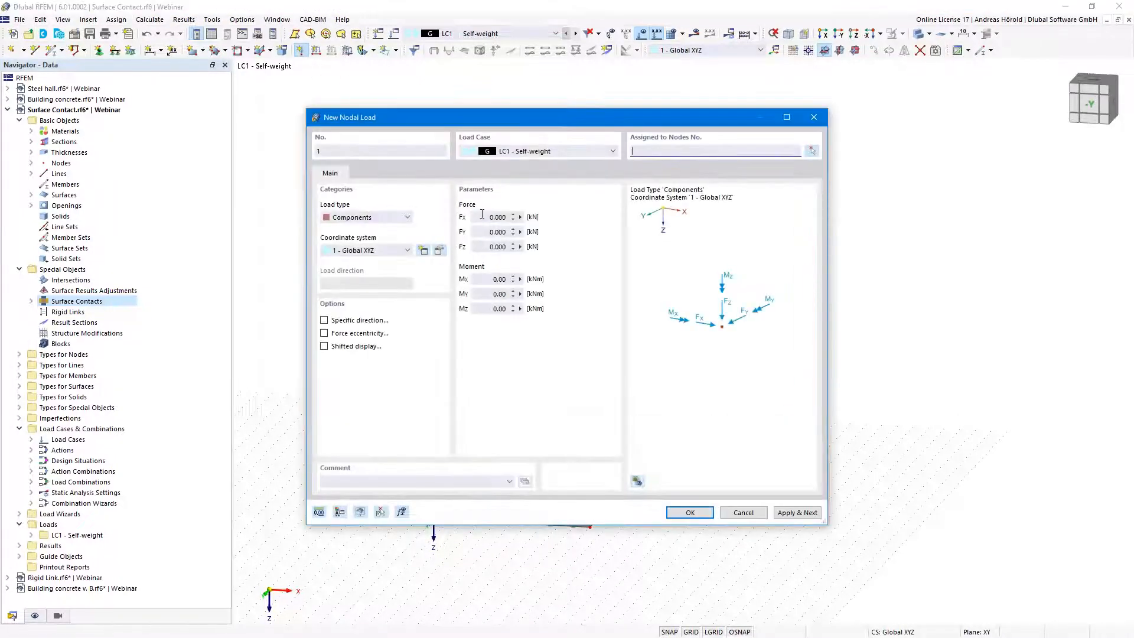
pyautogui.write('1')
pyautogui.click(488, 247)
pyautogui.write('30')
pyautogui.click(689, 511)
pyautogui.click(519, 191)
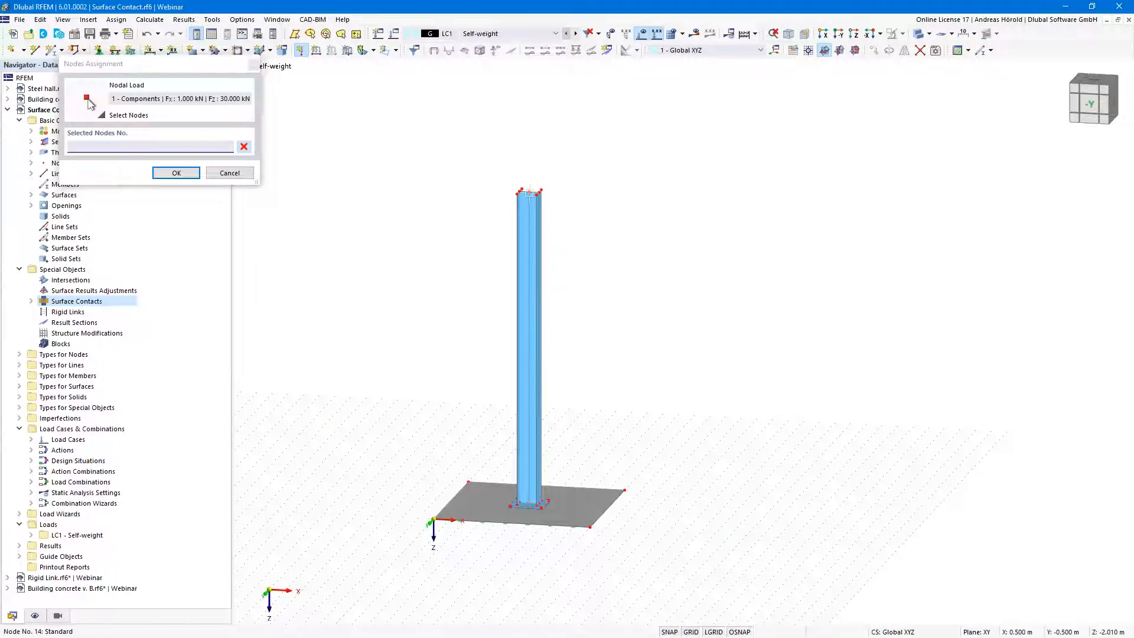
pyautogui.click(179, 176)
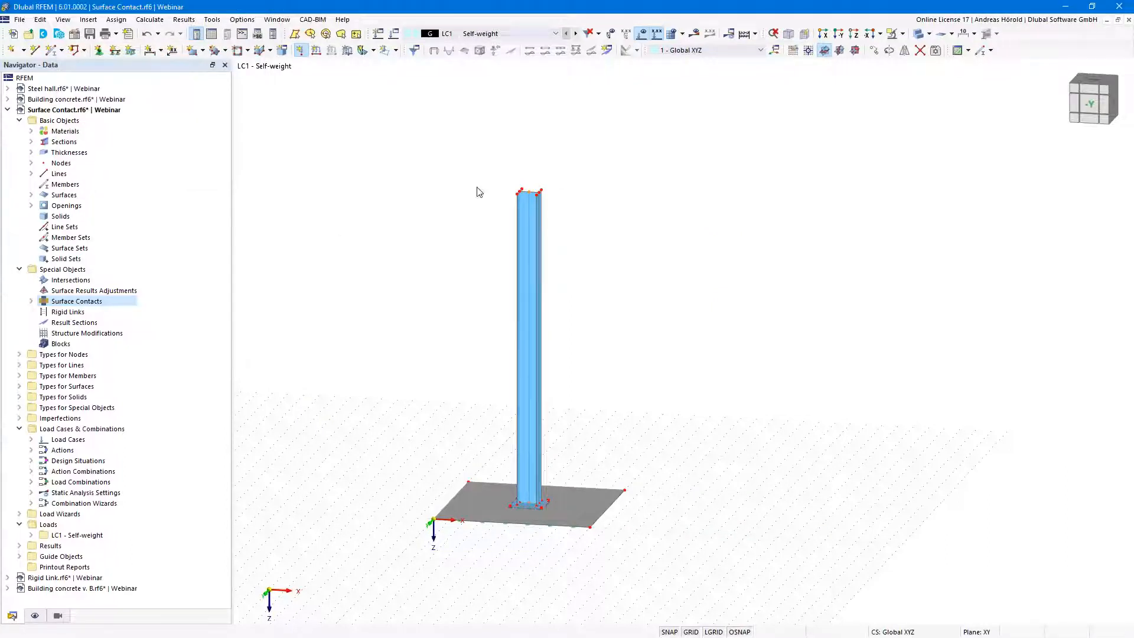
# Step: Calculate LC1 - Self-weight and examine how the column's base plate deforms and lifts relative to the slab
pyautogui.click(693, 34)
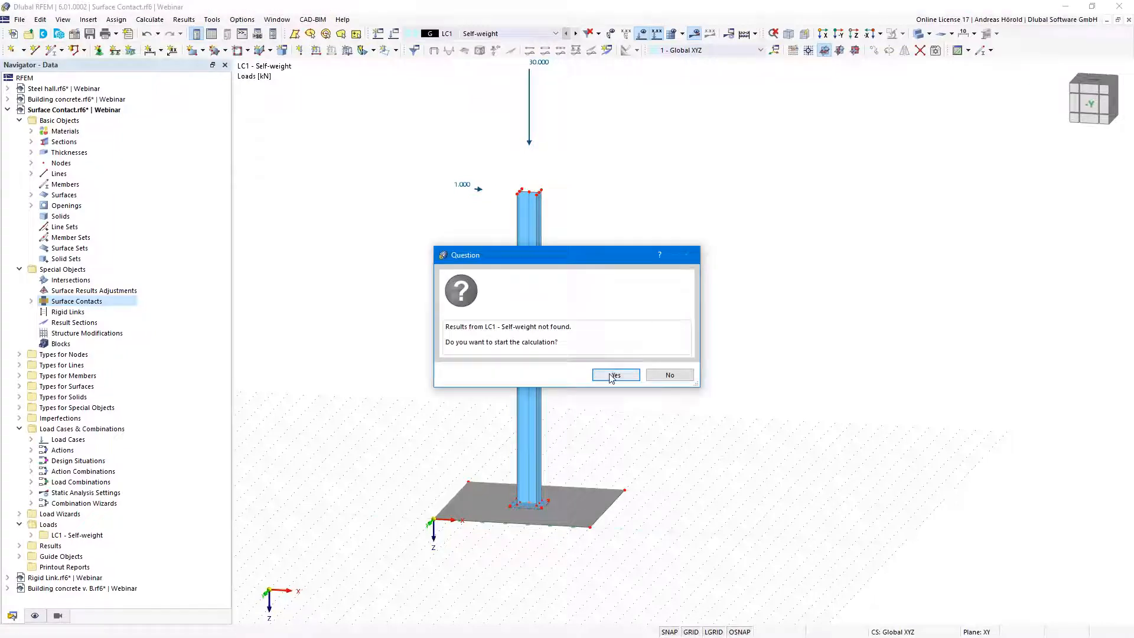
pyautogui.click(614, 376)
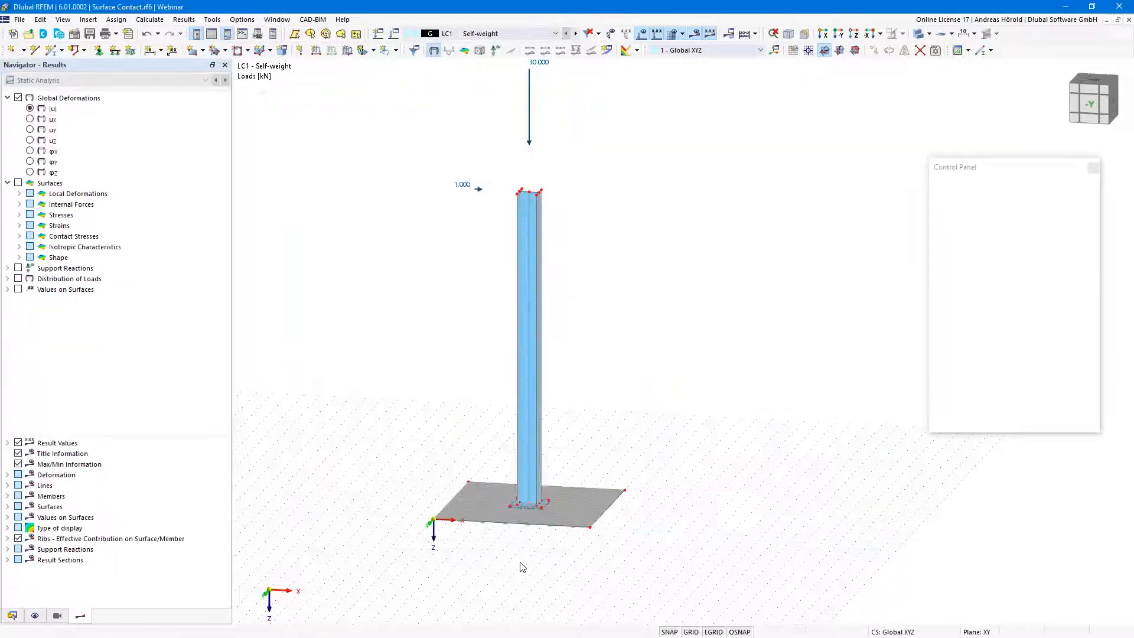
pyautogui.scroll(5, 511, 550)
pyautogui.moveTo(641, 437); pyautogui.dragTo(583, 425, button='middle')
pyautogui.scroll(6, 531, 419)
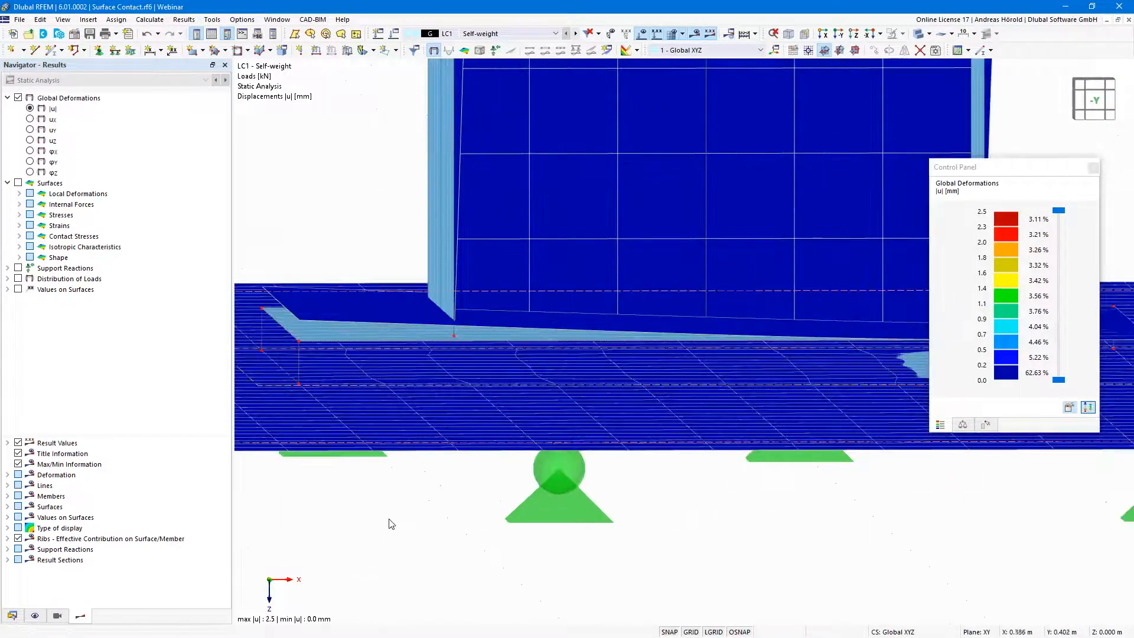
pyautogui.scroll(3, 391, 507)
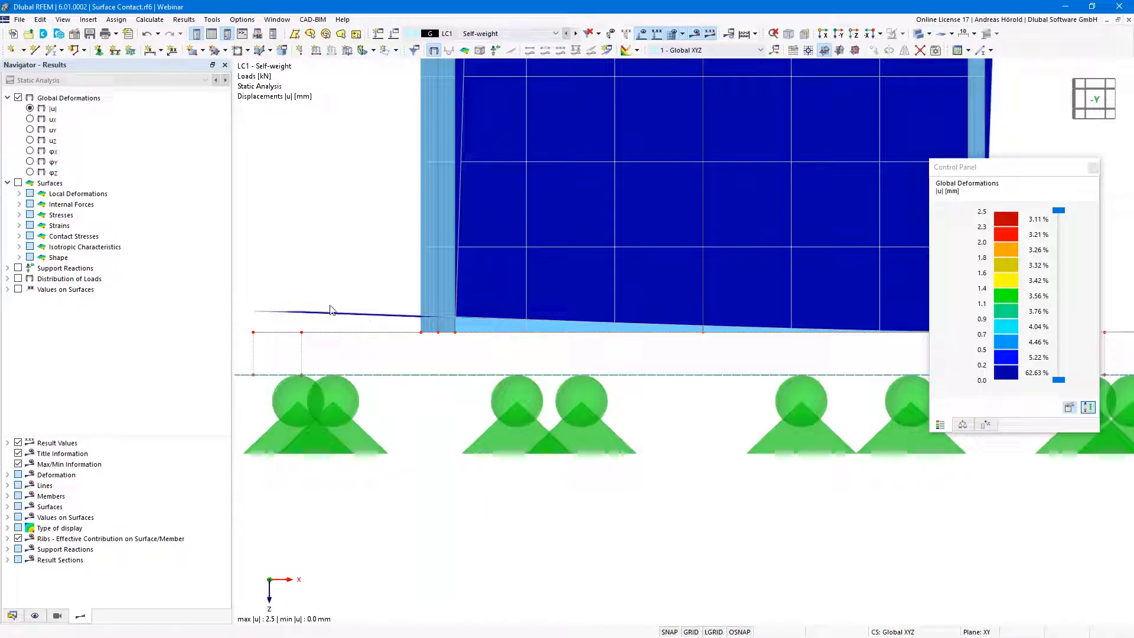
pyautogui.scroll(-4, 413, 479)
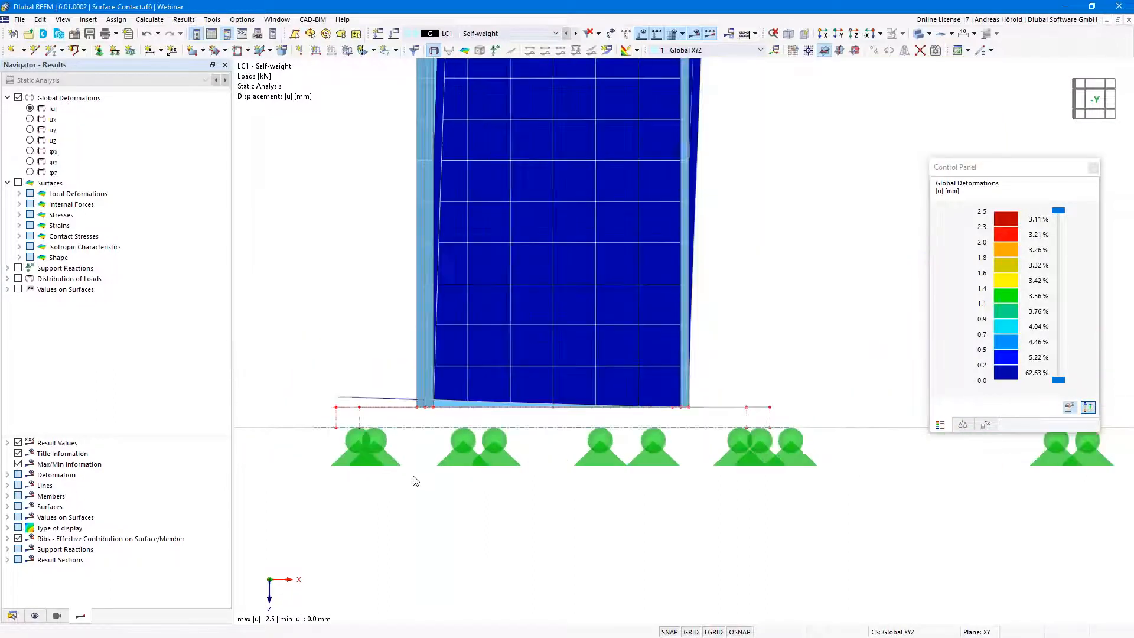
pyautogui.scroll(-2, 417, 486)
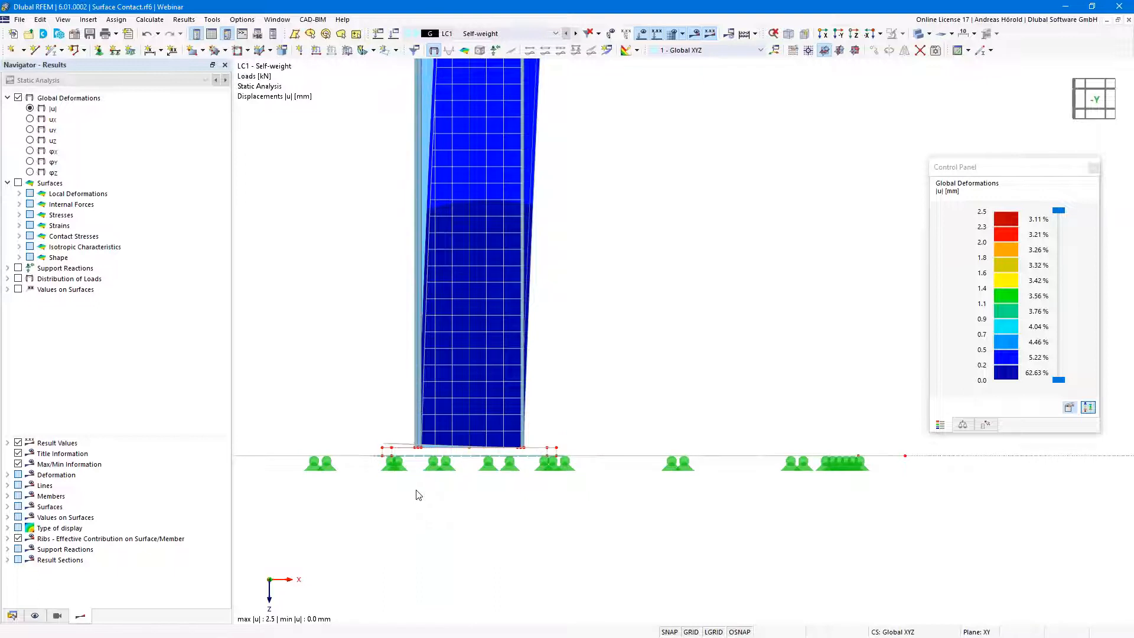
pyautogui.moveTo(417, 493); pyautogui.dragTo(421, 511, button='right')
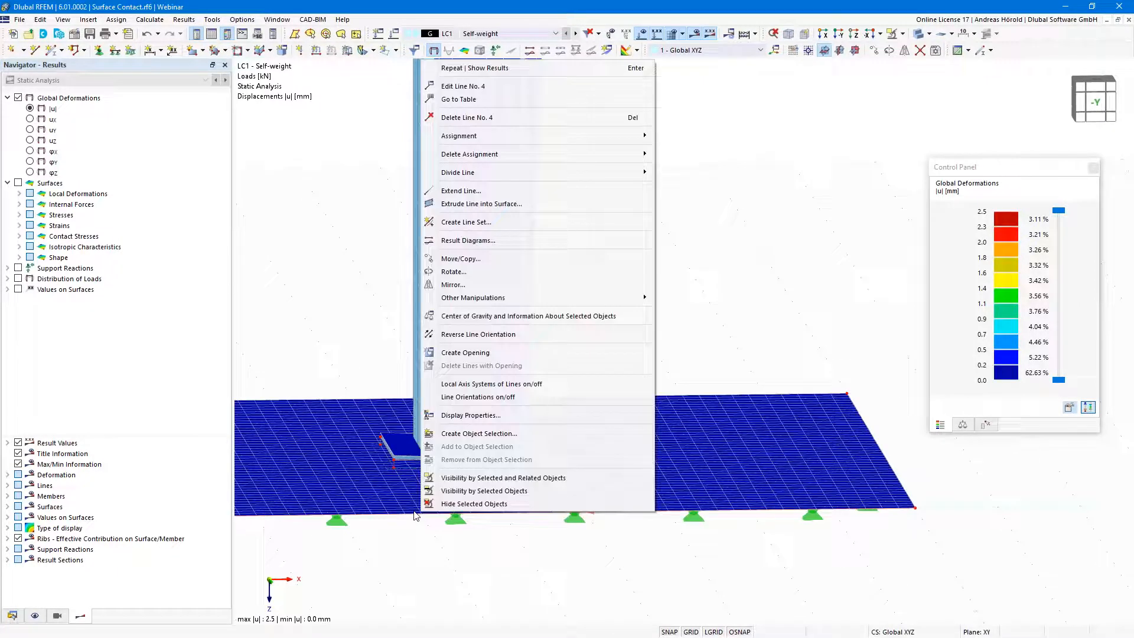
# Step: Switch to the Rigid Link model and orient the view to show the gap between the two surfaces
pyautogui.click(12, 616)
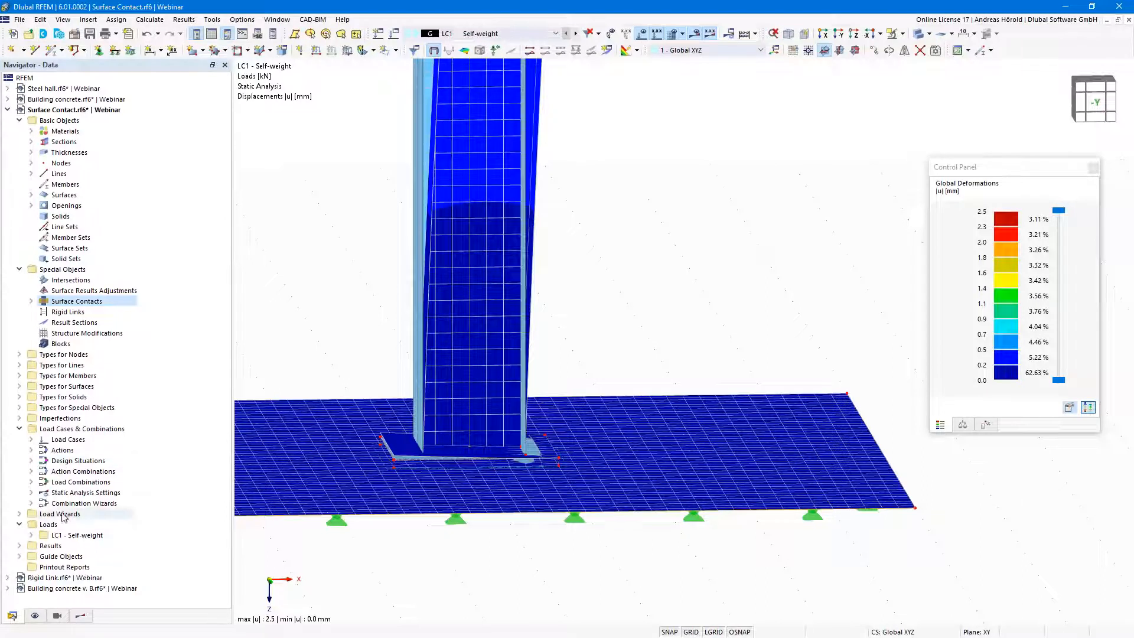
pyautogui.click(52, 577)
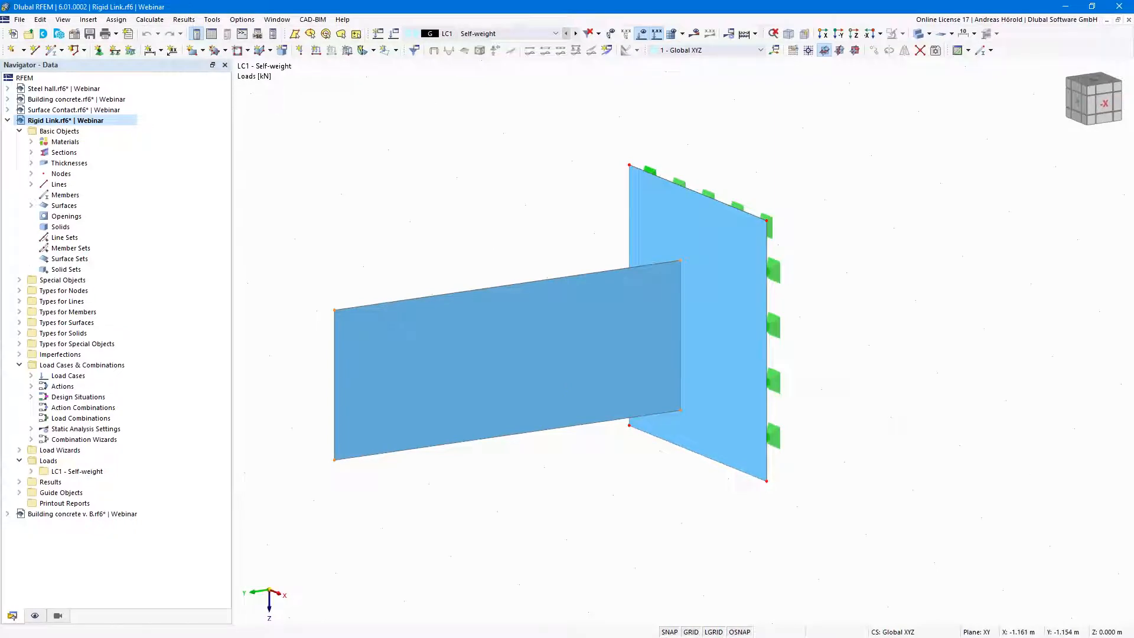
pyautogui.keyDown('ctrl'); pyautogui.moveTo(875, 333); pyautogui.dragTo(833, 347, button='middle'); pyautogui.keyUp('ctrl')
pyautogui.keyDown('ctrl'); pyautogui.moveTo(820, 351); pyautogui.dragTo(838, 347, button='middle'); pyautogui.keyUp('ctrl')
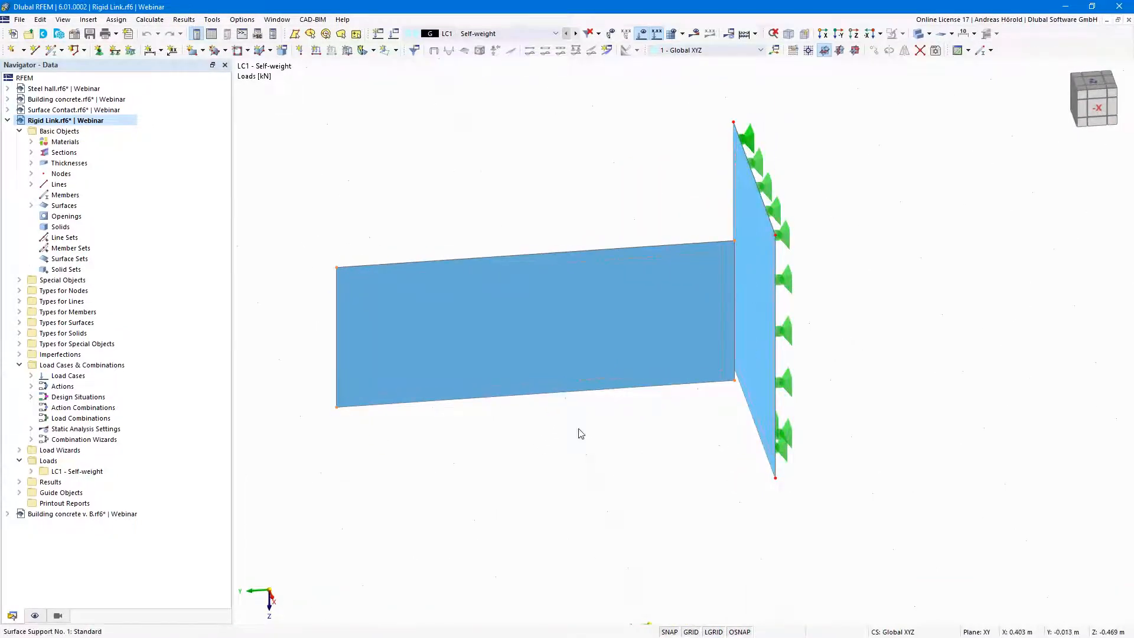
pyautogui.keyDown('ctrl'); pyautogui.moveTo(613, 466); pyautogui.dragTo(622, 453, button='middle'); pyautogui.keyUp('ctrl')
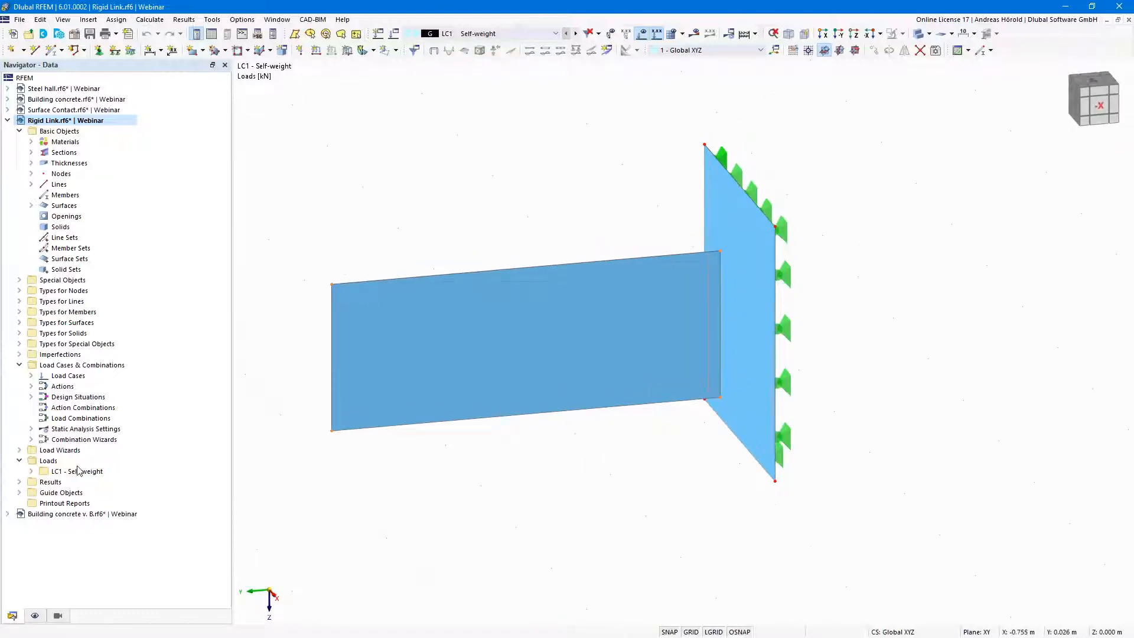
# Step: Render the surfaces filled including thickness to examine both plates, and return them to the plain filled display
pyautogui.click(35, 616)
pyautogui.scroll(-10, 24, 567)
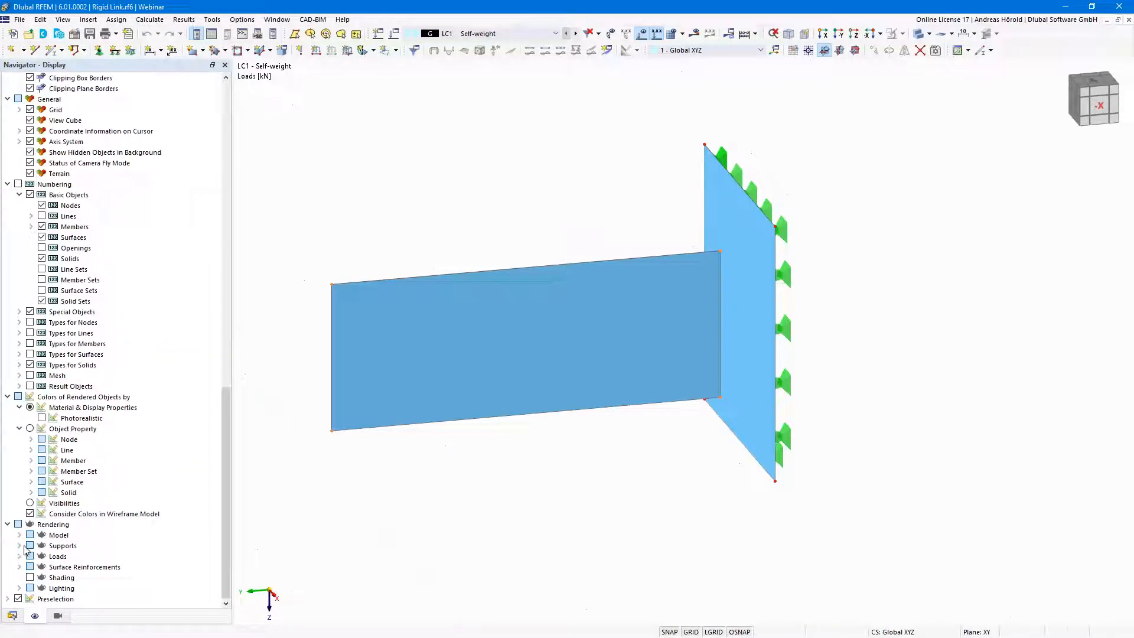
pyautogui.click(19, 534)
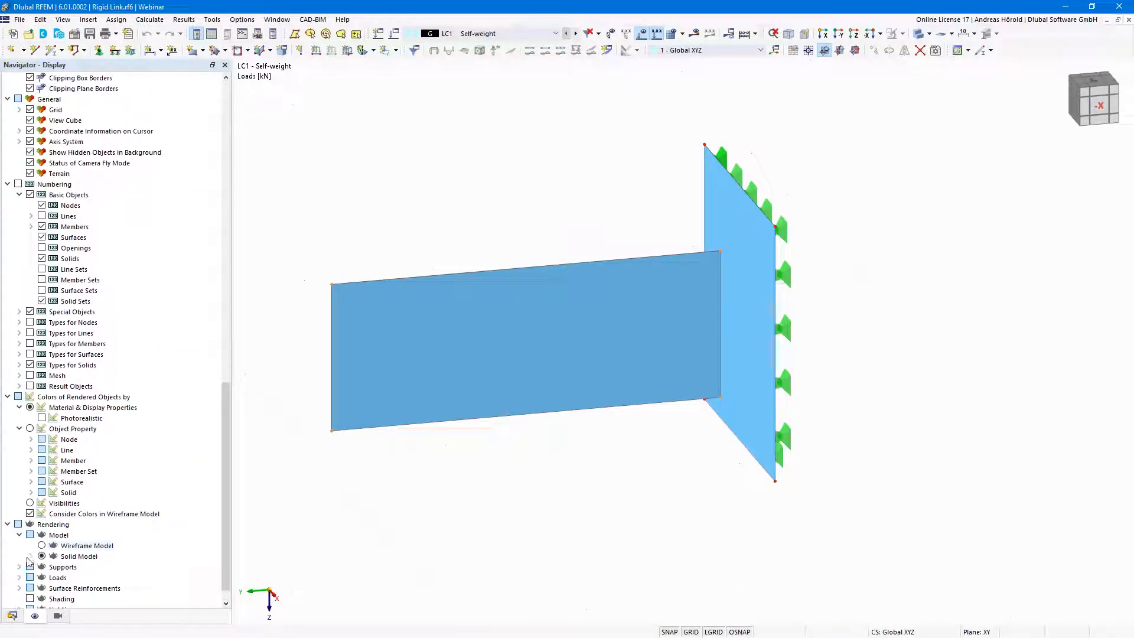
pyautogui.scroll(-2, 32, 558)
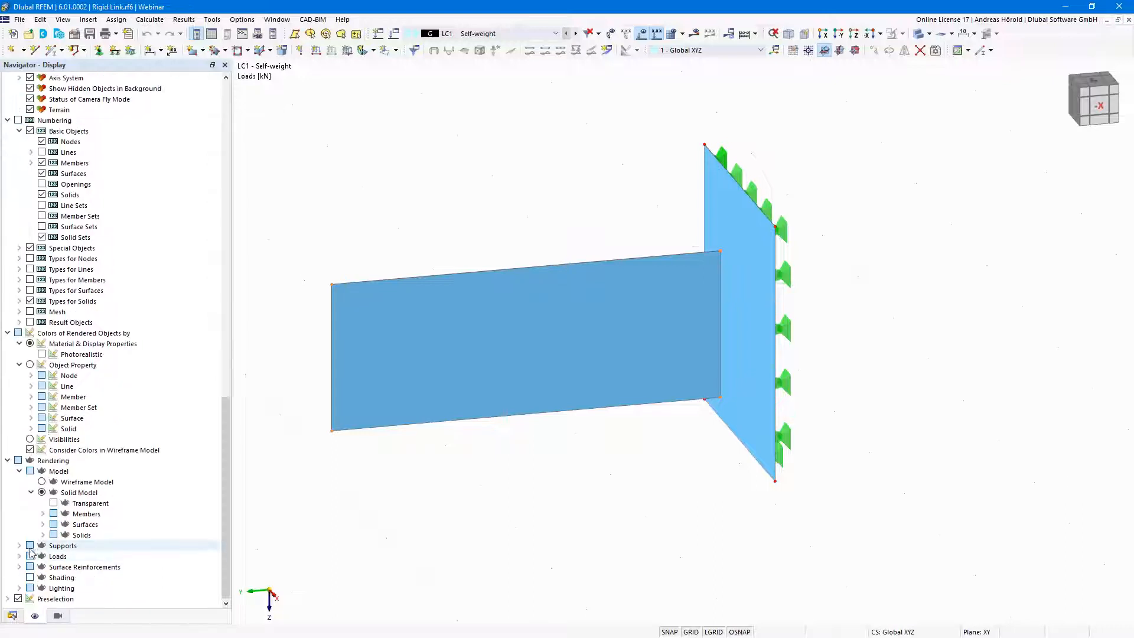
pyautogui.click(44, 524)
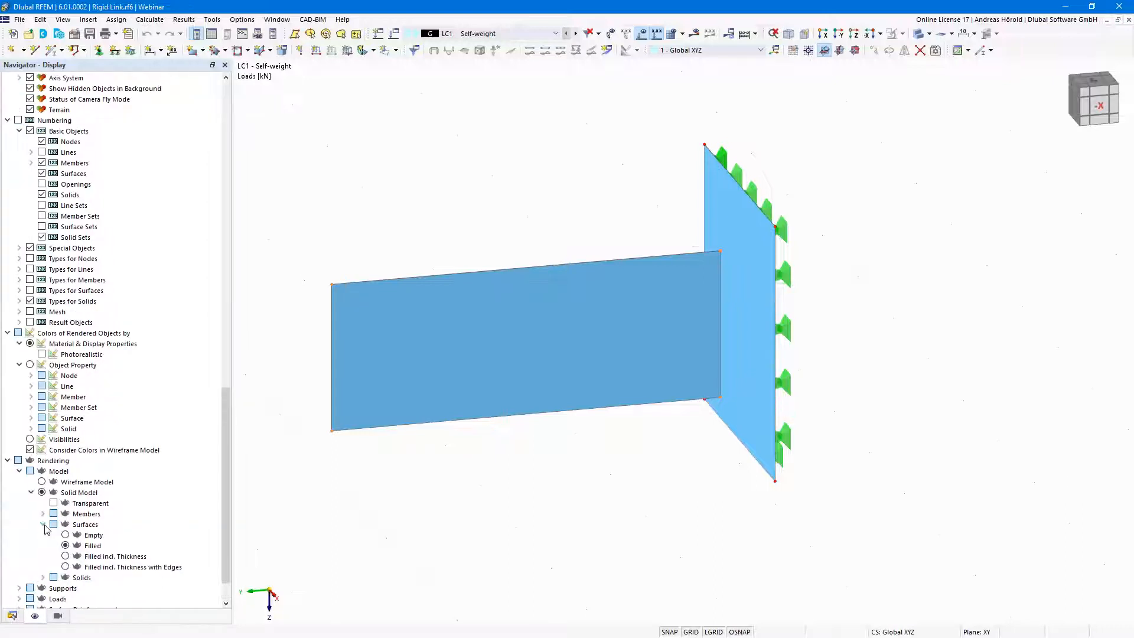
pyautogui.scroll(-1, 46, 528)
pyautogui.click(66, 545)
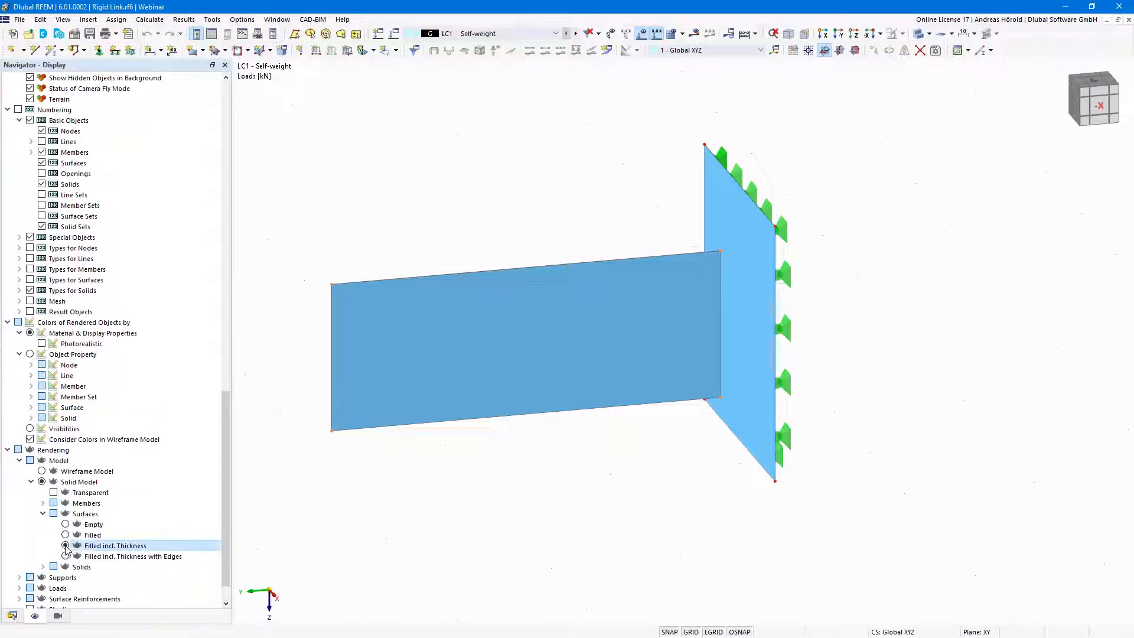
pyautogui.keyDown('ctrl'); pyautogui.moveTo(832, 498); pyautogui.dragTo(858, 485, button='middle'); pyautogui.keyUp('ctrl')
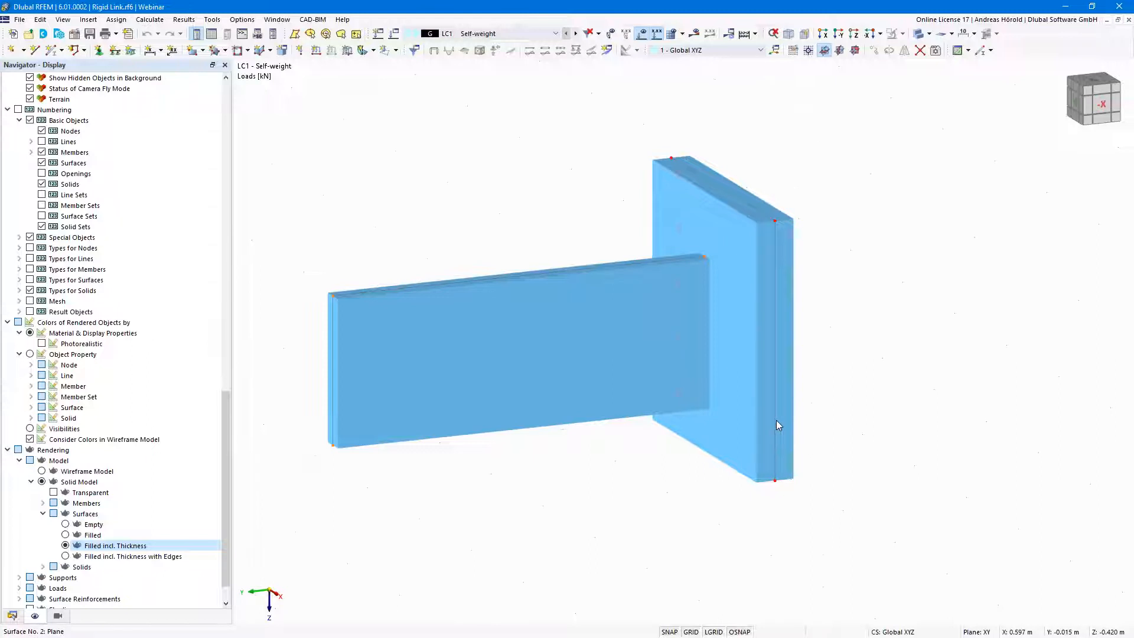
pyautogui.click(65, 535)
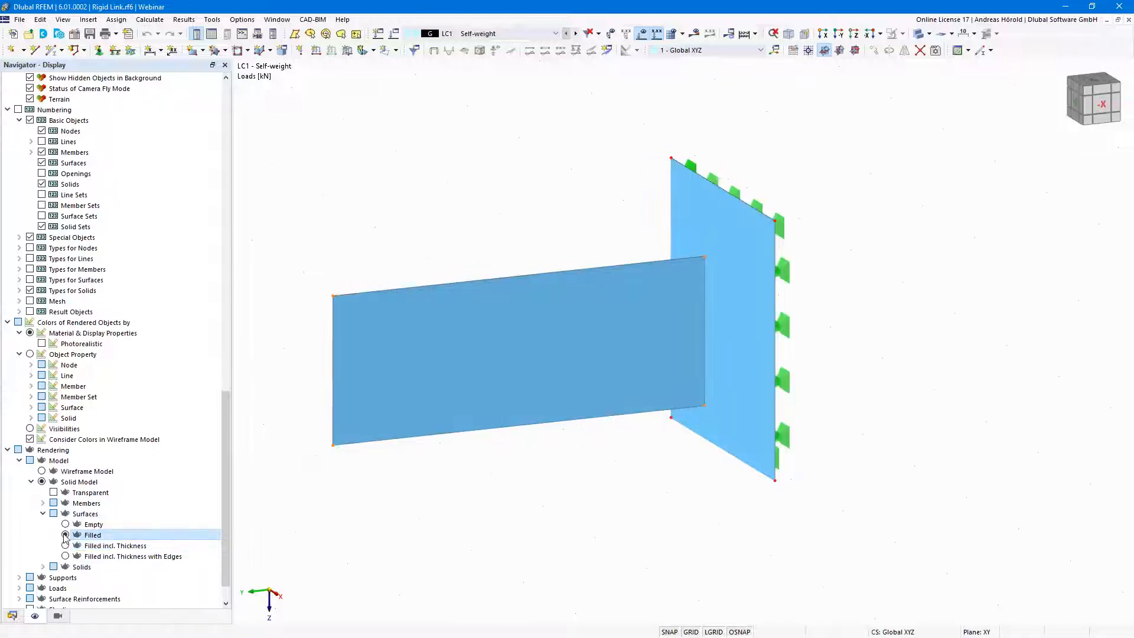
# Step: Begin a new rigid link and compare the line to line, line to surface and diaphragm types
pyautogui.click(13, 616)
pyautogui.click(20, 281)
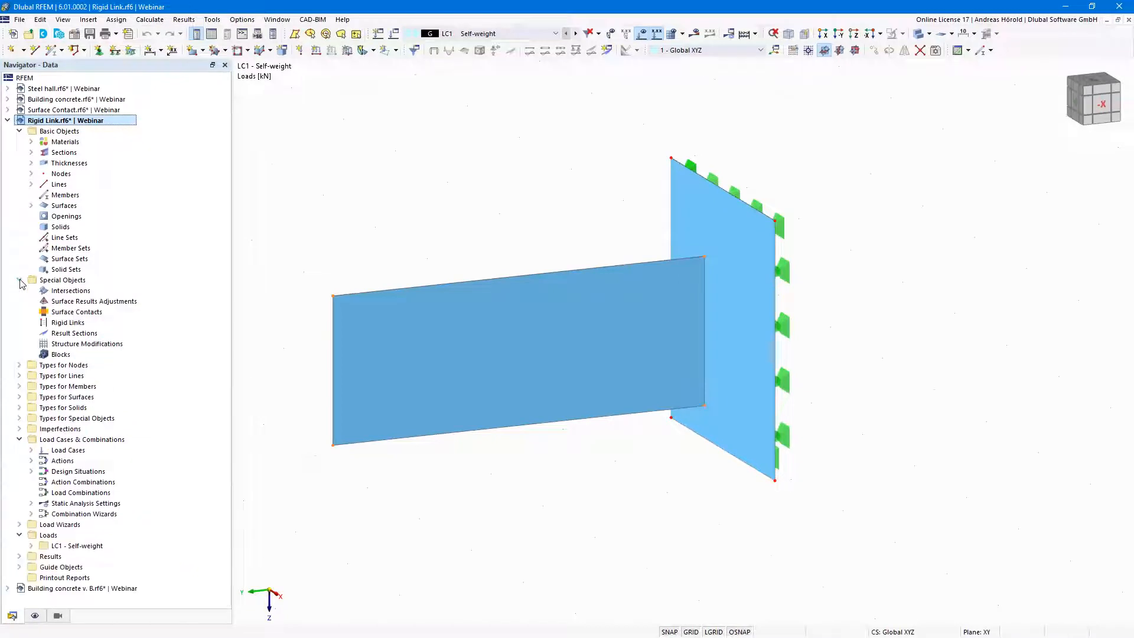
pyautogui.click(67, 323)
pyautogui.doubleClick(76, 325)
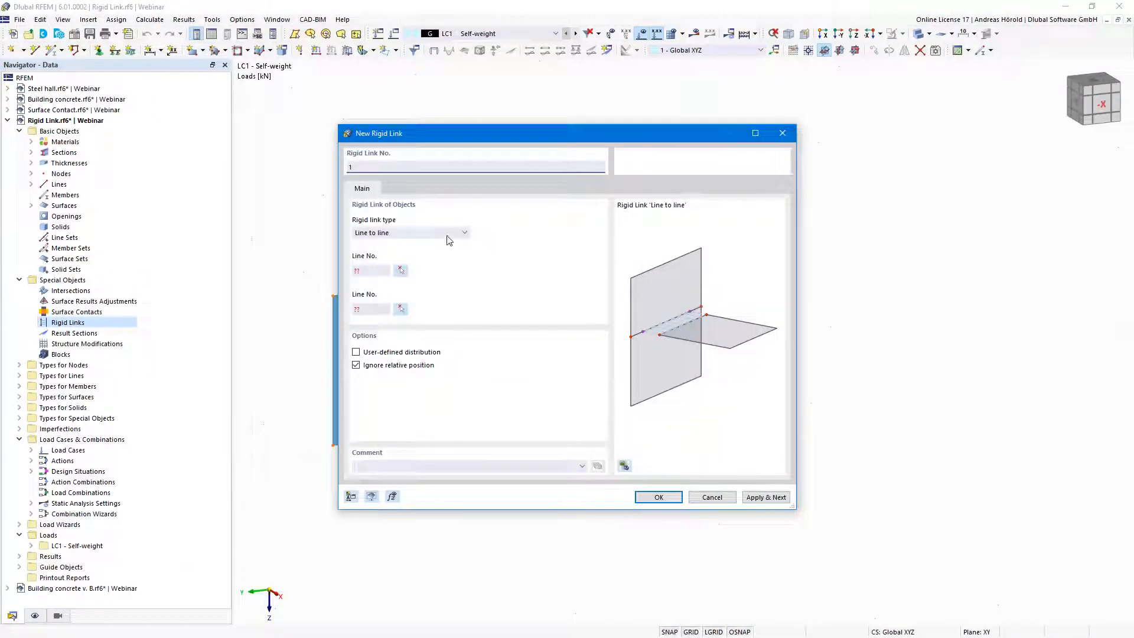
pyautogui.click(420, 237)
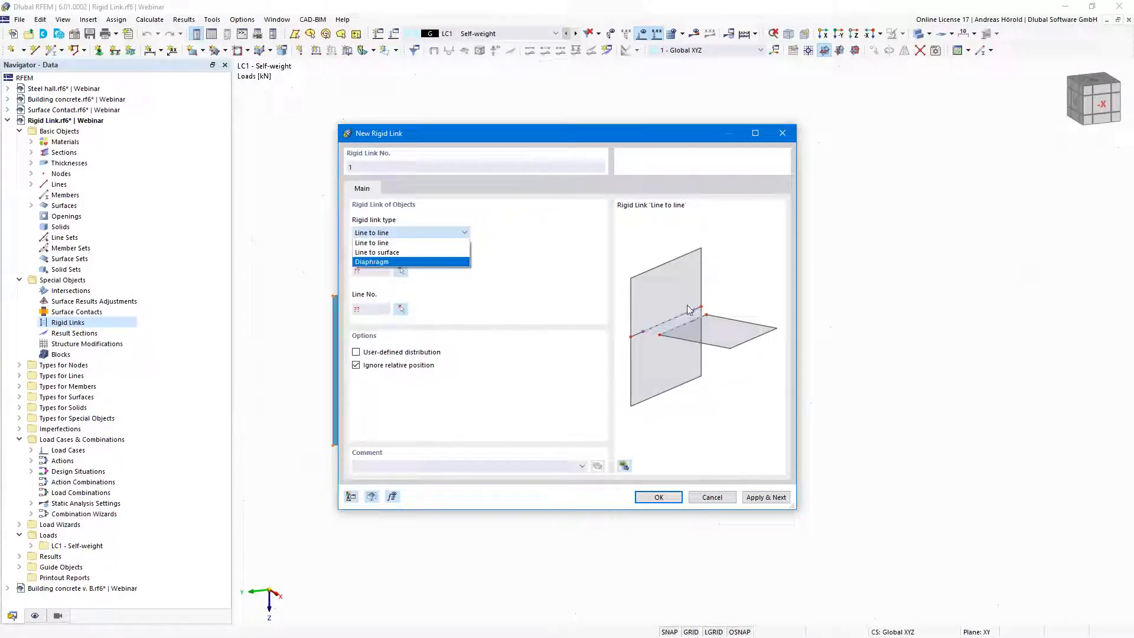
pyautogui.click(390, 252)
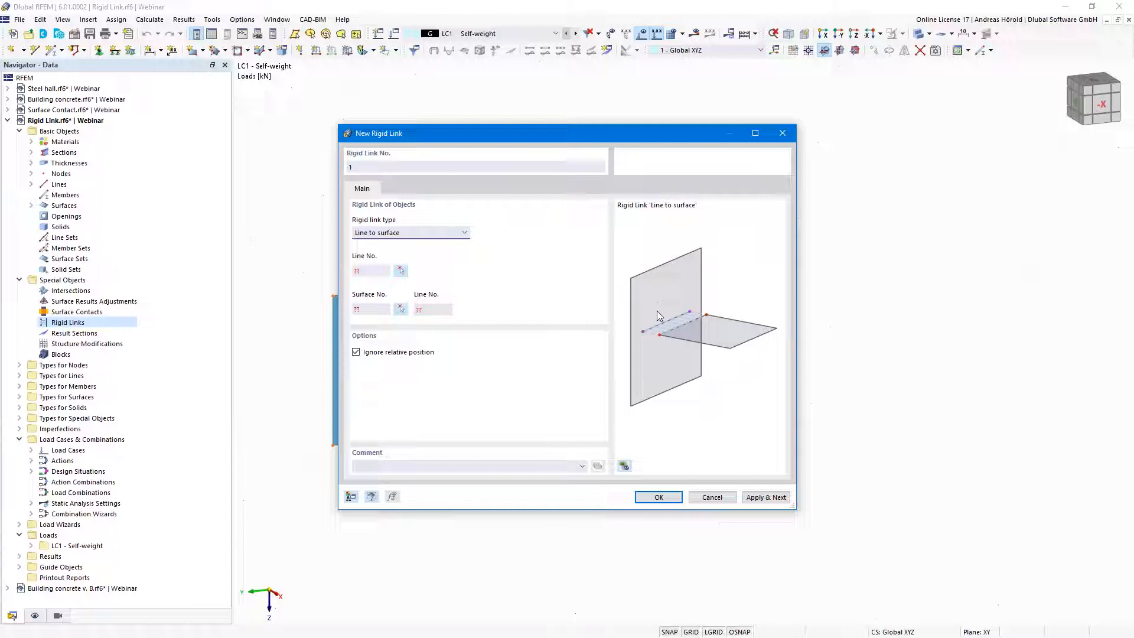
pyautogui.click(425, 236)
pyautogui.click(414, 262)
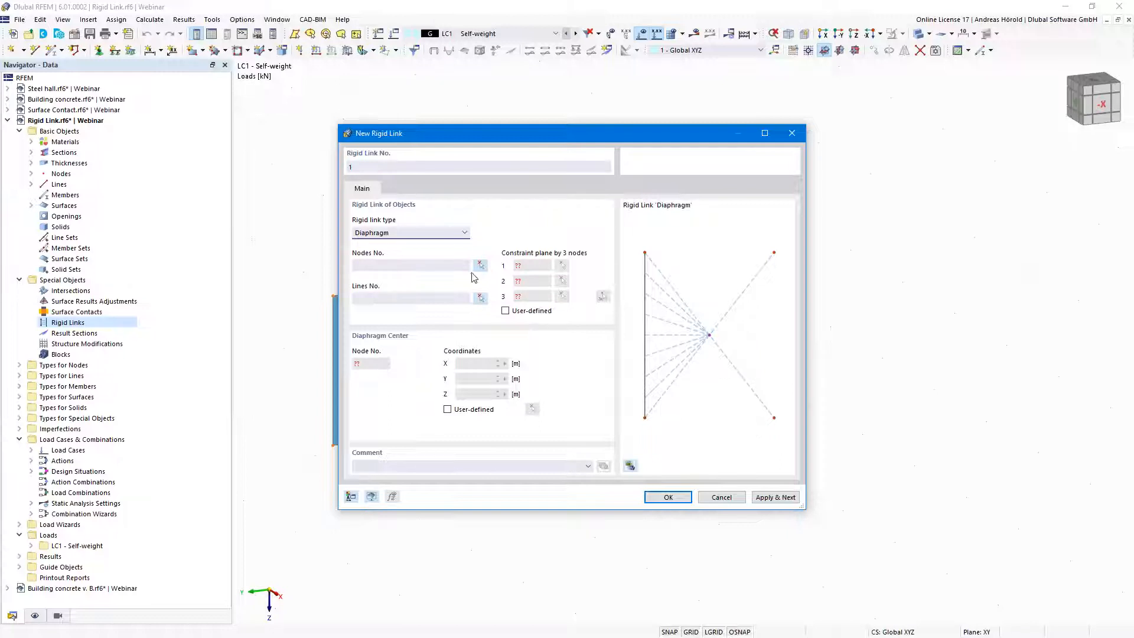
pyautogui.click(454, 236)
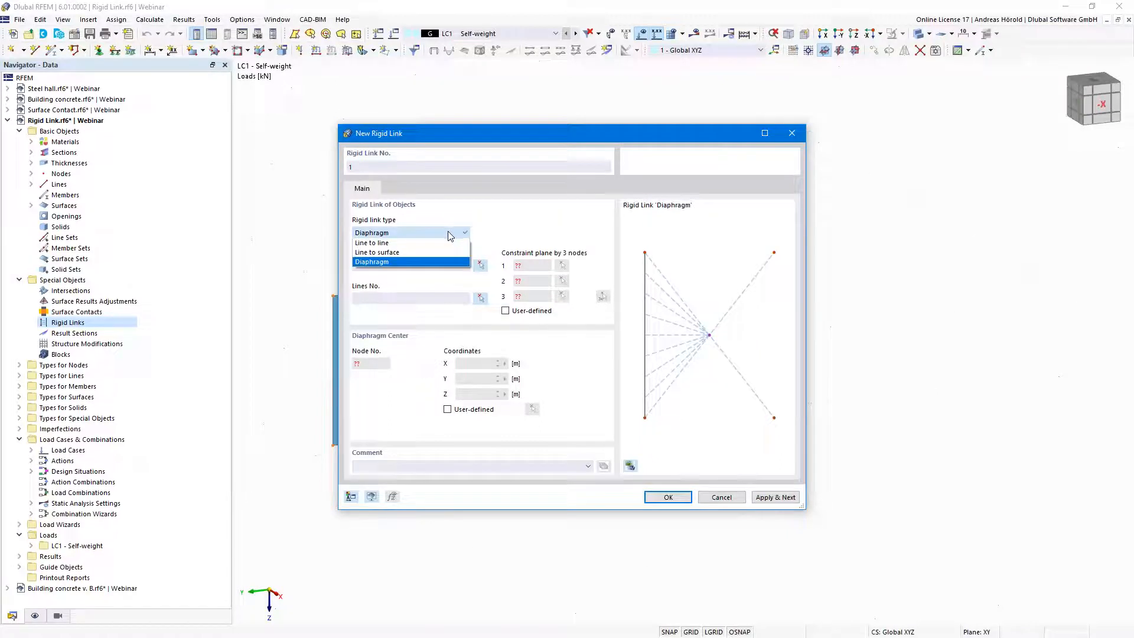
# Step: Create a line to surface rigid link from the horizontal plate's end edge near the gap to the supported plate, ignoring relative position
pyautogui.click(414, 252)
pyautogui.click(668, 497)
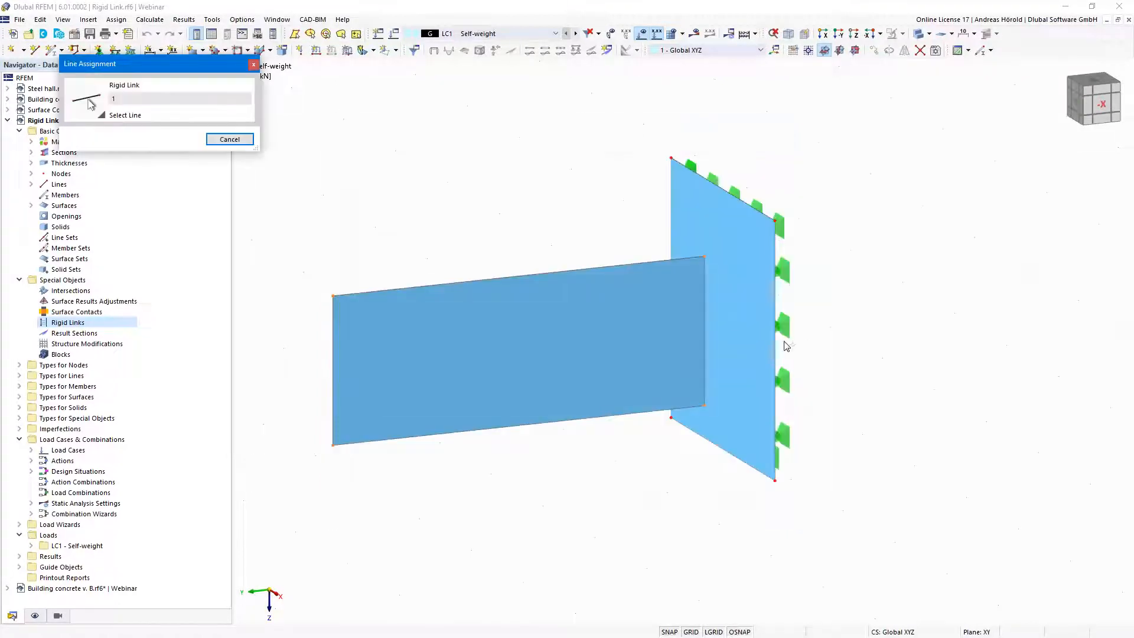
pyautogui.click(702, 331)
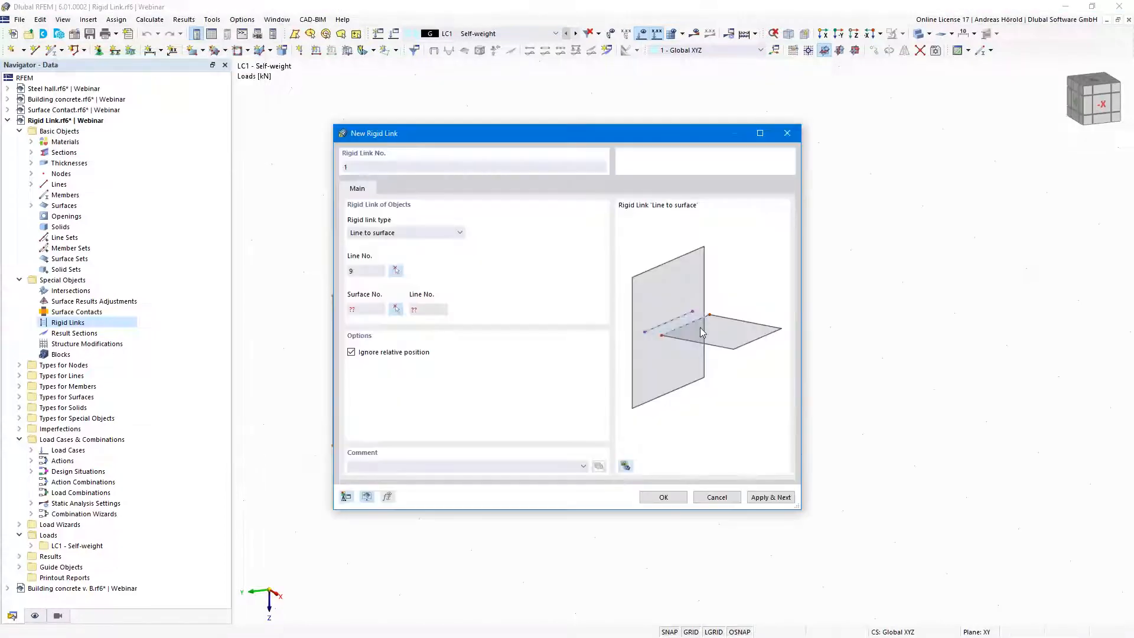
pyautogui.click(395, 310)
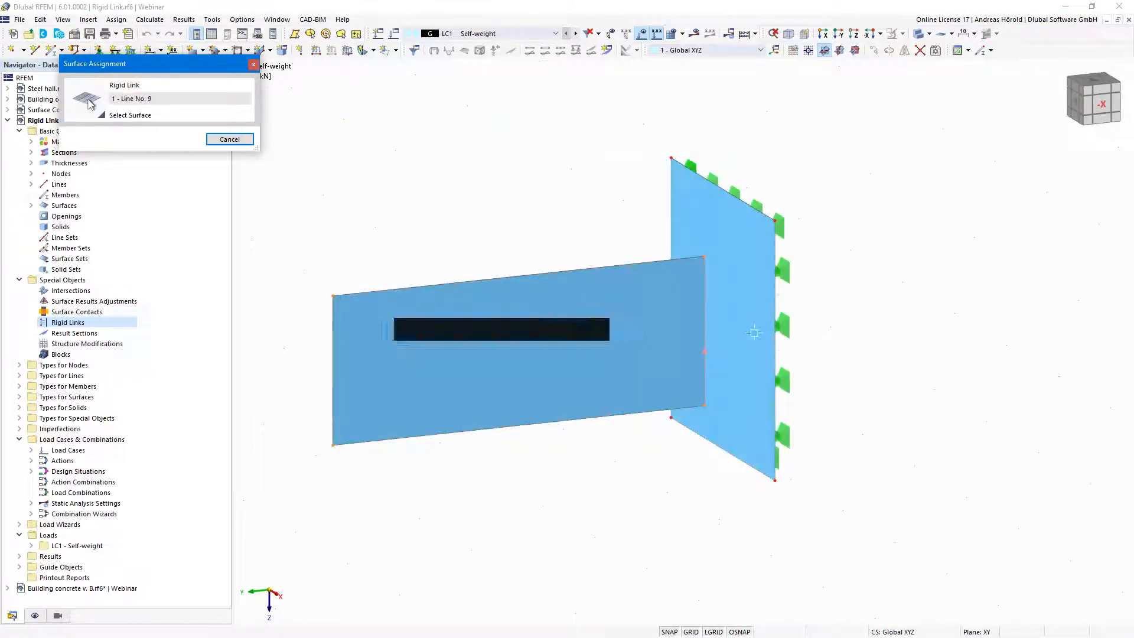
pyautogui.click(761, 326)
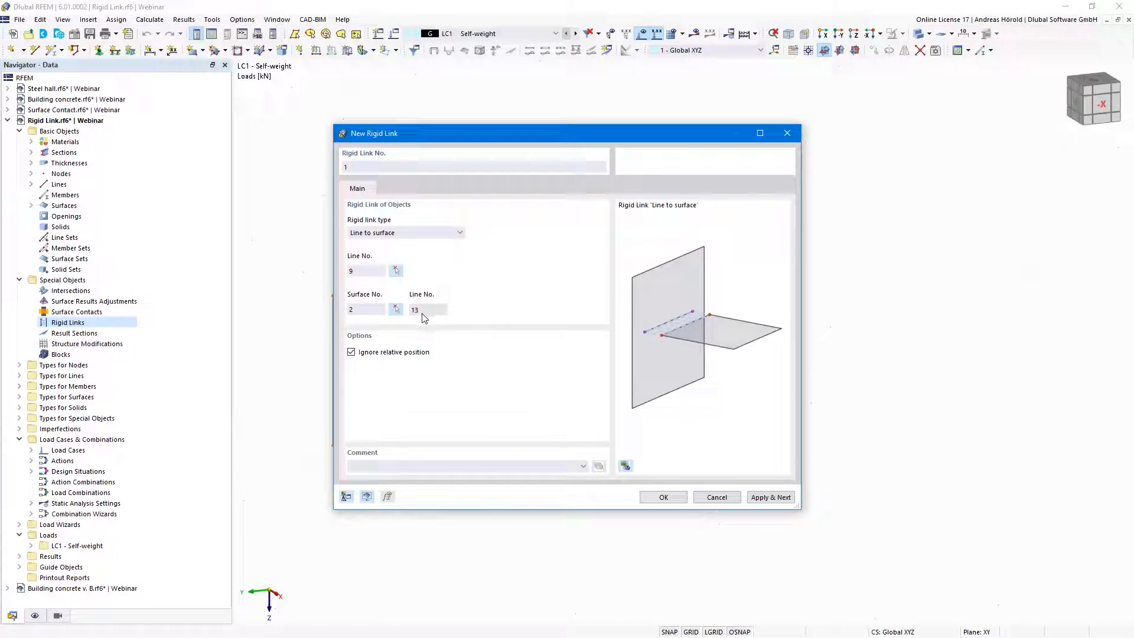
pyautogui.click(662, 496)
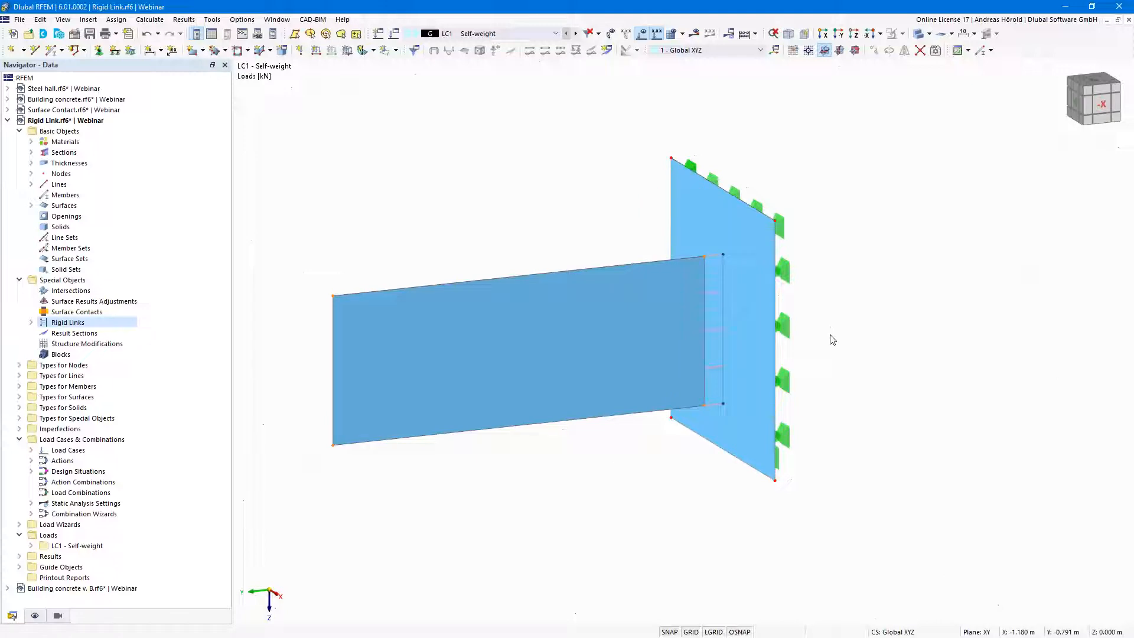
# Step: Calculate LC1 - Self-weight and examine the global deformations of the two linked plates together with the nodal load
pyautogui.click(694, 33)
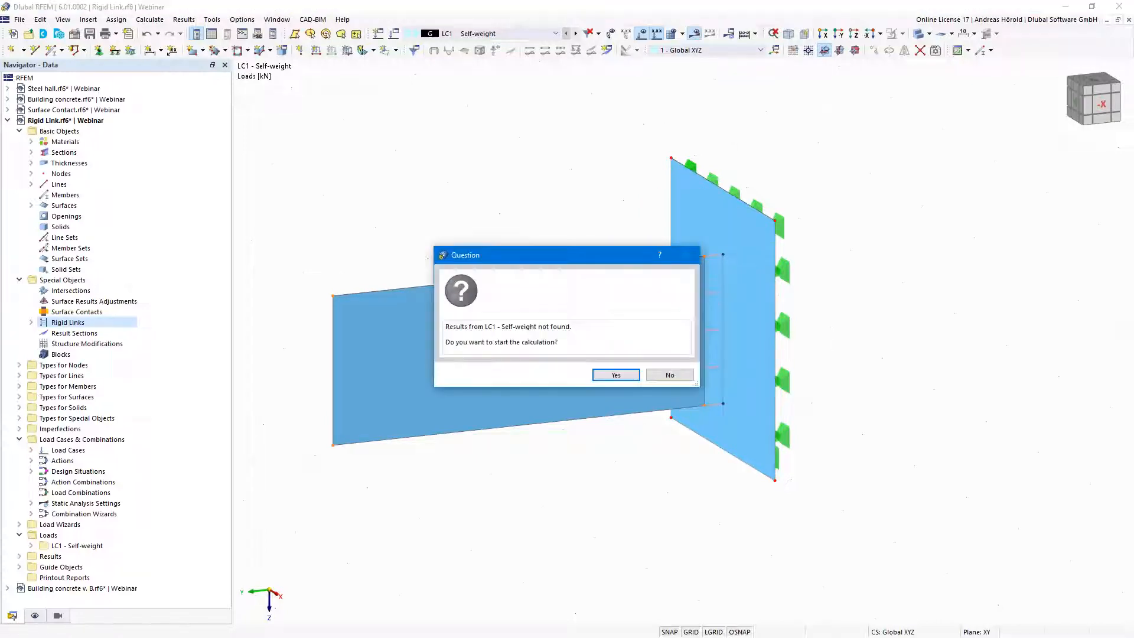
pyautogui.click(615, 375)
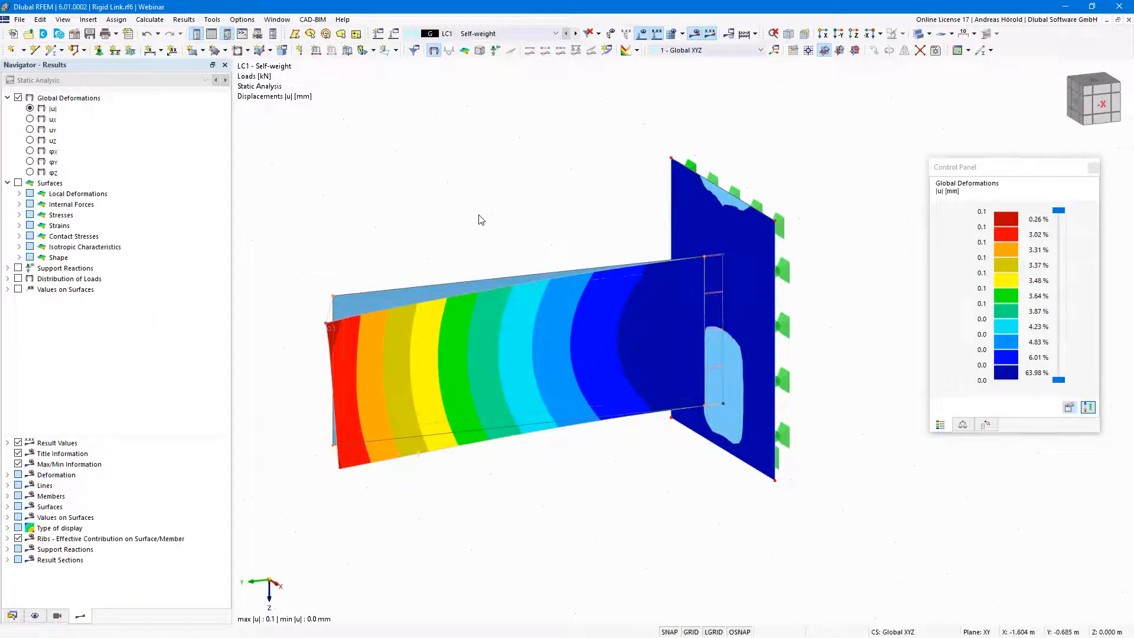
pyautogui.scroll(-3, 473, 212)
pyautogui.moveTo(490, 283); pyautogui.dragTo(537, 458, button='middle')
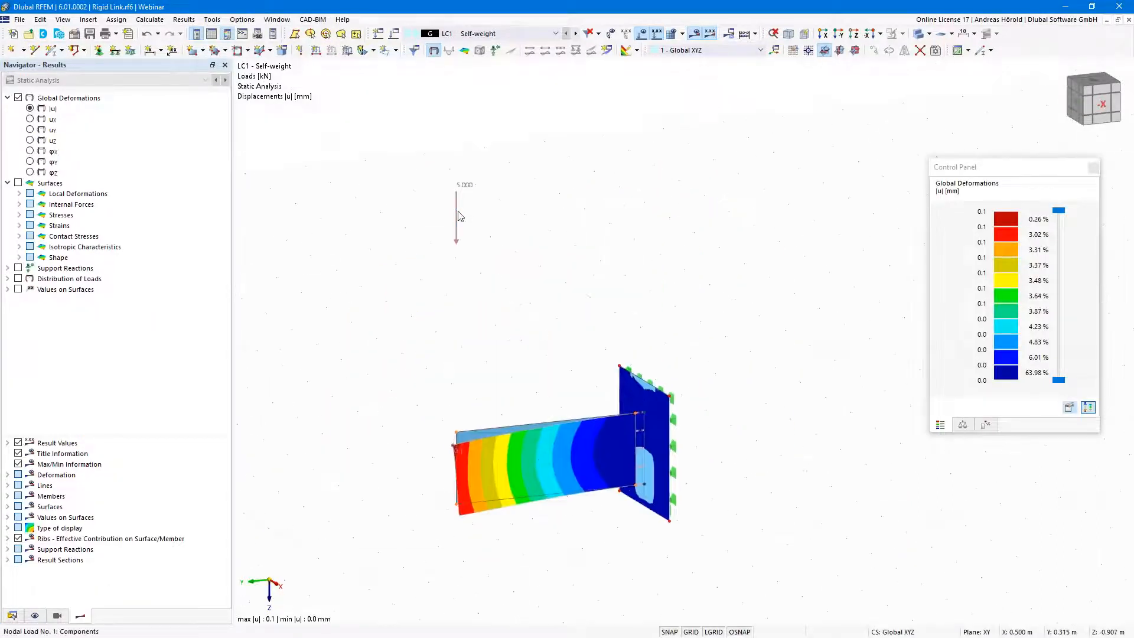
pyautogui.moveTo(592, 418); pyautogui.dragTo(590, 397, button='middle')
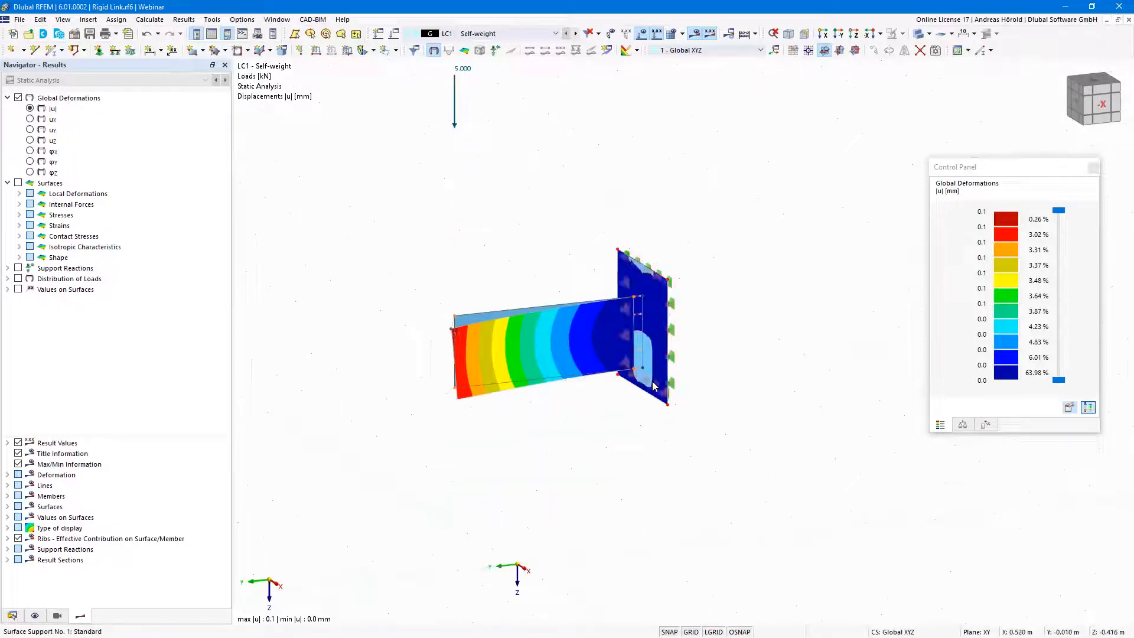
pyautogui.scroll(3, 628, 423)
pyautogui.moveTo(683, 490); pyautogui.dragTo(691, 489, button='middle')
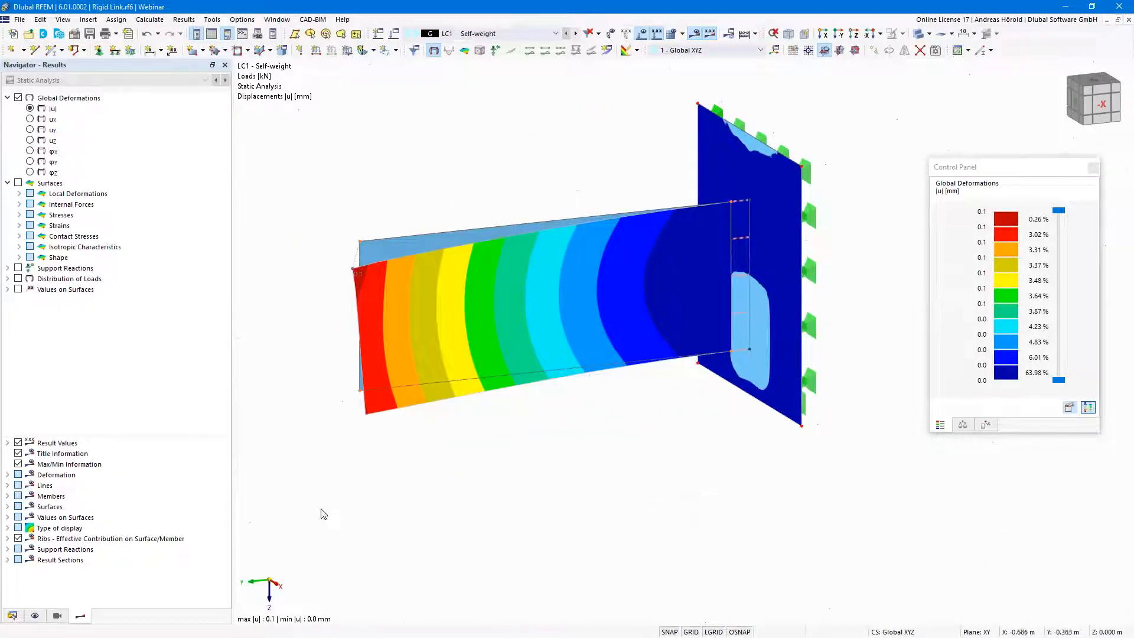
# Step: Switch to the Steel hall model and calculate the results of load case LC2 - Snow
pyautogui.click(12, 615)
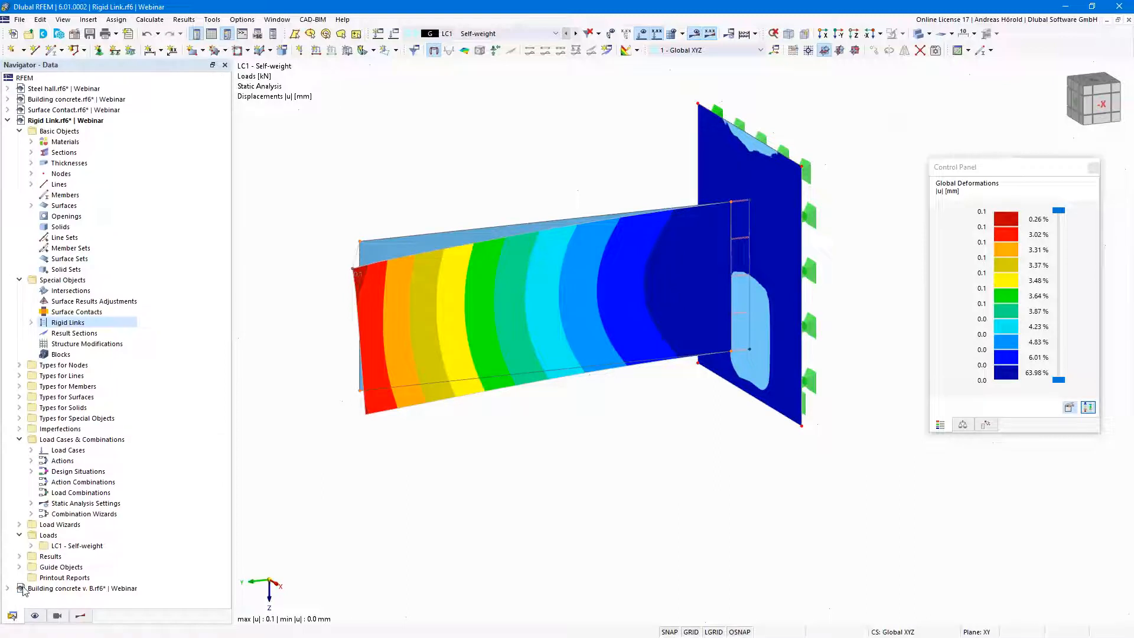
pyautogui.click(64, 89)
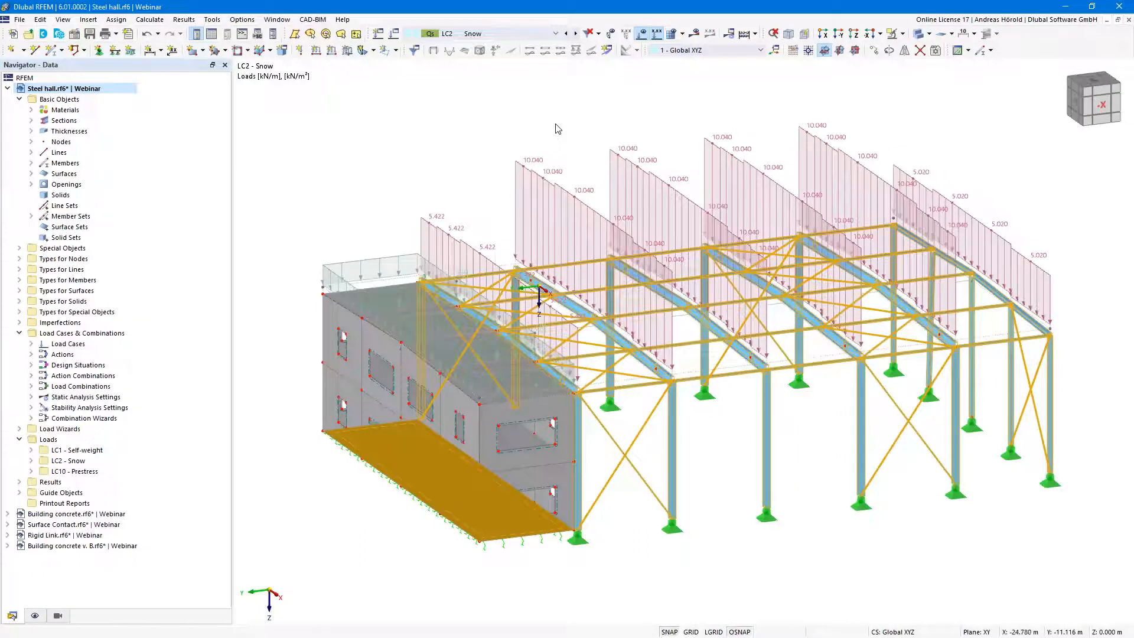
pyautogui.click(695, 34)
pyautogui.click(694, 35)
pyautogui.click(615, 375)
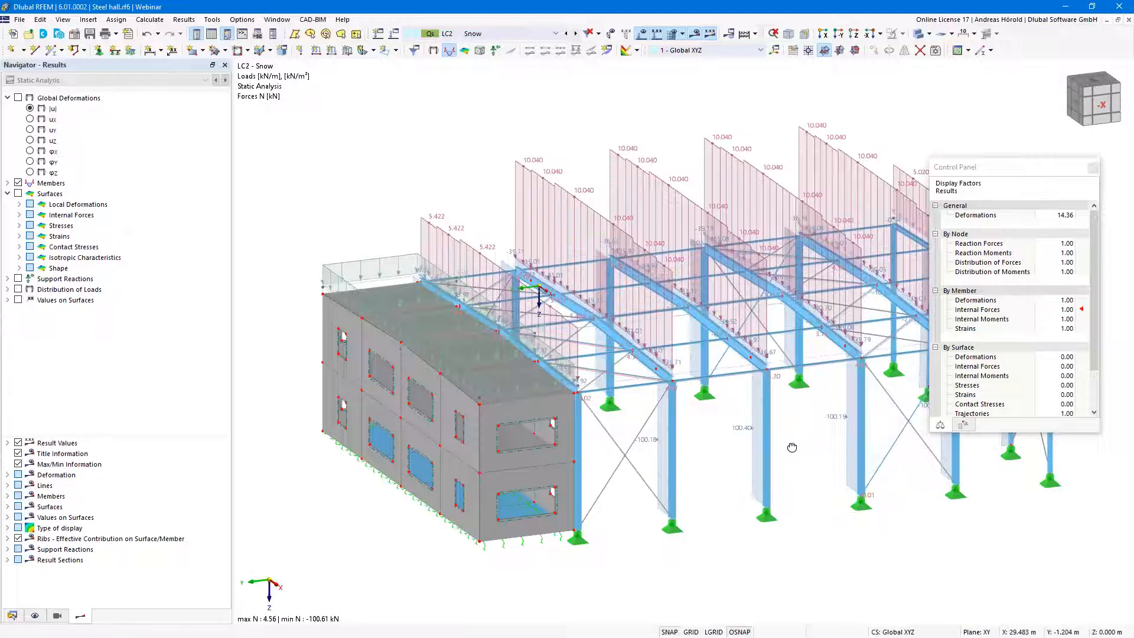
# Step: Examine the member axial forces N closely where the hall's end frame adjoins the concrete building
pyautogui.keyDown('ctrl'); pyautogui.moveTo(778, 448); pyautogui.dragTo(577, 428, button='middle'); pyautogui.keyUp('ctrl')
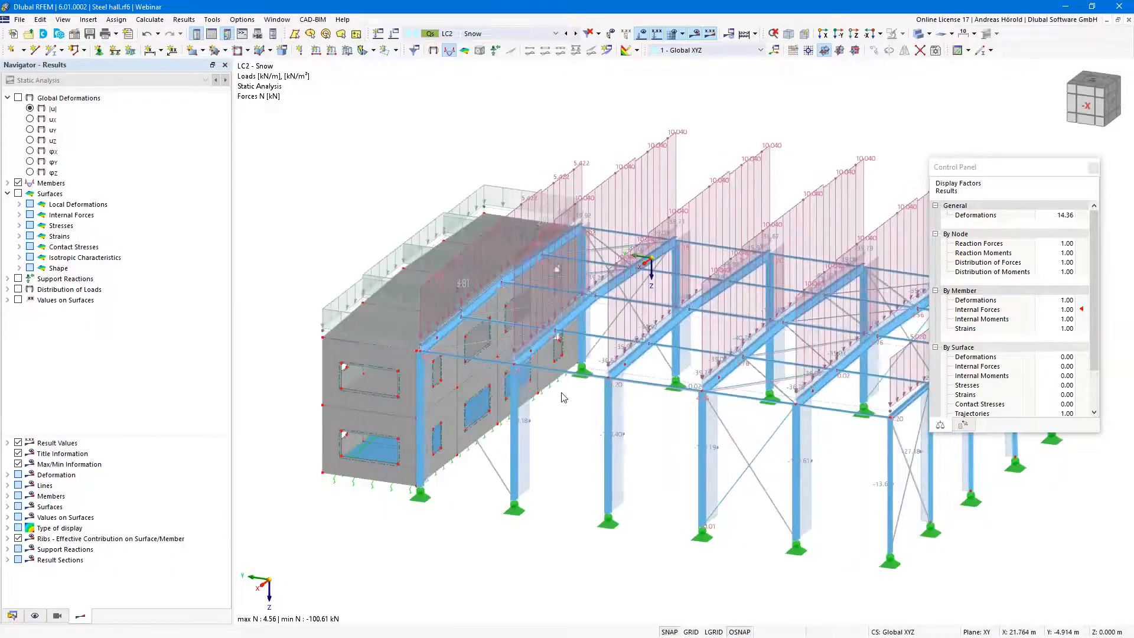
pyautogui.scroll(1, 562, 398)
pyautogui.scroll(2, 562, 397)
pyautogui.scroll(2, 620, 455)
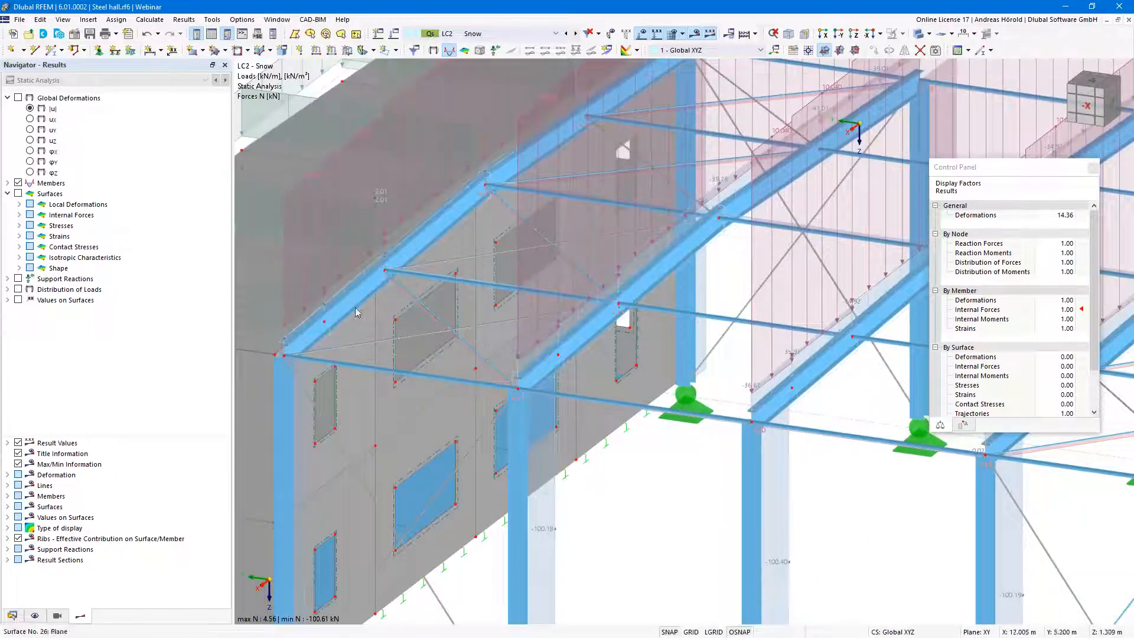
# Step: Open the result diagrams for the selected member sets 4-6 and show the internal forces My/Mu instead of N
pyautogui.scroll(-3, 548, 253)
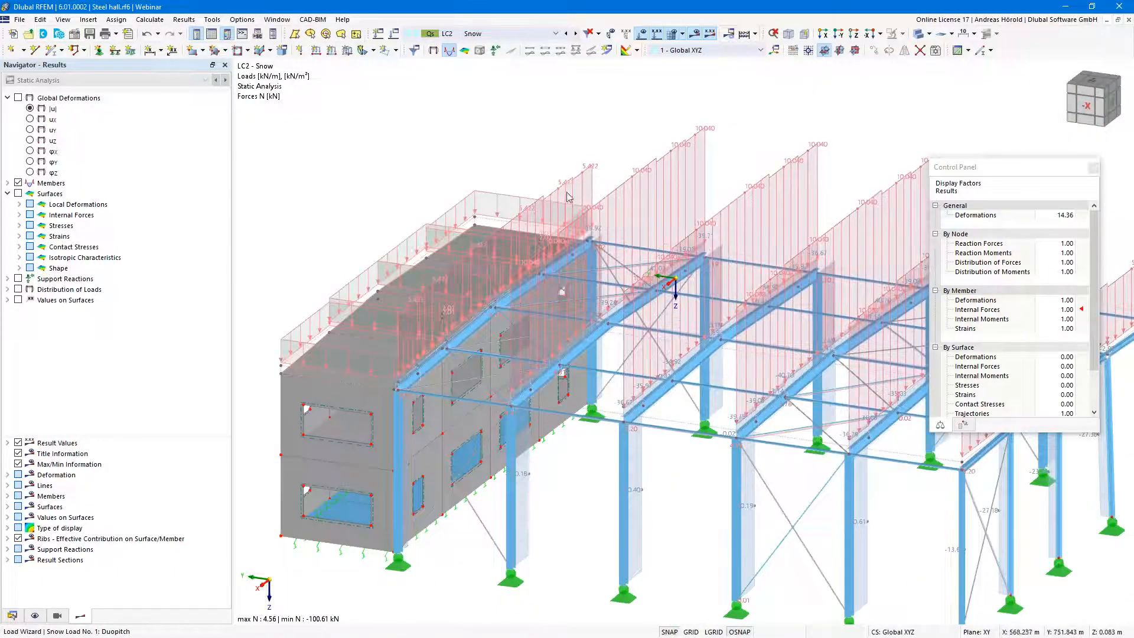
pyautogui.scroll(4, 435, 450)
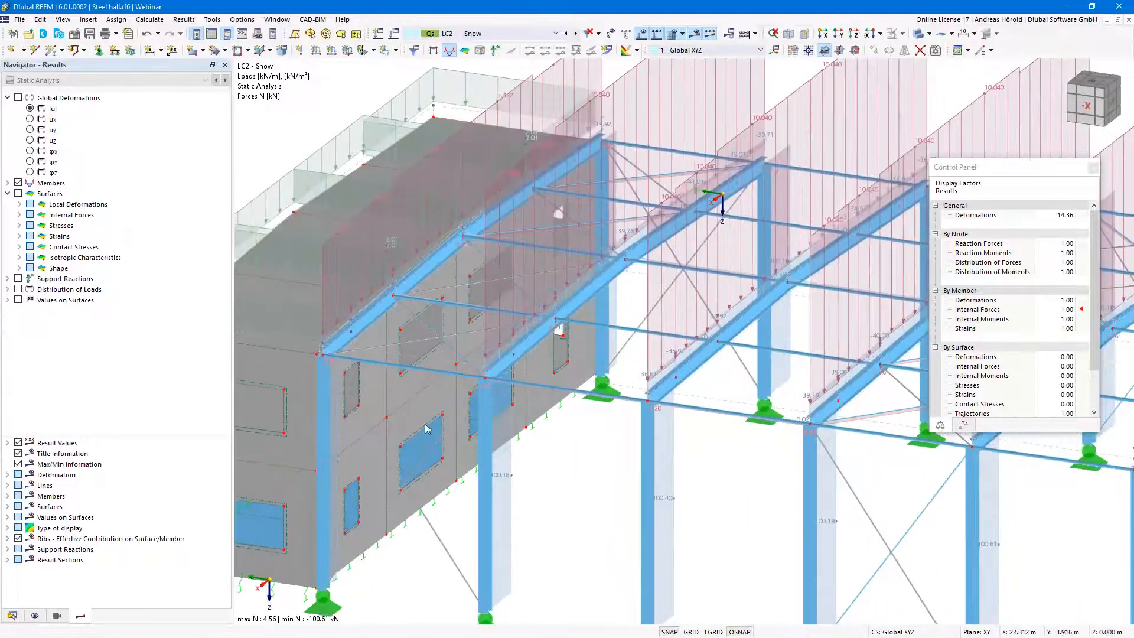
pyautogui.scroll(3, 336, 355)
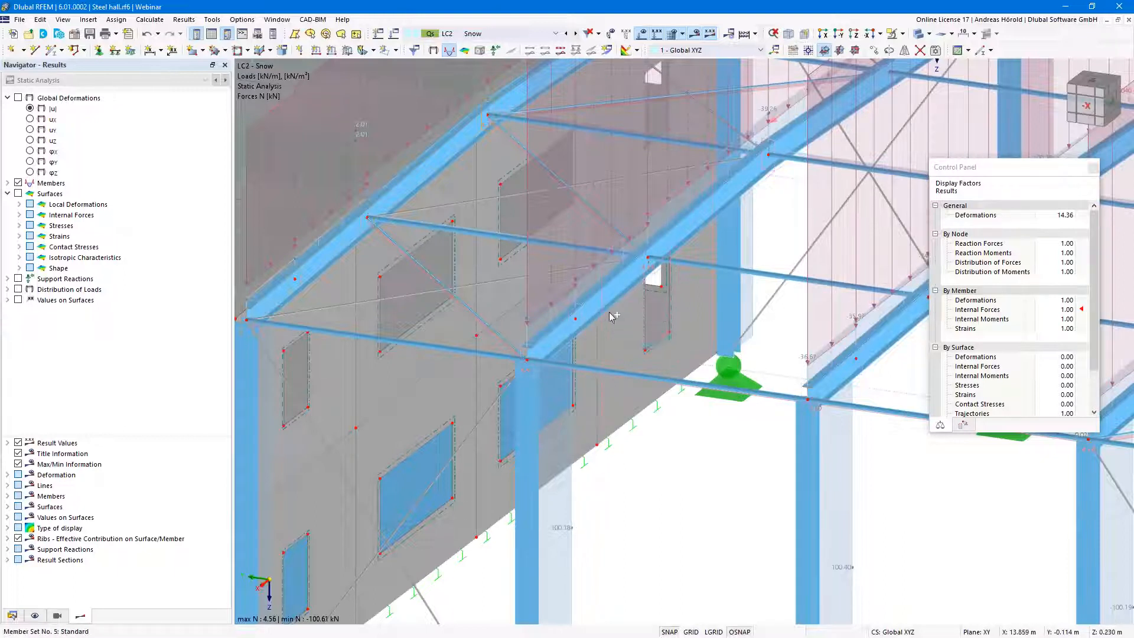
pyautogui.rightClick(875, 373)
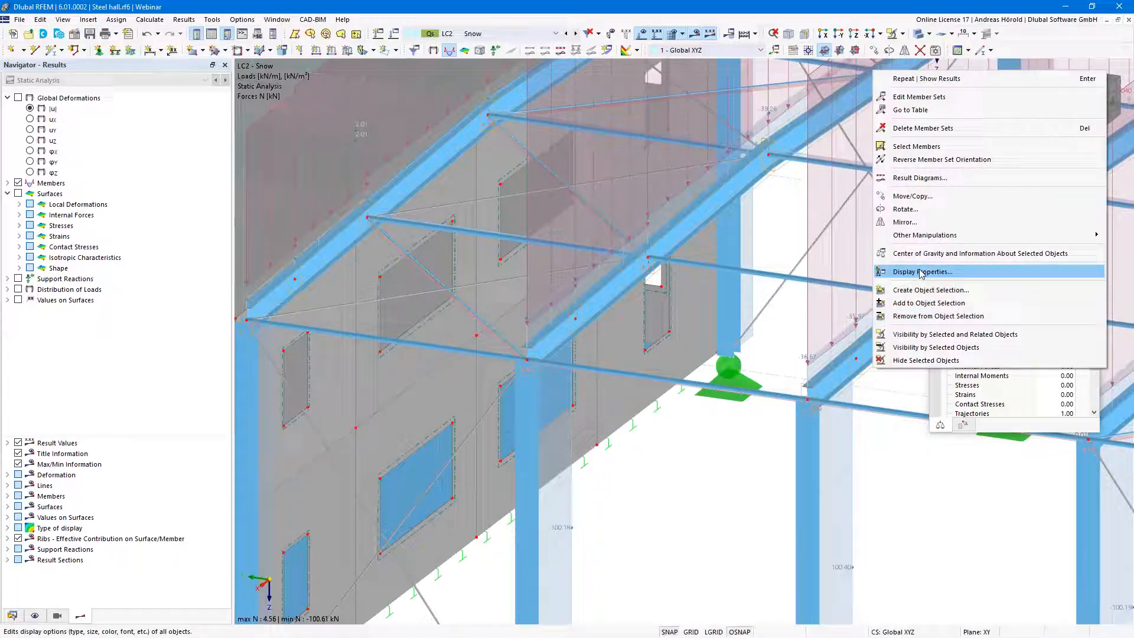
pyautogui.click(905, 178)
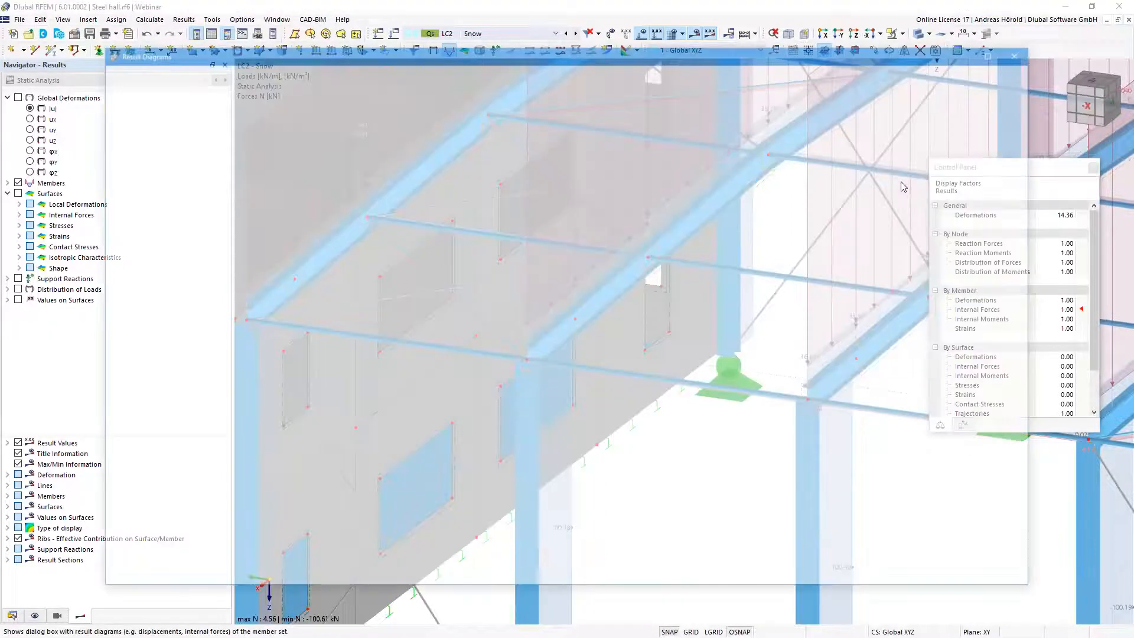
pyautogui.moveTo(1039, 294); pyautogui.dragTo(904, 295)
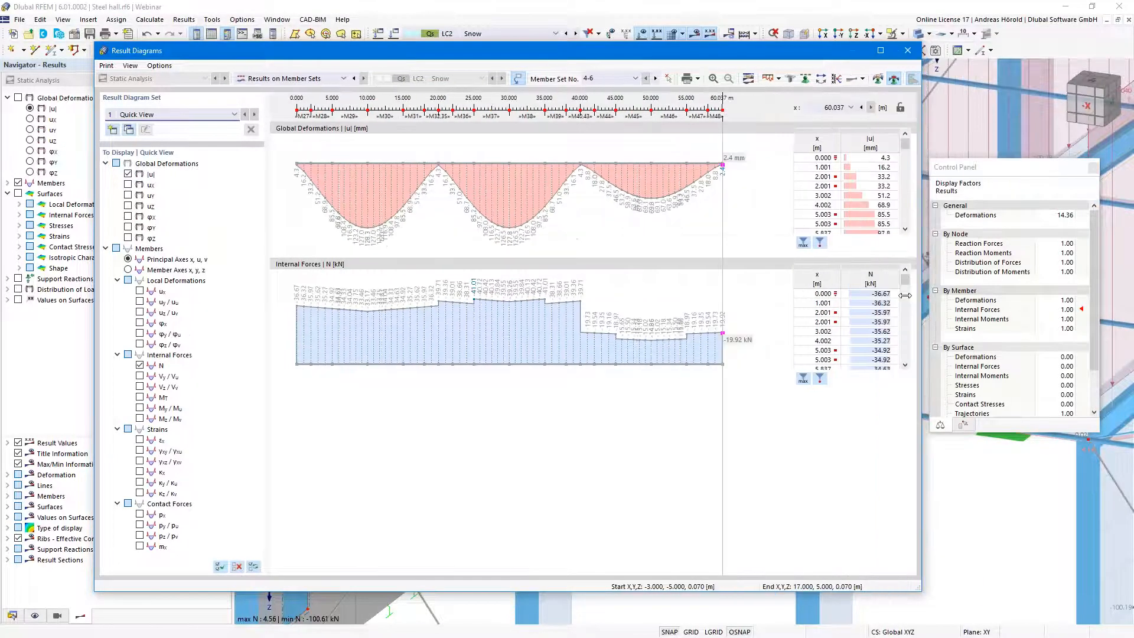
pyautogui.click(140, 408)
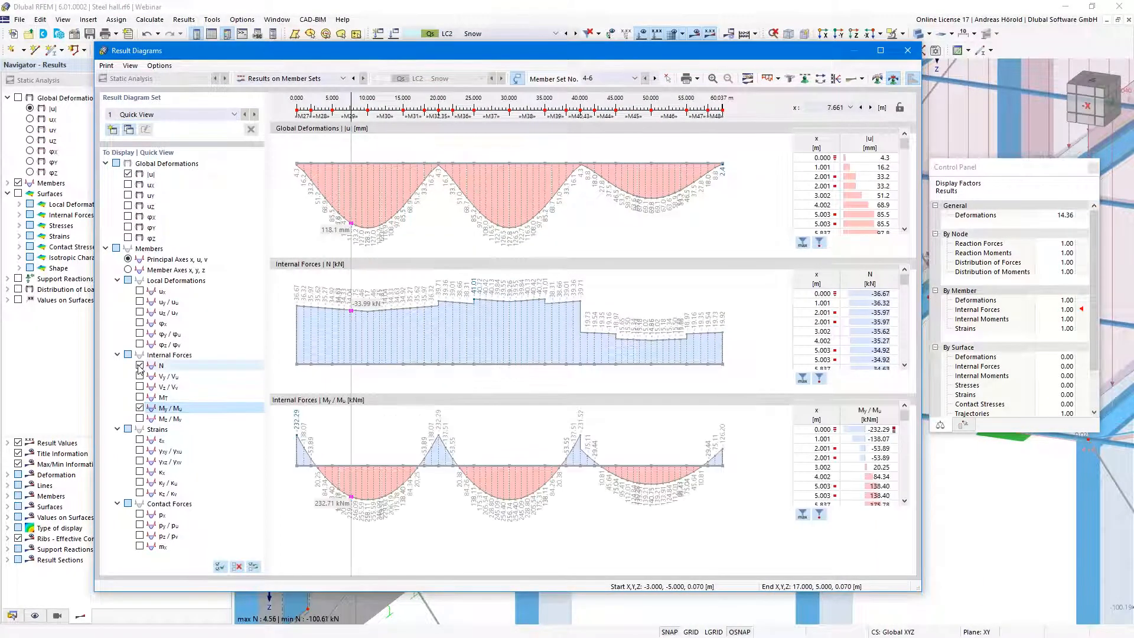
pyautogui.click(140, 365)
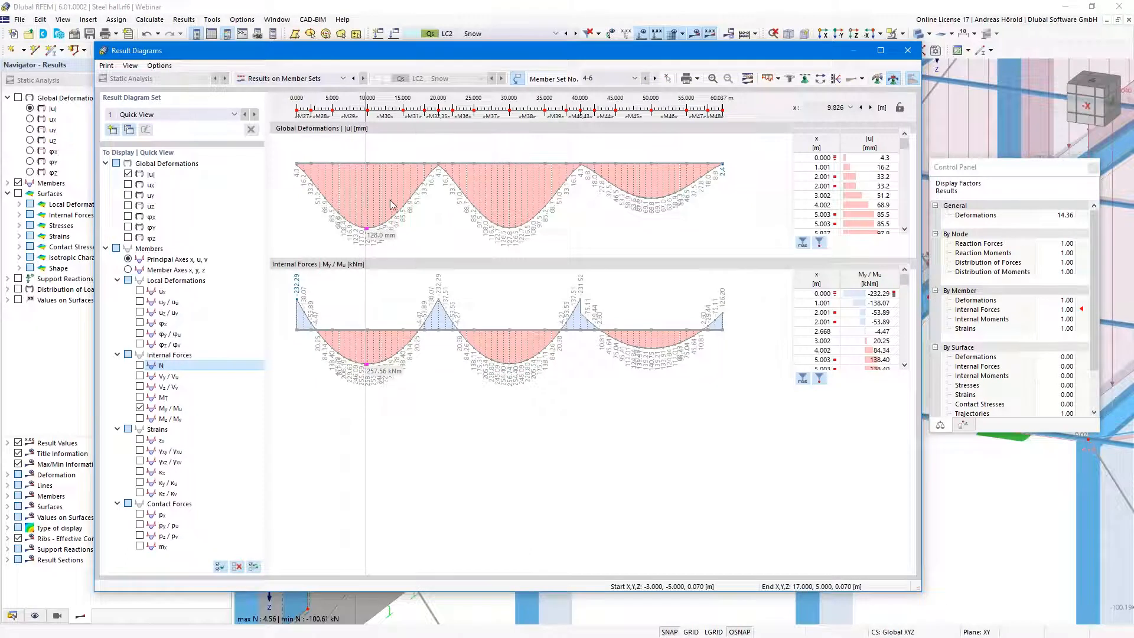
# Step: Try the Overlapped and Overlapped | Envelope Only diagram arrangements, and set the display to Overlapped | Descriptions
pyautogui.click(779, 79)
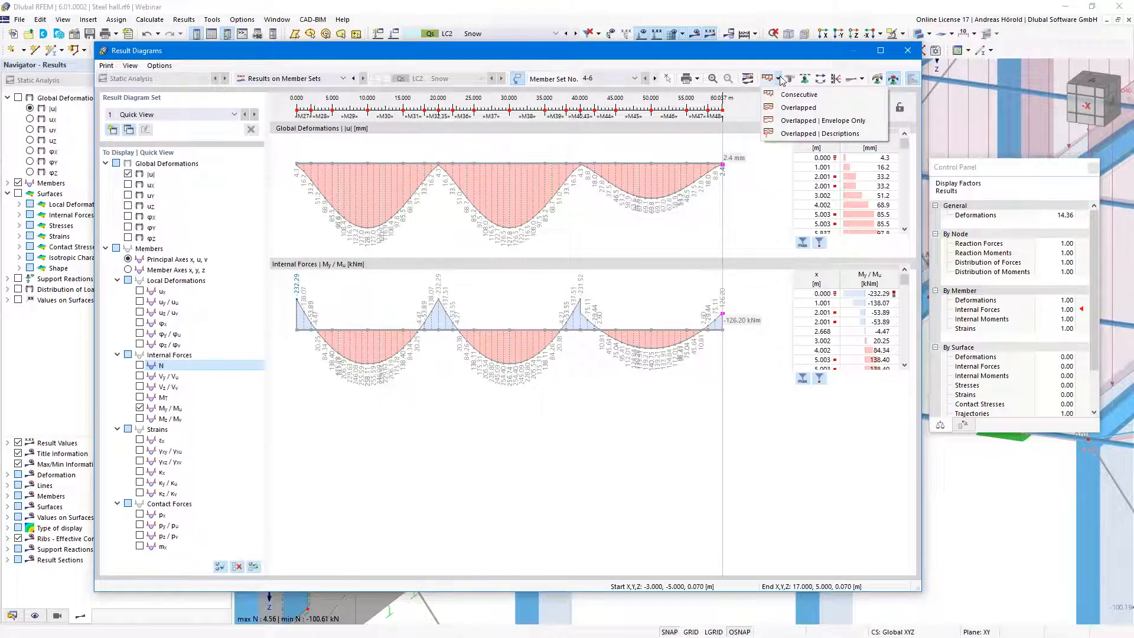
pyautogui.click(799, 109)
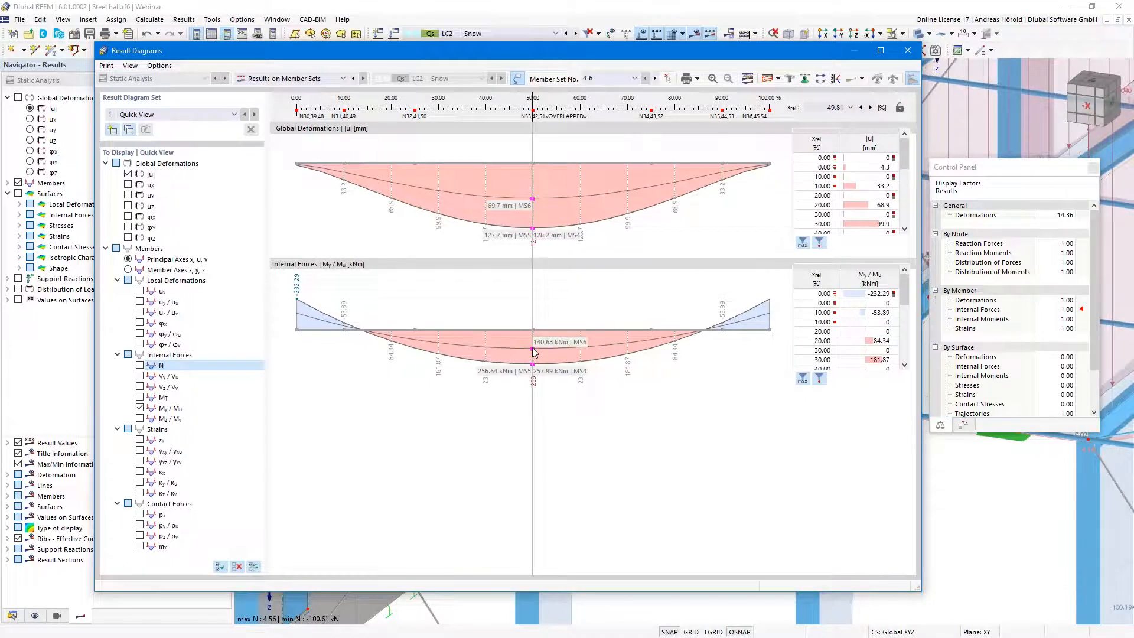
pyautogui.click(778, 82)
pyautogui.click(799, 124)
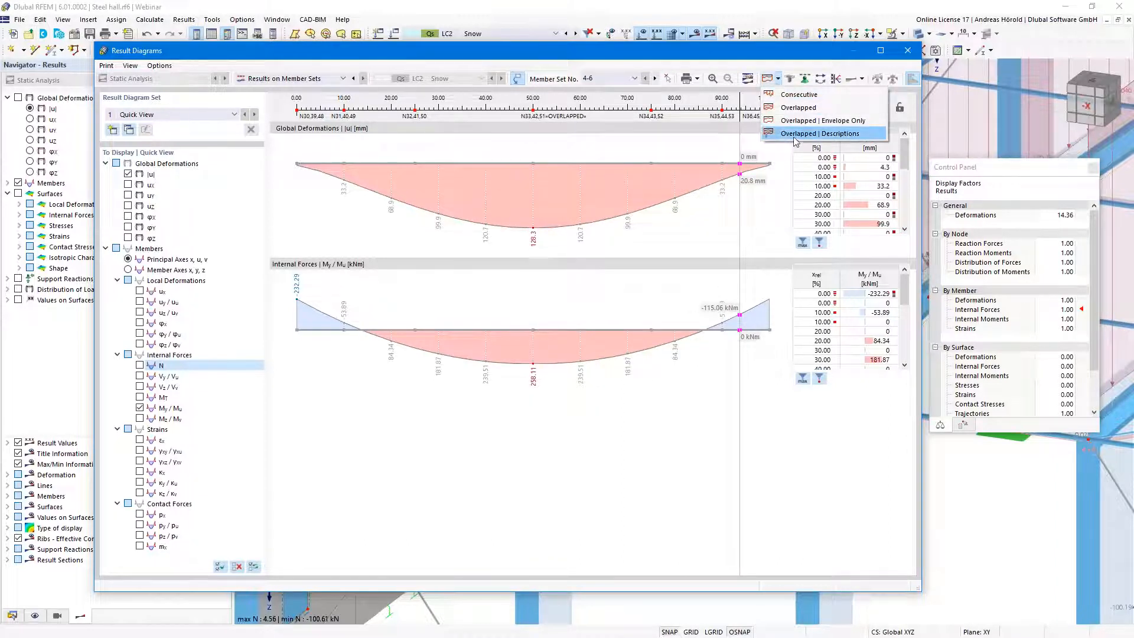
pyautogui.click(815, 133)
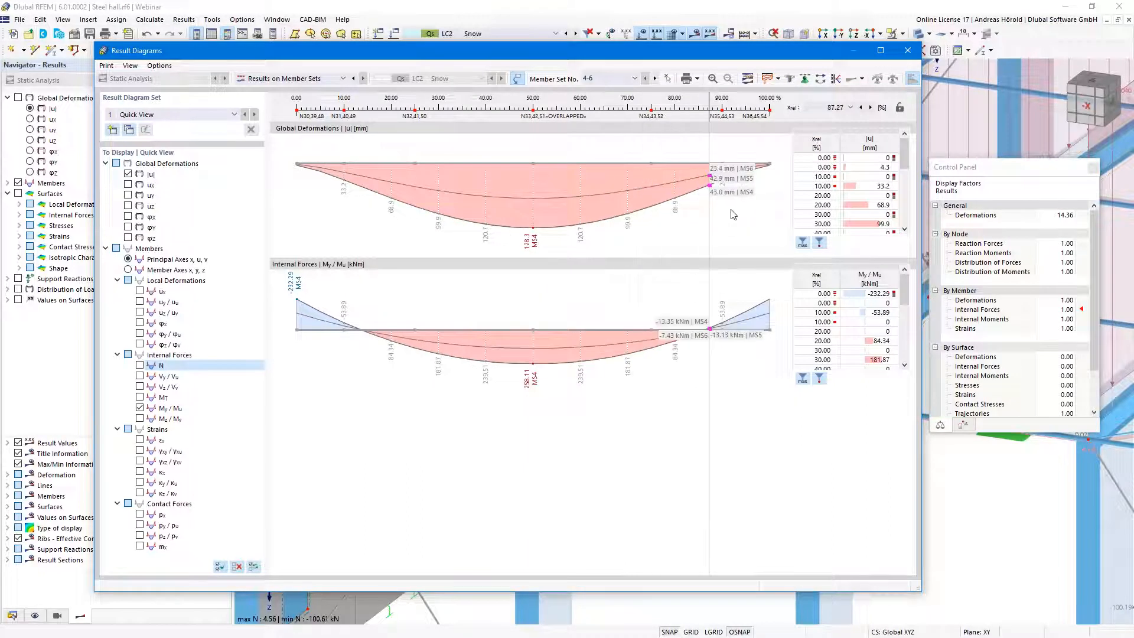
pyautogui.click(862, 80)
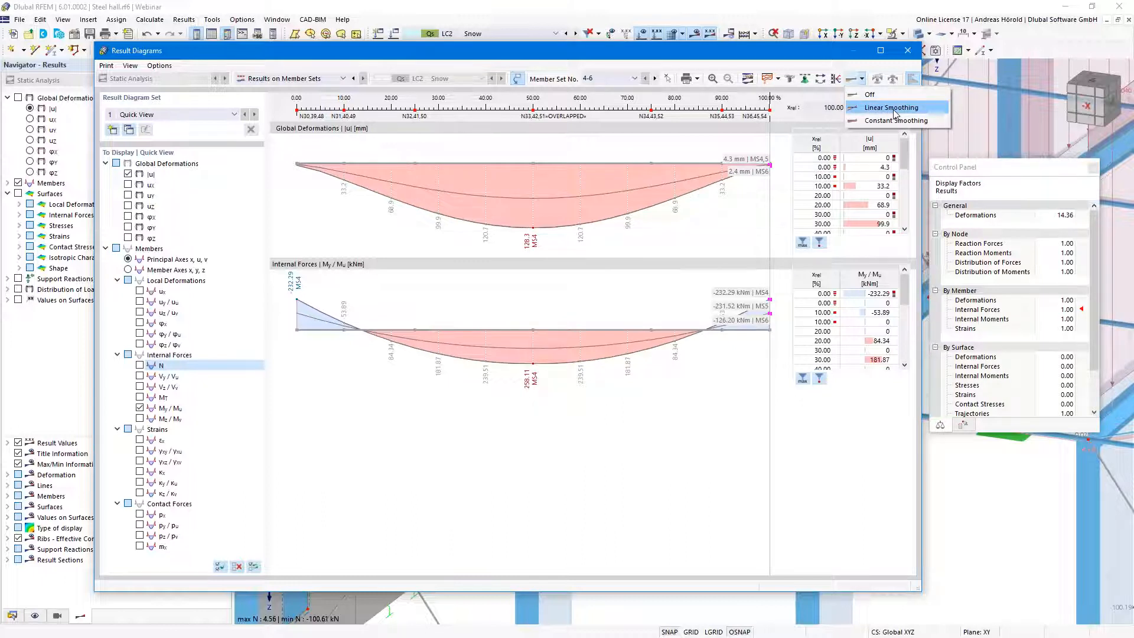
pyautogui.click(747, 242)
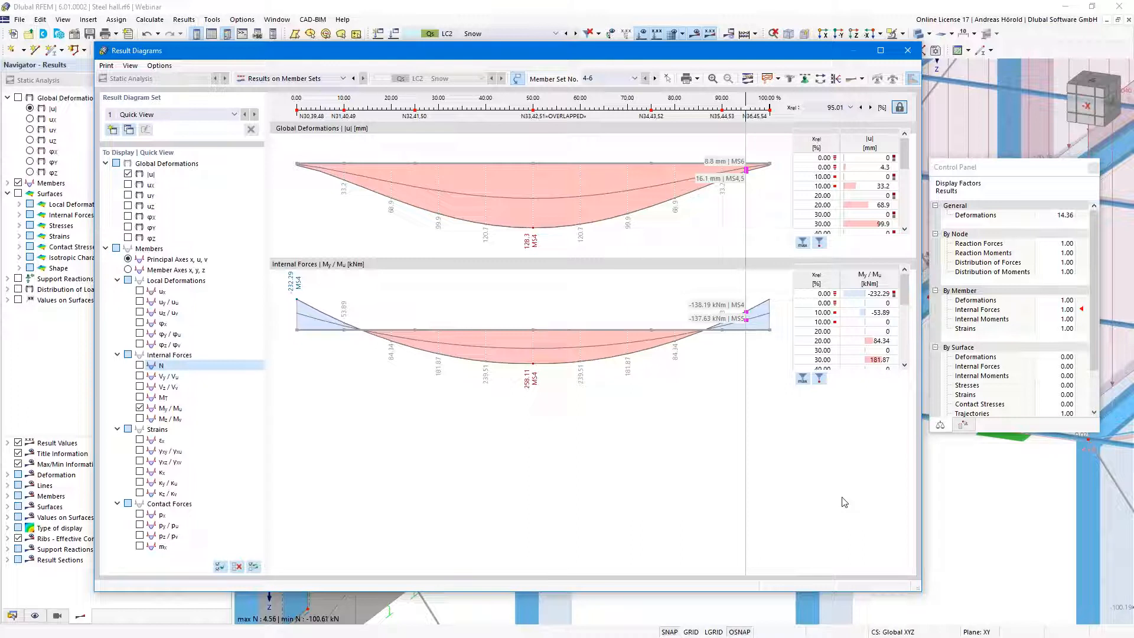
pyautogui.click(986, 501)
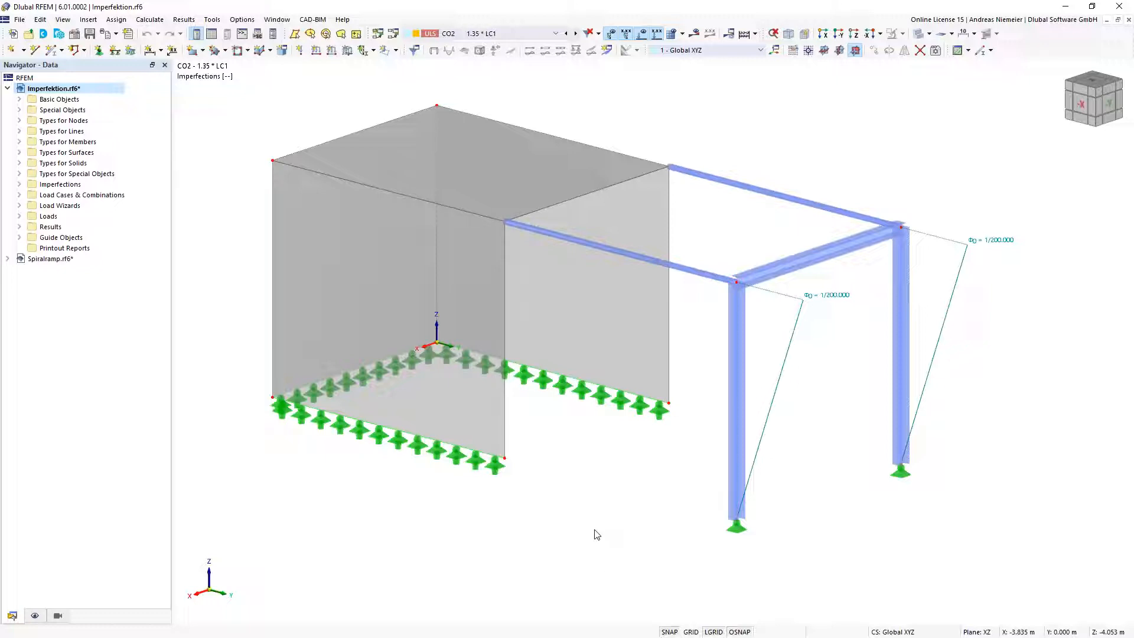
# Step: Display imperfection cases IC1 In X and IC2 In Y on the model, and expand the list of imperfection cases
pyautogui.keyDown('ctrl'); pyautogui.moveTo(607, 481); pyautogui.dragTo(644, 478, button='middle'); pyautogui.keyUp('ctrl')
pyautogui.scroll(-1, 648, 522)
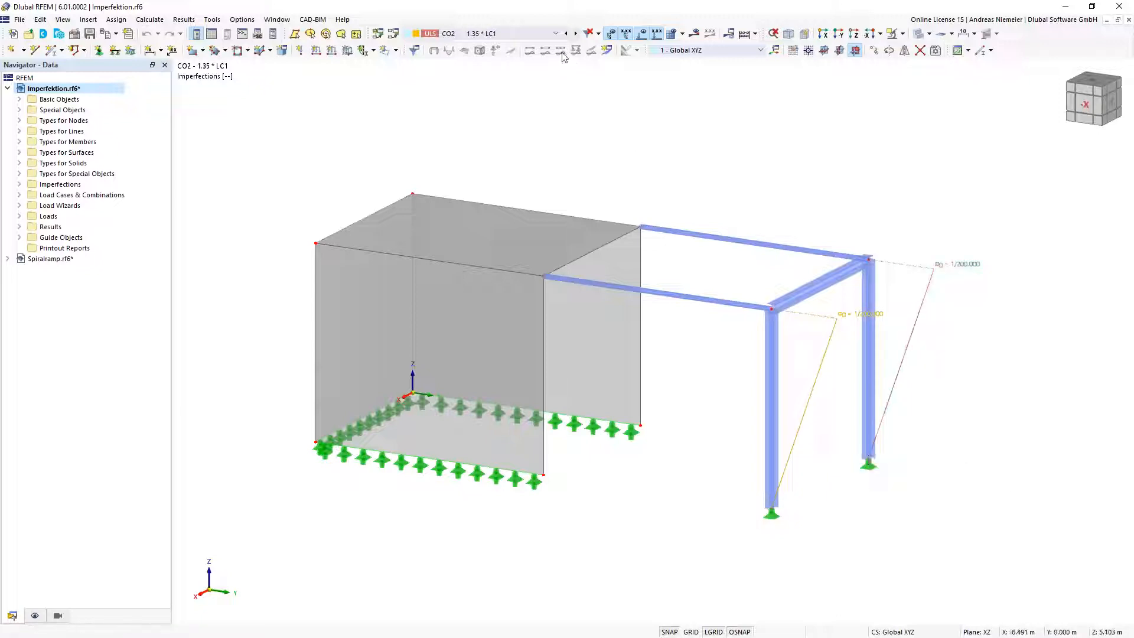
pyautogui.click(556, 34)
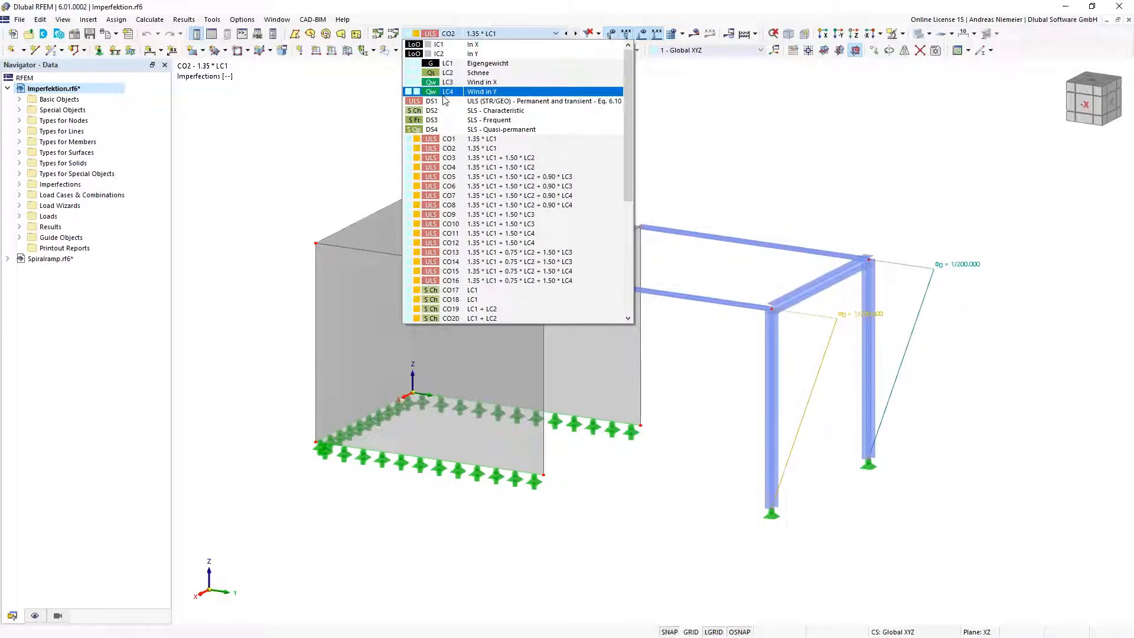
pyautogui.click(447, 47)
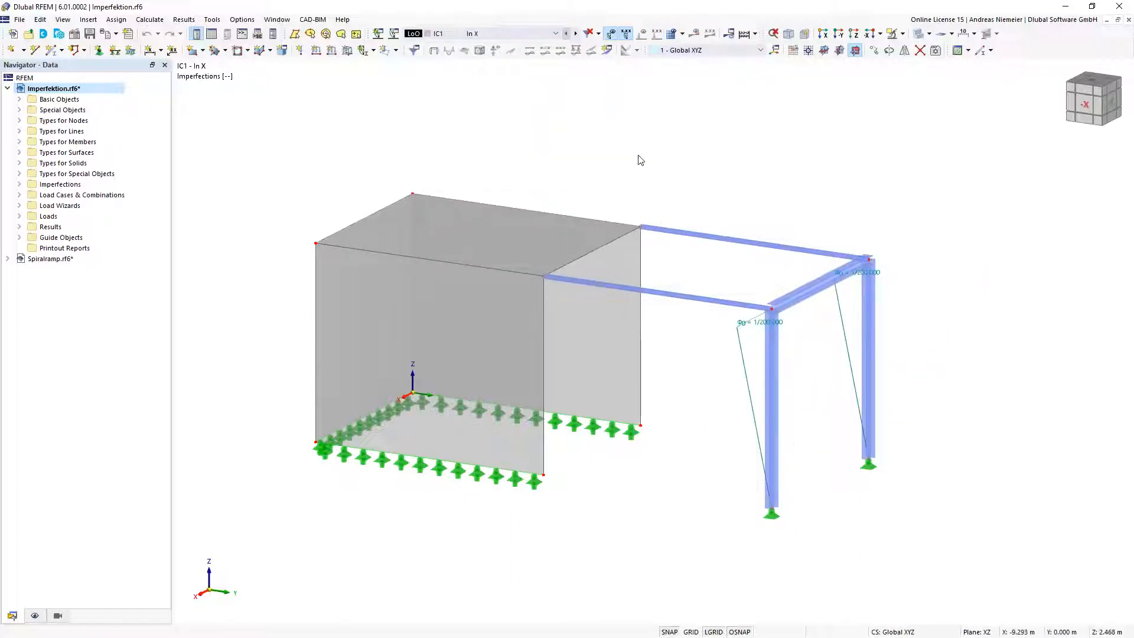
pyautogui.moveTo(653, 189); pyautogui.dragTo(626, 177, button='middle')
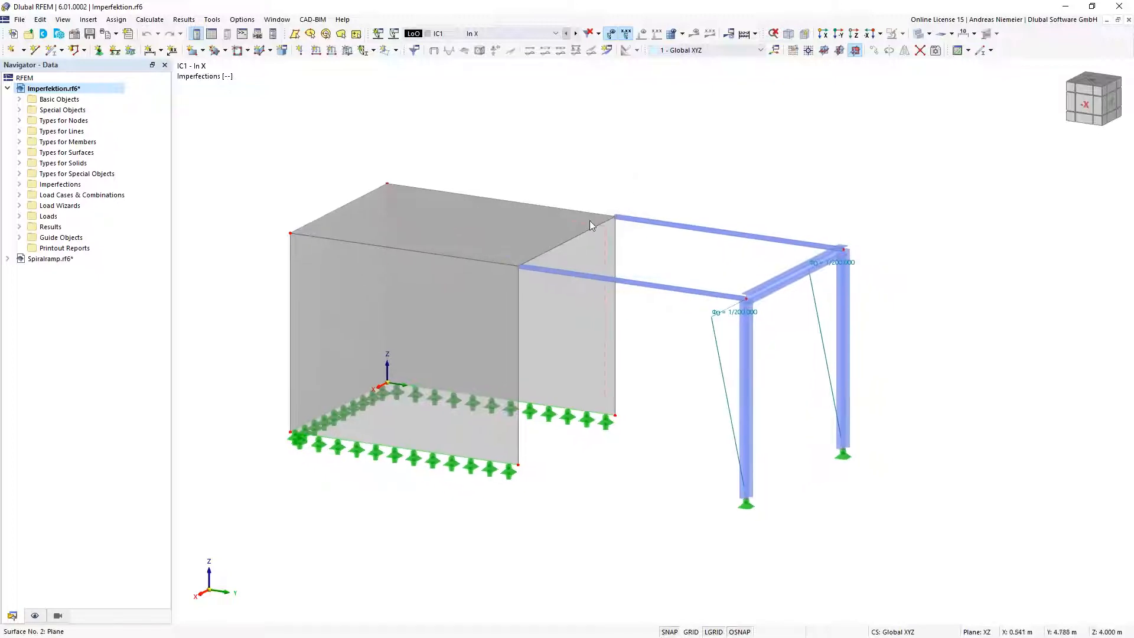
pyautogui.click(576, 34)
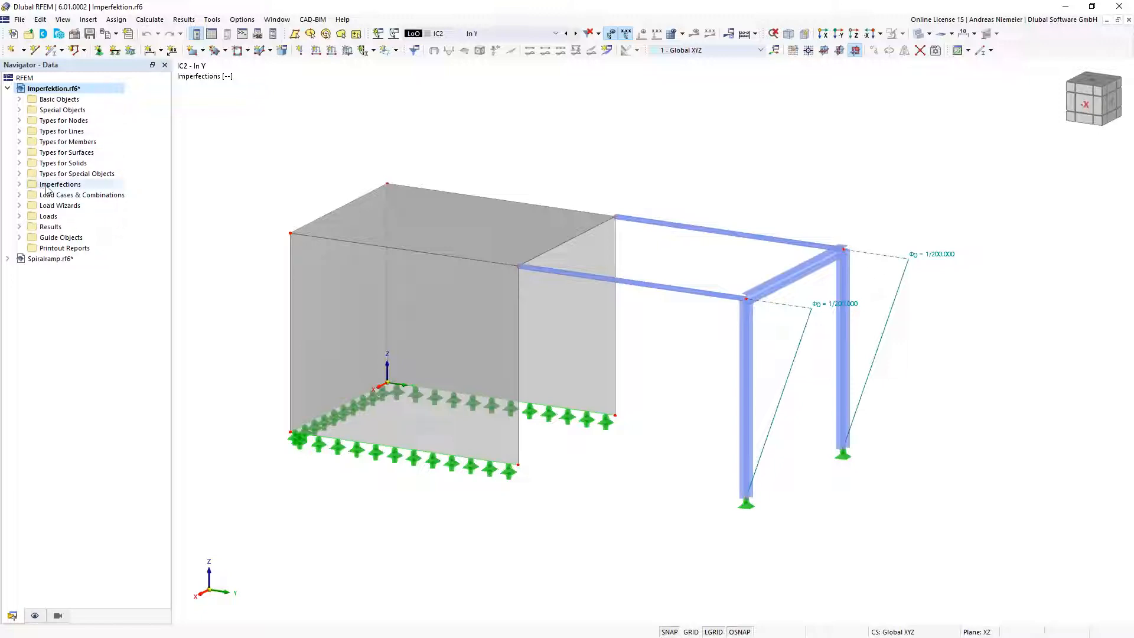
pyautogui.click(19, 184)
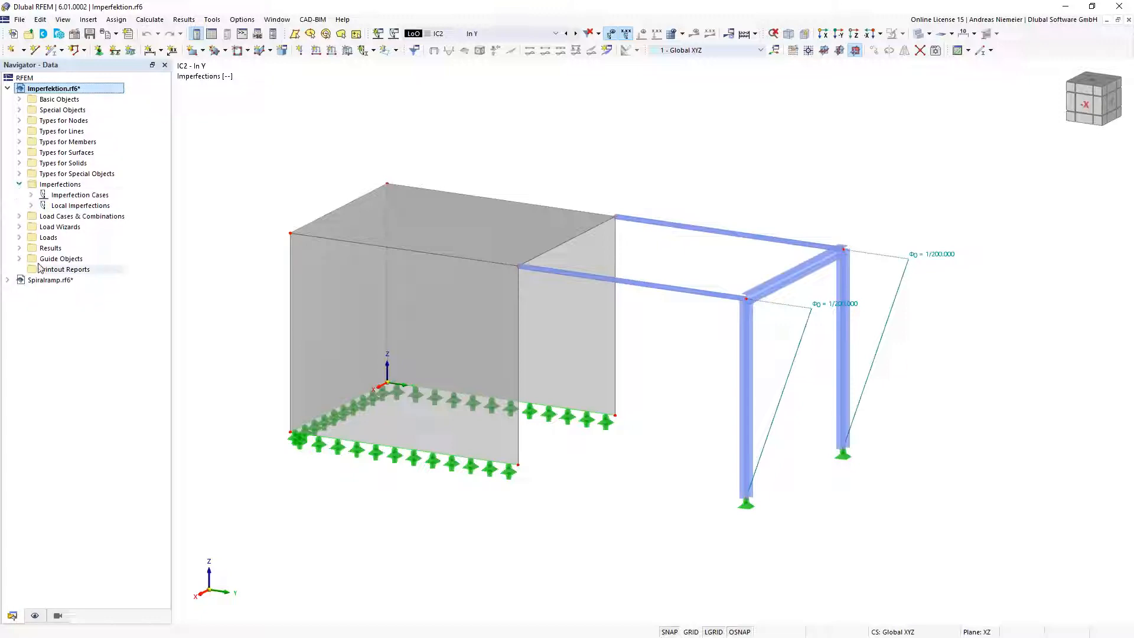
pyautogui.click(31, 195)
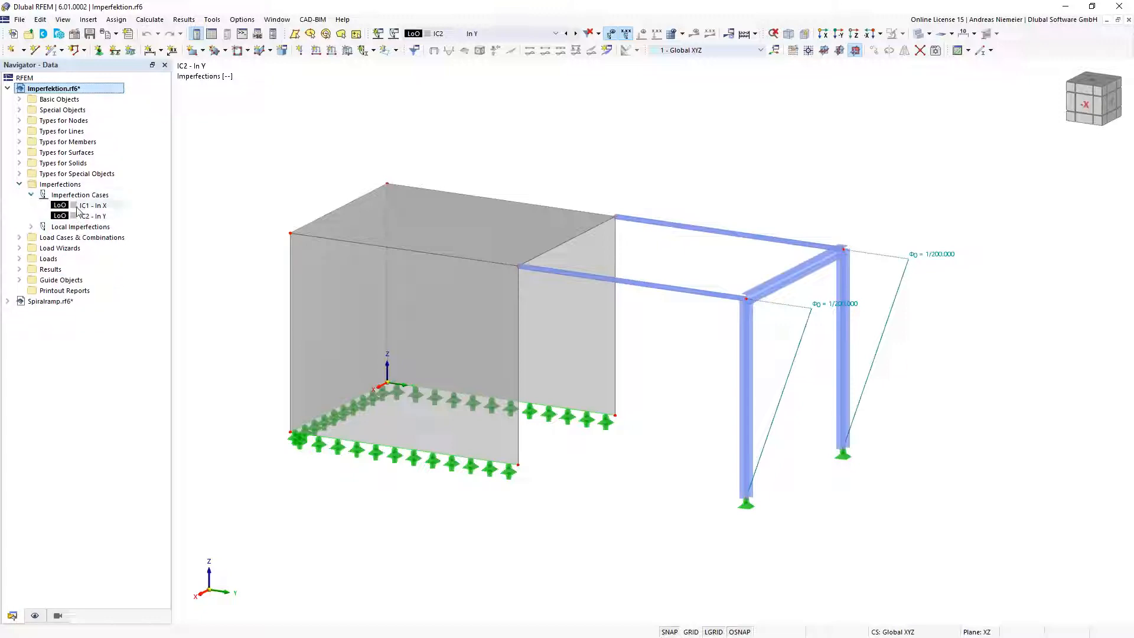
# Step: Try the Consider imperfection option with its case choices on load case LC1 Eigengewicht, check the load combinations, and discard the changes
pyautogui.rightClick(102, 239)
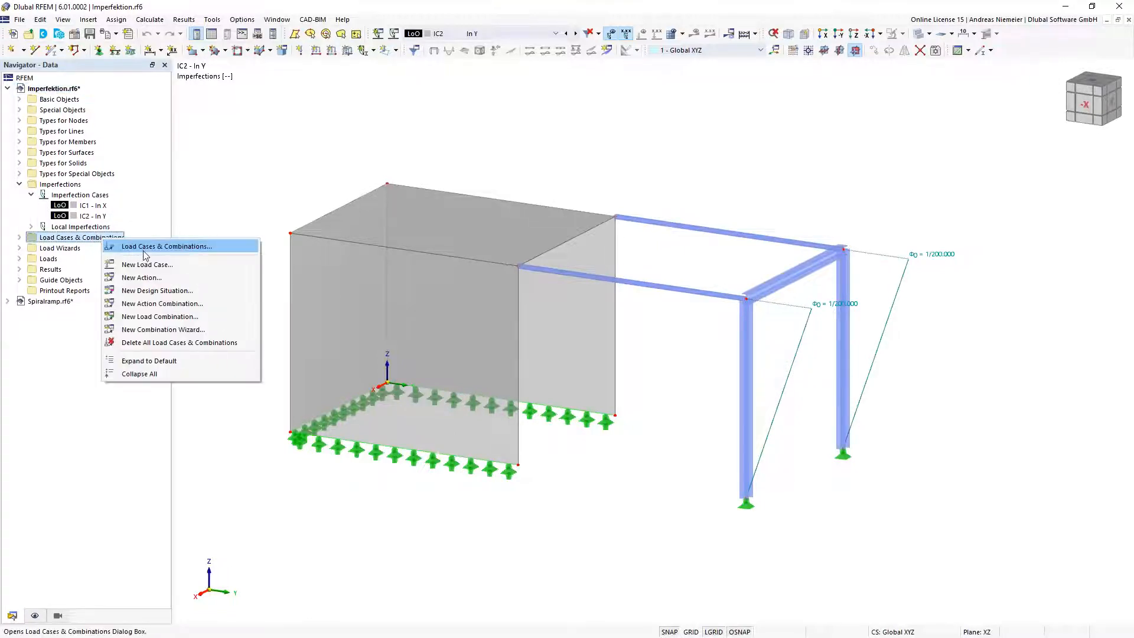
pyautogui.click(148, 249)
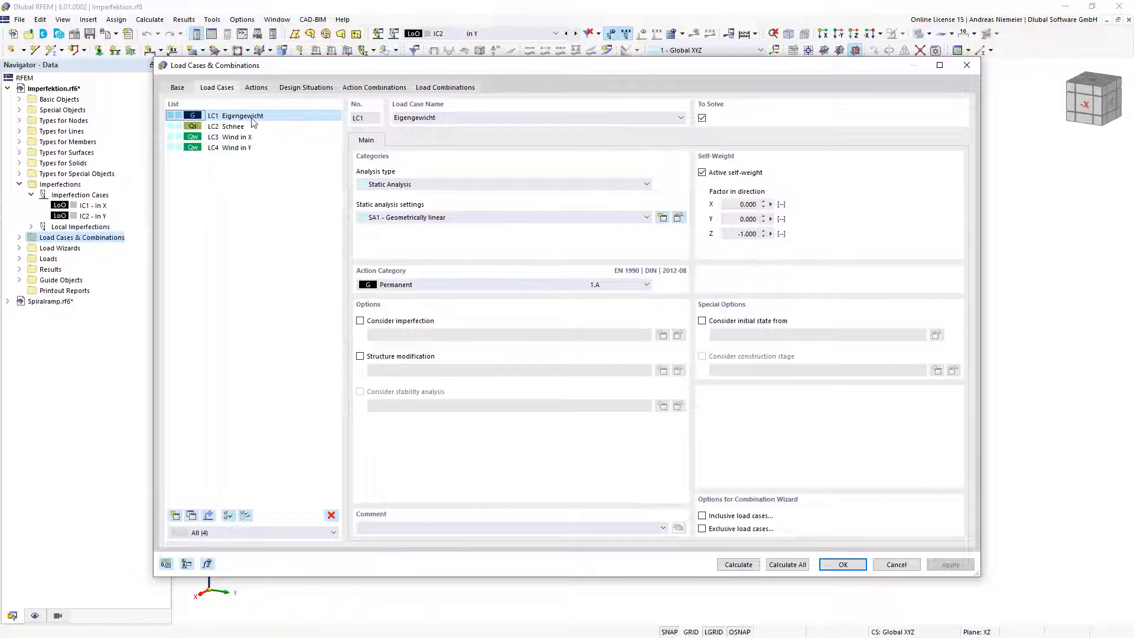
pyautogui.click(359, 321)
pyautogui.click(419, 335)
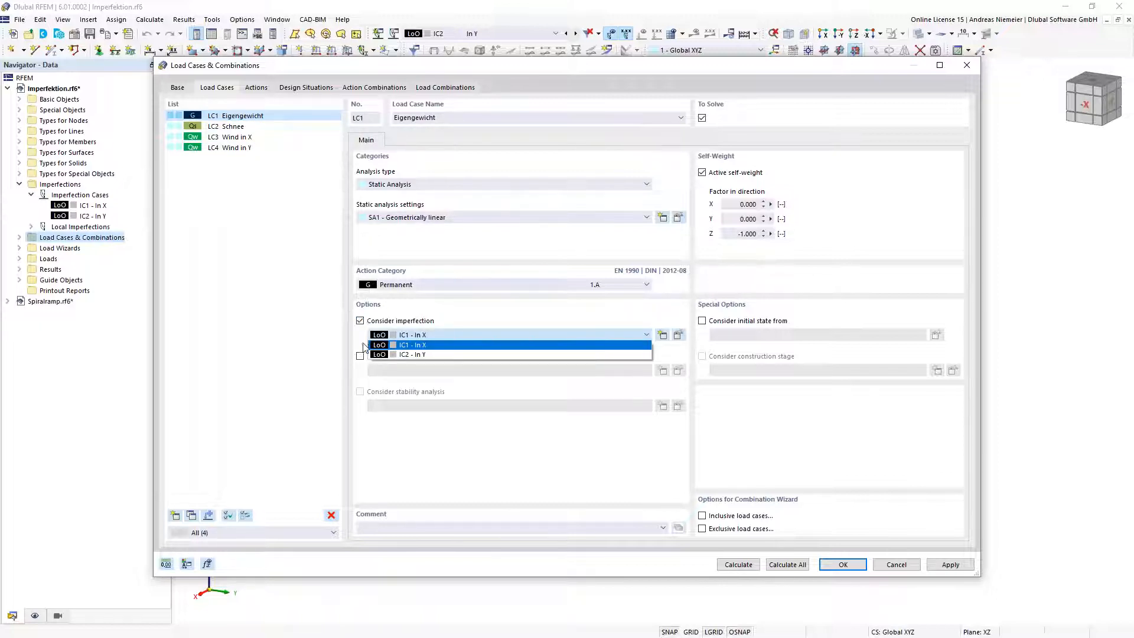
pyautogui.click(361, 322)
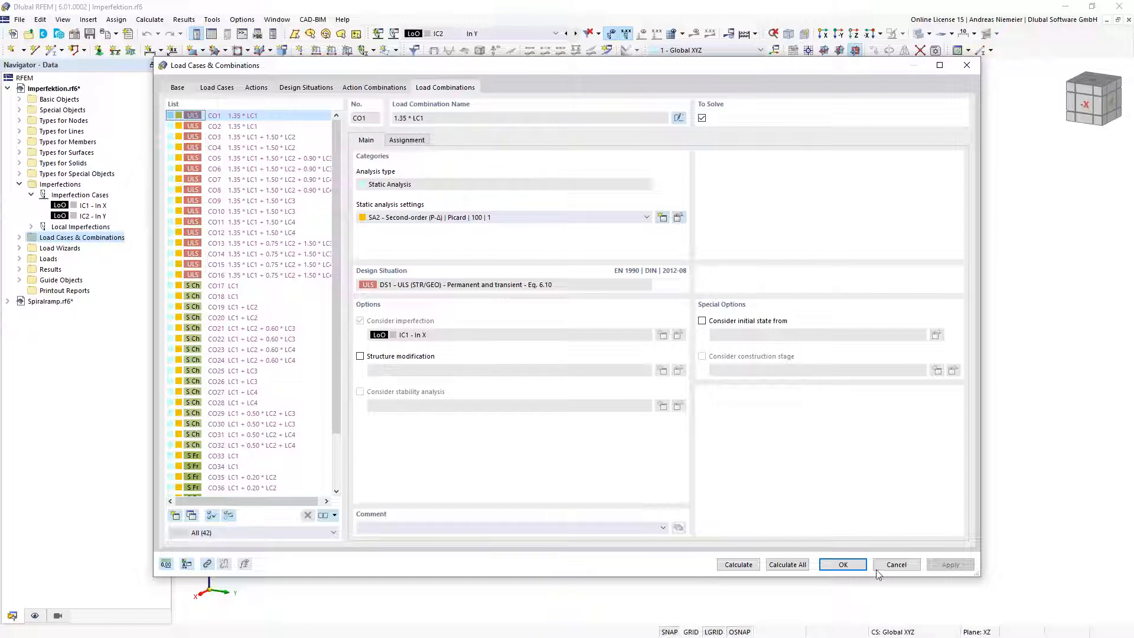
pyautogui.click(896, 564)
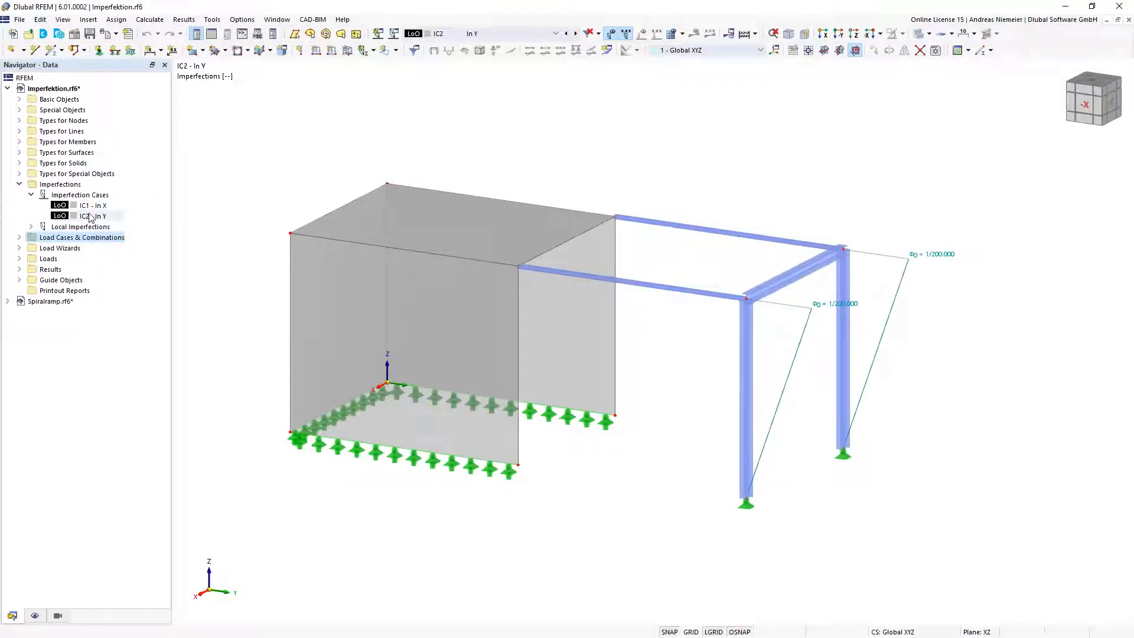
# Step: Assign load case LC3 Wind in X to imperfection case IC1 and LC4 Wind in Y to IC2
pyautogui.rightClick(88, 206)
pyautogui.click(124, 219)
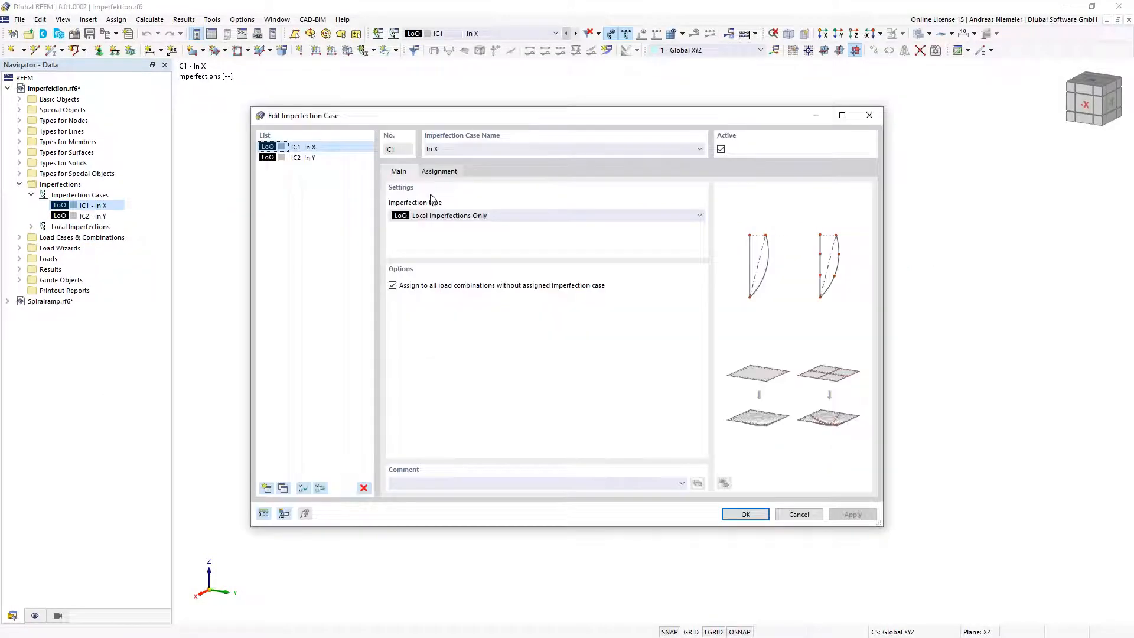
pyautogui.click(440, 171)
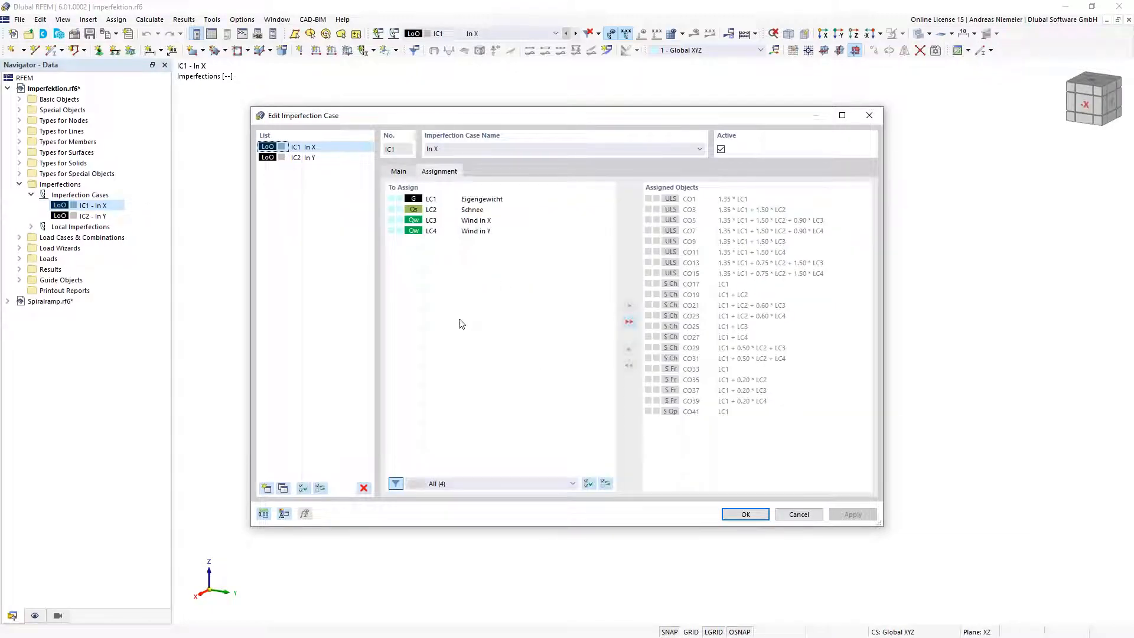
pyautogui.doubleClick(486, 220)
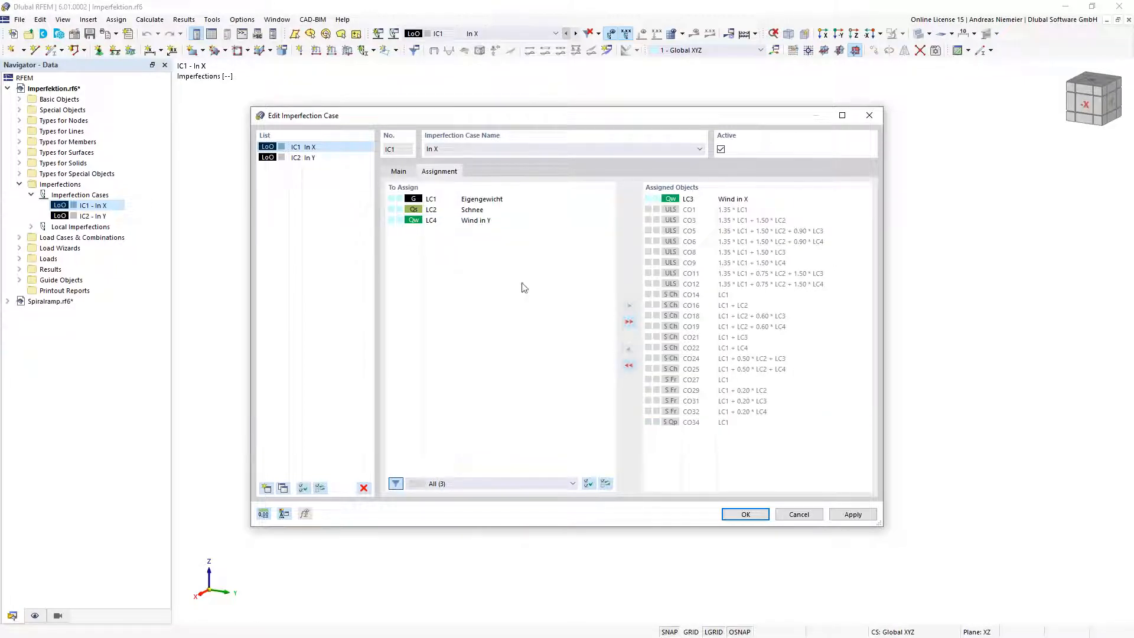
pyautogui.click(319, 158)
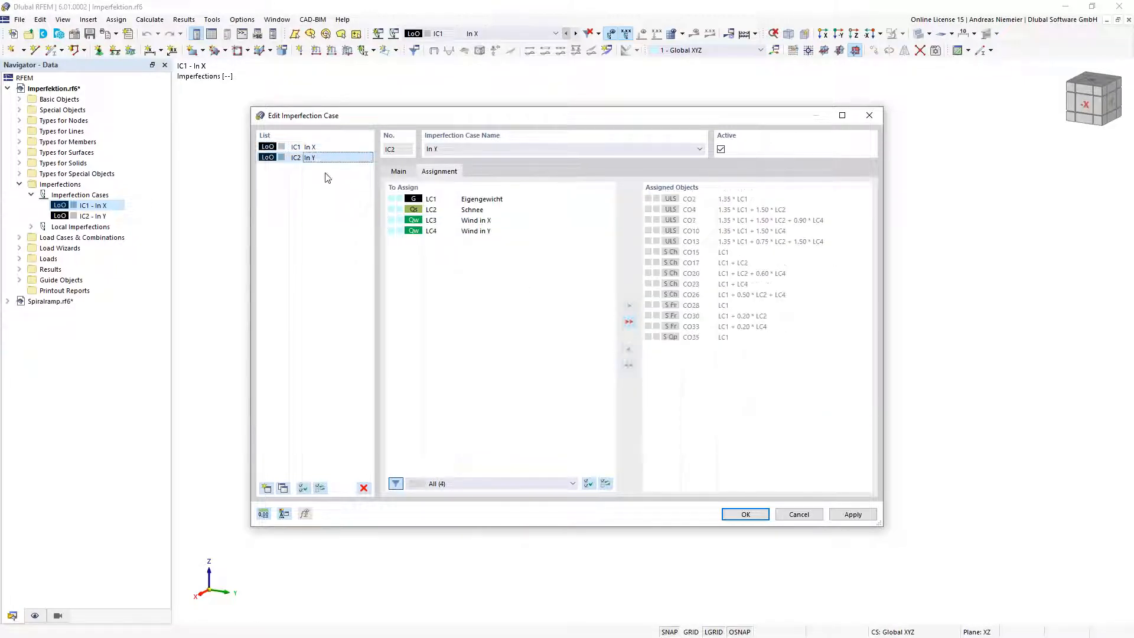
pyautogui.doubleClick(483, 232)
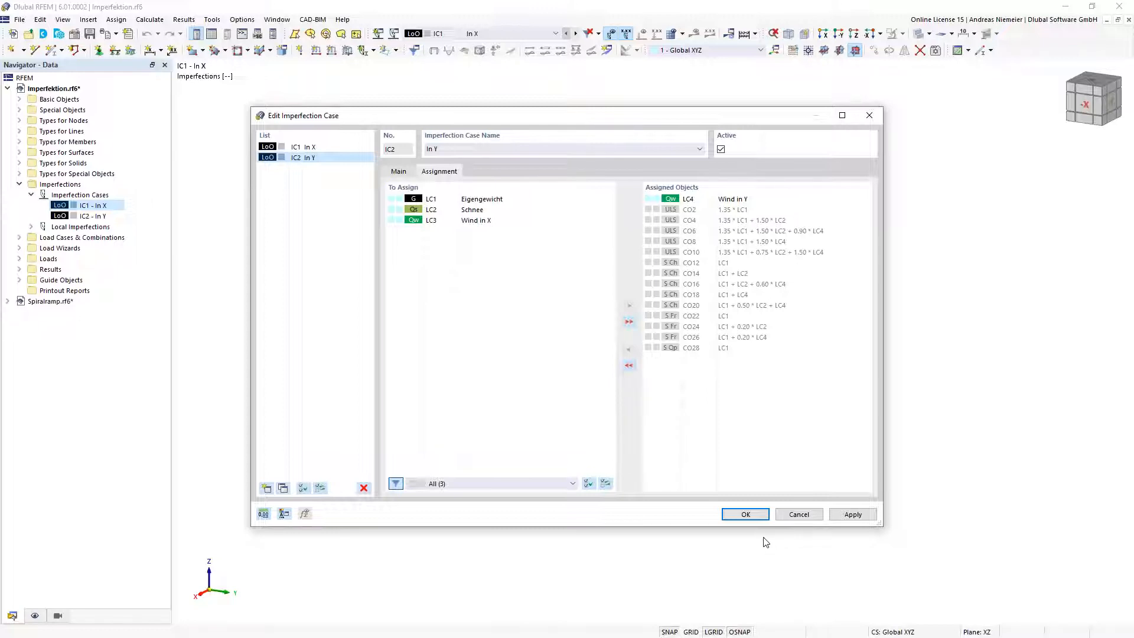
pyautogui.click(745, 514)
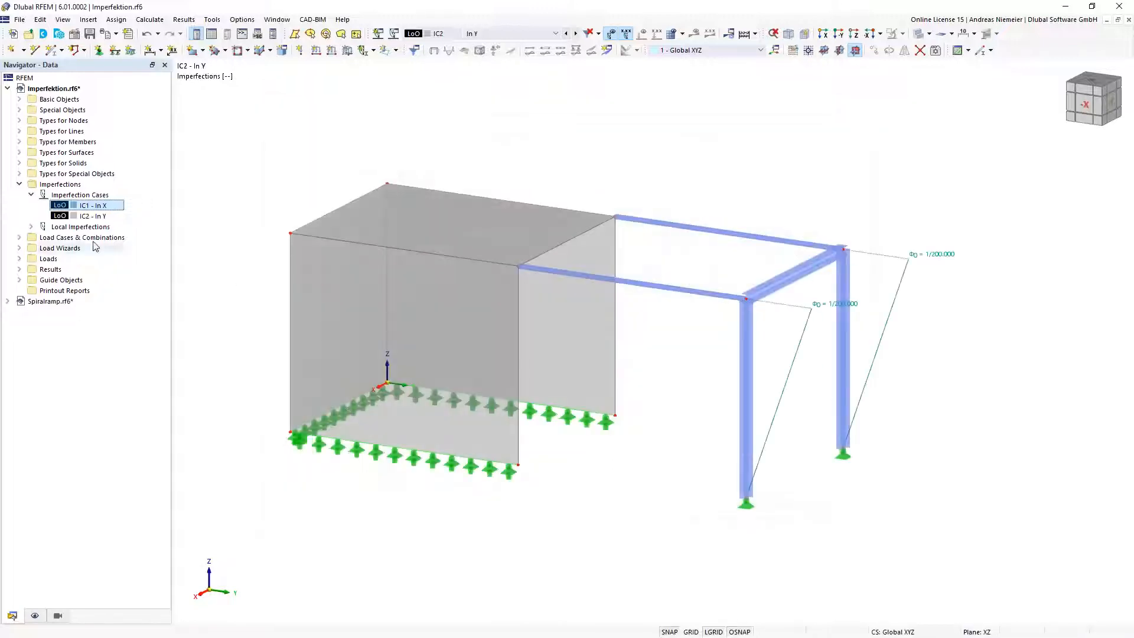
# Step: Check the regenerated list of load combinations and the imperfection case assigned to CO1
pyautogui.rightClick(97, 239)
pyautogui.click(130, 251)
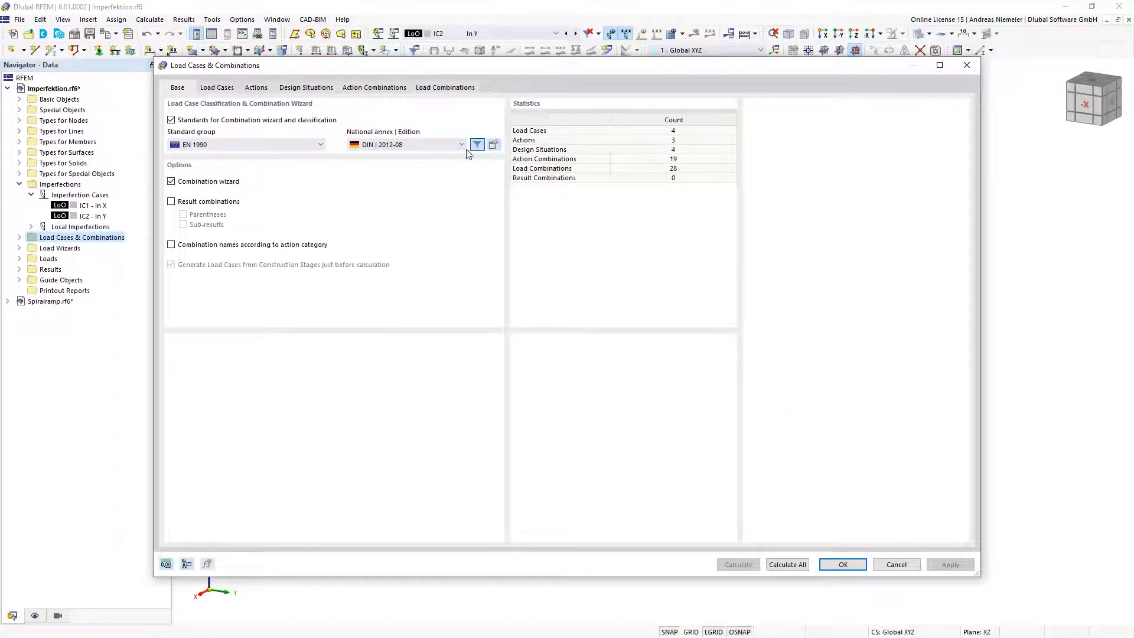
pyautogui.click(445, 87)
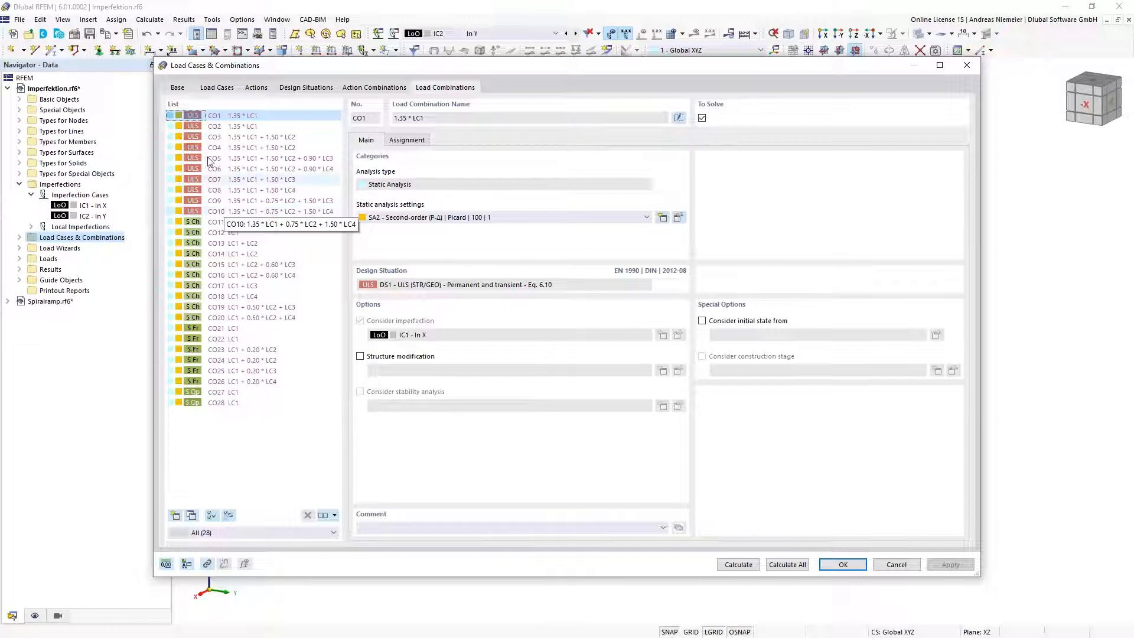
# Step: Compare the assigned load cases and considered imperfection cases of load combinations CO1 and CO2
pyautogui.click(408, 140)
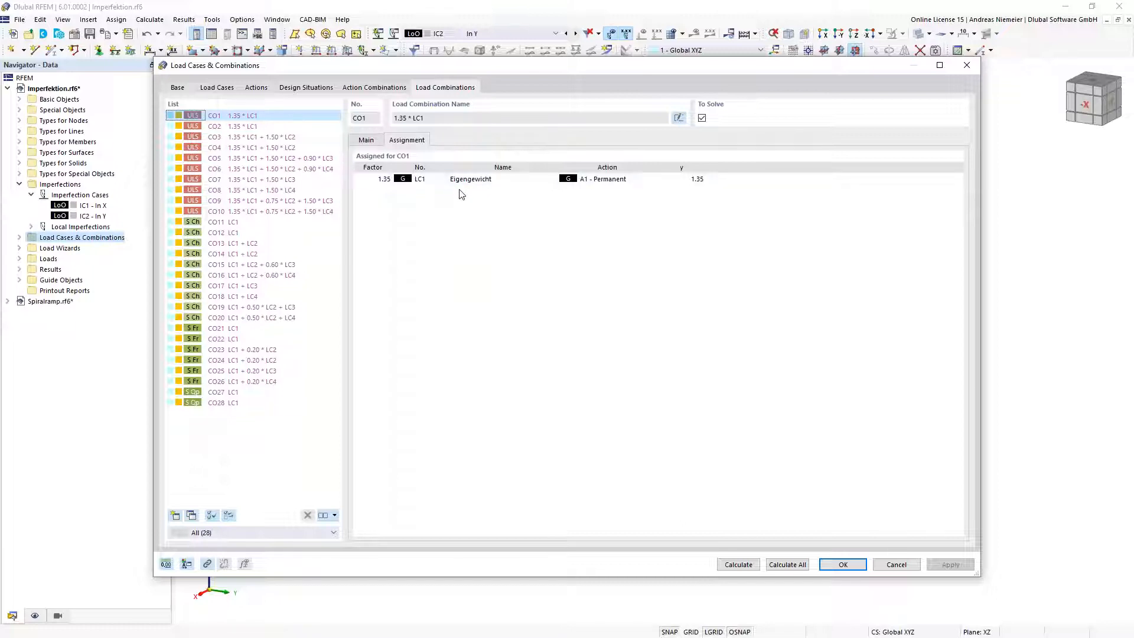
pyautogui.click(256, 126)
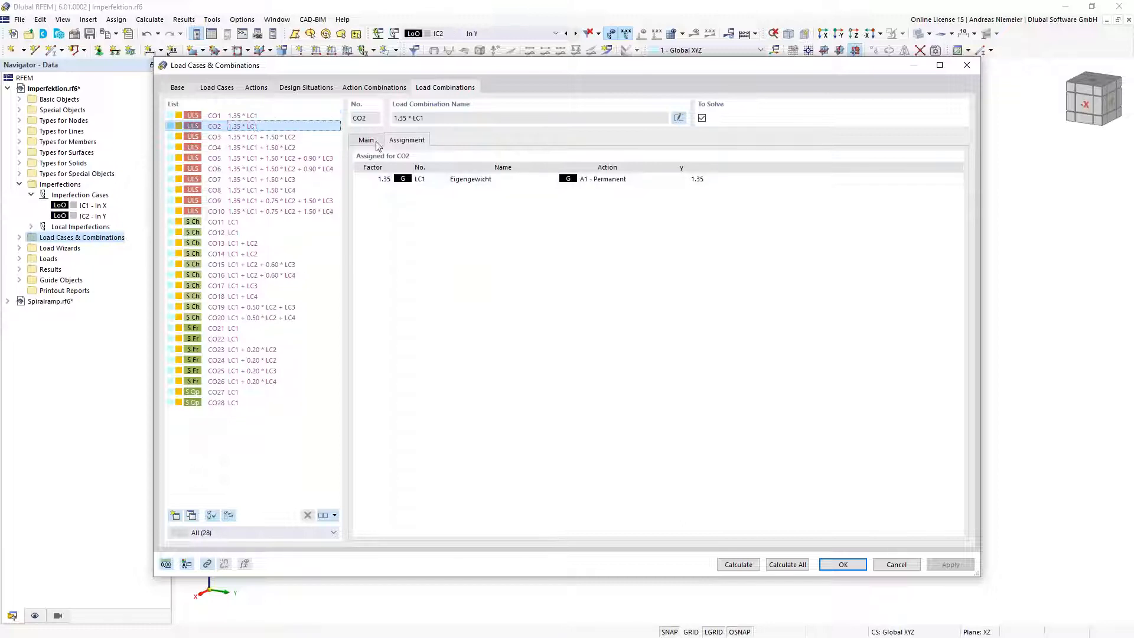
pyautogui.click(368, 142)
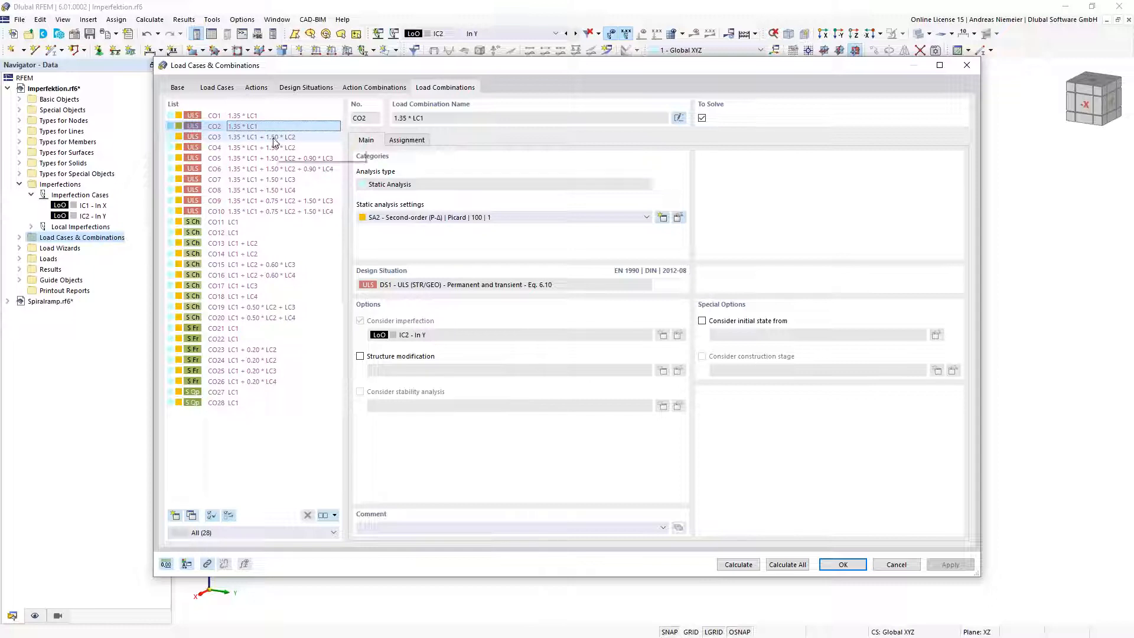
pyautogui.press('Up')
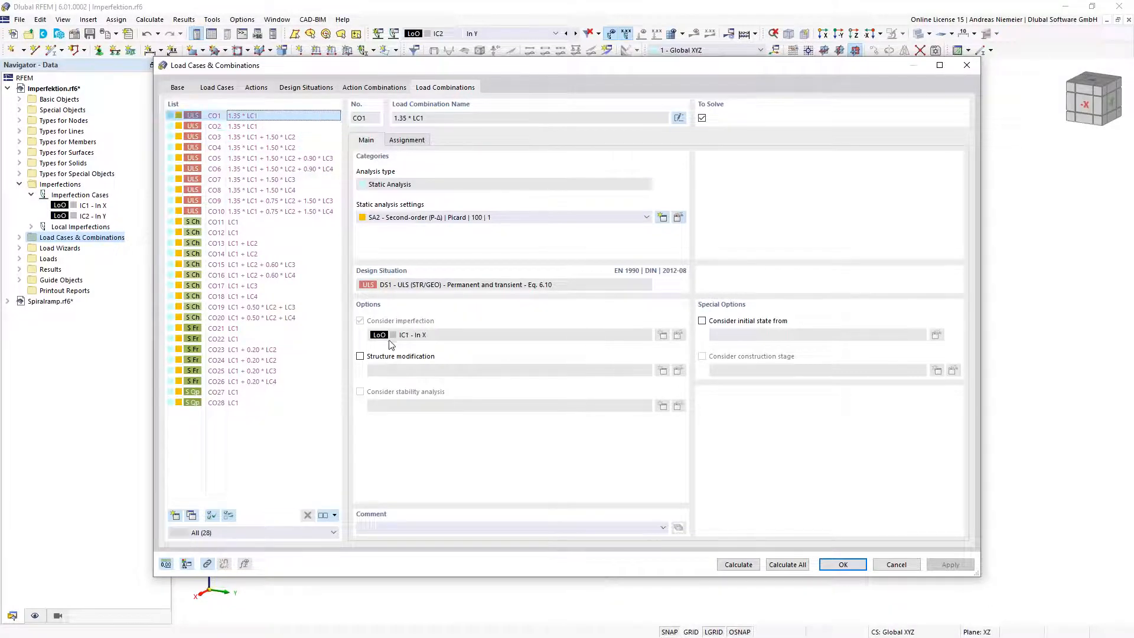
pyautogui.click(284, 127)
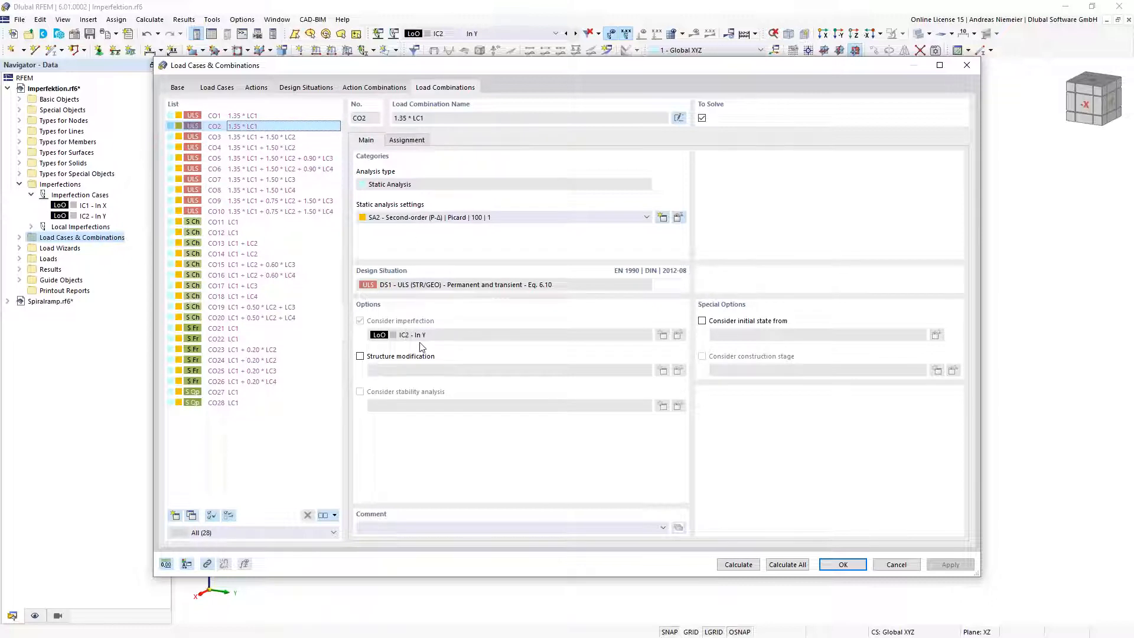
# Step: Check the load cases in CO3 and the imperfection cases considered in CO3 and CO4
pyautogui.click(278, 137)
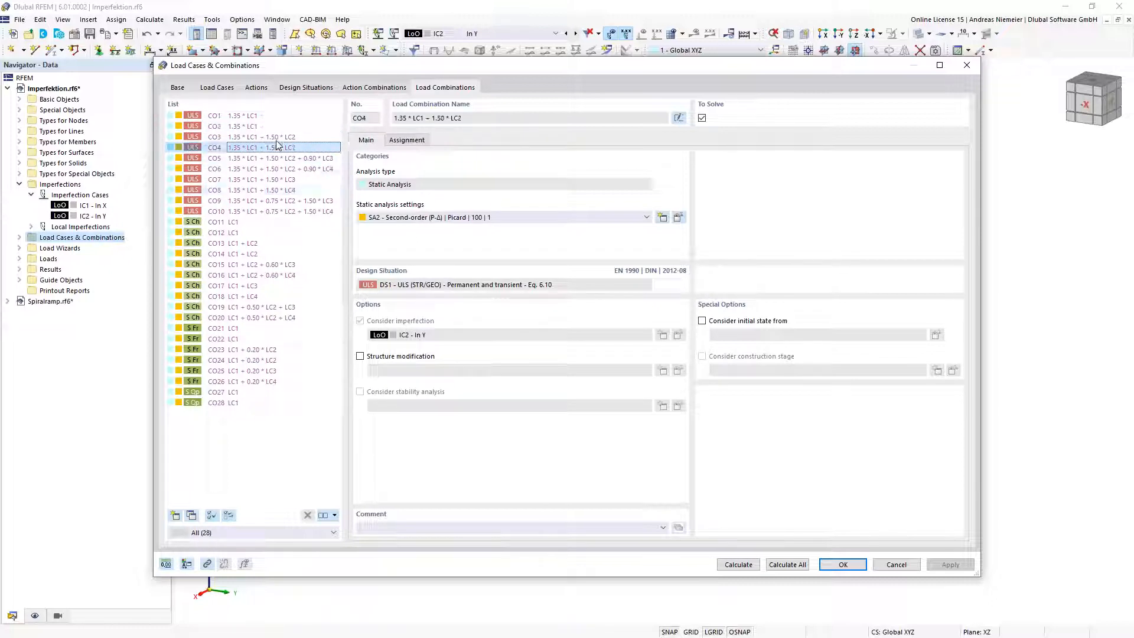
pyautogui.click(405, 140)
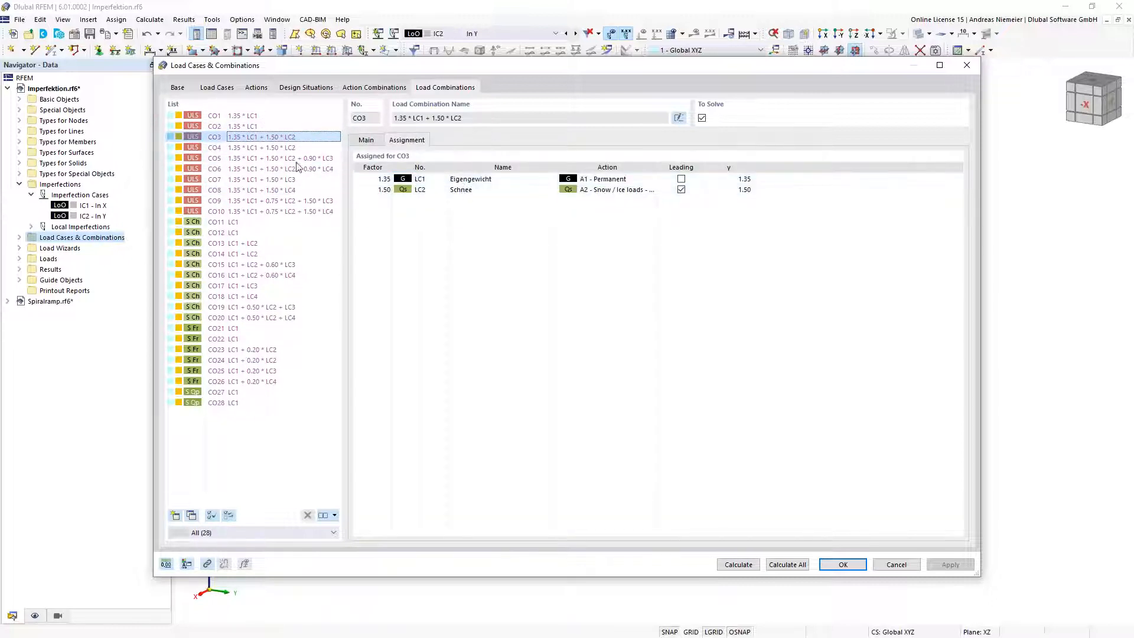
pyautogui.click(364, 142)
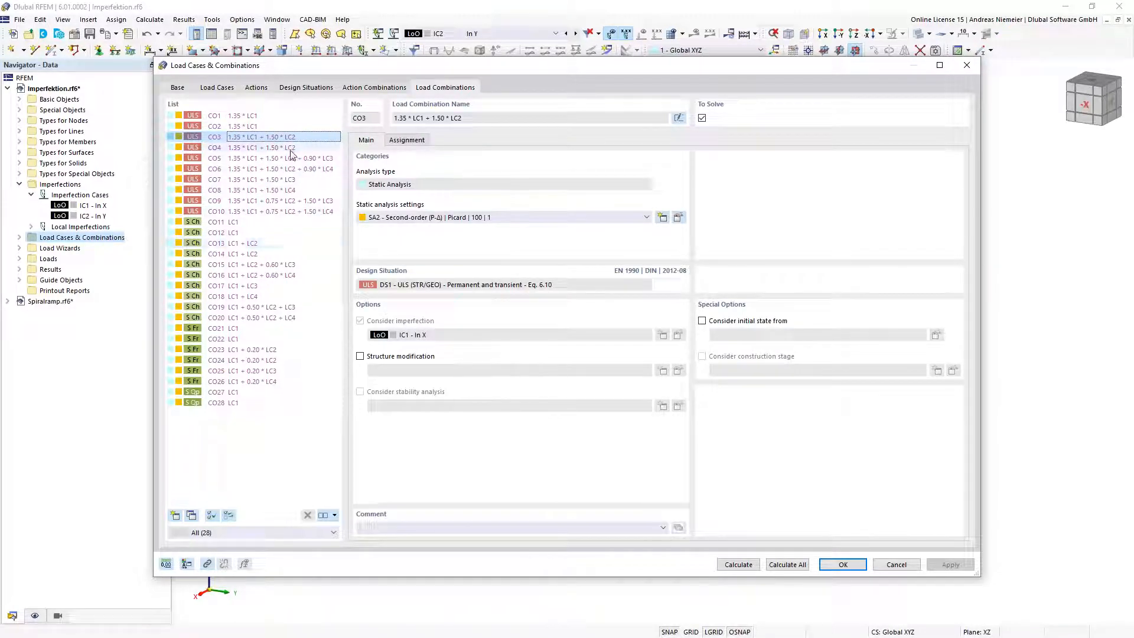
pyautogui.click(254, 147)
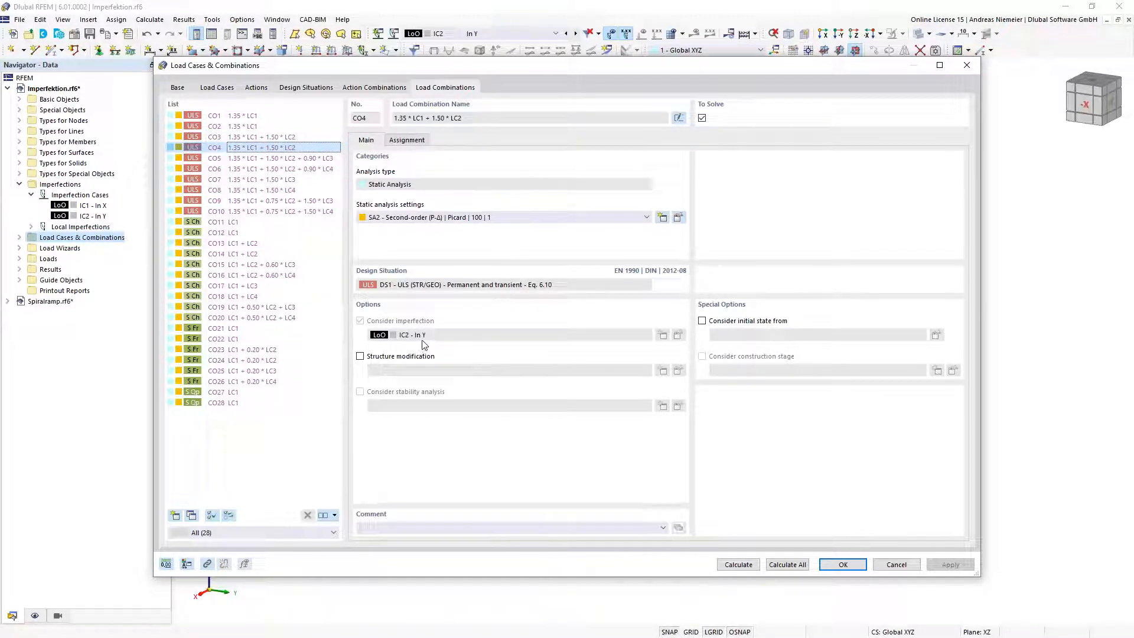
# Step: Check the wind load cases and imperfection cases assigned to CO5 and CO6, and close the load combinations
pyautogui.click(272, 159)
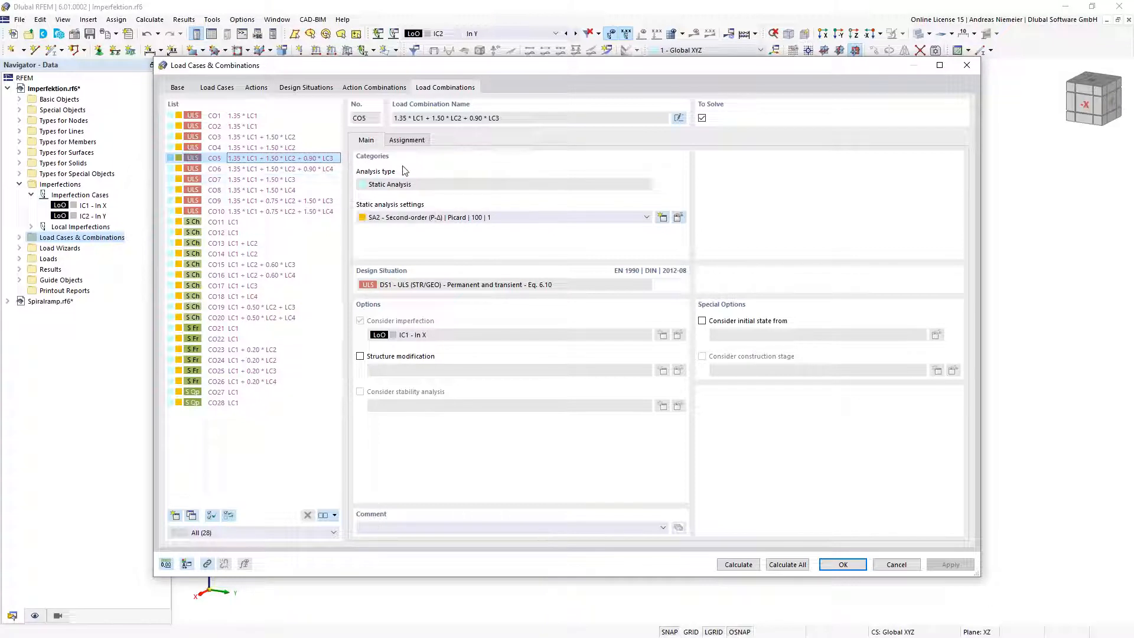
pyautogui.click(408, 140)
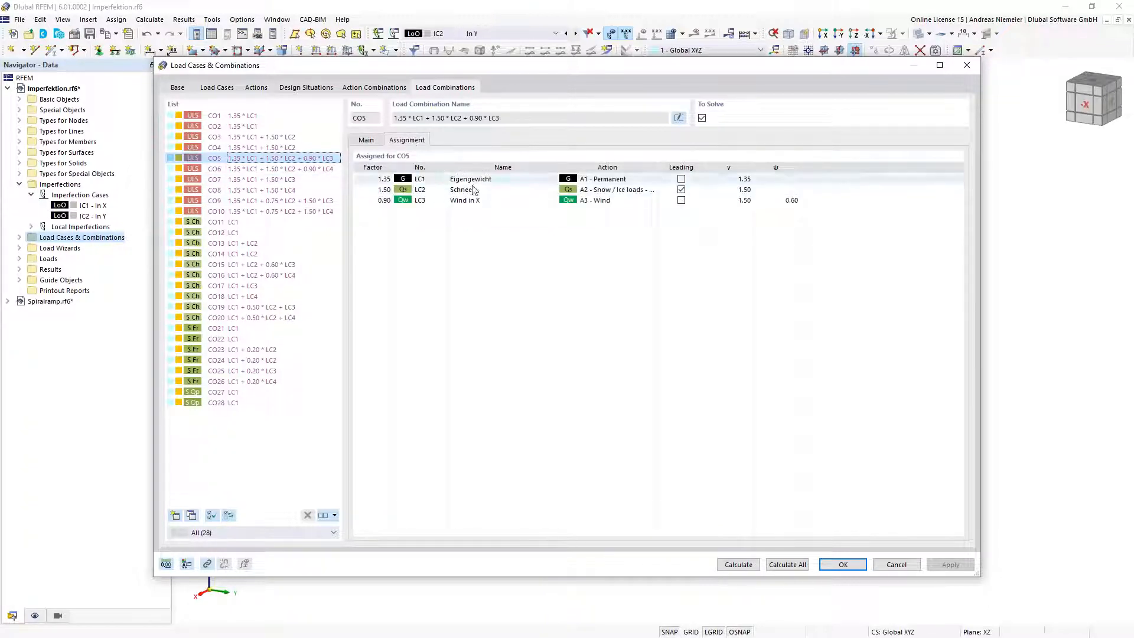
pyautogui.click(364, 140)
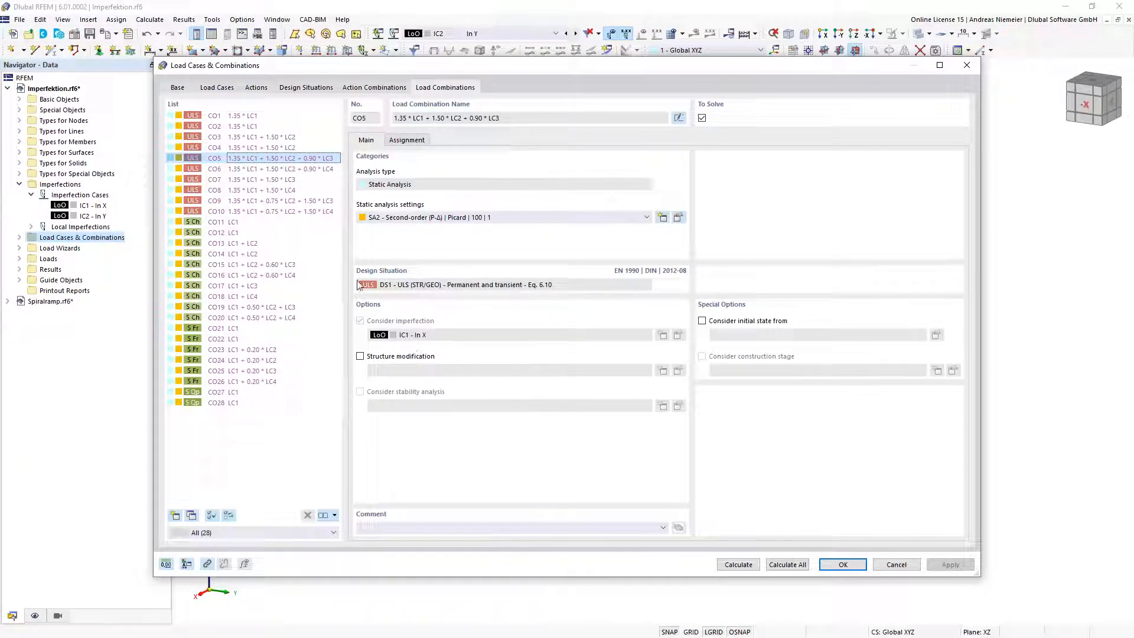
pyautogui.click(323, 171)
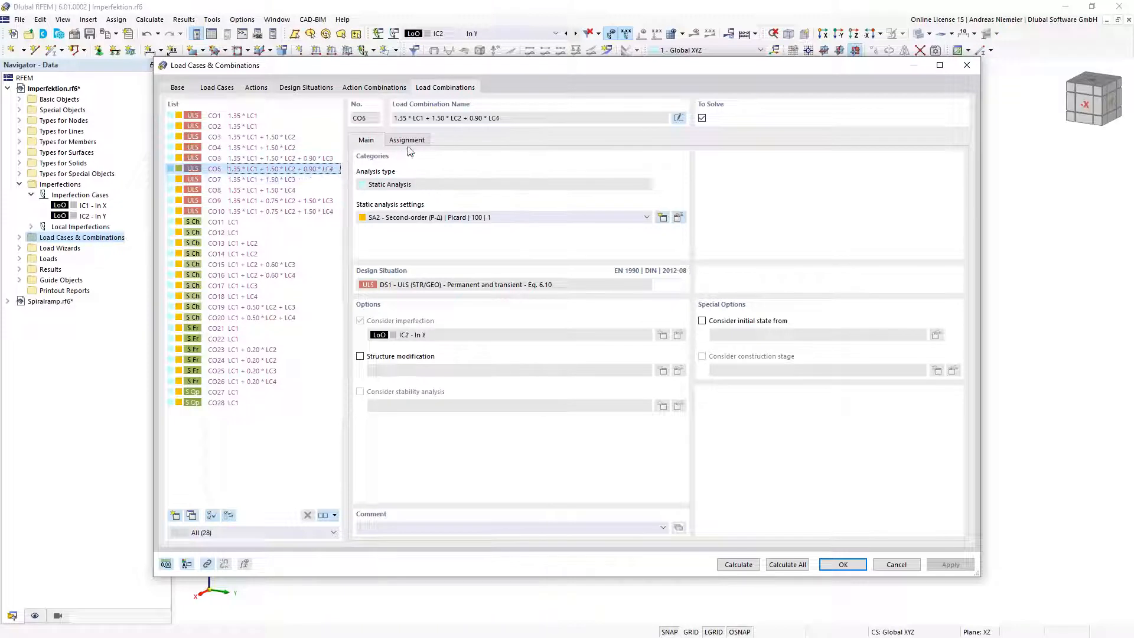
pyautogui.click(406, 140)
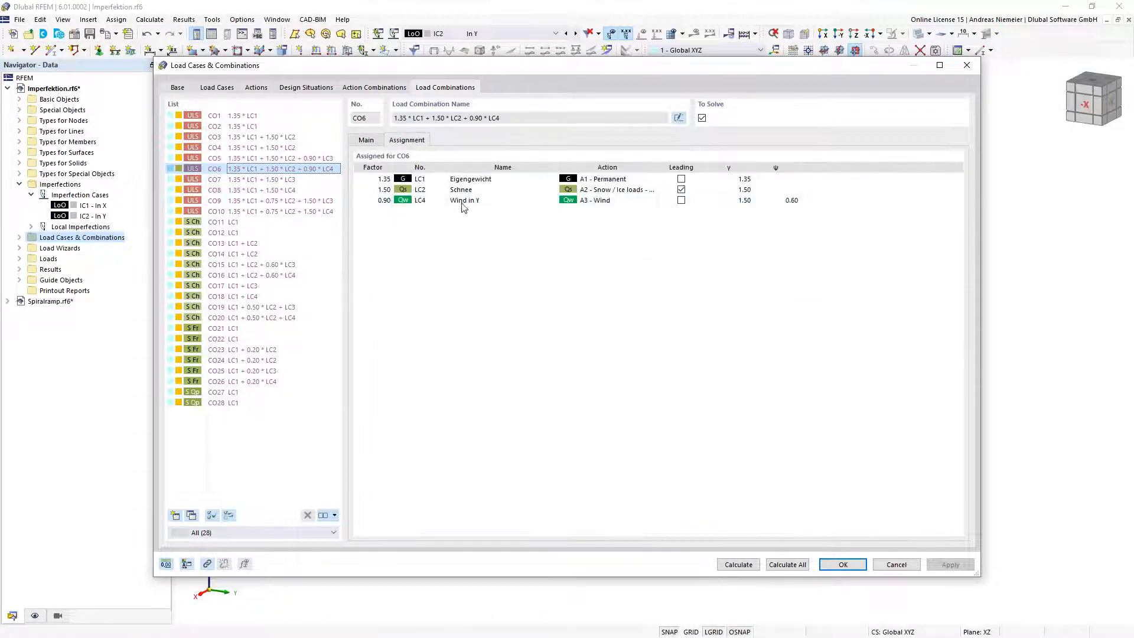
pyautogui.click(379, 143)
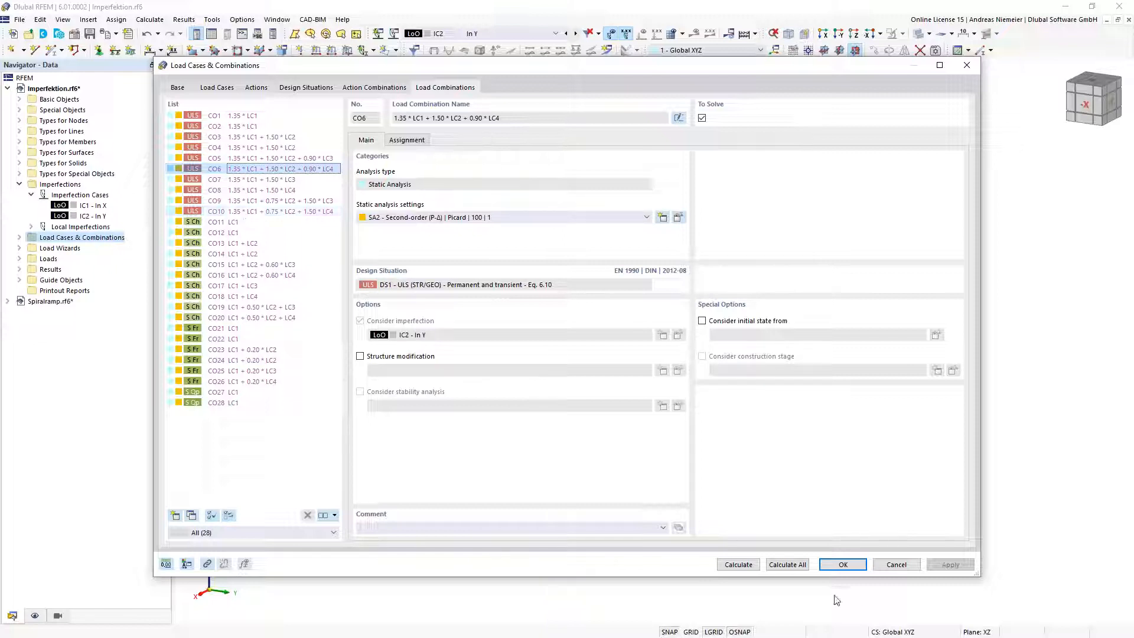
pyautogui.click(851, 566)
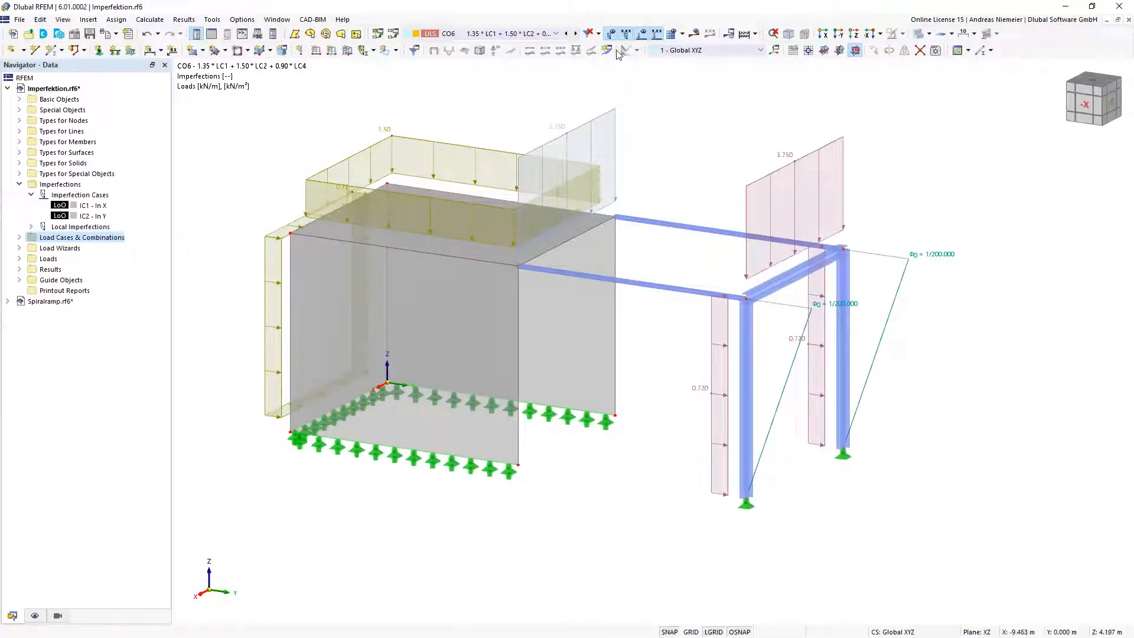
# Step: Hide the loads and display imperfection case IC1 In X on the model
pyautogui.click(641, 35)
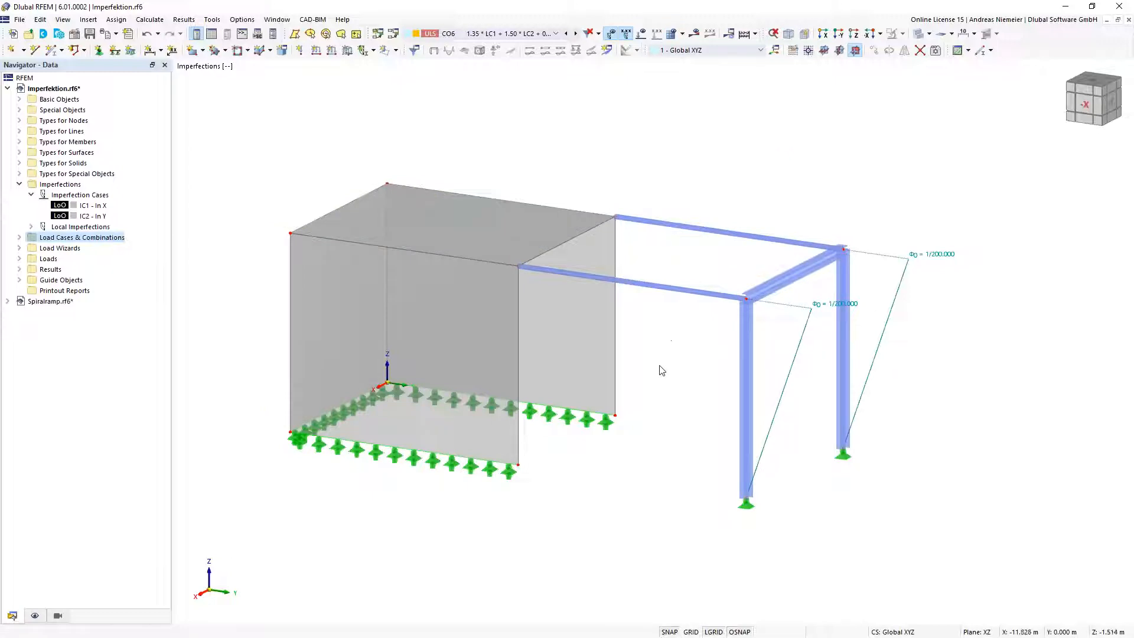
pyautogui.moveTo(684, 425); pyautogui.dragTo(693, 402, button='middle')
pyautogui.moveTo(569, 366)
pyautogui.keyDown('ctrl'); pyautogui.mouseDown(button='middle')
pyautogui.moveTo(683, 390)
pyautogui.moveTo(581, 371)
pyautogui.mouseUp(button='middle'); pyautogui.keyUp('ctrl')
pyautogui.click(555, 34)
pyautogui.scroll(5, 531, 65)
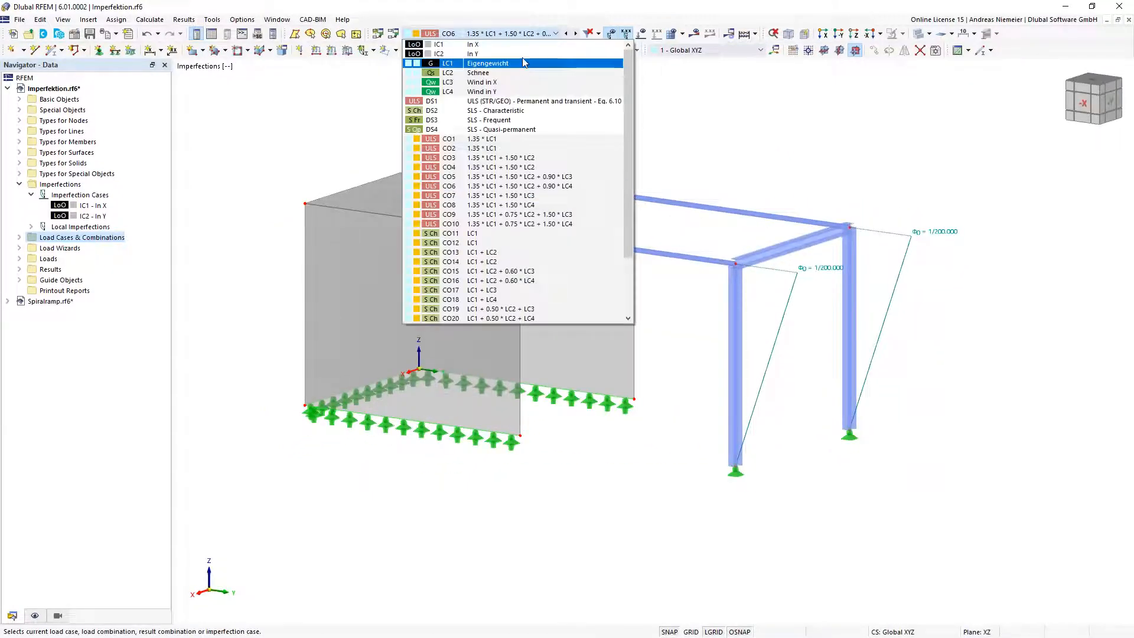
pyautogui.click(534, 56)
pyautogui.keyDown('ctrl'); pyautogui.moveTo(799, 334); pyautogui.dragTo(623, 392, button='middle'); pyautogui.keyUp('ctrl')
pyautogui.click(588, 435)
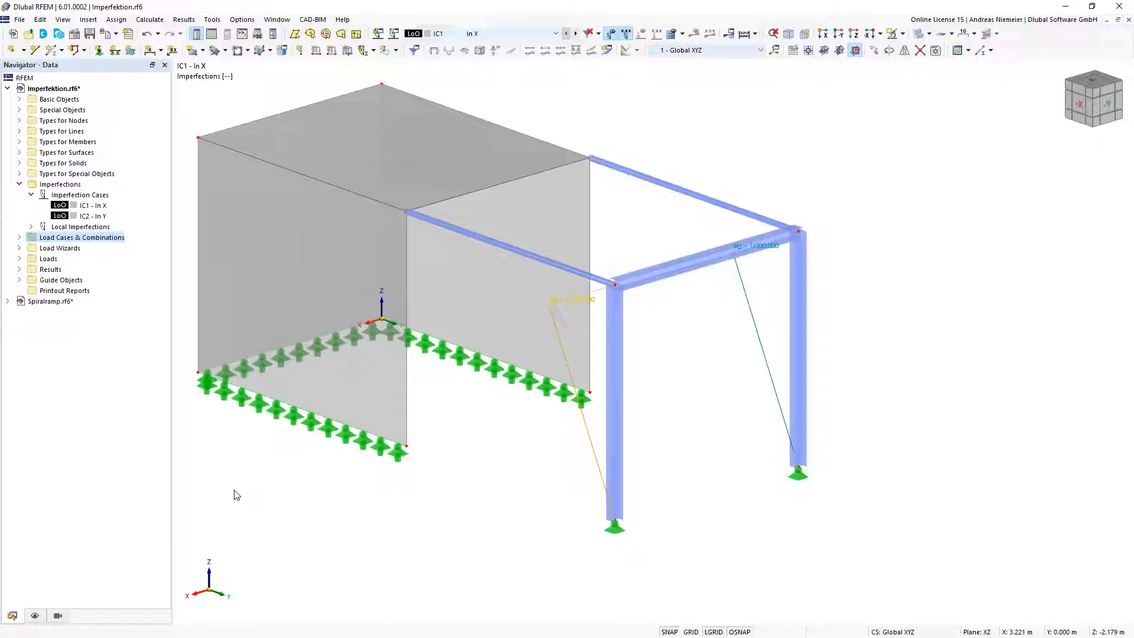
pyautogui.click(462, 479)
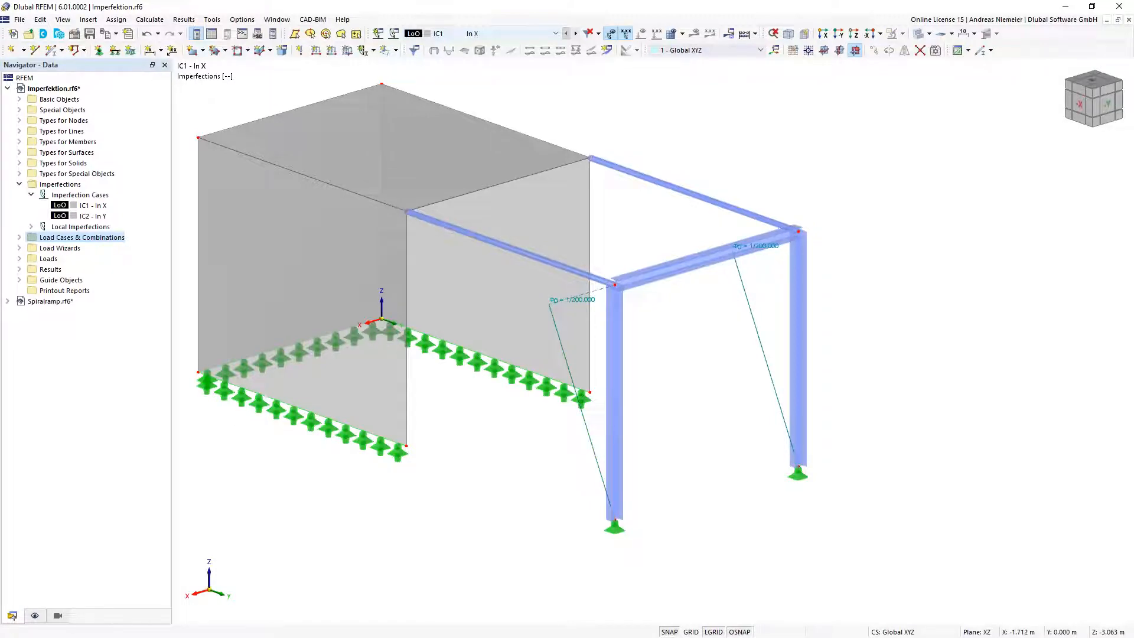
pyautogui.scroll(3, 484, 466)
pyautogui.scroll(-3, 488, 469)
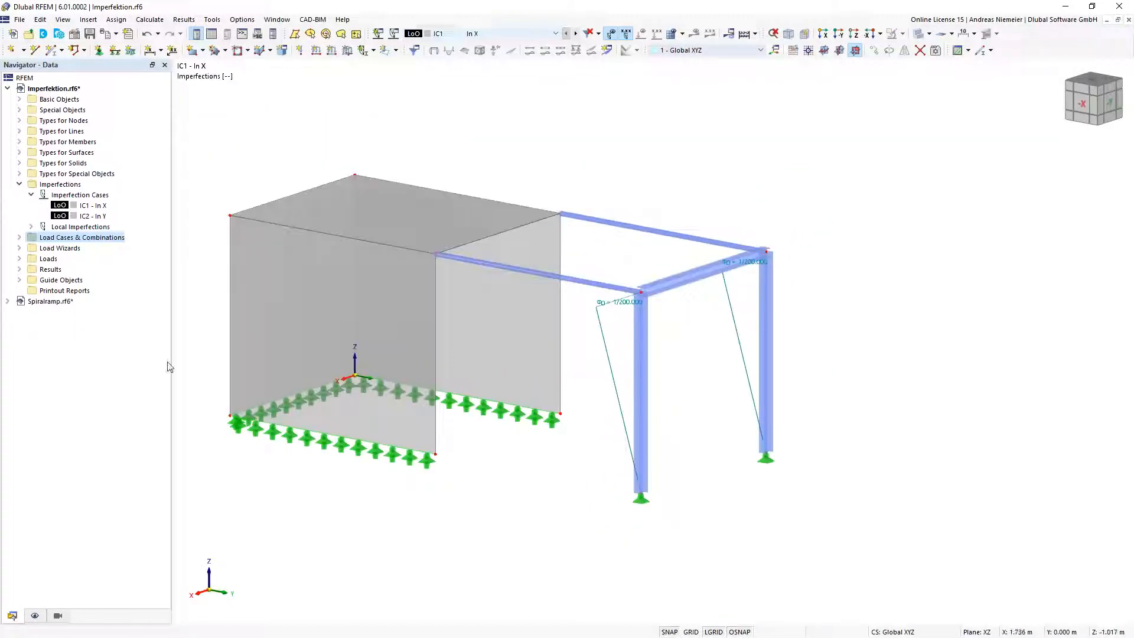
# Step: Change imperfection case IC1 In X to the type Initial Sway via Table with imperfection direction X
pyautogui.doubleClick(96, 206)
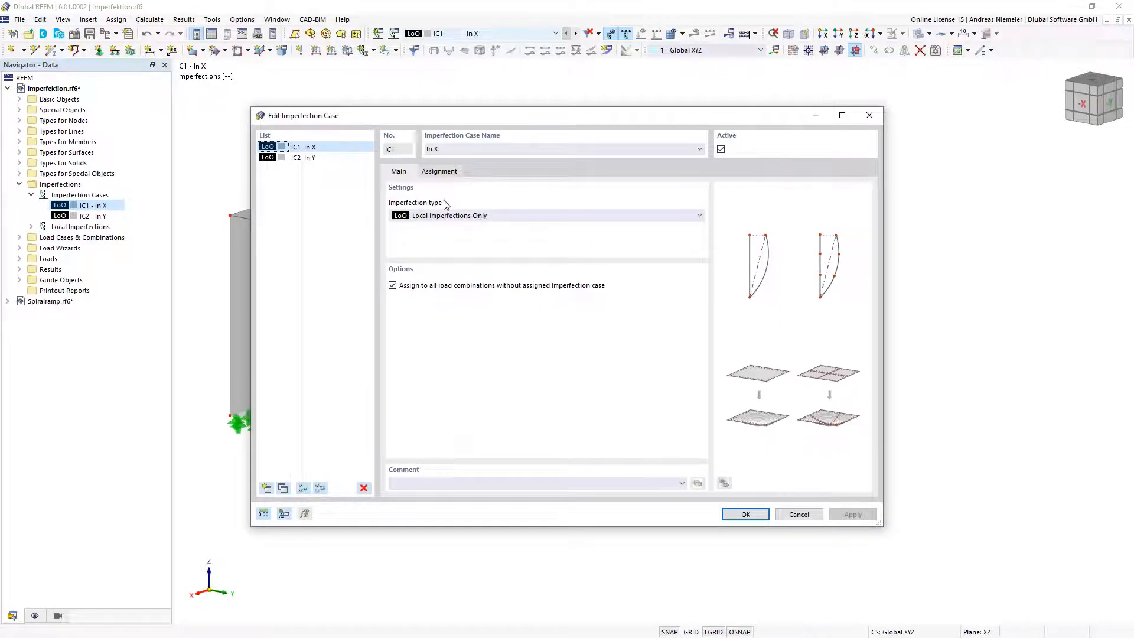
pyautogui.click(436, 216)
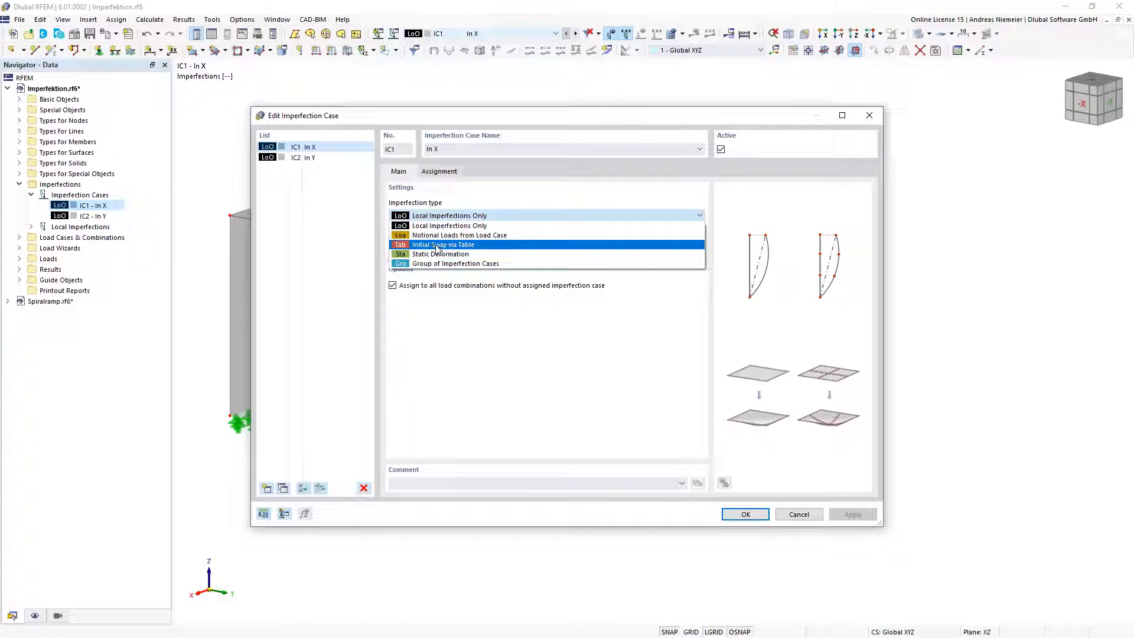
pyautogui.click(452, 247)
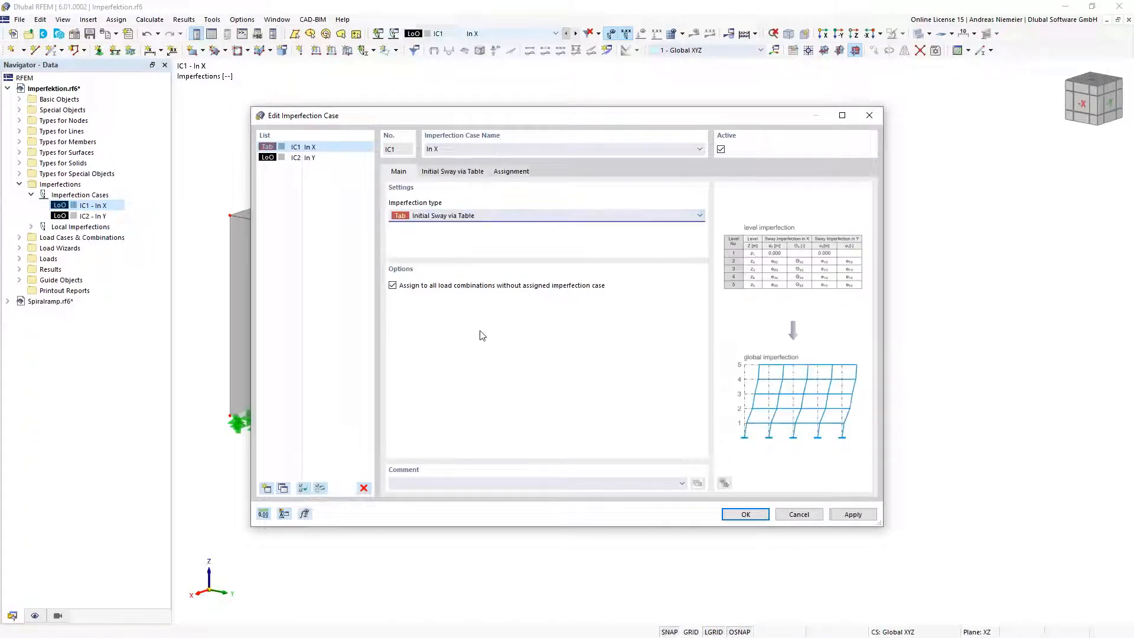
pyautogui.click(463, 172)
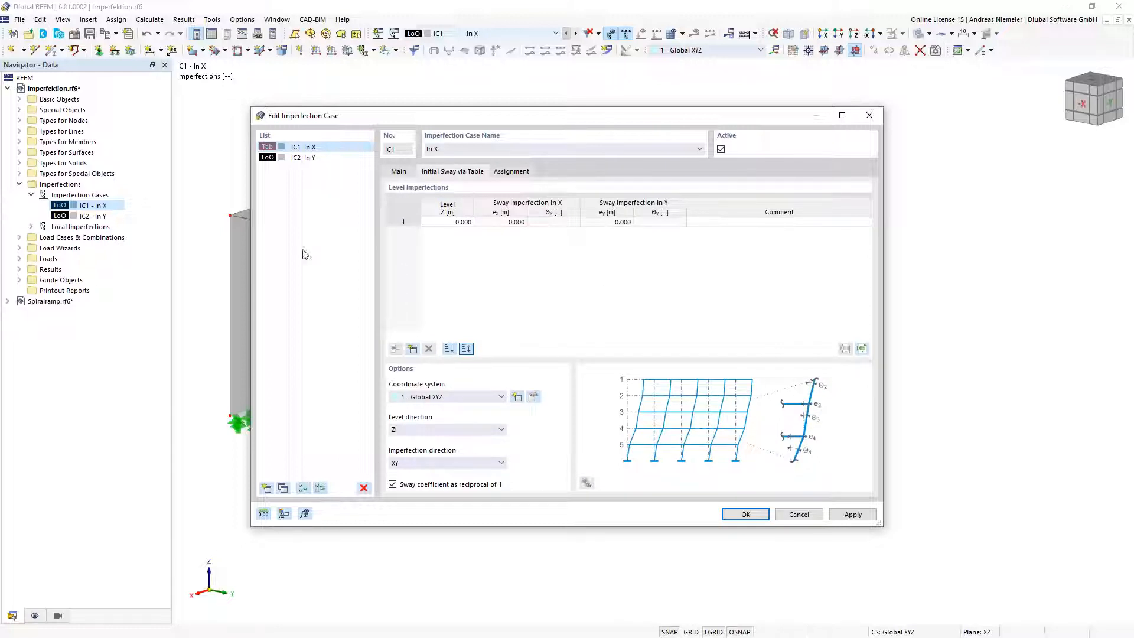
pyautogui.moveTo(421, 118); pyautogui.dragTo(551, 130)
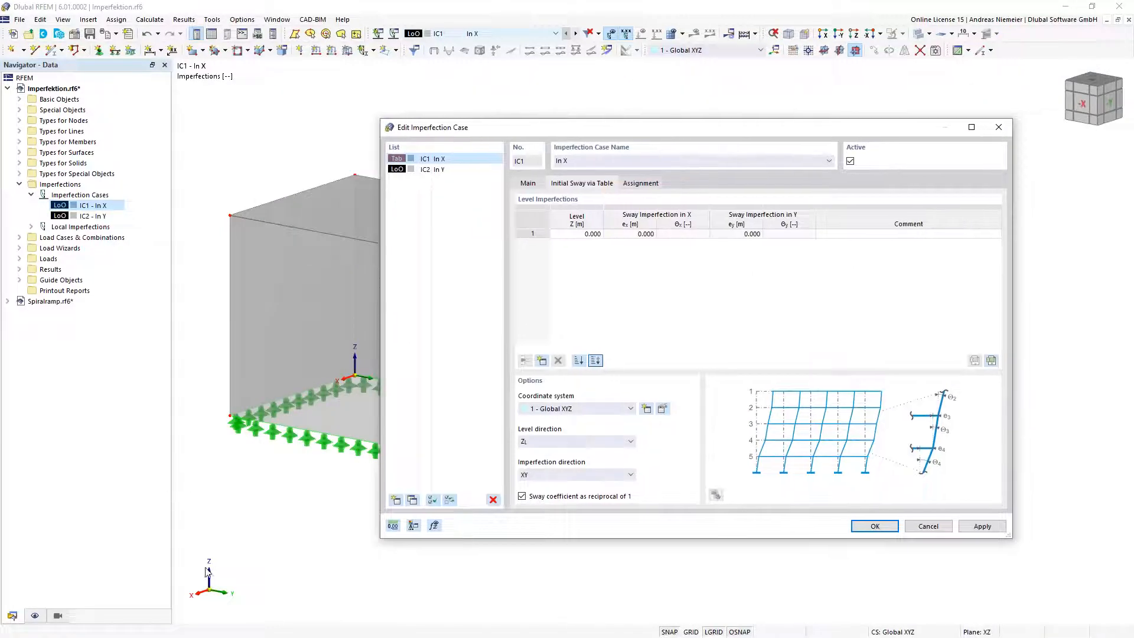
pyautogui.click(574, 475)
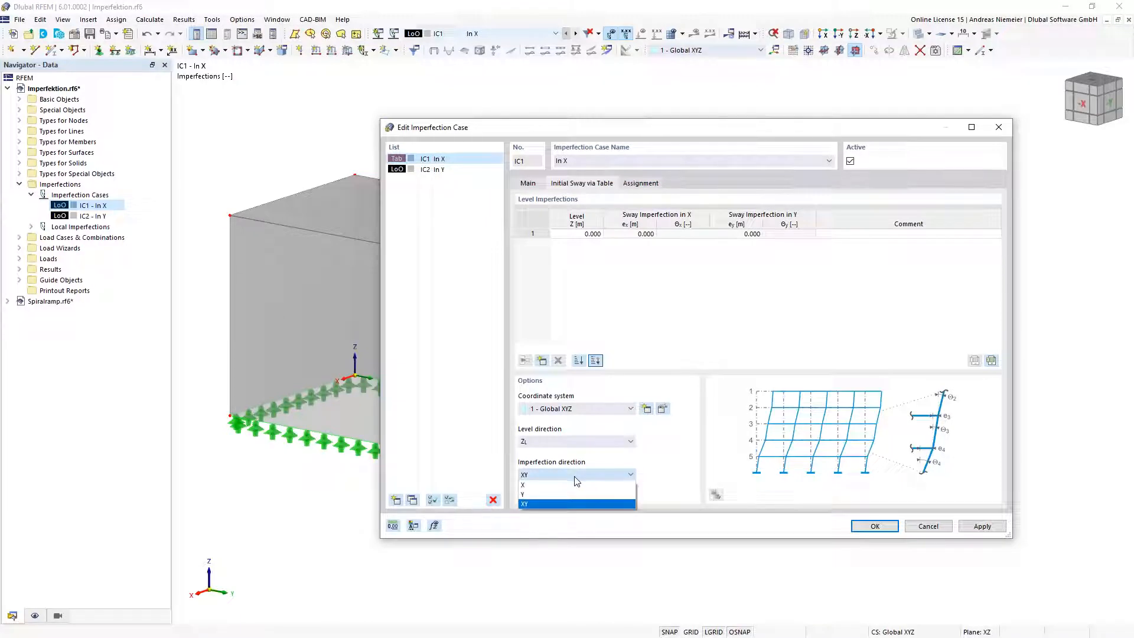
pyautogui.click(574, 491)
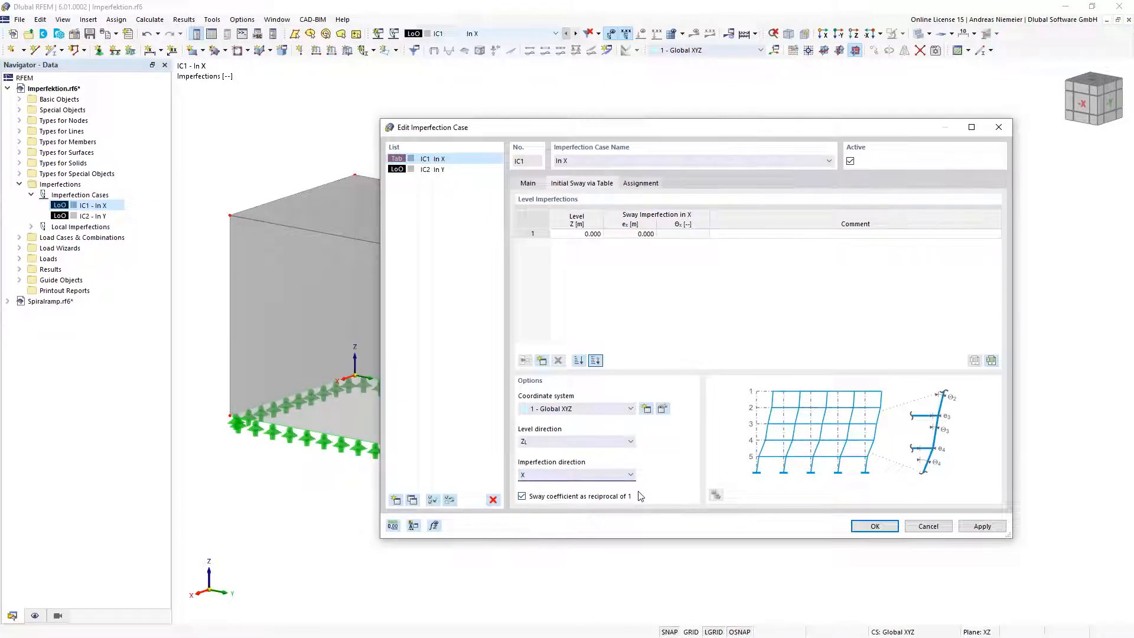
# Step: Define IC1 sway levels at Z 4.000 m and 0.000 m with an inclination of 1/200 at the upper level, and accept the case
pyautogui.click(541, 361)
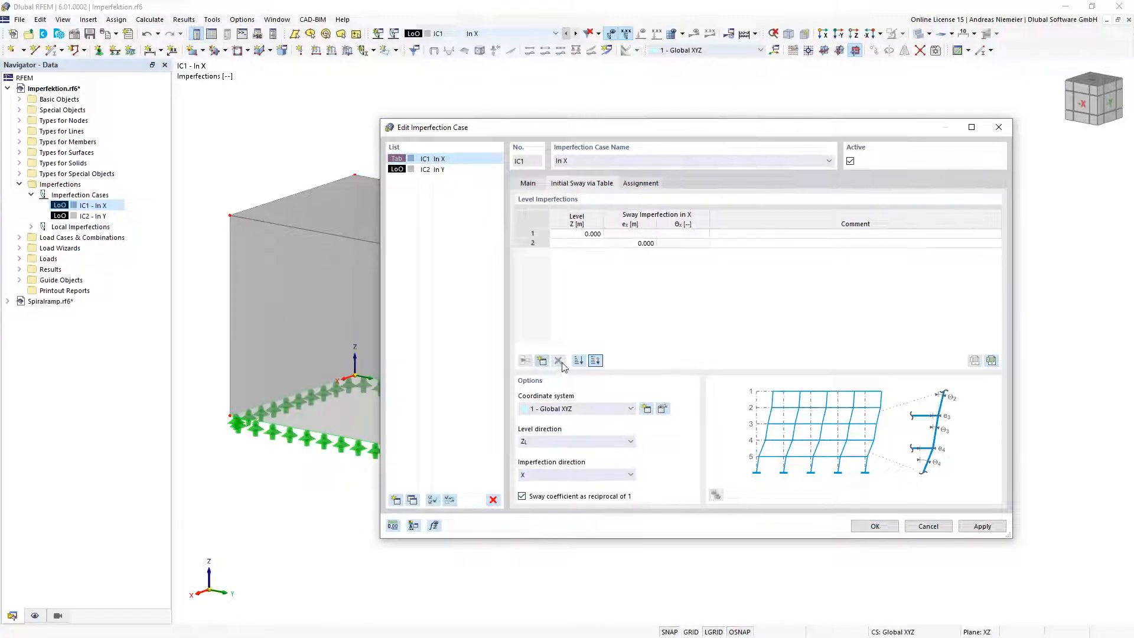
pyautogui.click(582, 244)
pyautogui.click(669, 244)
pyautogui.click(587, 234)
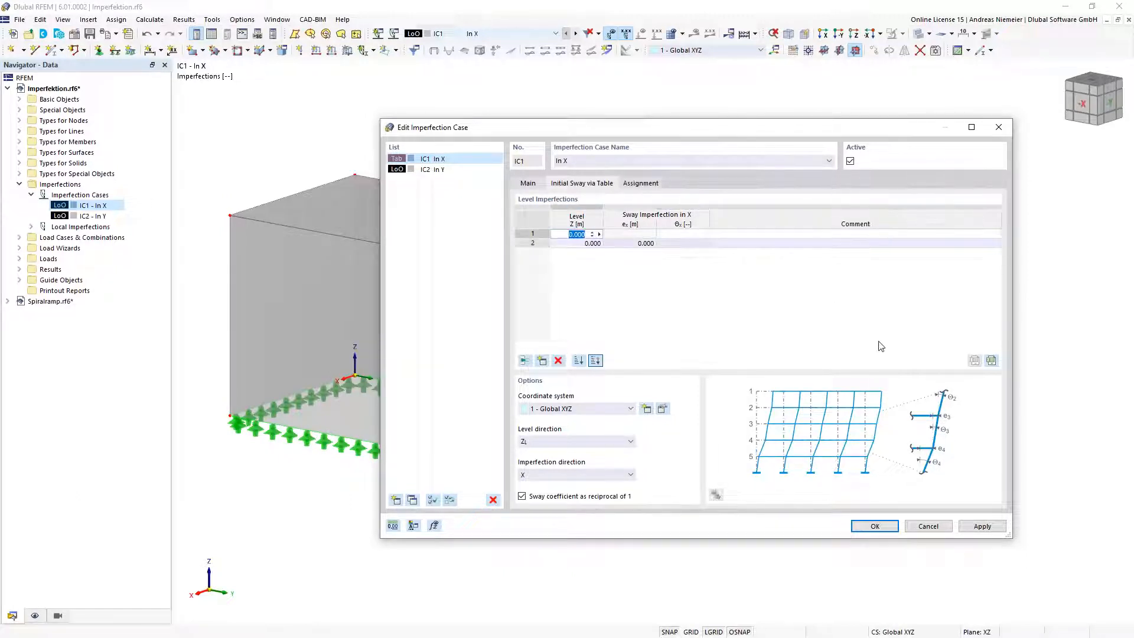
pyautogui.write('4')
pyautogui.press('Tab')
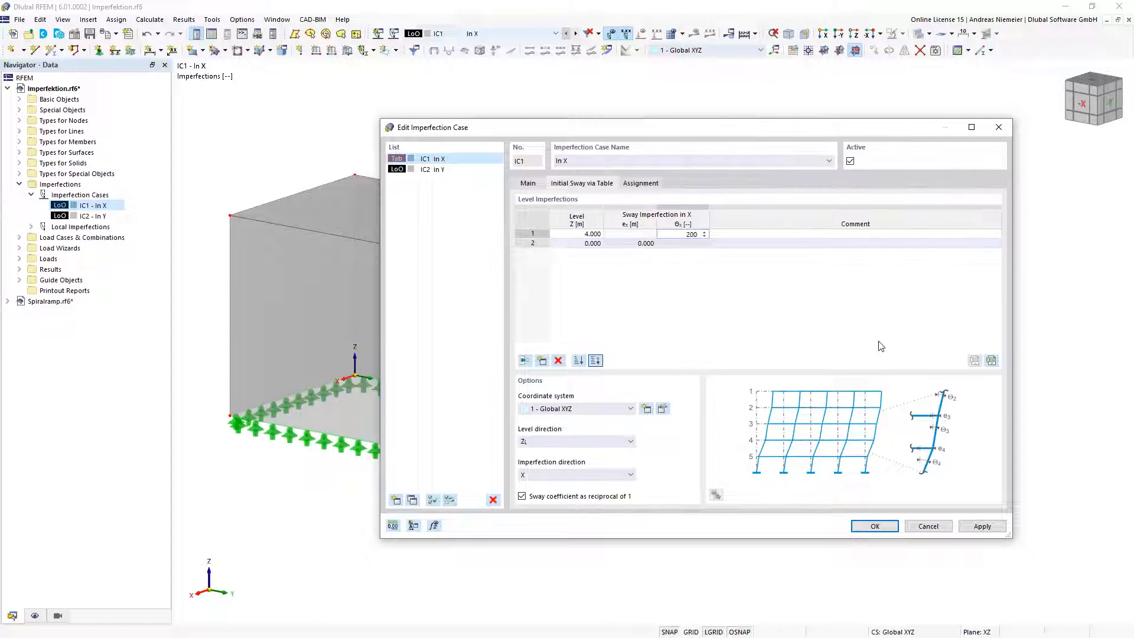
pyautogui.press('Tab')
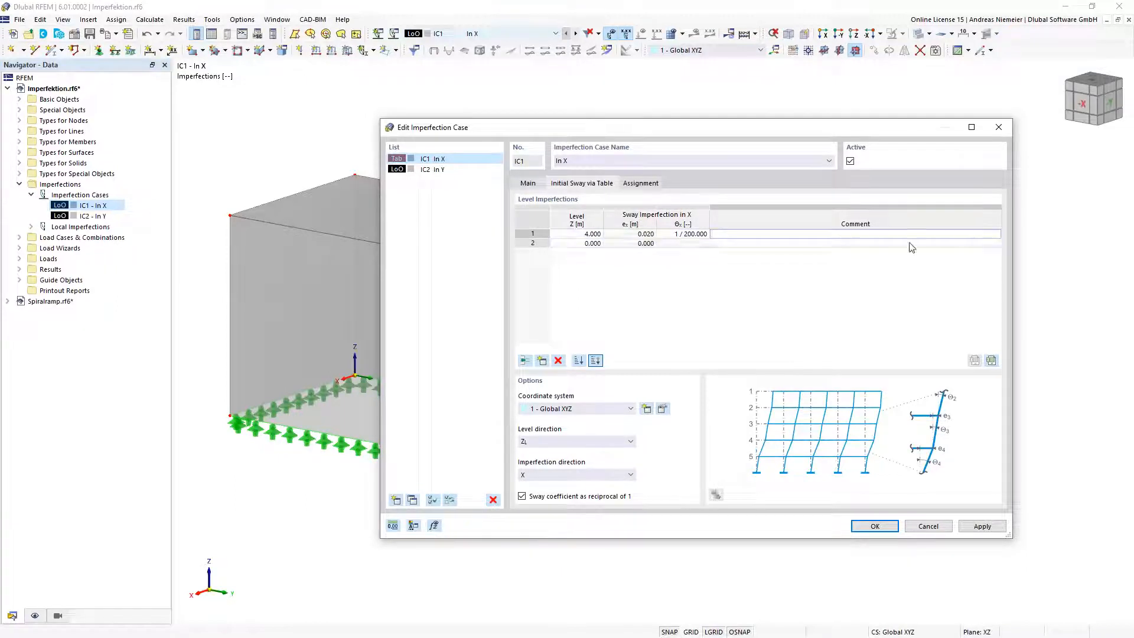
pyautogui.click(885, 528)
pyautogui.click(885, 527)
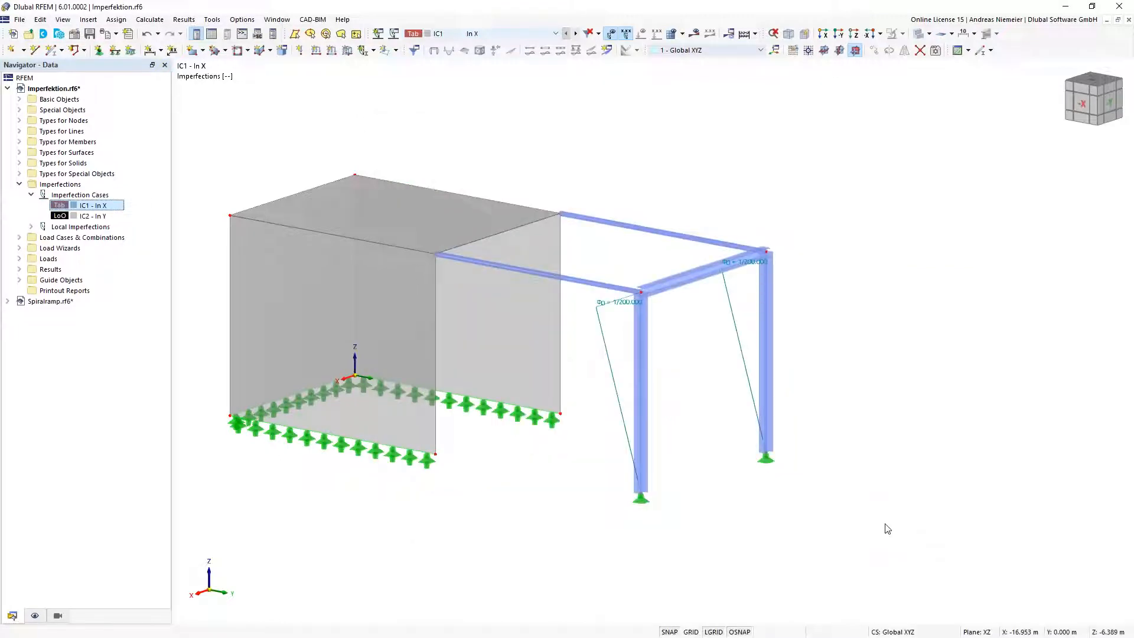
# Step: Delete the local initial sway imperfections on both frame columns in IC1
pyautogui.click(743, 359)
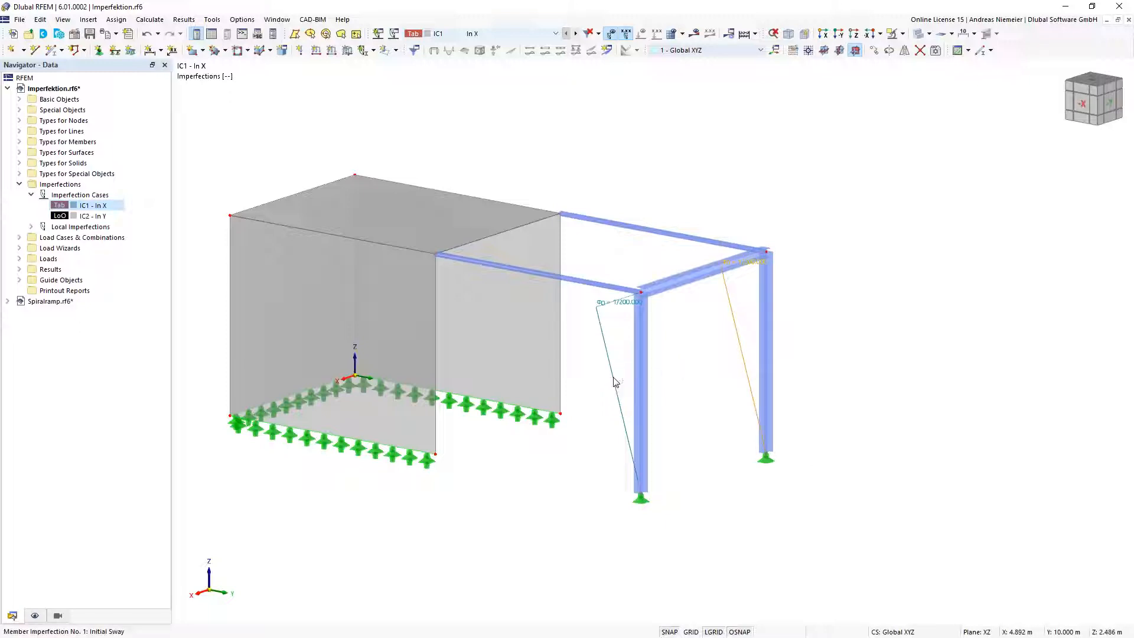
pyautogui.press('Delete')
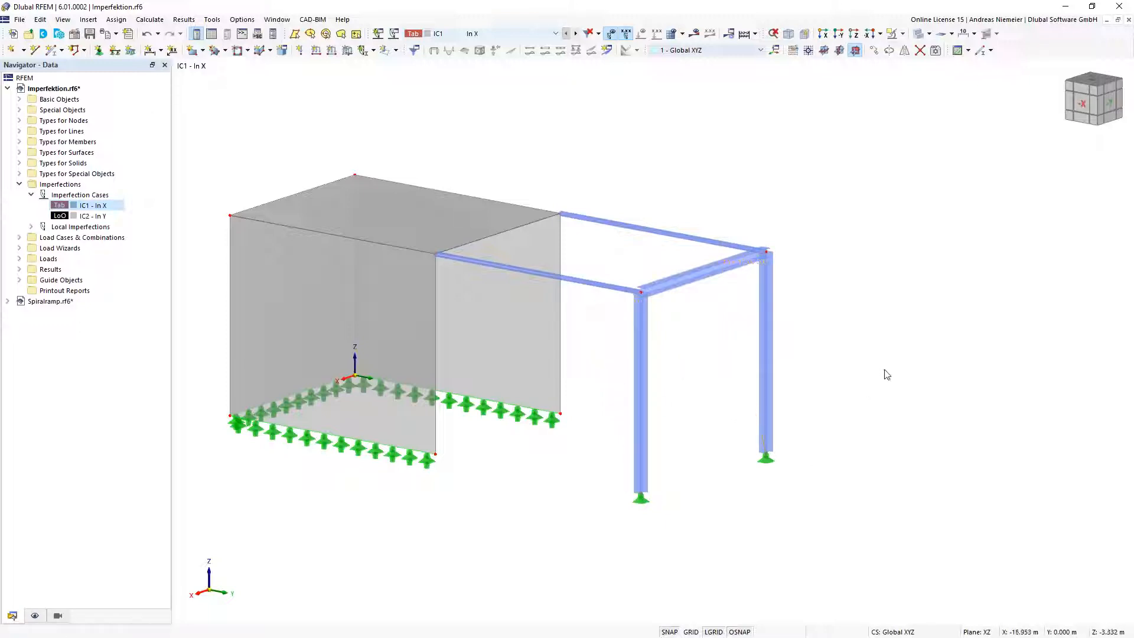
# Step: Calculate imperfection case IC1 In X and inspect the global deformations of the walls and frame from several directions
pyautogui.click(695, 34)
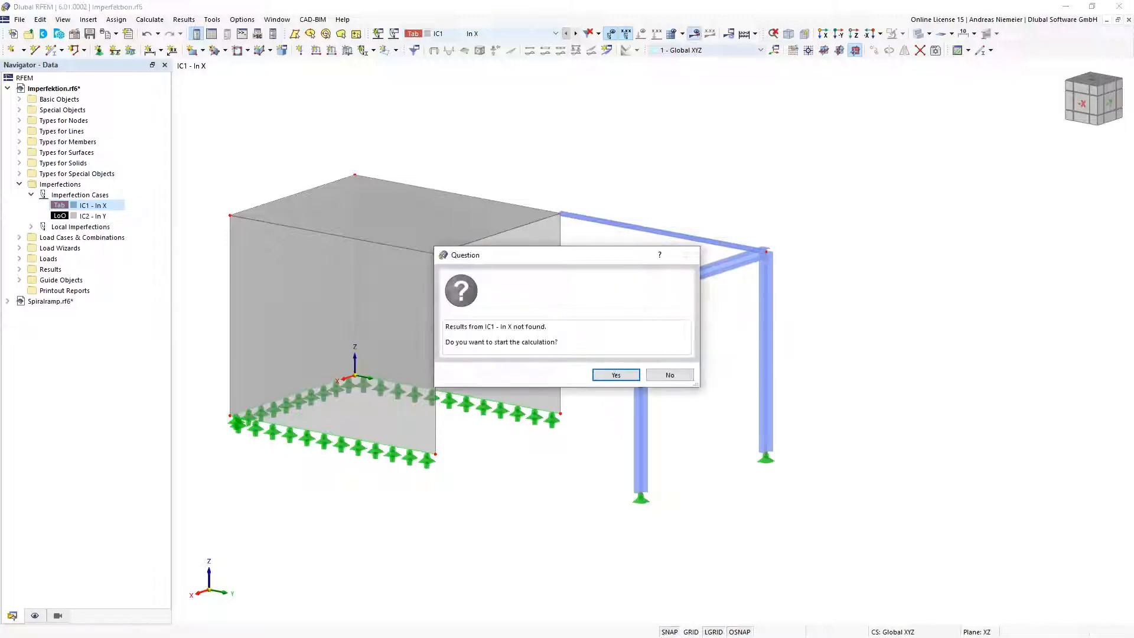
pyautogui.click(615, 376)
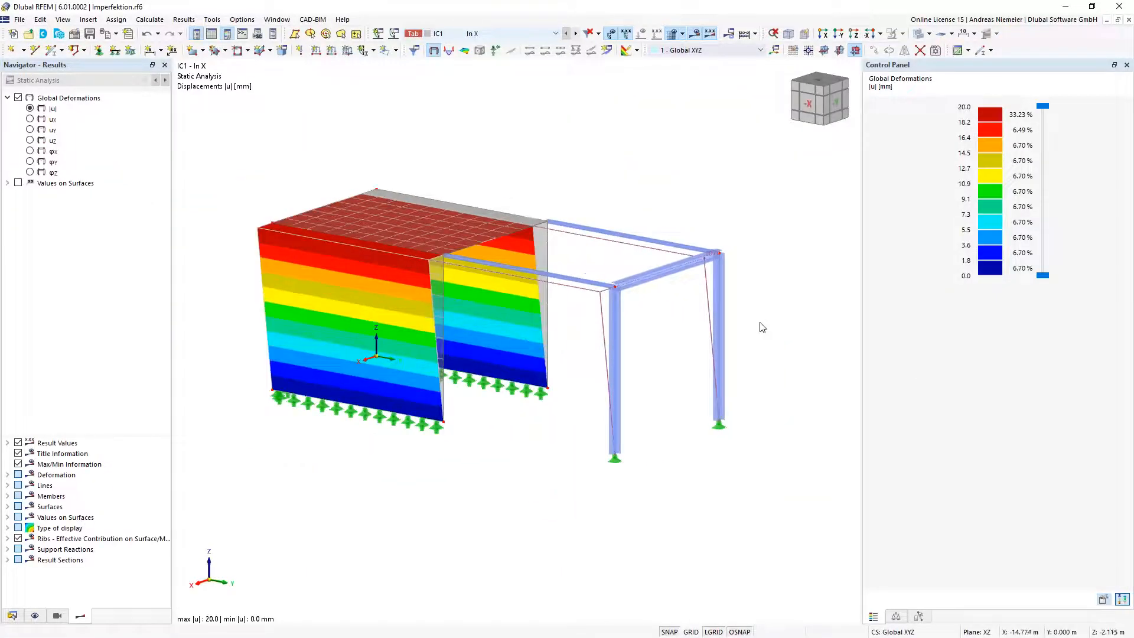
pyautogui.keyDown('ctrl'); pyautogui.moveTo(682, 353); pyautogui.dragTo(658, 349, button='middle'); pyautogui.keyUp('ctrl')
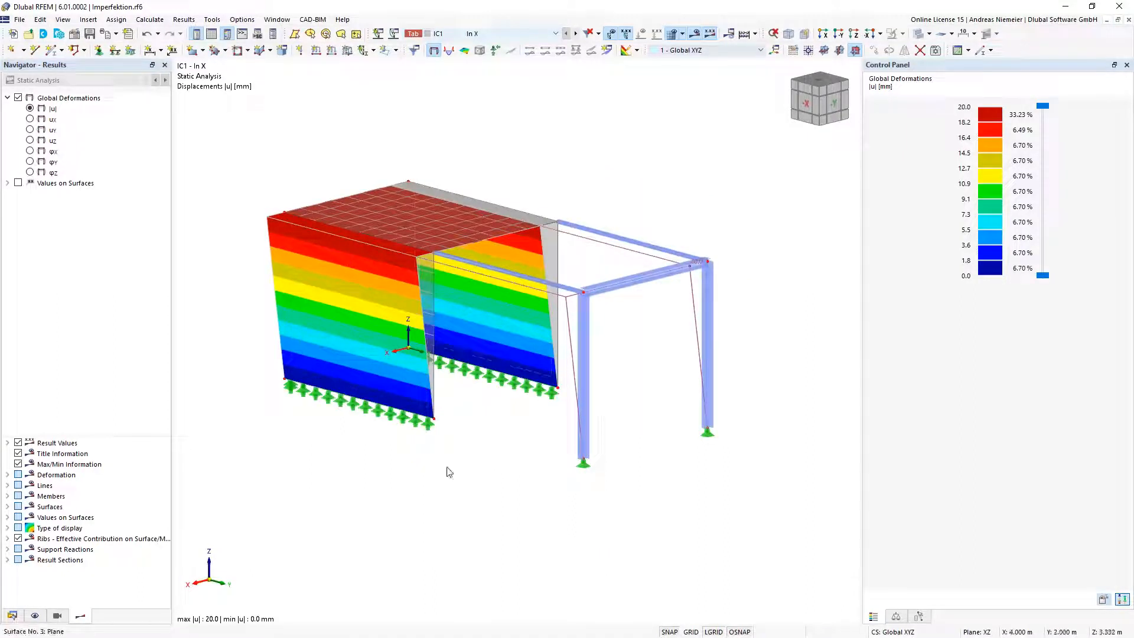
pyautogui.keyDown('ctrl'); pyautogui.moveTo(540, 437); pyautogui.dragTo(413, 390, button='middle'); pyautogui.keyUp('ctrl')
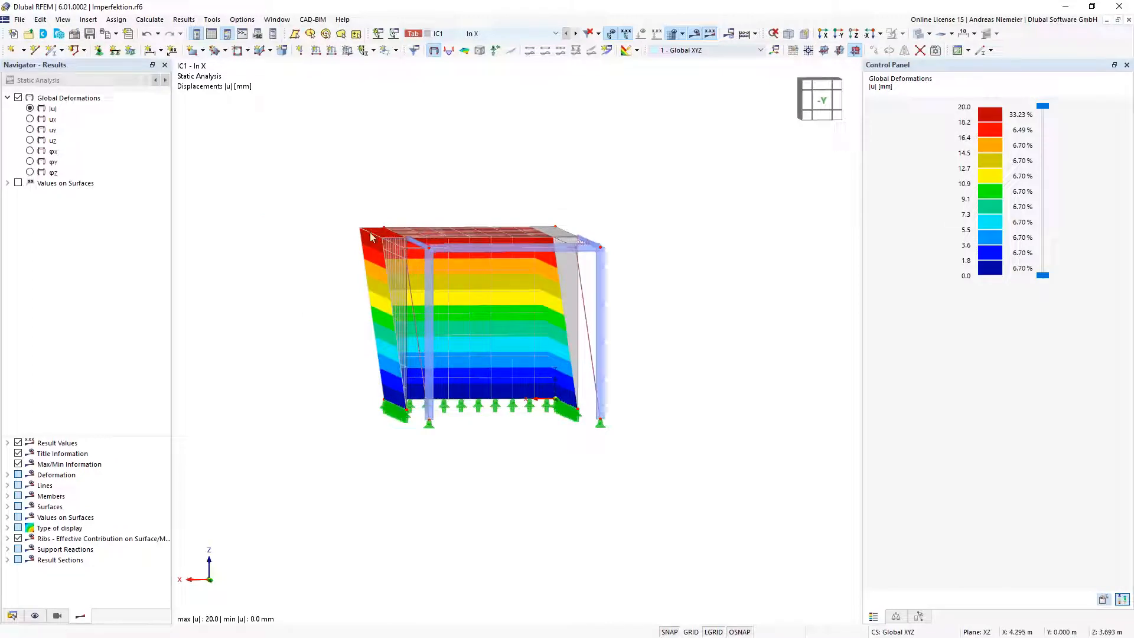
pyautogui.moveTo(391, 205); pyautogui.dragTo(390, 204, button='middle')
pyautogui.scroll(-1, 390, 203)
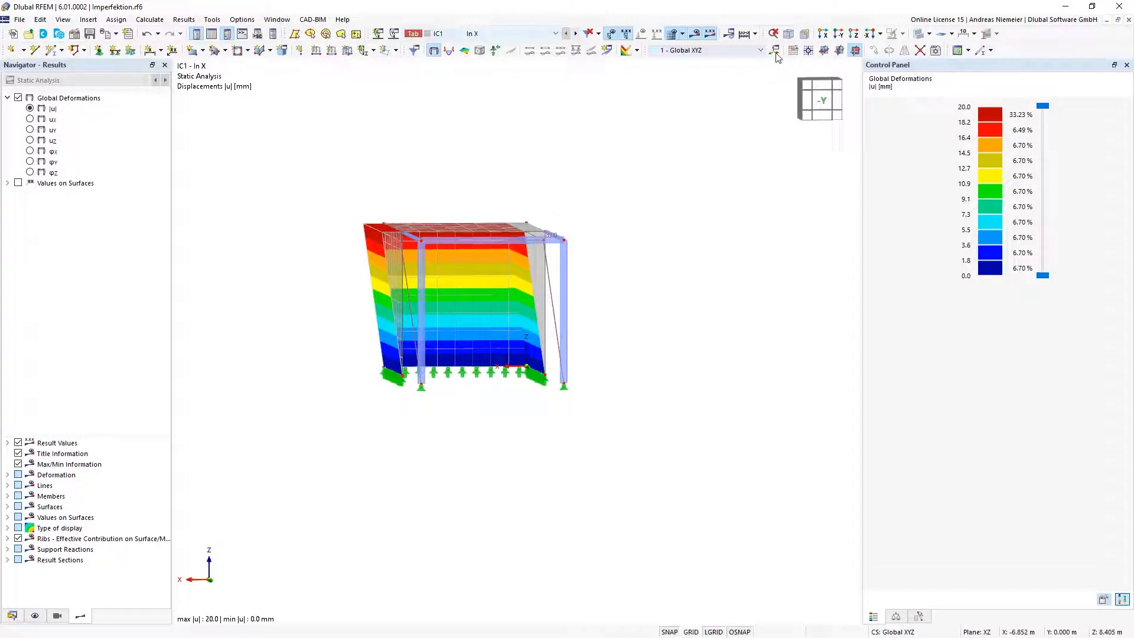
pyautogui.click(788, 34)
pyautogui.keyDown('ctrl'); pyautogui.moveTo(553, 586); pyautogui.dragTo(480, 507, button='middle'); pyautogui.keyUp('ctrl')
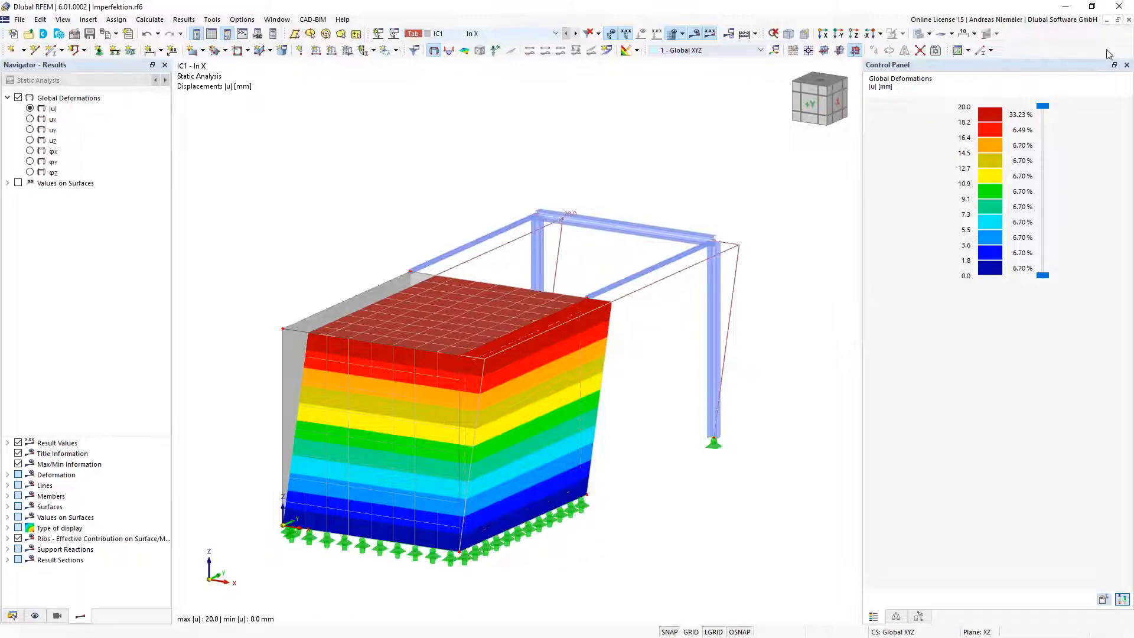
# Step: Close the Imperfektion model and bring up the Spiralramp model in full view
pyautogui.click(1128, 20)
pyautogui.click(620, 377)
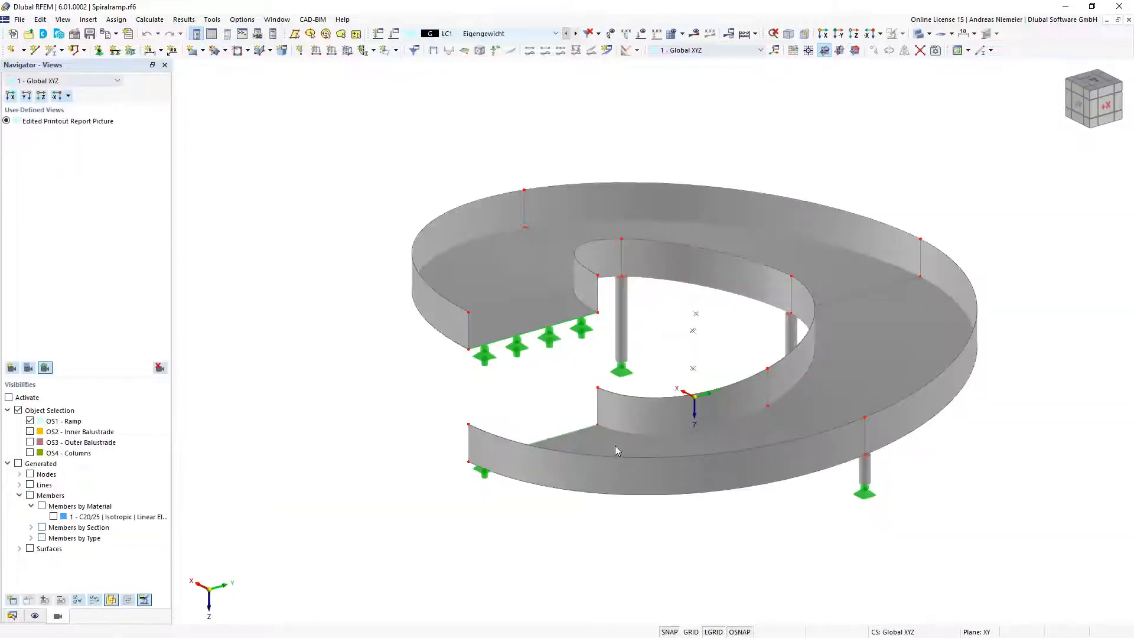
pyautogui.moveTo(656, 317); pyautogui.dragTo(537, 366, button='middle')
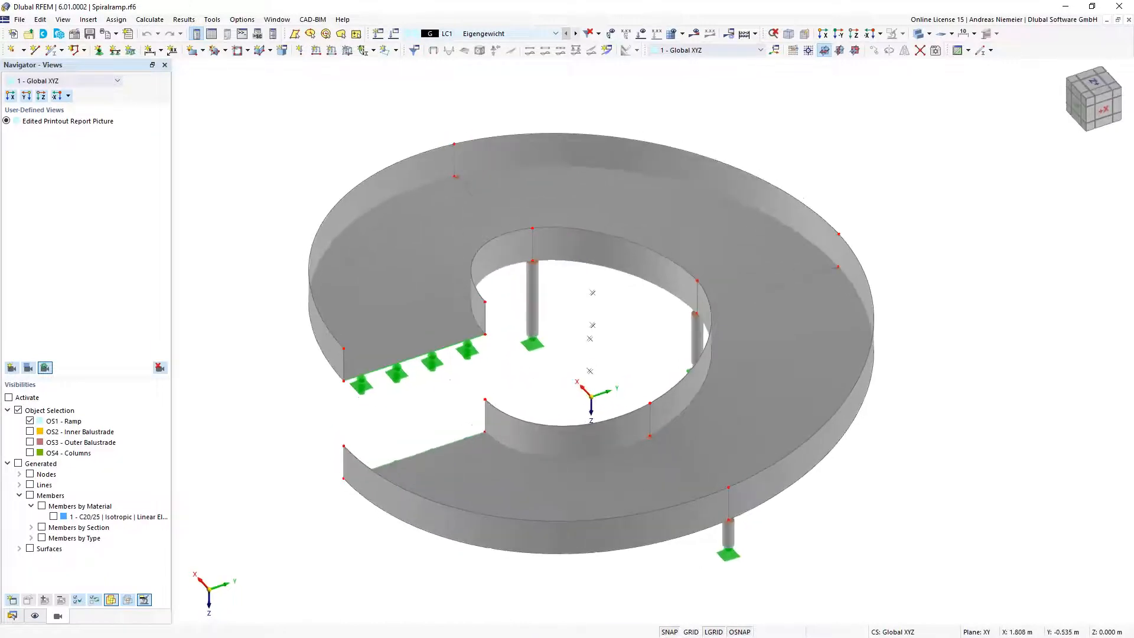
pyautogui.scroll(-2, 537, 366)
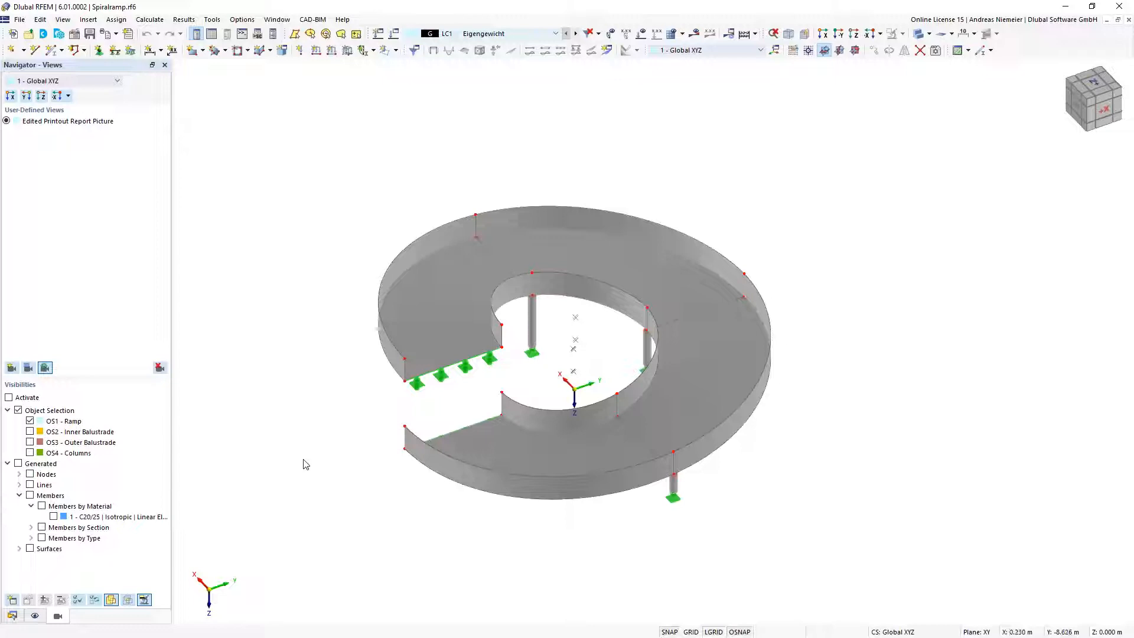
# Step: Create a new printout report for the Spiralramp model and collapse all of its report items
pyautogui.click(14, 615)
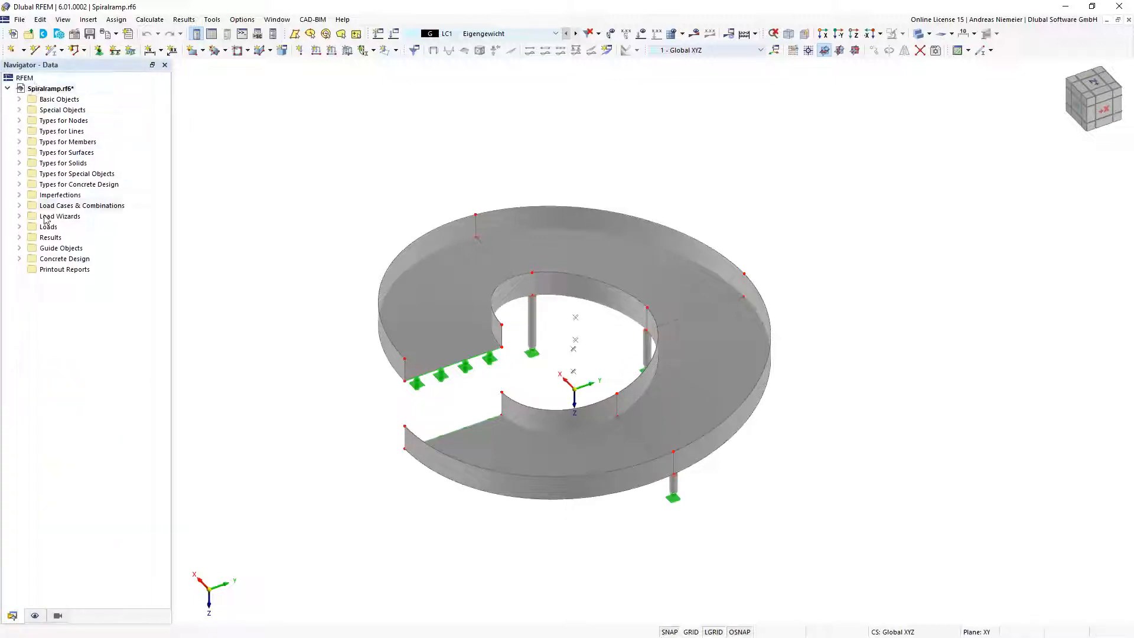
pyautogui.rightClick(48, 275)
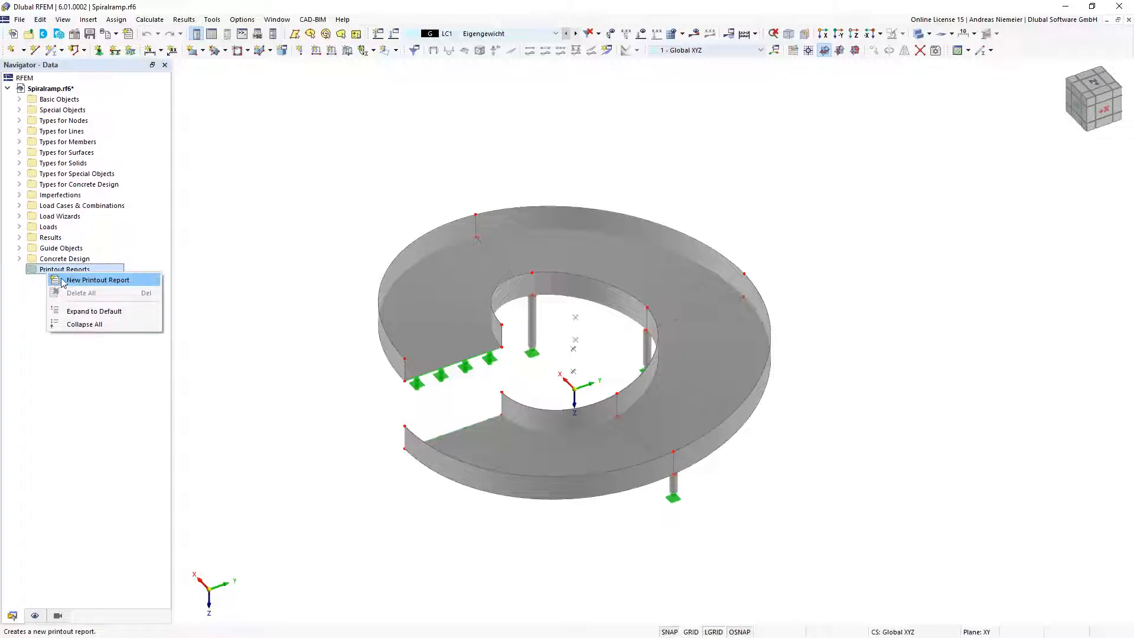
pyautogui.click(88, 280)
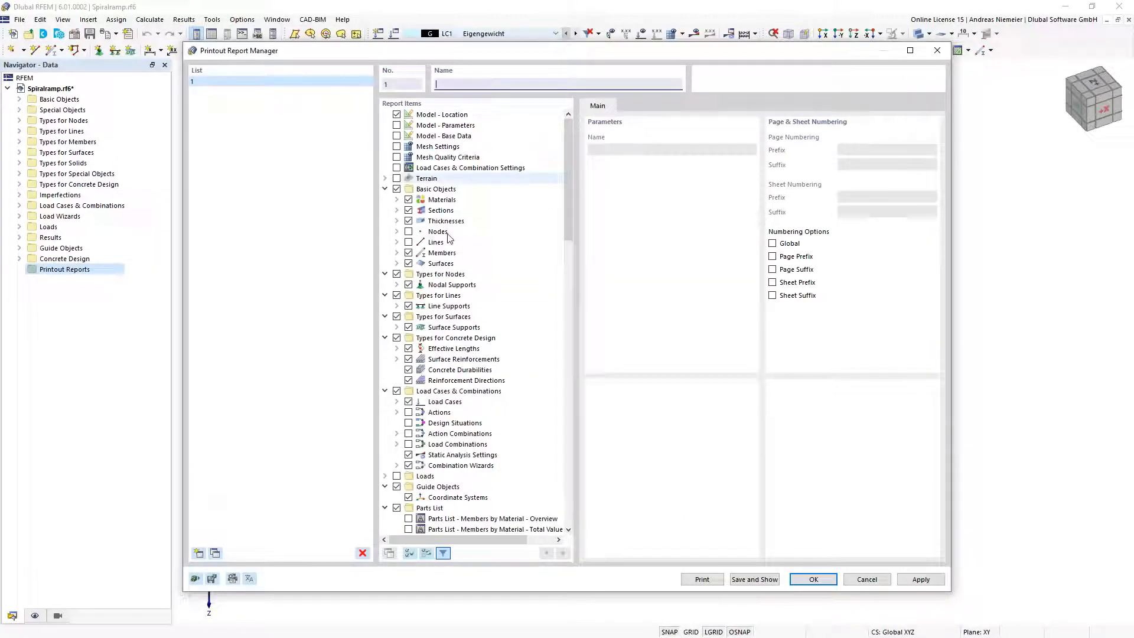
pyautogui.scroll(-12, 527, 329)
pyautogui.scroll(11, 534, 308)
pyautogui.scroll(1, 538, 296)
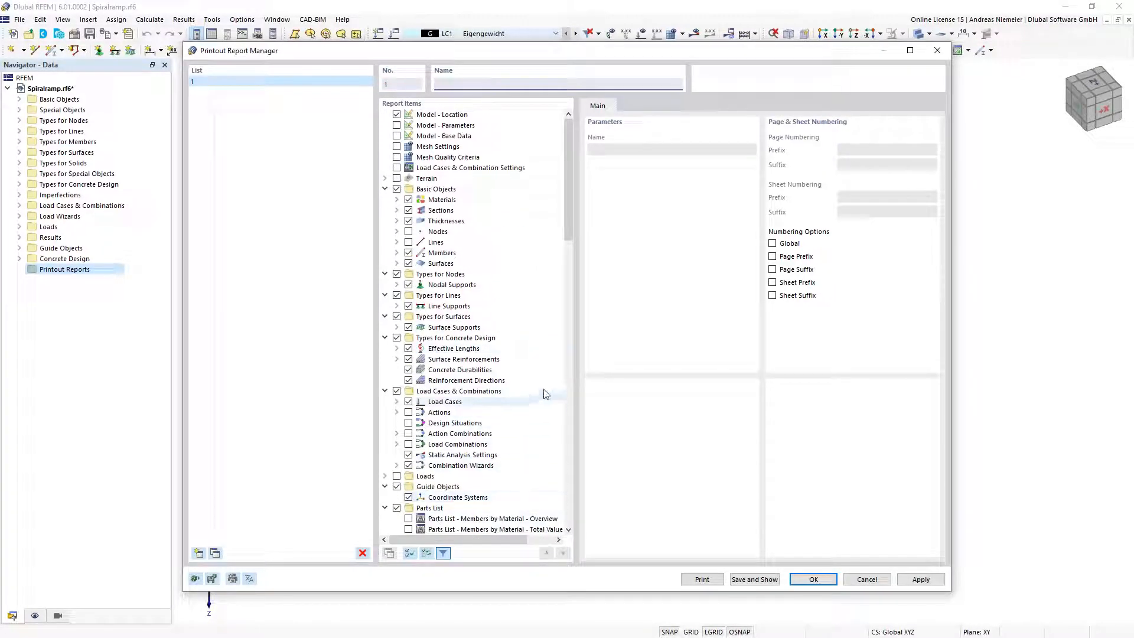
pyautogui.rightClick(537, 325)
pyautogui.click(564, 420)
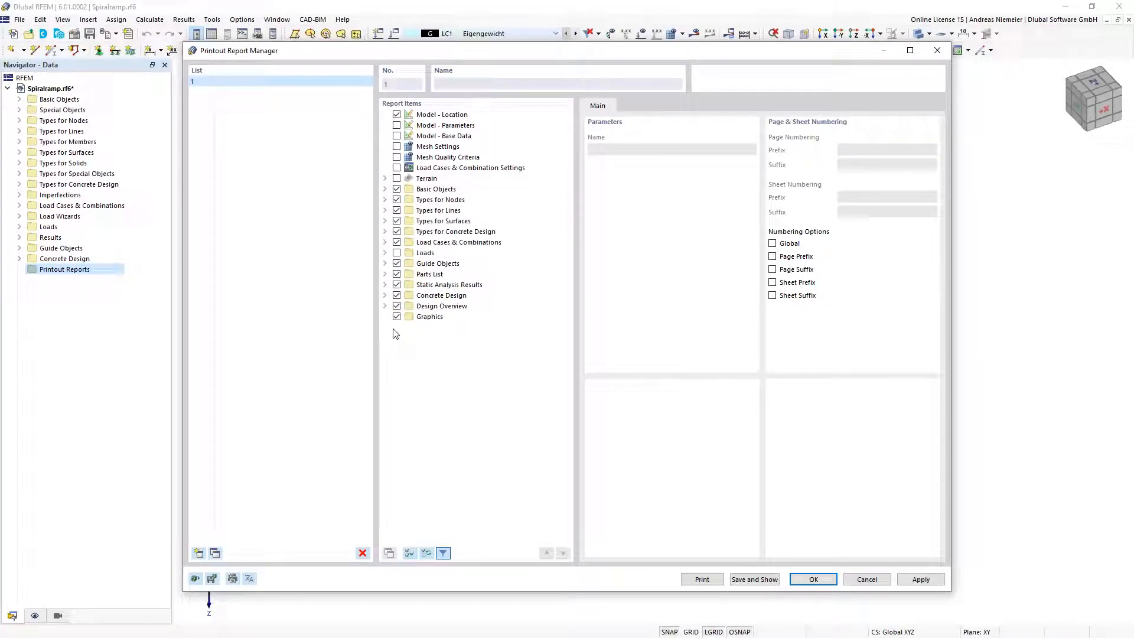
# Step: Exclude nodal support forces, line support forces and member internal forces by section from the report's static analysis results
pyautogui.click(384, 285)
pyautogui.scroll(-3, 455, 324)
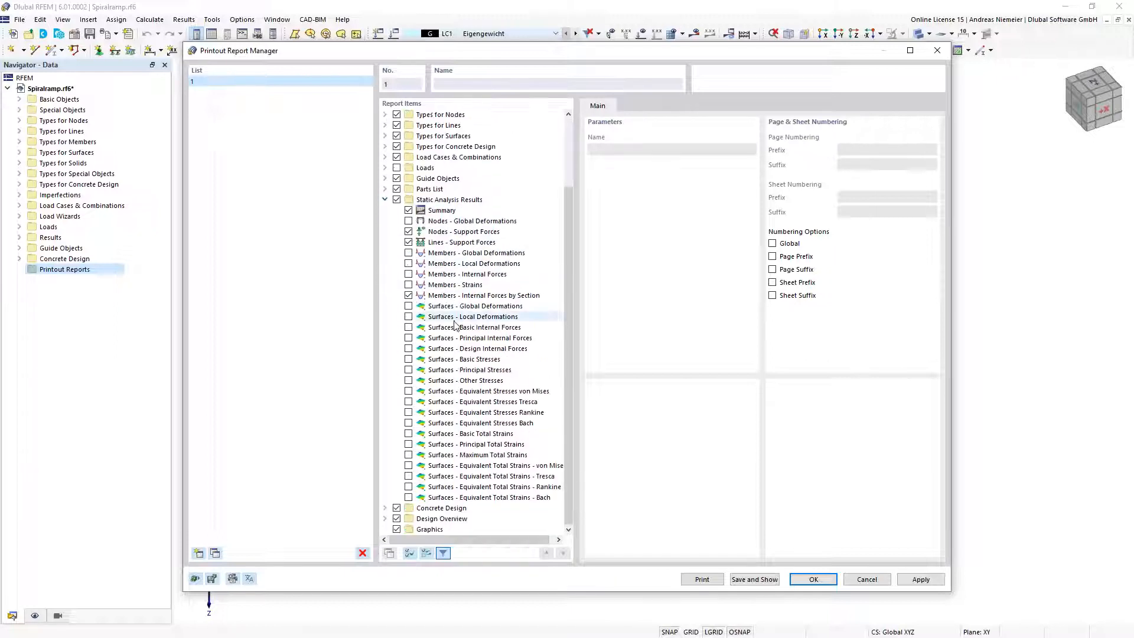
pyautogui.click(408, 231)
pyautogui.click(408, 242)
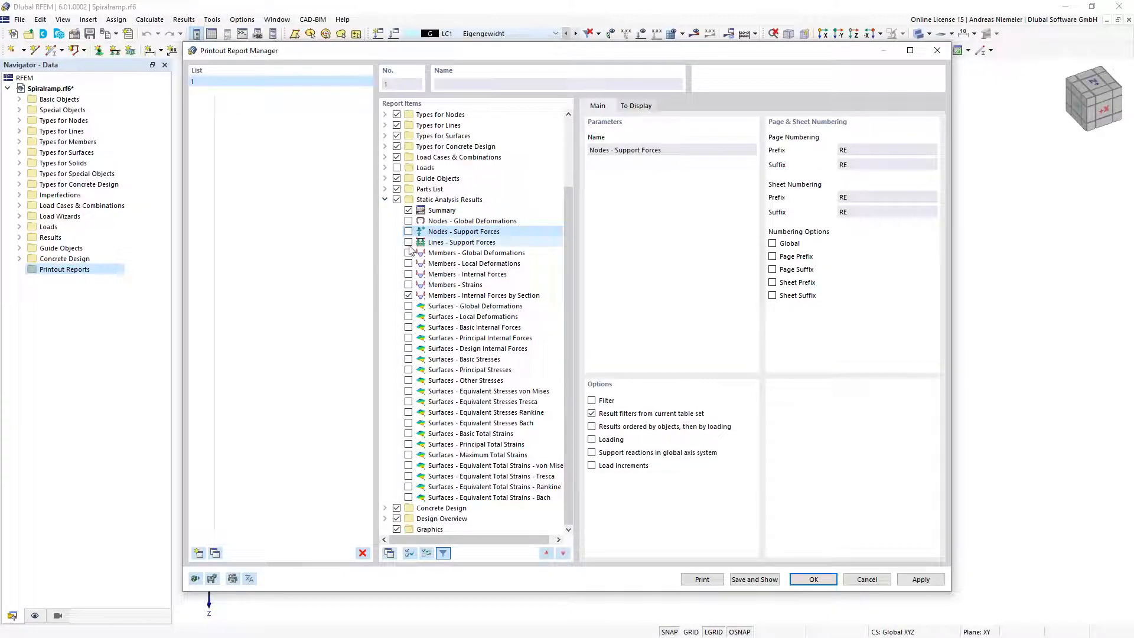
pyautogui.click(408, 296)
pyautogui.click(384, 200)
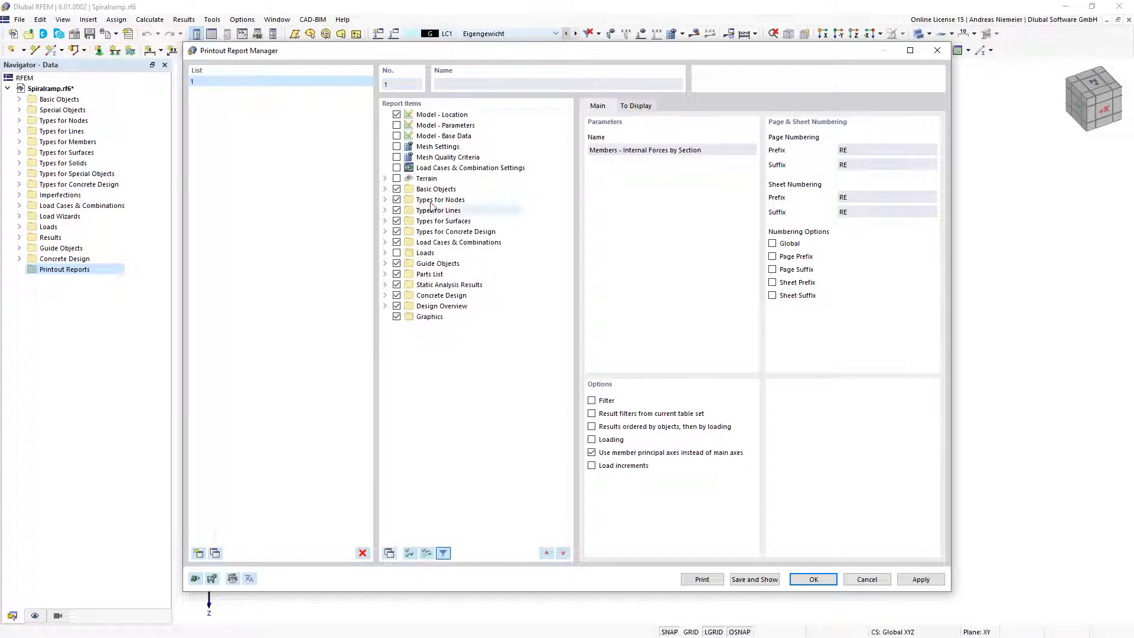
# Step: Exclude errors and warnings, not valid/deactivated, and the reinforcement on members and surfaces from the report's concrete design results
pyautogui.click(384, 296)
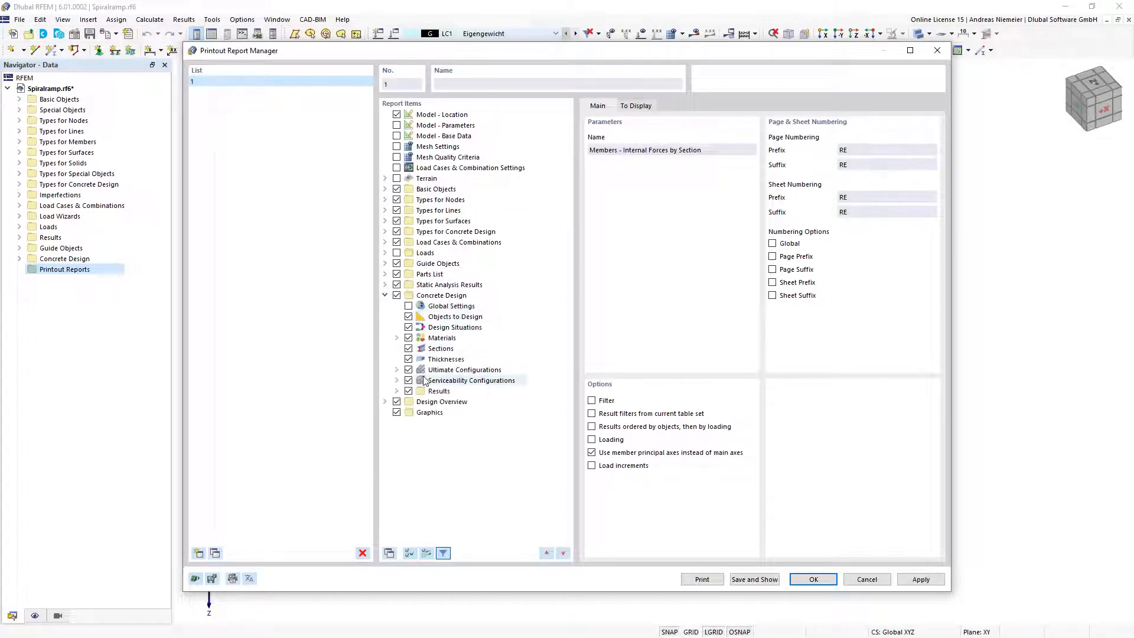
pyautogui.click(396, 390)
pyautogui.scroll(-3, 461, 436)
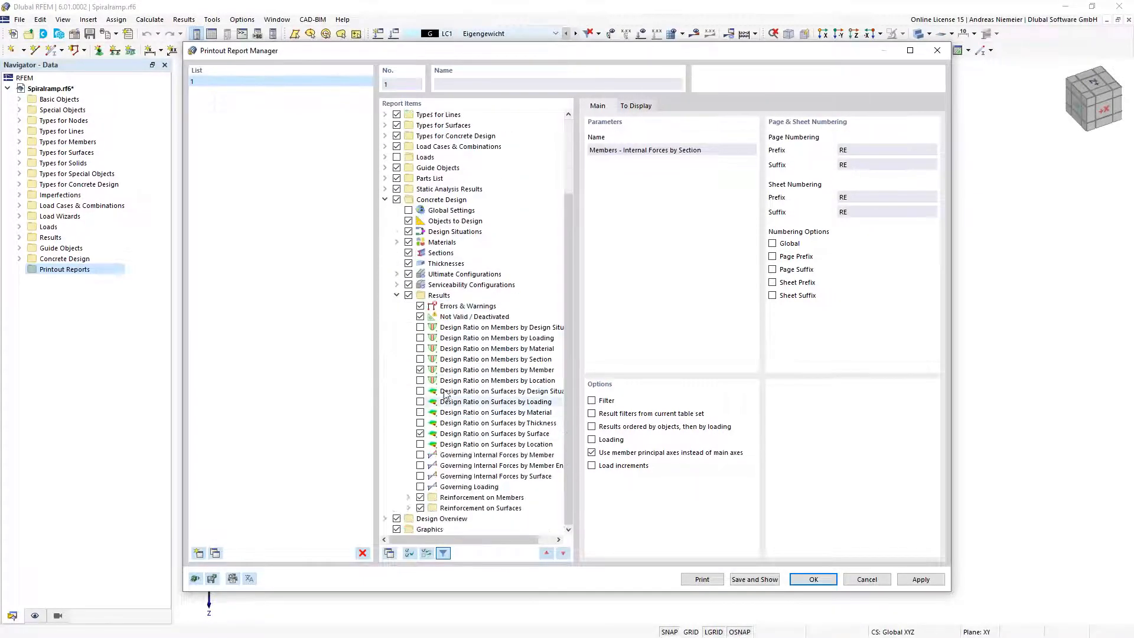
pyautogui.click(420, 306)
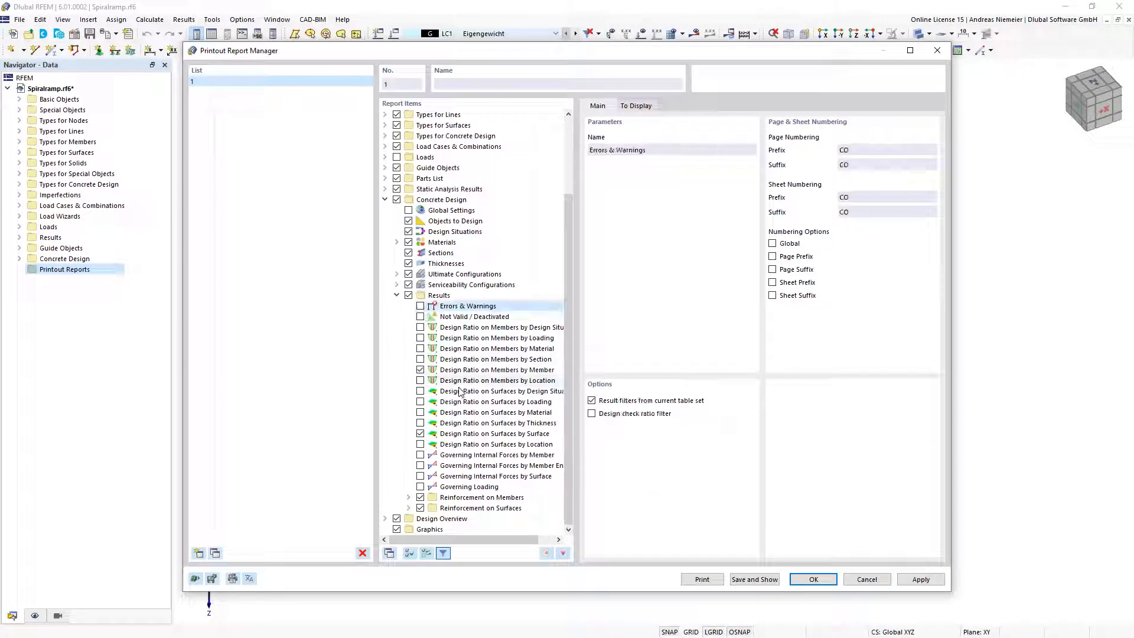
pyautogui.click(489, 370)
pyautogui.click(491, 433)
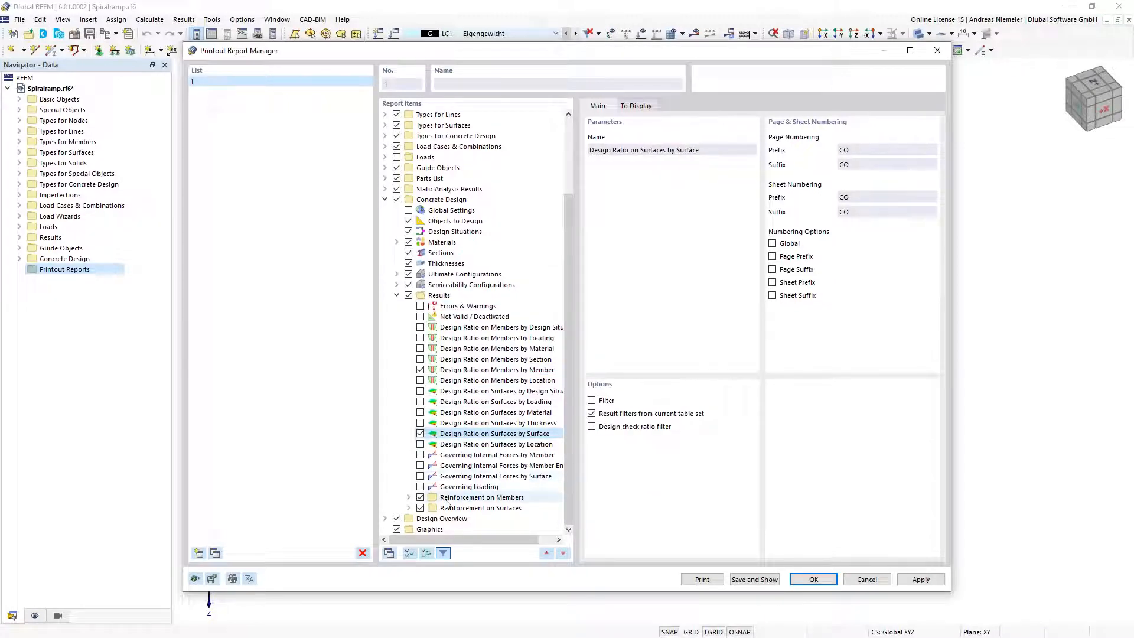
pyautogui.click(420, 498)
pyautogui.click(420, 508)
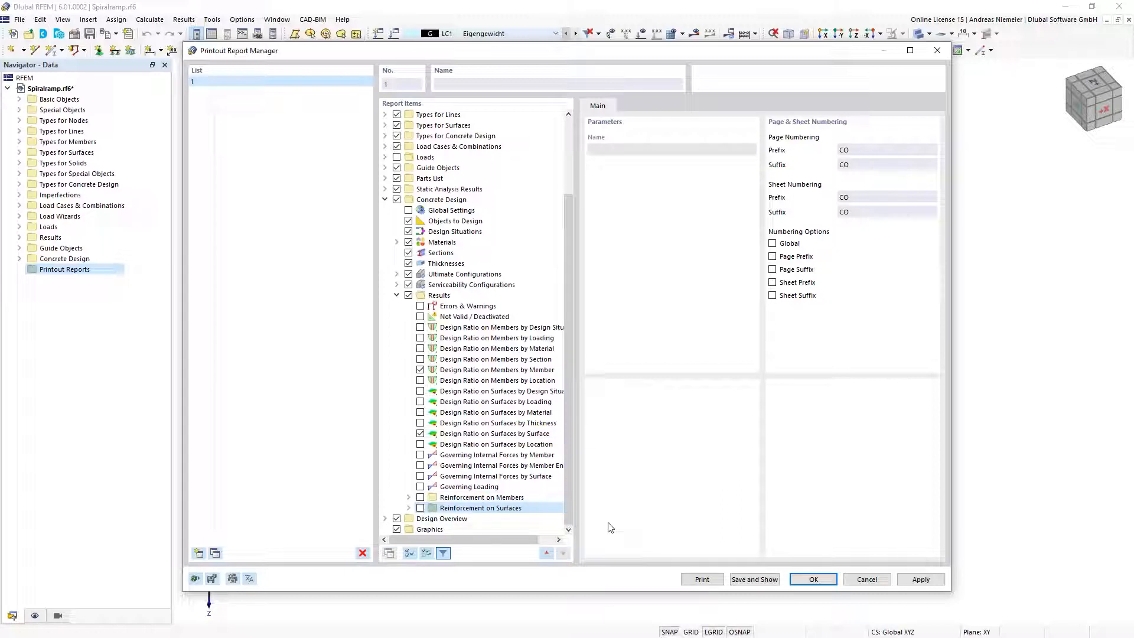
# Step: Save the report selection and show the printout report, accessing the model behind it before maximizing the report window
pyautogui.click(768, 581)
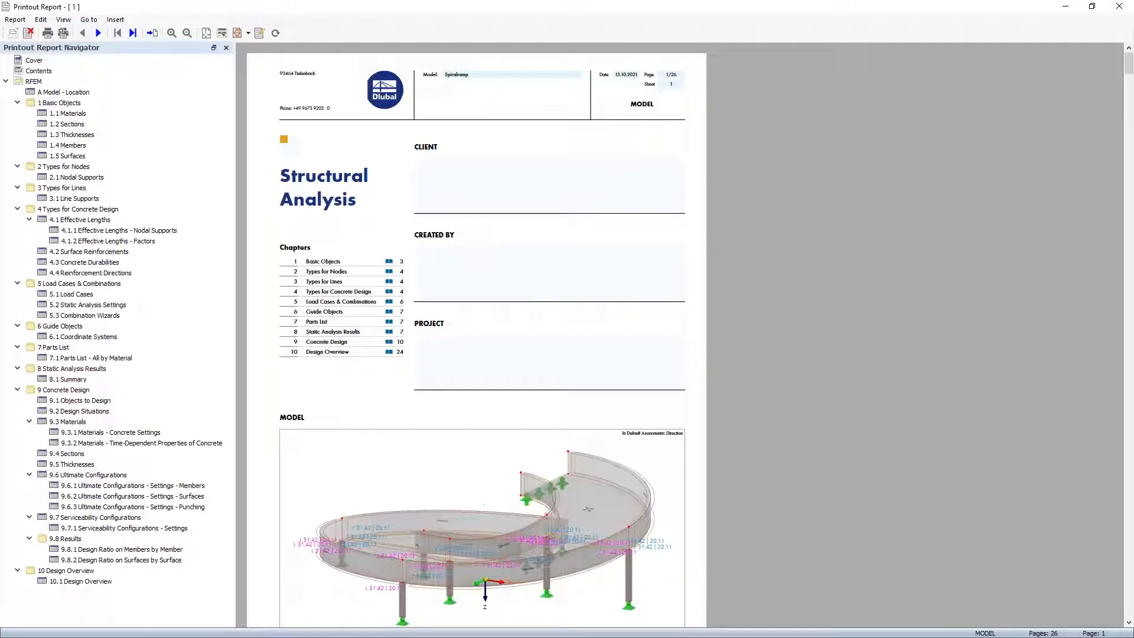
pyautogui.click(1092, 6)
pyautogui.moveTo(642, 83); pyautogui.dragTo(635, 94)
pyautogui.click(722, 89)
pyautogui.moveTo(878, 223); pyautogui.dragTo(874, 229, button='middle')
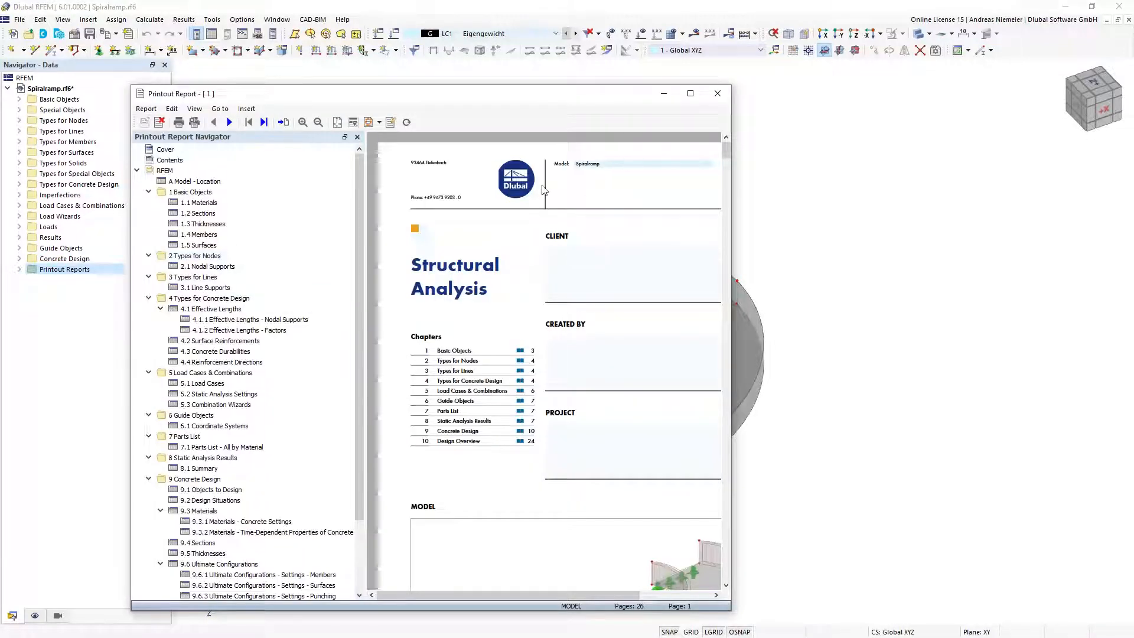
pyautogui.click(691, 95)
# Step: Examine the printout report from the cover page and contents through the basic objects, surface reinforcements and concrete durabilities
pyautogui.scroll(-10, 452, 370)
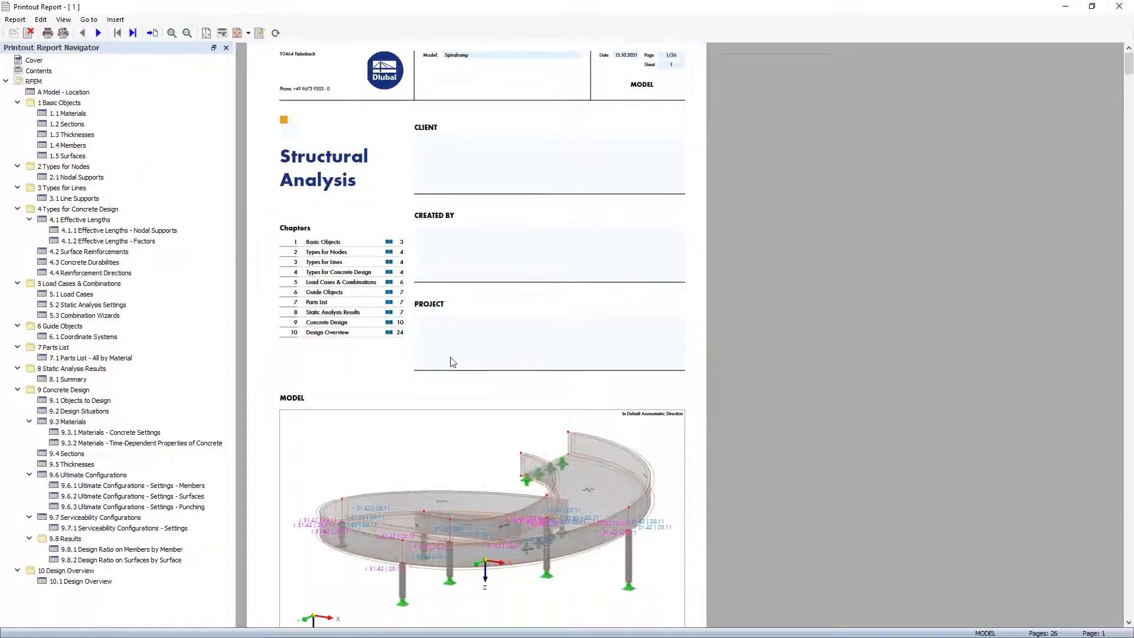
pyautogui.scroll(-7, 452, 350)
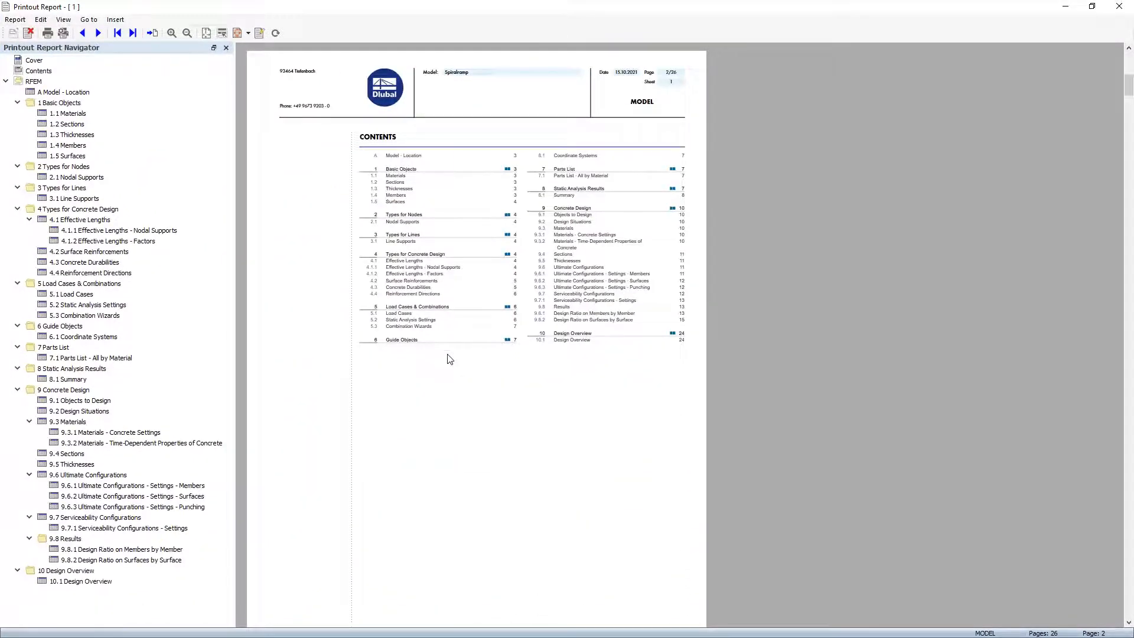
pyautogui.scroll(2, 466, 328)
pyautogui.scroll(2, 472, 295)
pyautogui.scroll(-12, 443, 258)
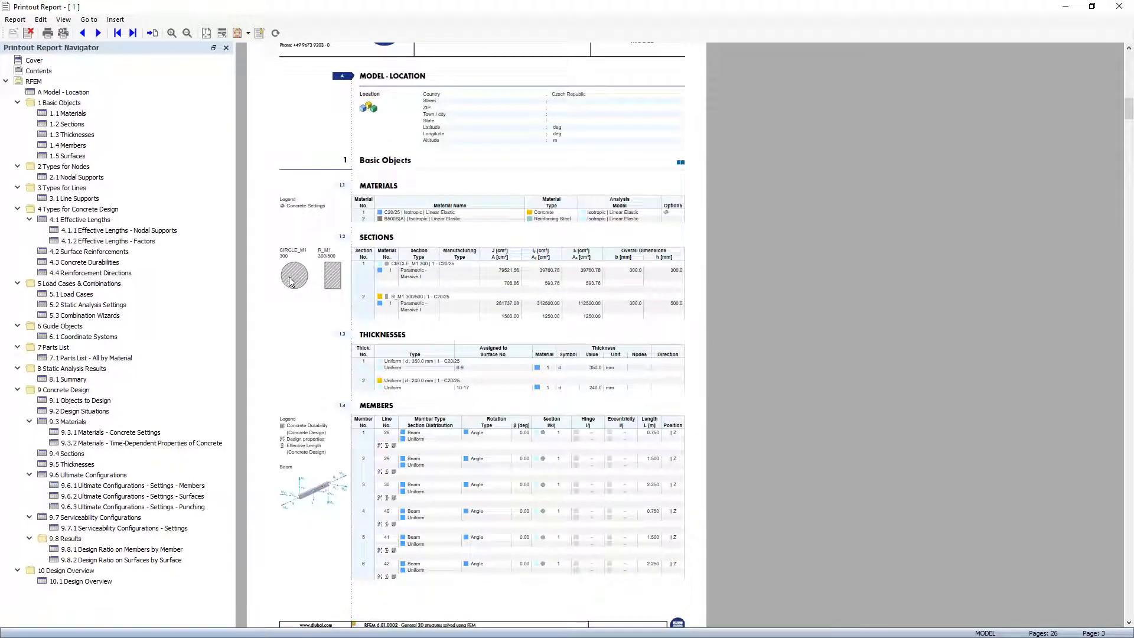
pyautogui.scroll(-1, 338, 288)
pyautogui.scroll(-20, 338, 287)
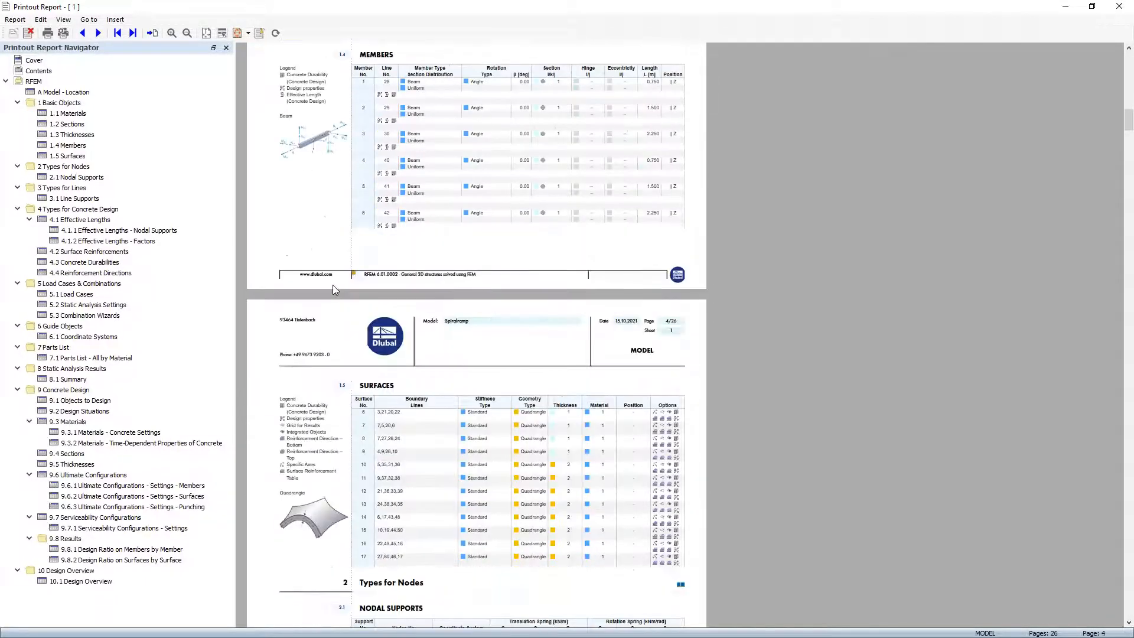
pyautogui.scroll(-10, 329, 418)
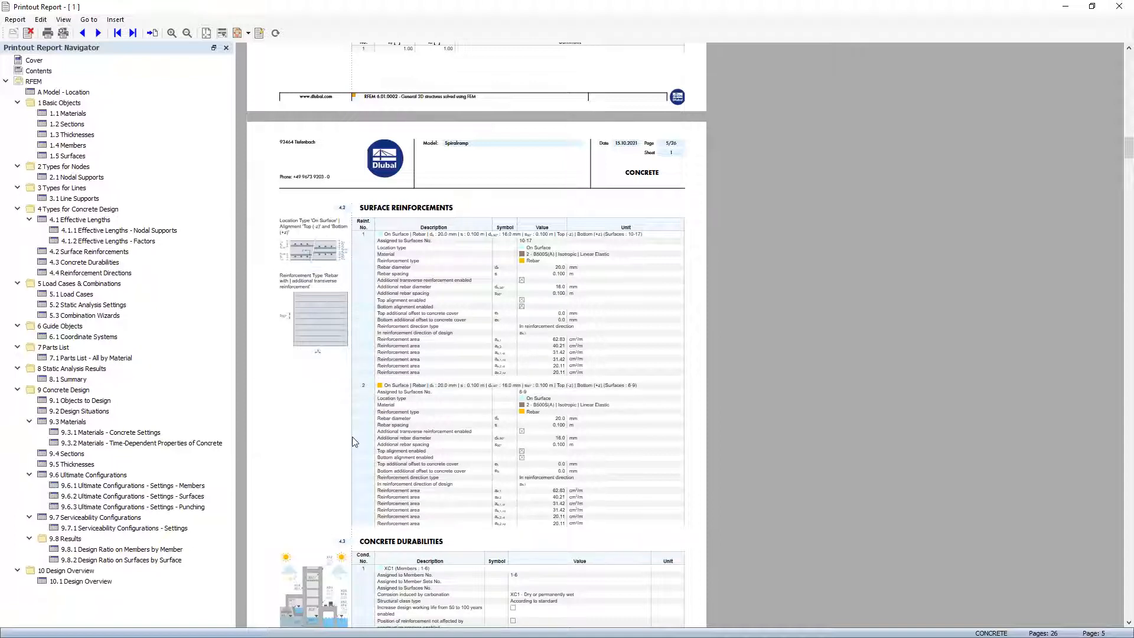
pyautogui.scroll(-8, 355, 440)
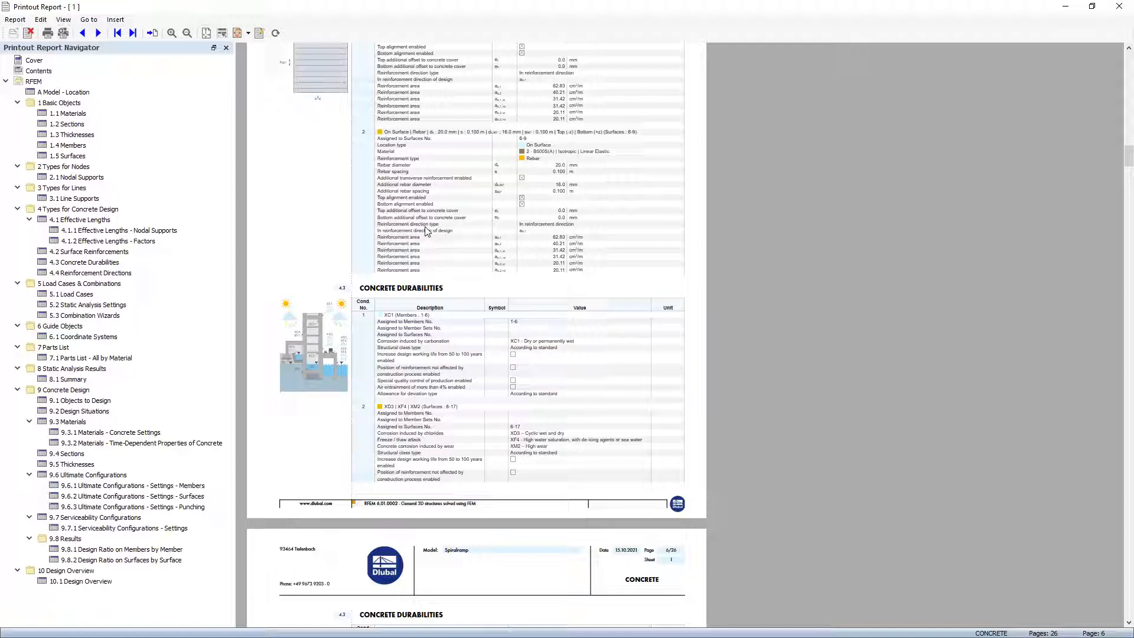
# Step: Set up a graphic printout to the report for the current window only, without tiled pictures and with a 3D picture in PDF
pyautogui.click(1092, 7)
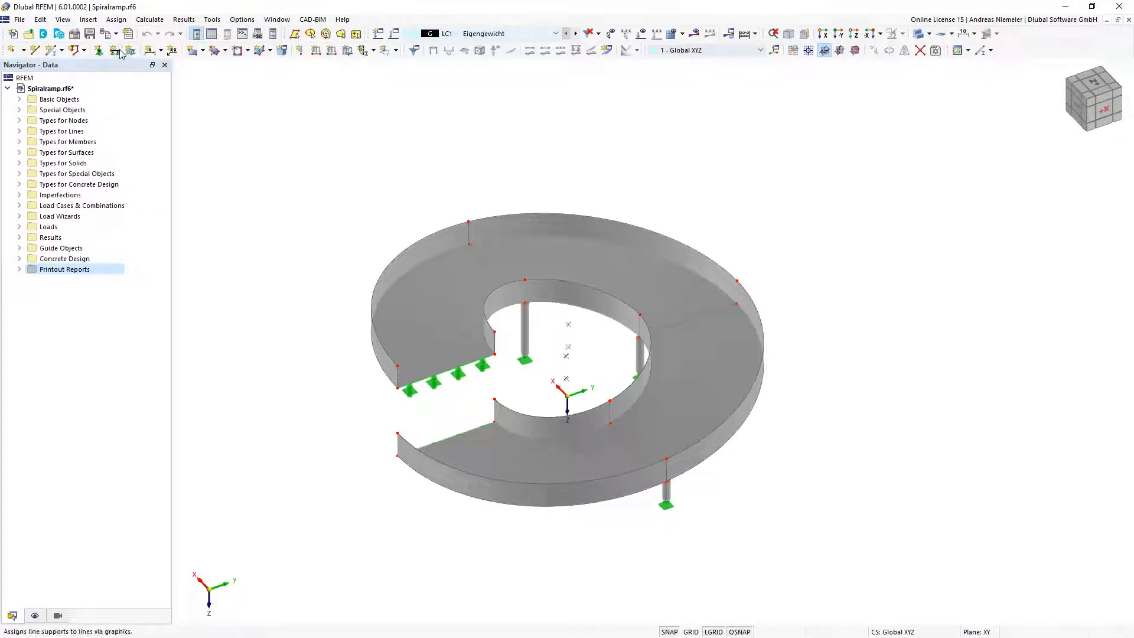
pyautogui.click(107, 36)
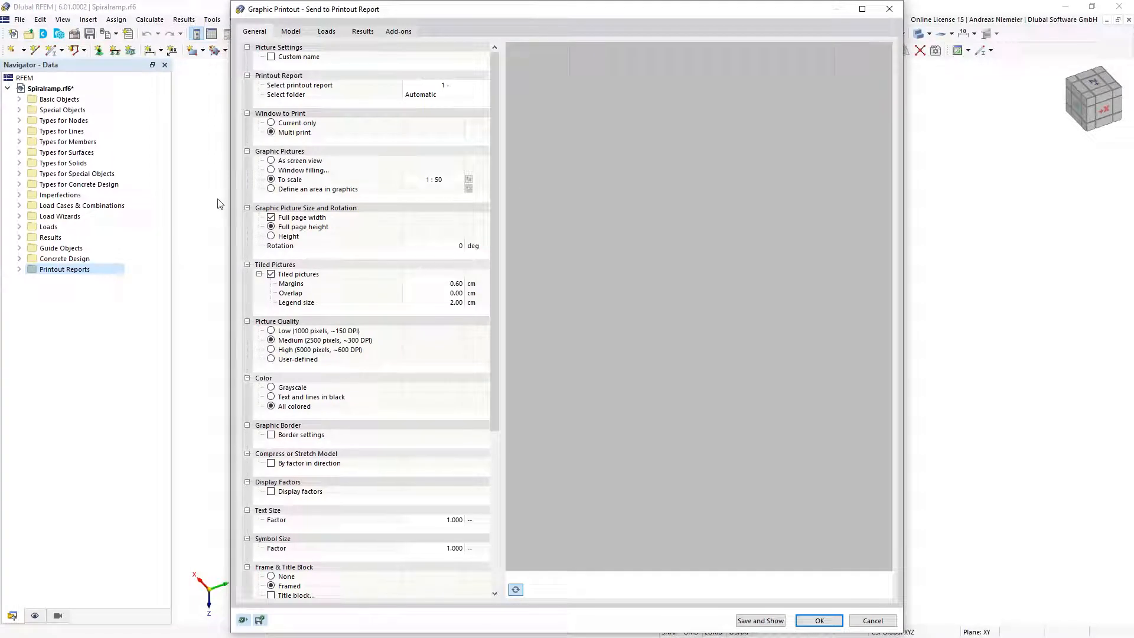
pyautogui.click(271, 122)
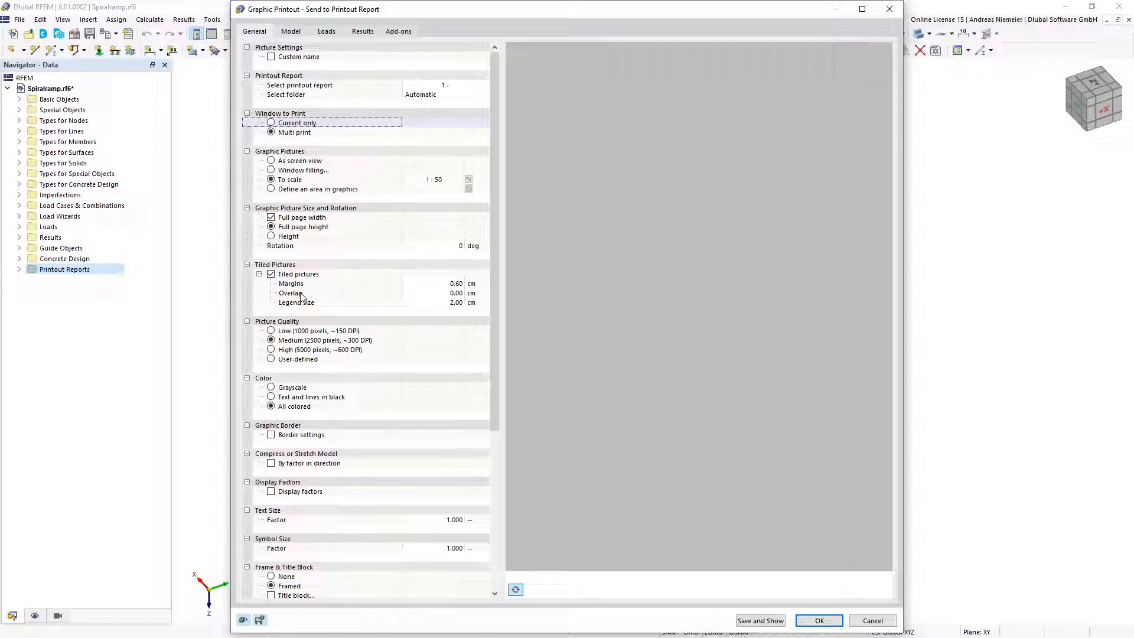
pyautogui.click(271, 275)
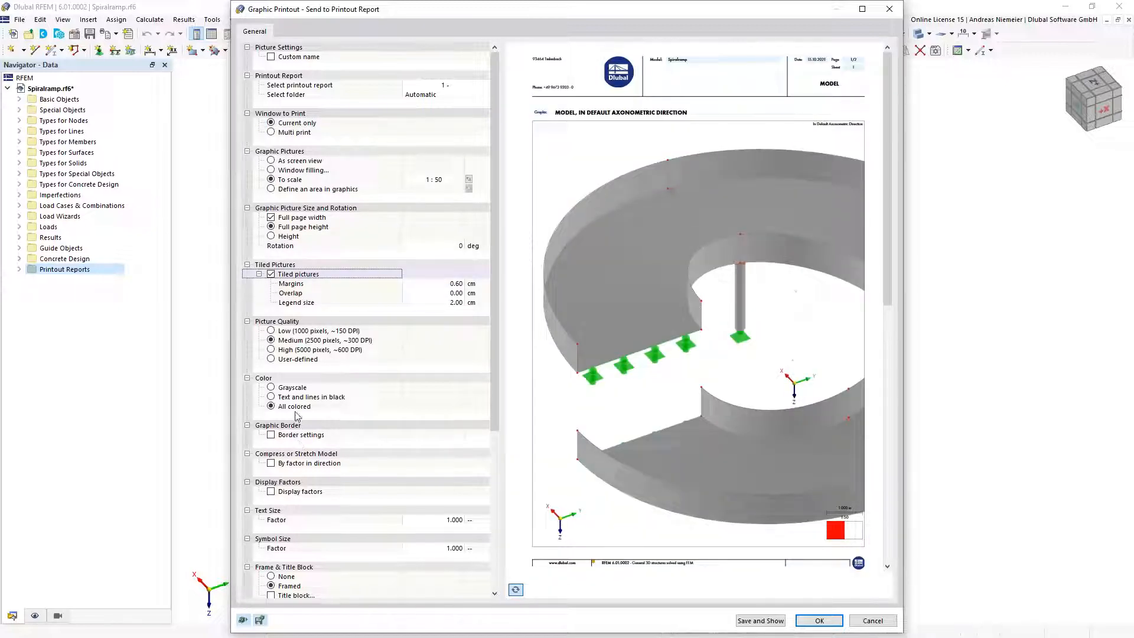
pyautogui.click(271, 274)
pyautogui.click(271, 275)
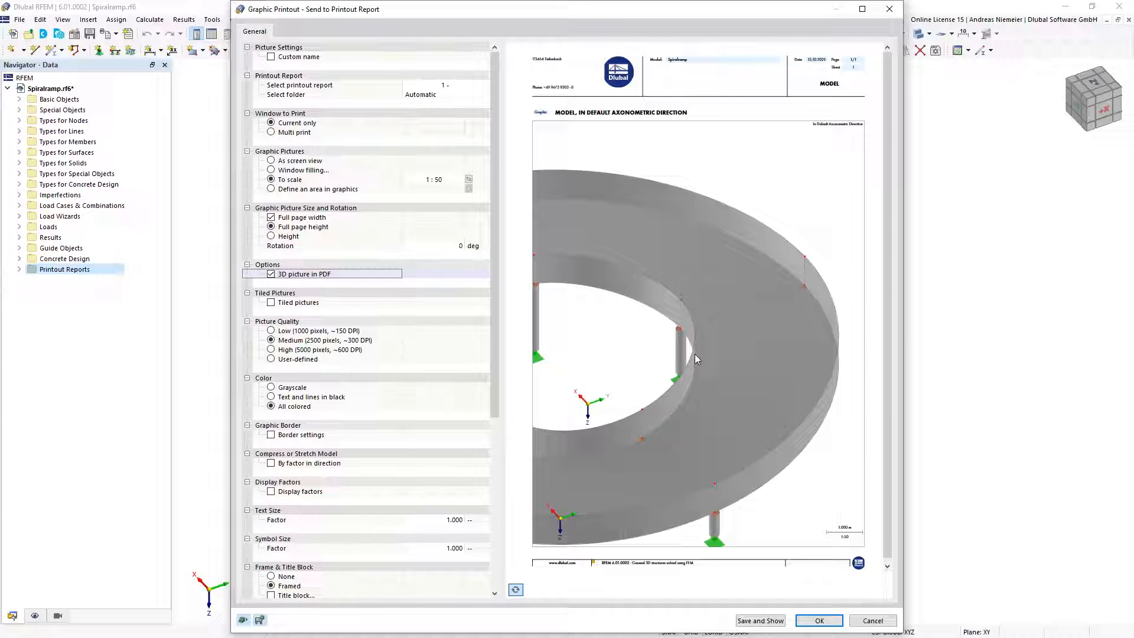
# Step: Set the 3D model graphic to window filling and send it to the printout report
pyautogui.click(271, 170)
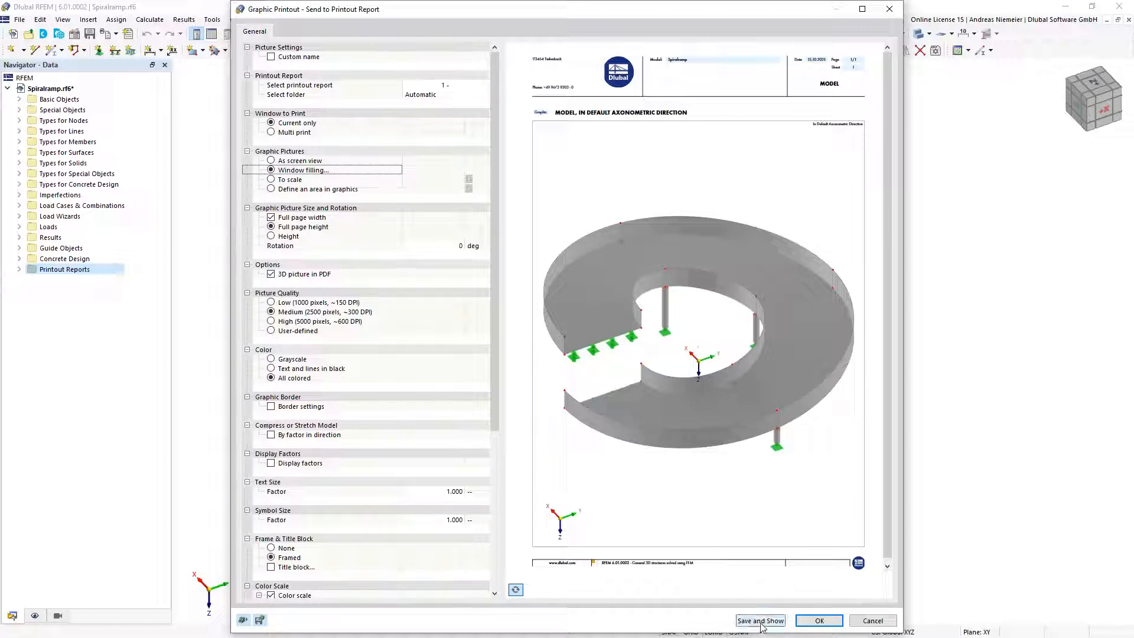
pyautogui.click(819, 621)
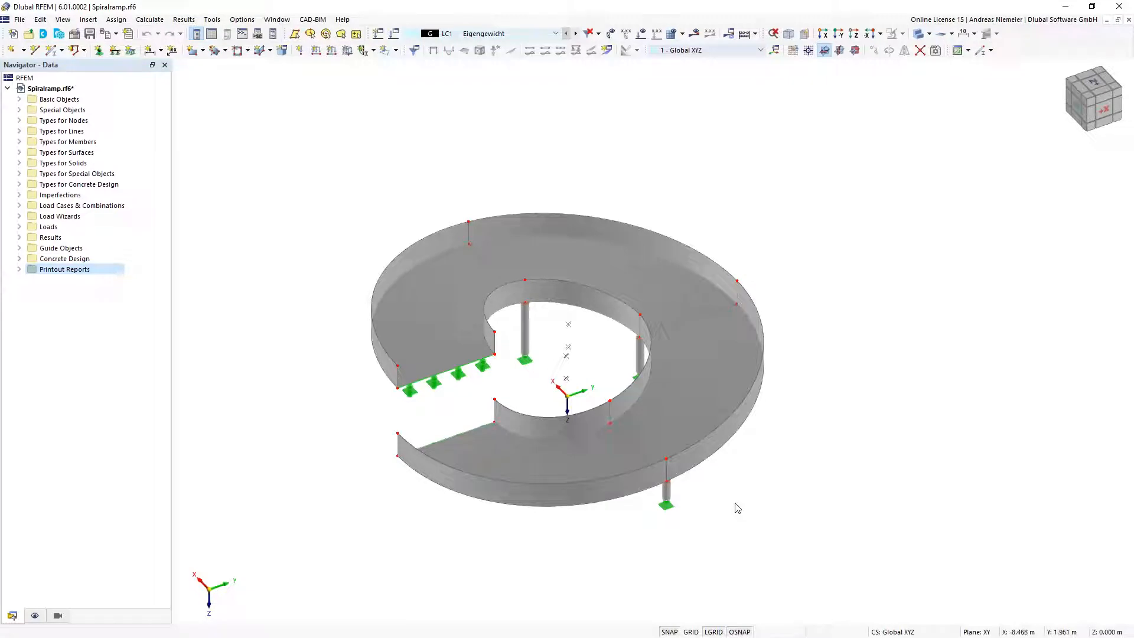
# Step: Display the types for concrete design on the model and switch to a transparent rendering that reveals the column reinforcement
pyautogui.click(58, 618)
pyautogui.click(37, 618)
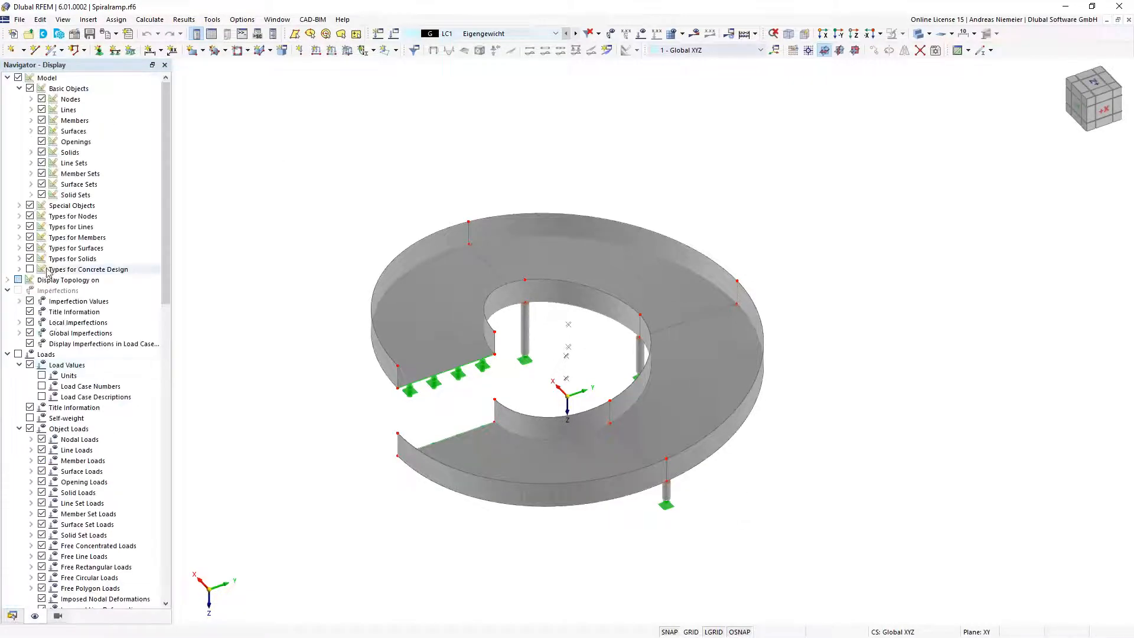
pyautogui.click(29, 270)
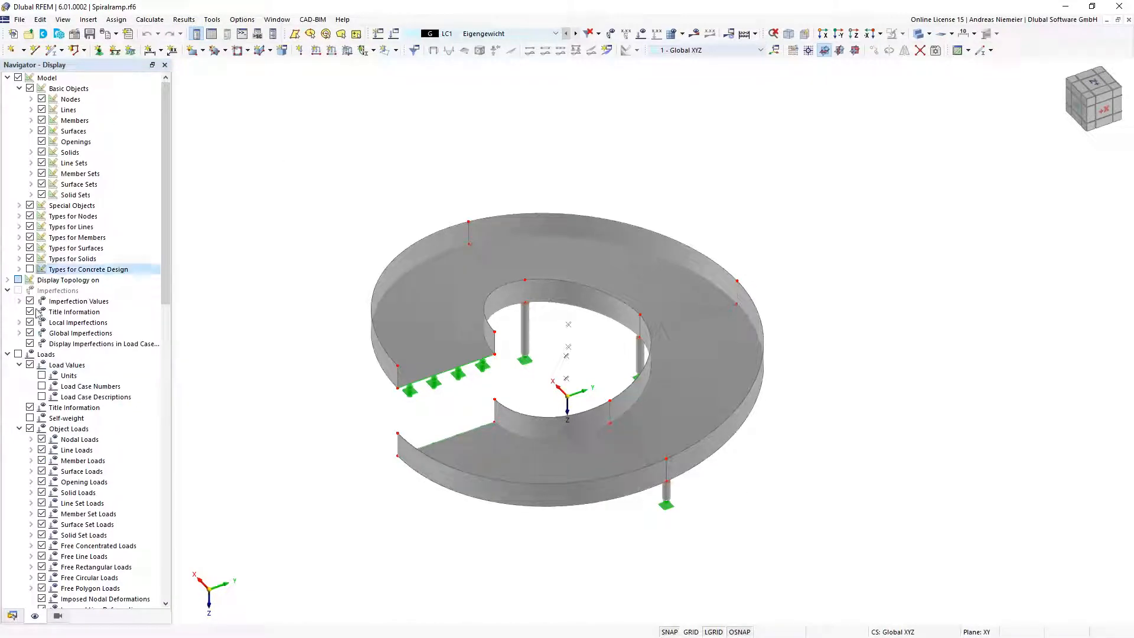
pyautogui.click(20, 270)
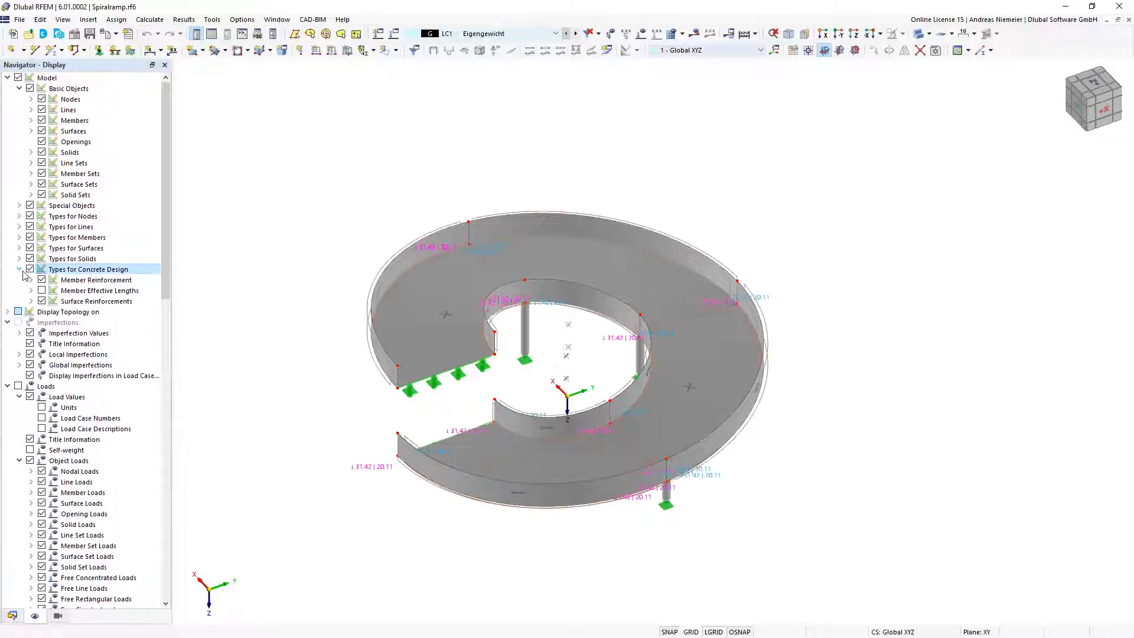
pyautogui.click(936, 50)
pyautogui.click(945, 75)
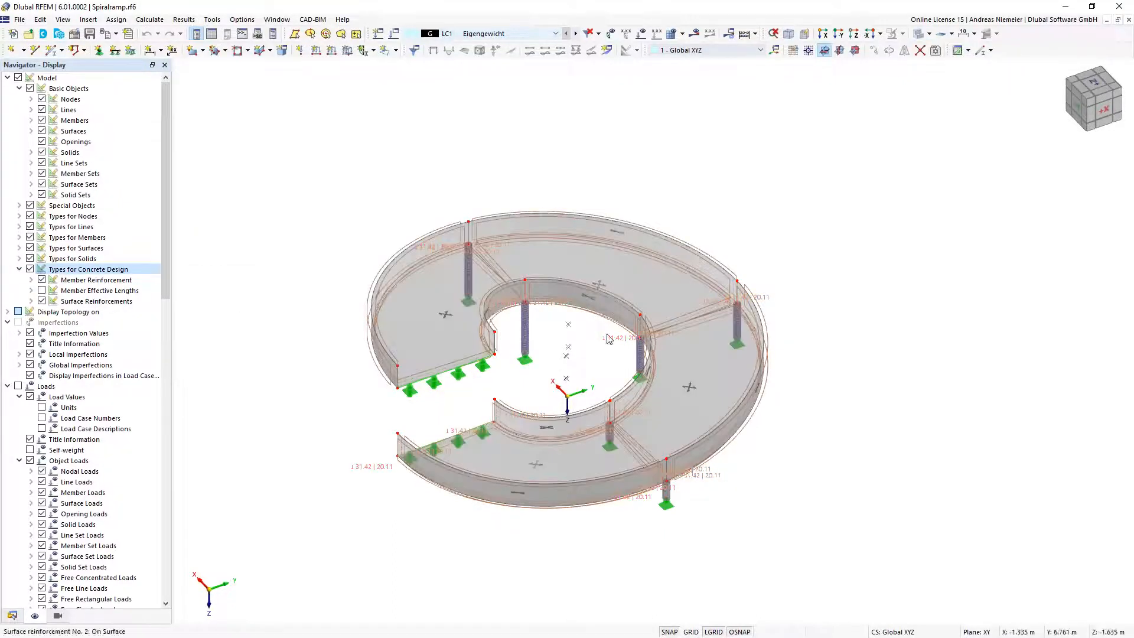
pyautogui.scroll(7, 522, 322)
pyautogui.moveTo(522, 322)
pyautogui.keyDown('ctrl'); pyautogui.mouseDown(button='middle')
pyautogui.moveTo(533, 301)
pyautogui.moveTo(506, 334)
pyautogui.mouseUp(button='middle'); pyautogui.keyUp('ctrl')
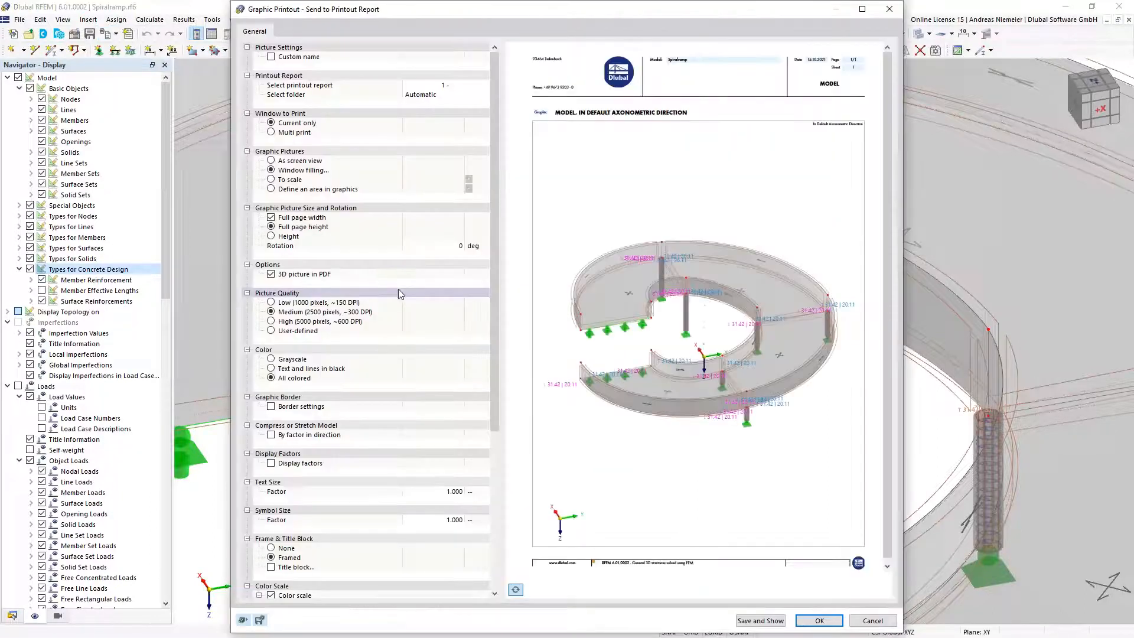
# Step: Define the graphic's print area as a clipped rectangle around the head of the middle inner column
pyautogui.click(271, 189)
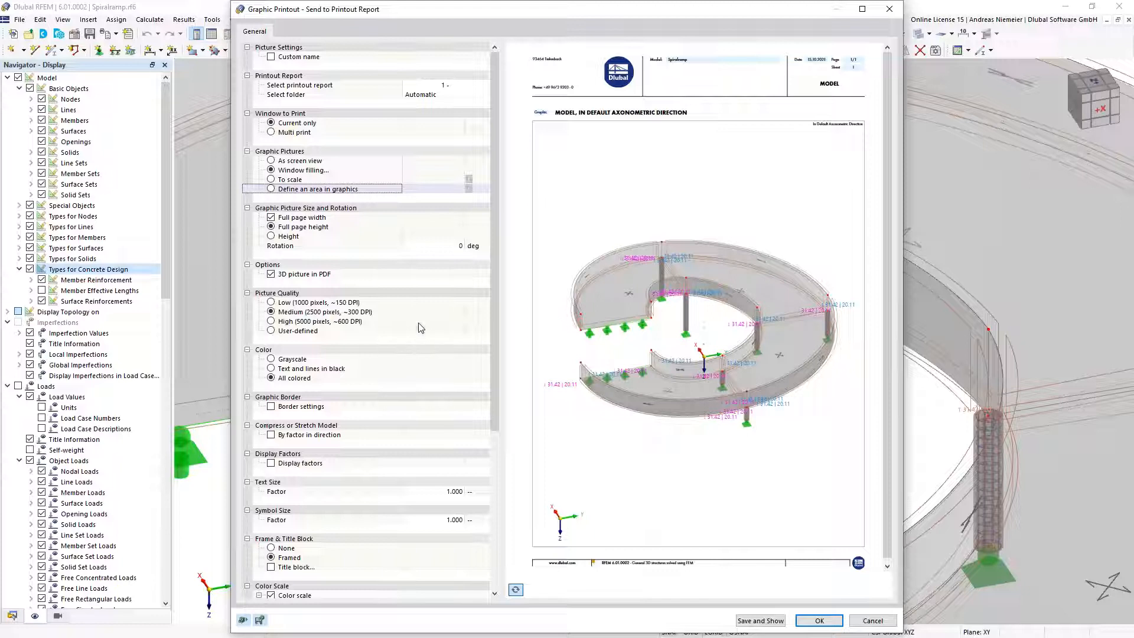
pyautogui.click(469, 189)
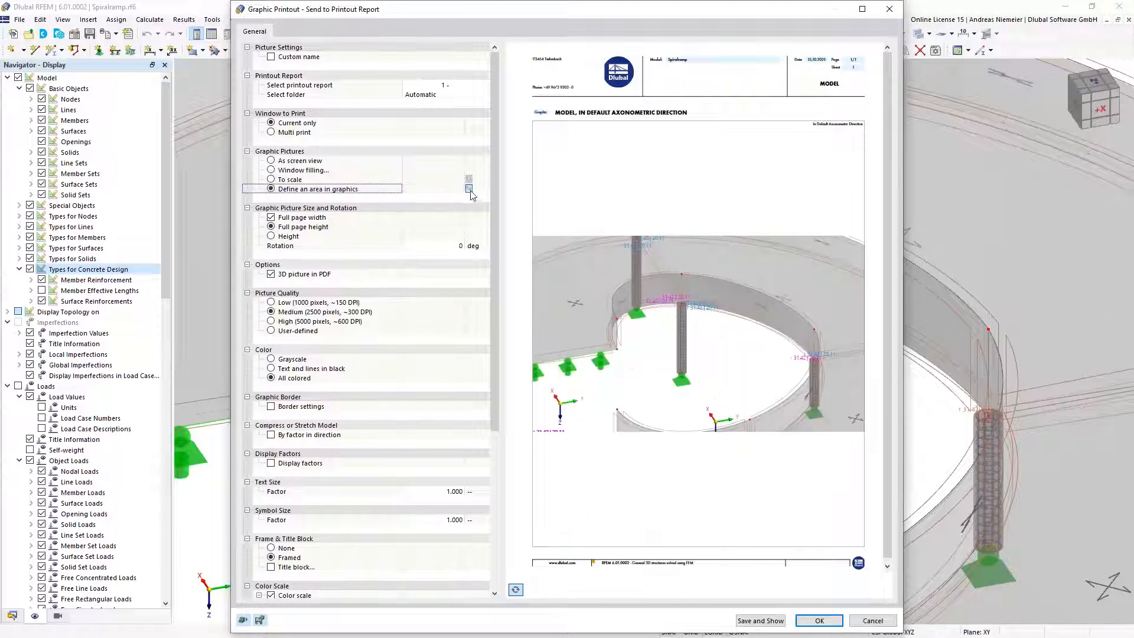
pyautogui.click(468, 189)
pyautogui.click(182, 119)
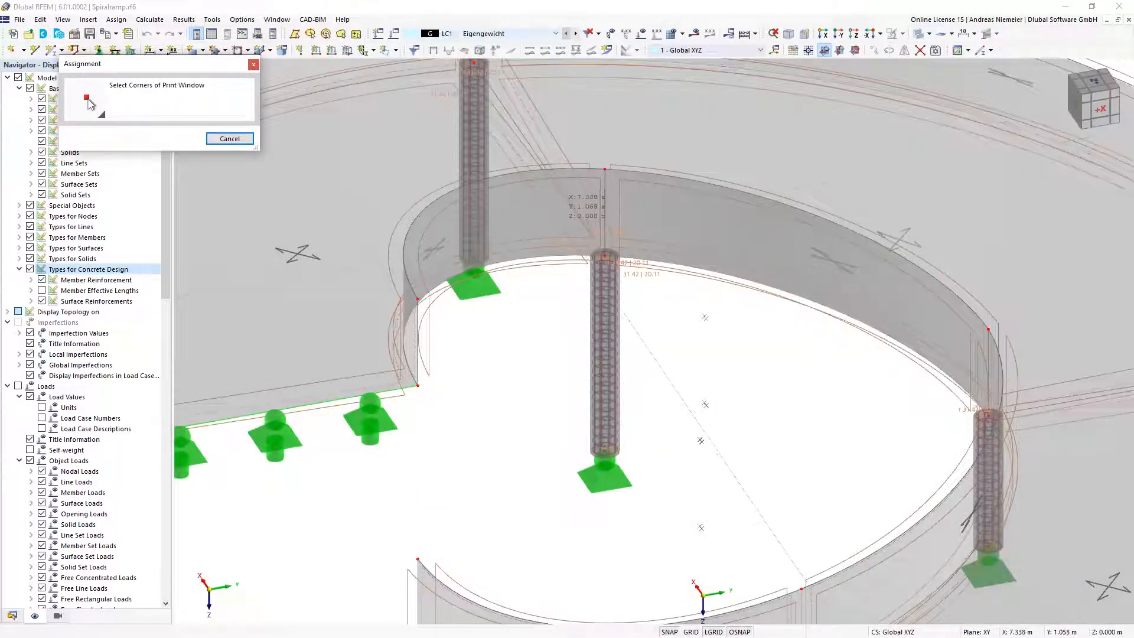
pyautogui.click(563, 224)
pyautogui.click(649, 308)
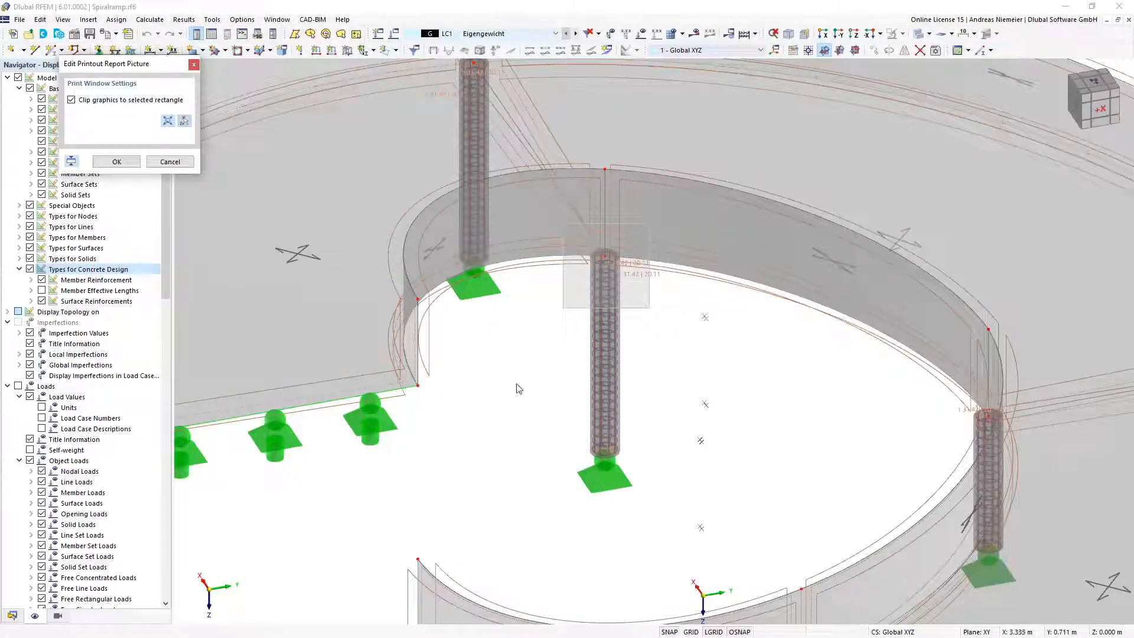
pyautogui.click(116, 161)
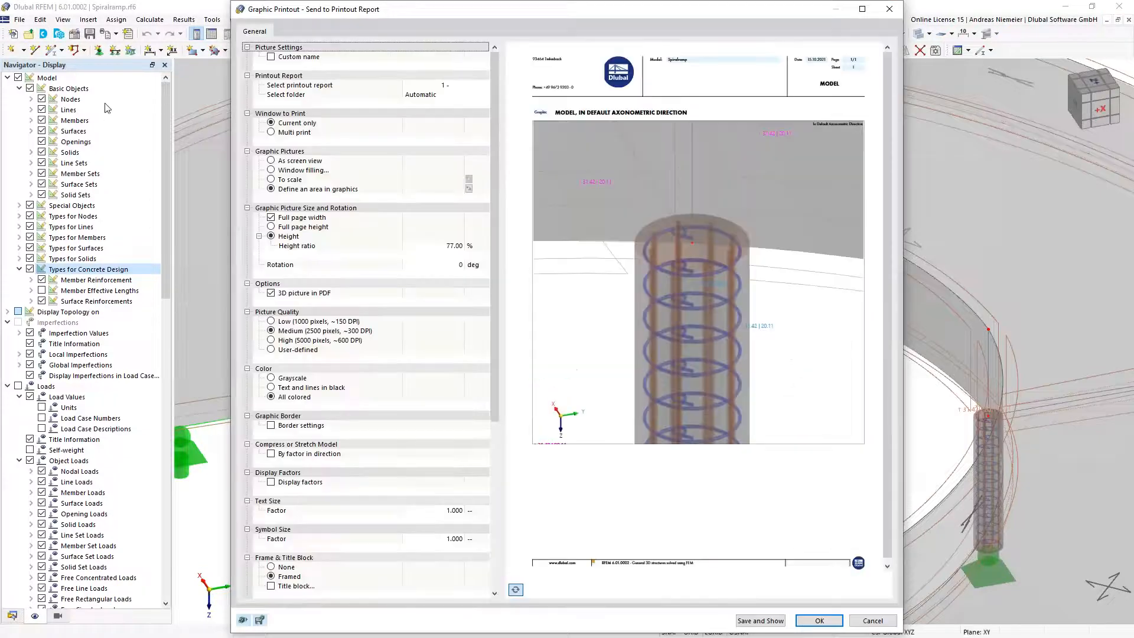
# Step: Turn off the 3D picture in PDF for the column reinforcement graphic and send it to the printout report
pyautogui.click(295, 294)
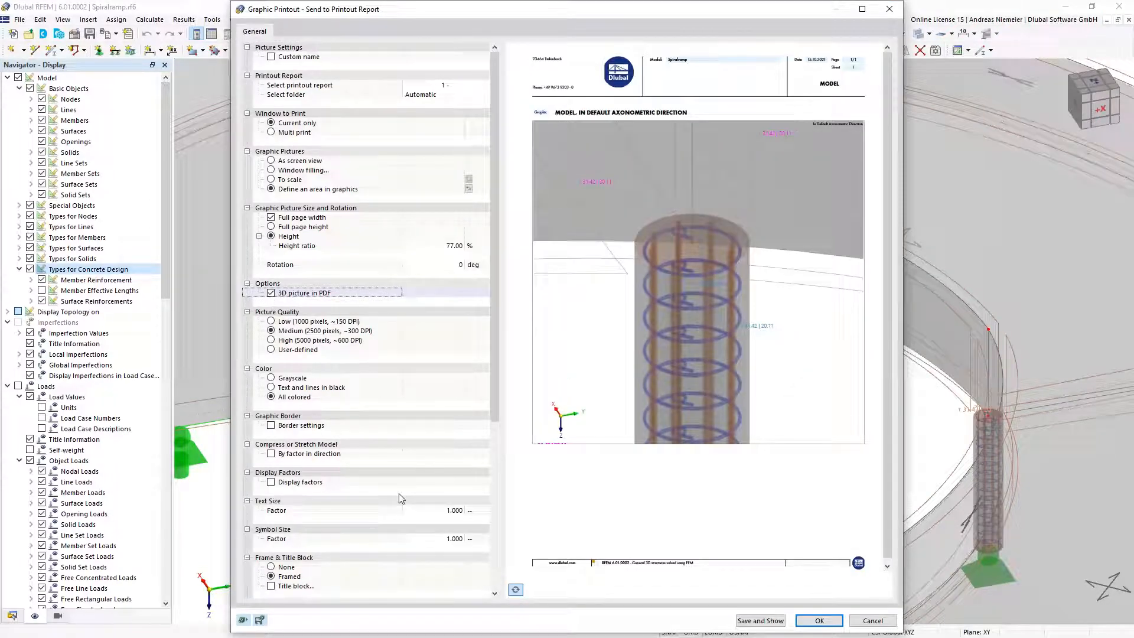
pyautogui.press('space')
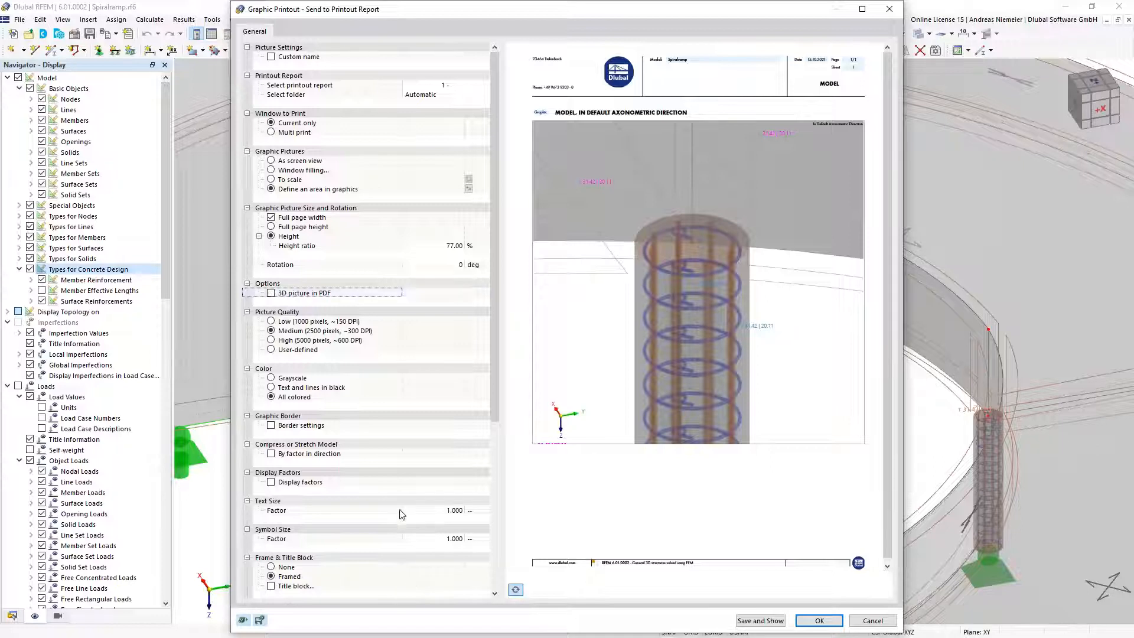
pyautogui.click(818, 621)
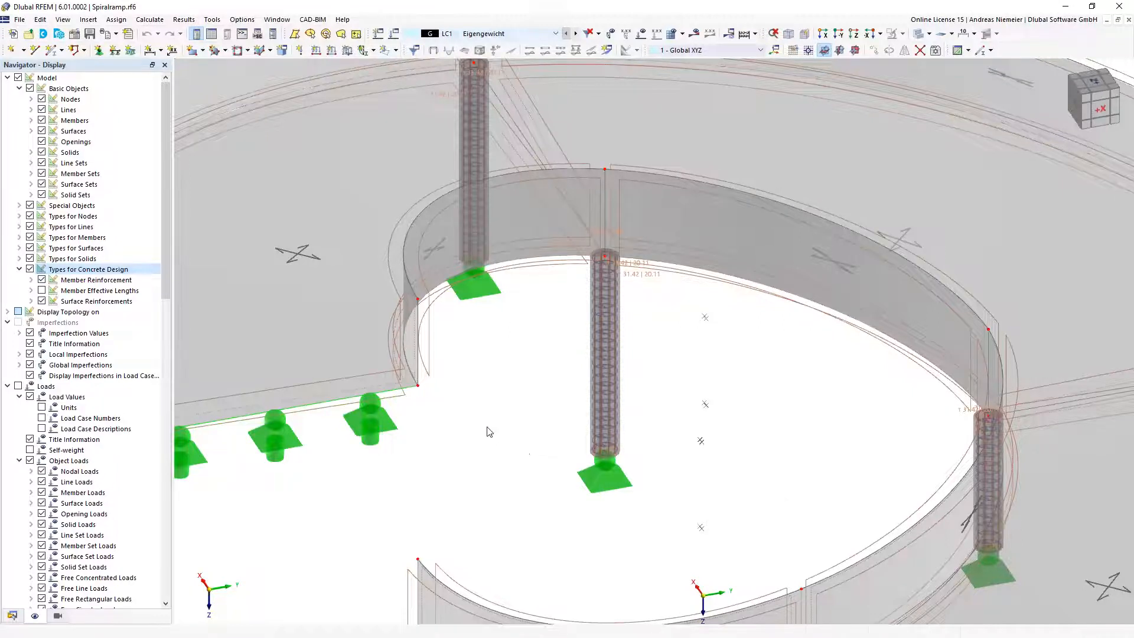
# Step: Activate the visibilities to limit the concrete design results to the object selection OS1 - Ramp, viewed in direction Z
pyautogui.scroll(-1, 485, 433)
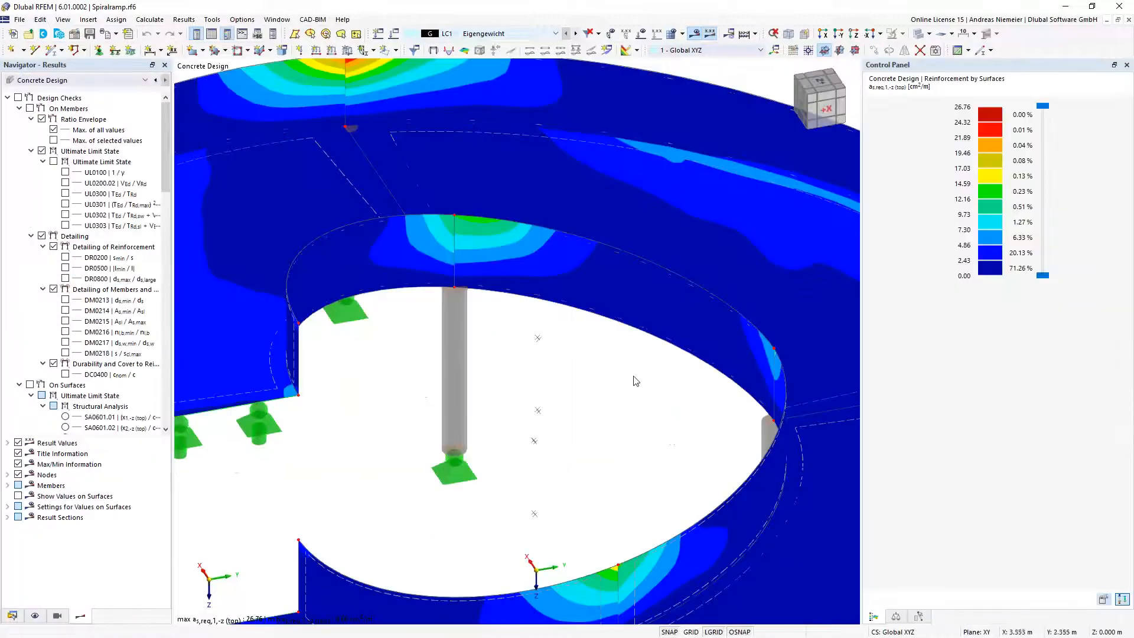
pyautogui.scroll(-6, 635, 382)
pyautogui.keyDown('ctrl'); pyautogui.moveTo(494, 378); pyautogui.dragTo(486, 413, button='middle'); pyautogui.keyUp('ctrl')
pyautogui.click(57, 615)
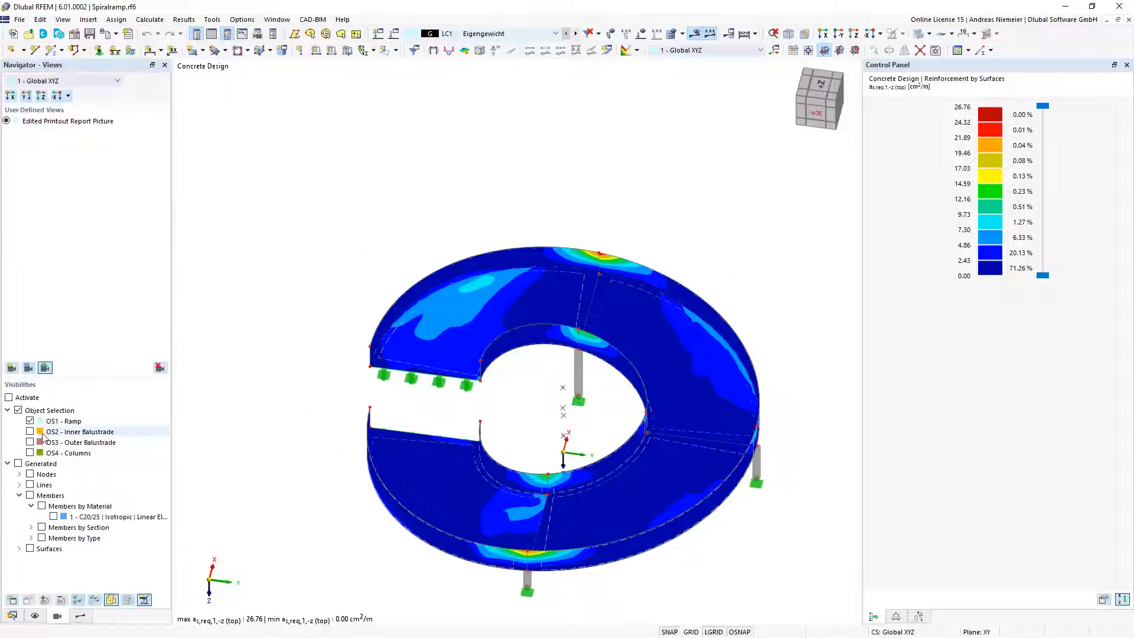
pyautogui.click(9, 397)
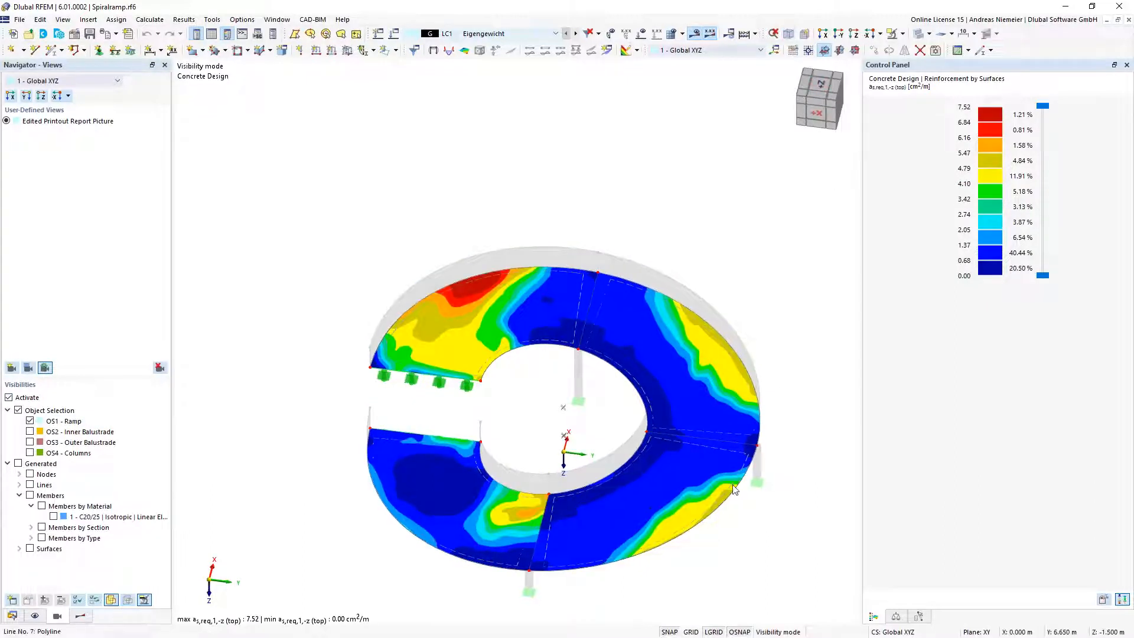
pyautogui.click(818, 87)
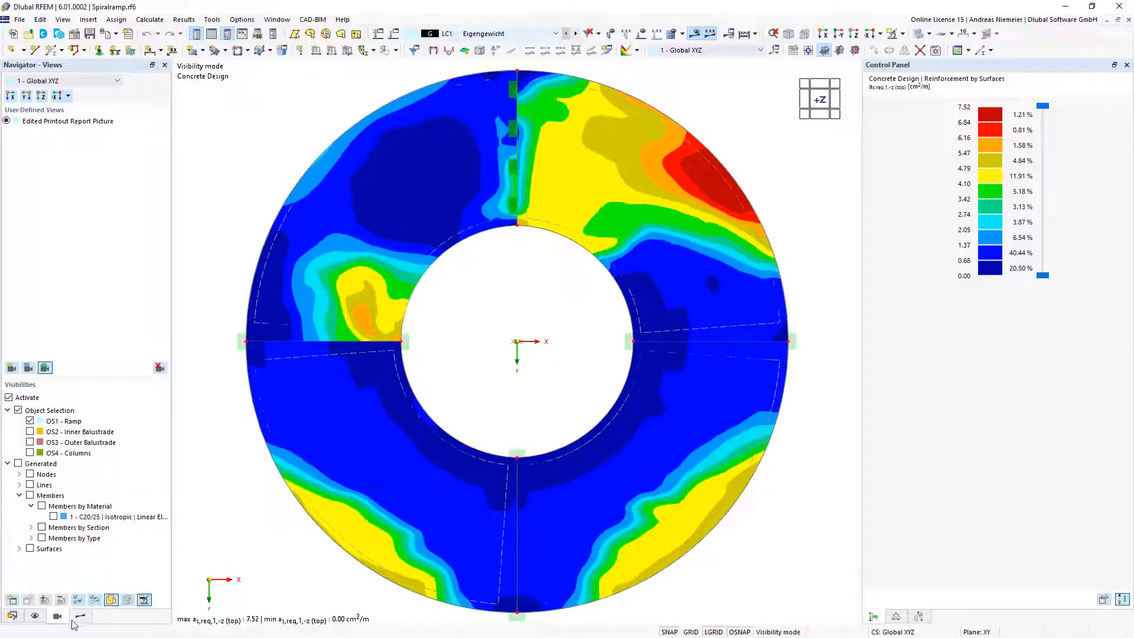
# Step: Switch to the static analysis results of LC1 and show the basic internal force mx with values on surfaces
pyautogui.click(72, 618)
pyautogui.scroll(-6, 66, 413)
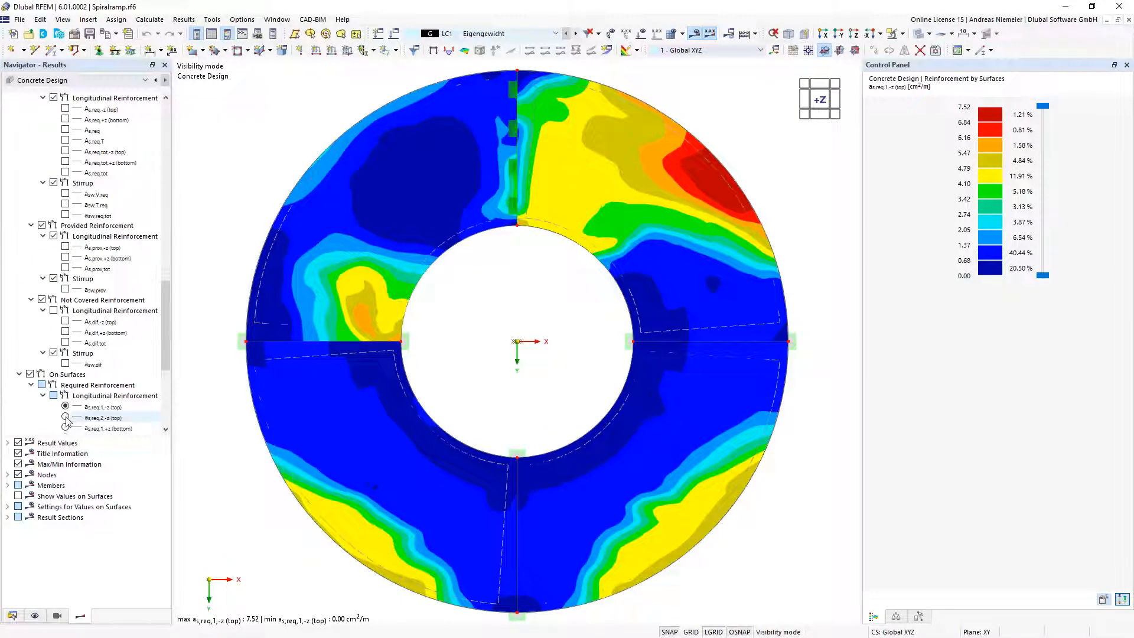
pyautogui.scroll(-5, 66, 420)
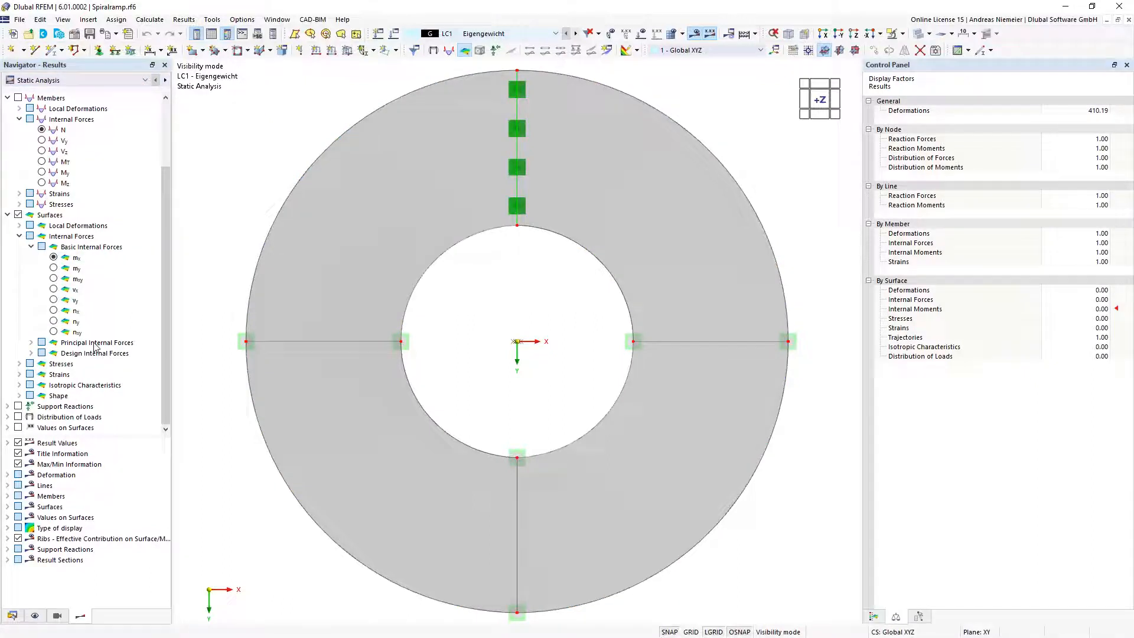
pyautogui.click(18, 428)
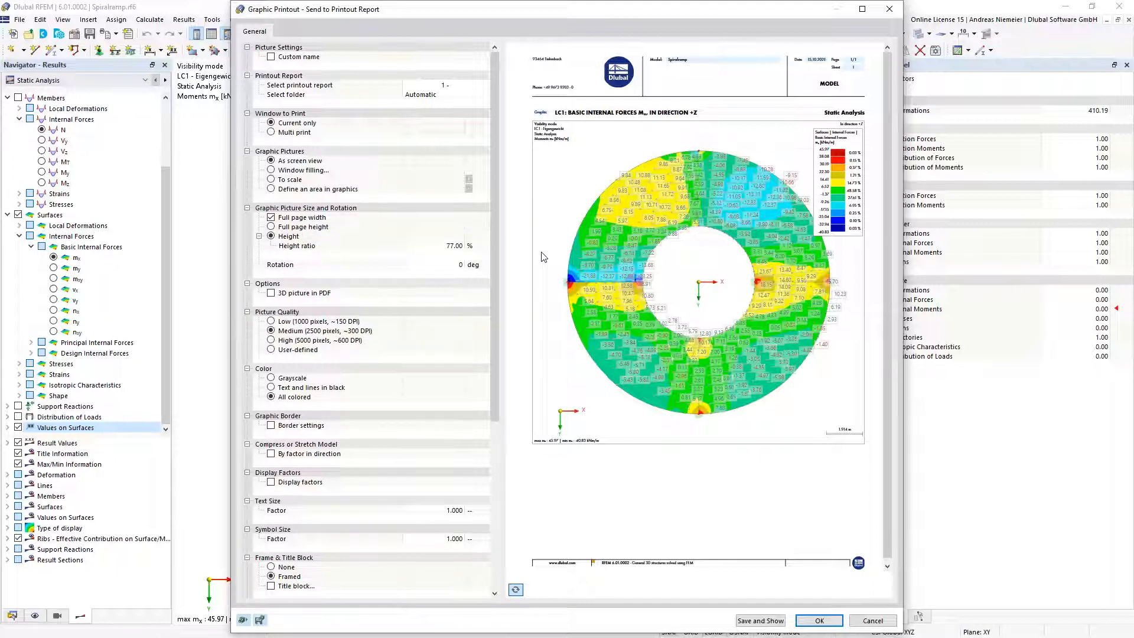
# Step: Set the mx graphic to scale 1:50 with full page height and tiled pictures, and check the preview pages
pyautogui.click(282, 179)
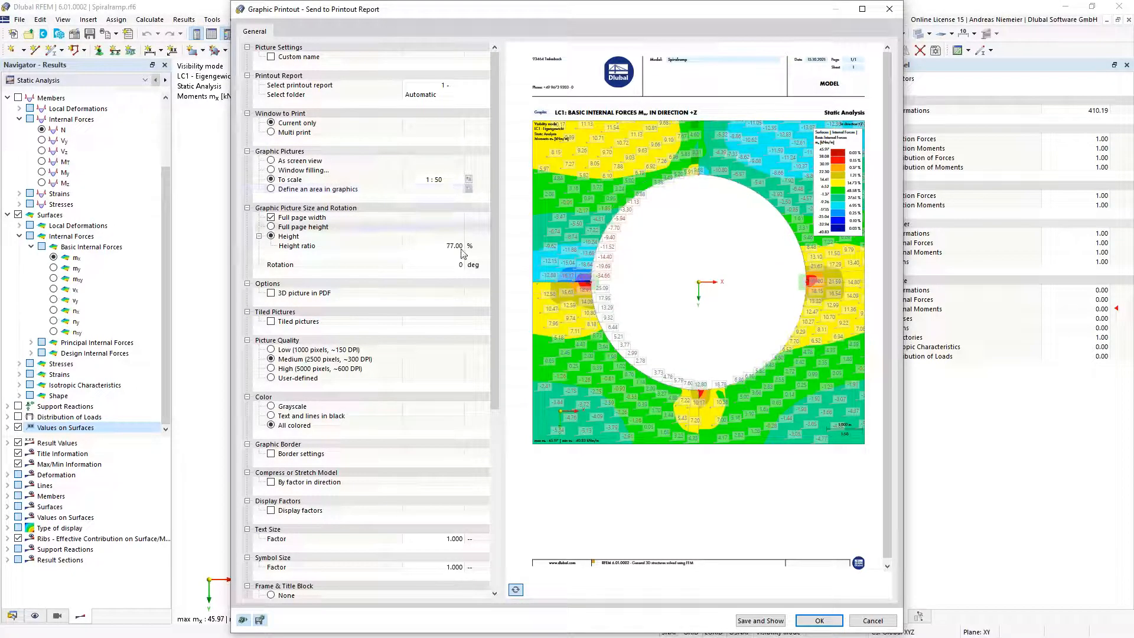
pyautogui.click(304, 227)
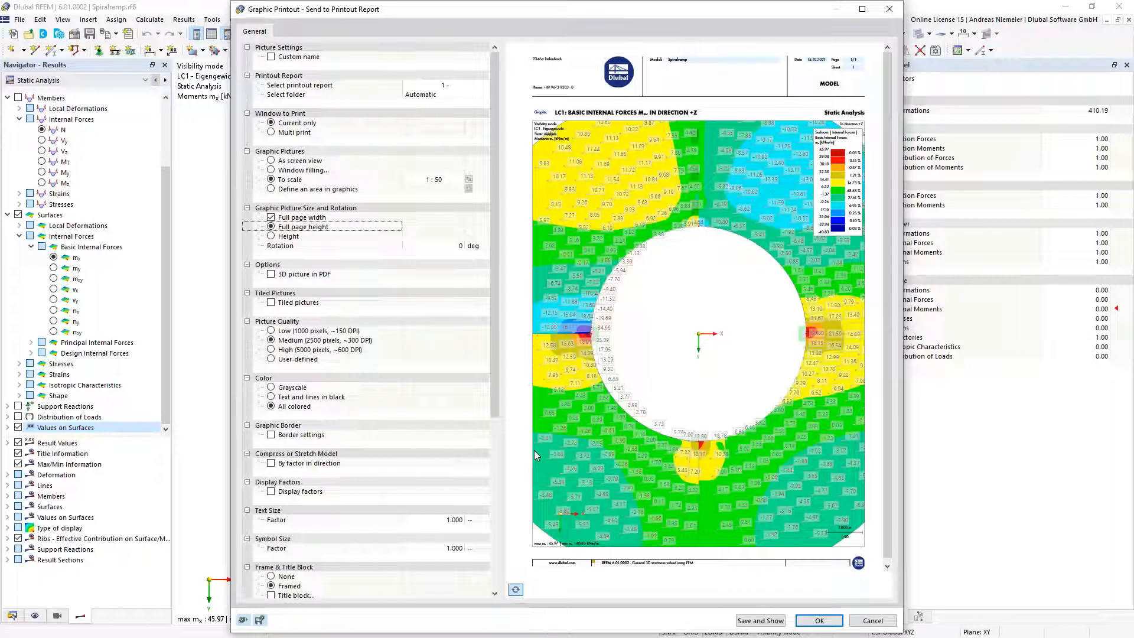
pyautogui.click(271, 303)
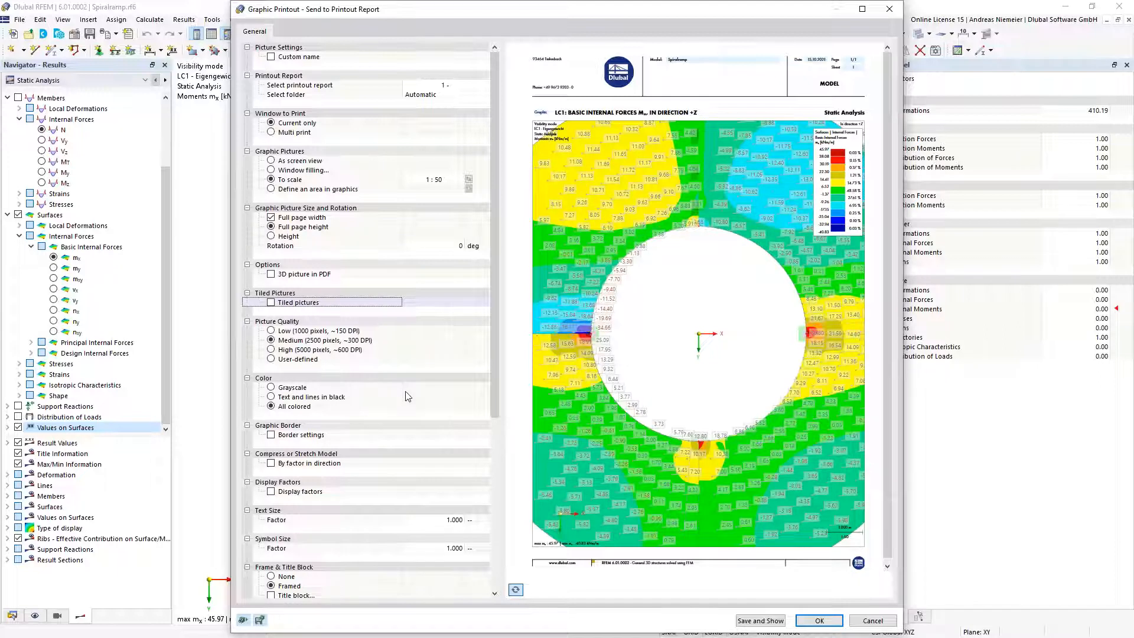
pyautogui.press('space')
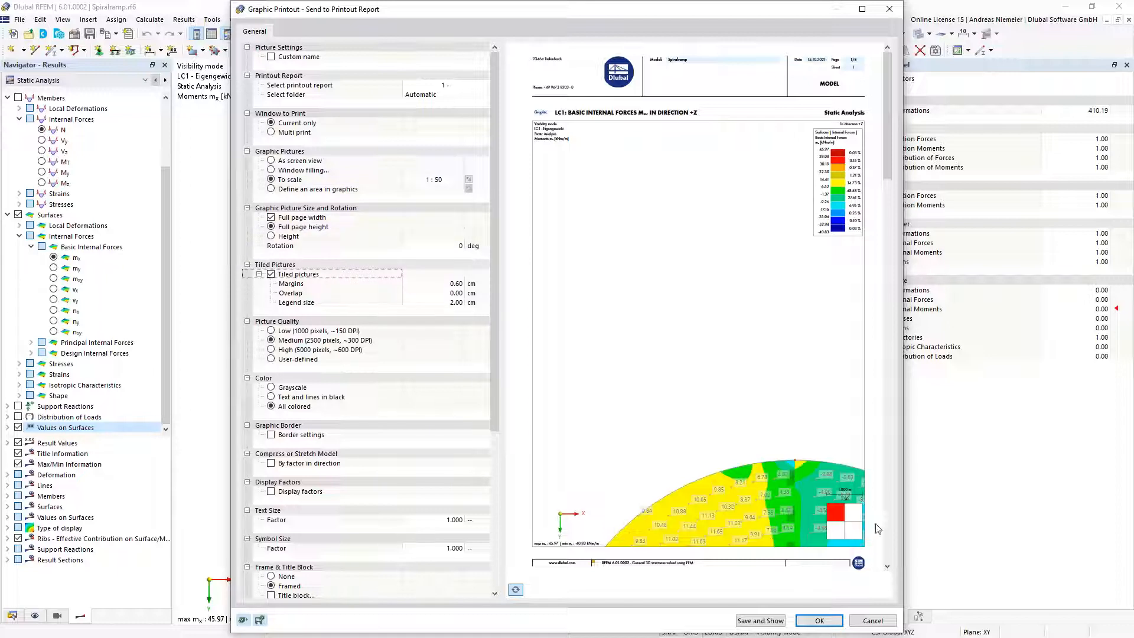
pyautogui.moveTo(890, 153); pyautogui.dragTo(902, 431)
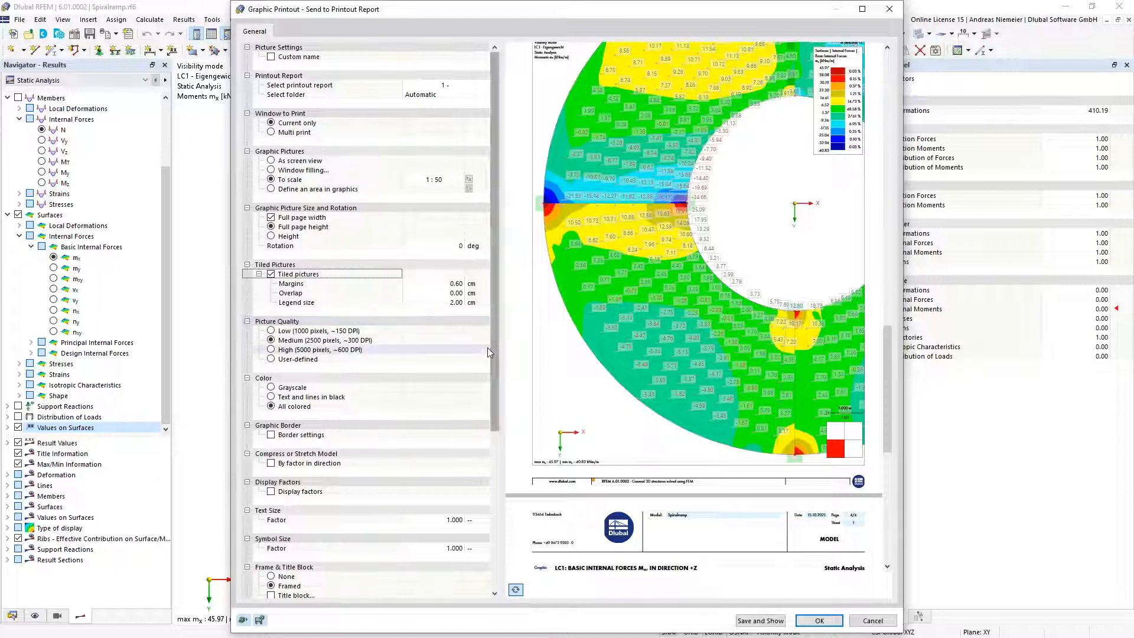
# Step: Configure a multi print of the surfaces' basic internal forces mx and my, save the graphics and show the report
pyautogui.click(271, 133)
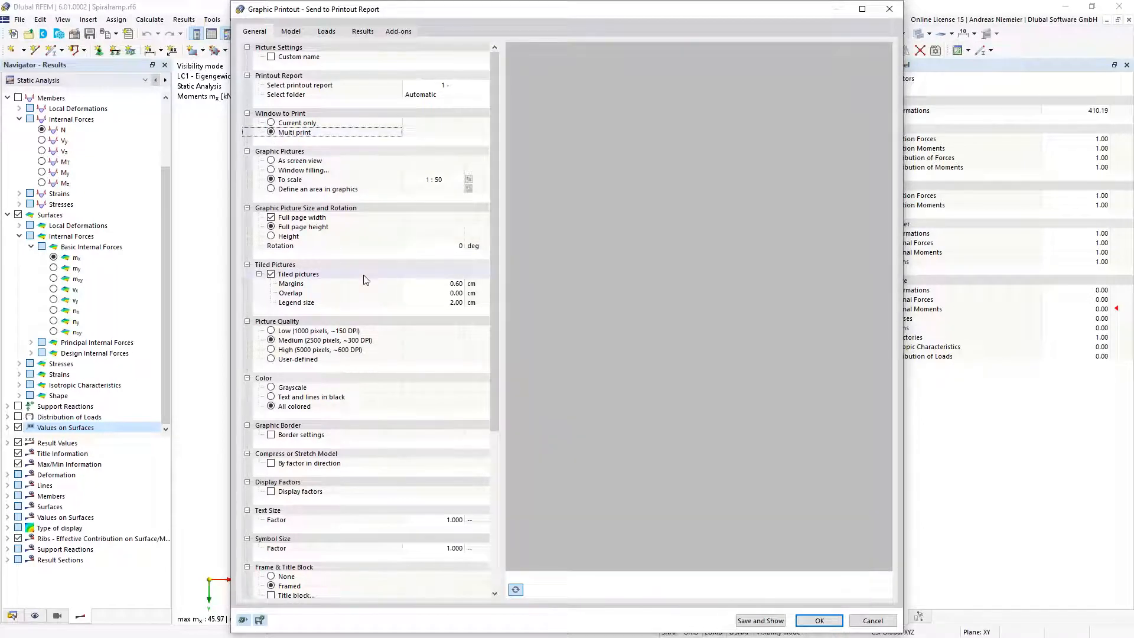
pyautogui.click(363, 31)
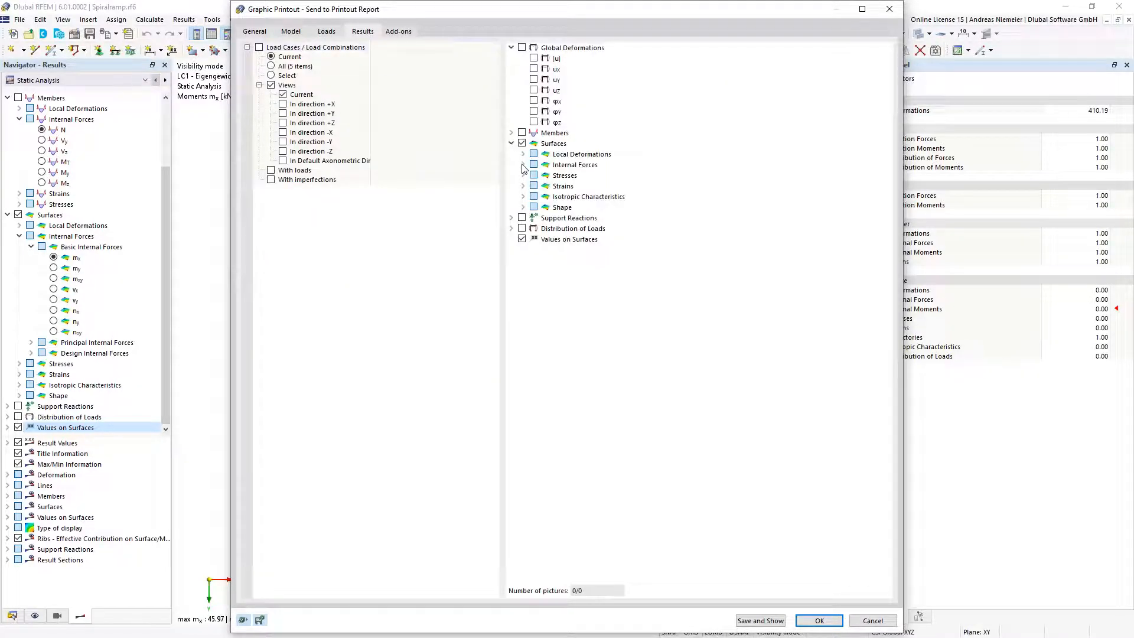
pyautogui.click(523, 165)
pyautogui.click(557, 186)
pyautogui.click(557, 196)
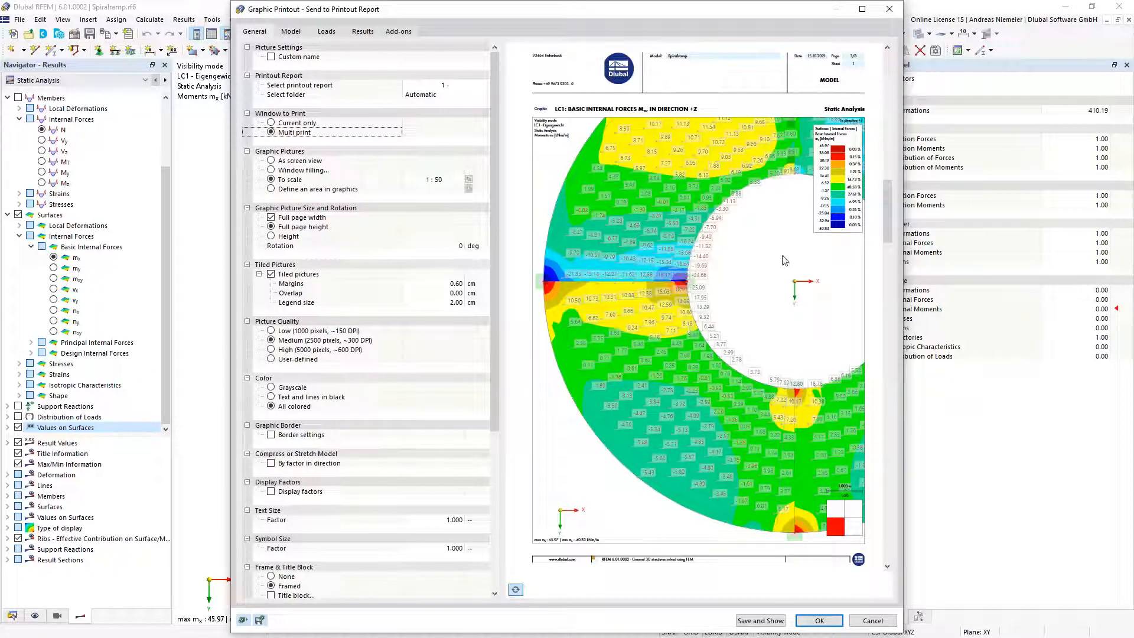
pyautogui.scroll(-1, 888, 219)
pyautogui.moveTo(888, 219); pyautogui.dragTo(896, 285)
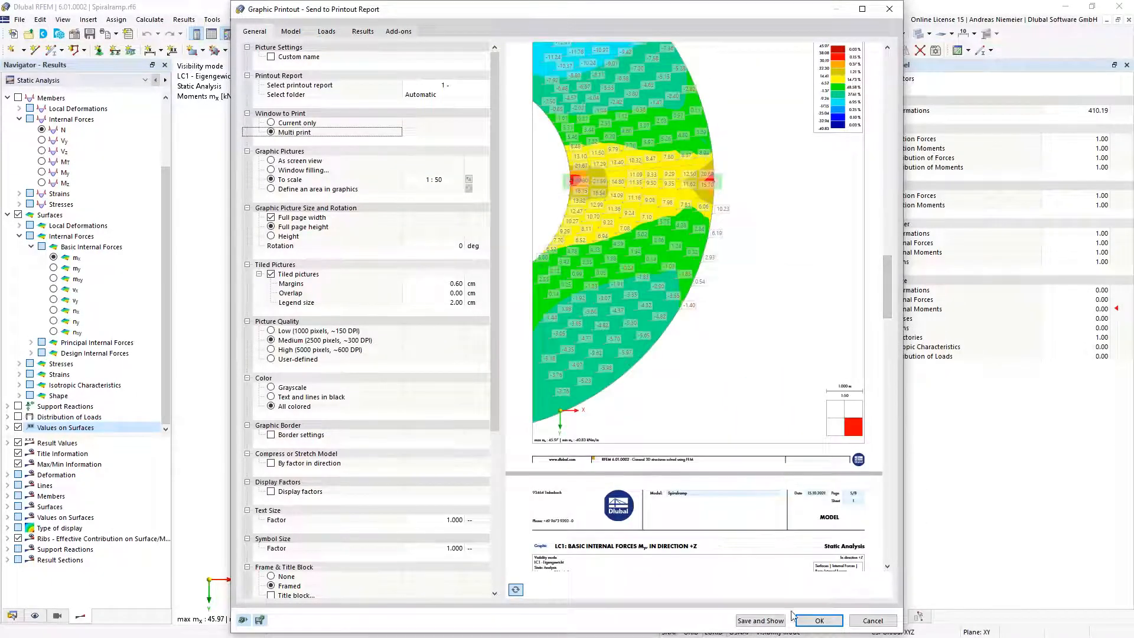
pyautogui.click(761, 620)
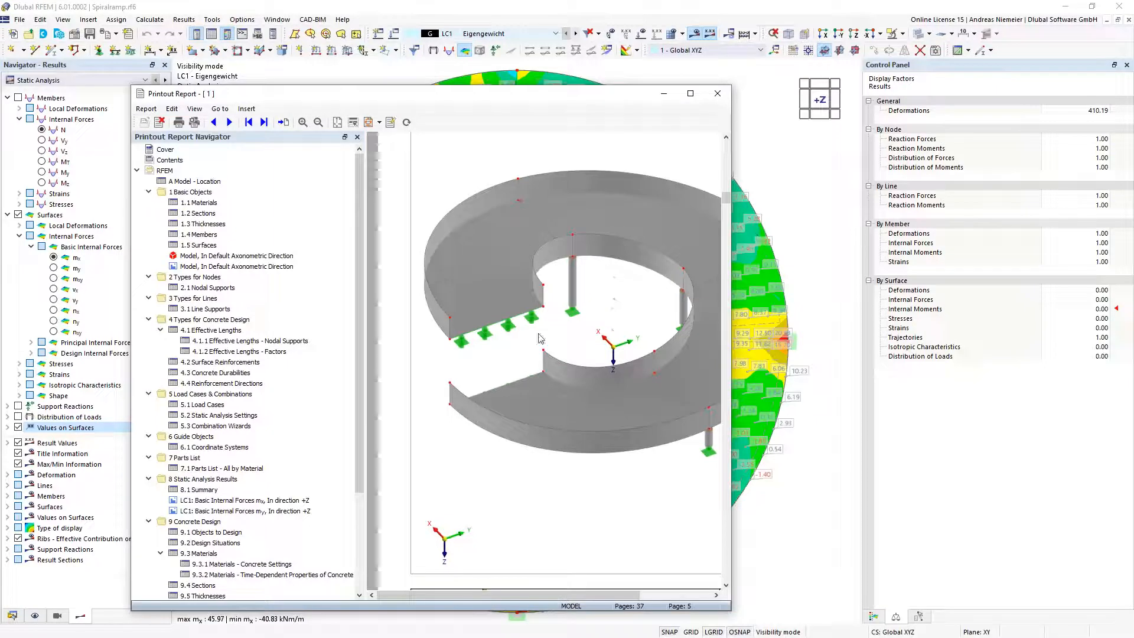
# Step: Maximize the printout report and examine the inserted graphics of the model and the column reinforcement
pyautogui.scroll(-7, 538, 348)
pyautogui.scroll(6, 540, 347)
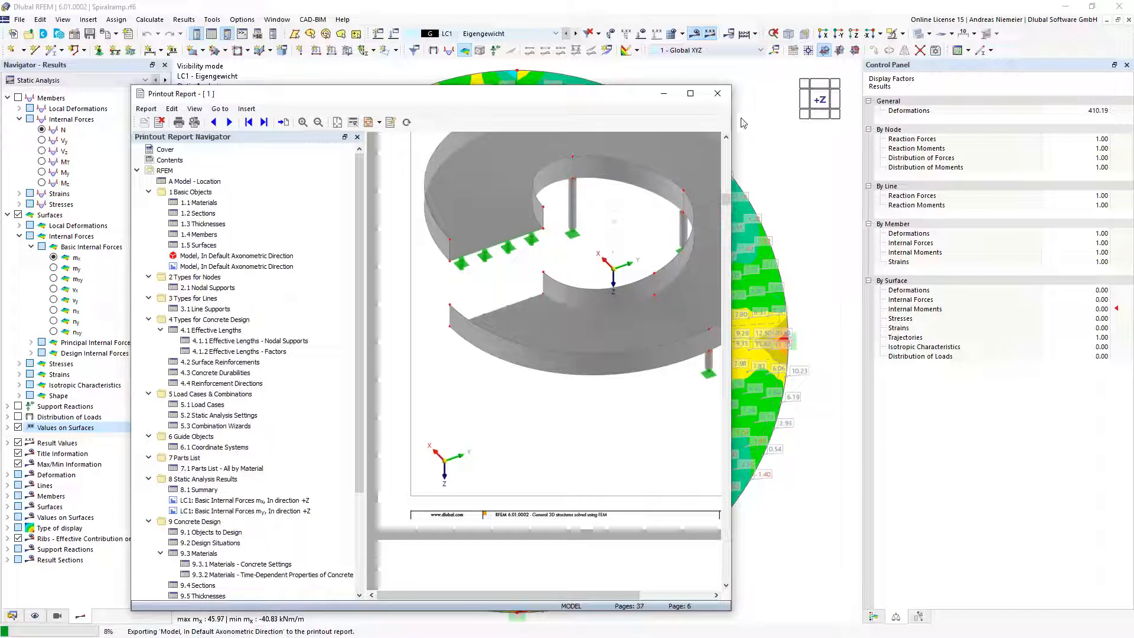
pyautogui.click(691, 93)
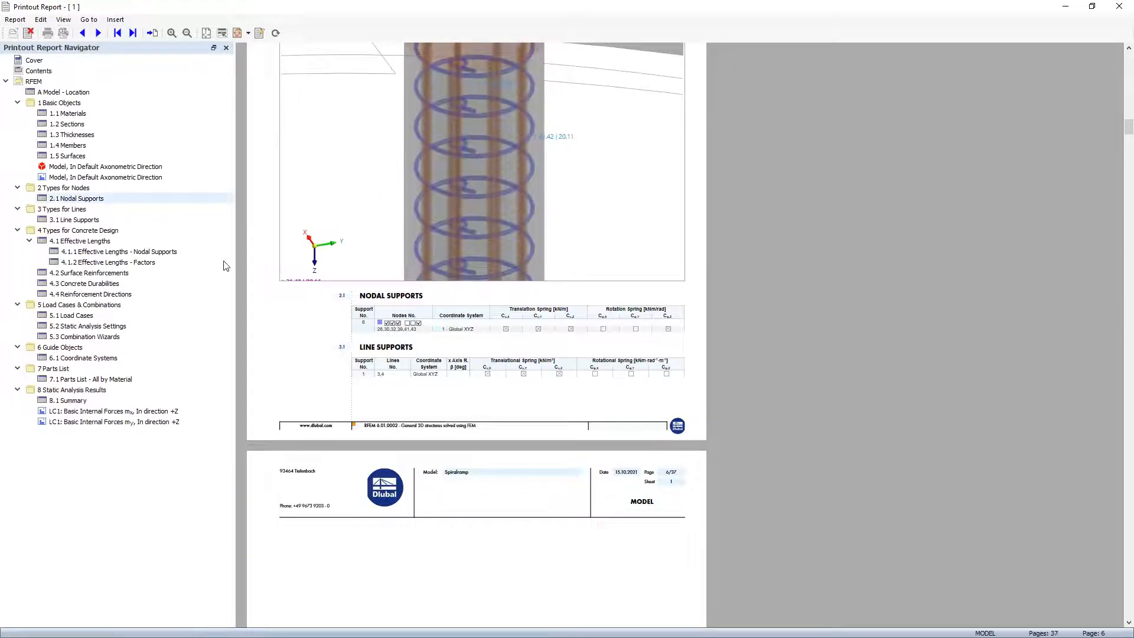
pyautogui.scroll(-10, 331, 295)
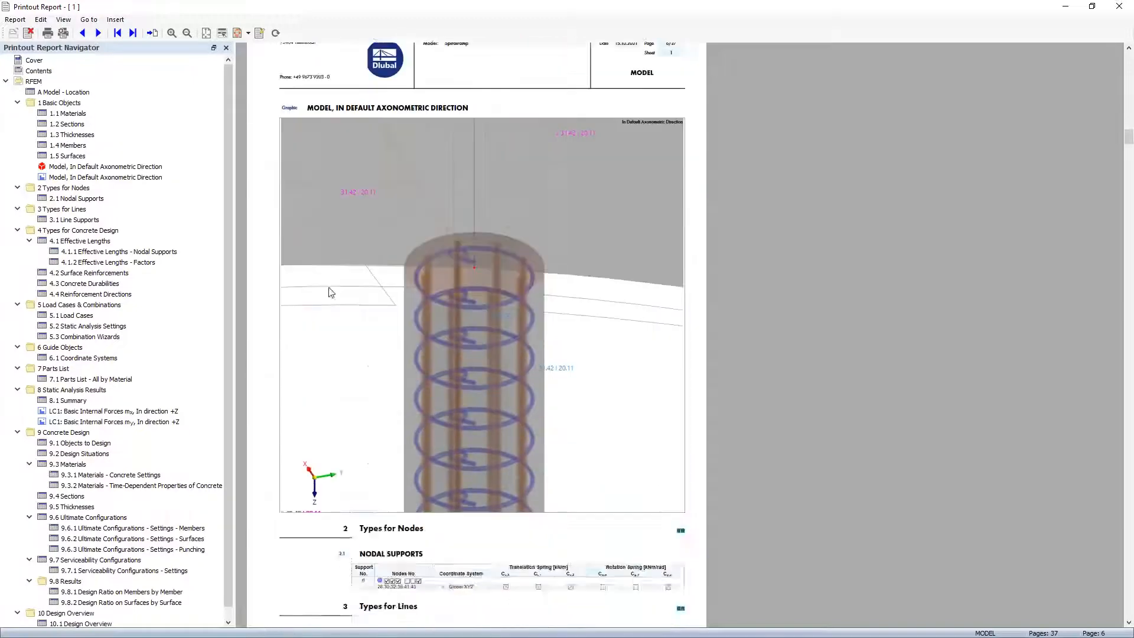
# Step: Examine the tiled report pages with the LC1 basic internal forces my
pyautogui.click(138, 422)
pyautogui.scroll(-10, 338, 413)
pyautogui.scroll(-10, 337, 410)
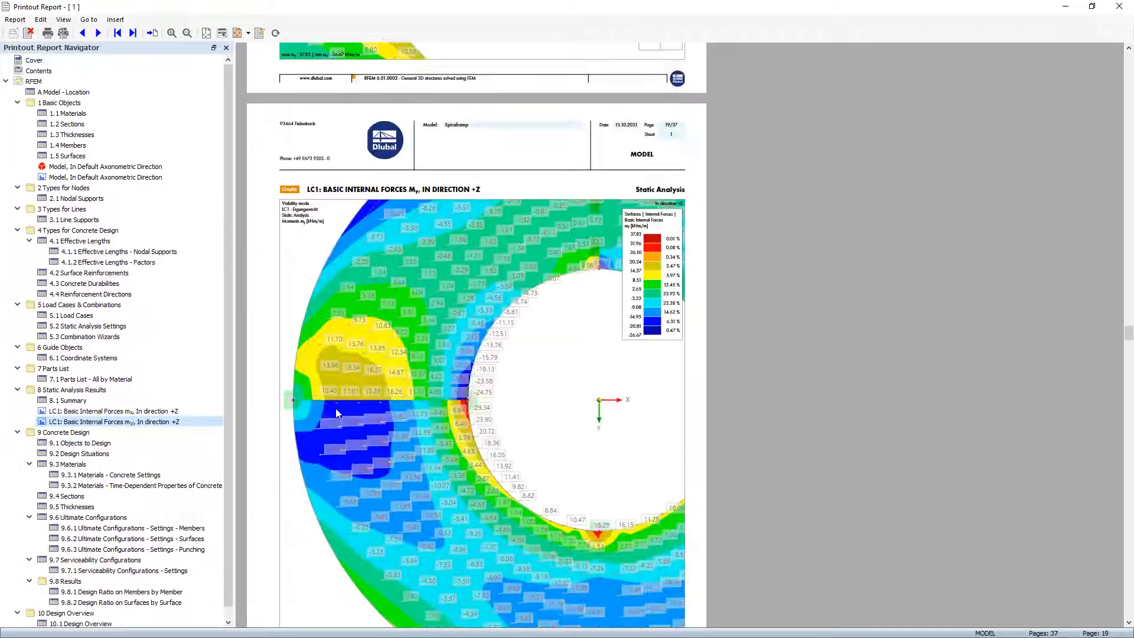
pyautogui.click(229, 342)
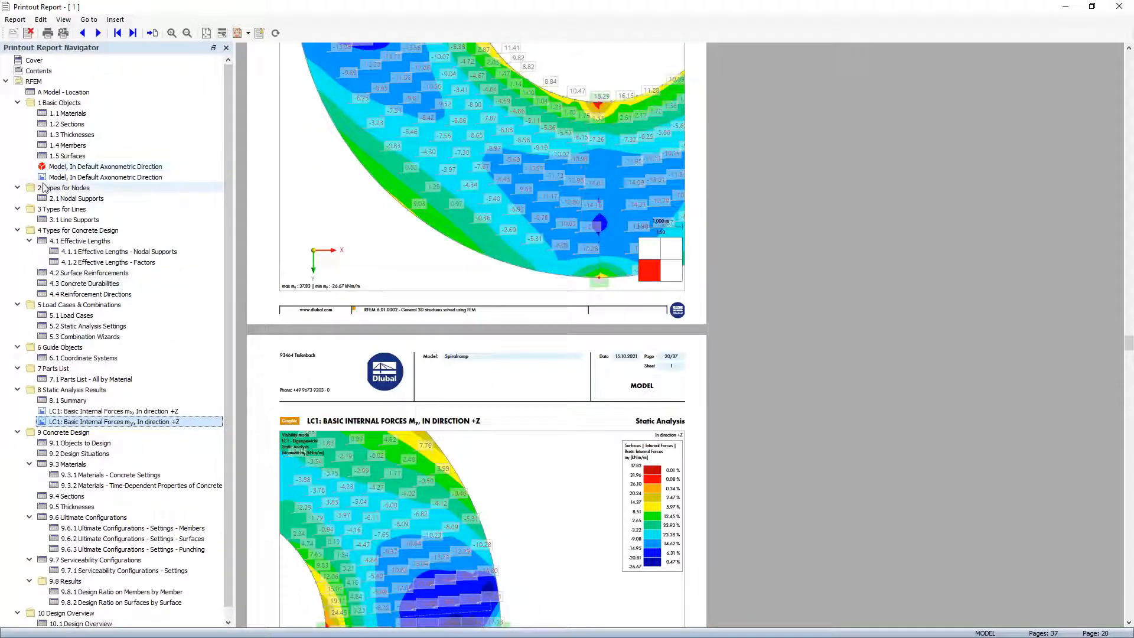
# Step: Collapse all chapters of the report structure and expand only the RFEM main level
pyautogui.rightClick(198, 359)
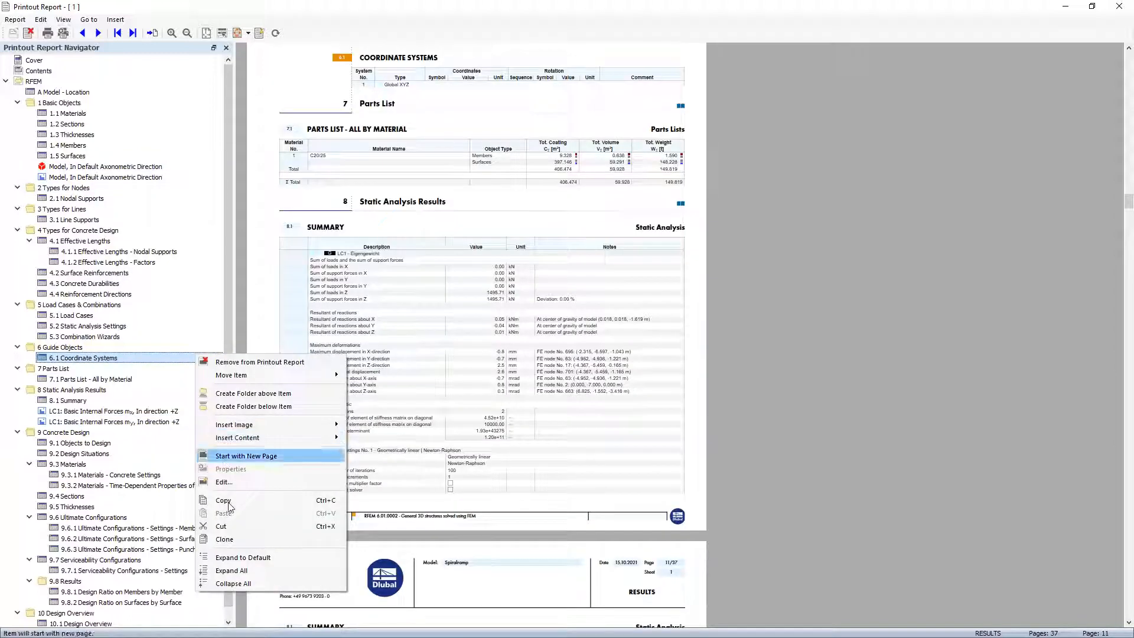
pyautogui.click(250, 585)
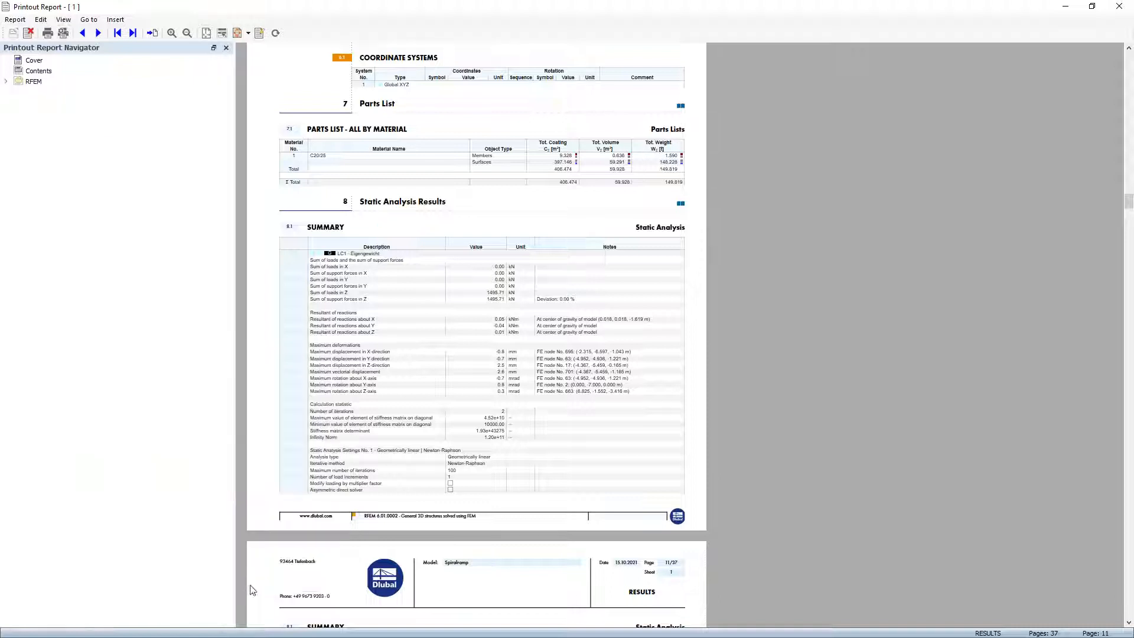
pyautogui.click(6, 82)
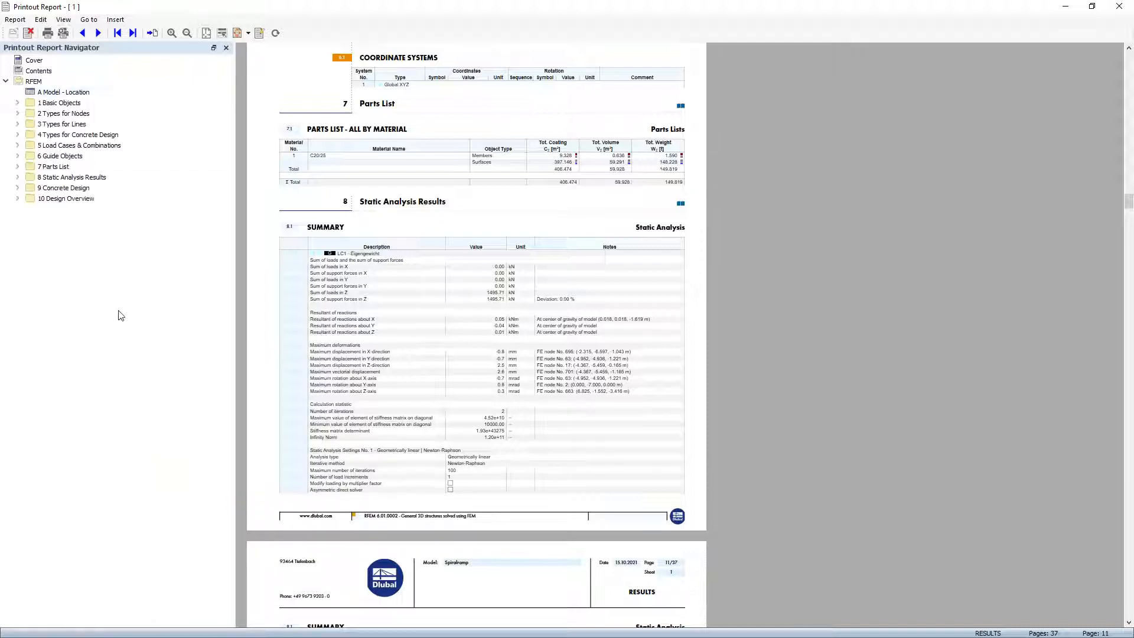
# Step: Create a report folder named Add below Design Overview and move it to directly above the Concrete Design chapter
pyautogui.rightClick(66, 199)
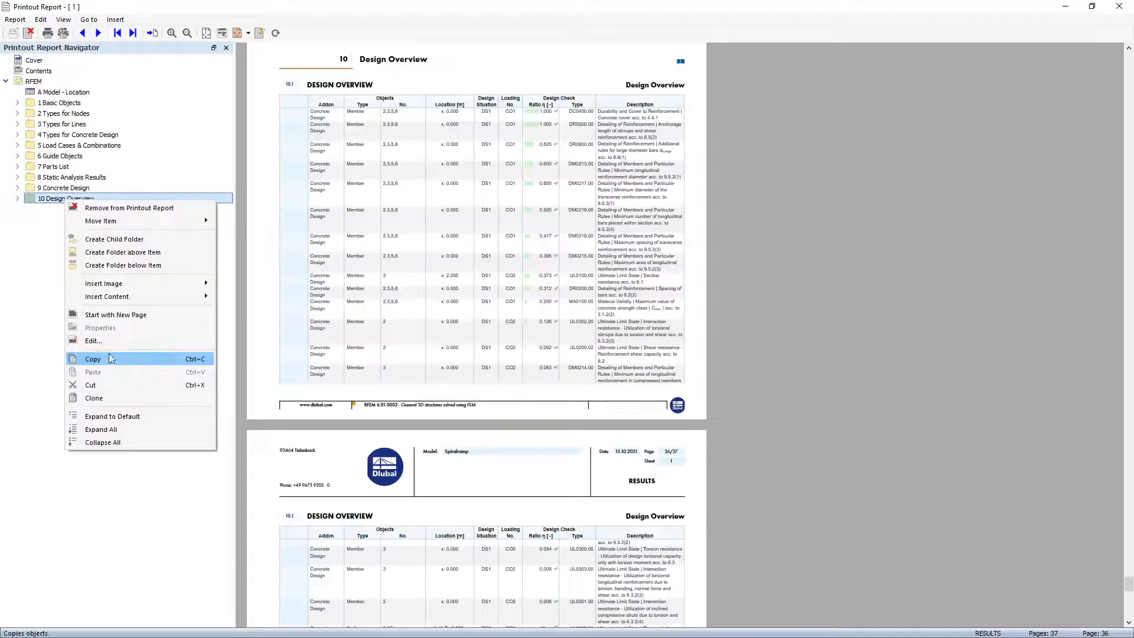
pyautogui.click(155, 265)
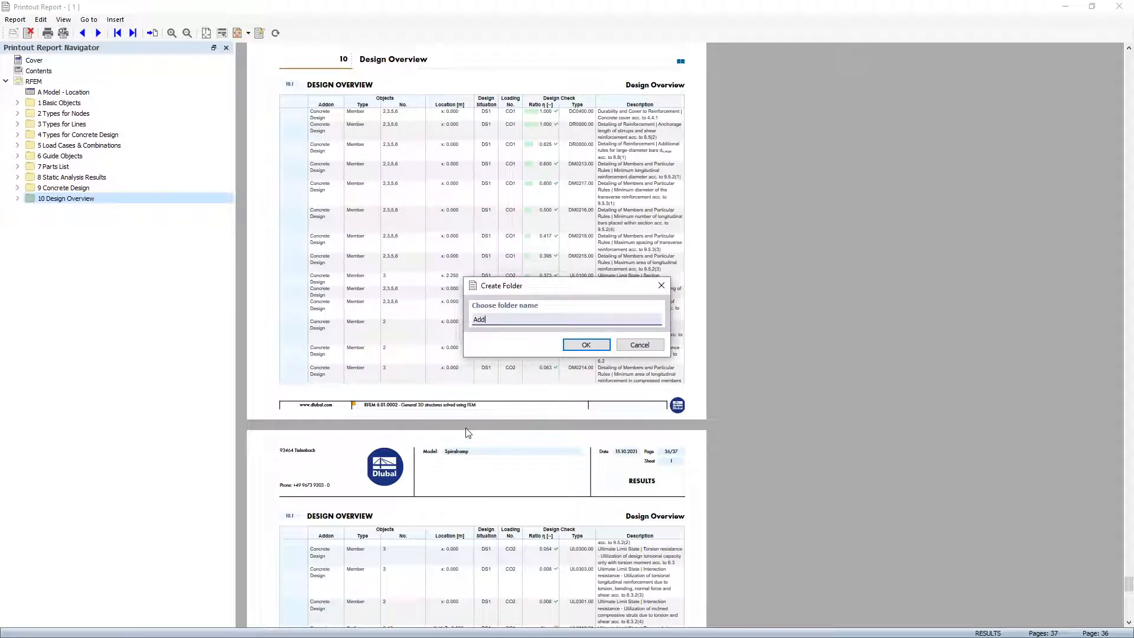
pyautogui.press('Return')
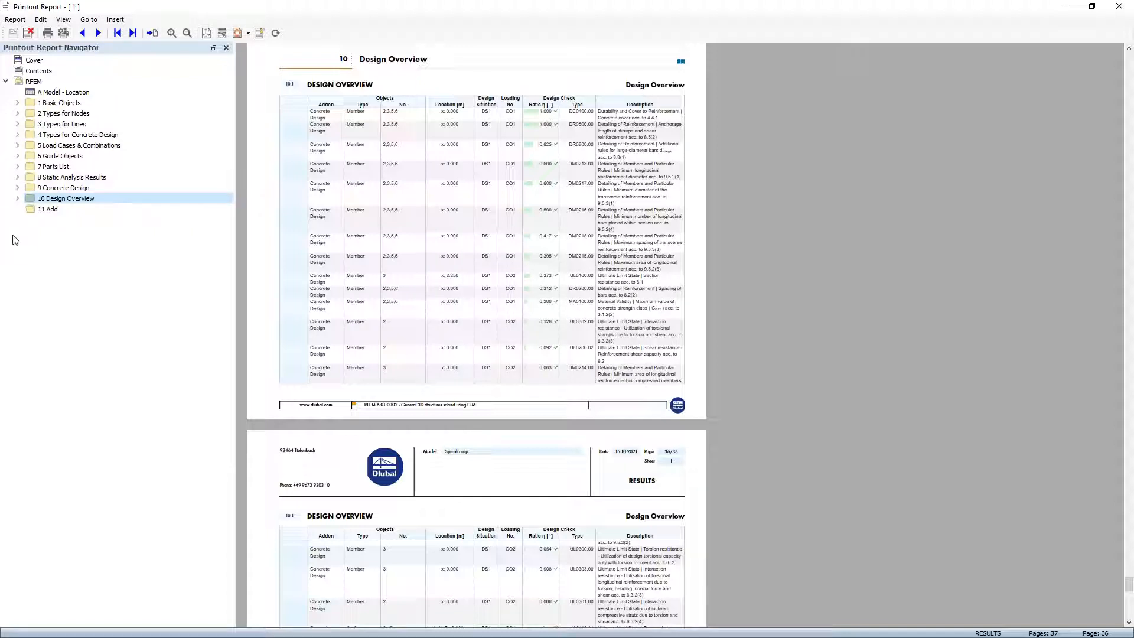
pyautogui.click(38, 210)
pyautogui.moveTo(58, 207); pyautogui.dragTo(43, 181)
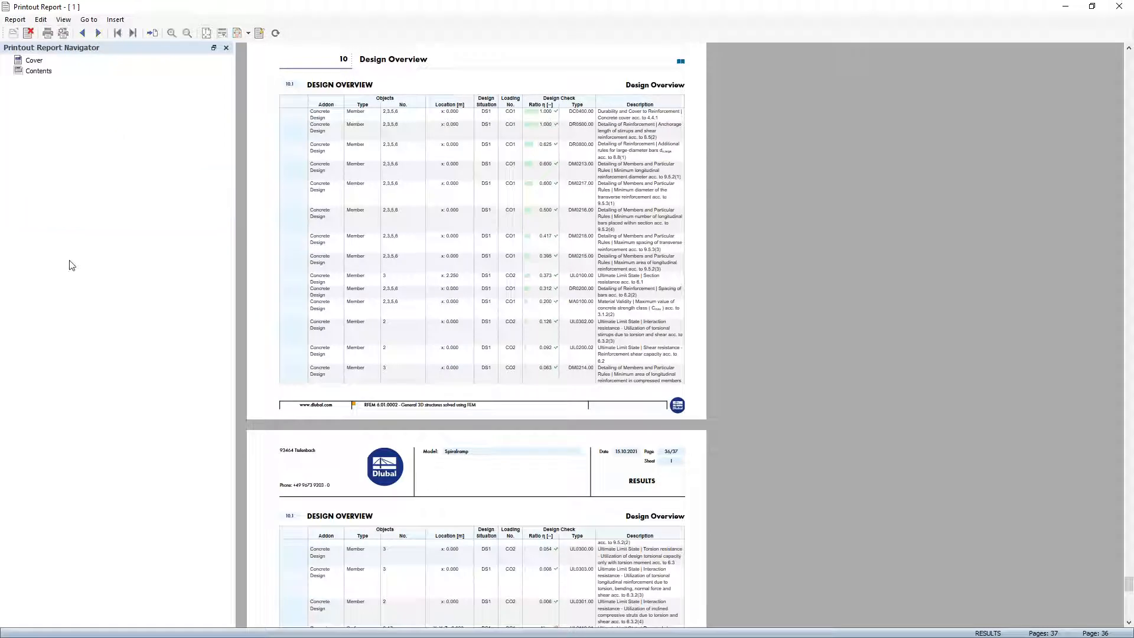
# Step: Start inserting a PDF into the report, choose Reinforcement.pdf from the RFEM6 Feature Webinar folder on the desktop and preview its pages
pyautogui.click(110, 20)
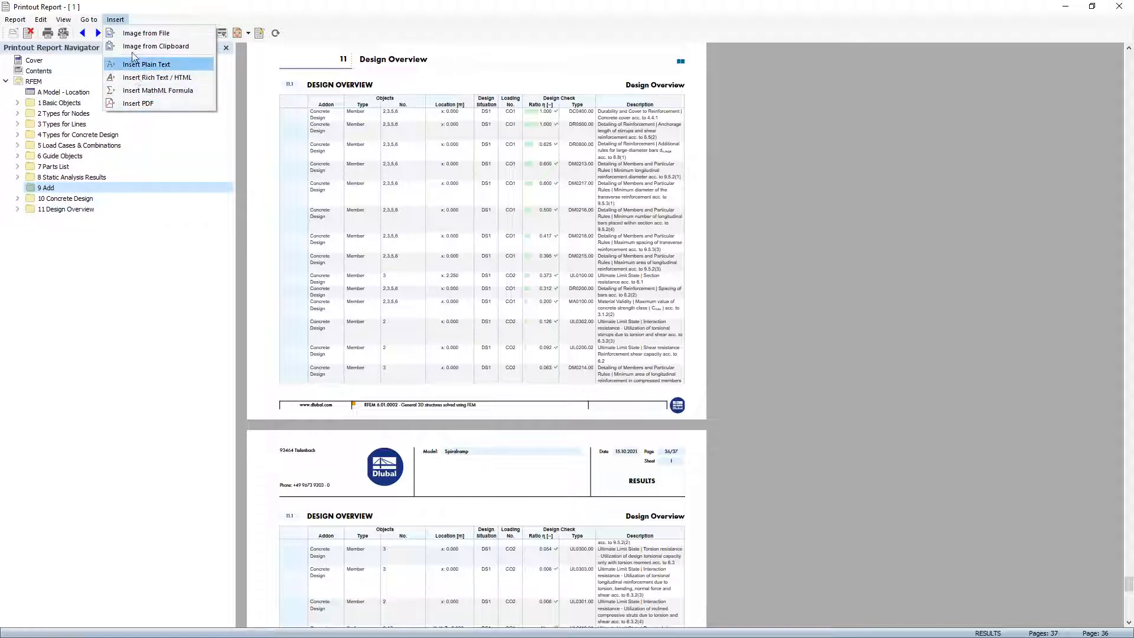
pyautogui.click(137, 103)
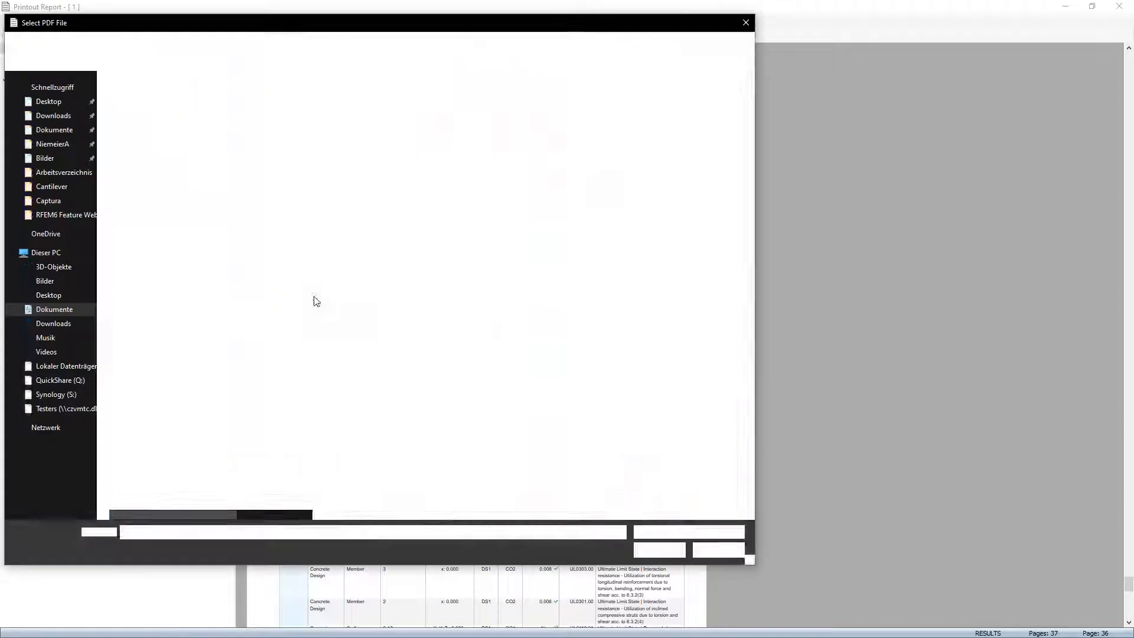
pyautogui.click(49, 101)
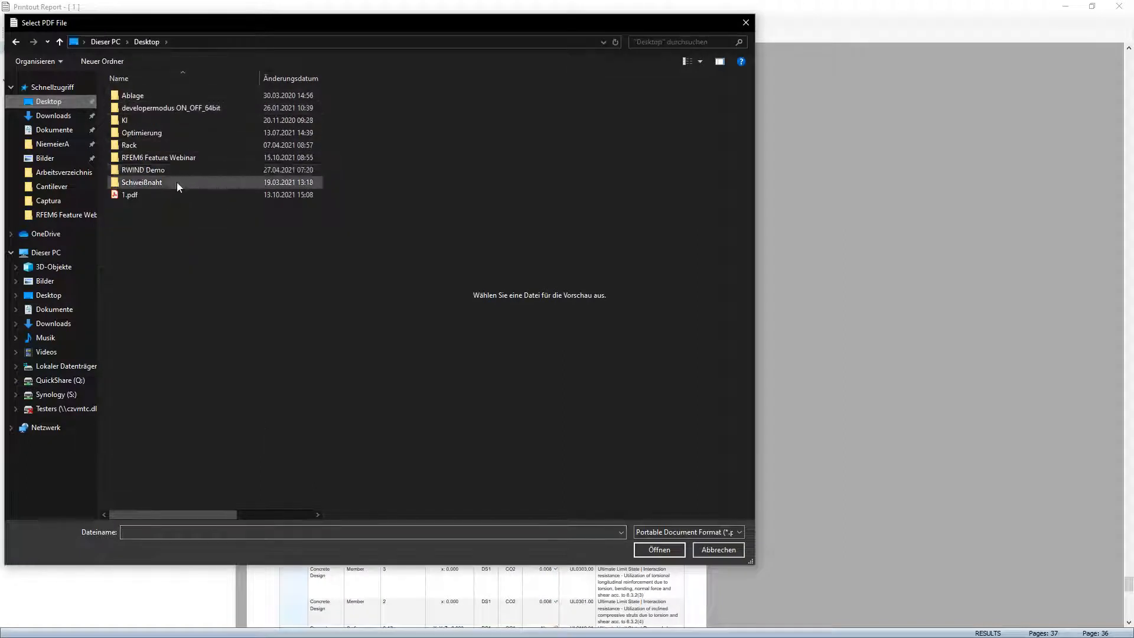
pyautogui.doubleClick(165, 157)
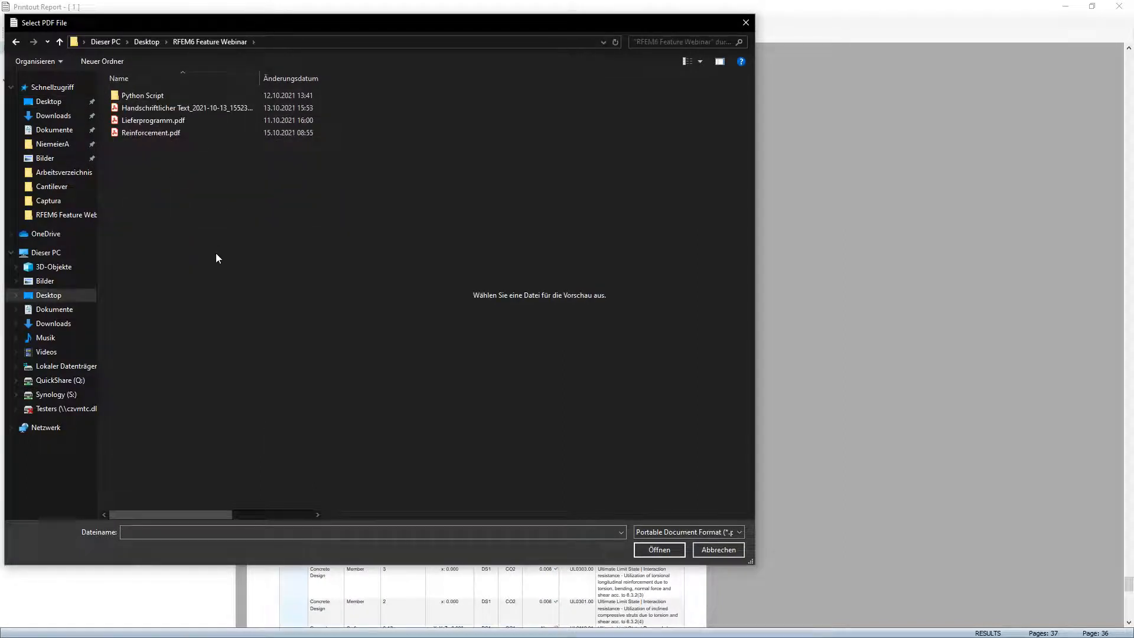
pyautogui.click(156, 134)
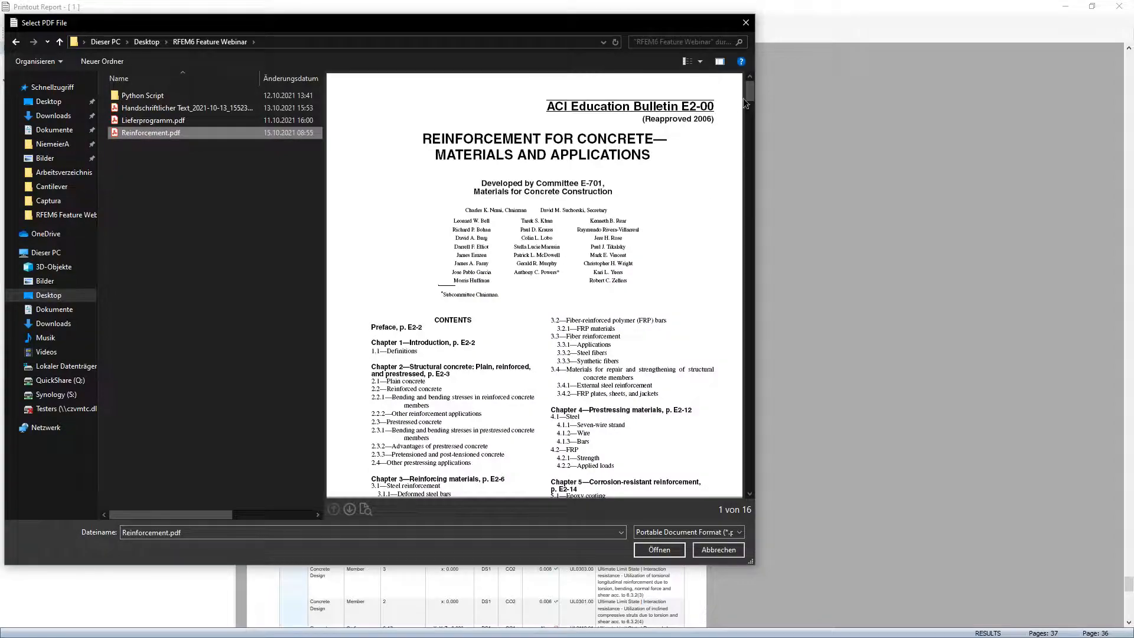
pyautogui.moveTo(750, 96); pyautogui.dragTo(767, 260)
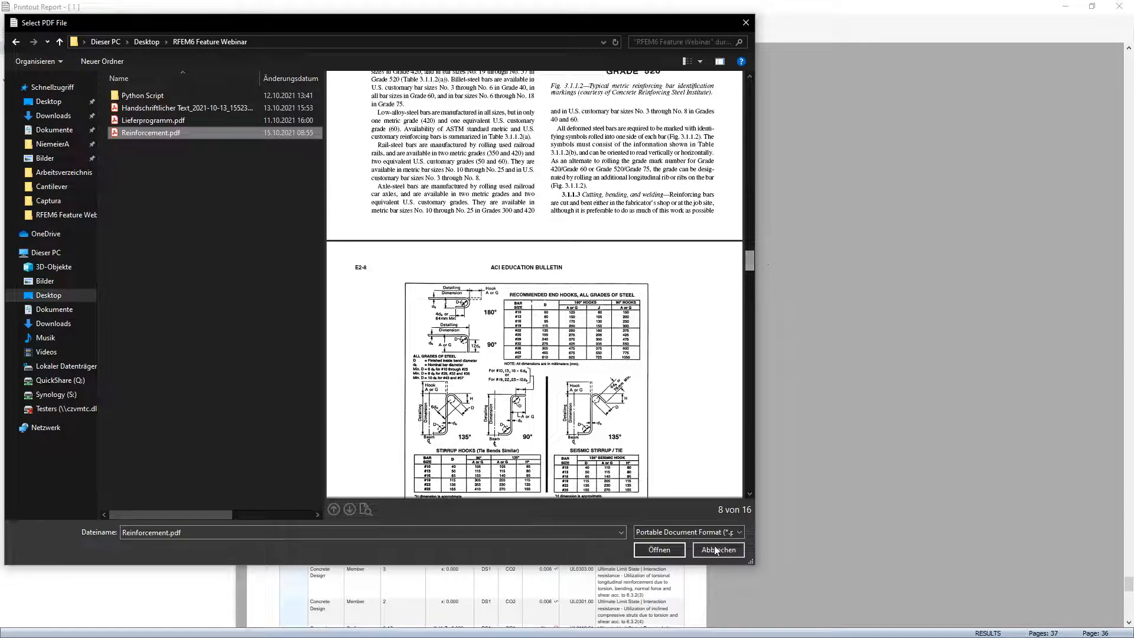
# Step: Import only pages 7-8 of Reinforcement.pdf into the report
pyautogui.click(659, 550)
pyautogui.click(421, 231)
pyautogui.click(561, 245)
pyautogui.write('7-8')
pyautogui.click(628, 502)
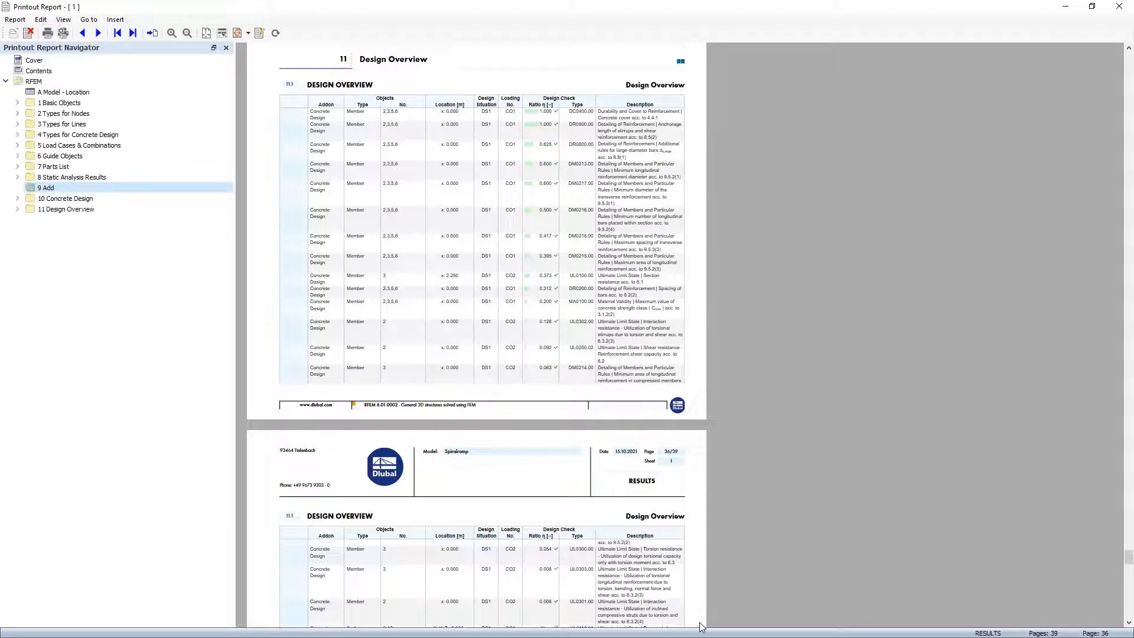
# Step: Move the inserted Reinforcement document from the Design Overview chapter into the Add folder and check its pages
pyautogui.click(17, 209)
pyautogui.click(54, 230)
pyautogui.moveTo(53, 231); pyautogui.dragTo(49, 190)
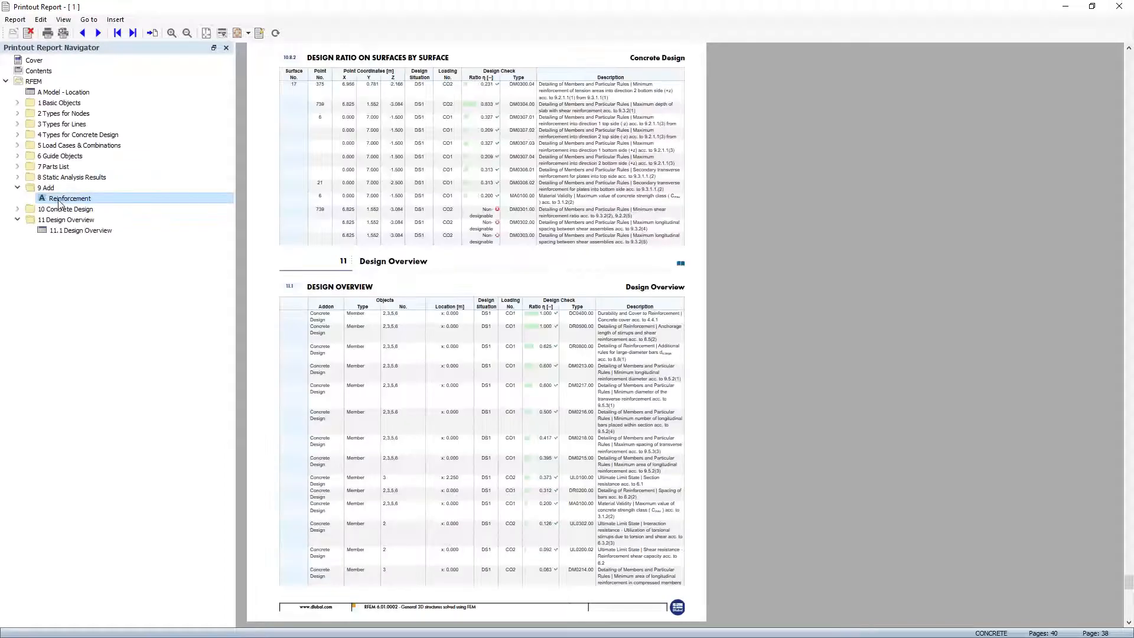
pyautogui.scroll(-15, 349, 309)
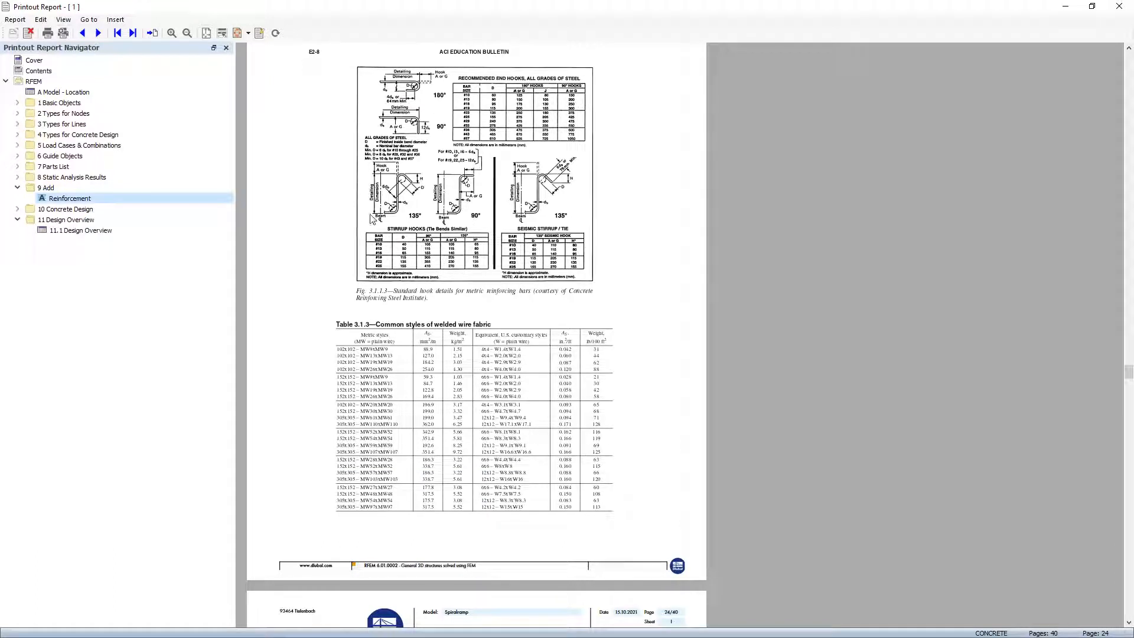
pyautogui.scroll(4, 396, 290)
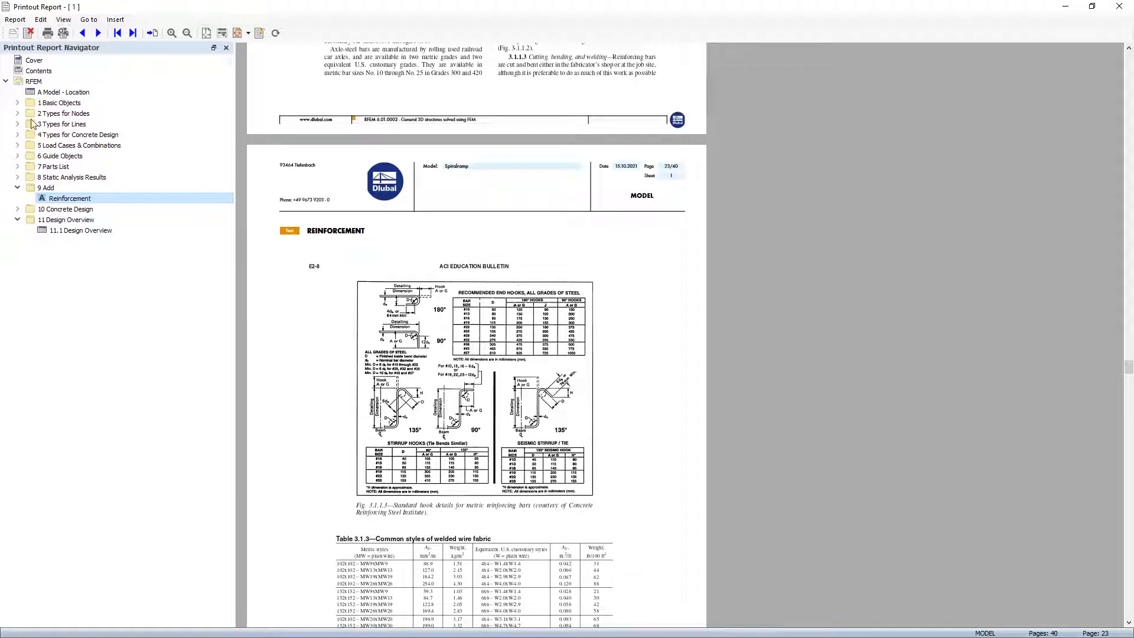
# Step: Export the printout report to PDF in the Documents folder, overwriting the existing 1.pdf, and open the exported file
pyautogui.click(25, 22)
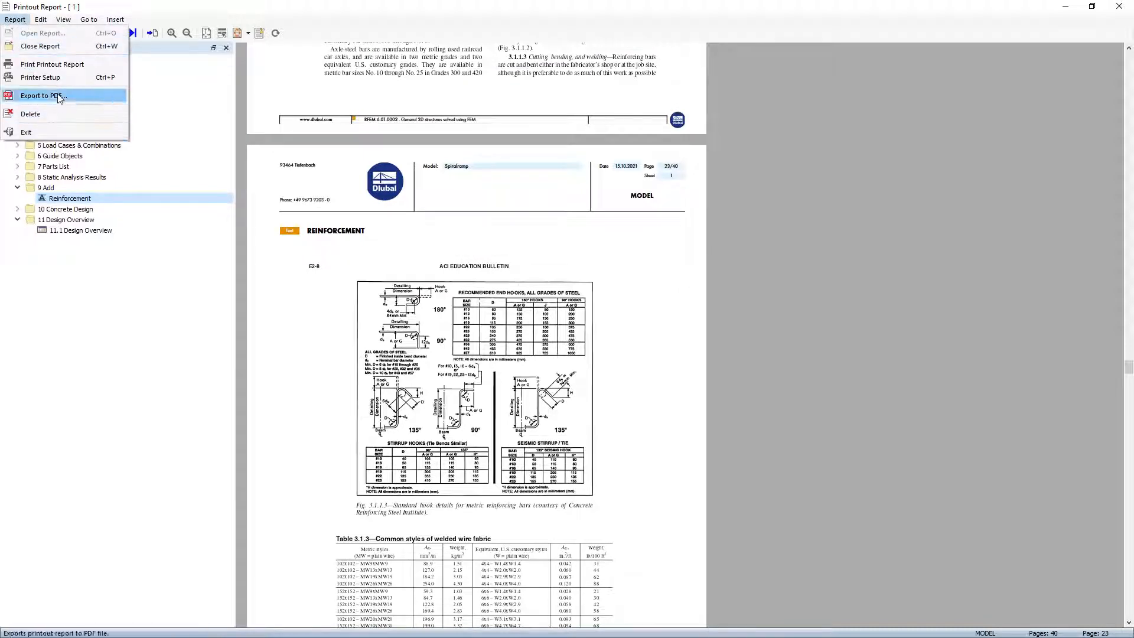
pyautogui.click(59, 98)
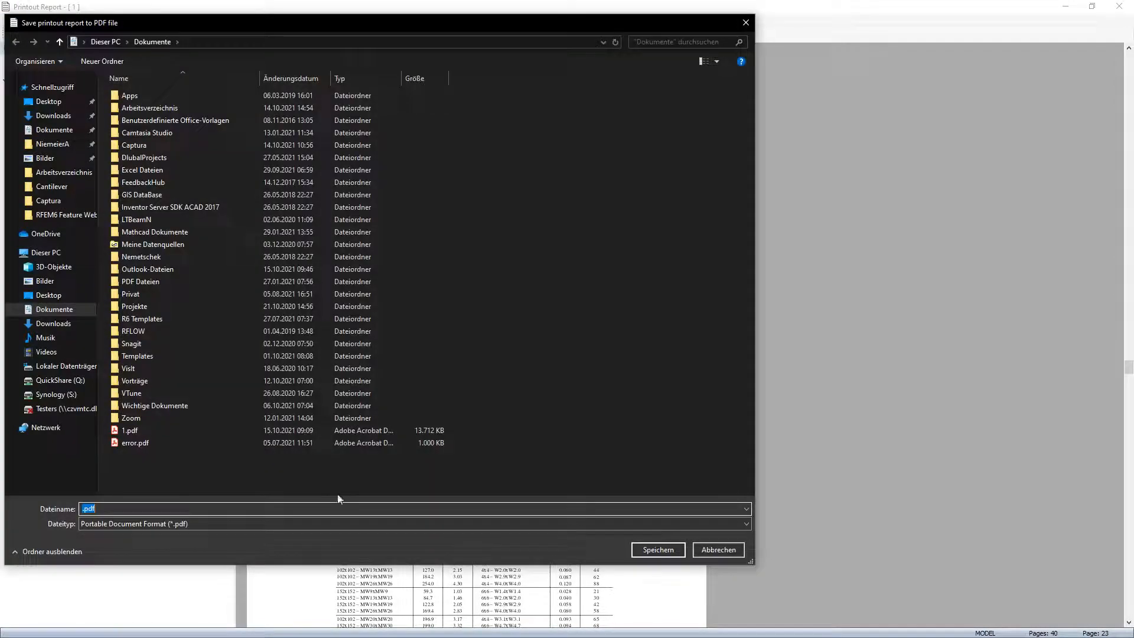
pyautogui.click(127, 430)
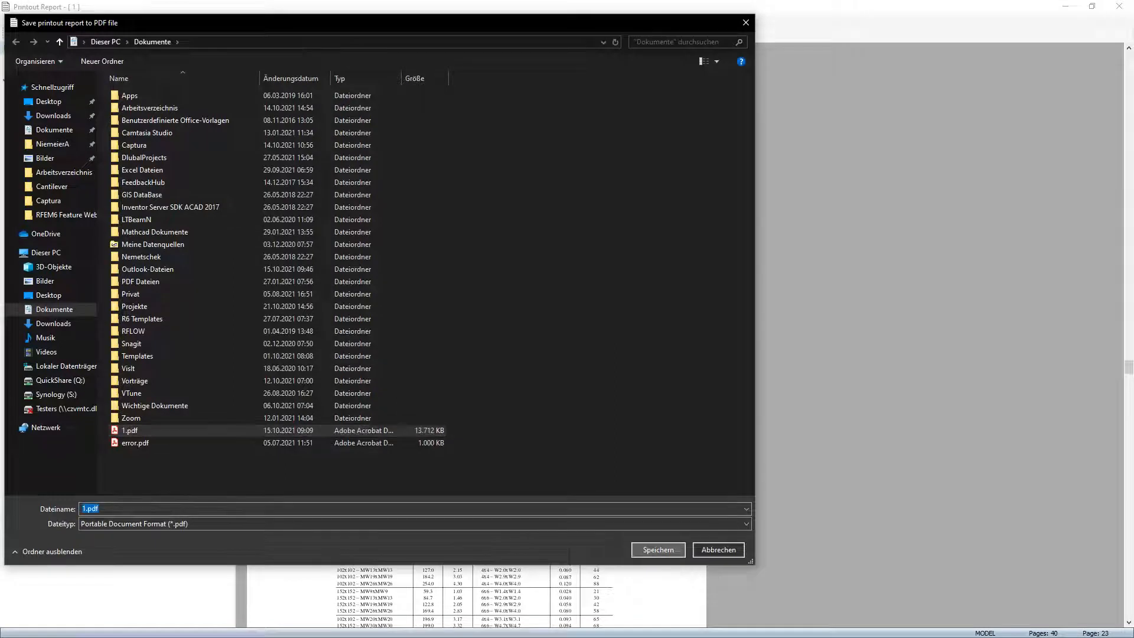
pyautogui.click(673, 549)
pyautogui.click(594, 325)
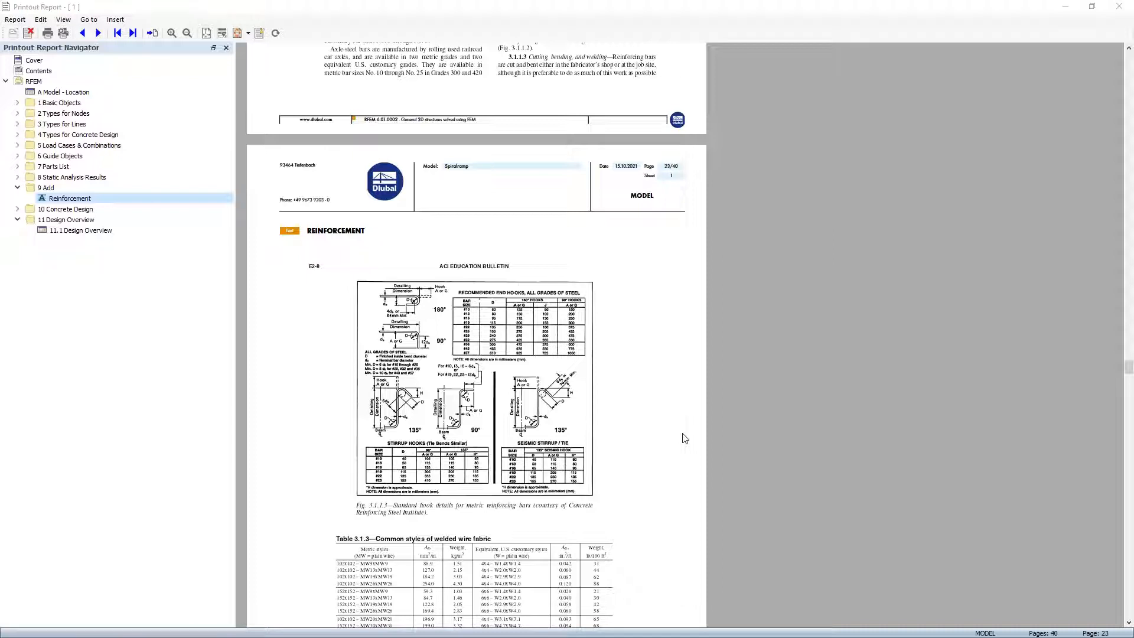
pyautogui.click(674, 382)
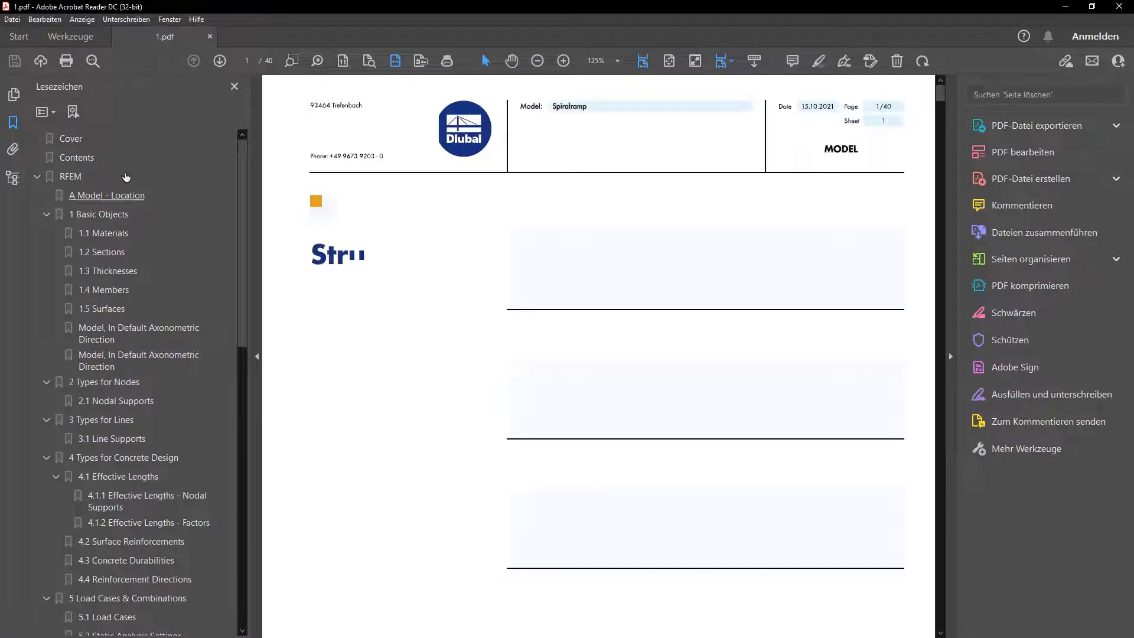
# Step: Examine the exported PDF at full-page size, including the Sections chapter, and rotate the interactive 3D model of the ramp
pyautogui.click(660, 62)
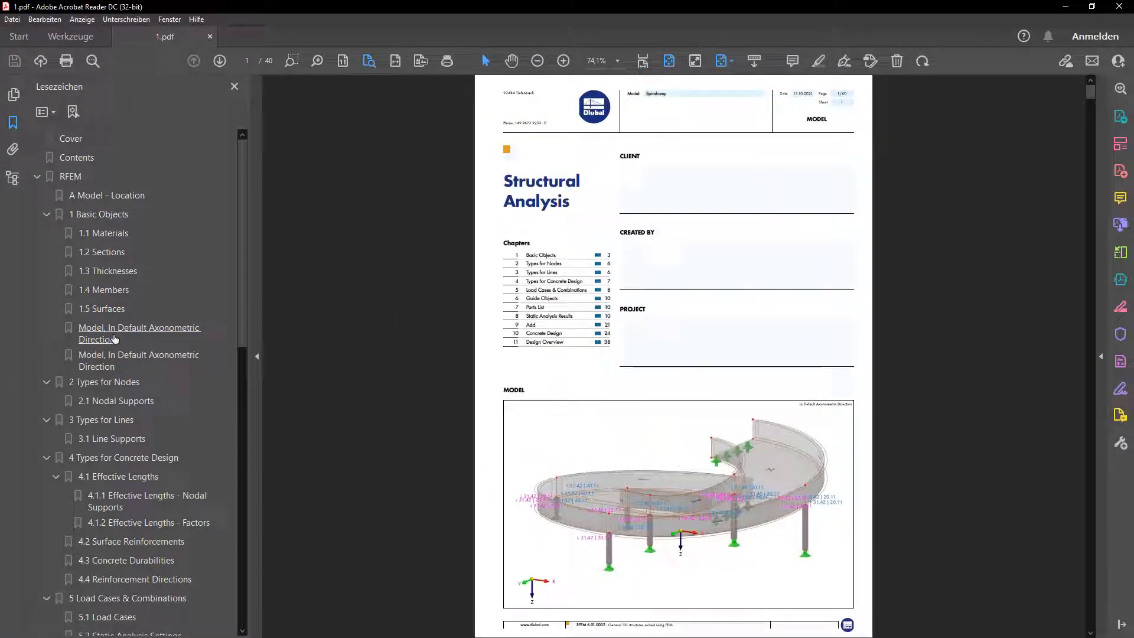
pyautogui.click(107, 253)
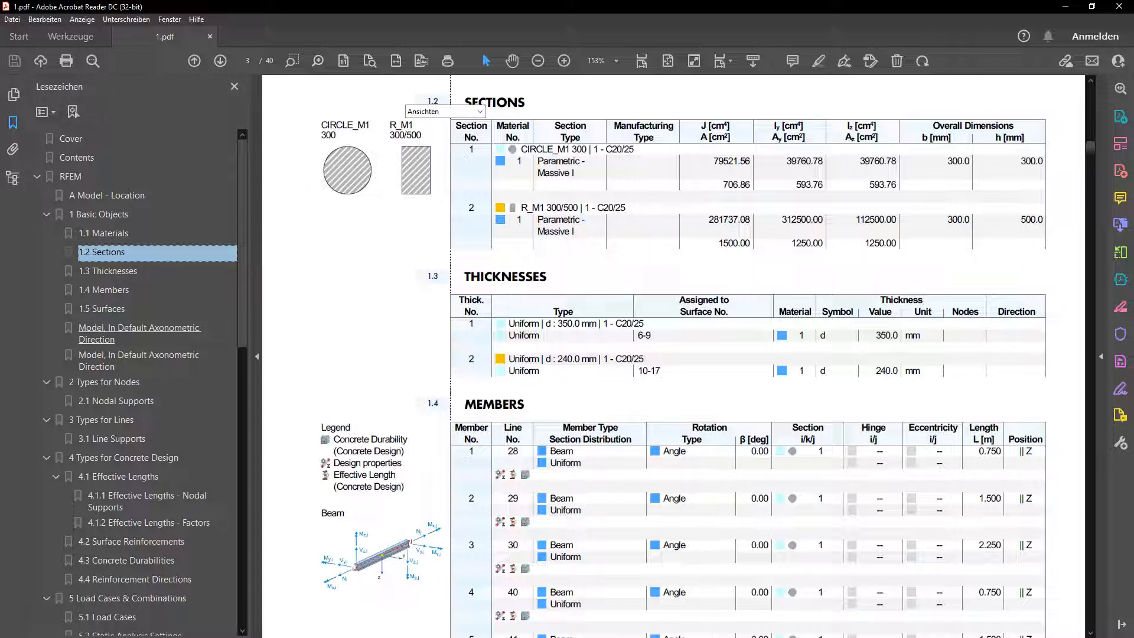
pyautogui.click(668, 61)
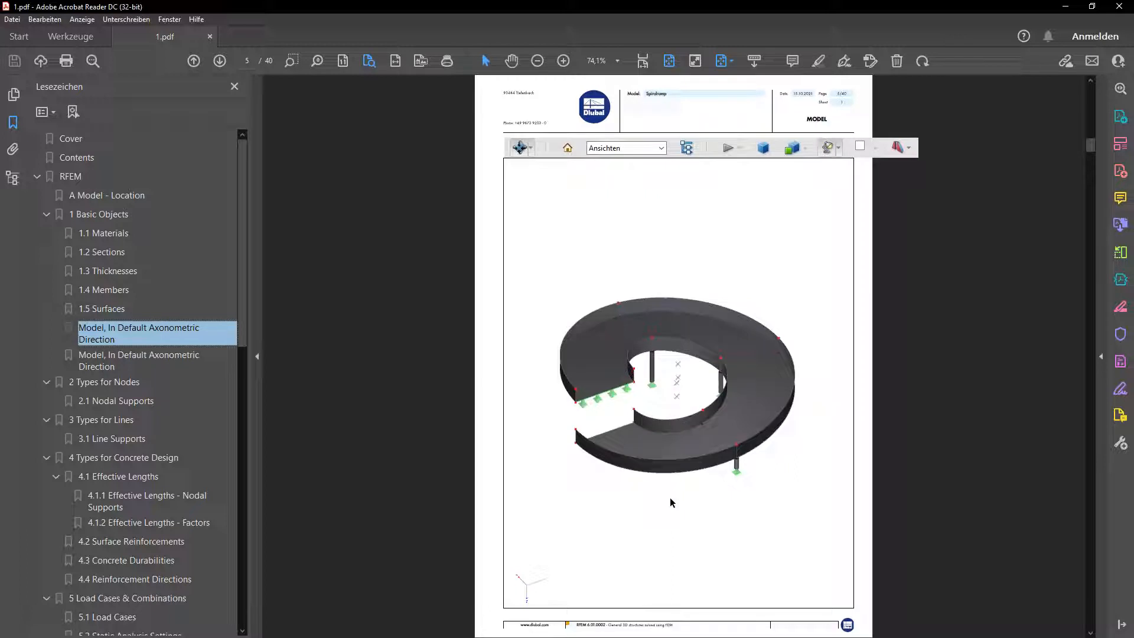
pyautogui.moveTo(670, 502); pyautogui.dragTo(611, 546)
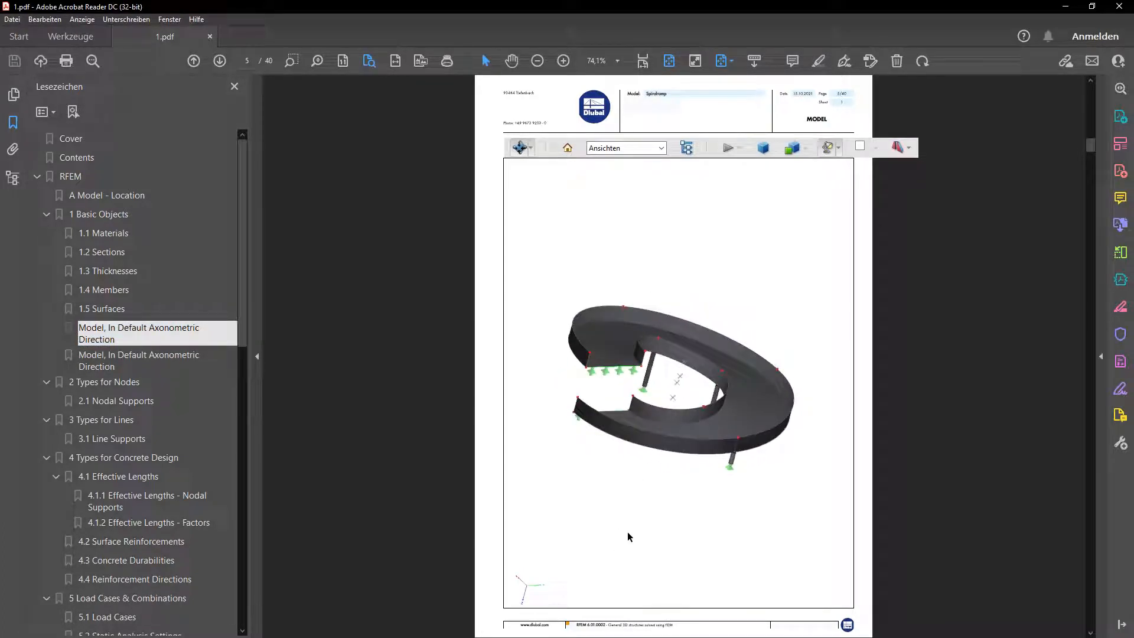
pyautogui.scroll(1, 942, 305)
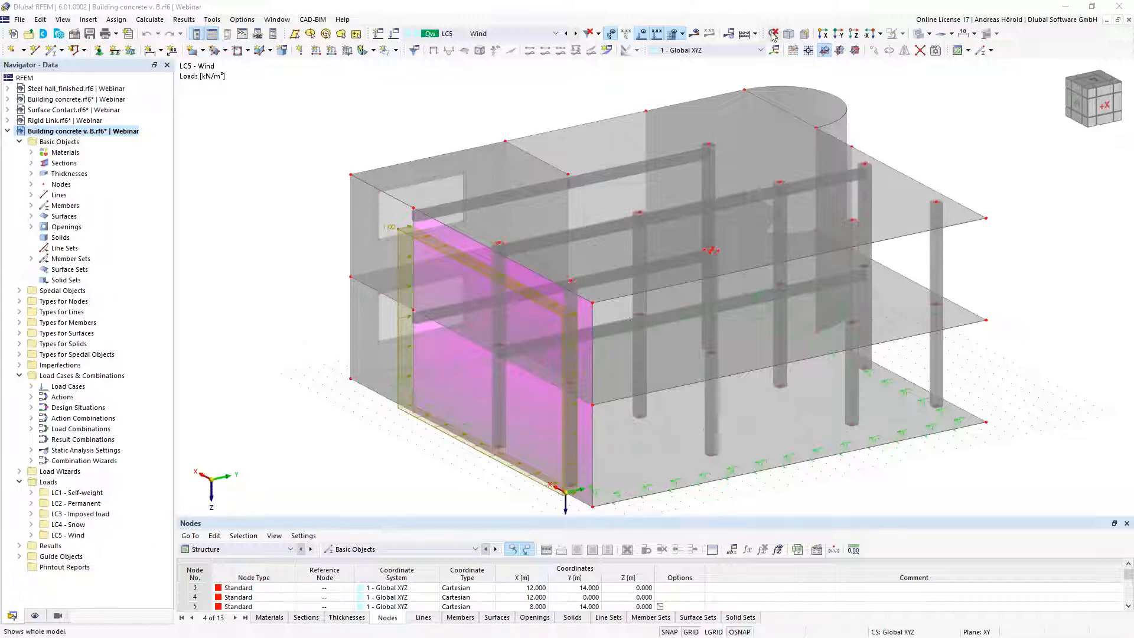
# Step: Run Calculate All for the model Building concrete v. B and display load case LC3 Imposed load
pyautogui.click(744, 37)
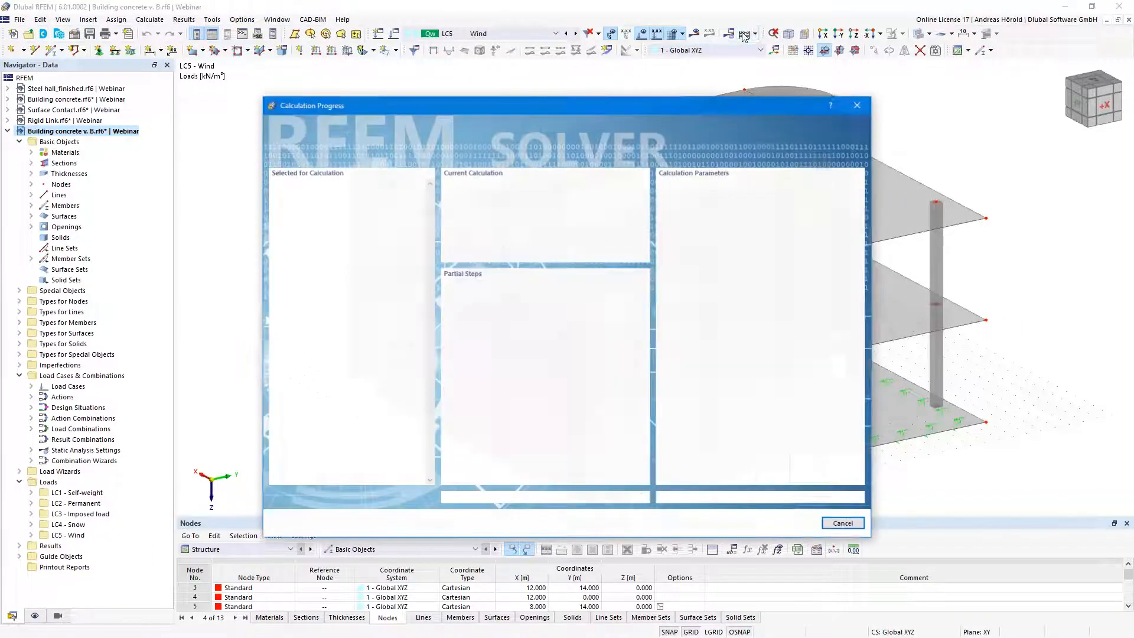
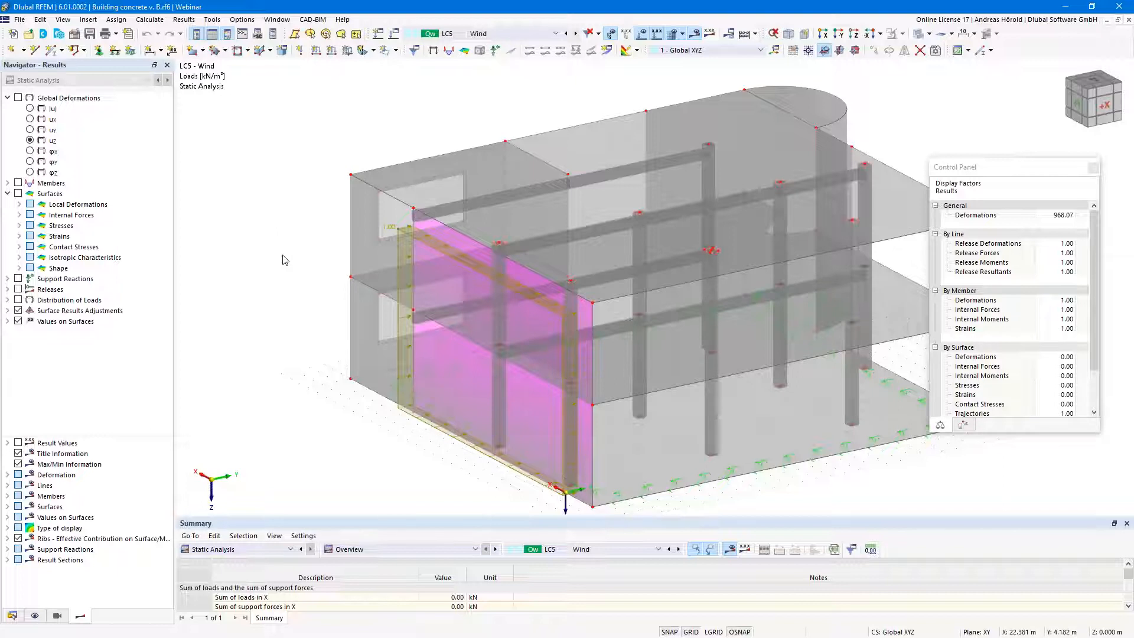
pyautogui.moveTo(282, 253); pyautogui.dragTo(276, 240, button='middle')
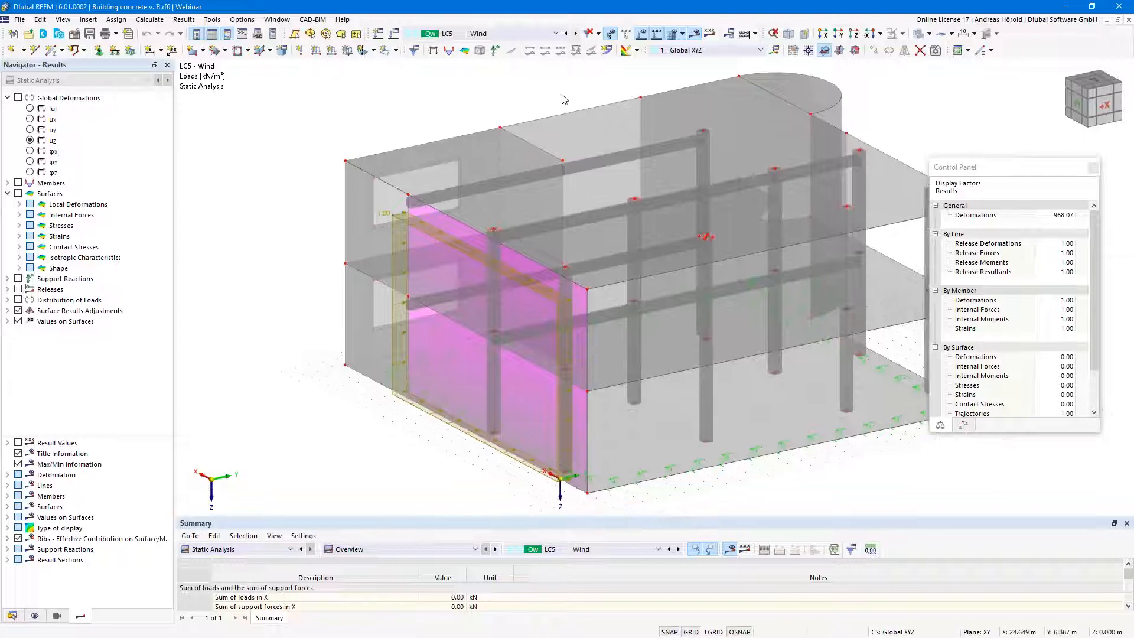
pyautogui.click(566, 33)
pyautogui.click(566, 34)
pyautogui.moveTo(631, 406); pyautogui.dragTo(773, 260, button='middle')
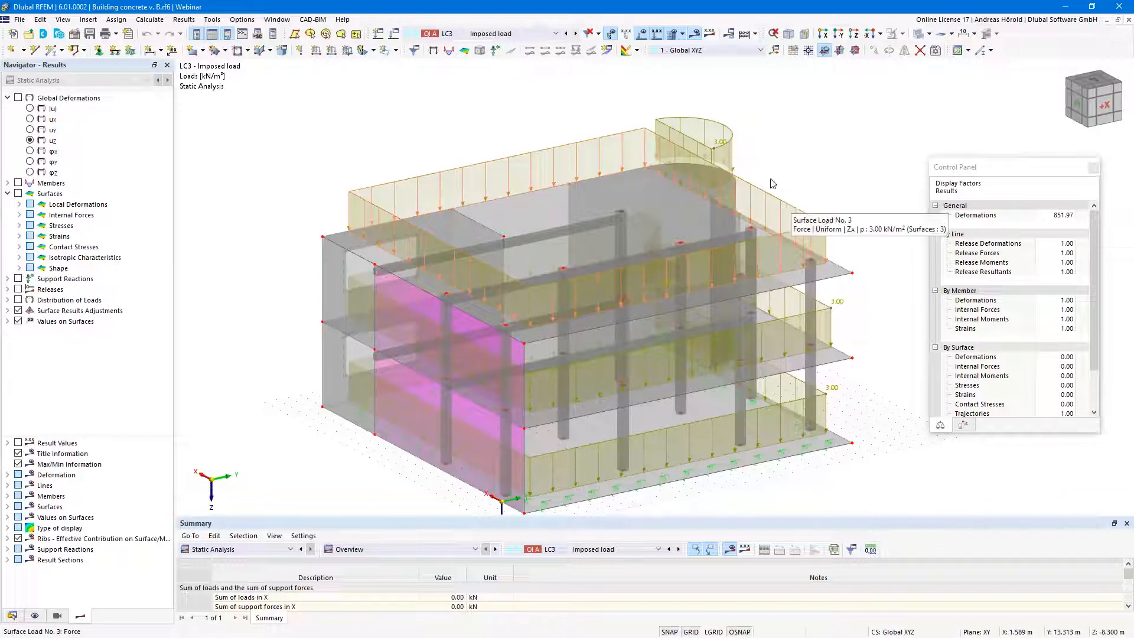
pyautogui.rightClick(788, 208)
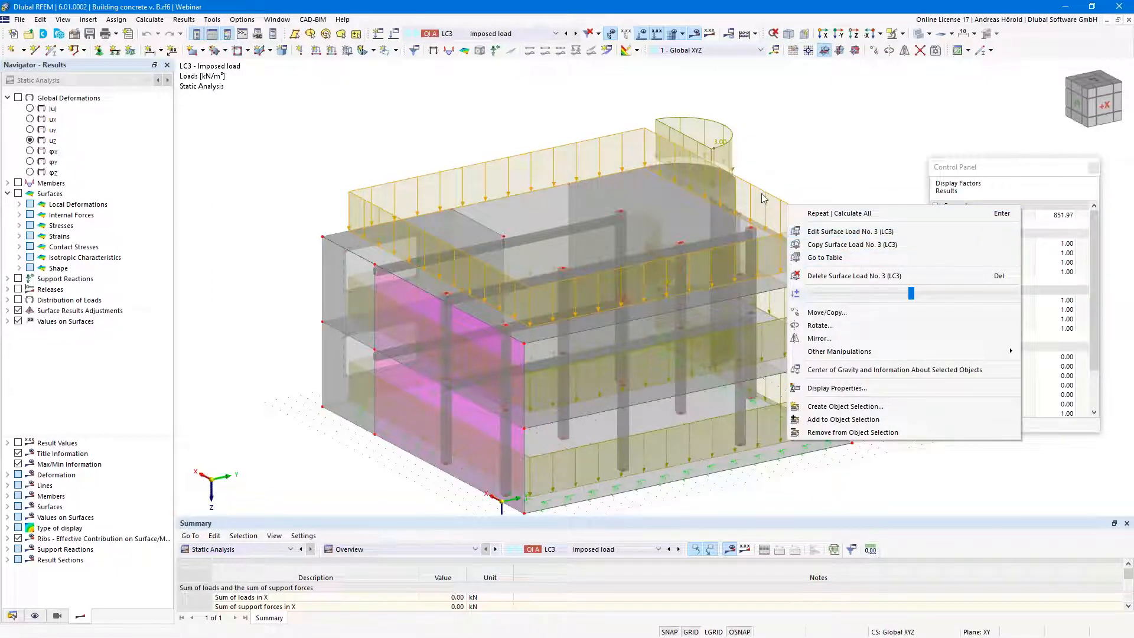
pyautogui.press('Escape')
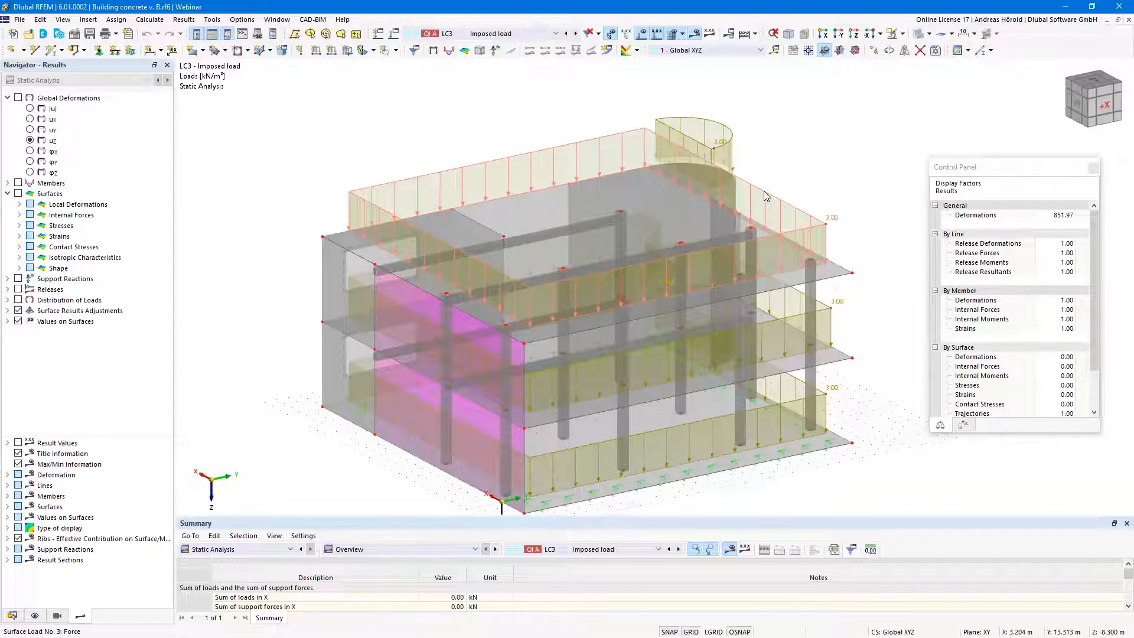
# Step: Open the roof slab's surface load for editing, review the load cases it can be assigned to, and cancel
pyautogui.doubleClick(764, 190)
pyautogui.click(614, 135)
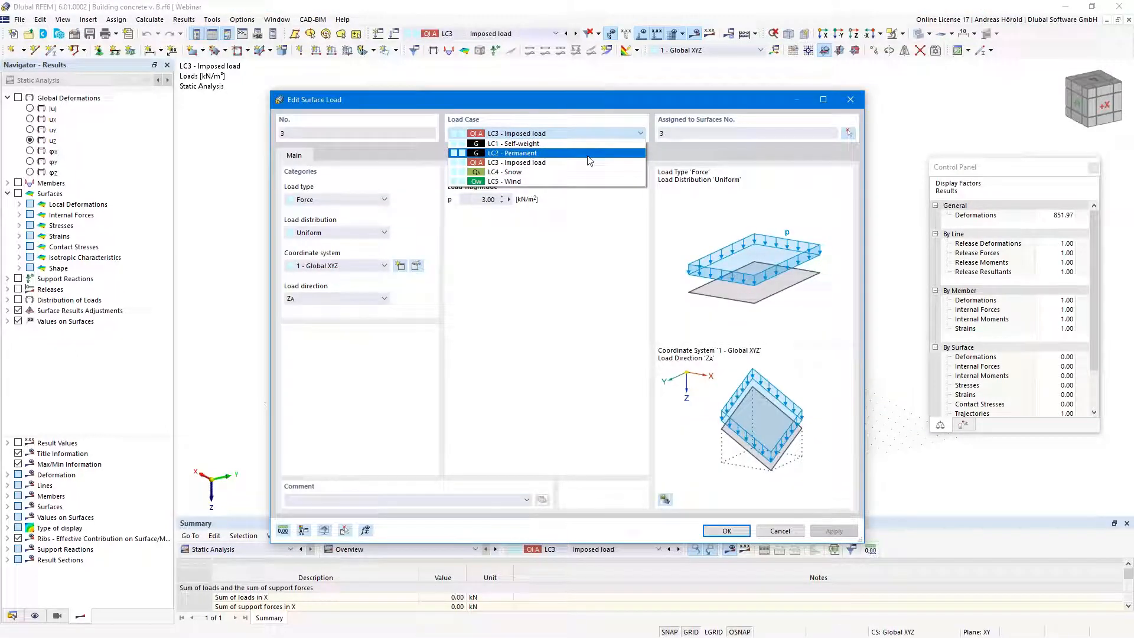
pyautogui.click(852, 102)
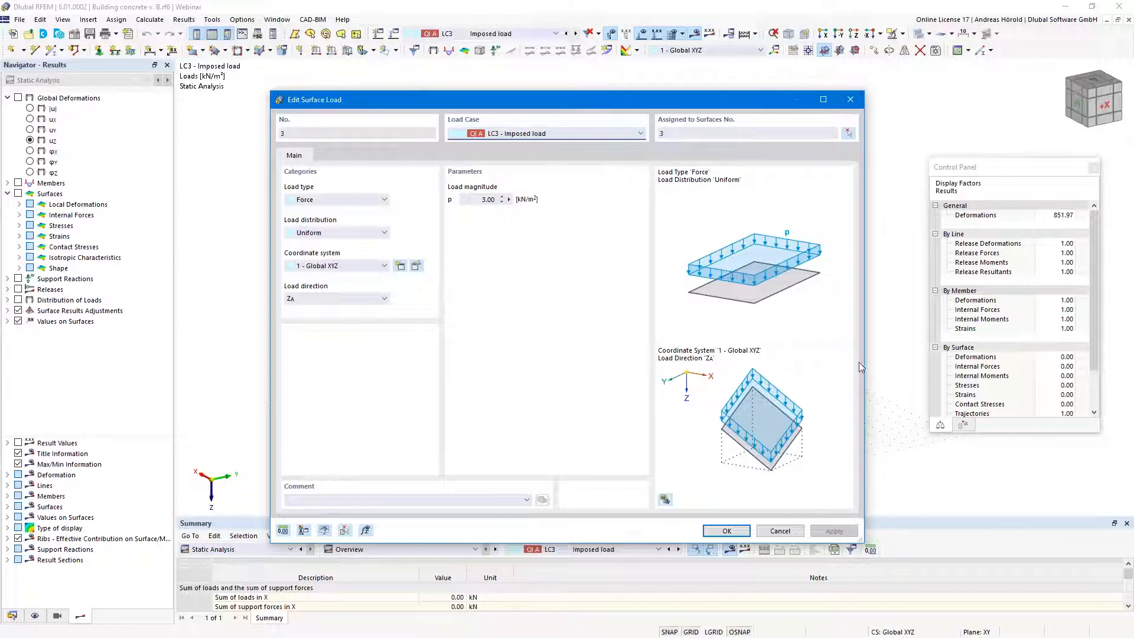
pyautogui.click(777, 530)
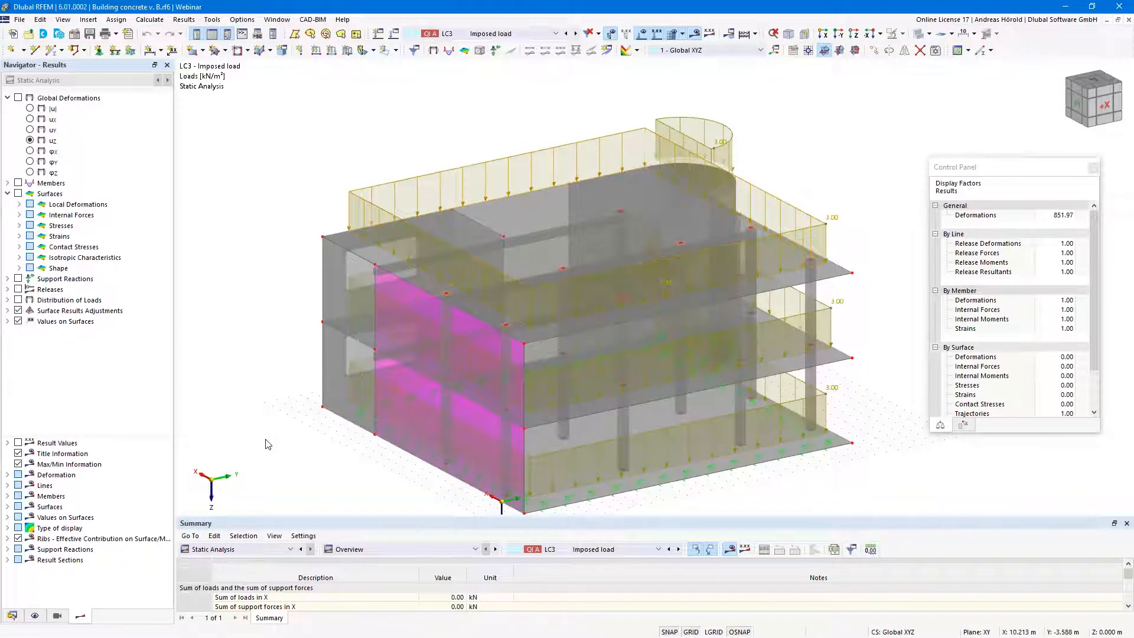
# Step: Display the member results for LC3 and hide the load symbols to view the My moments inside the building
pyautogui.scroll(-1, 265, 439)
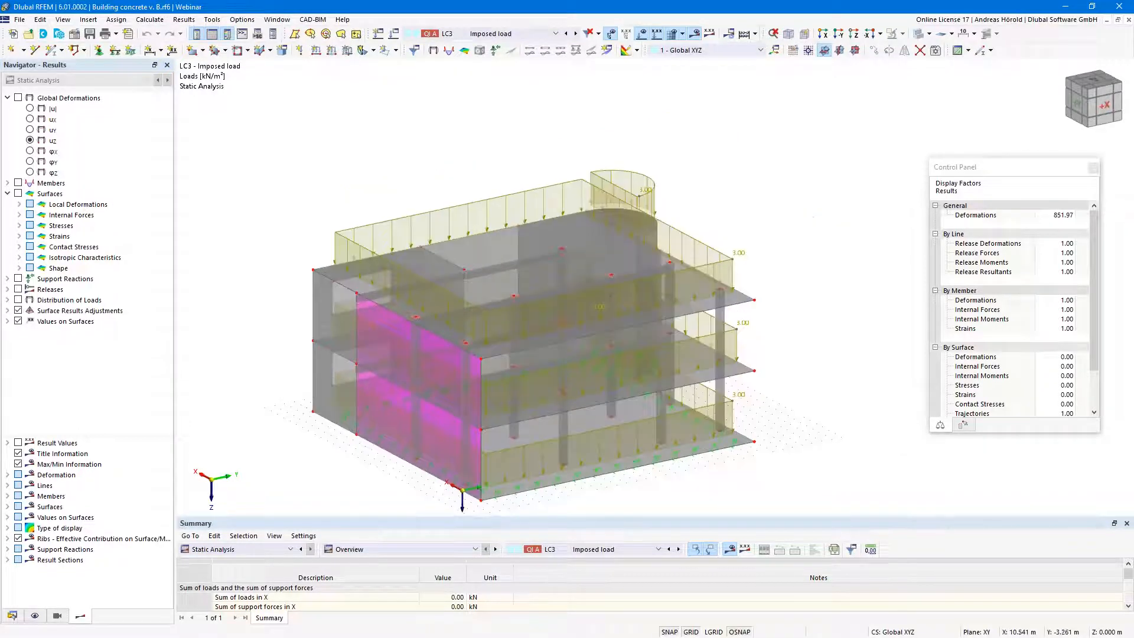
pyautogui.moveTo(484, 304); pyautogui.dragTo(500, 268, button='middle')
pyautogui.click(18, 183)
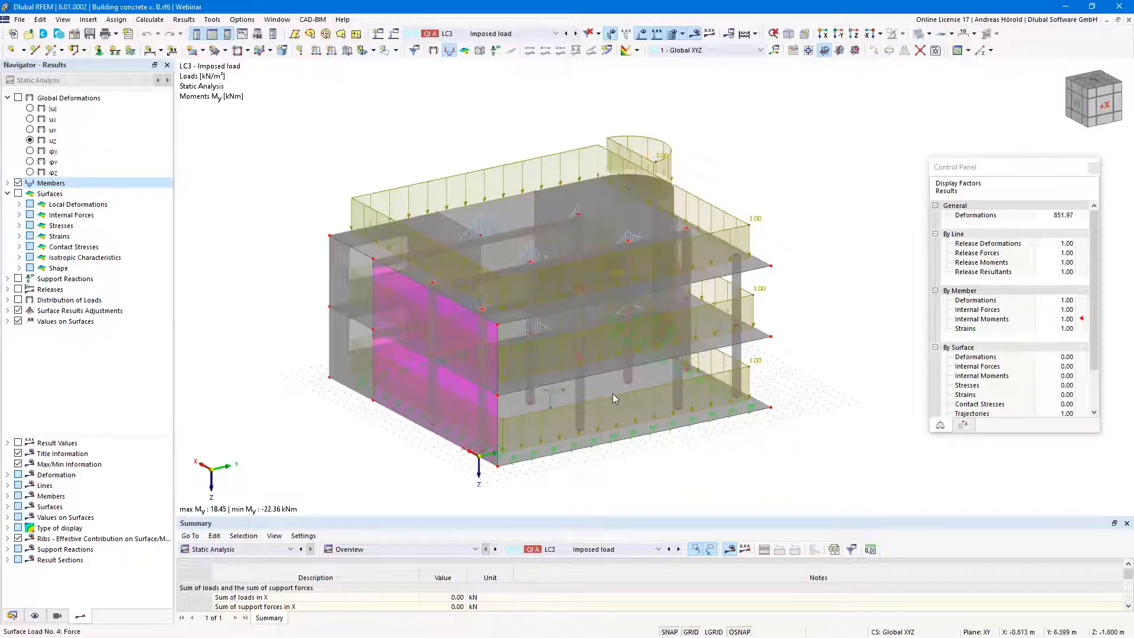
pyautogui.scroll(1, 611, 393)
pyautogui.click(641, 34)
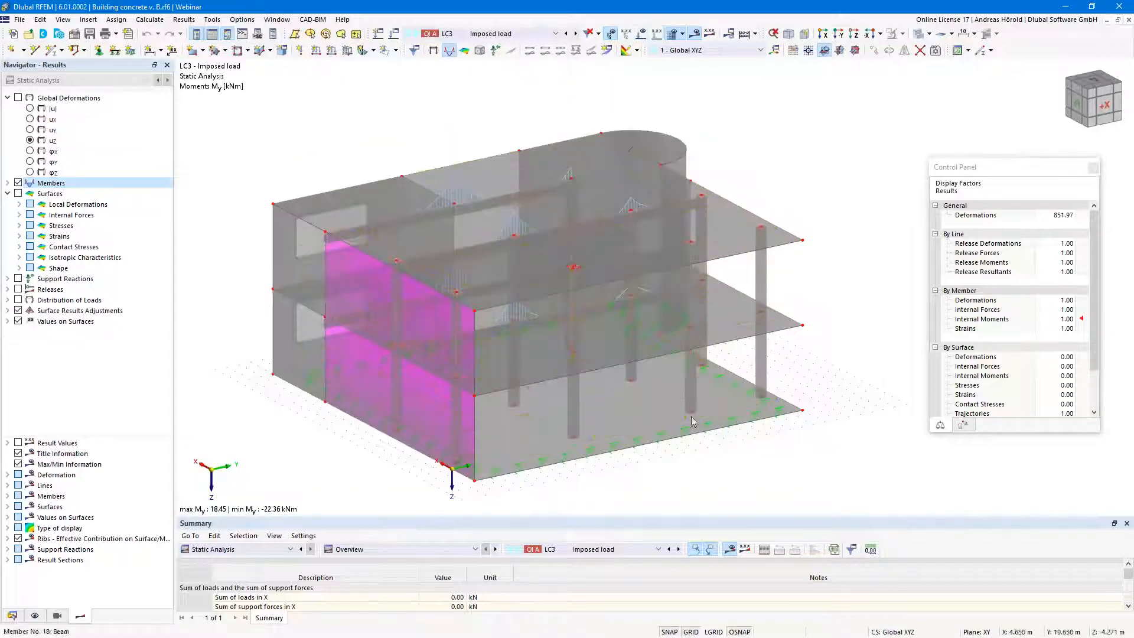
pyautogui.moveTo(705, 436); pyautogui.dragTo(661, 436, button='middle')
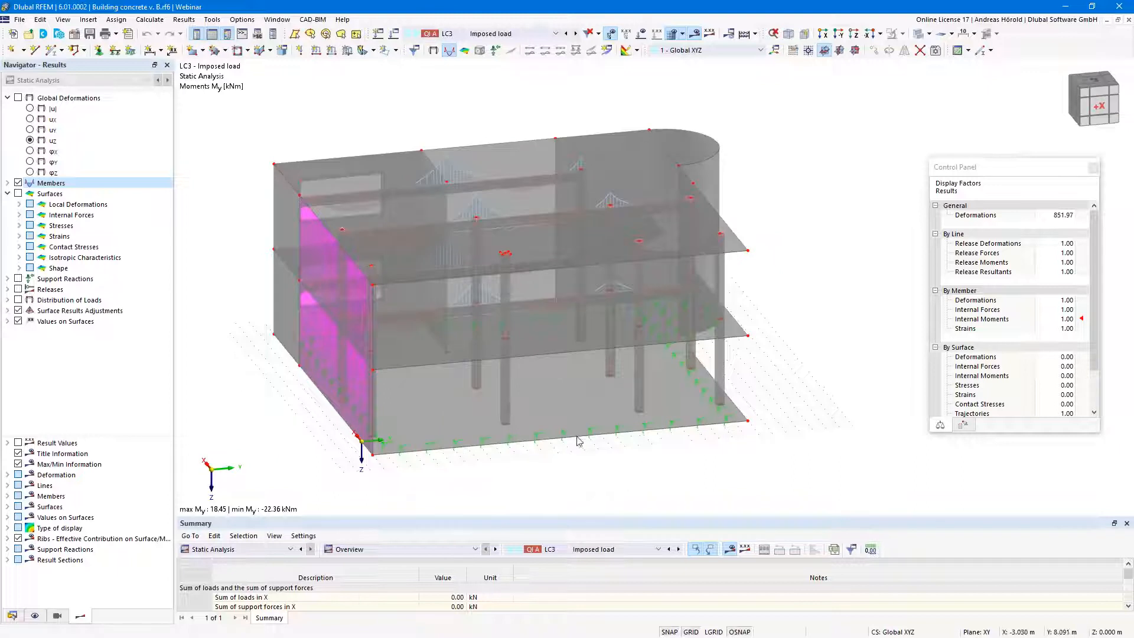
pyautogui.scroll(3, 660, 435)
pyautogui.scroll(-4, 694, 433)
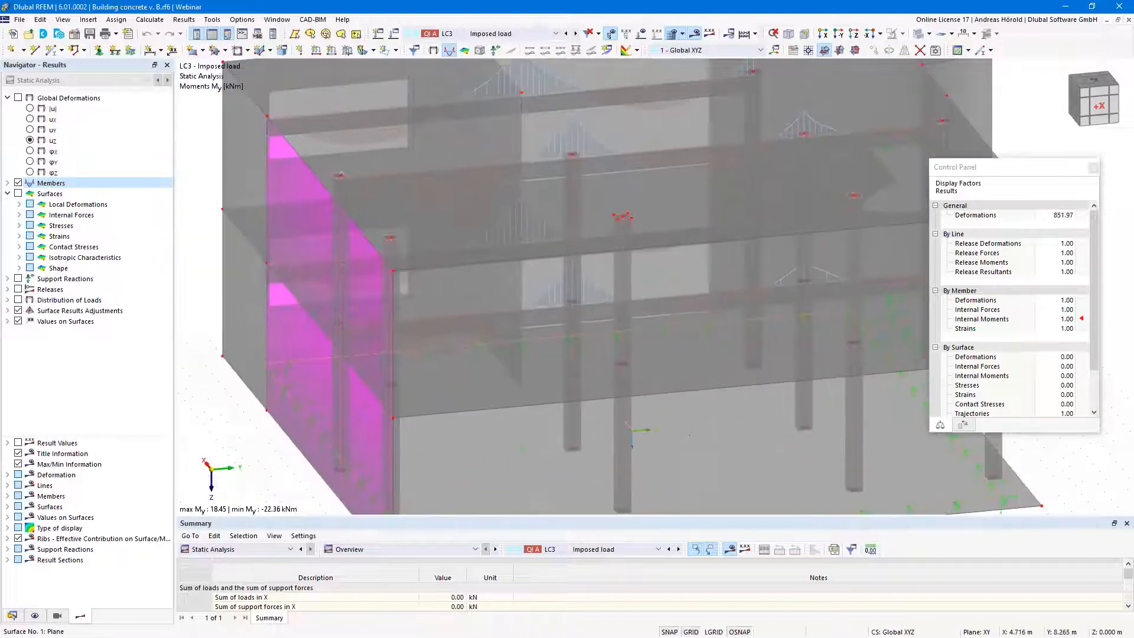
pyautogui.moveTo(659, 379); pyautogui.dragTo(643, 359, button='middle')
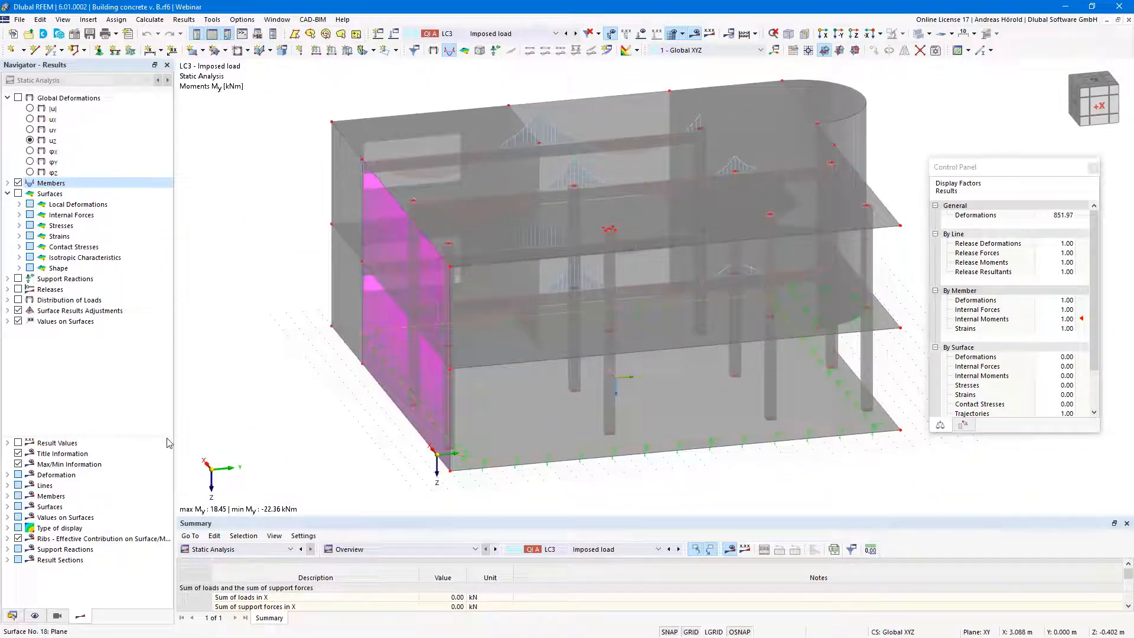
# Step: Start a new clipping box among the guide objects and pick its origin point at 4.500, 5.500, -3.250 m
pyautogui.click(16, 613)
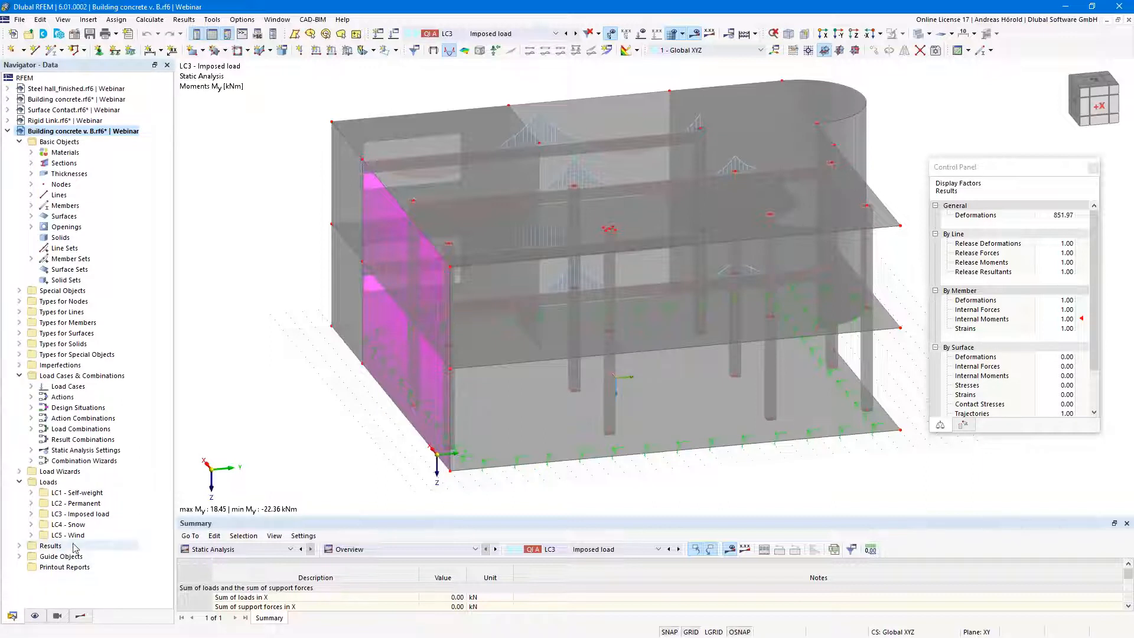
pyautogui.click(20, 556)
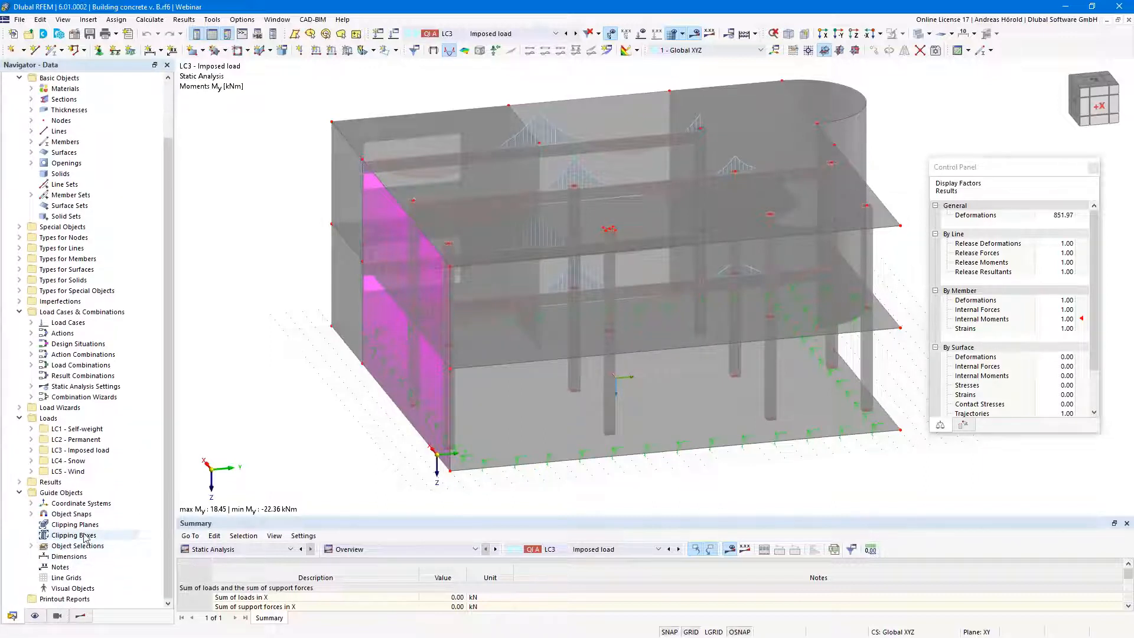
pyautogui.doubleClick(74, 535)
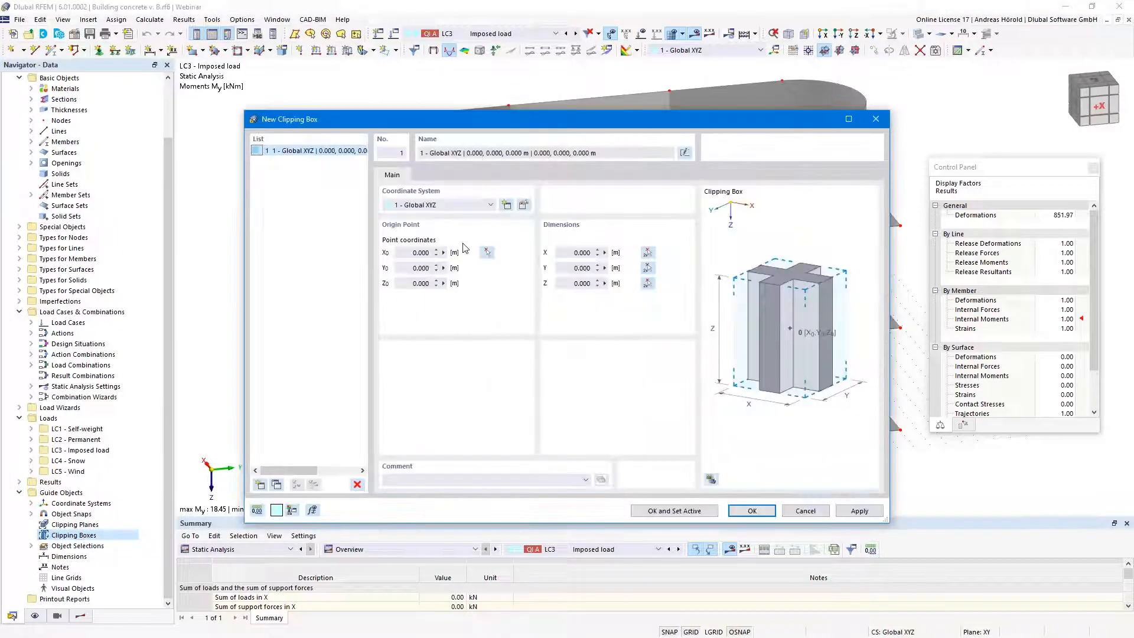
pyautogui.click(487, 253)
pyautogui.click(496, 381)
# Step: Set the clipping box dimensions to X 4, Y 4 and Z 10 m, and create it as the active box
pyautogui.click(571, 252)
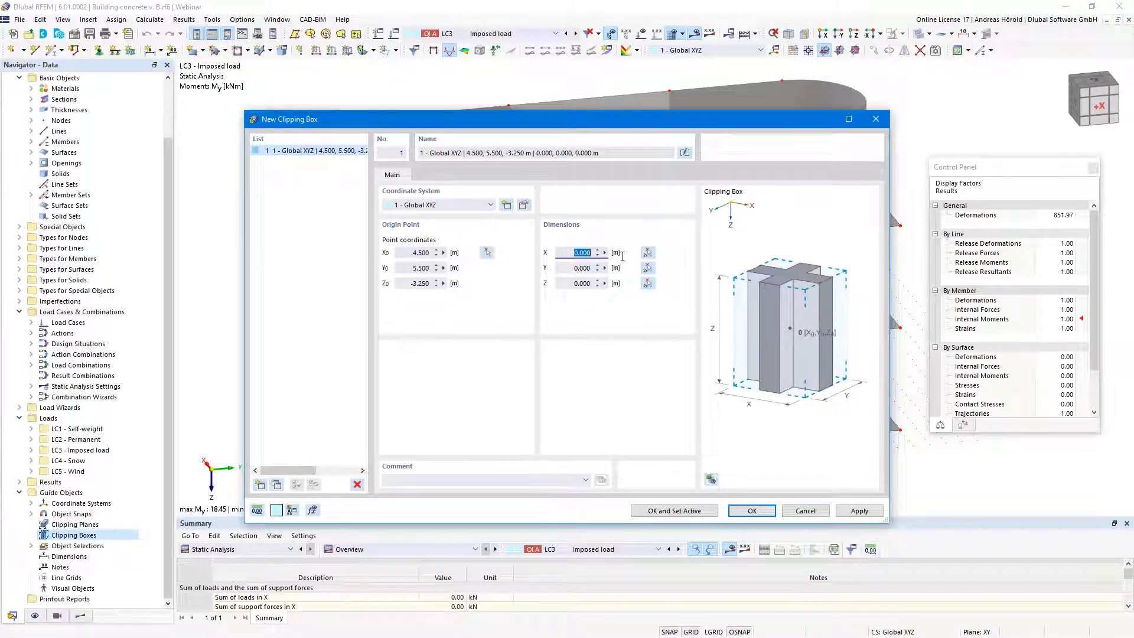
pyautogui.write('4')
pyautogui.press('Tab')
pyautogui.write('4')
pyautogui.press('Tab')
pyautogui.write('10')
pyautogui.click(676, 511)
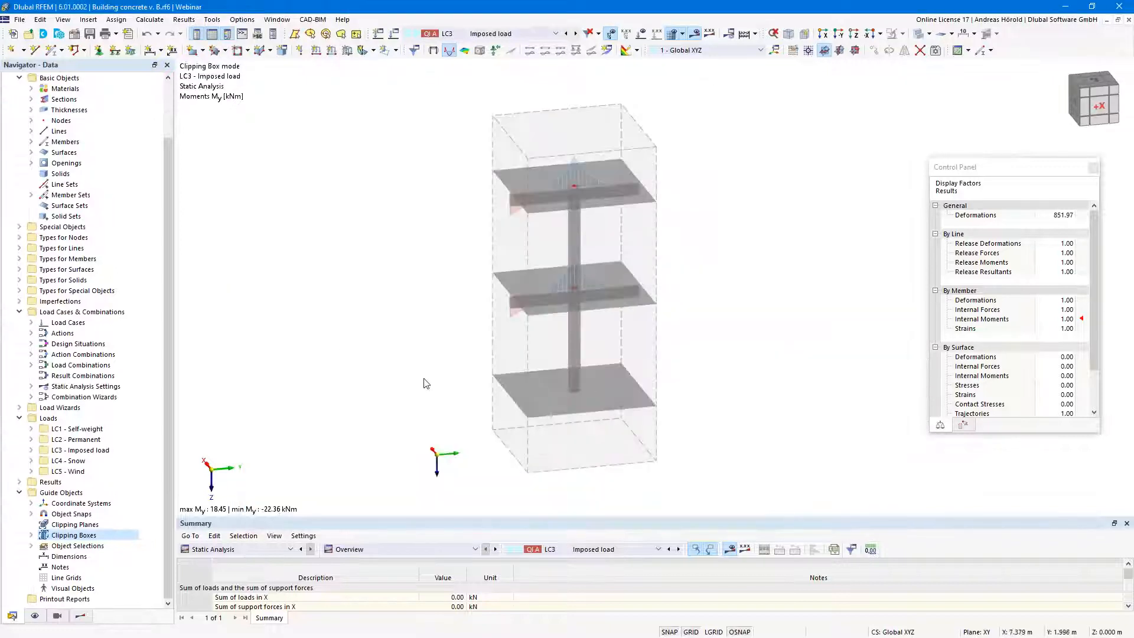
# Step: Inspect the clipped section of the building, and switch clipping box 1 off to show the whole model
pyautogui.moveTo(434, 379)
pyautogui.mouseDown(button='middle')
pyautogui.moveTo(481, 367)
pyautogui.moveTo(460, 352)
pyautogui.moveTo(425, 364)
pyautogui.mouseUp(button='middle')
pyautogui.scroll(3, 415, 306)
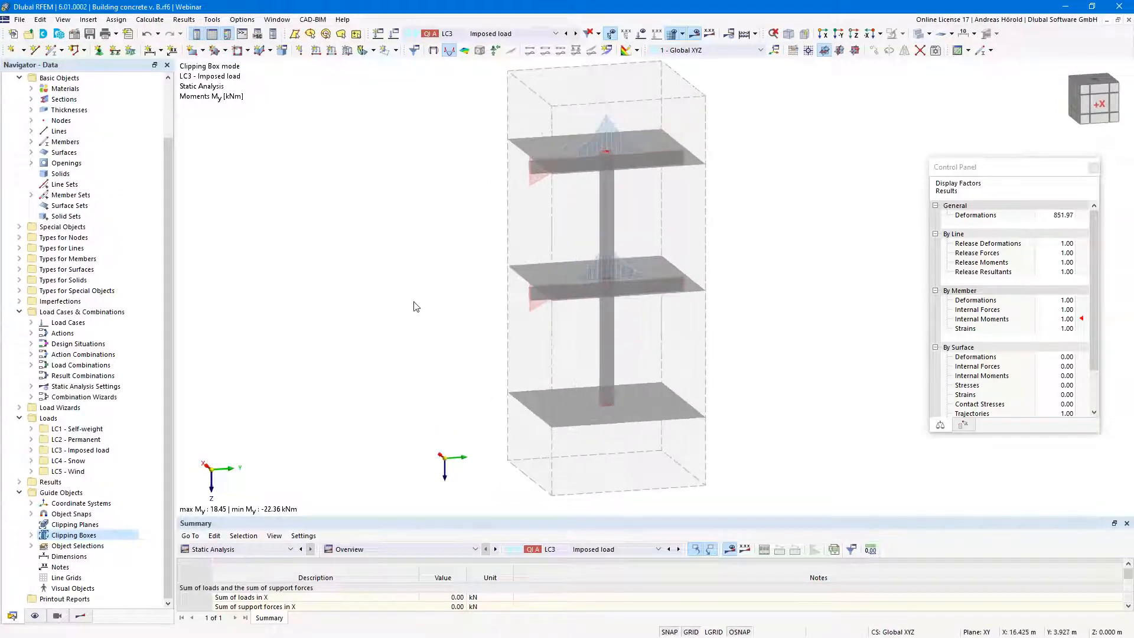
pyautogui.moveTo(399, 321); pyautogui.dragTo(366, 373, button='middle')
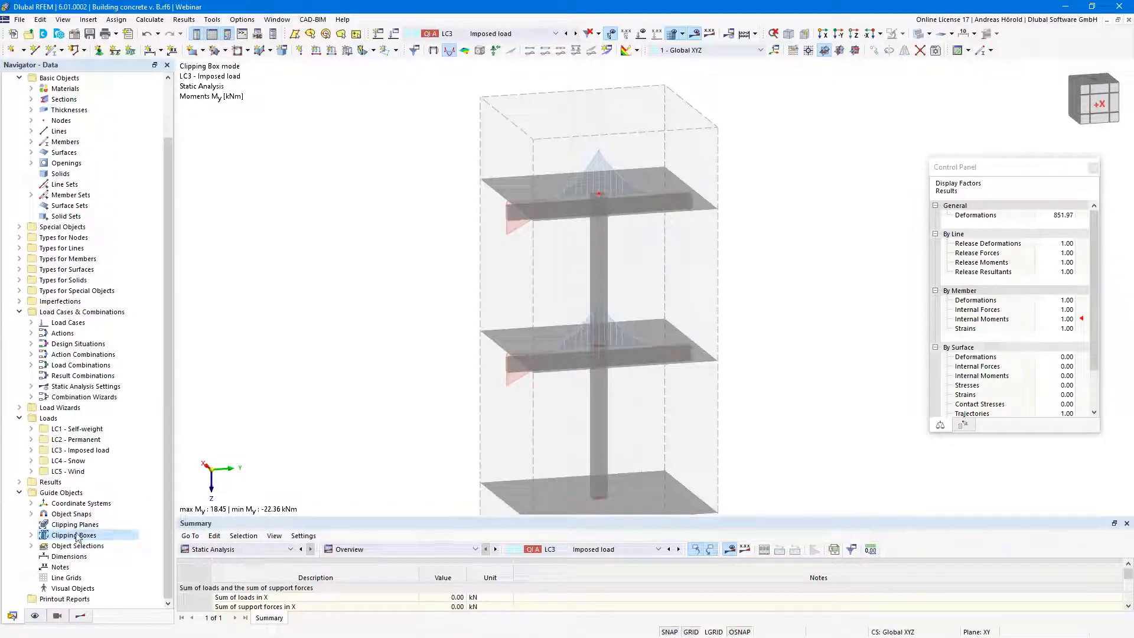
pyautogui.click(32, 536)
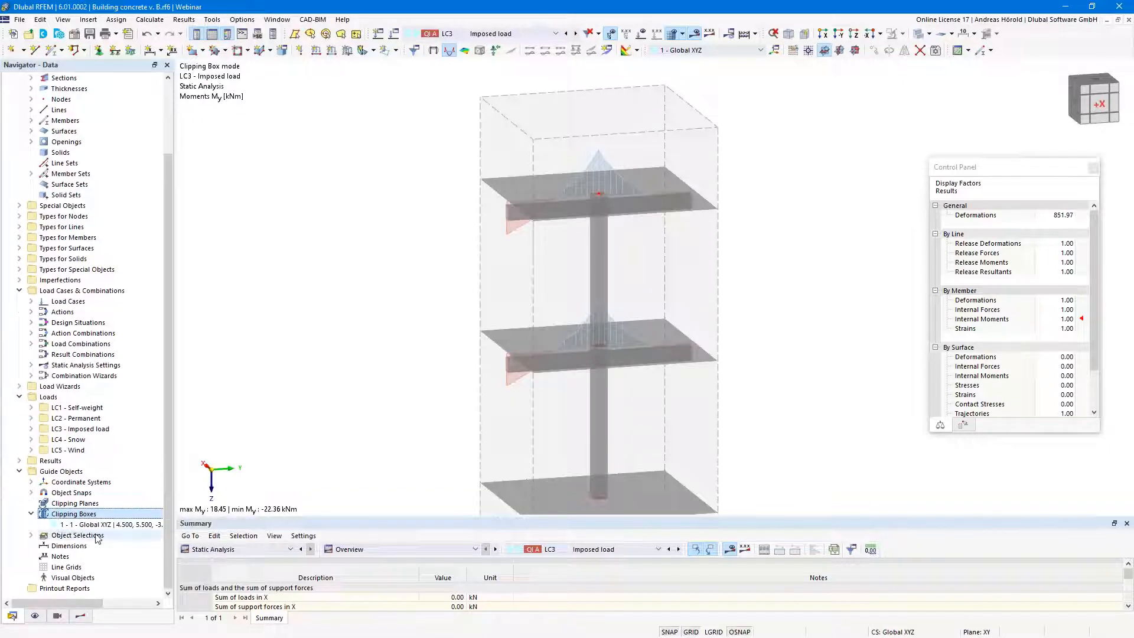
pyautogui.rightClick(106, 527)
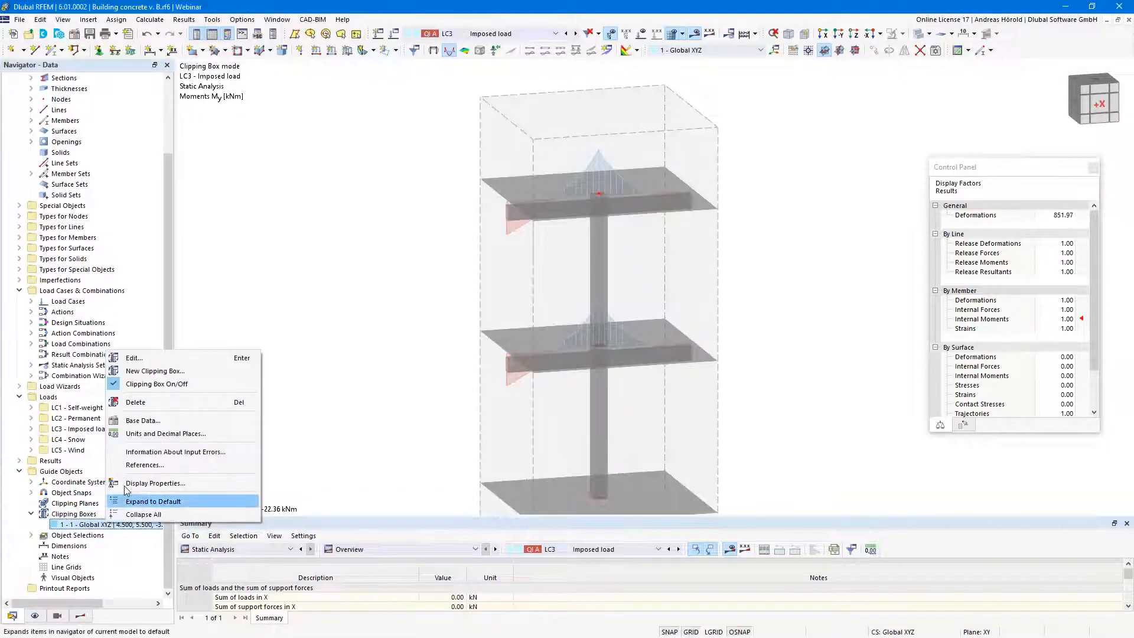
pyautogui.click(149, 385)
pyautogui.scroll(-2, 619, 162)
pyautogui.moveTo(613, 89); pyautogui.dragTo(606, 120, button='middle')
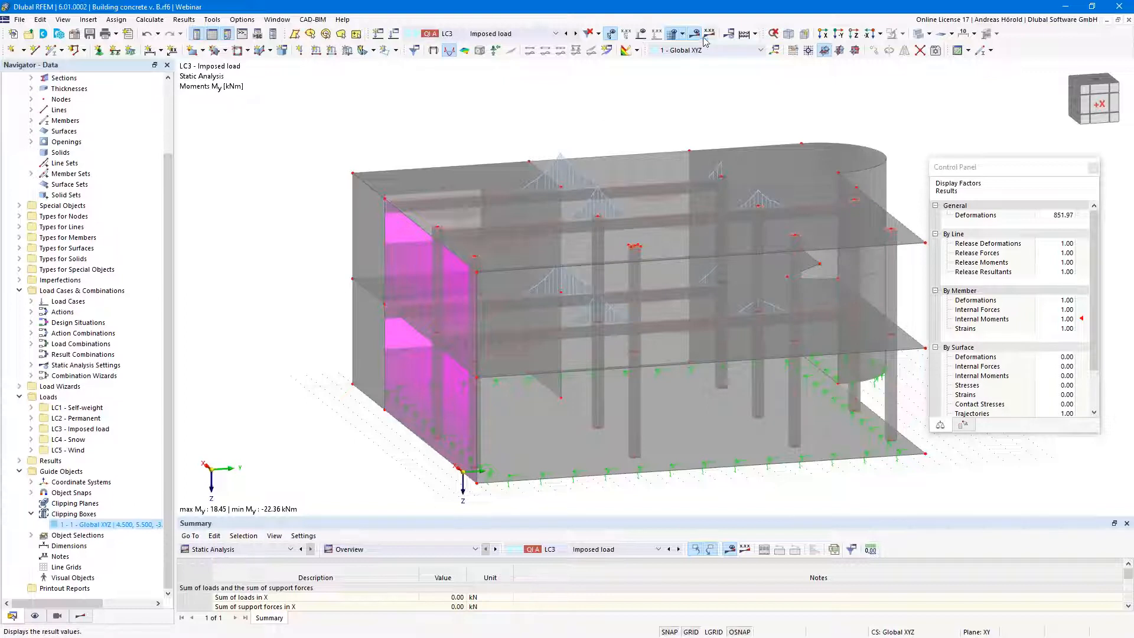
# Step: Display the LC3 loads instead of the results and adjust the graphic size of the surface loads
pyautogui.click(641, 34)
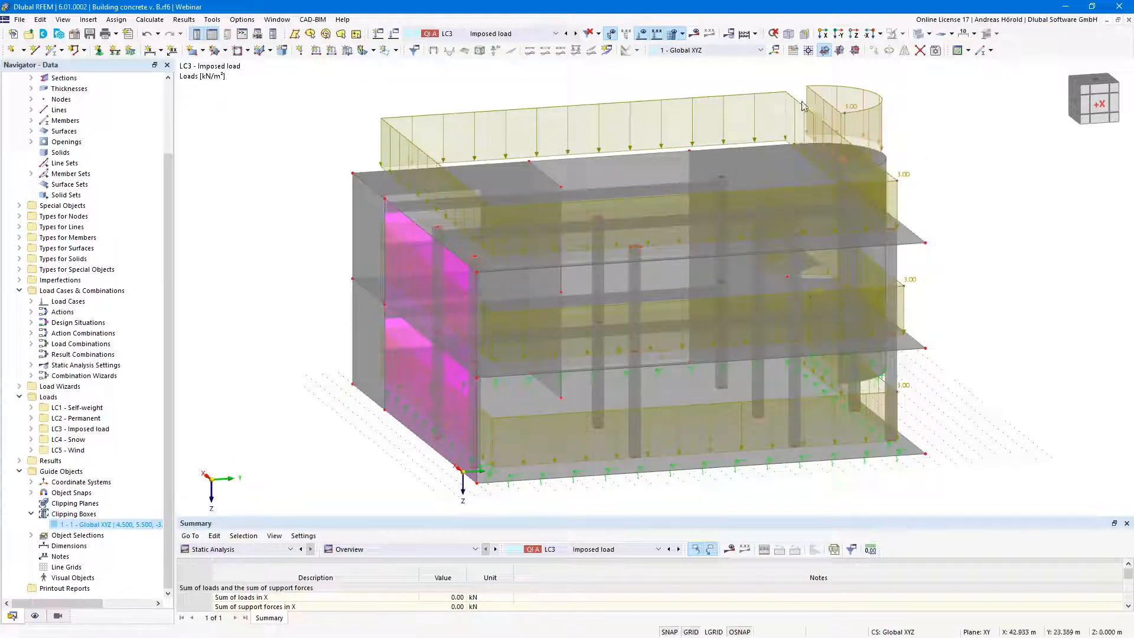
pyautogui.moveTo(787, 101)
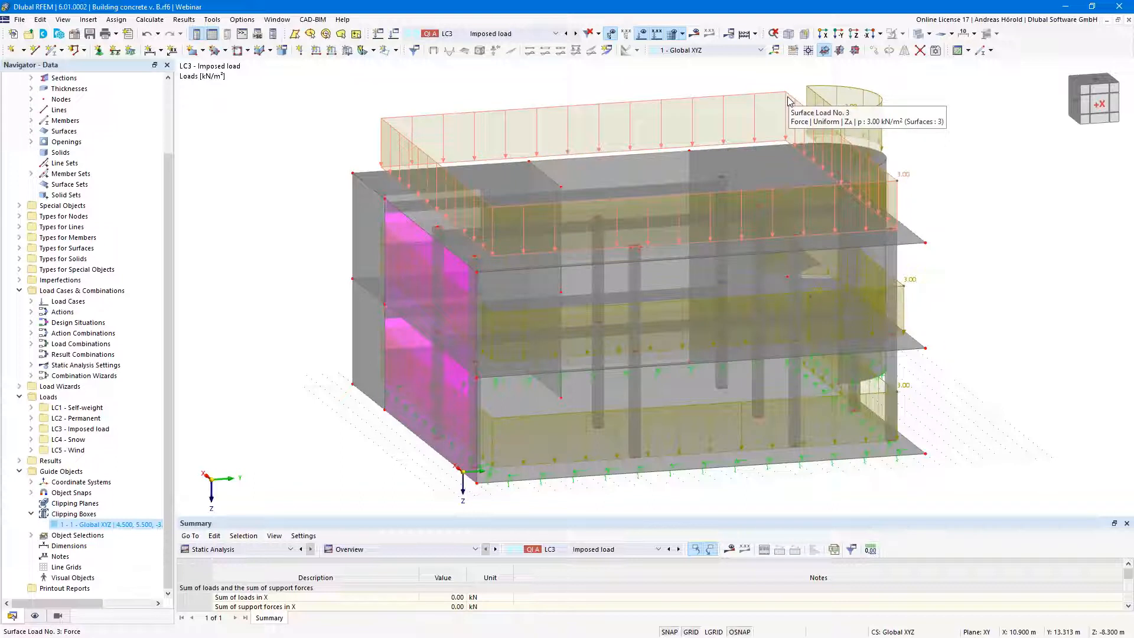
pyautogui.rightClick(787, 101)
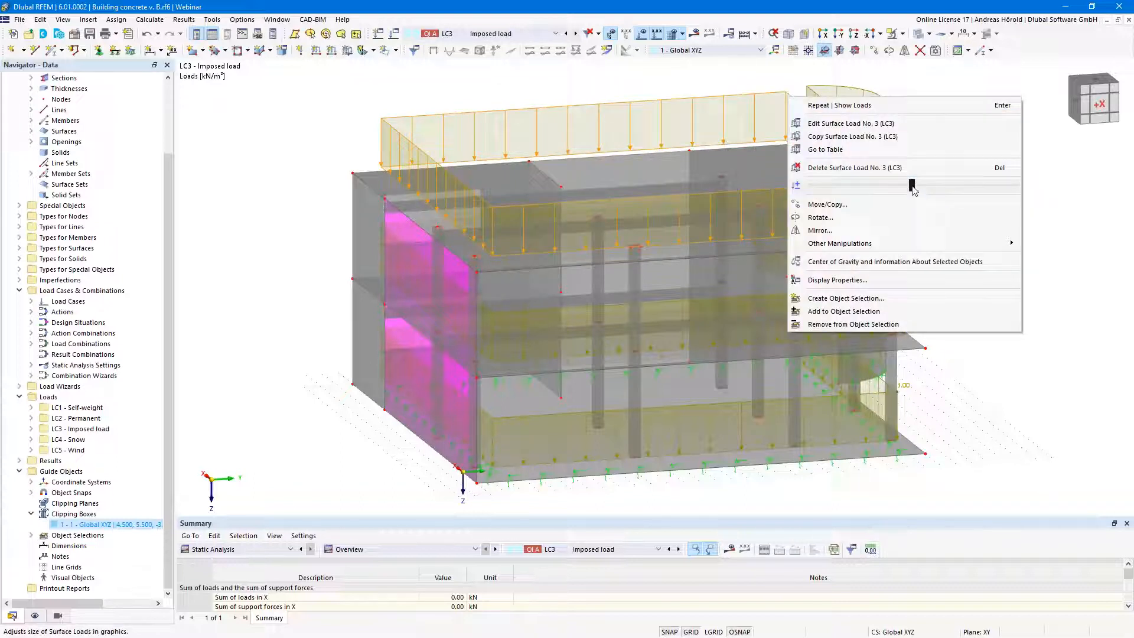
pyautogui.moveTo(909, 190)
pyautogui.mouseDown()
pyautogui.moveTo(853, 190)
pyautogui.moveTo(946, 190)
pyautogui.moveTo(862, 187)
pyautogui.moveTo(912, 187)
pyautogui.mouseUp()
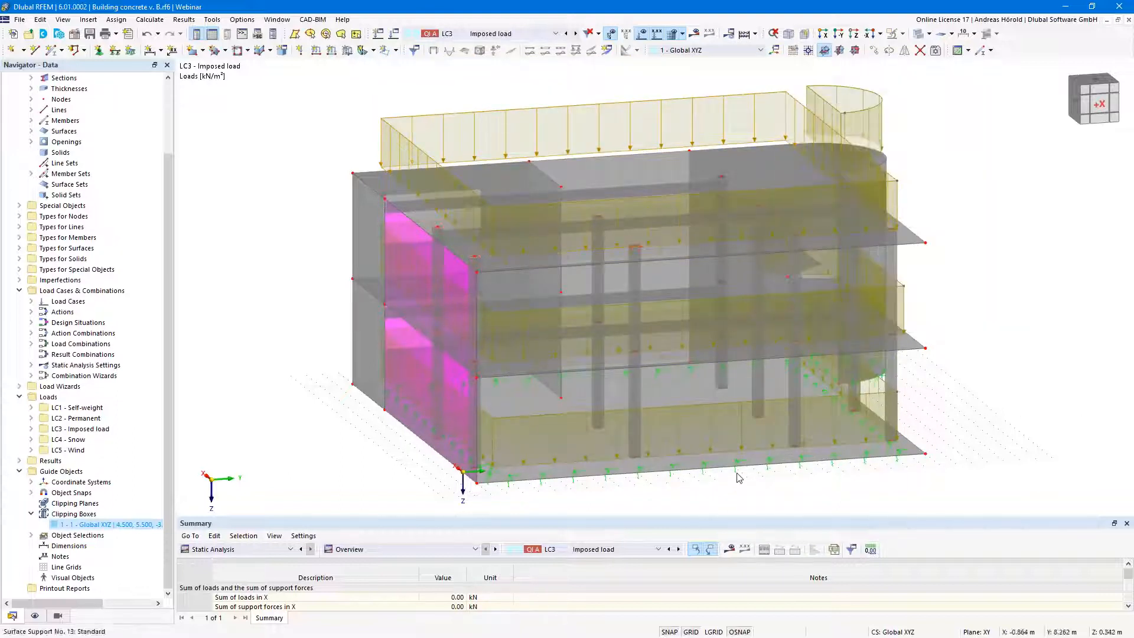
# Step: Slightly enlarge the surface support symbols under the ground-floor slab
pyautogui.rightClick(737, 476)
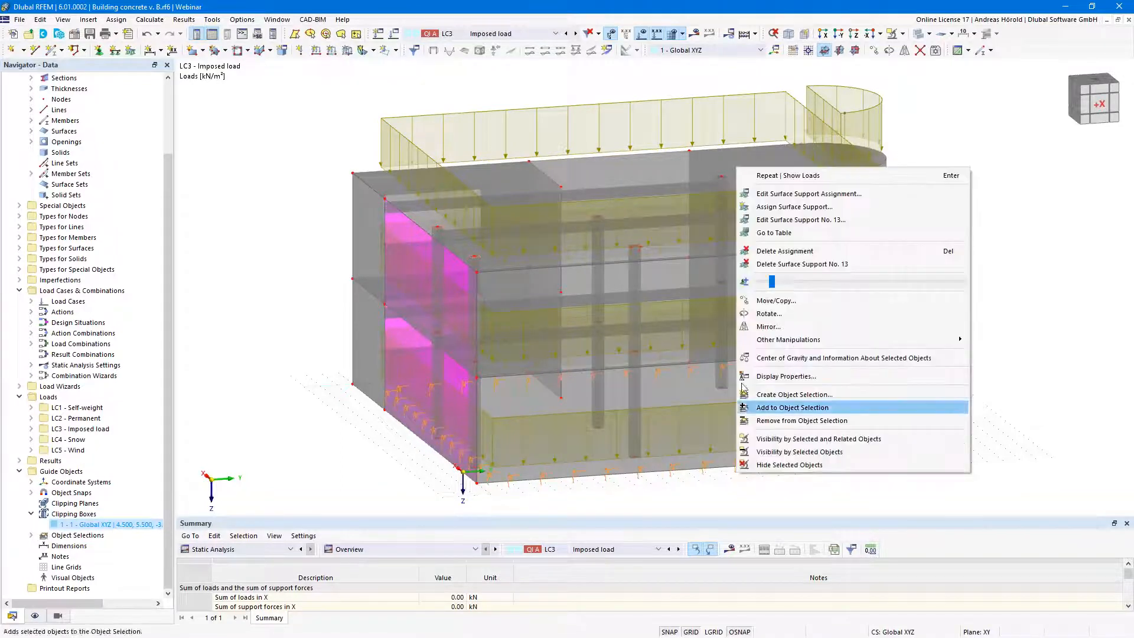
pyautogui.moveTo(772, 283)
pyautogui.mouseDown()
pyautogui.moveTo(852, 291)
pyautogui.moveTo(780, 287)
pyautogui.mouseUp()
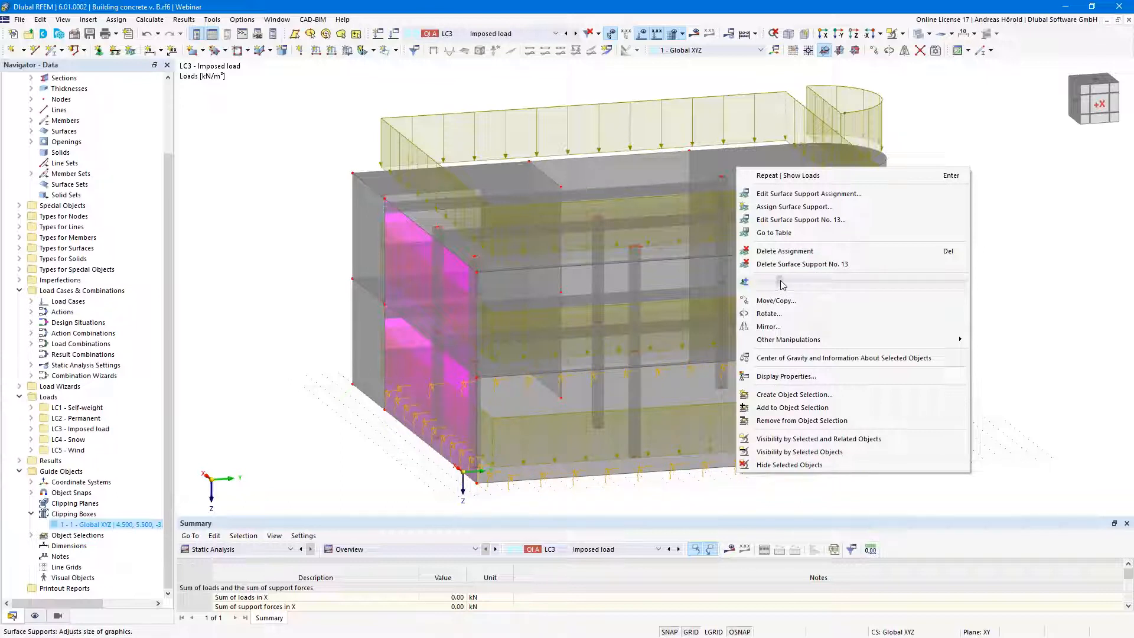
pyautogui.click(1029, 356)
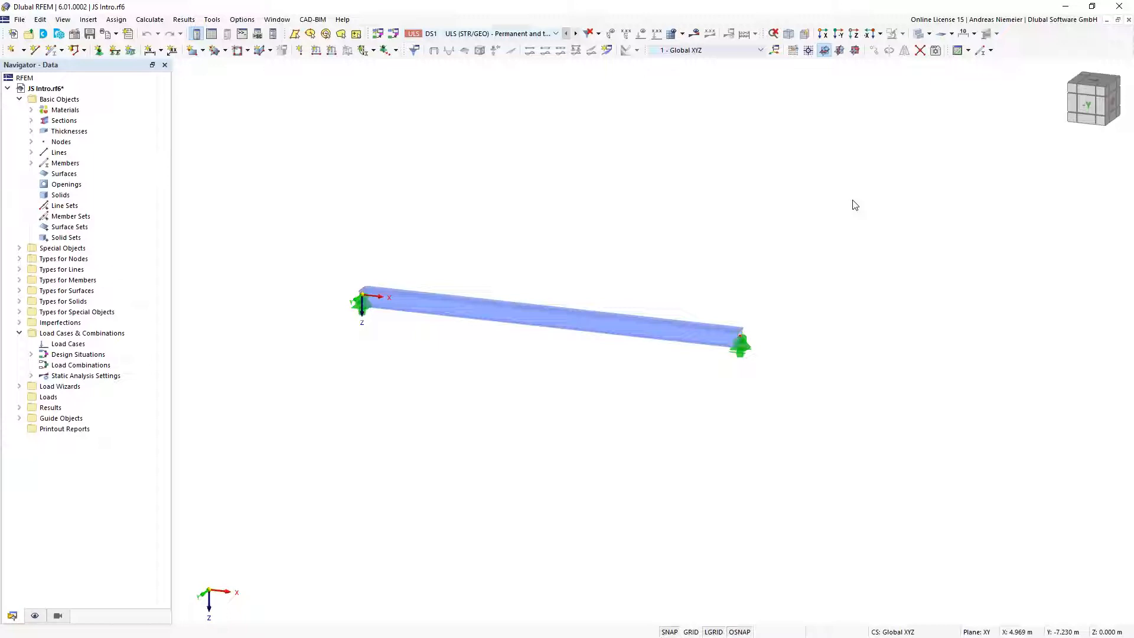
pyautogui.click(1117, 20)
pyautogui.moveTo(789, 99); pyautogui.dragTo(786, 192)
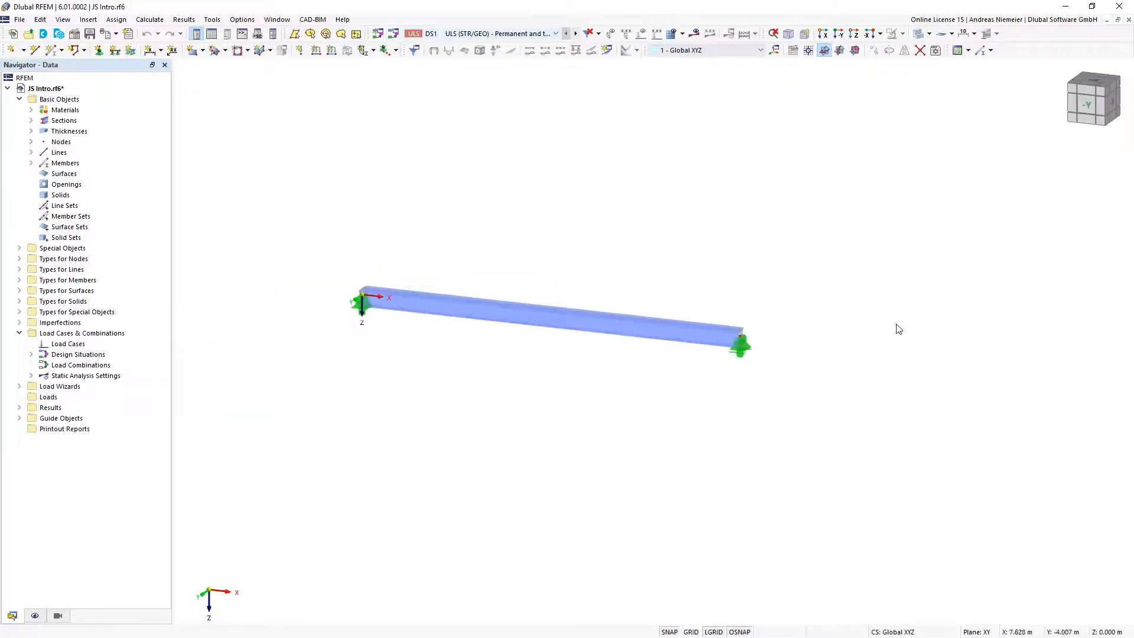
pyautogui.click(947, 190)
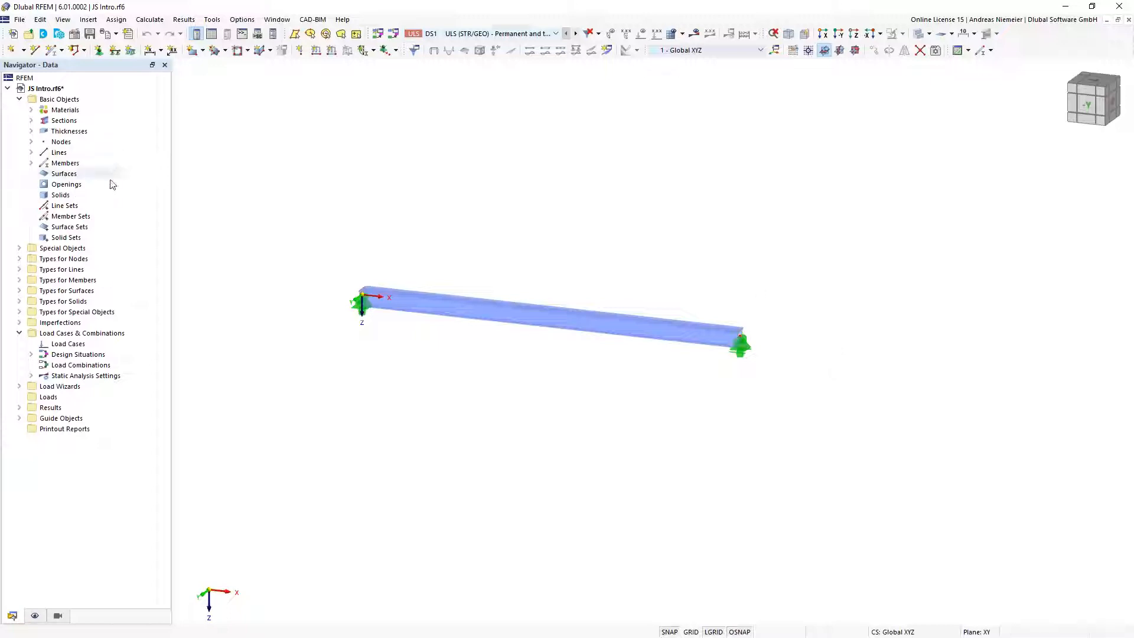
# Step: Show the Console and the Script Manager for the JS Intro model, and expand the Dlubal scripts
pyautogui.click(243, 33)
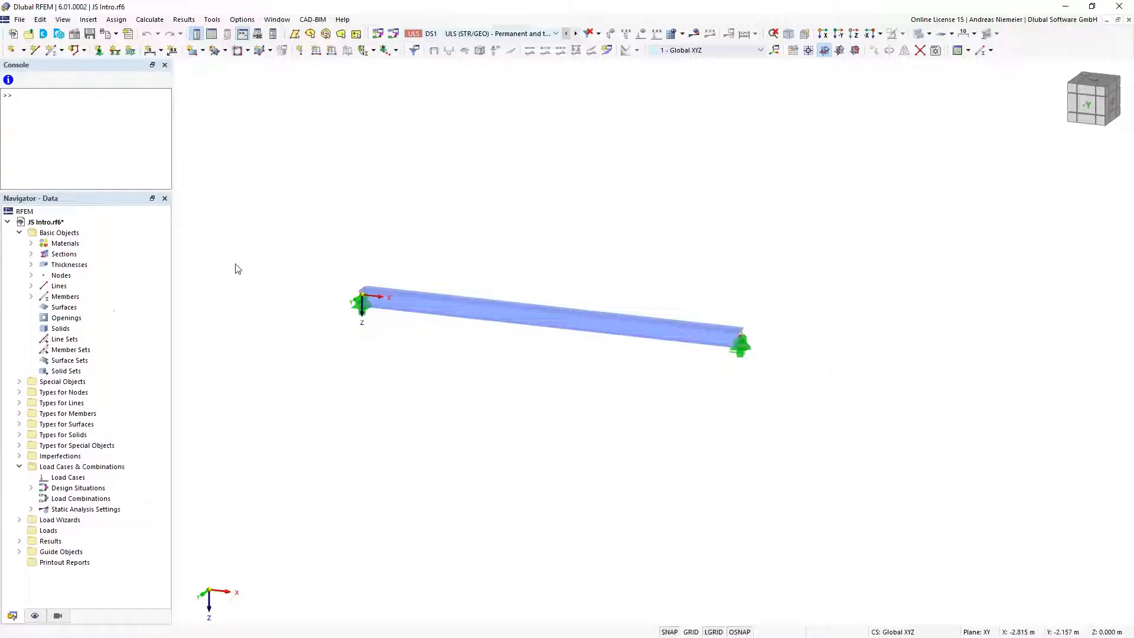
pyautogui.click(257, 33)
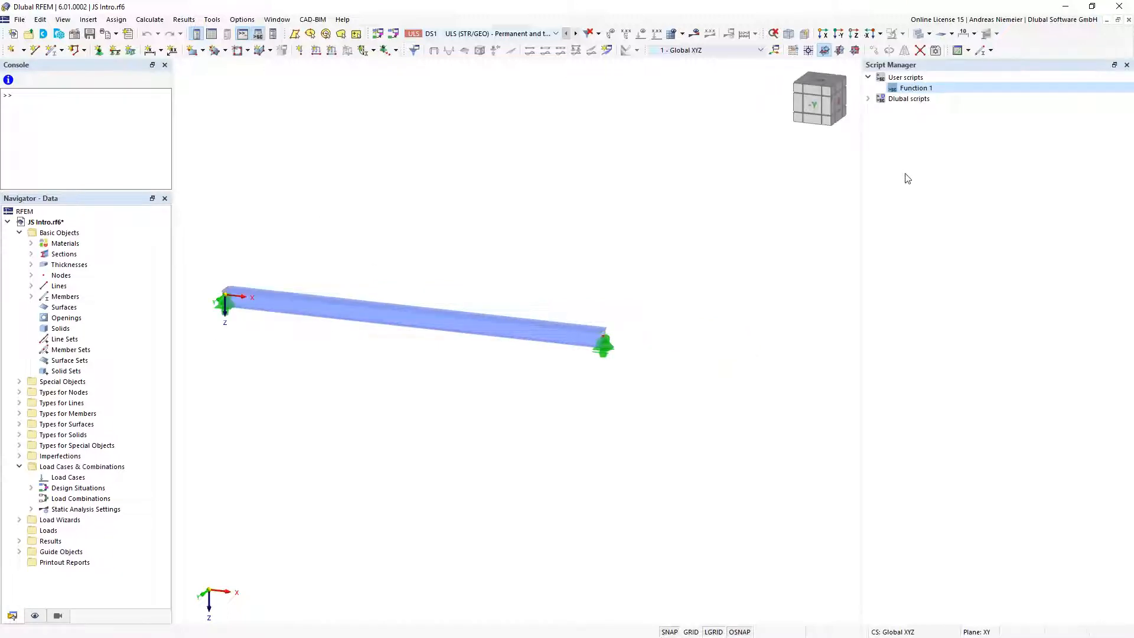
pyautogui.click(869, 99)
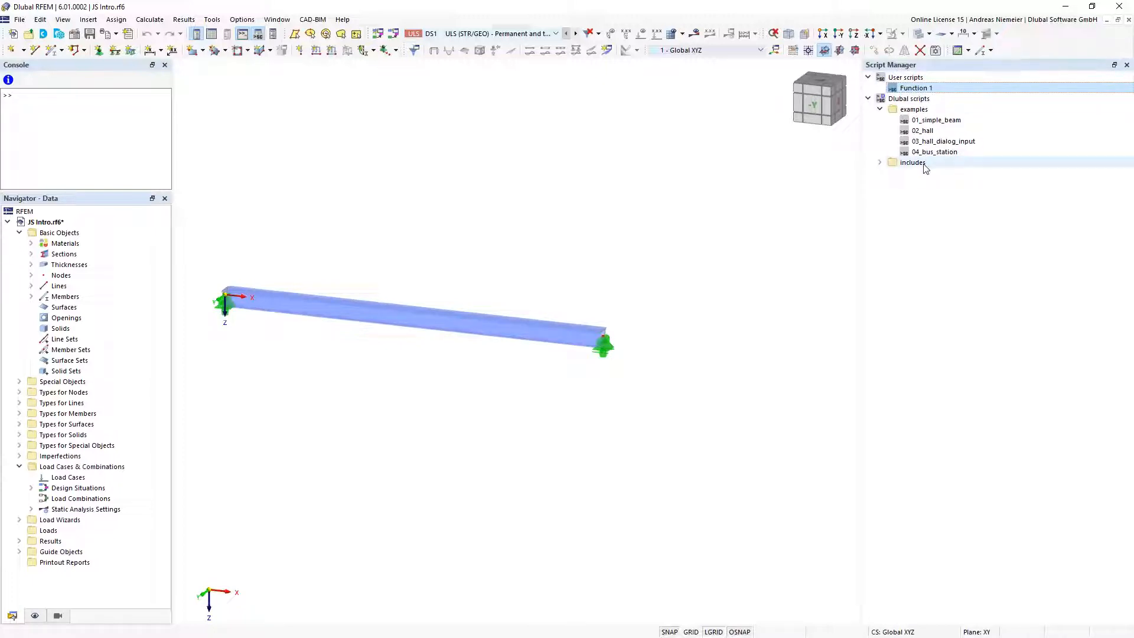
# Step: Open the user script Function 1 for editing in Notepad++ and examine its Load, Steps and Element variables
pyautogui.rightClick(931, 94)
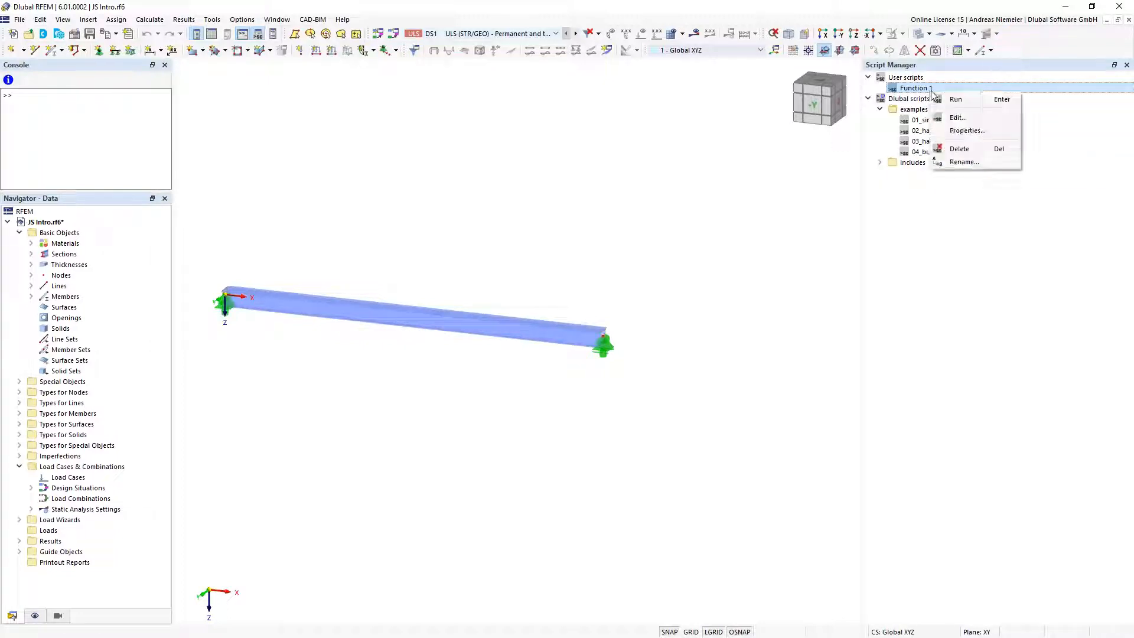
pyautogui.click(974, 119)
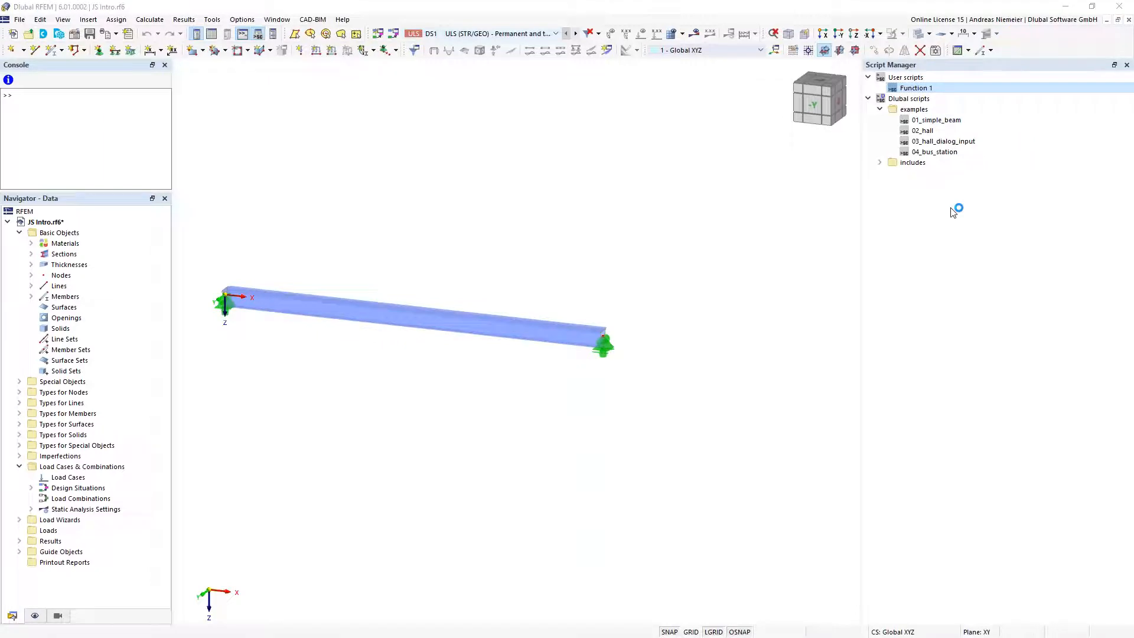
pyautogui.click(461, 440)
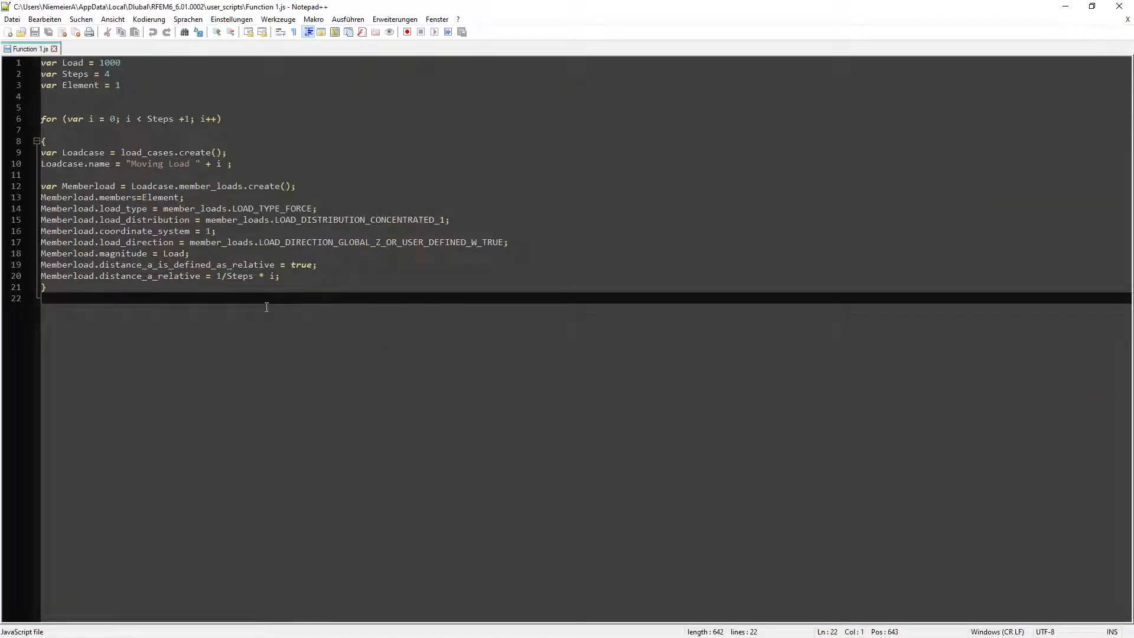
pyautogui.moveTo(137, 87); pyautogui.dragTo(41, 63)
pyautogui.click(78, 63)
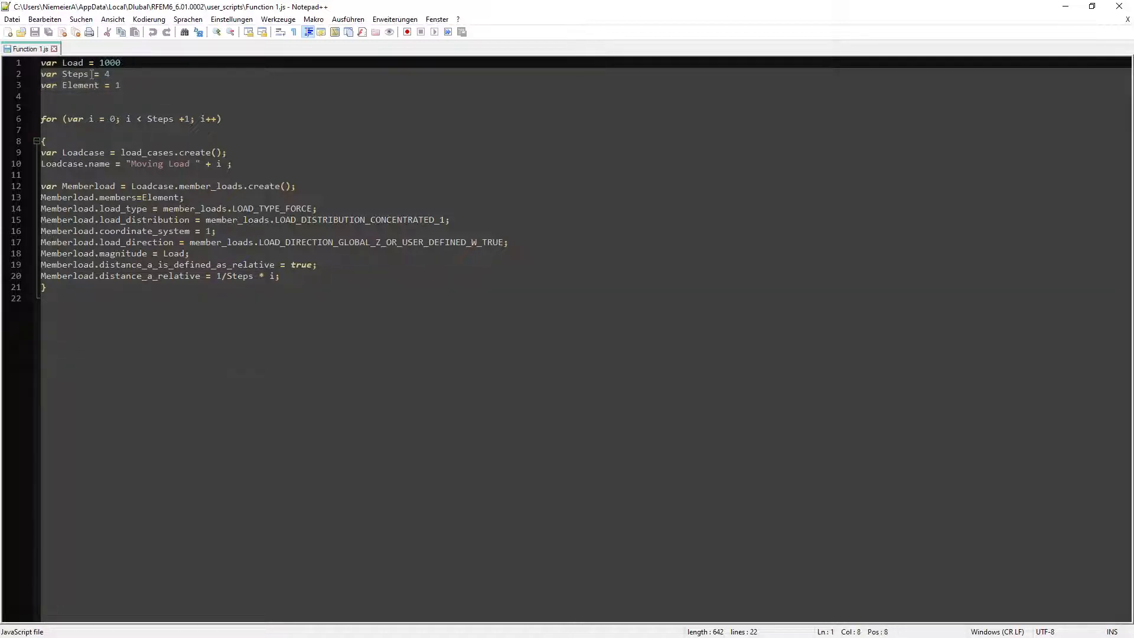
# Step: Examine the Steps and Element variables and the loop code that creates the moving load cases and member loads
pyautogui.click(111, 74)
pyautogui.click(123, 87)
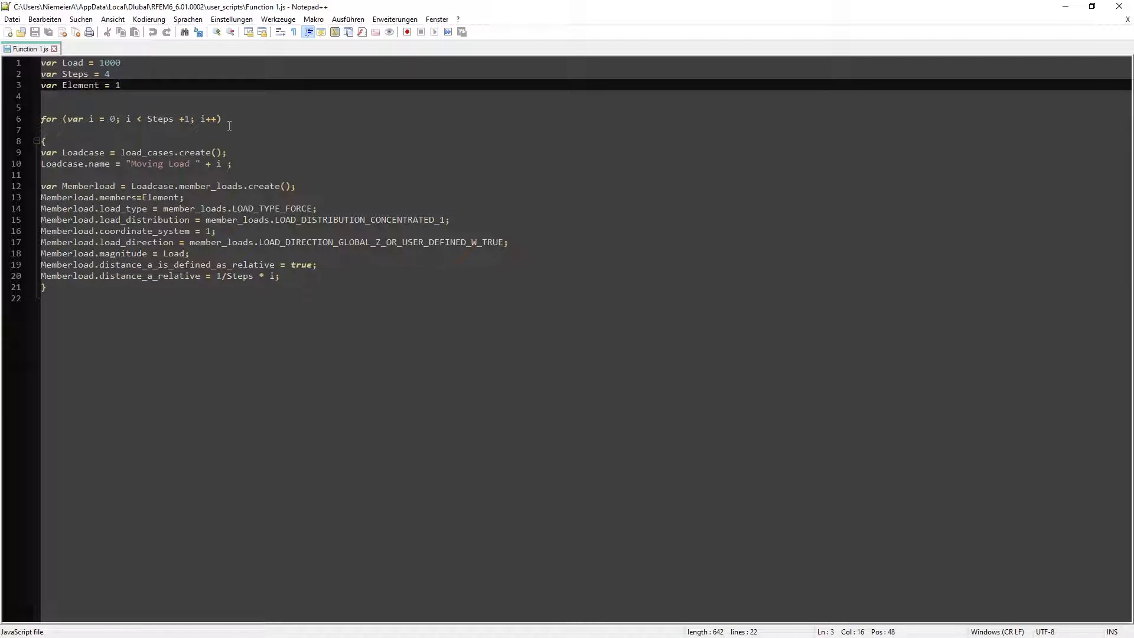
pyautogui.moveTo(246, 169); pyautogui.dragTo(41, 152)
pyautogui.moveTo(306, 280); pyautogui.dragTo(29, 189)
pyautogui.click(377, 186)
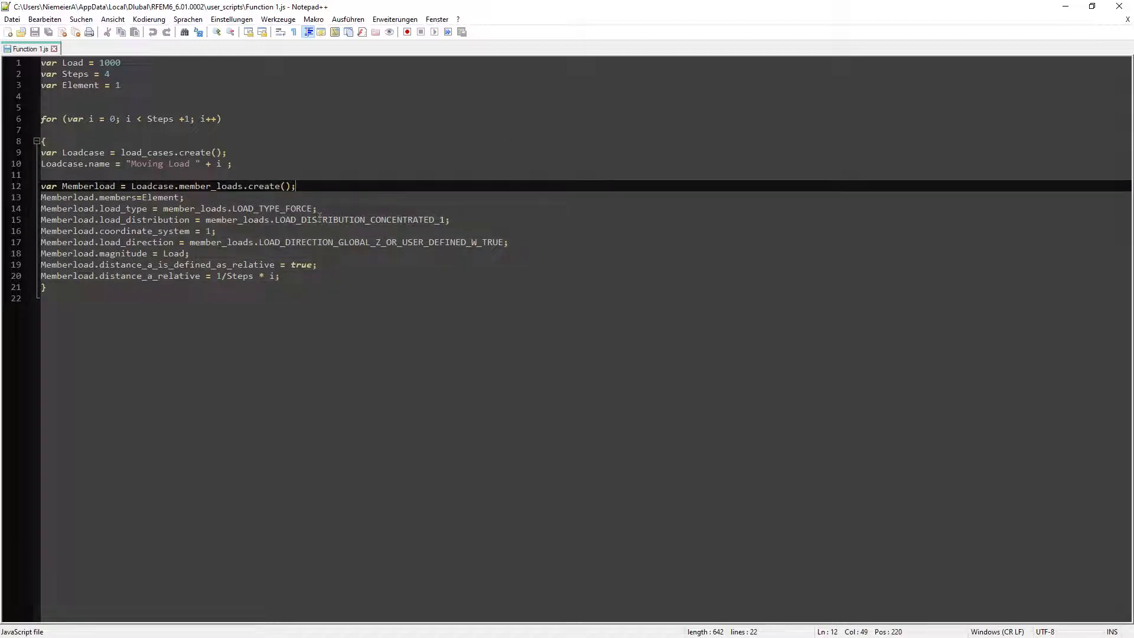
# Step: Examine the member load's type, distribution, coordinate system, direction, magnitude and relative distance lines in the script, and close Notepad++
pyautogui.click(314, 210)
pyautogui.moveTo(385, 220); pyautogui.dragTo(317, 220)
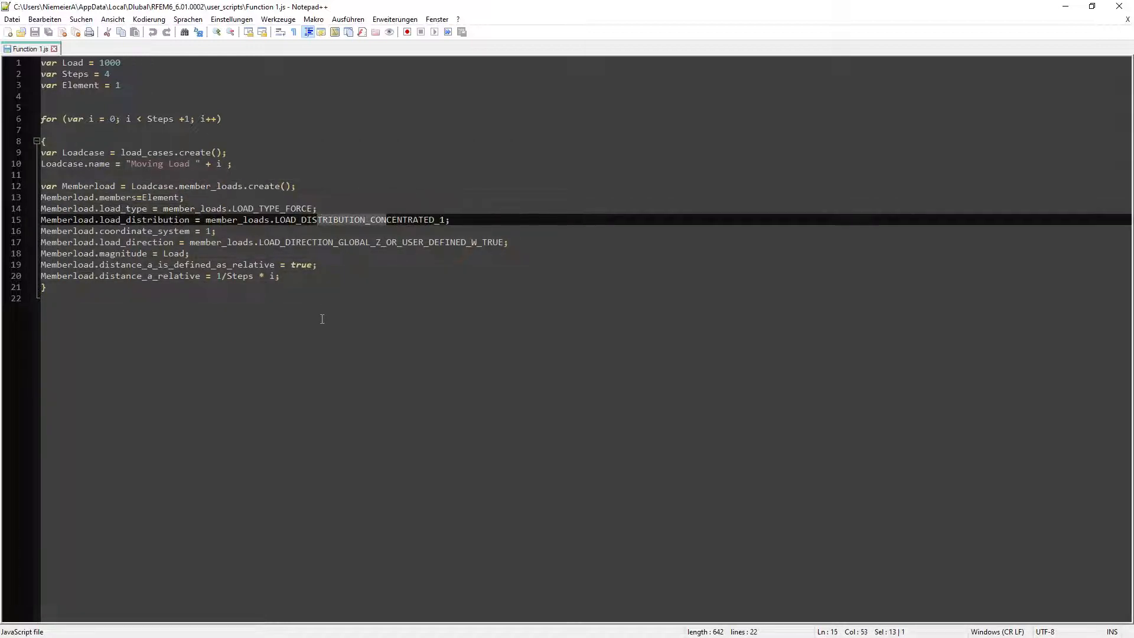
pyautogui.click(211, 231)
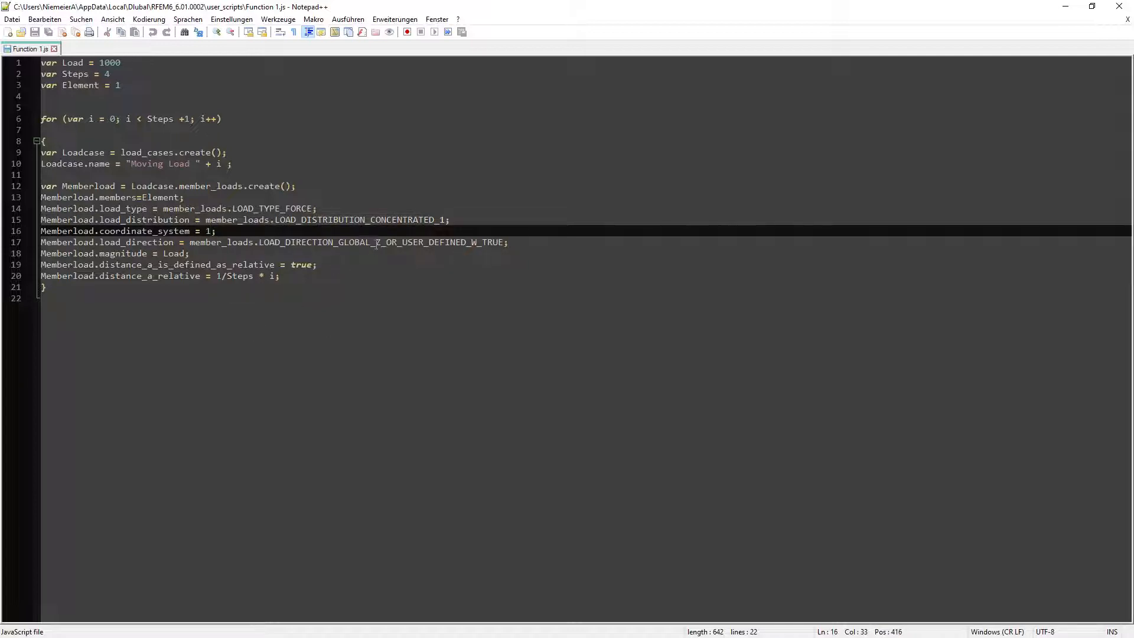
pyautogui.moveTo(376, 242); pyautogui.dragTo(380, 242)
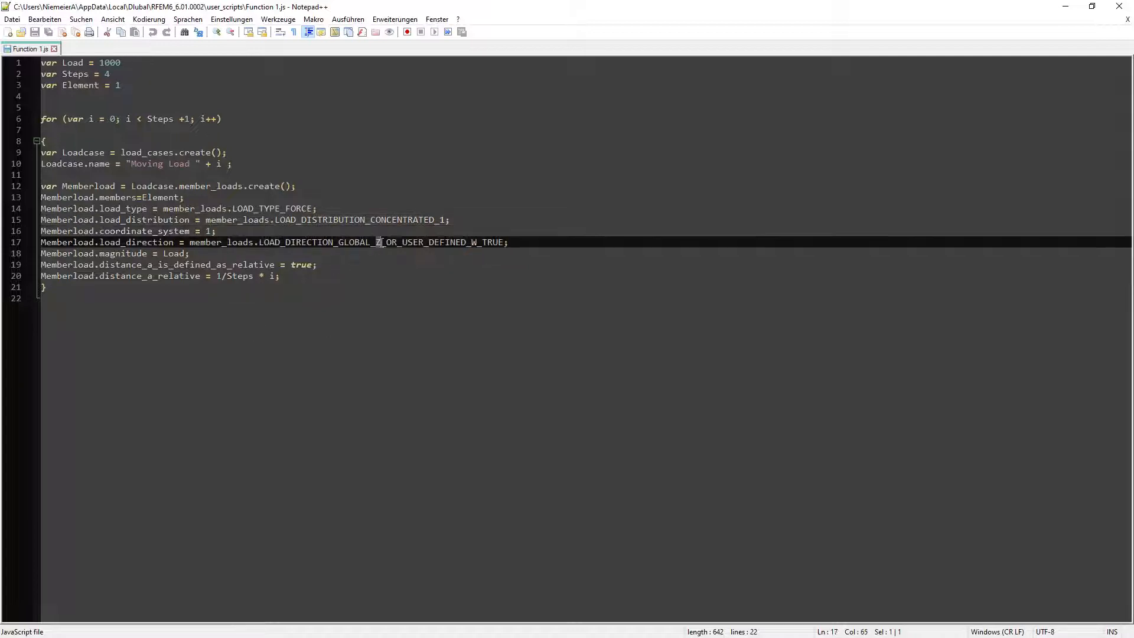
pyautogui.click(180, 253)
pyautogui.moveTo(217, 277); pyautogui.dragTo(243, 276)
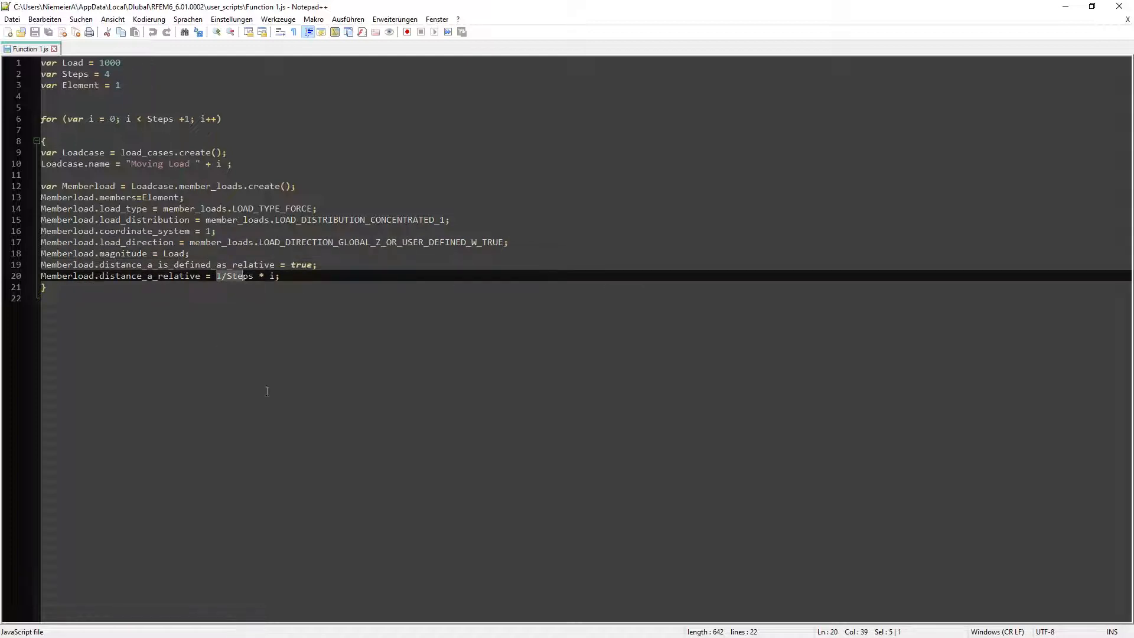
pyautogui.click(1116, 9)
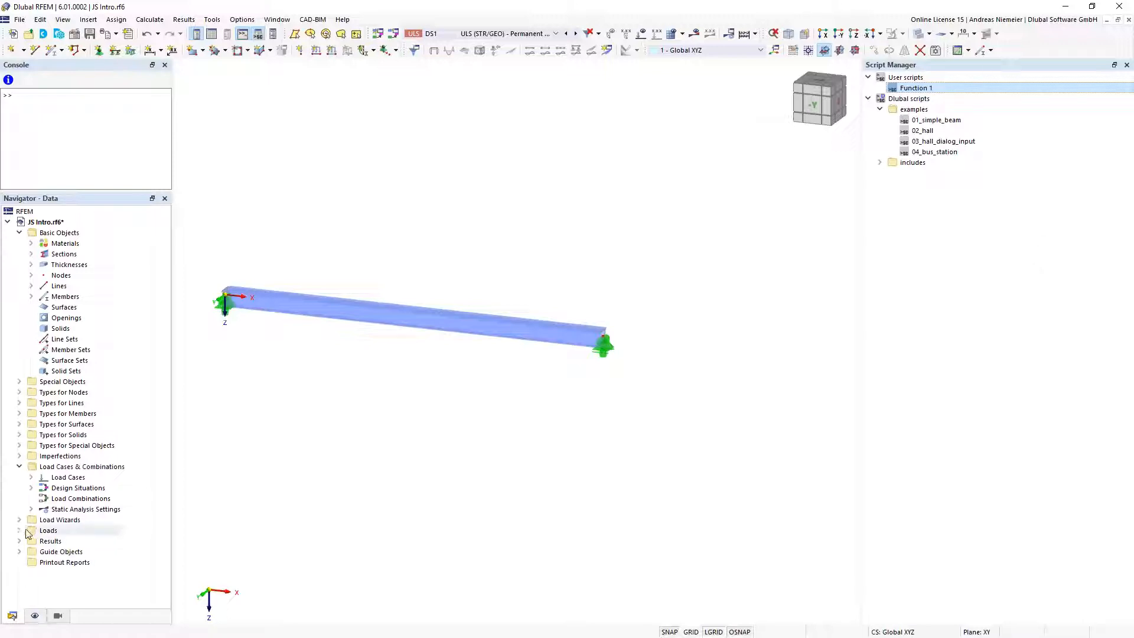
# Step: List the model's load cases and display the moving load on the beam from LC1 through LC5
pyautogui.click(31, 477)
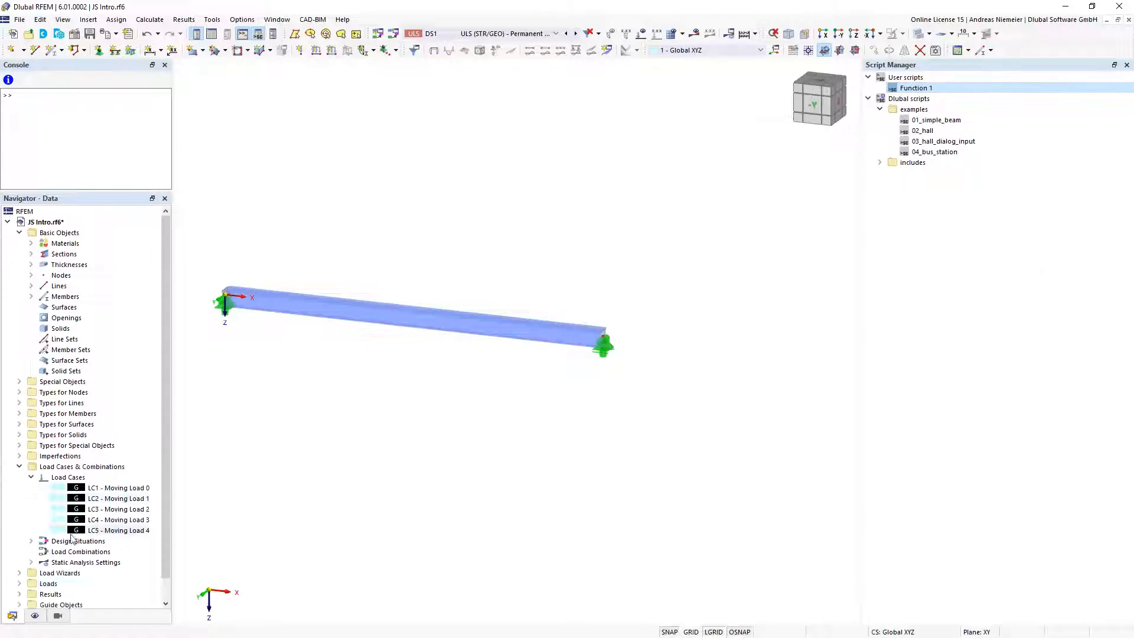
pyautogui.click(125, 493)
pyautogui.click(642, 33)
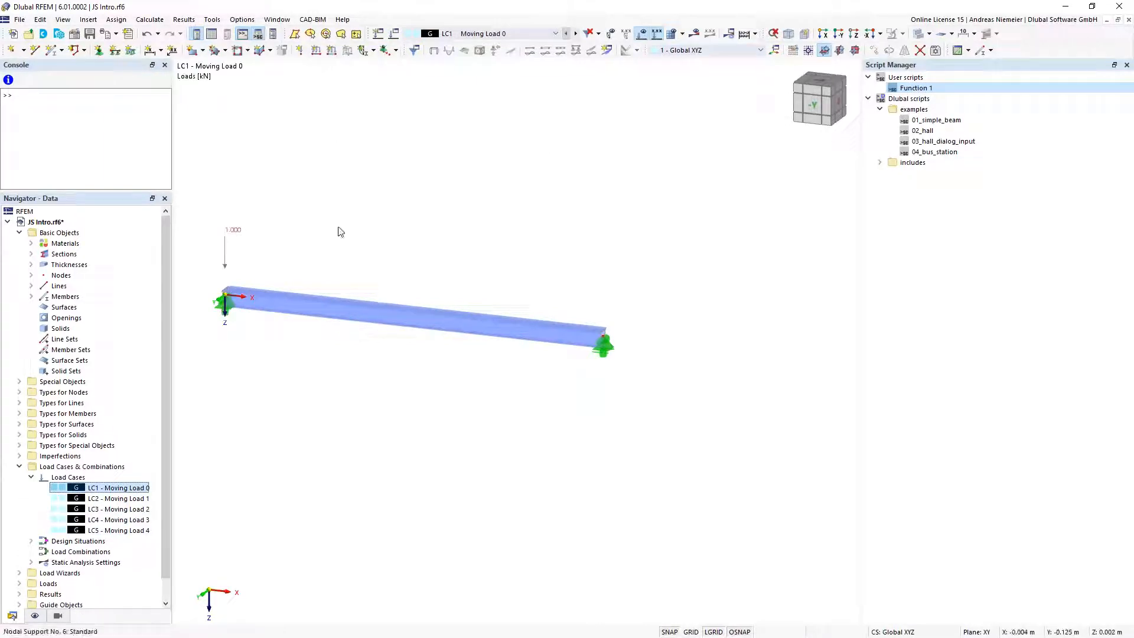
pyautogui.click(576, 34)
pyautogui.click(576, 33)
pyautogui.click(576, 34)
pyautogui.click(576, 33)
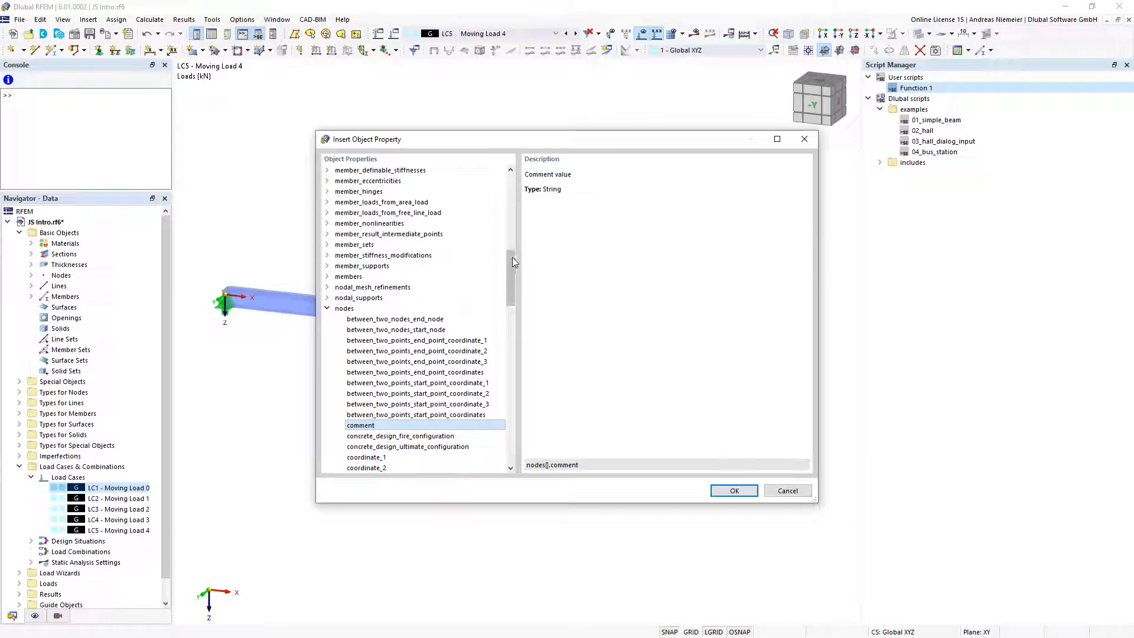
# Step: Browse the scriptable object properties, examine the comment property of nodes and its expression, and close the dialog without inserting anything
pyautogui.moveTo(510, 275); pyautogui.dragTo(510, 185)
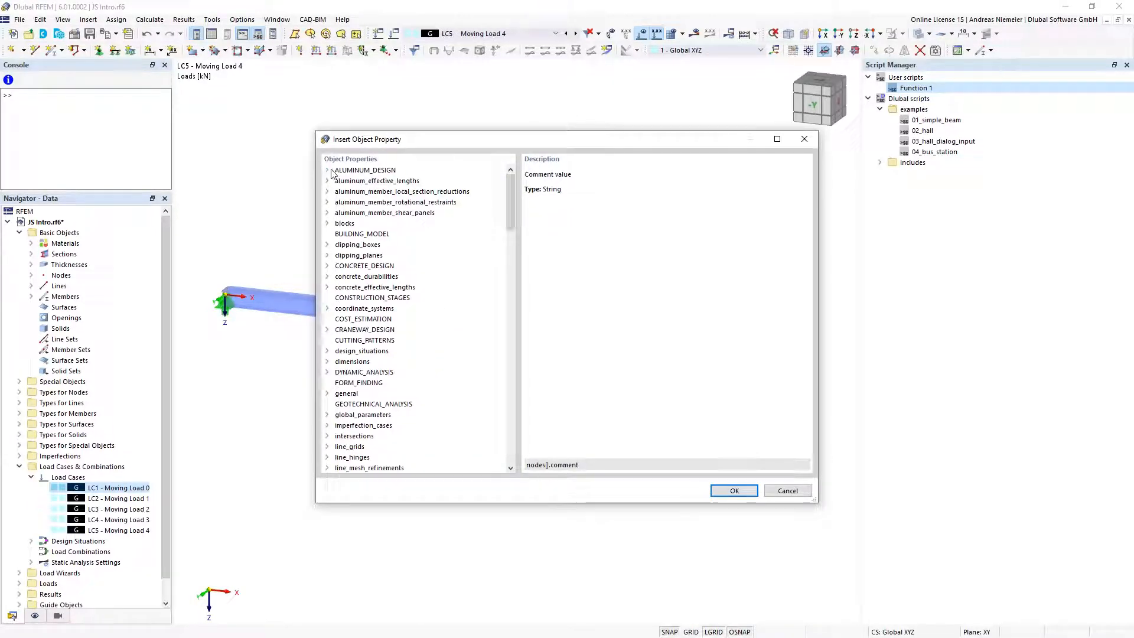
pyautogui.click(341, 266)
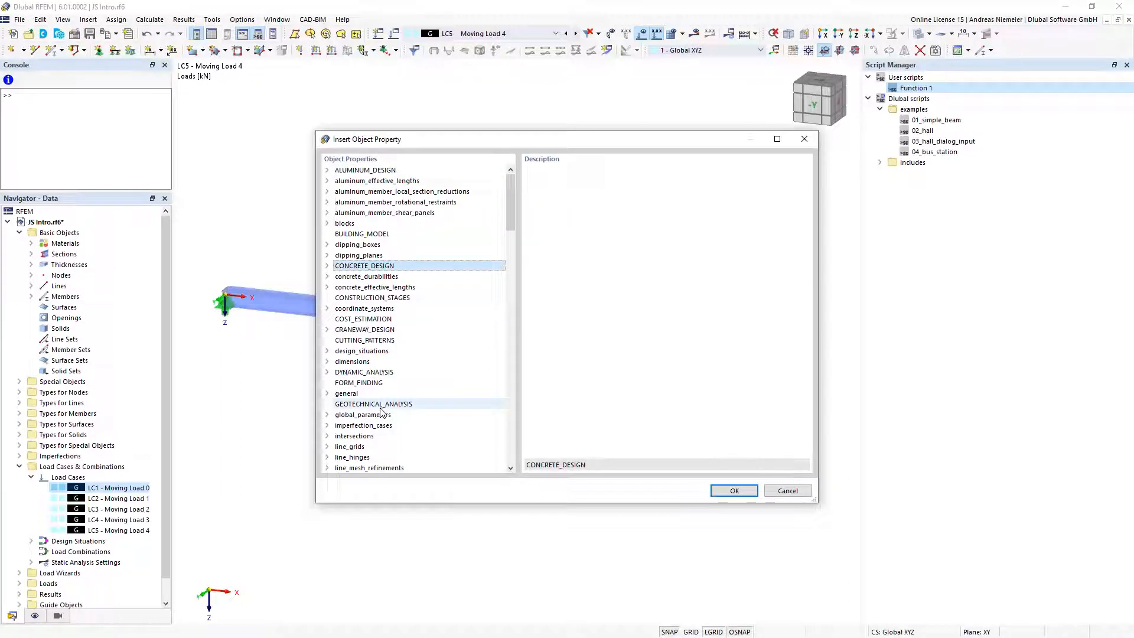
pyautogui.moveTo(513, 221); pyautogui.dragTo(517, 318)
pyautogui.click(344, 224)
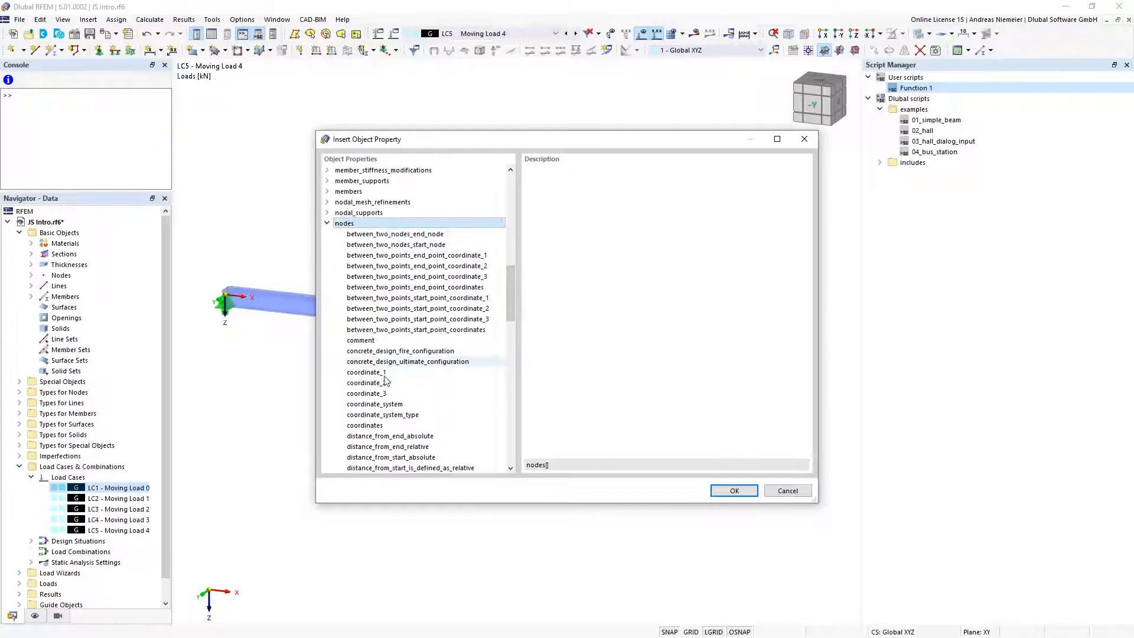
pyautogui.click(361, 341)
pyautogui.moveTo(580, 465); pyautogui.dragTo(522, 474)
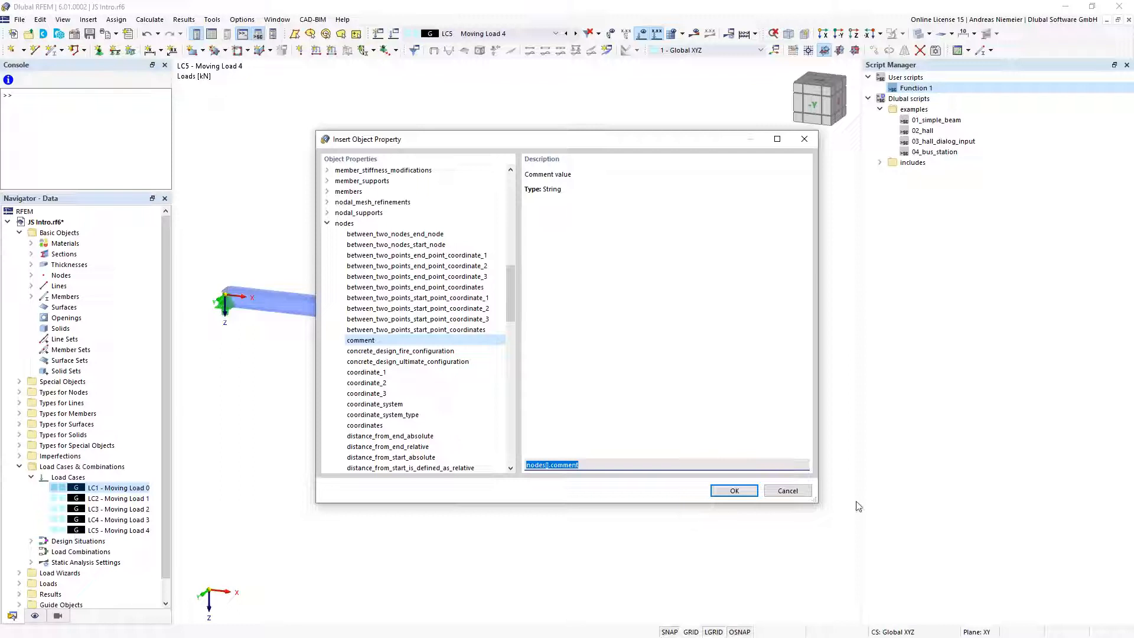
pyautogui.click(786, 494)
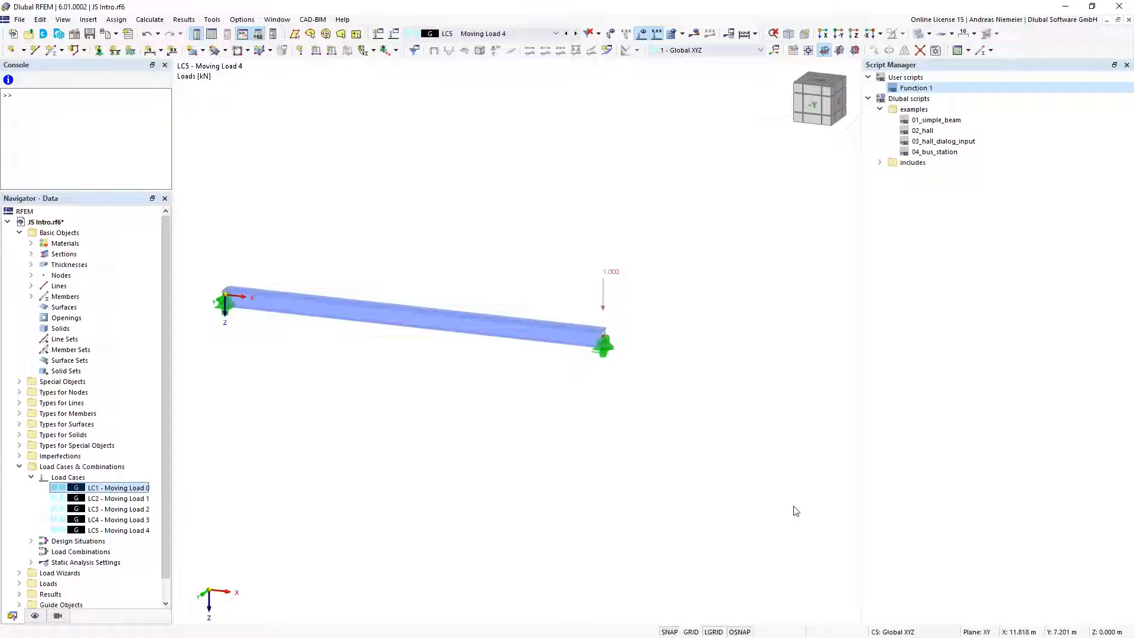
# Step: Check the Web Services autostart option and its server port range in the program options, and leave the dialog without changes
pyautogui.click(934, 51)
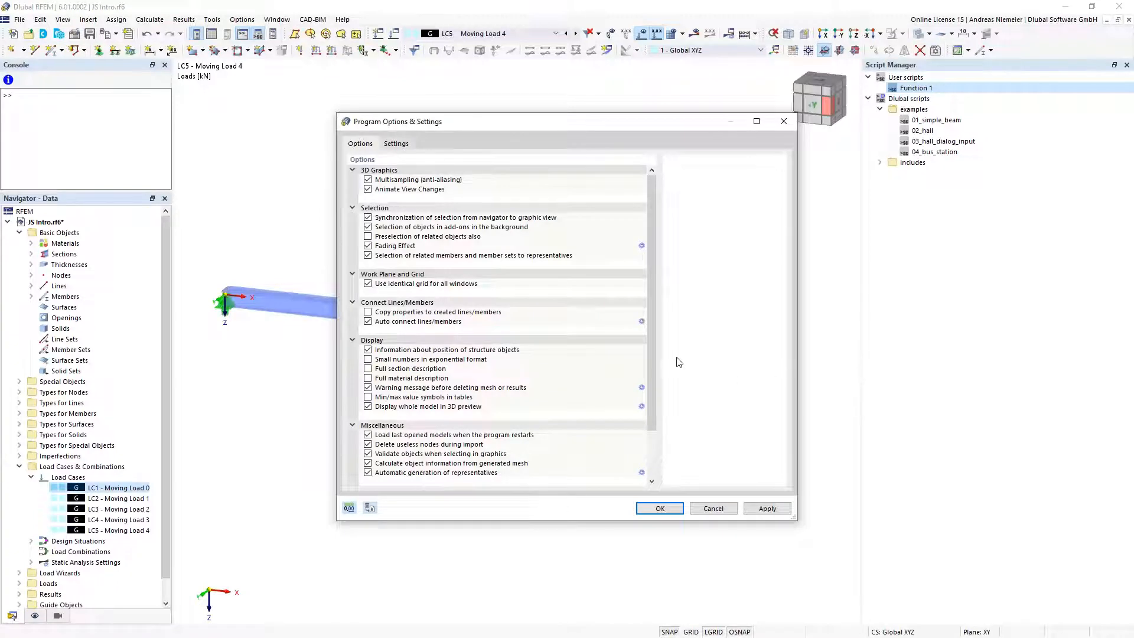
pyautogui.scroll(-2, 656, 353)
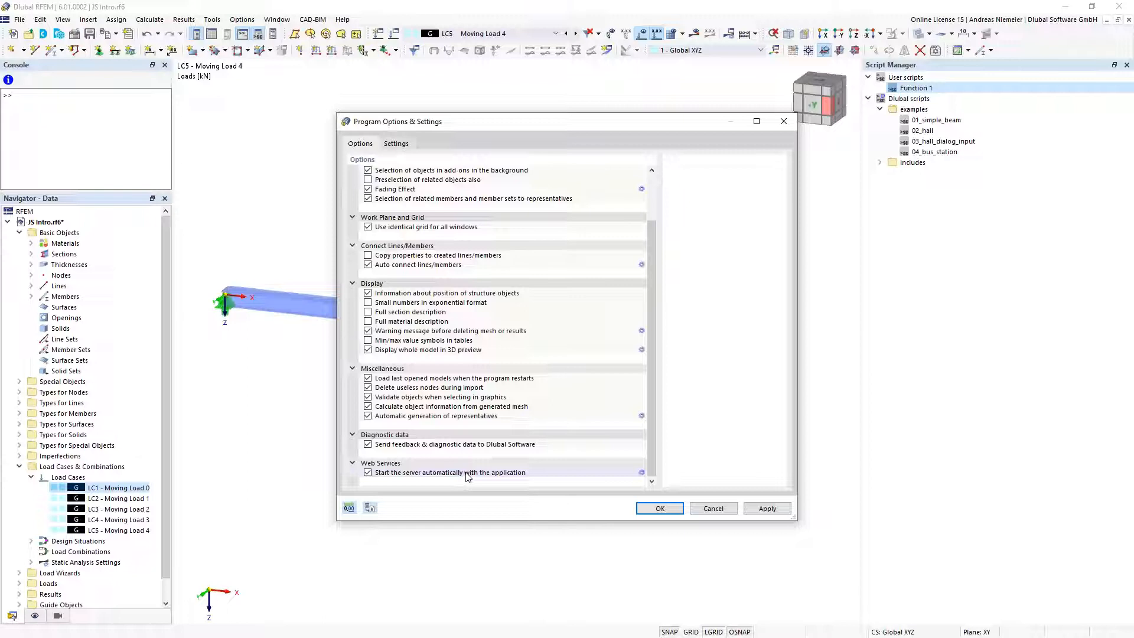
pyautogui.click(642, 472)
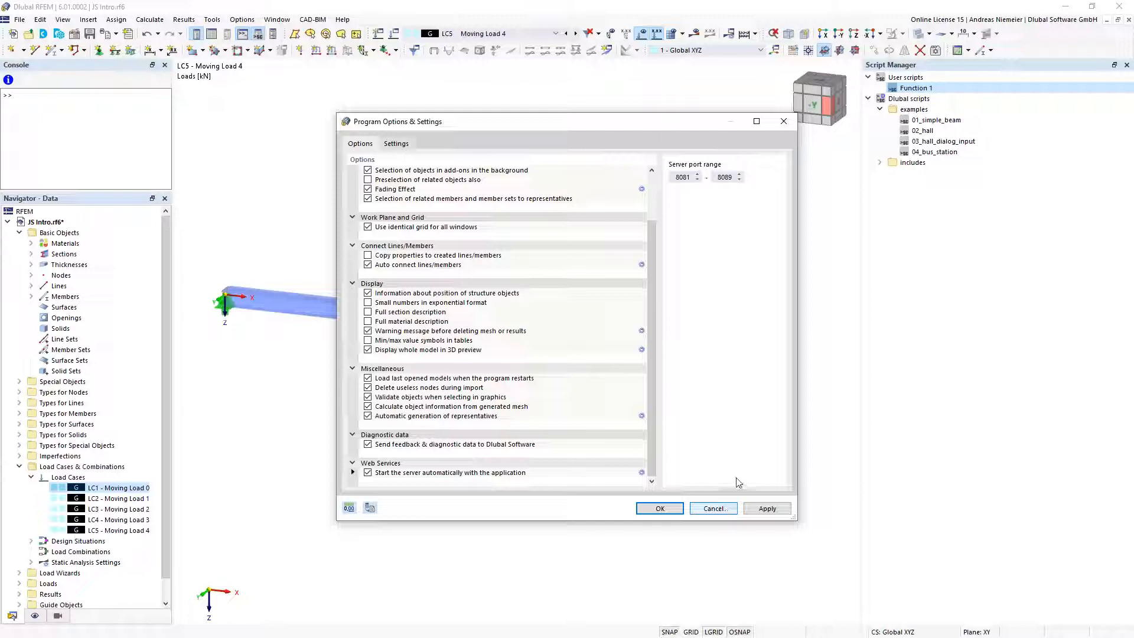
pyautogui.click(727, 513)
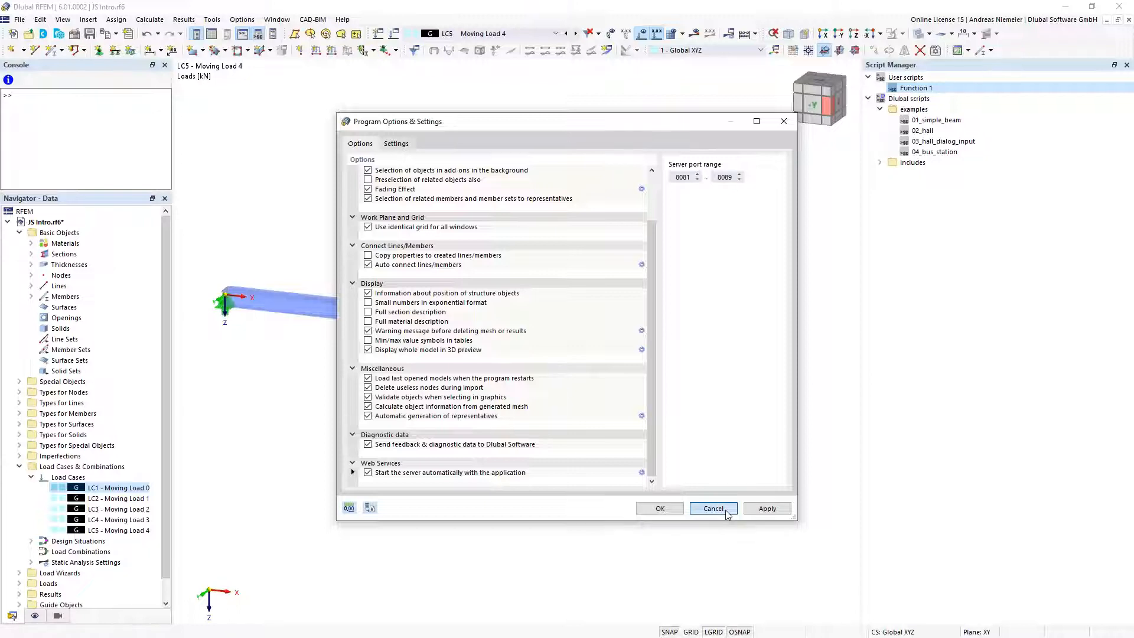
pyautogui.click(728, 514)
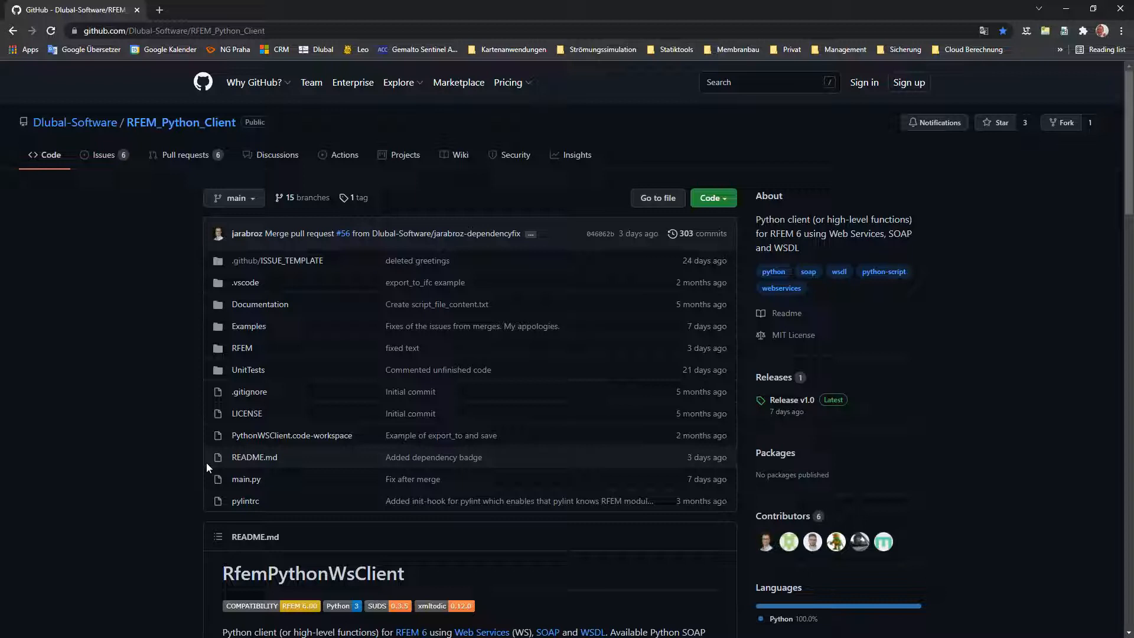
# Step: View the download options of the RFEM_Python_Client repository on GitHub, and open the local Python Script folder in a maximized File Explorer
pyautogui.click(730, 206)
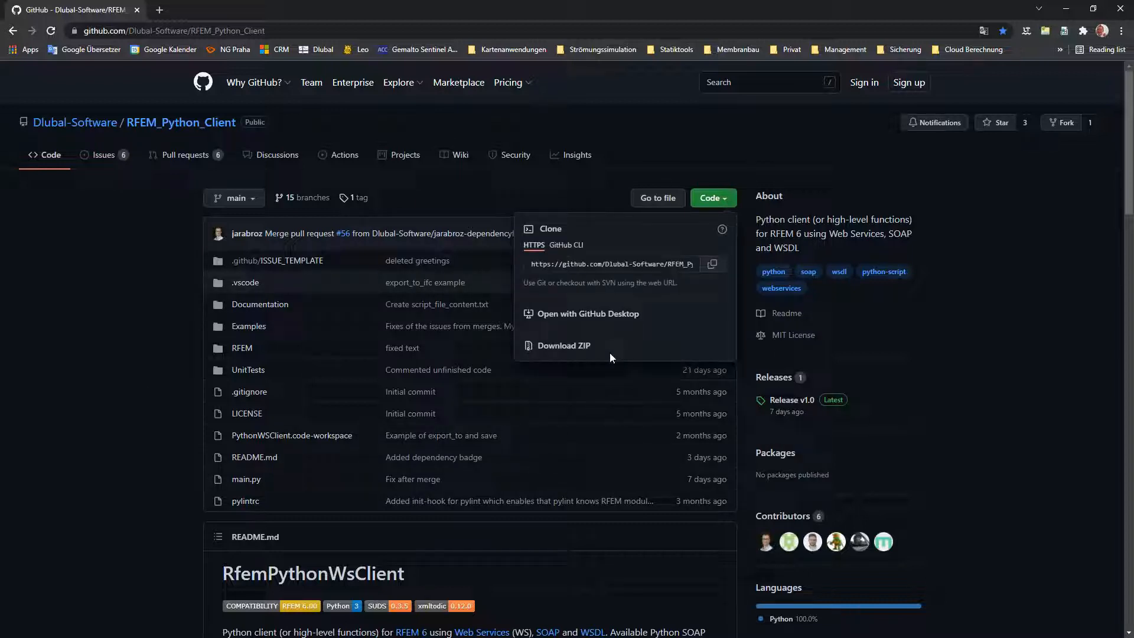
pyautogui.click(107, 344)
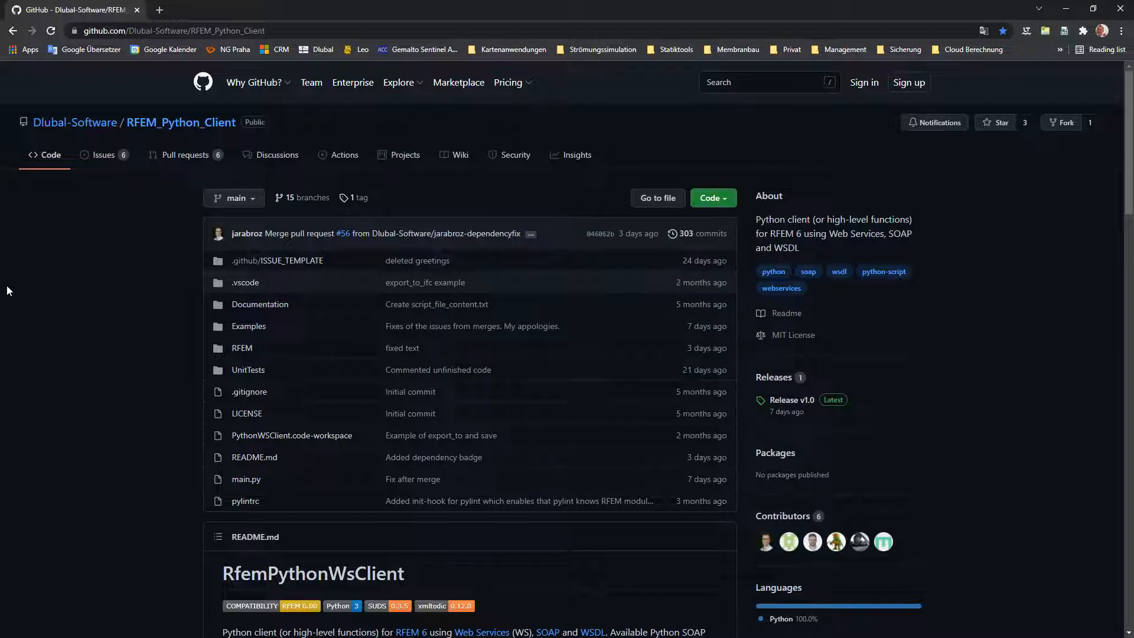
pyautogui.hotkey('alt', 'Tab')
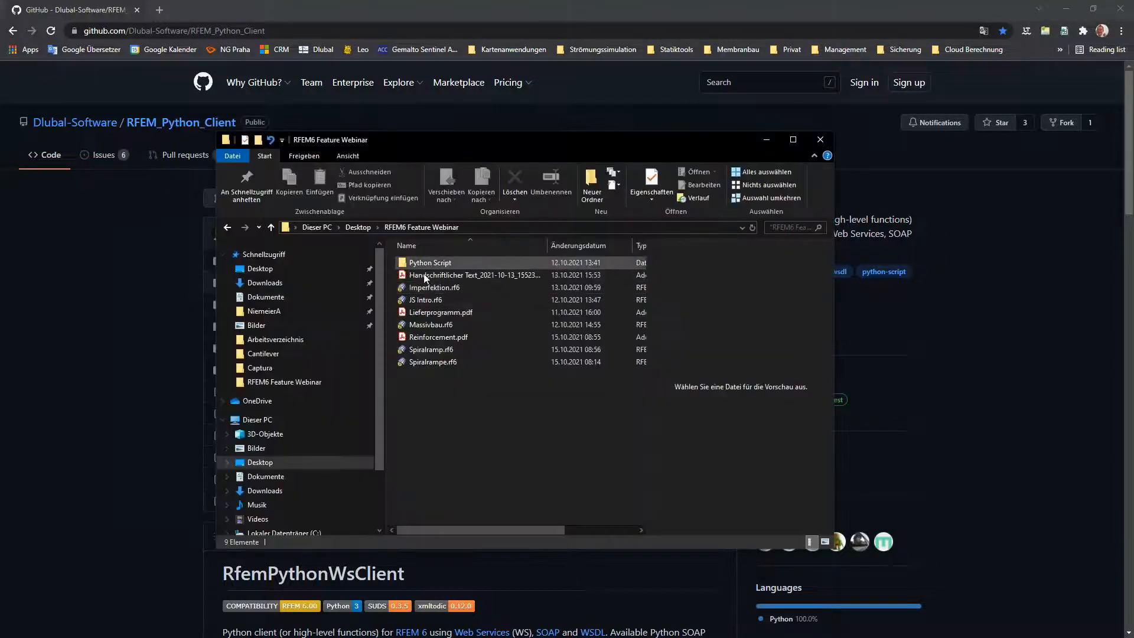
pyautogui.doubleClick(428, 264)
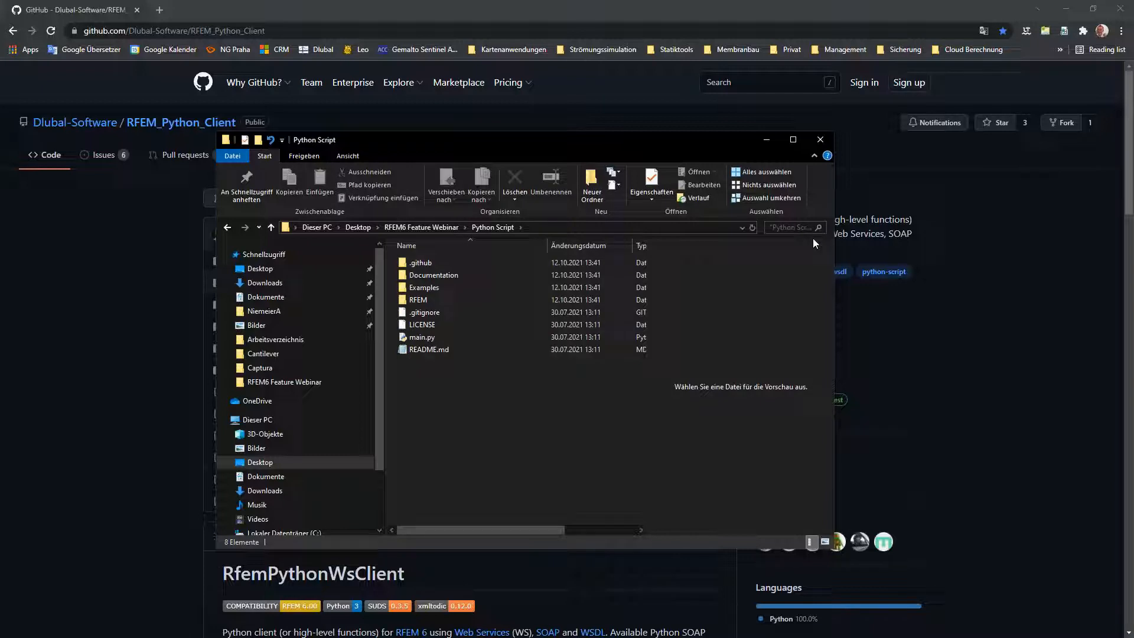
pyautogui.click(793, 141)
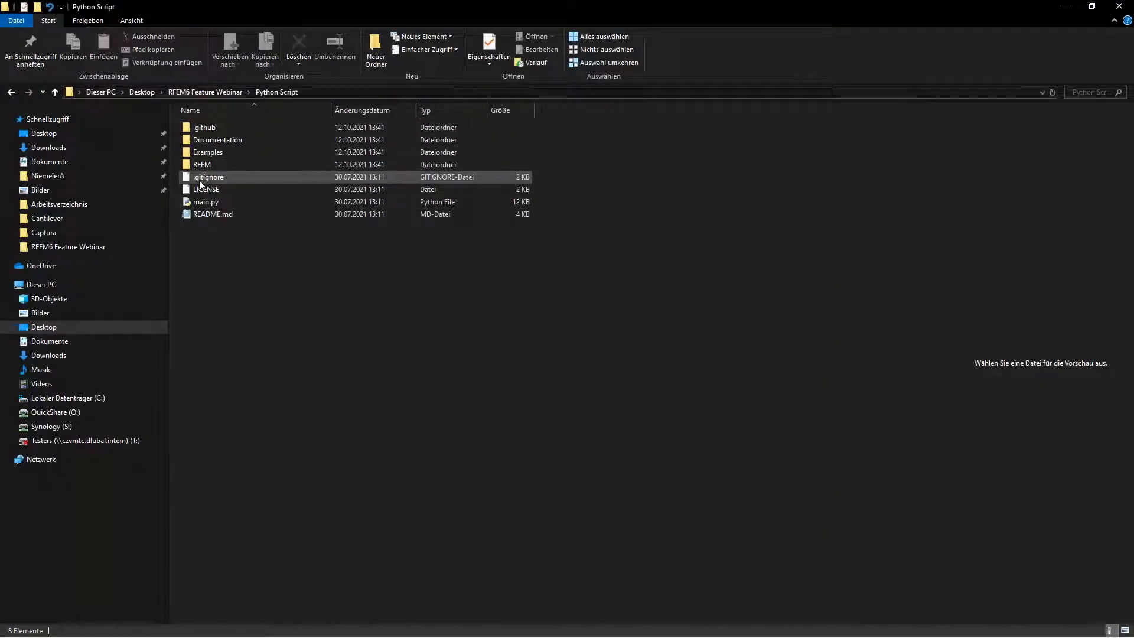
# Step: Browse the RFEM folder of the Python scripts and open its BasicObjects subfolder
pyautogui.doubleClick(205, 164)
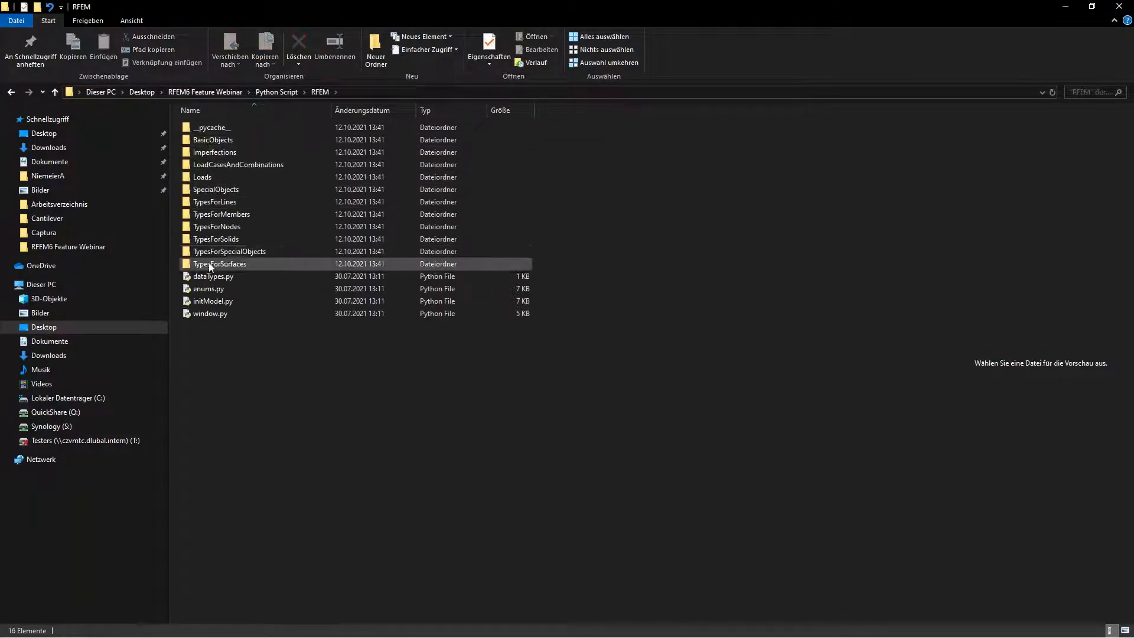
pyautogui.doubleClick(210, 139)
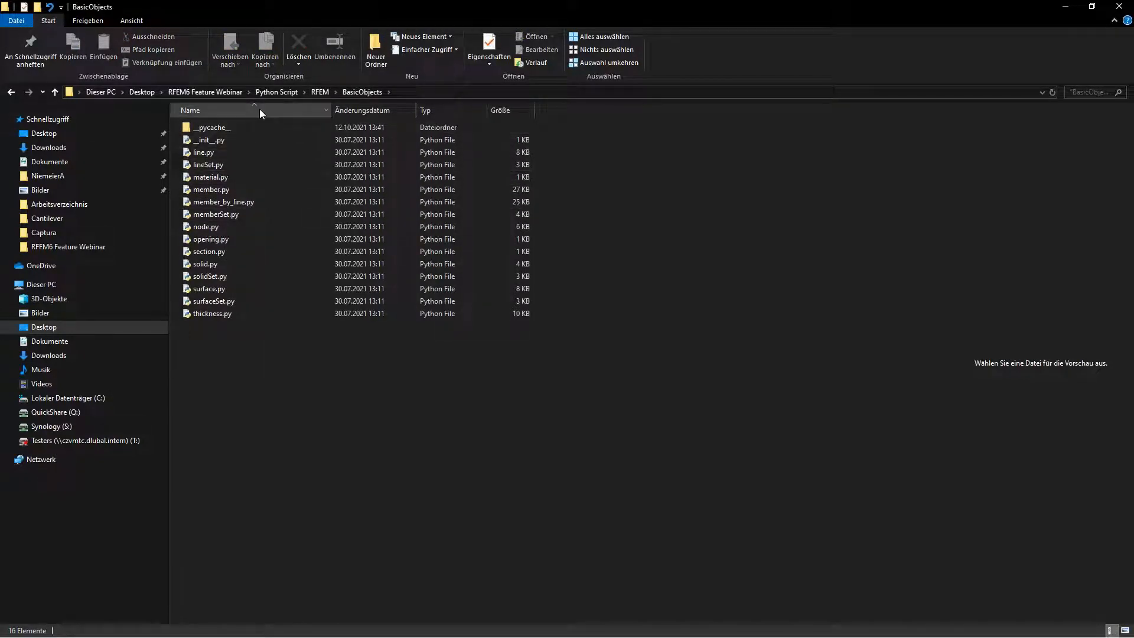
pyautogui.click(319, 92)
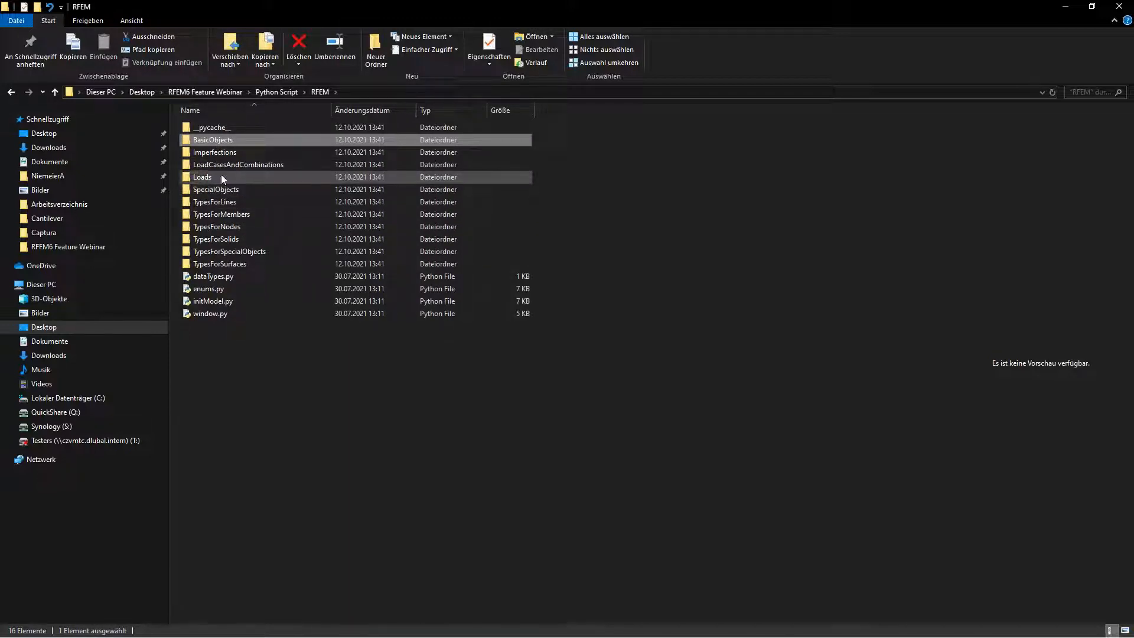
pyautogui.doubleClick(221, 142)
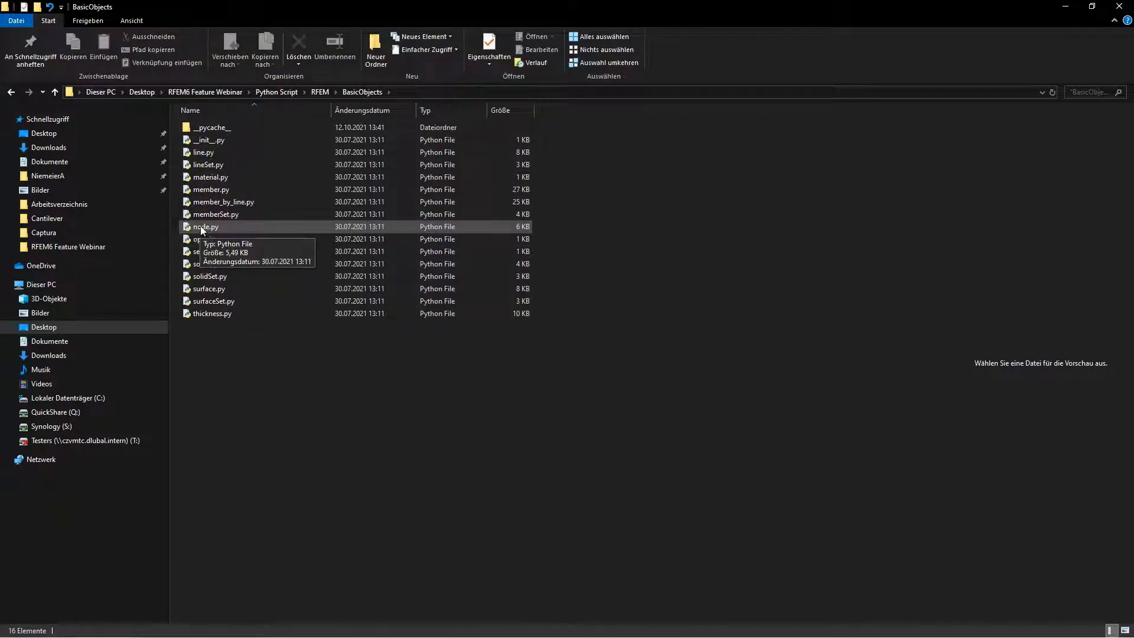
# Step: Open node.py in Notepad++ to examine the Node class's X, Y and Z coordinate parameters, and return to the RFEM folder
pyautogui.rightClick(201, 227)
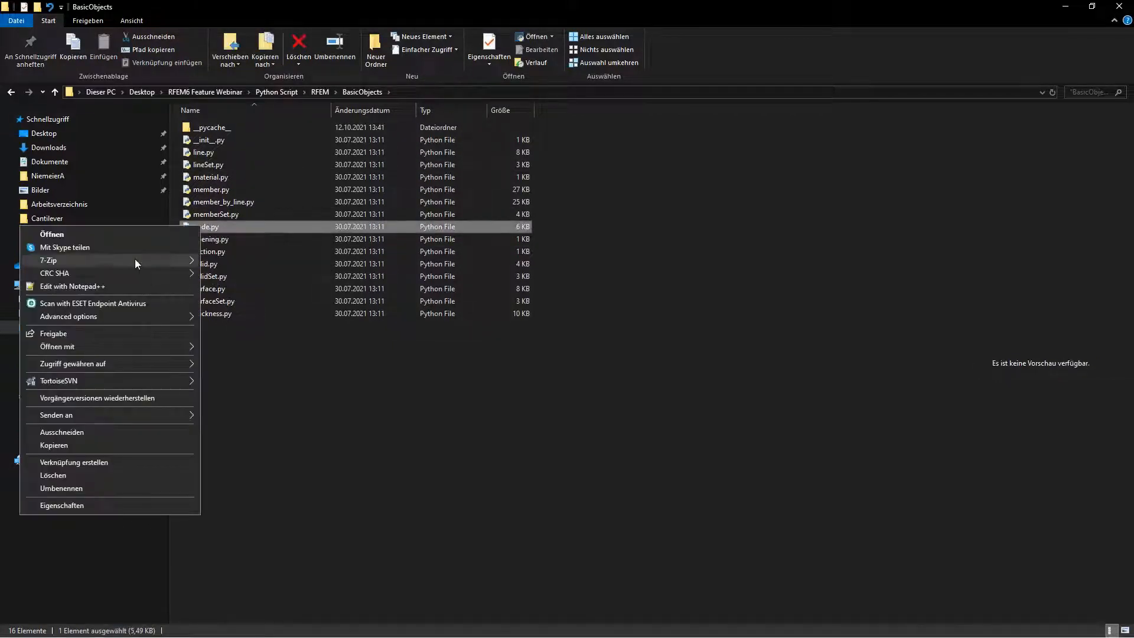
pyautogui.click(134, 286)
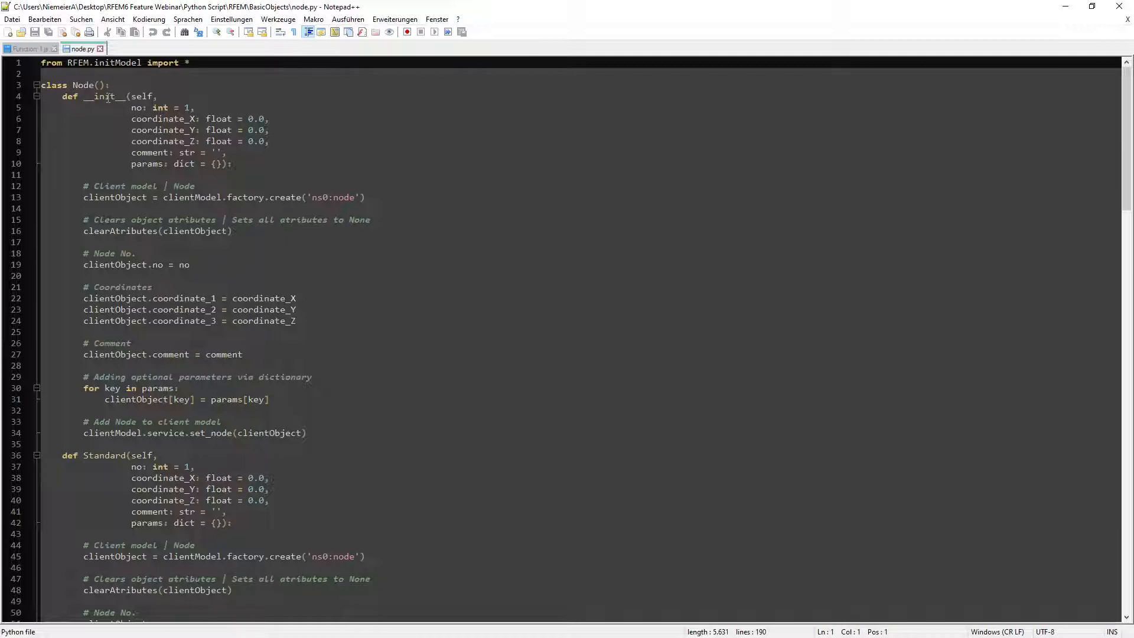
pyautogui.click(152, 120)
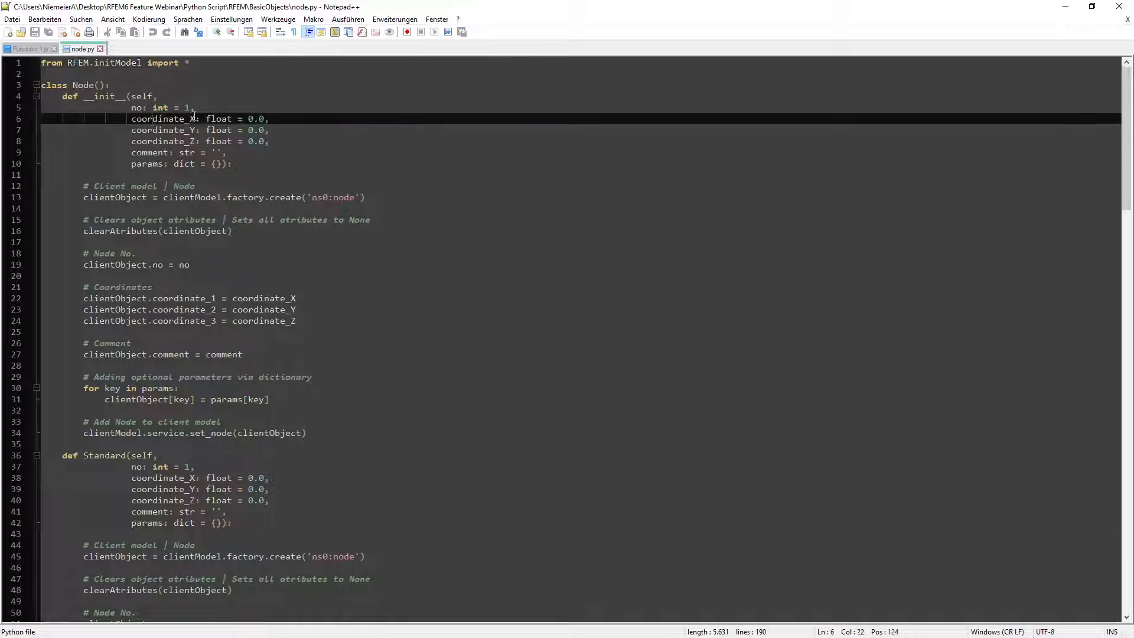
pyautogui.click(159, 131)
pyautogui.click(167, 141)
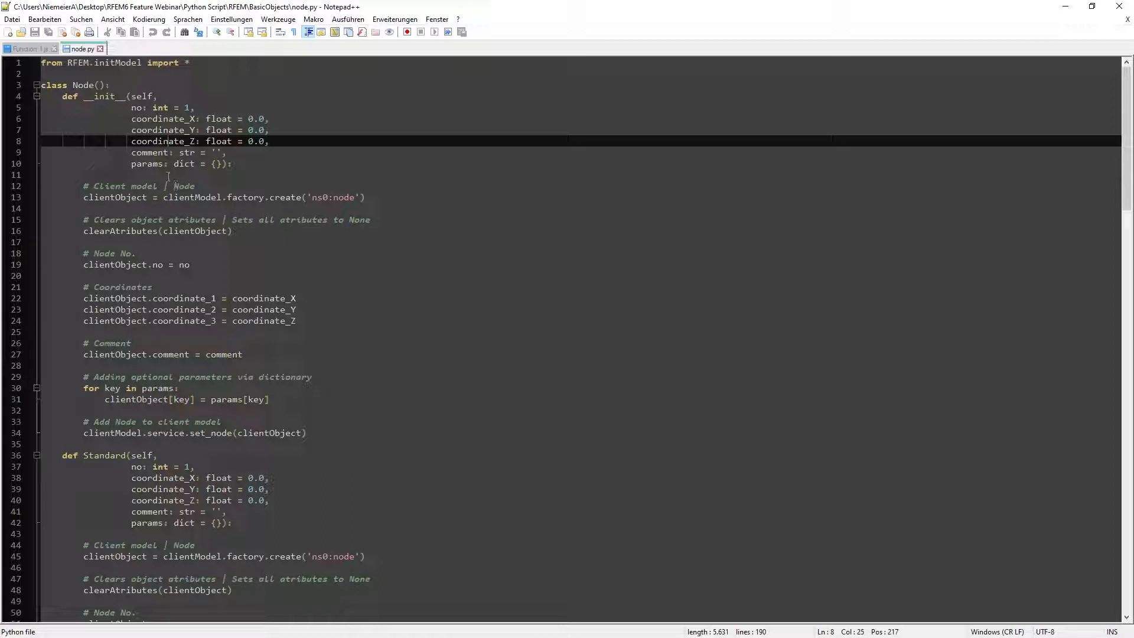
pyautogui.click(1117, 9)
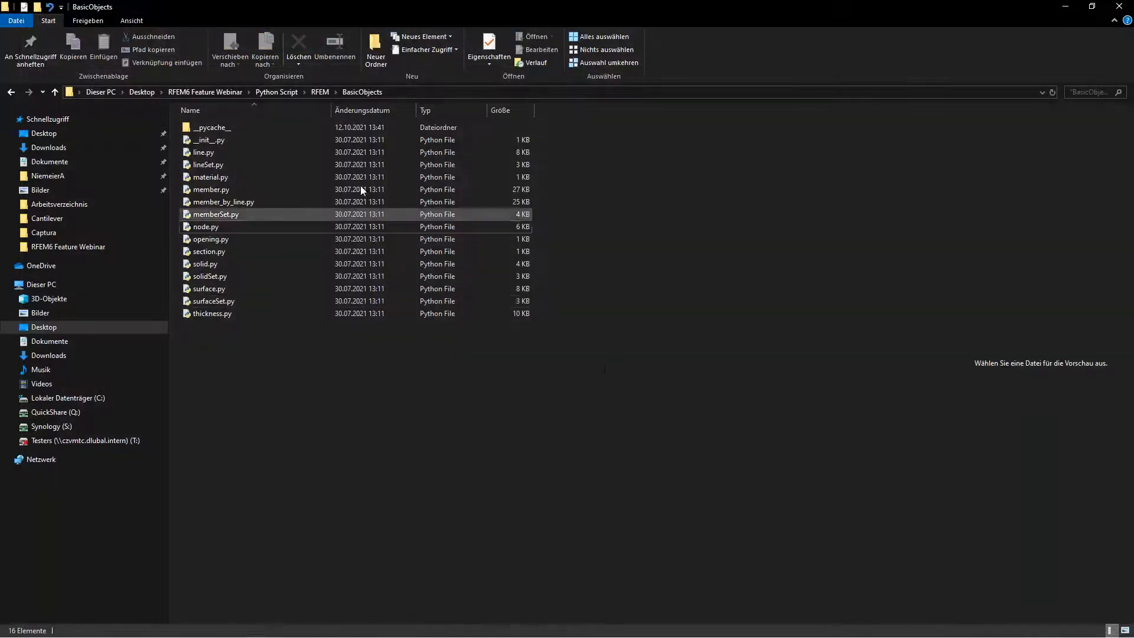
pyautogui.click(322, 93)
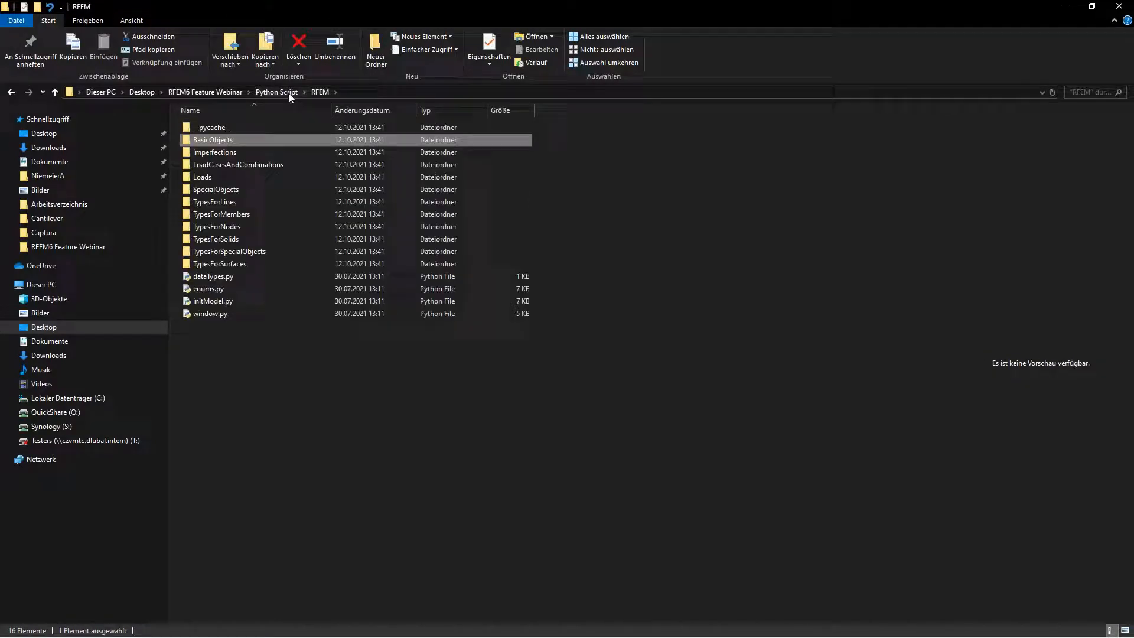
# Step: Open the Cantilever example in the Python Script's Examples folder and restore File Explorer to a smaller window
pyautogui.click(289, 94)
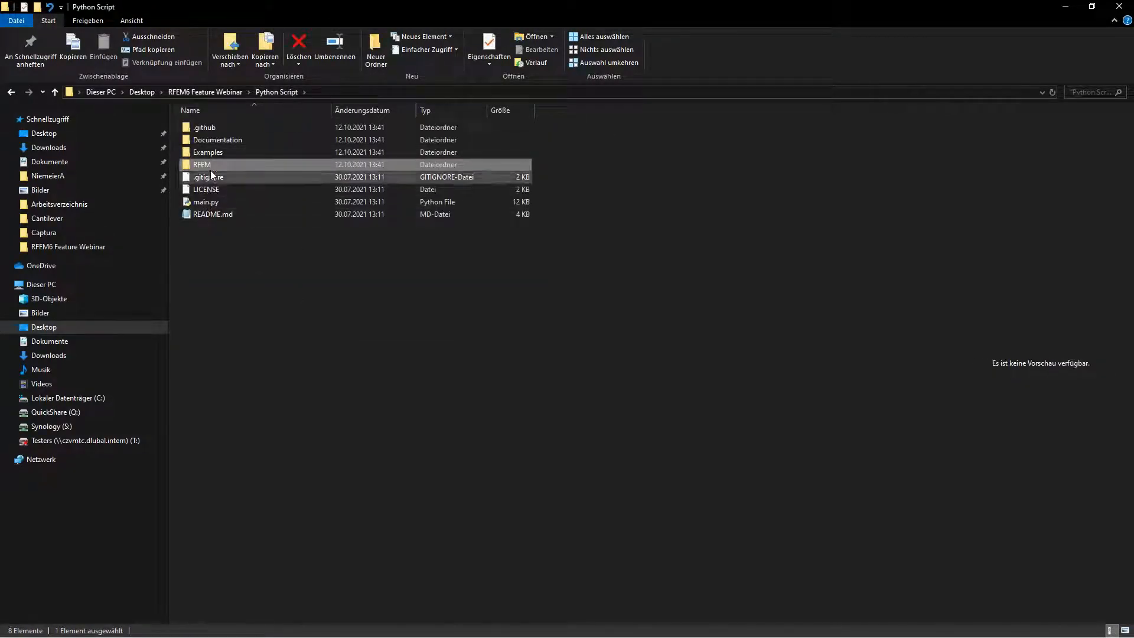
pyautogui.doubleClick(198, 153)
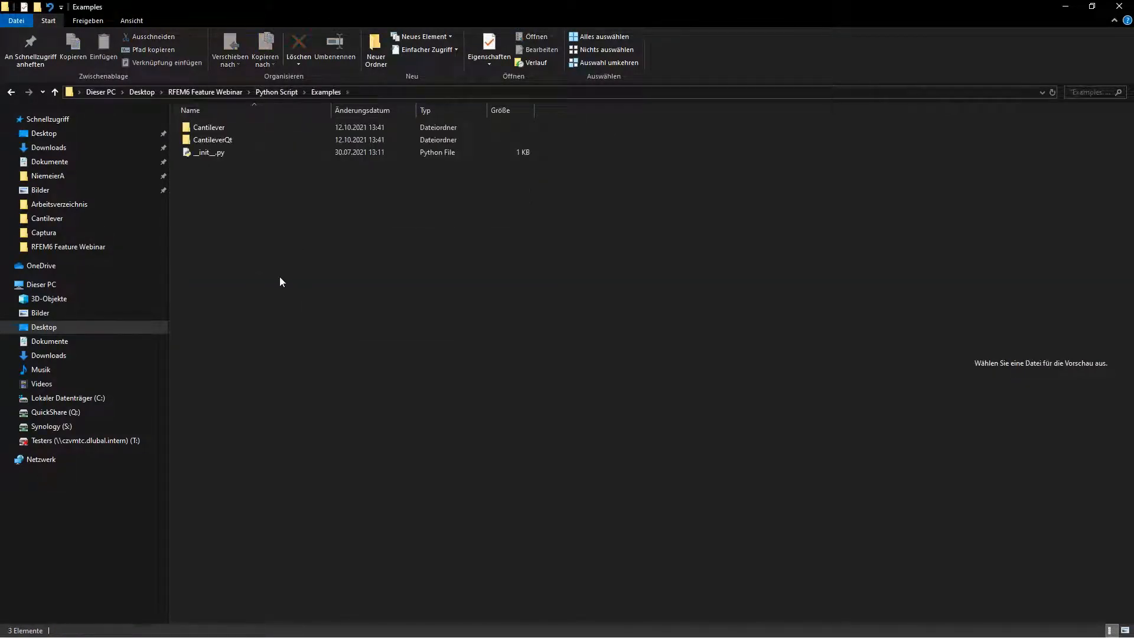
pyautogui.click(207, 126)
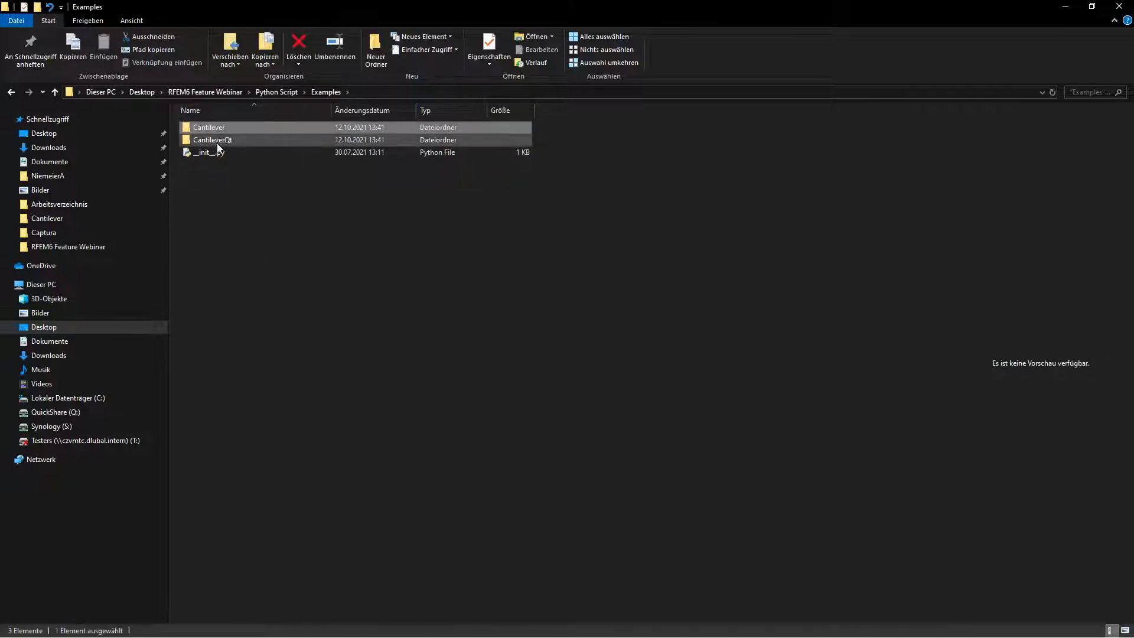
pyautogui.doubleClick(218, 130)
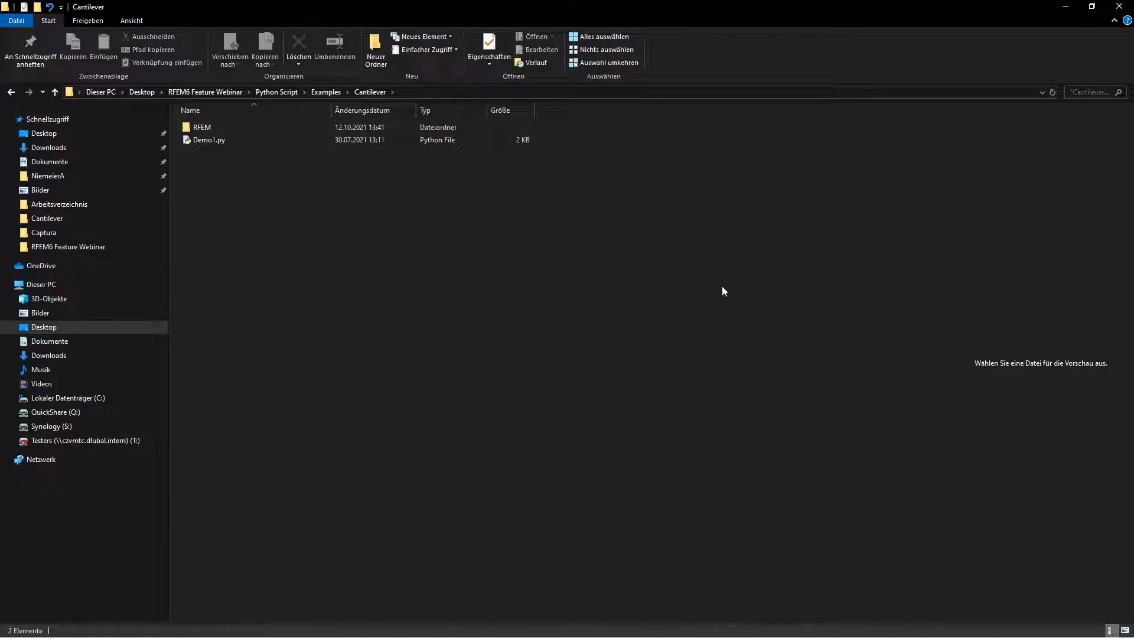
pyautogui.click(1091, 6)
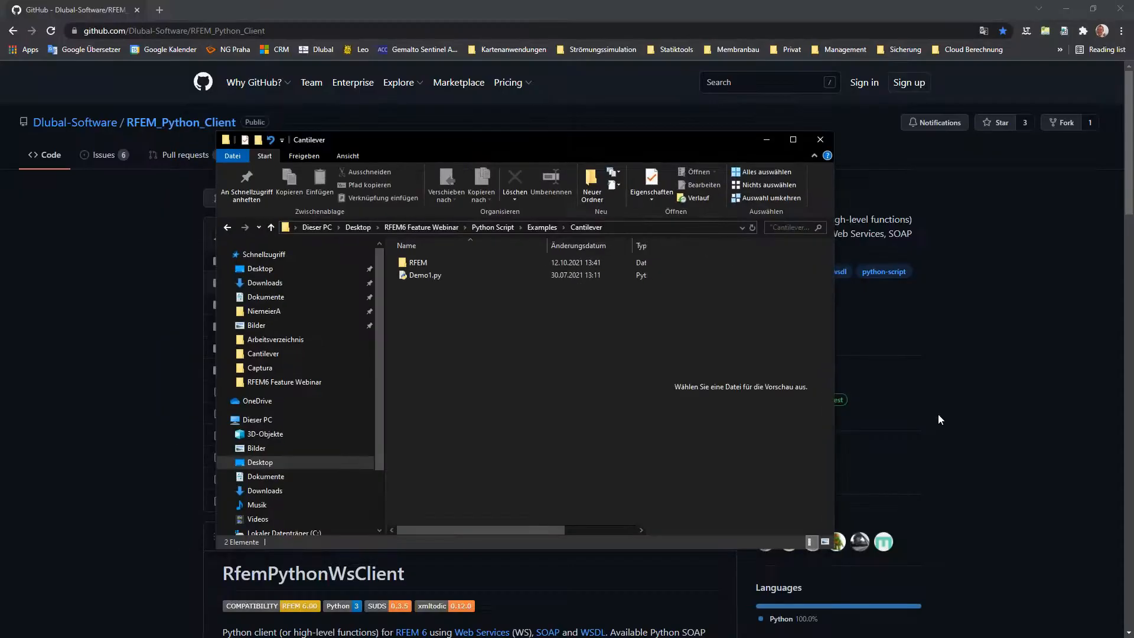
# Step: Switch to RFEM and create a new blank 3D model named WS Intro
pyautogui.click(1121, 9)
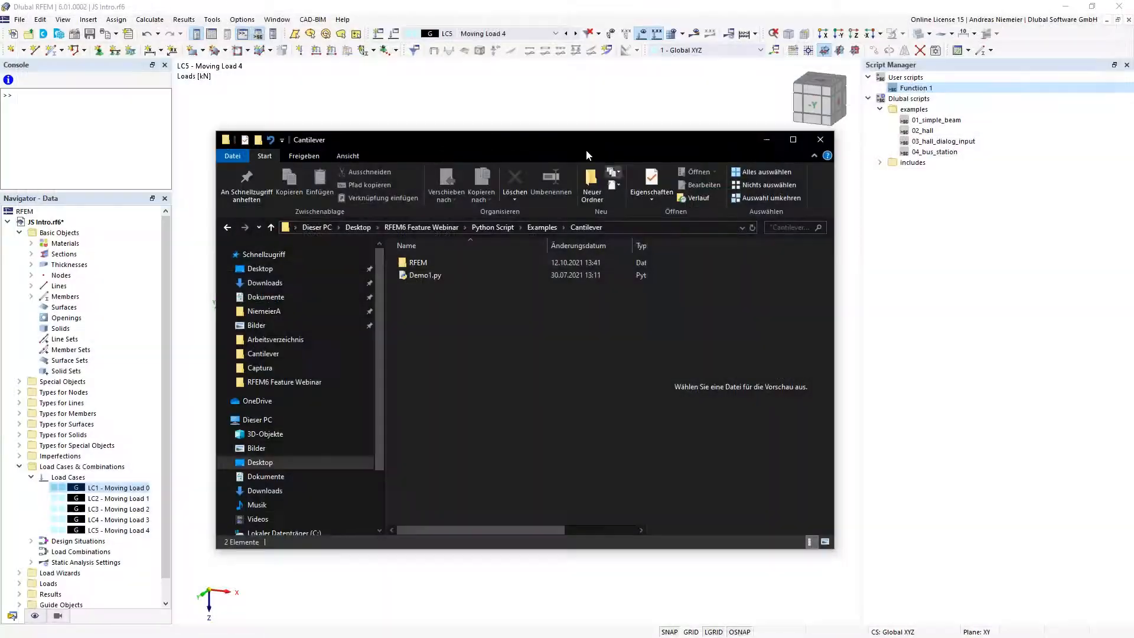
pyautogui.click(571, 120)
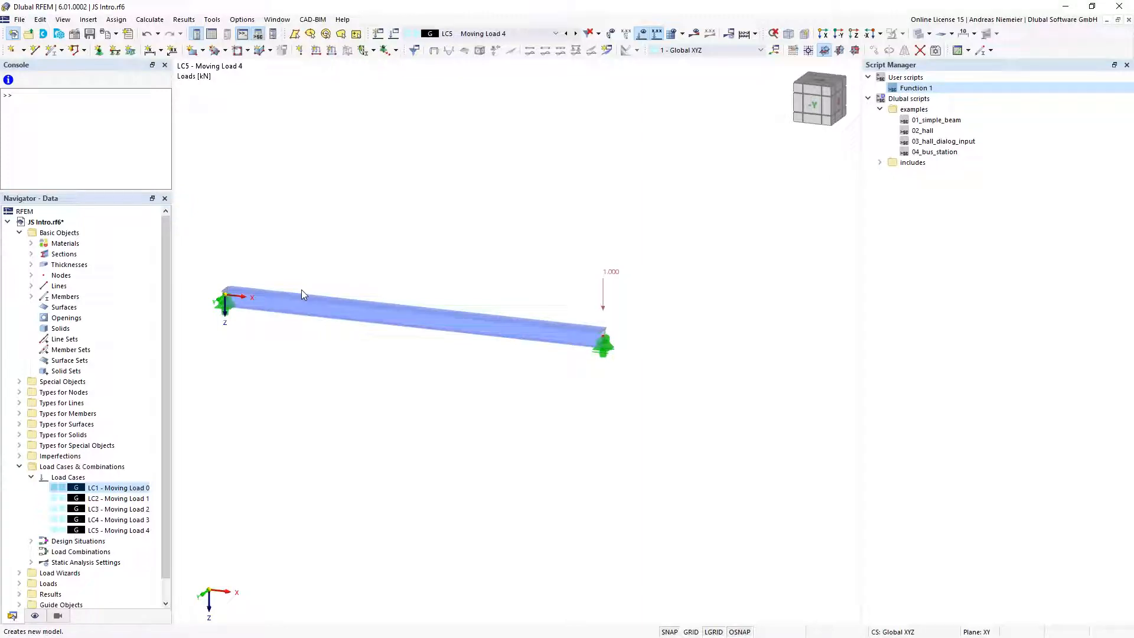
pyautogui.hotkey('ctrl', 'n')
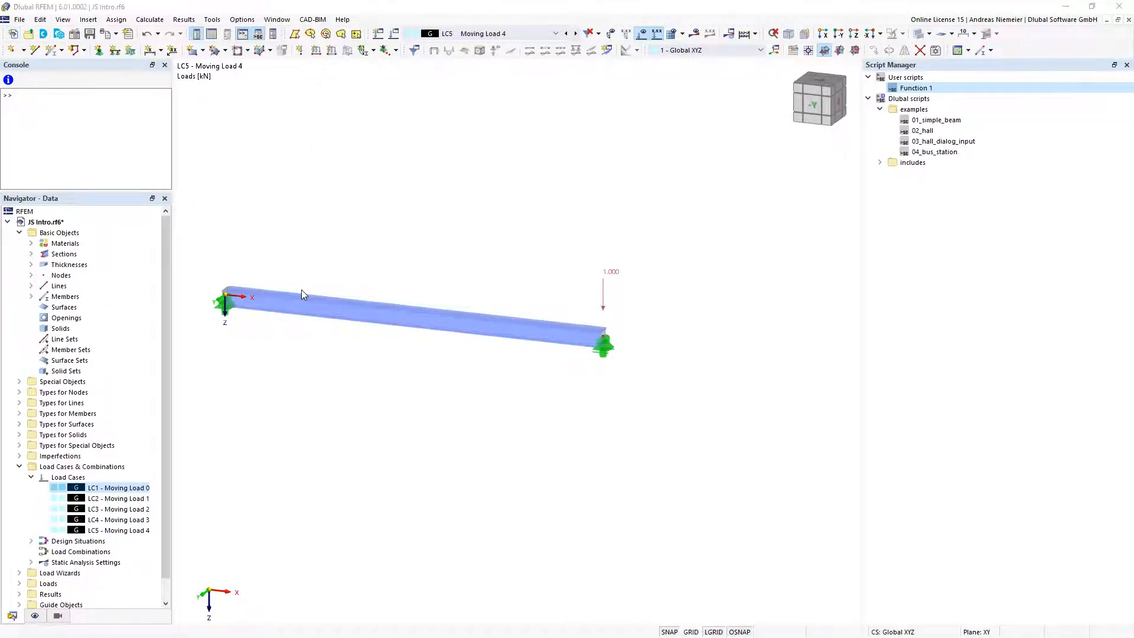
pyautogui.write('WS Intro')
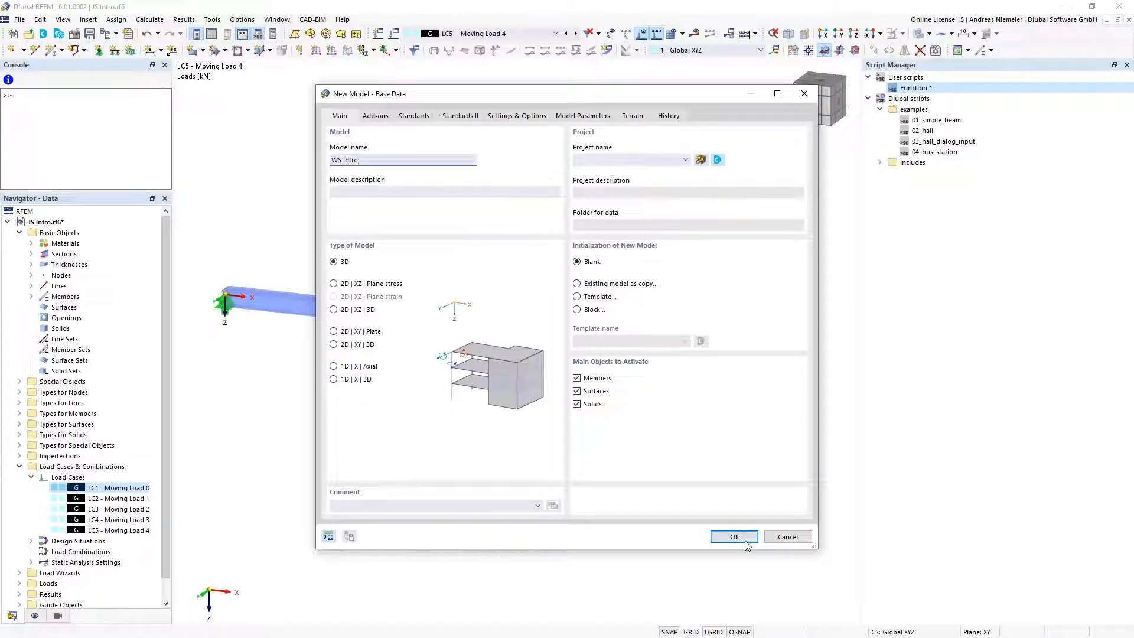
pyautogui.press('Return')
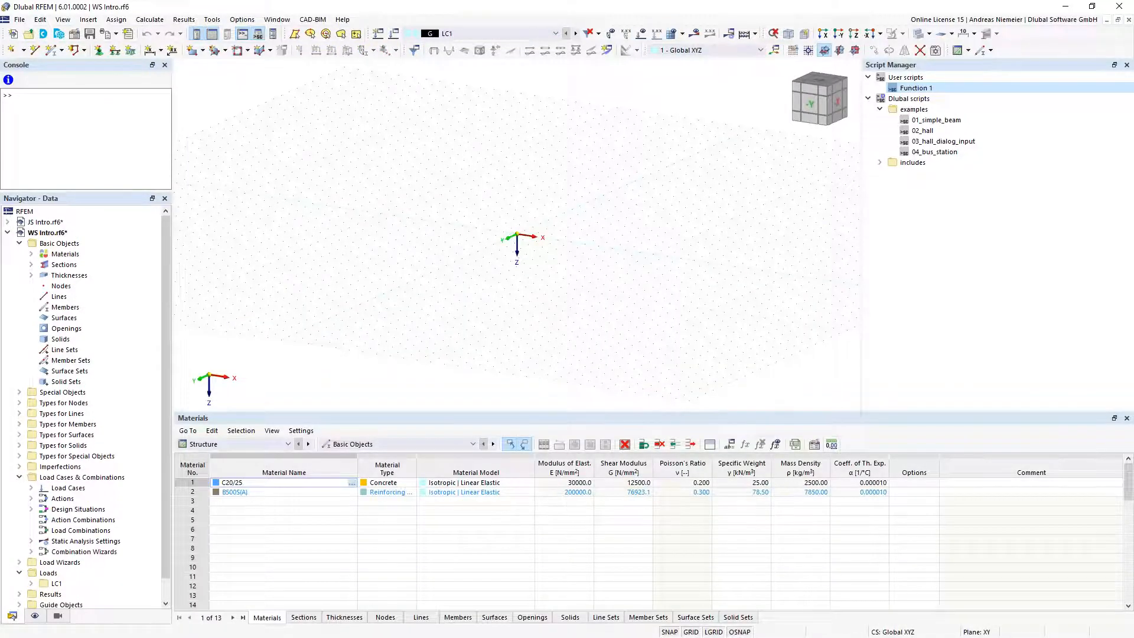
# Step: Run Demo1.py from the Cantilever example folder and enter a cantilever length of 5 m
pyautogui.hotkey('alt', 'Tab')
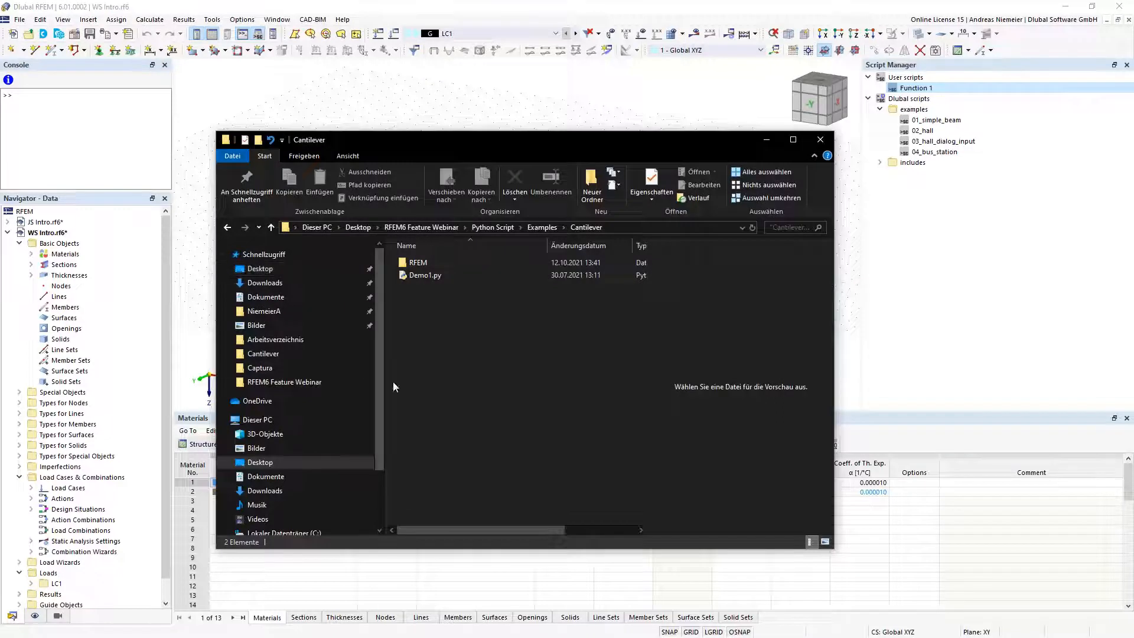
pyautogui.click(424, 276)
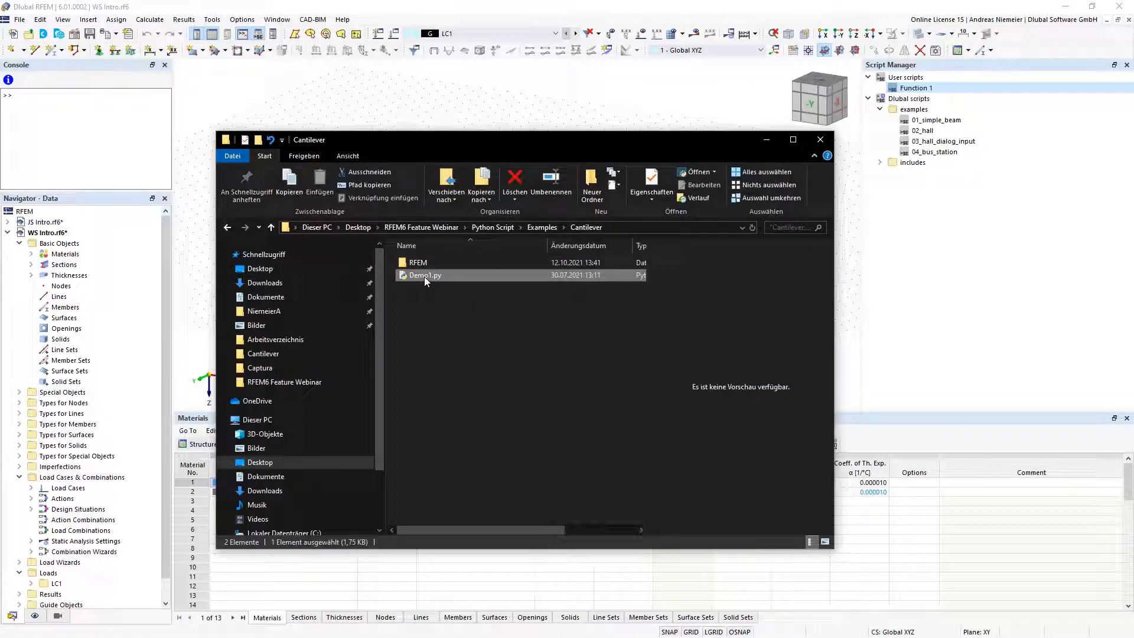
pyautogui.press('Return')
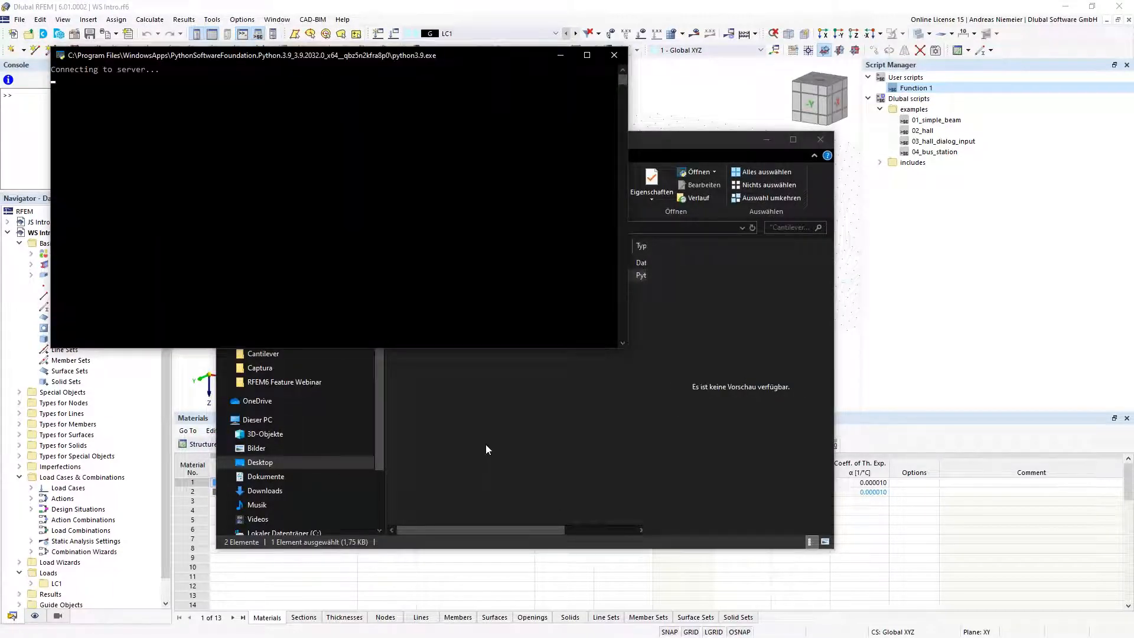
pyautogui.moveTo(197, 55); pyautogui.dragTo(207, 71)
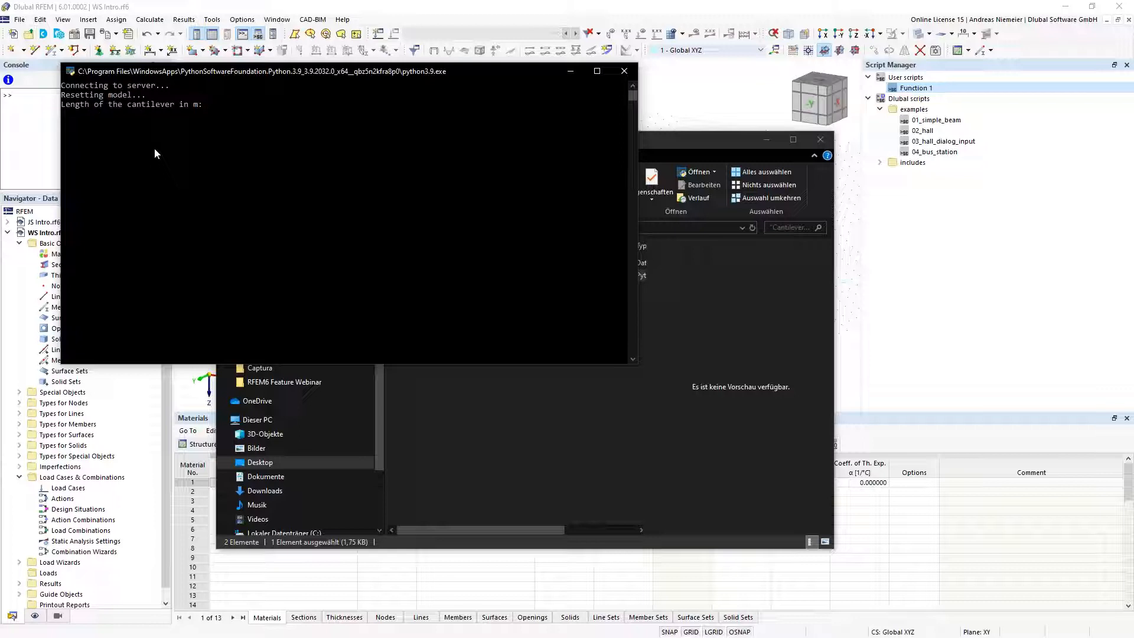
pyautogui.write('5')
pyautogui.press('Return')
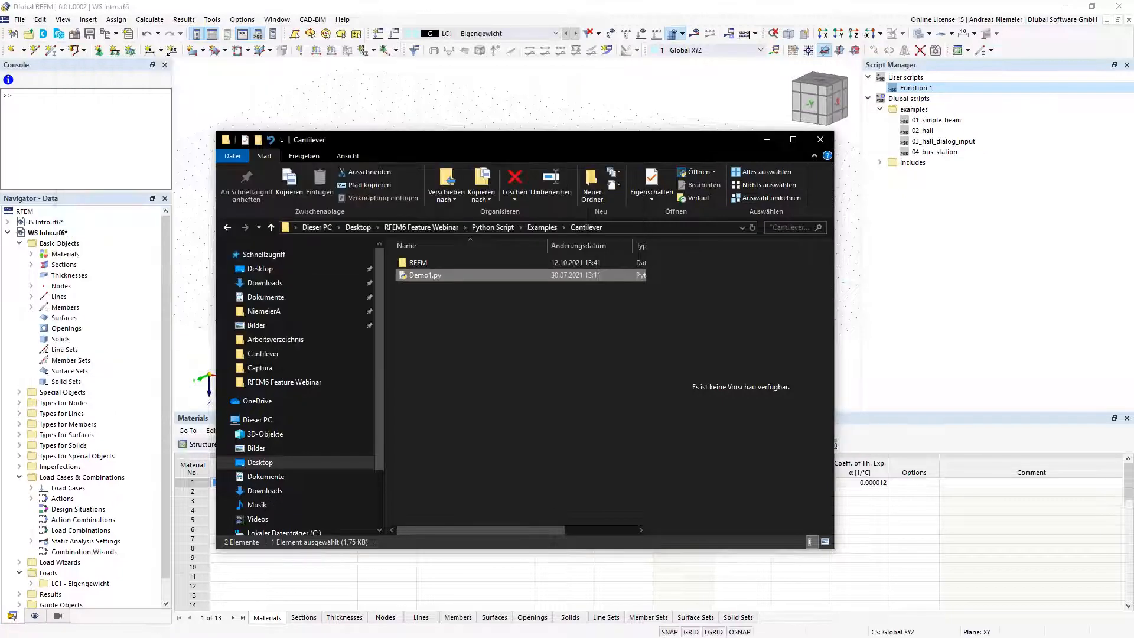
# Step: Return to RFEM, view the generated cantilever up close and turn on its load display
pyautogui.click(435, 117)
pyautogui.scroll(5, 556, 239)
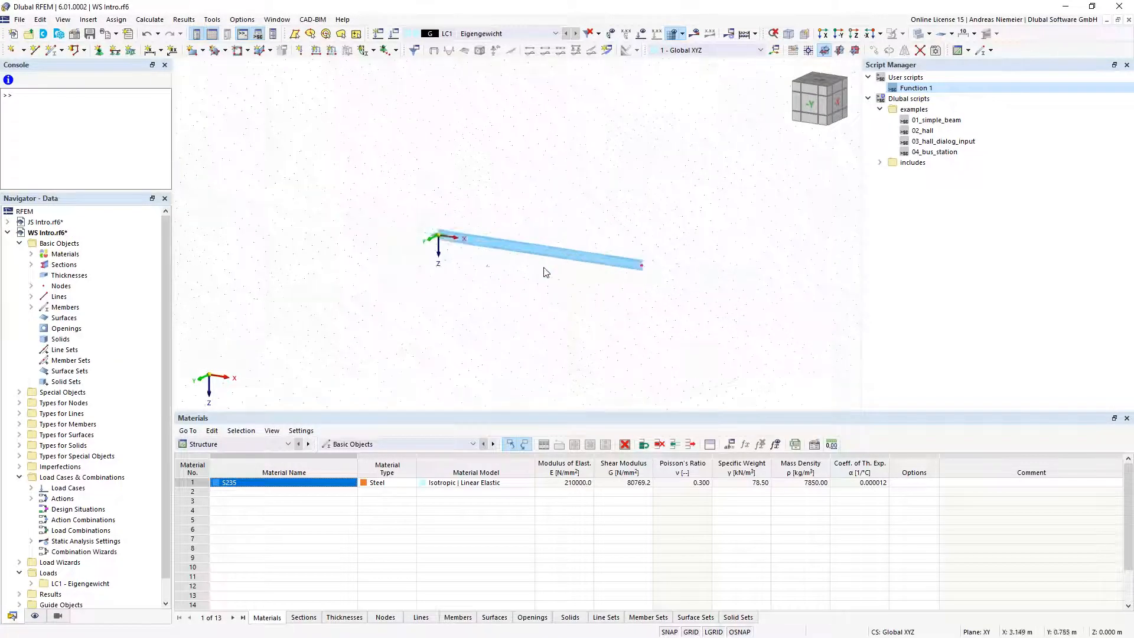
pyautogui.click(642, 34)
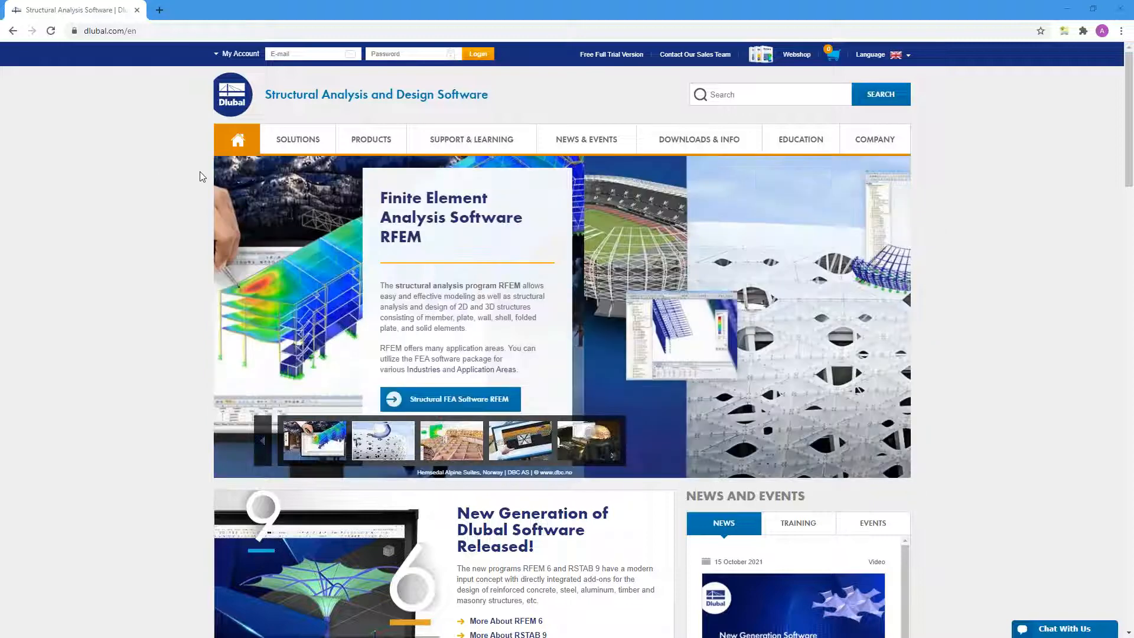
# Step: Open the page of the webinar "New Features in RFEM 6 and RSTAB 9" from the Dlubal website's webinar list
pyautogui.moveTo(594, 142)
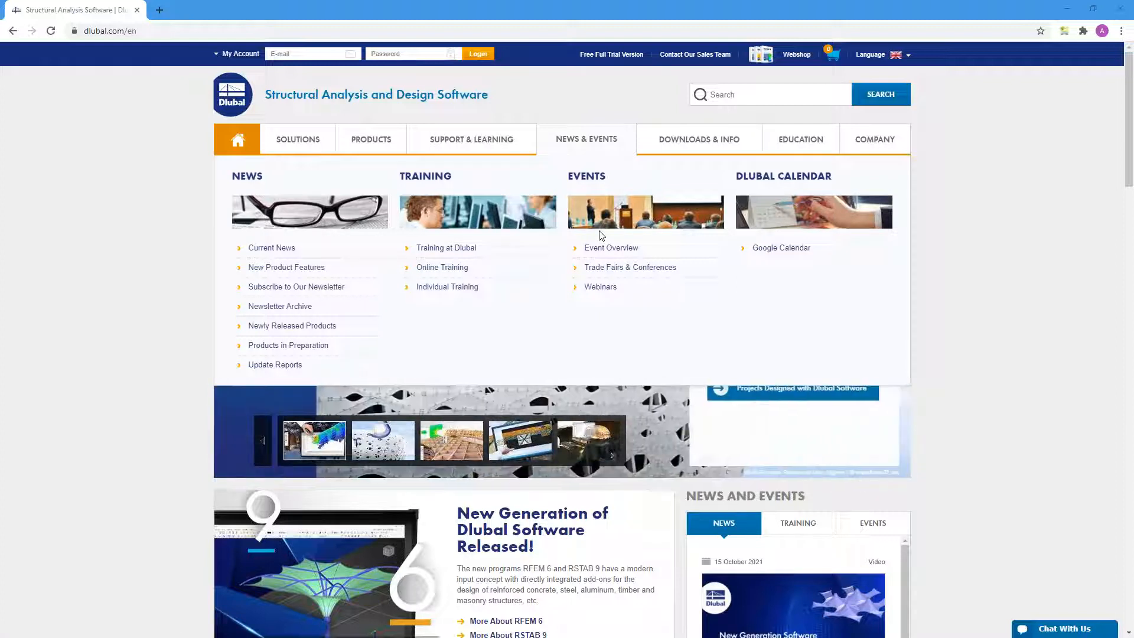
pyautogui.click(603, 288)
pyautogui.scroll(-7, 601, 365)
pyautogui.click(601, 358)
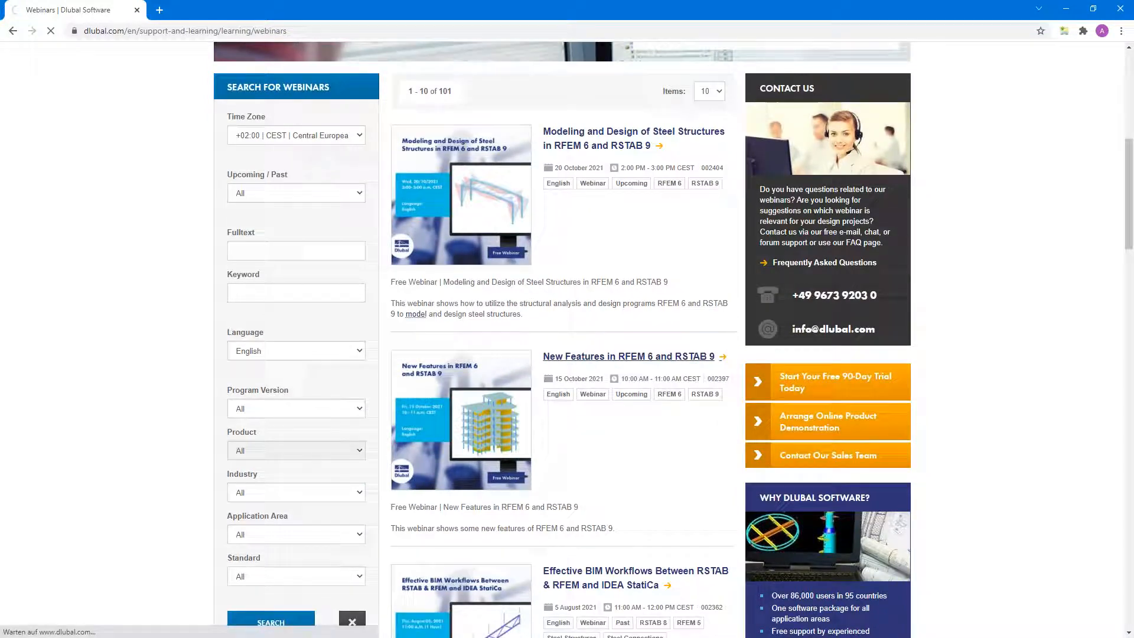
# Step: Examine the webinar page's presentation slides download, links, recommended events, videos and models to download
pyautogui.scroll(-15, 567, 340)
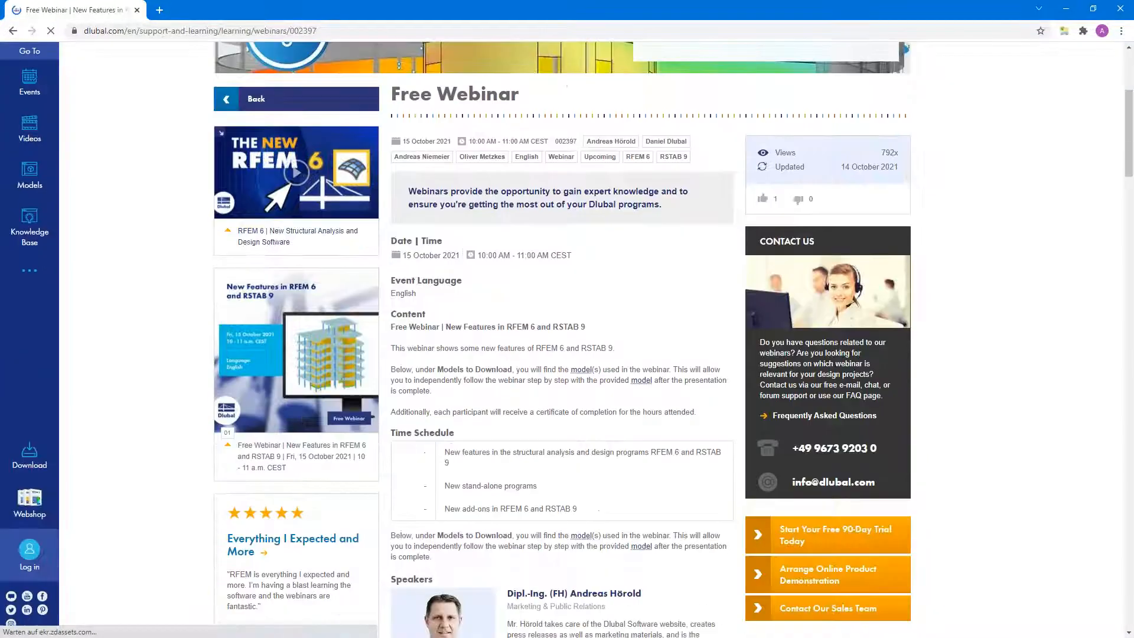
pyautogui.scroll(-2, 449, 411)
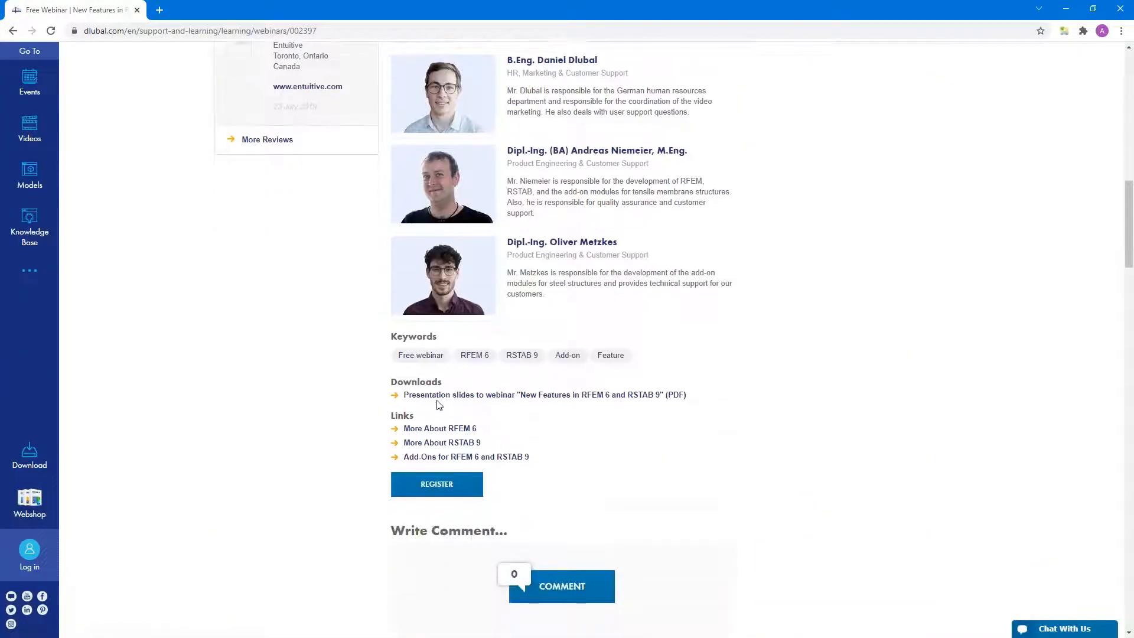
pyautogui.scroll(-3, 522, 421)
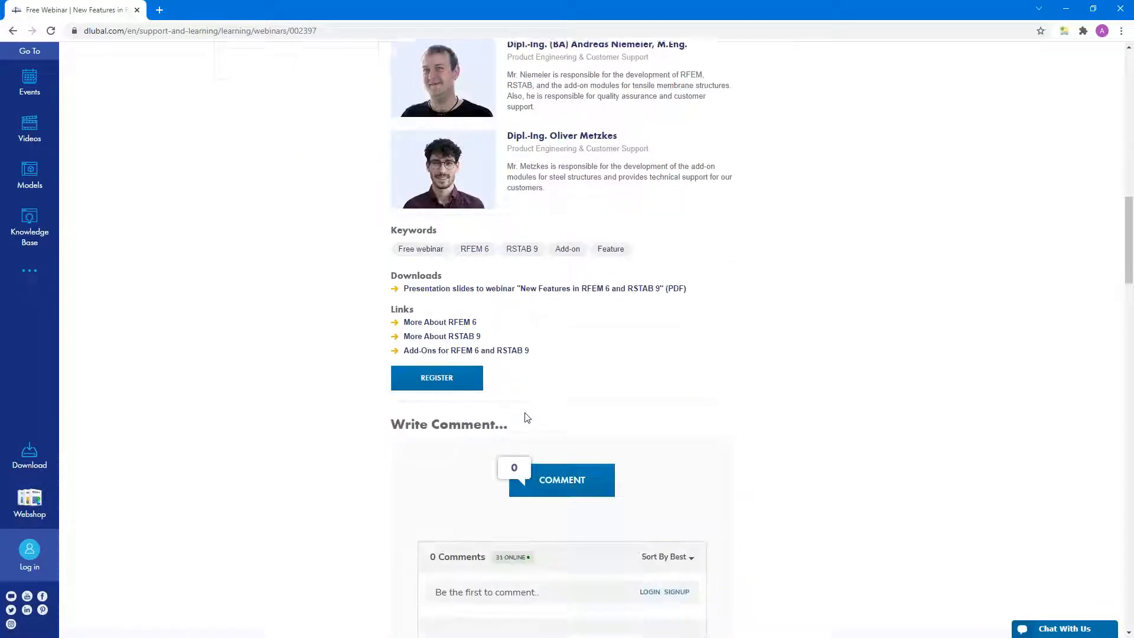
pyautogui.scroll(-8, 561, 242)
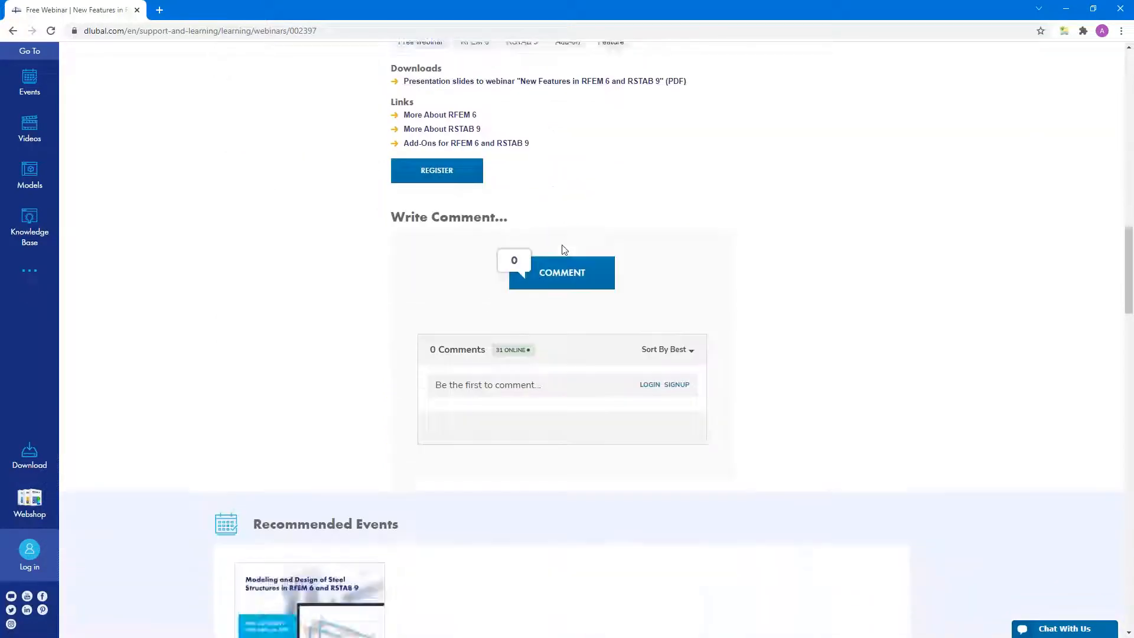
pyautogui.scroll(-6, 564, 250)
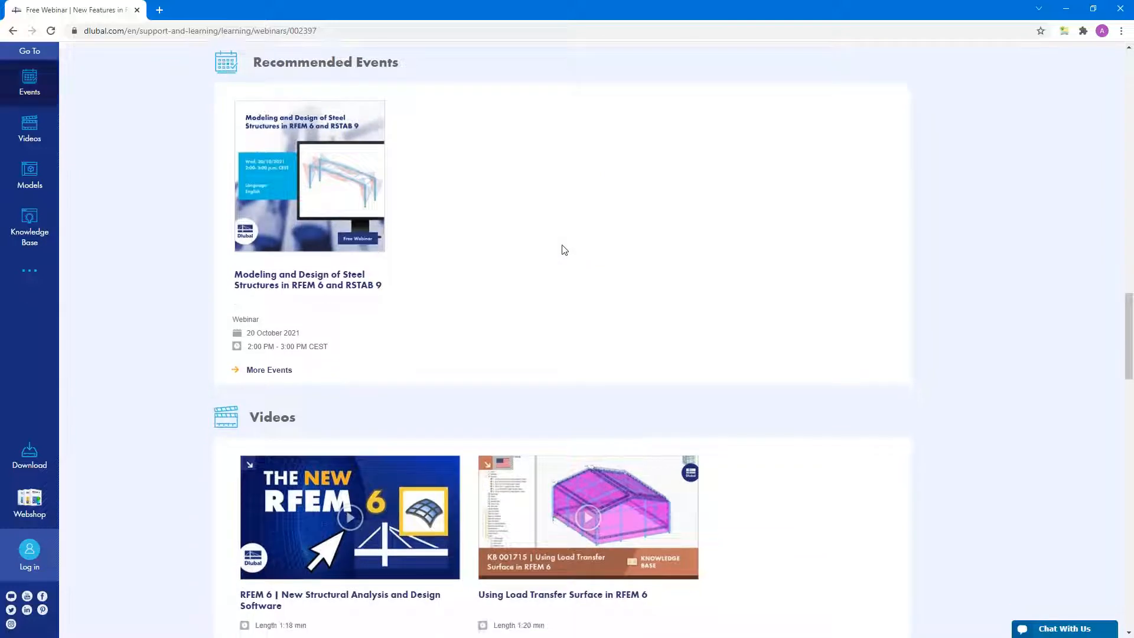
pyautogui.scroll(-3, 559, 403)
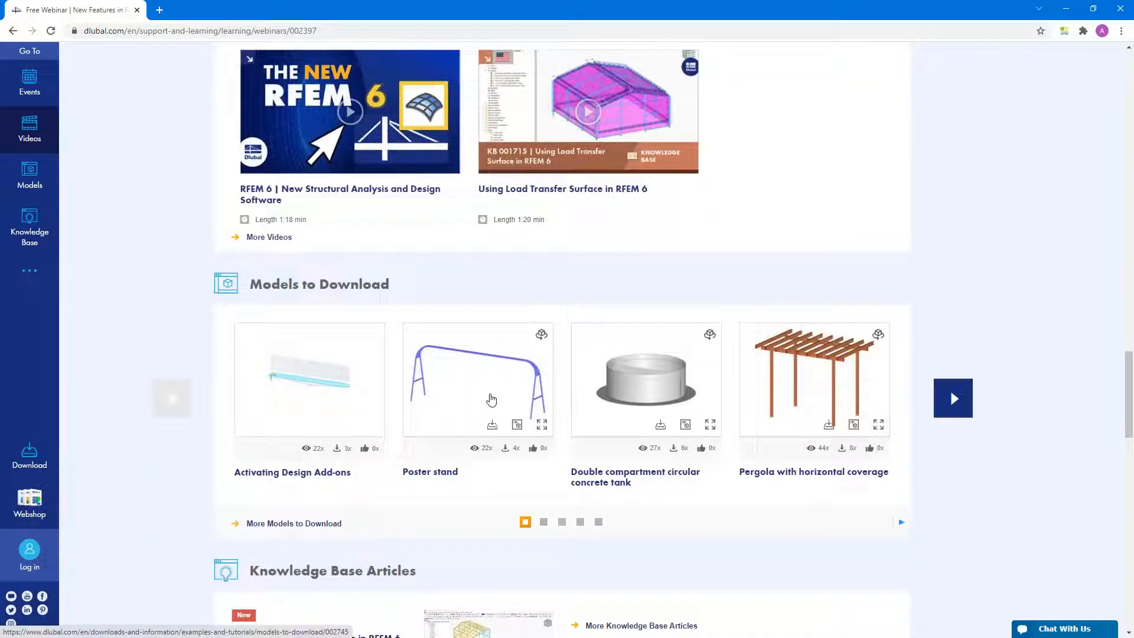
pyautogui.scroll(5, 493, 398)
pyautogui.scroll(5, 490, 399)
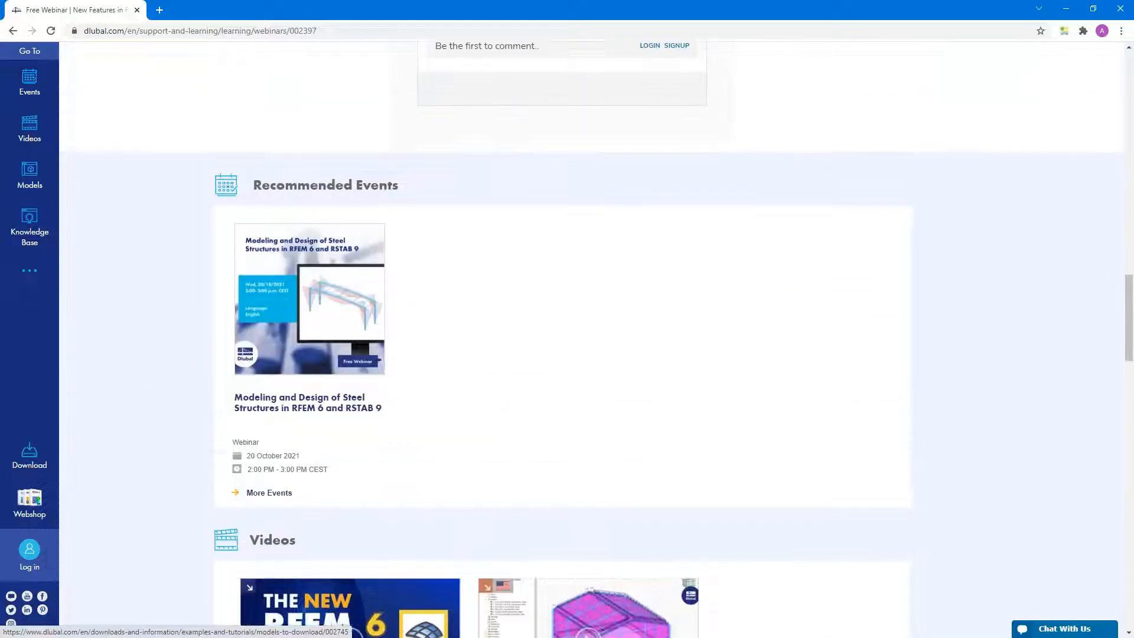